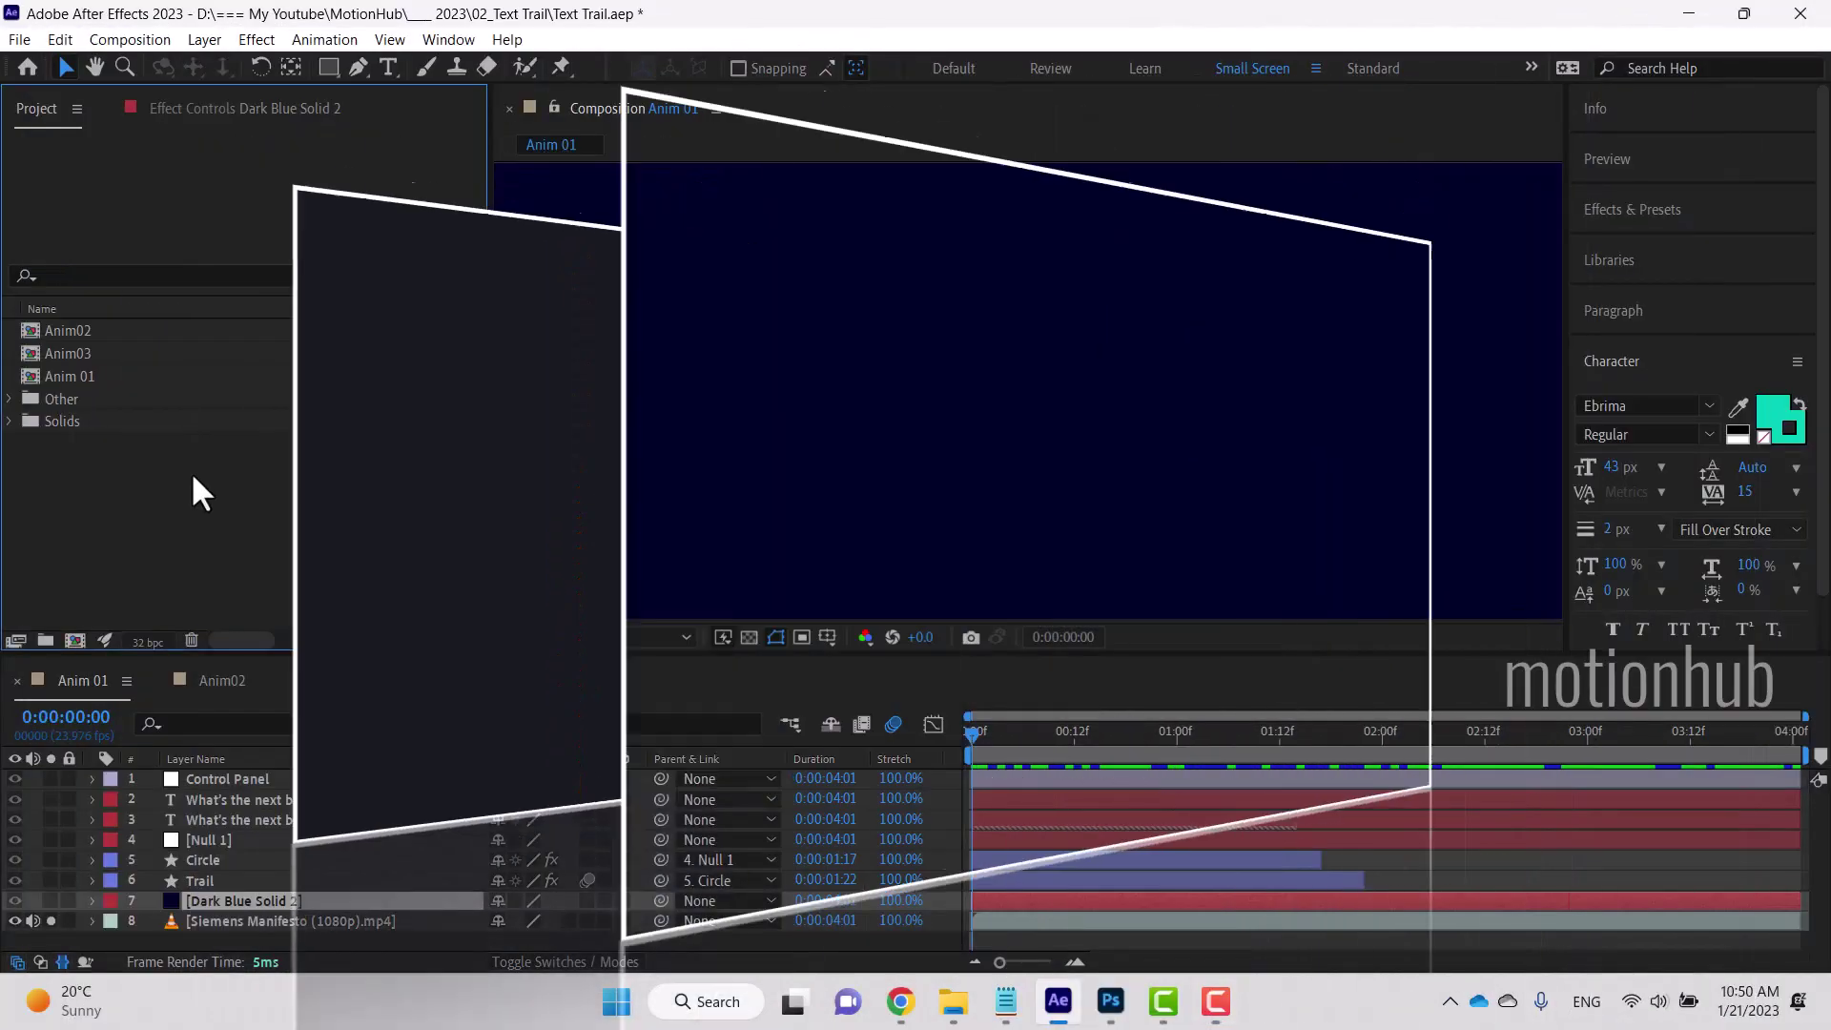
# Step: Create a composition named Text01 with the HD 1920x1080 25 fps preset and a duration of 4 seconds
pyautogui.click(119, 39)
pyautogui.click(277, 66)
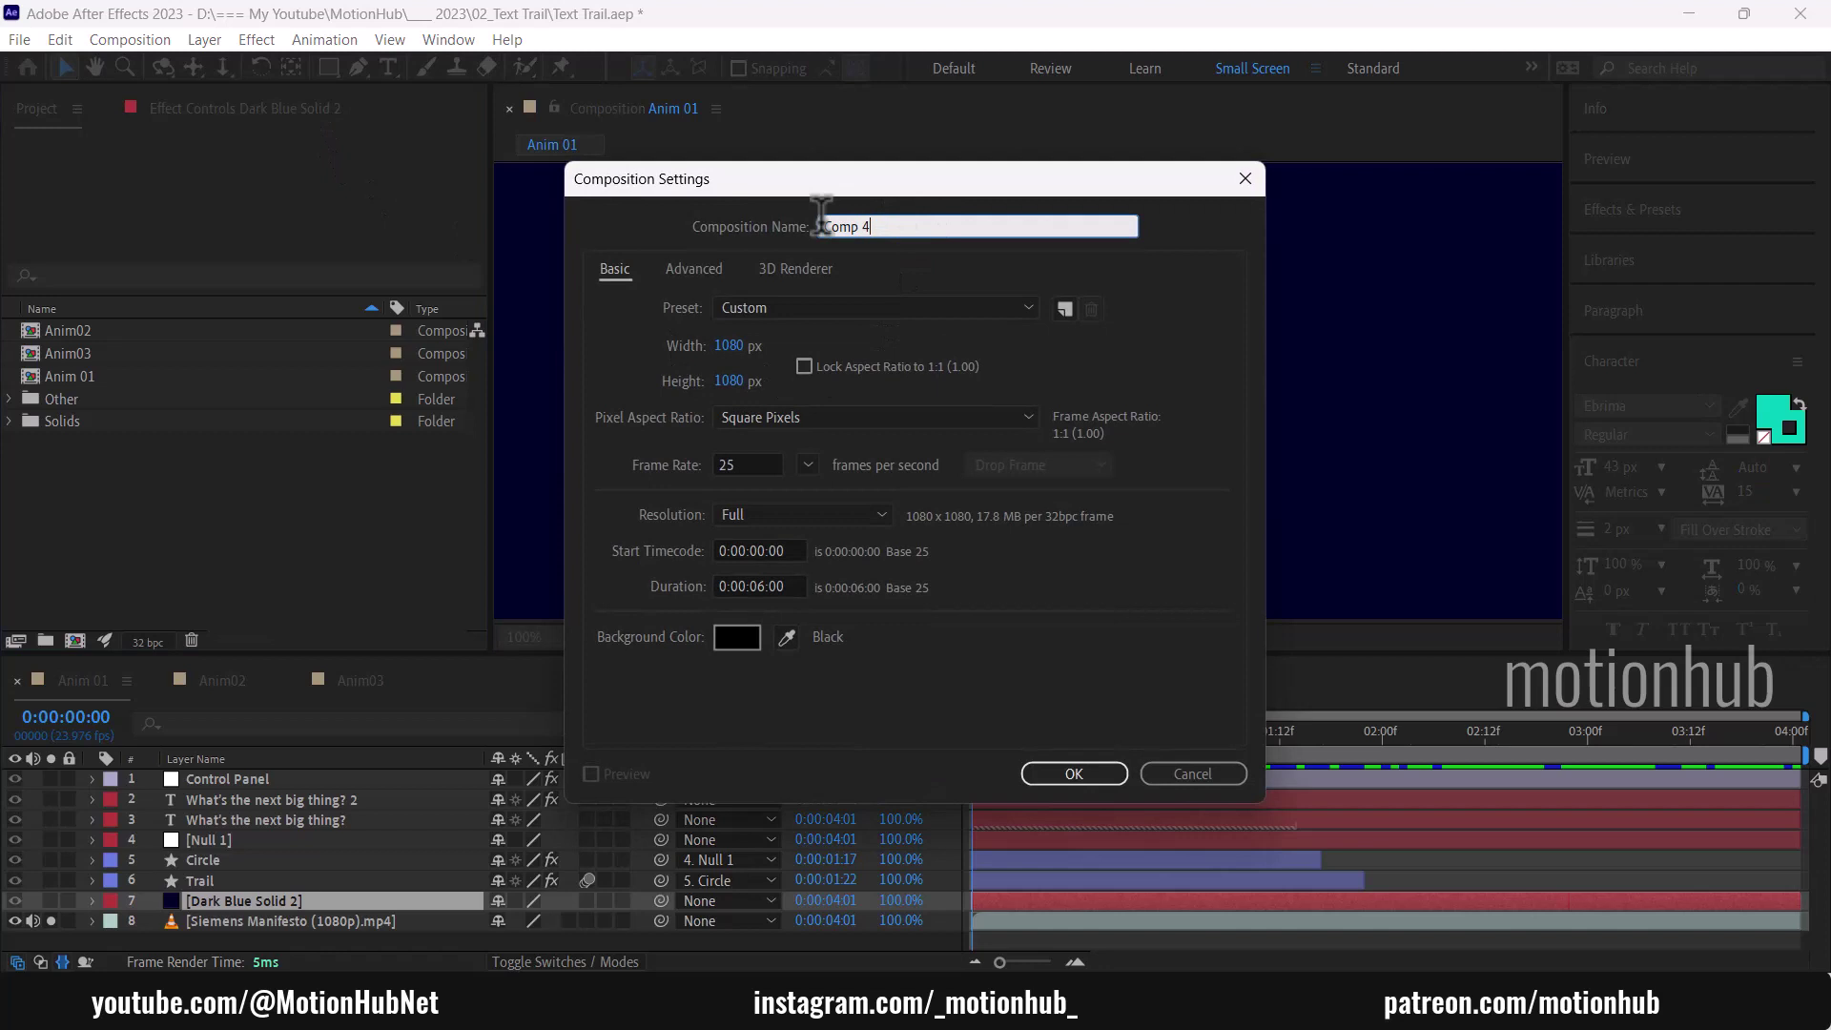
pyautogui.write('Text01')
pyautogui.click(793, 307)
pyautogui.click(892, 388)
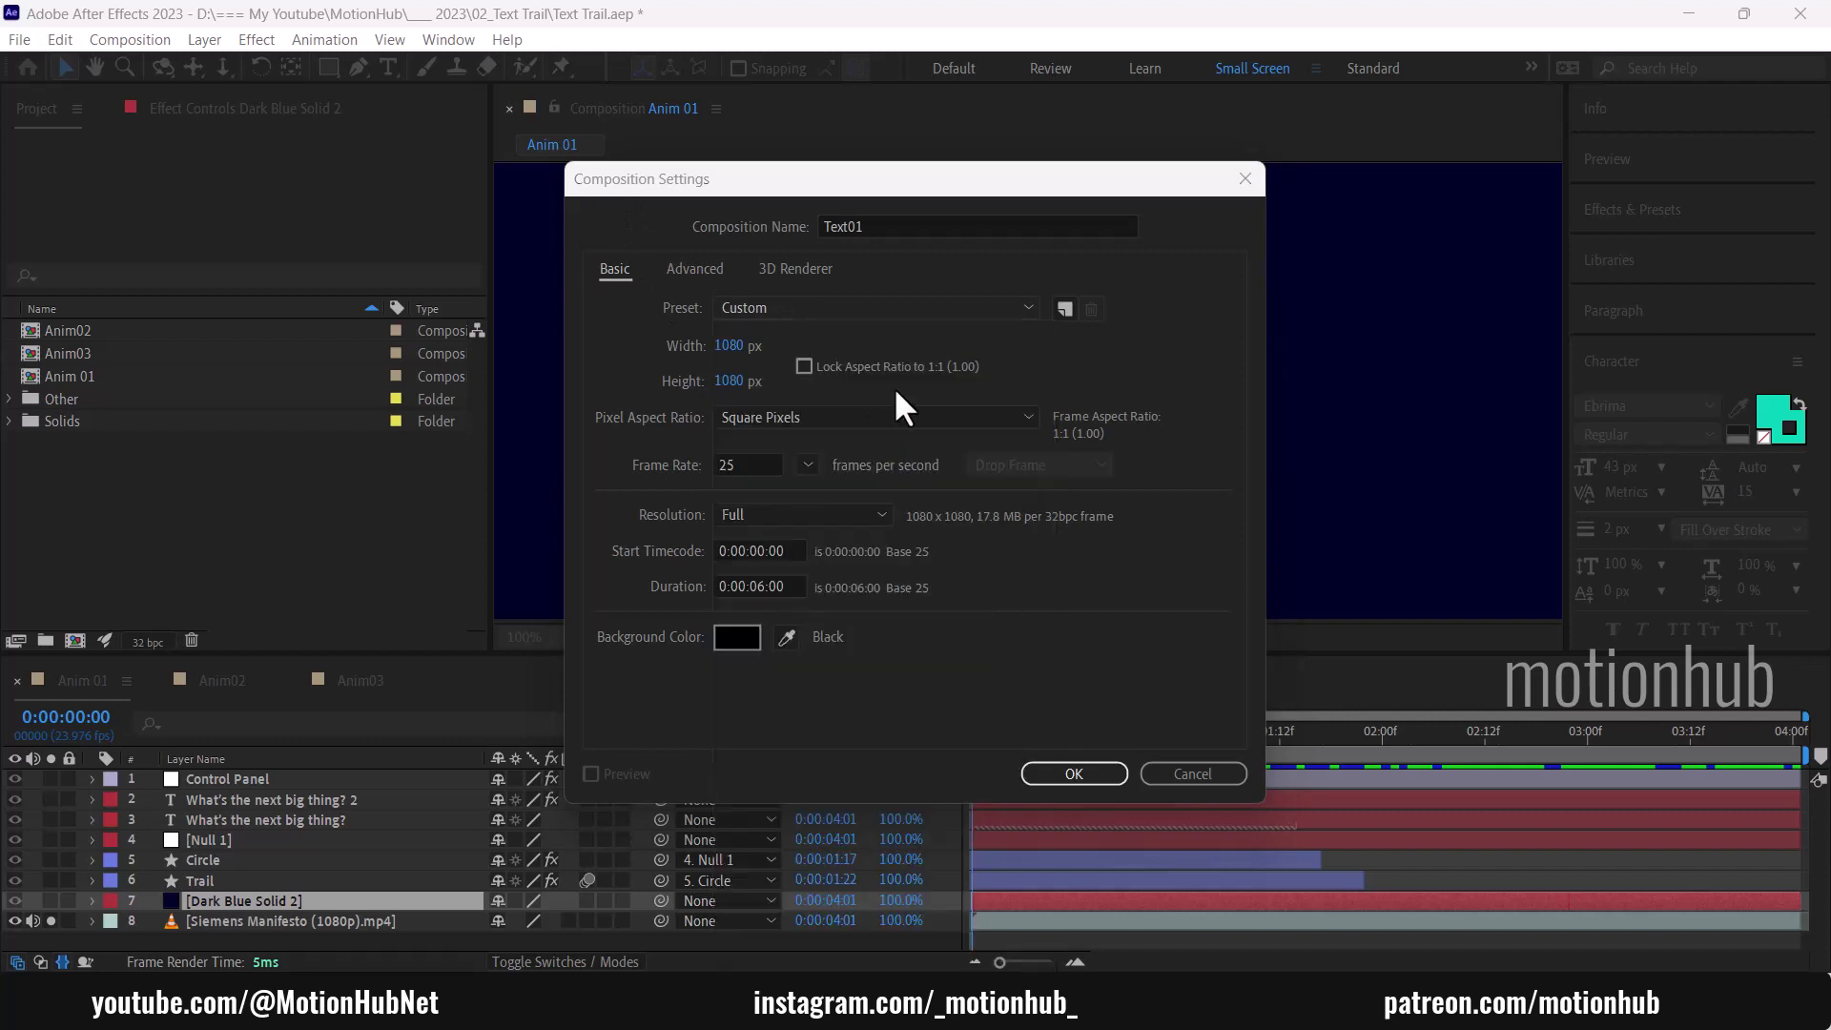
pyautogui.click(760, 585)
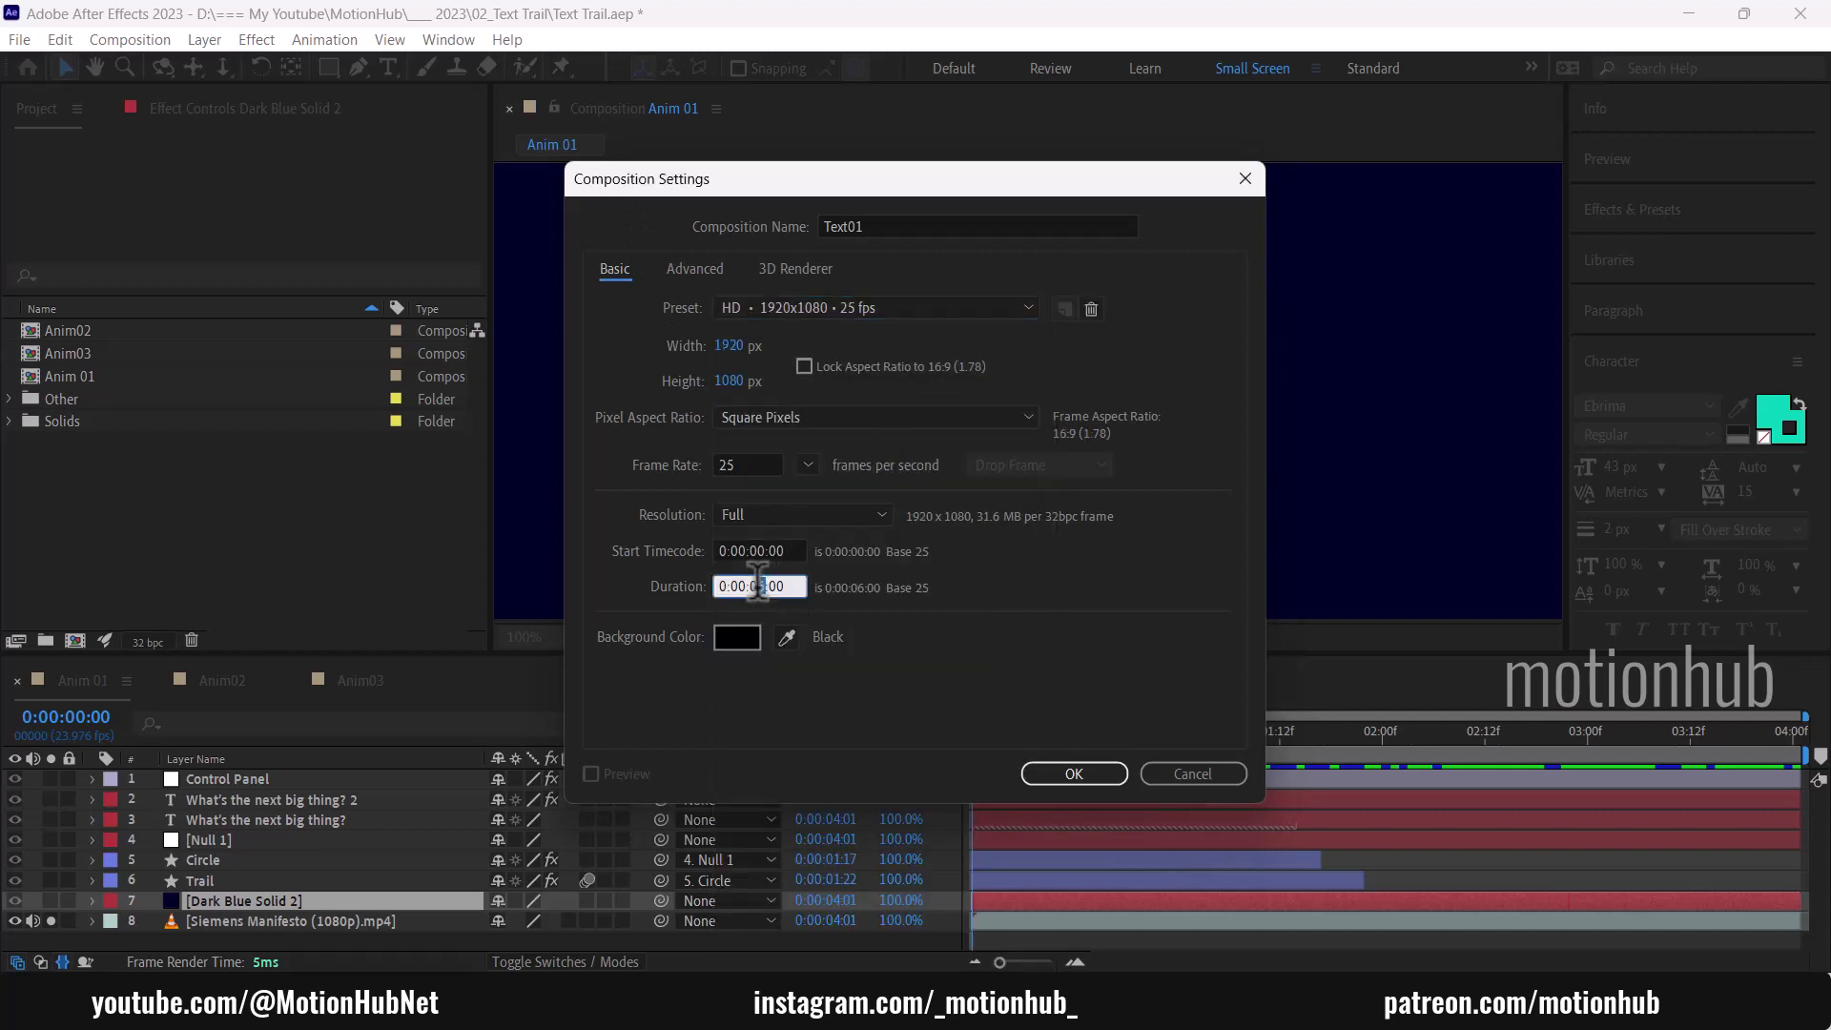
pyautogui.write('4')
pyautogui.click(1070, 772)
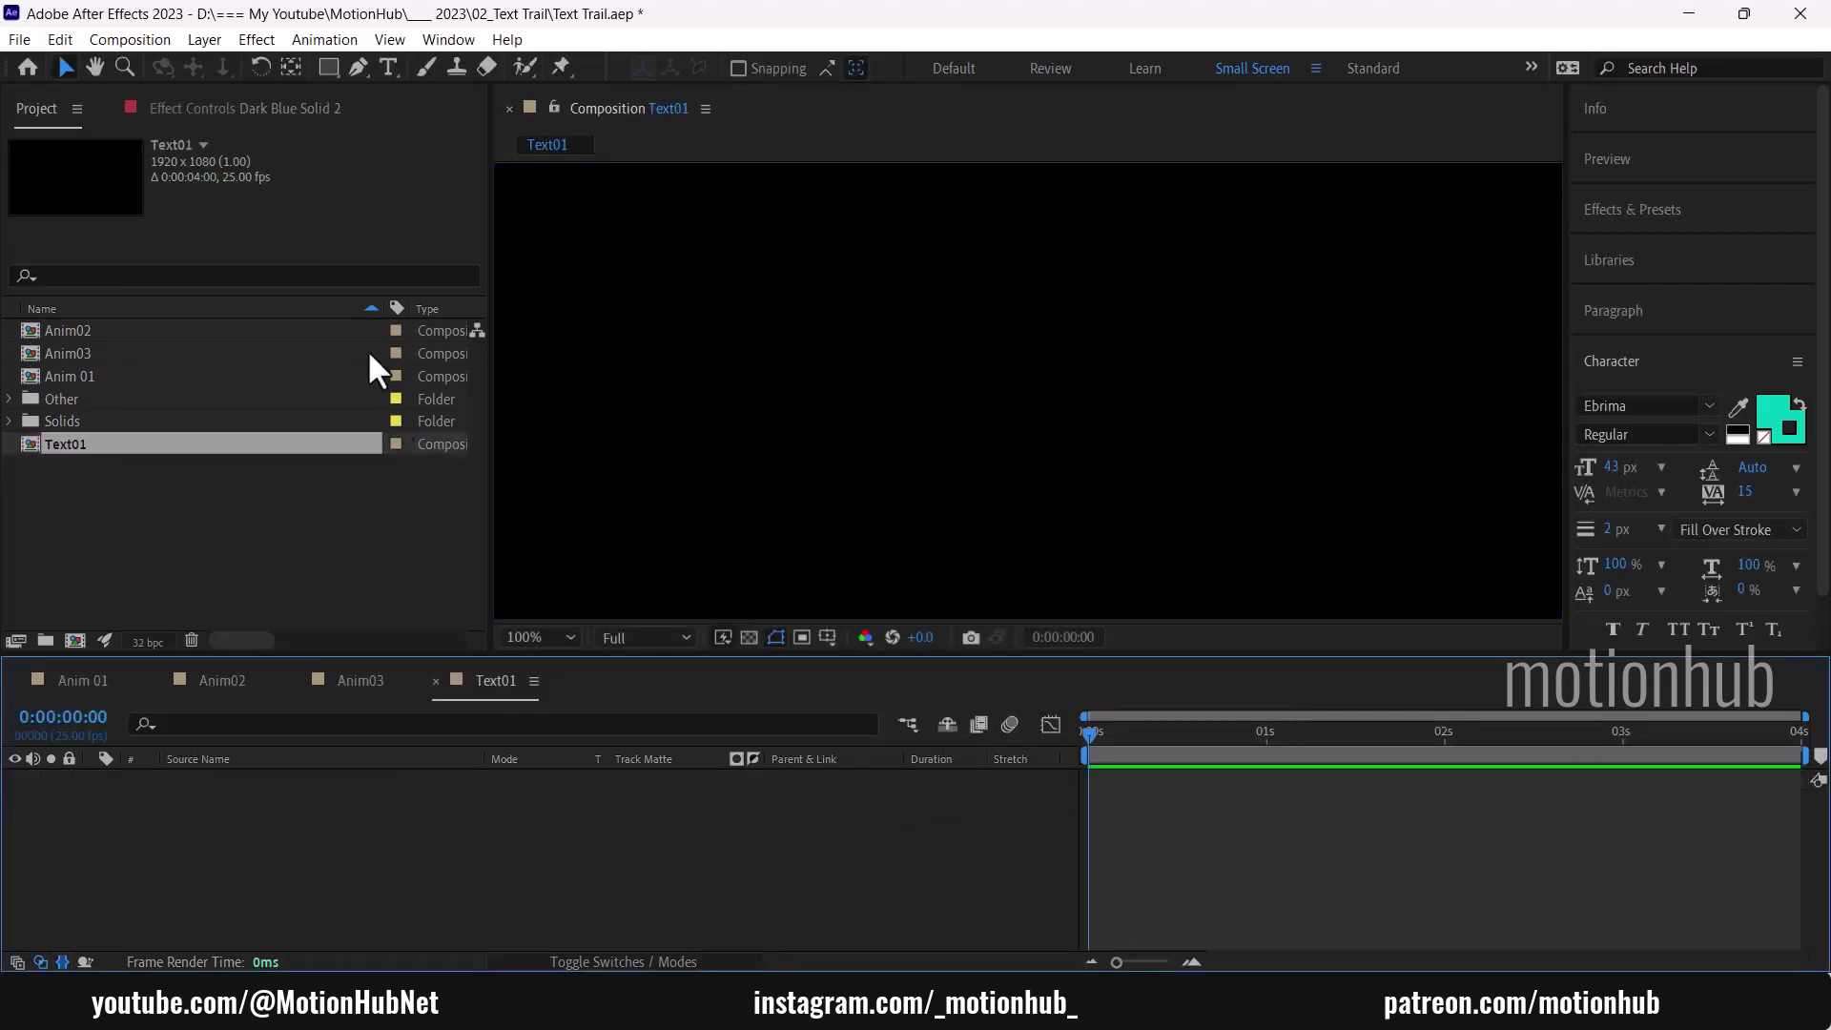
# Step: Add a composition-sized solid named BG with the dark blue colour 01012A
pyautogui.click(204, 39)
pyautogui.moveTo(305, 72)
pyautogui.click(689, 97)
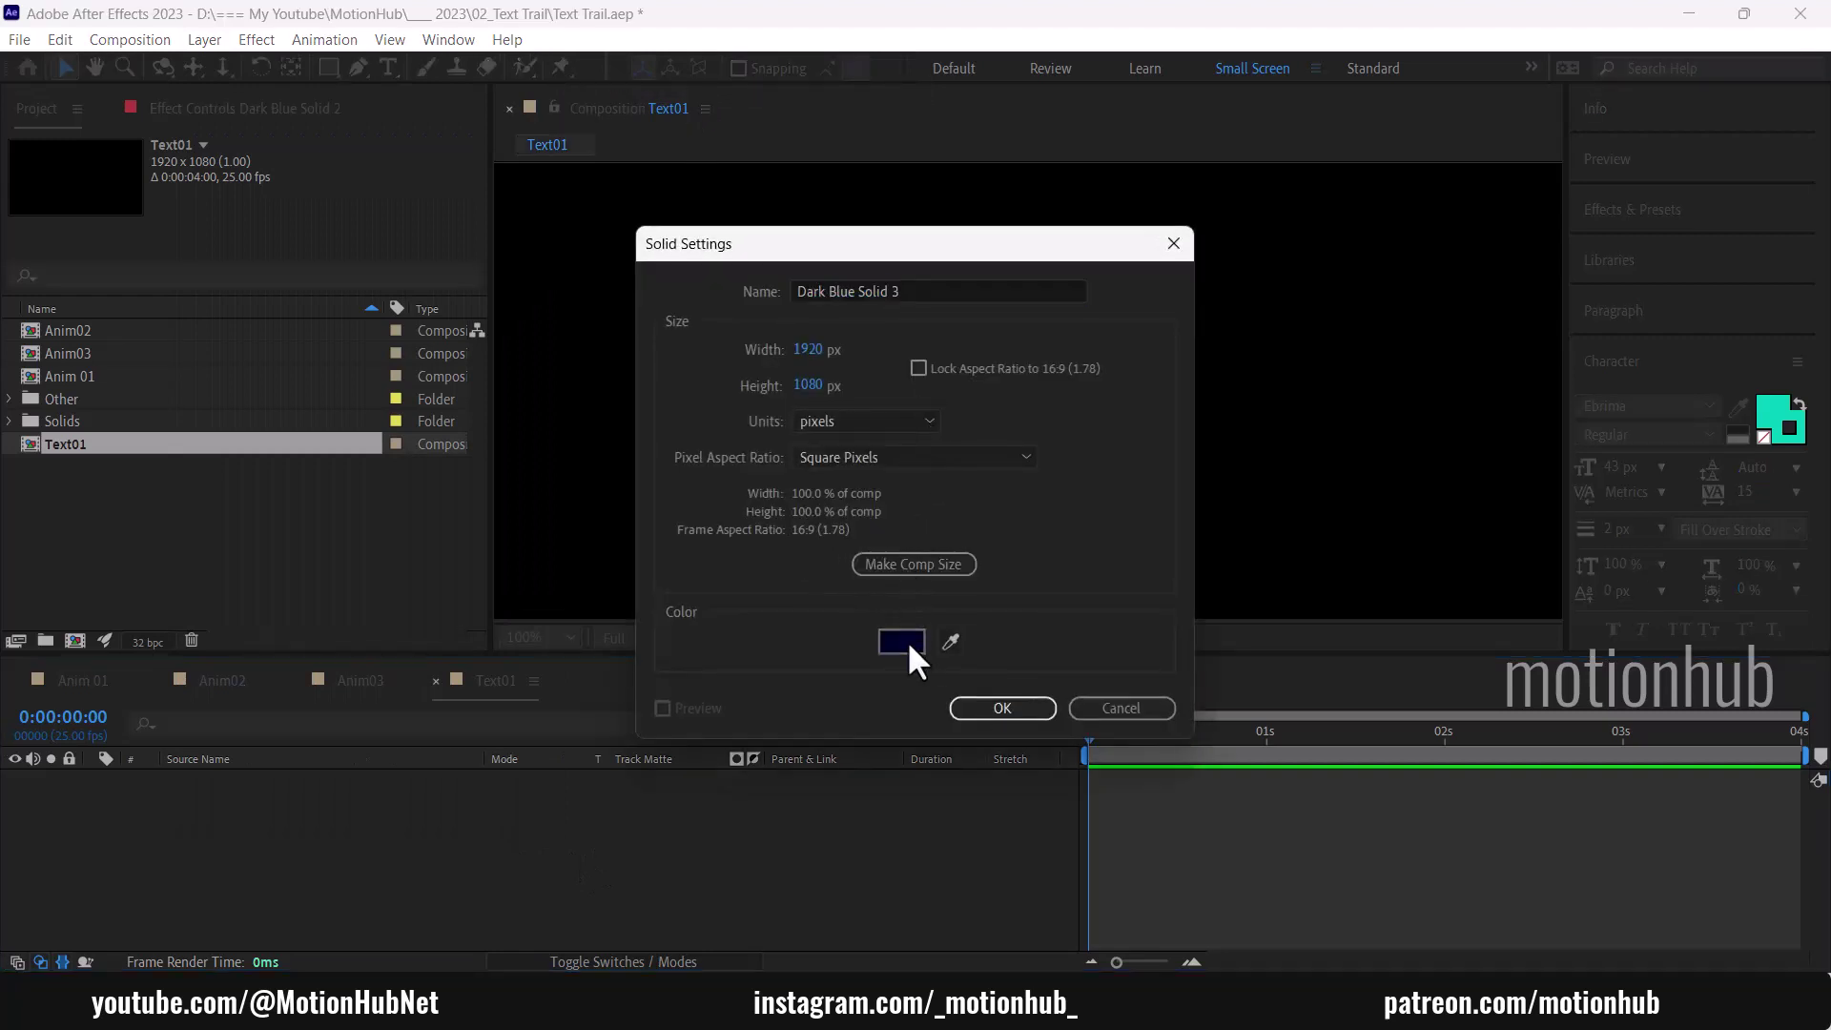
pyautogui.click(906, 639)
pyautogui.write('01012A')
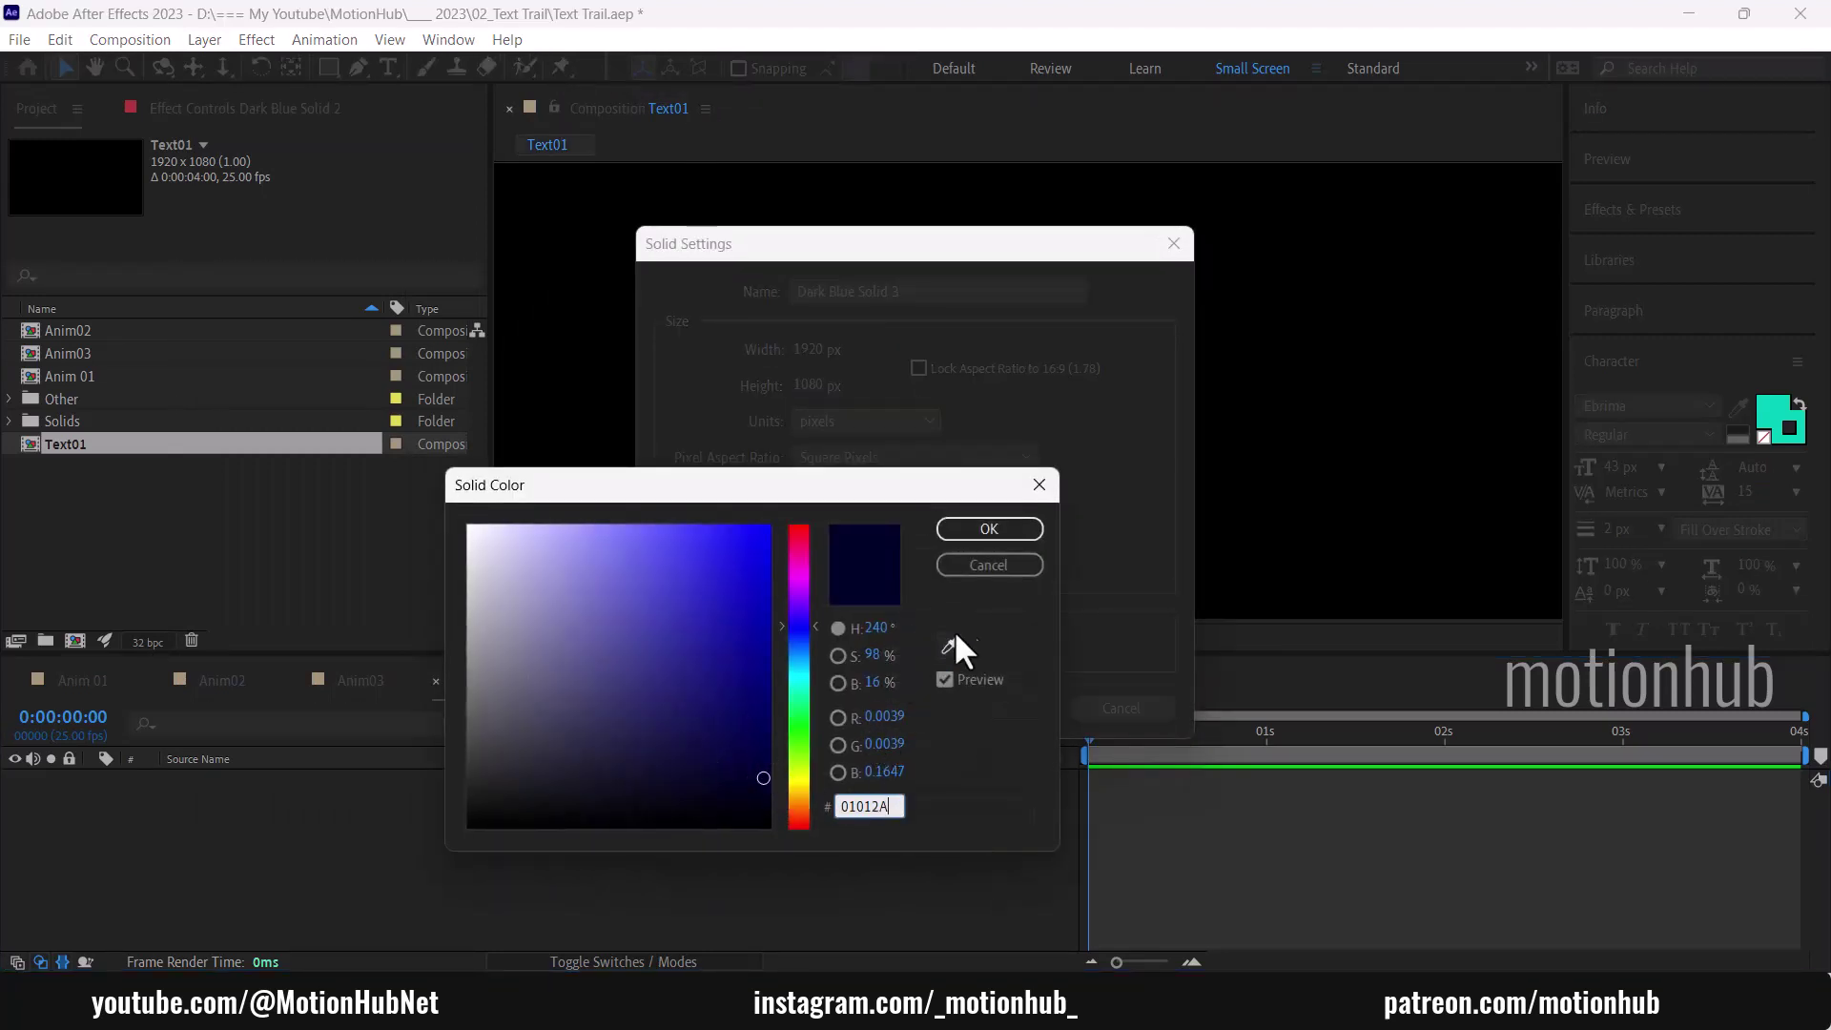
pyautogui.click(990, 529)
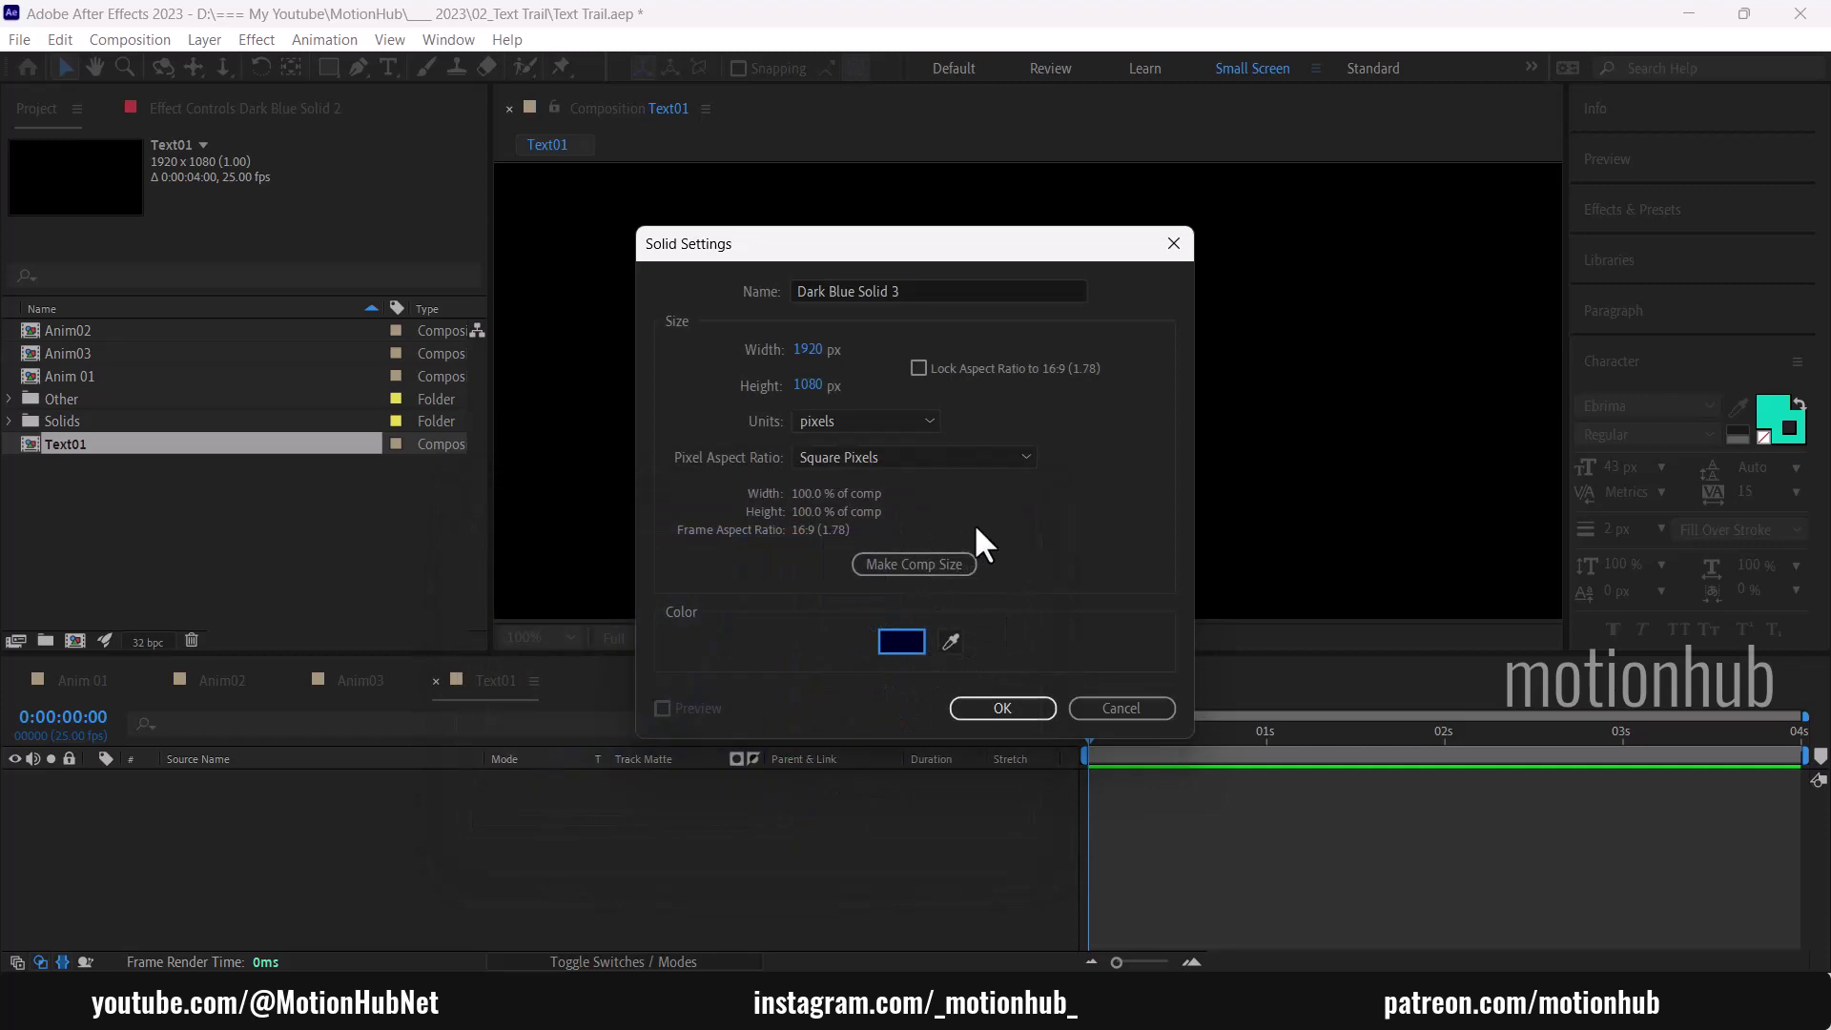
pyautogui.tripleClick(938, 291)
pyautogui.write('BG')
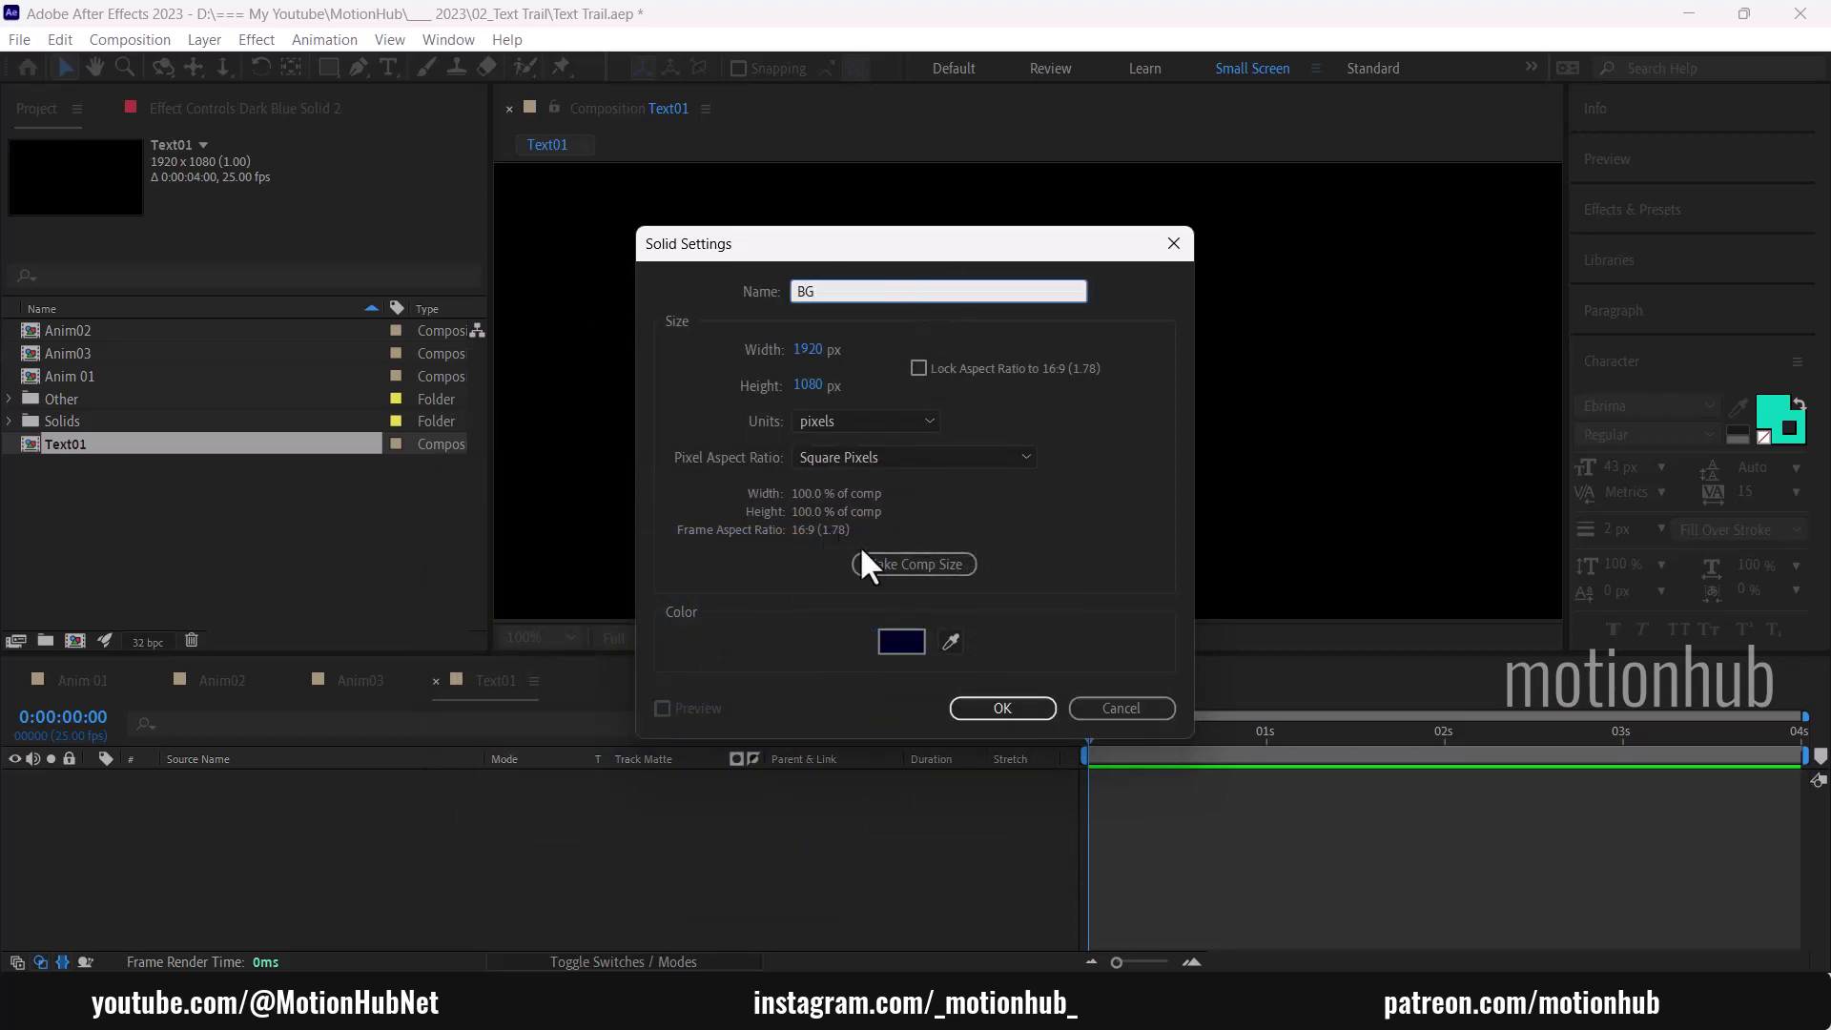
pyautogui.click(1002, 708)
# Step: Add a text layer reading "What's the next big thing?" over the background
pyautogui.click(582, 322)
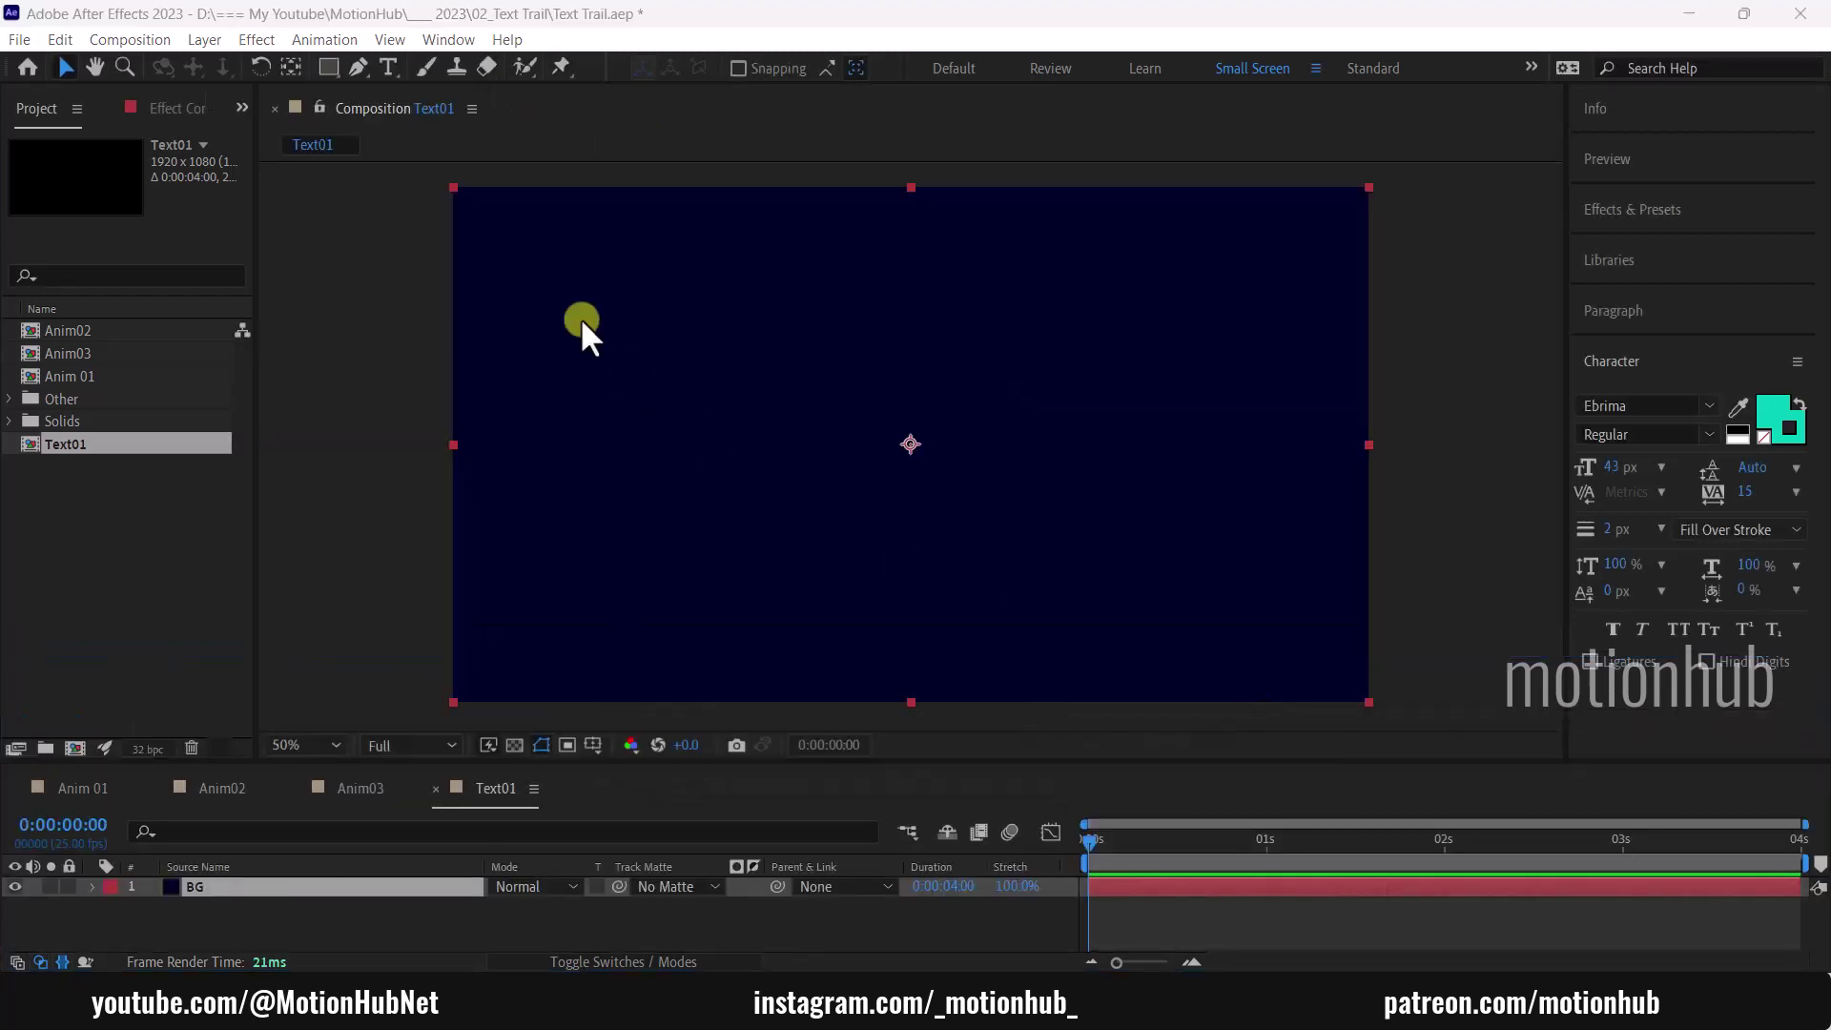
pyautogui.click(388, 69)
pyautogui.click(644, 455)
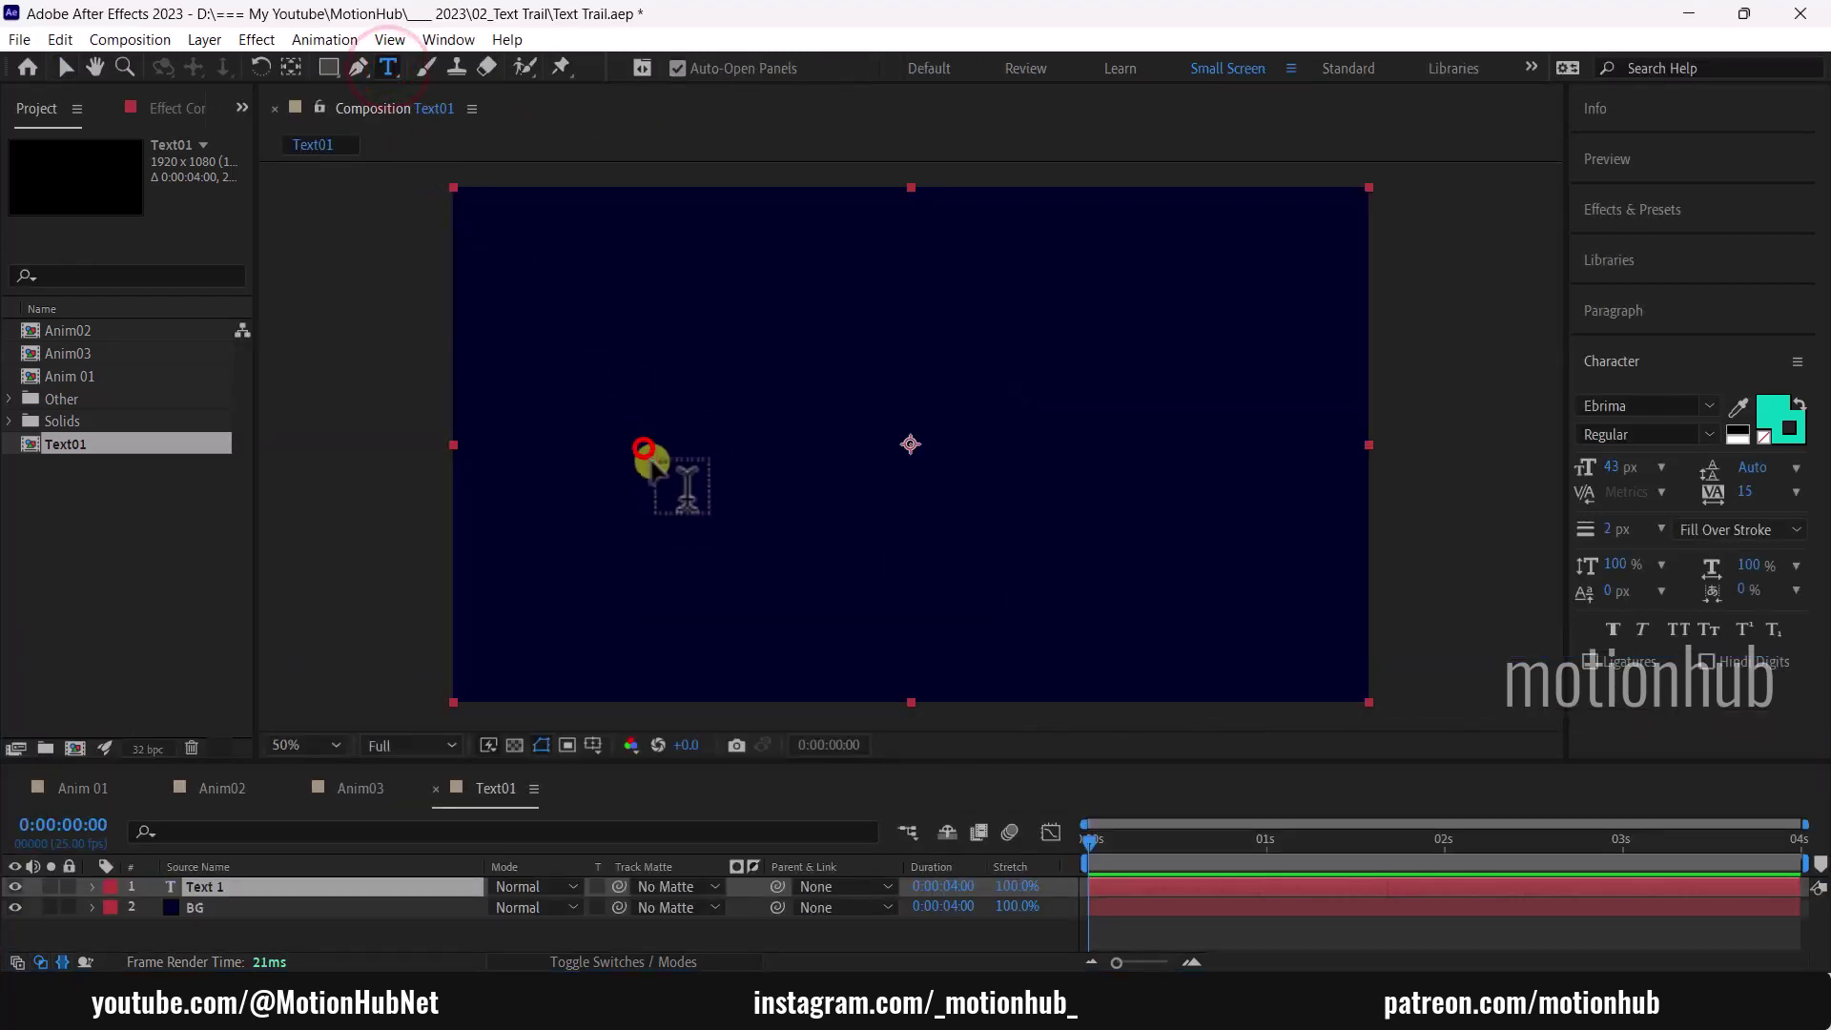
pyautogui.write('What’')
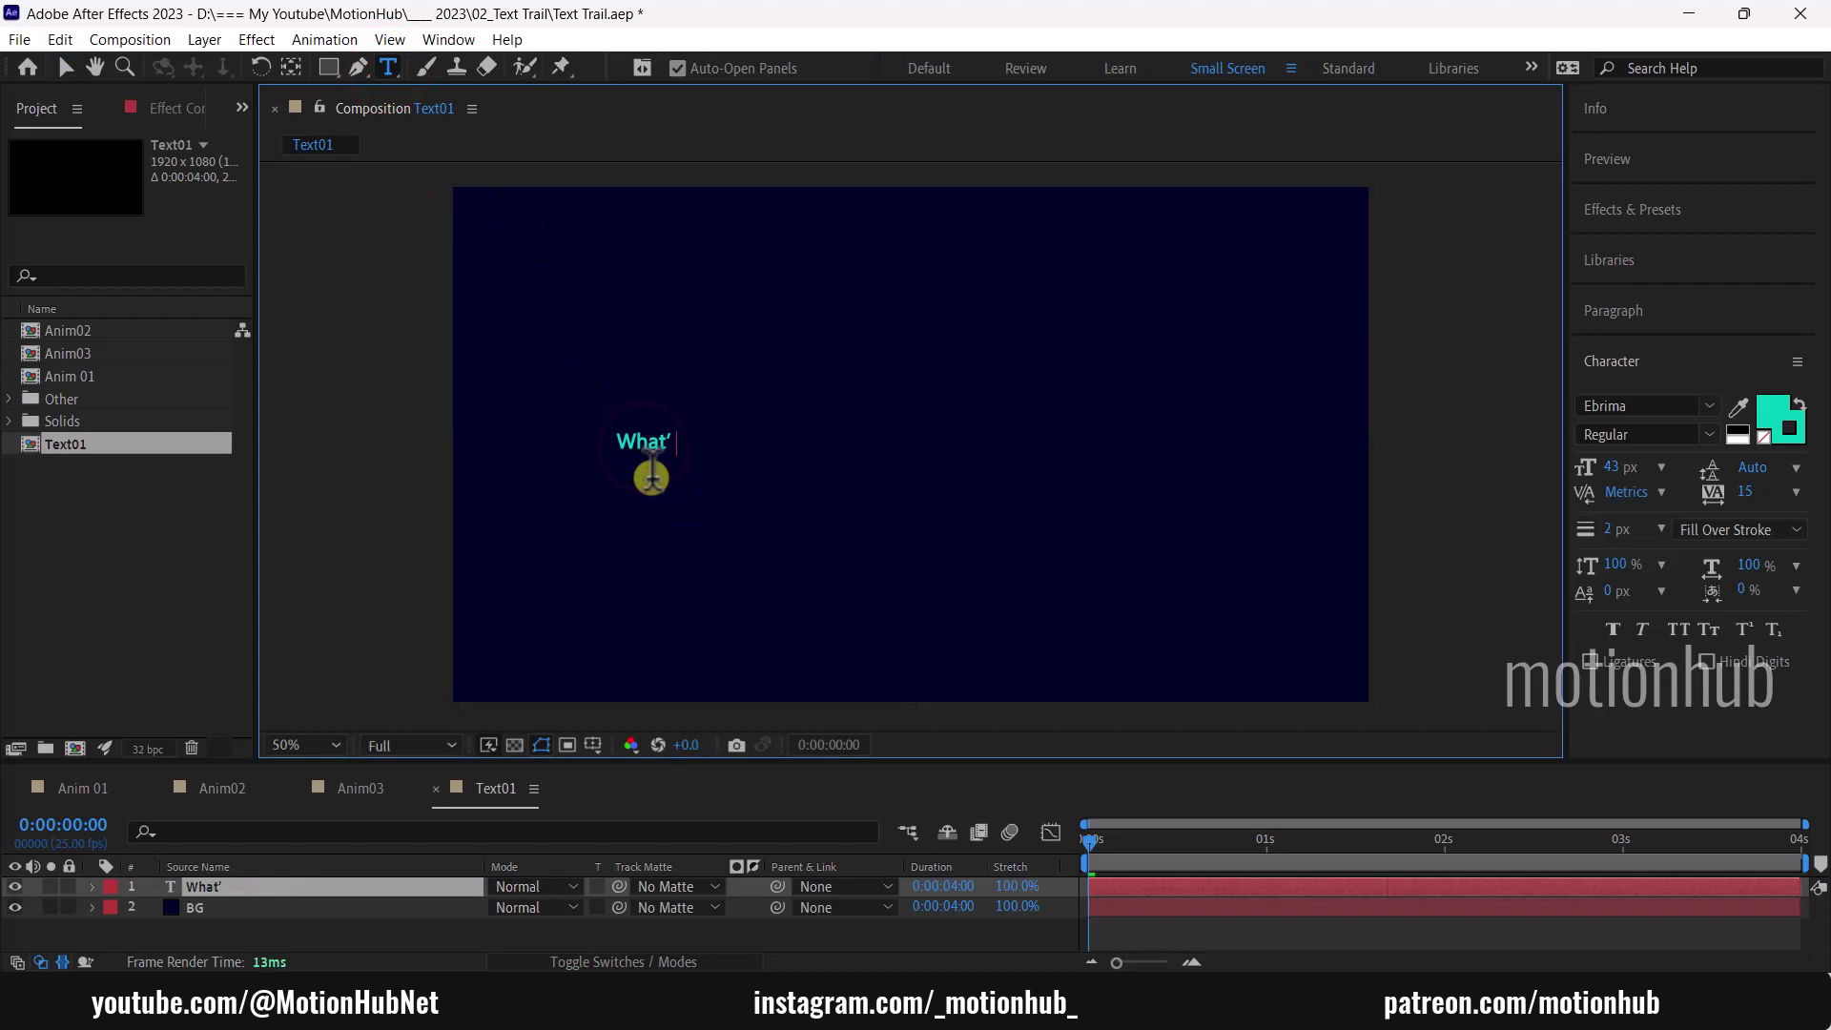
pyautogui.write('?')
# Step: Centre the text layer horizontally and vertically in the composition
pyautogui.click(656, 196)
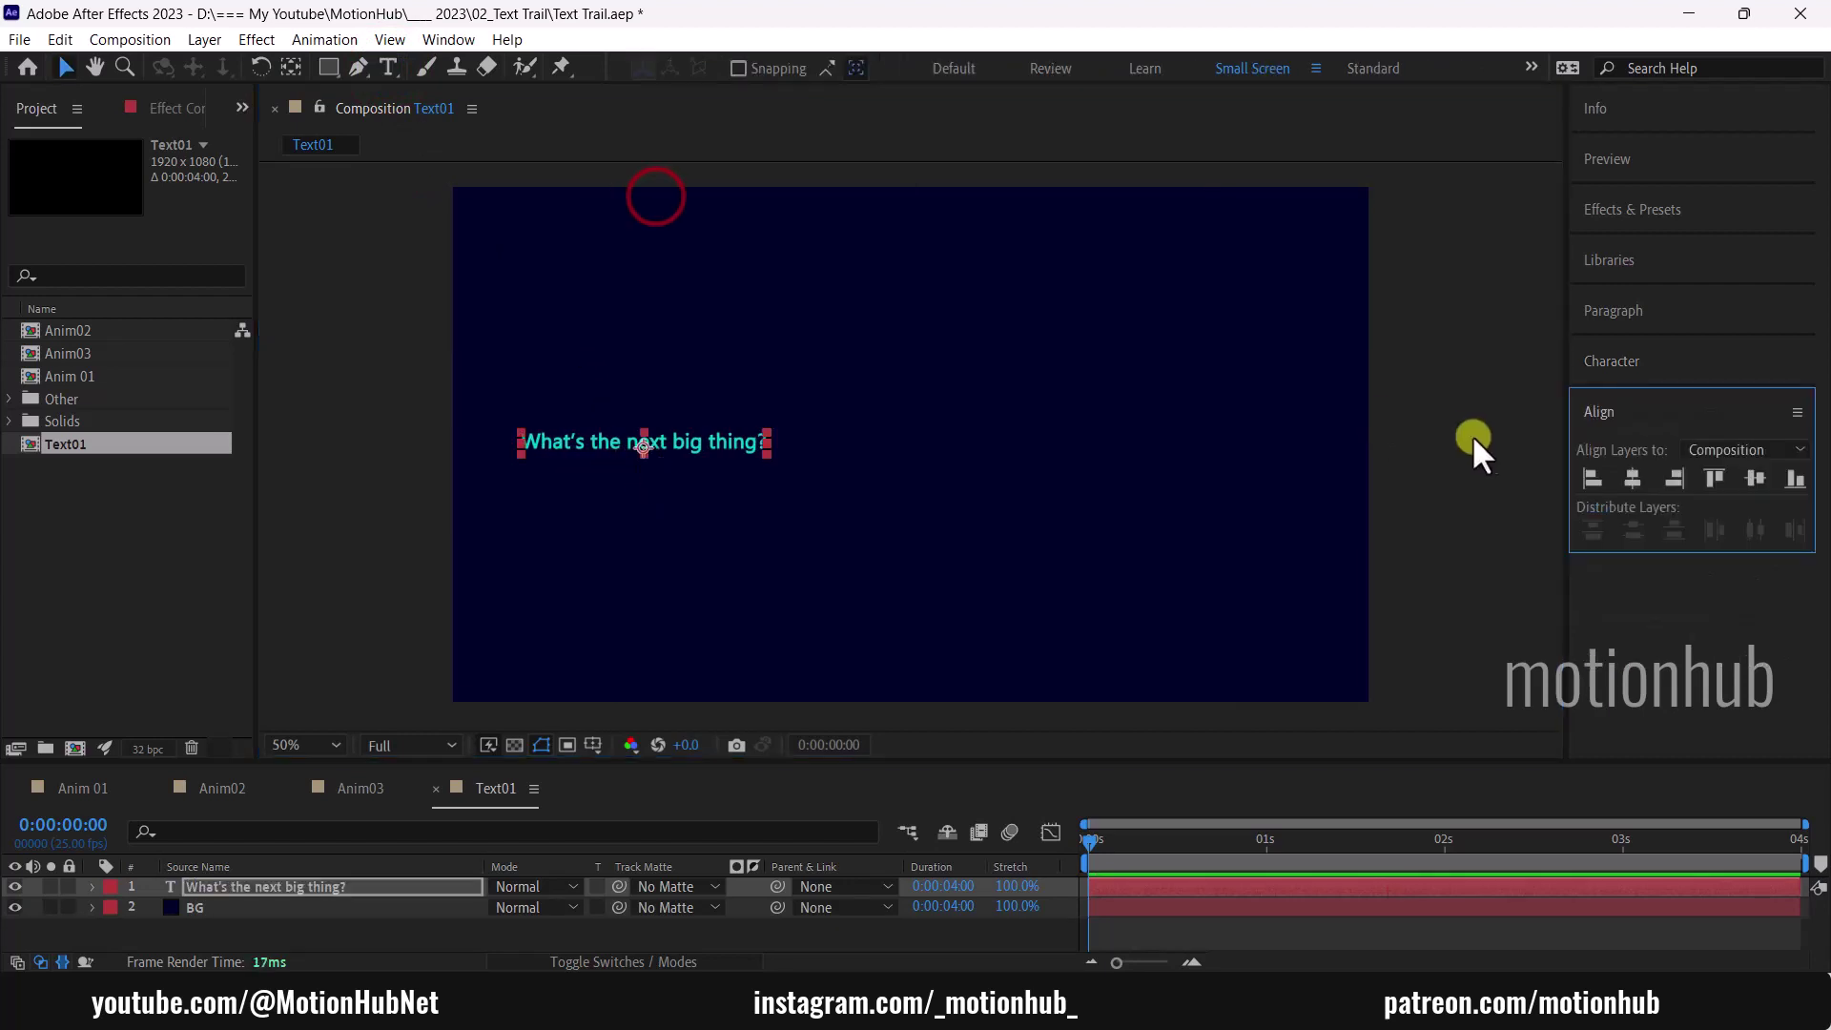
pyautogui.click(1631, 477)
pyautogui.click(1752, 475)
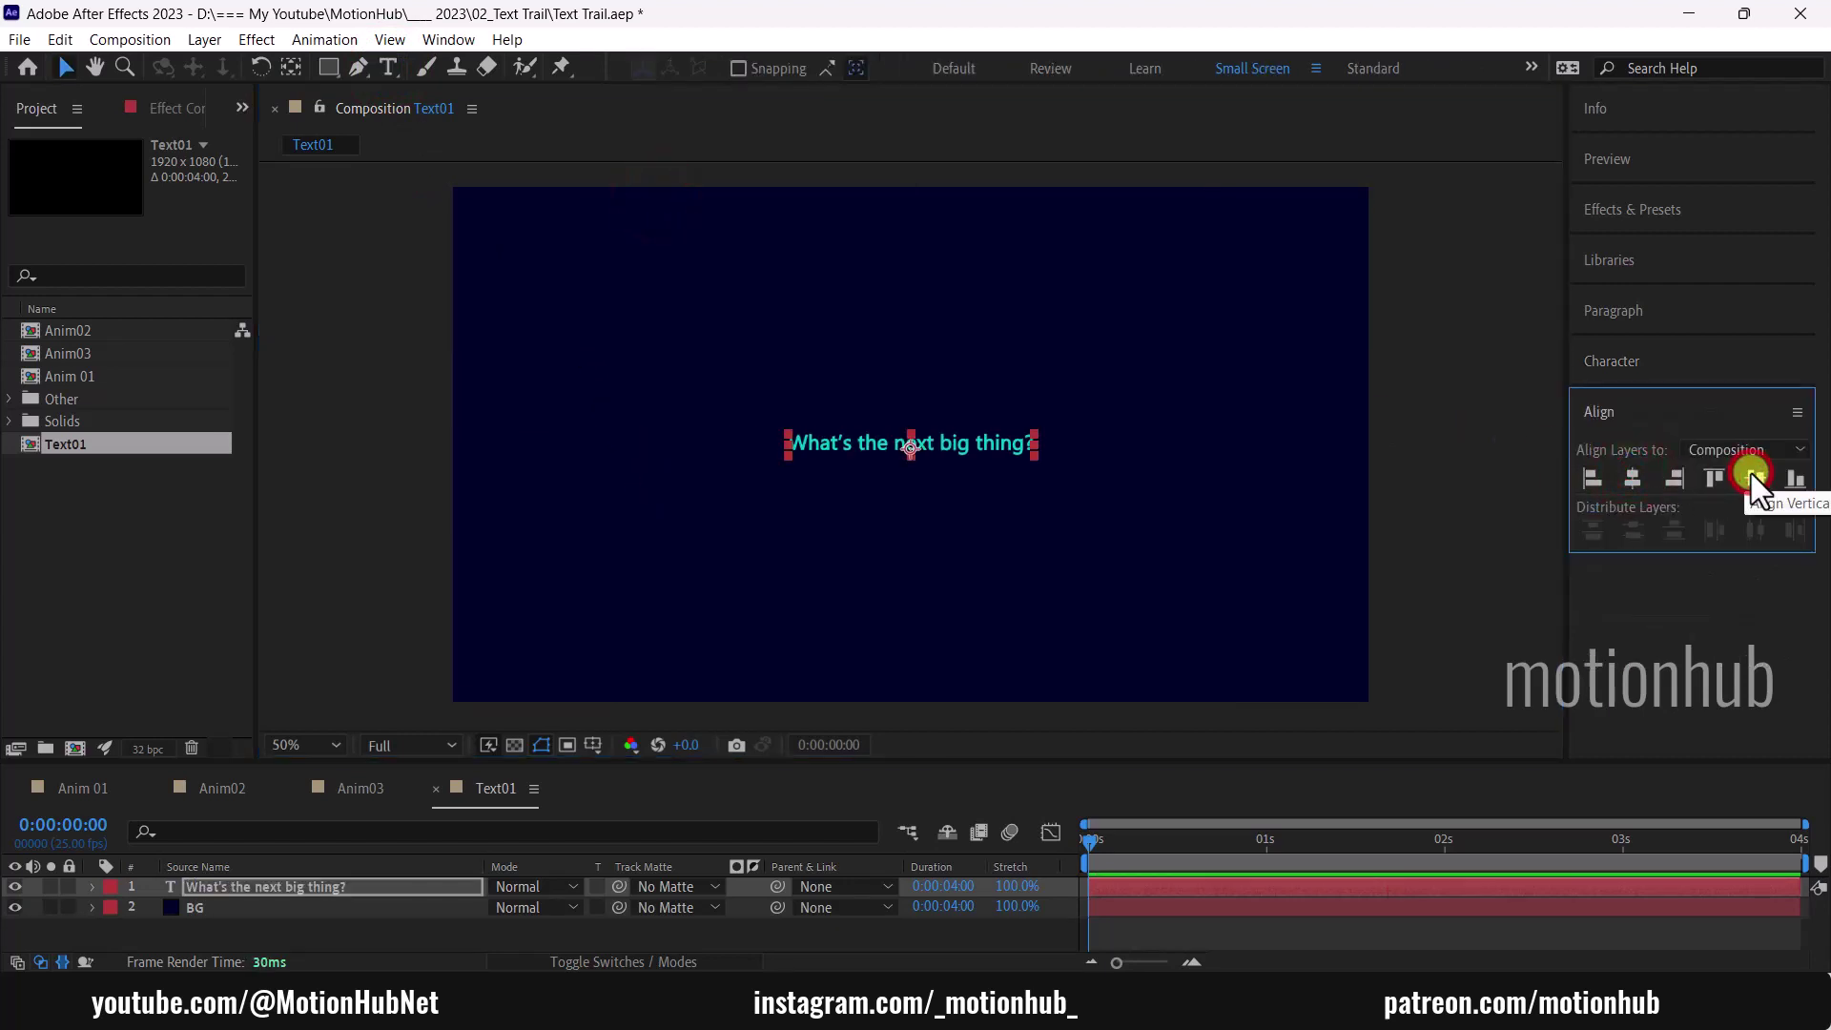
# Step: Format the text with a 75 px font size, no stroke and a white fill
pyautogui.click(1623, 360)
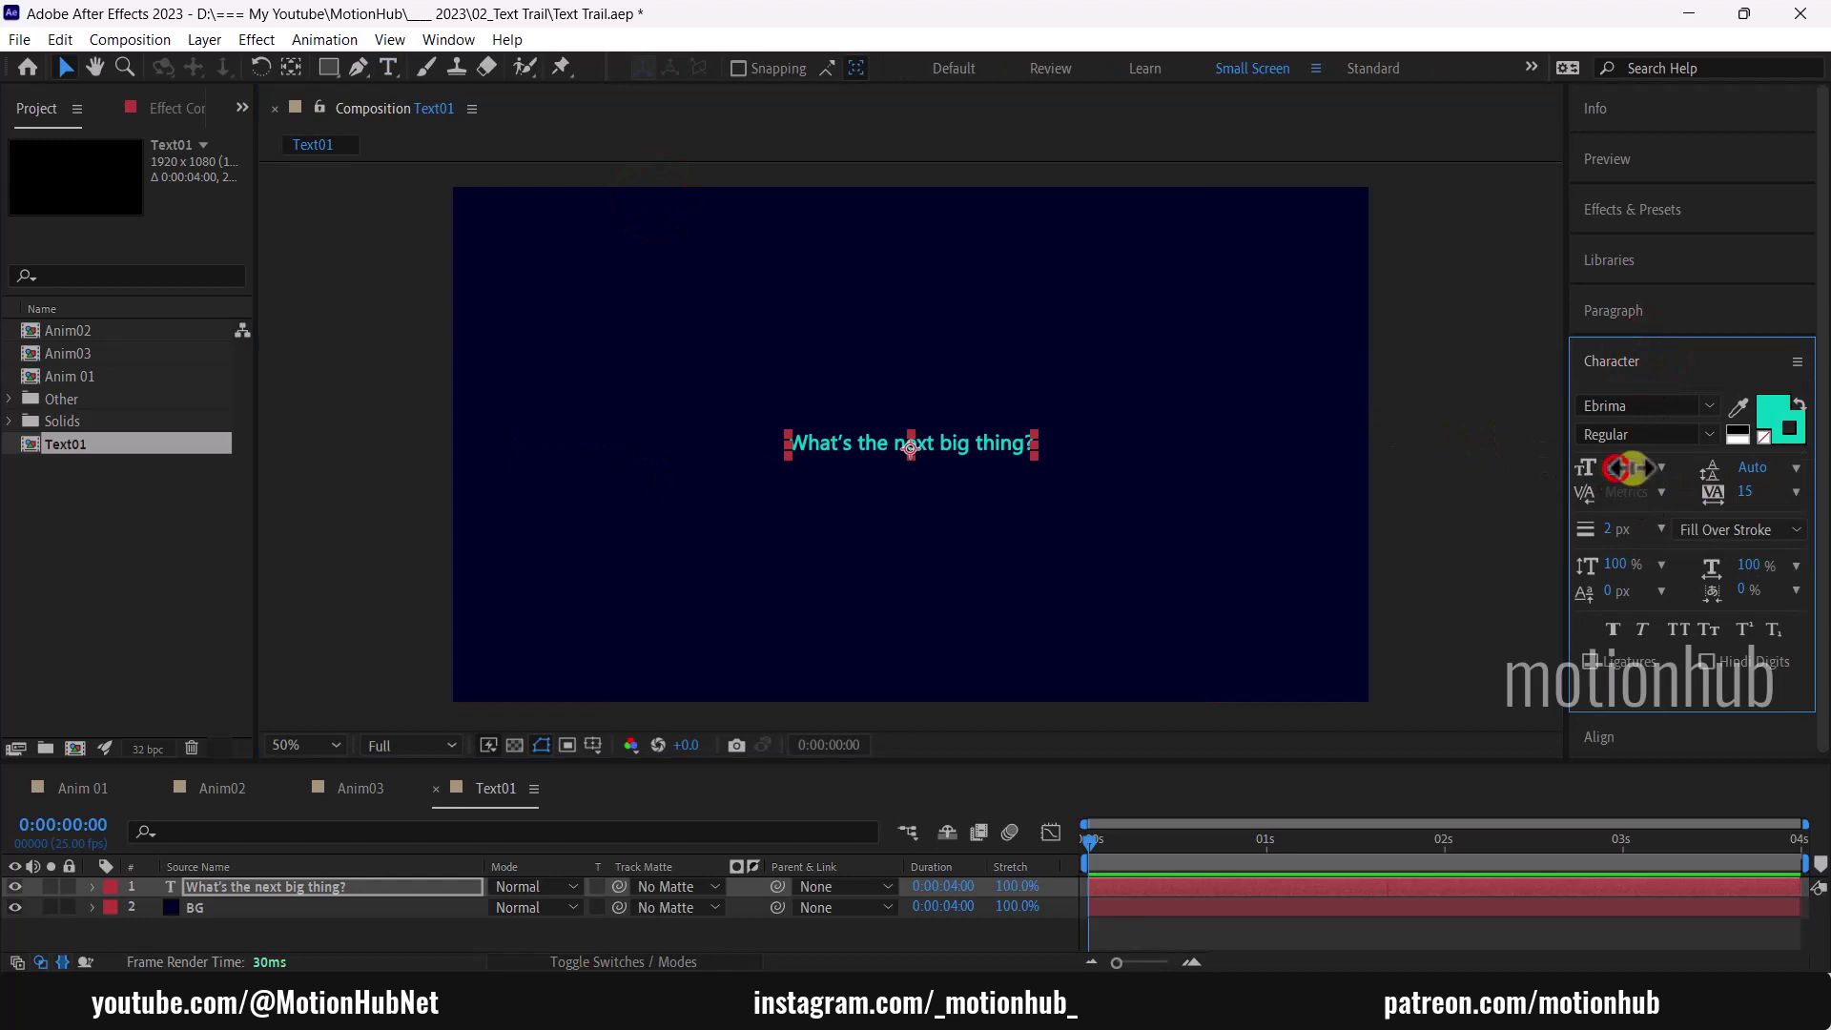
pyautogui.moveTo(1633, 467); pyautogui.dragTo(1760, 435)
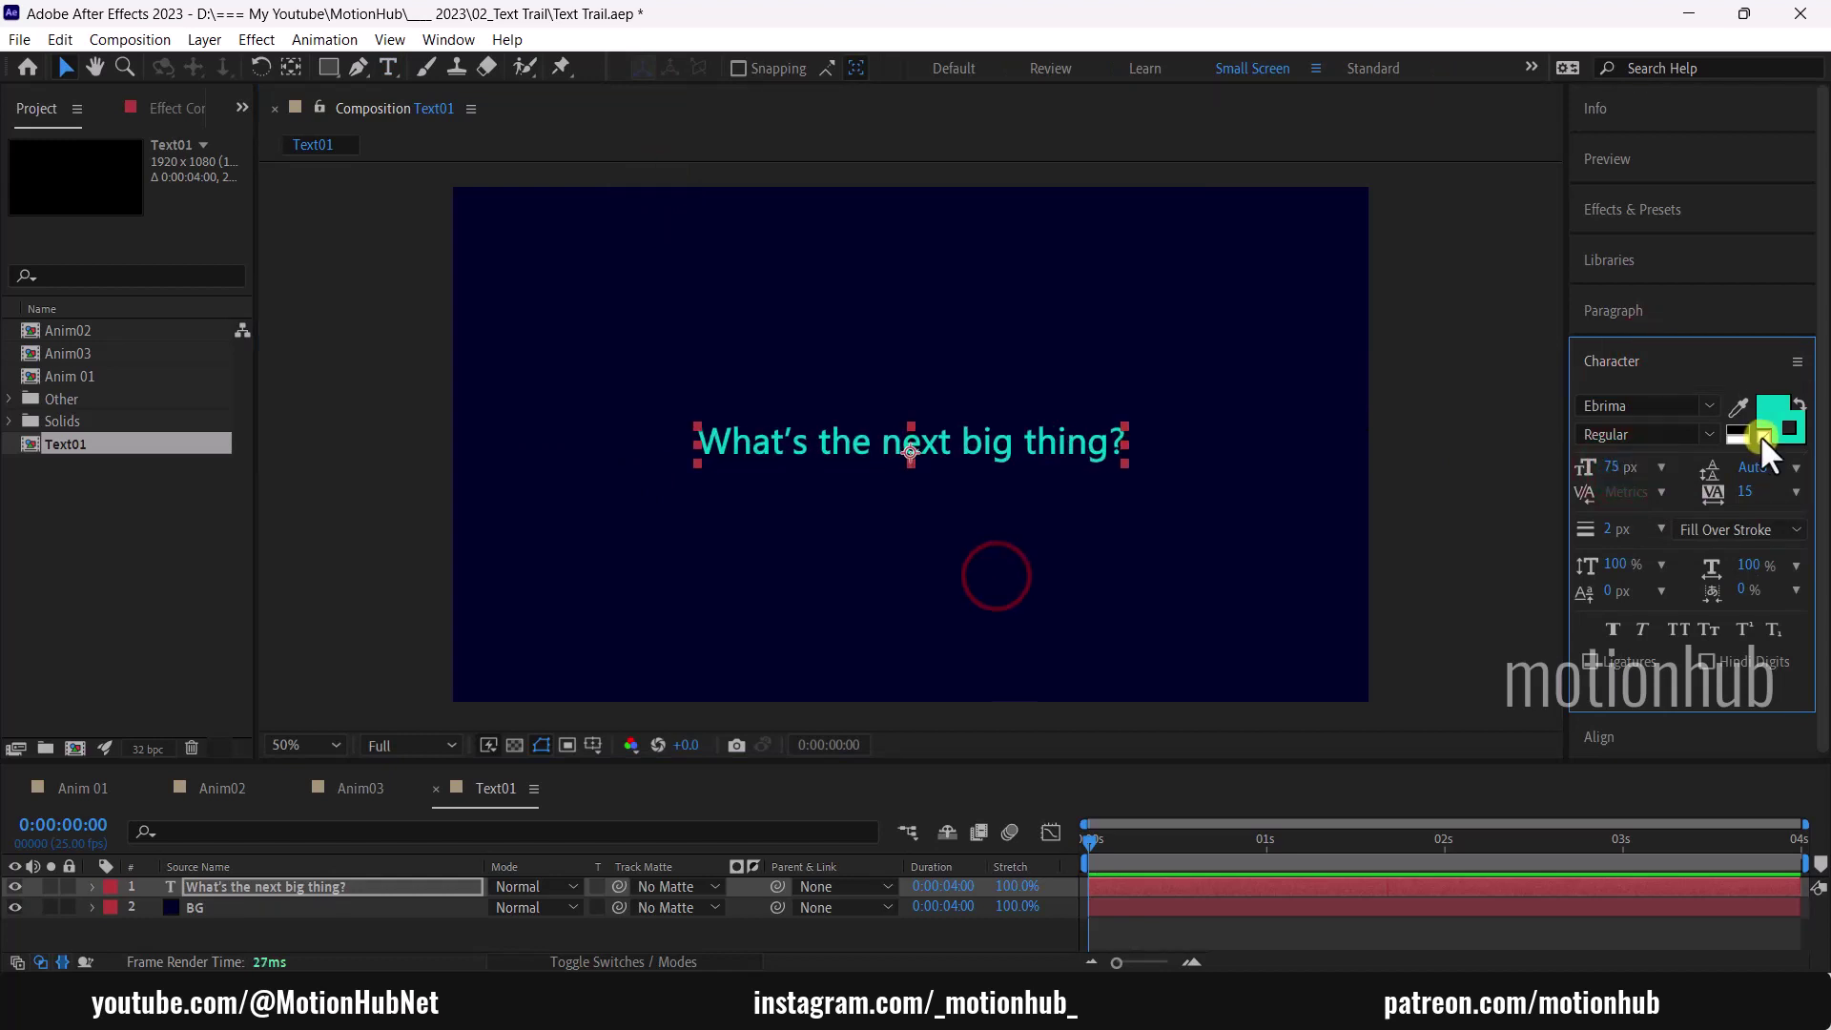
pyautogui.click(1762, 437)
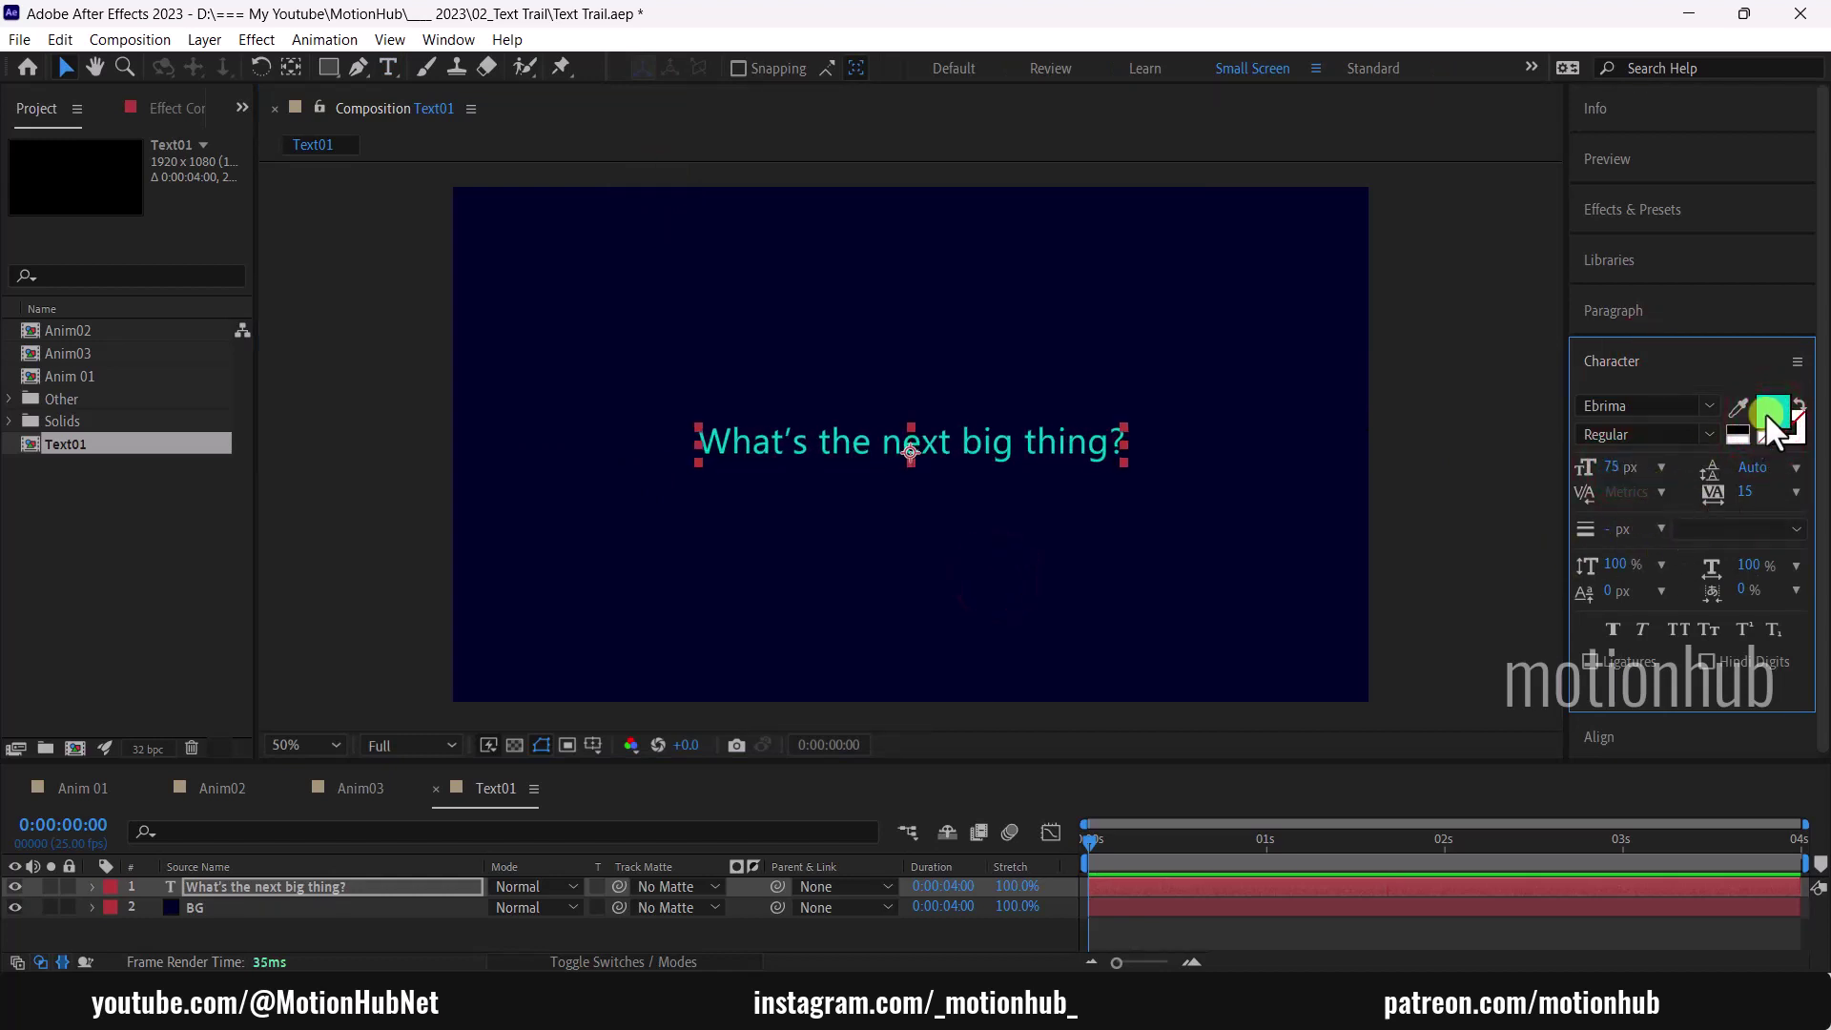
pyautogui.click(1772, 414)
pyautogui.moveTo(523, 584); pyautogui.dragTo(469, 526)
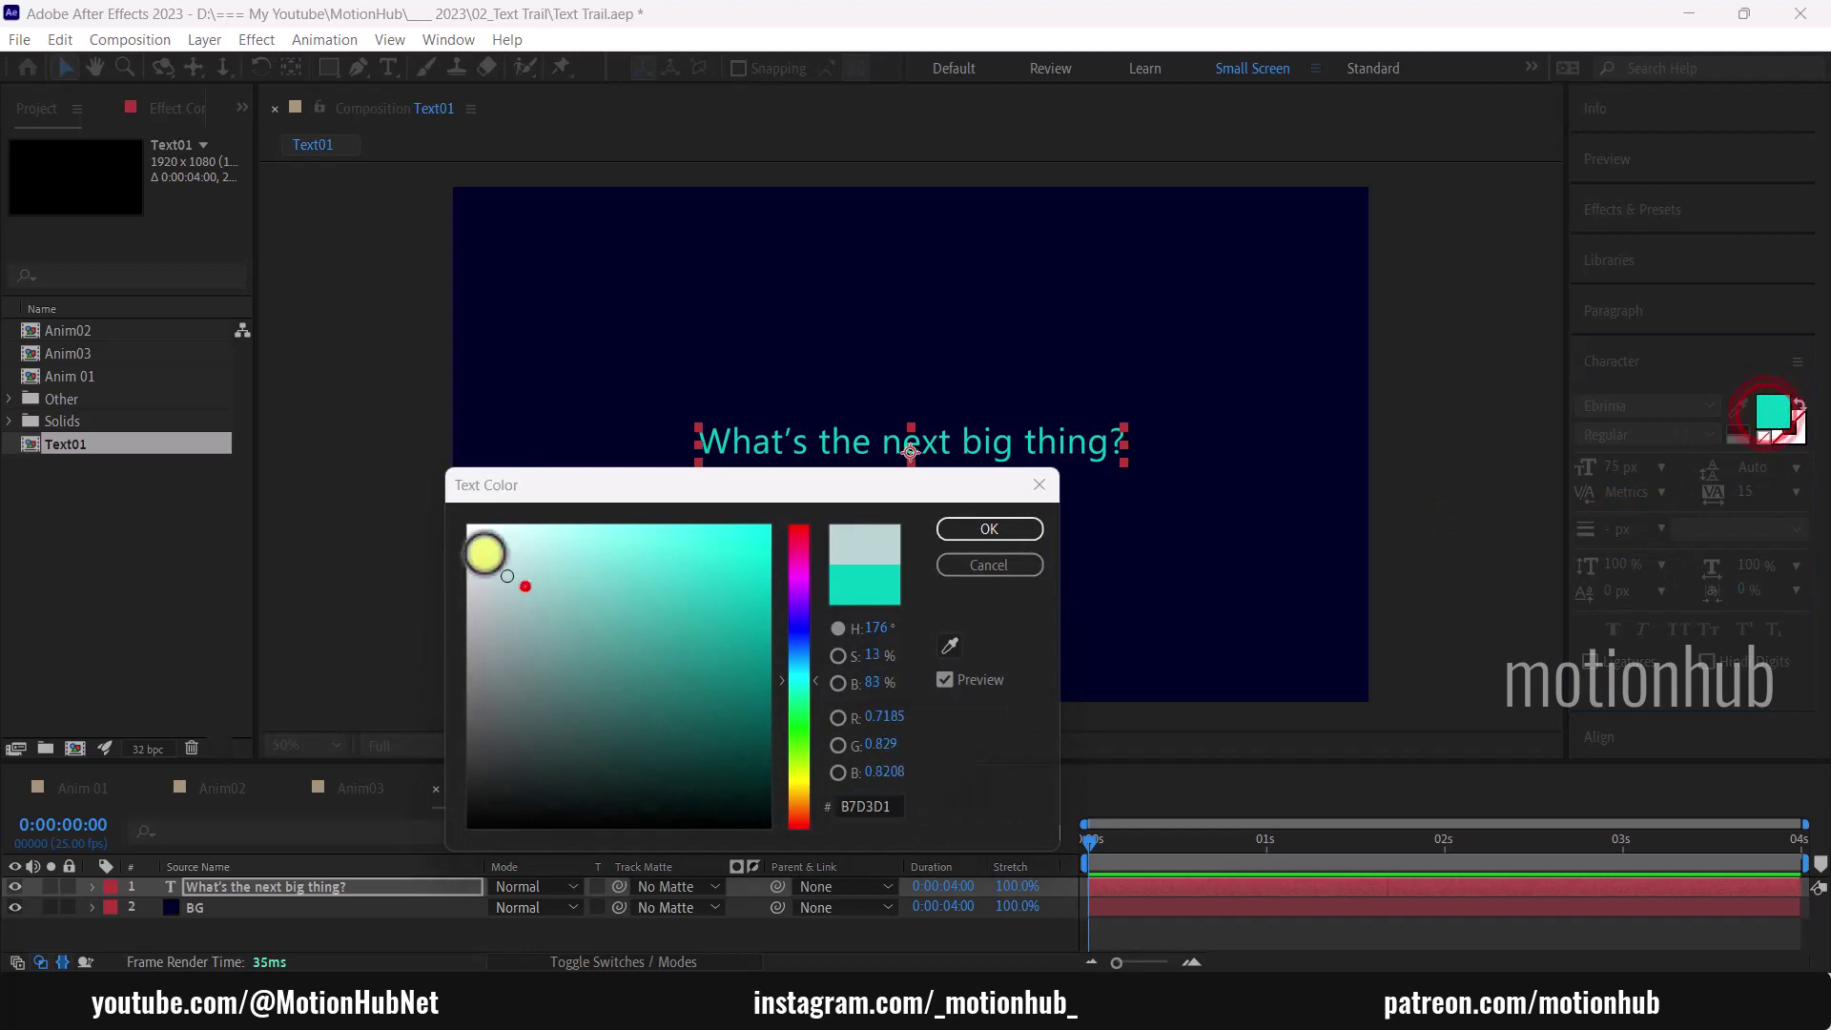
pyautogui.click(992, 528)
# Step: Duplicate the "What's the next big thing?" text layer
pyautogui.hotkey('ctrl', 'd')
pyautogui.click(341, 886)
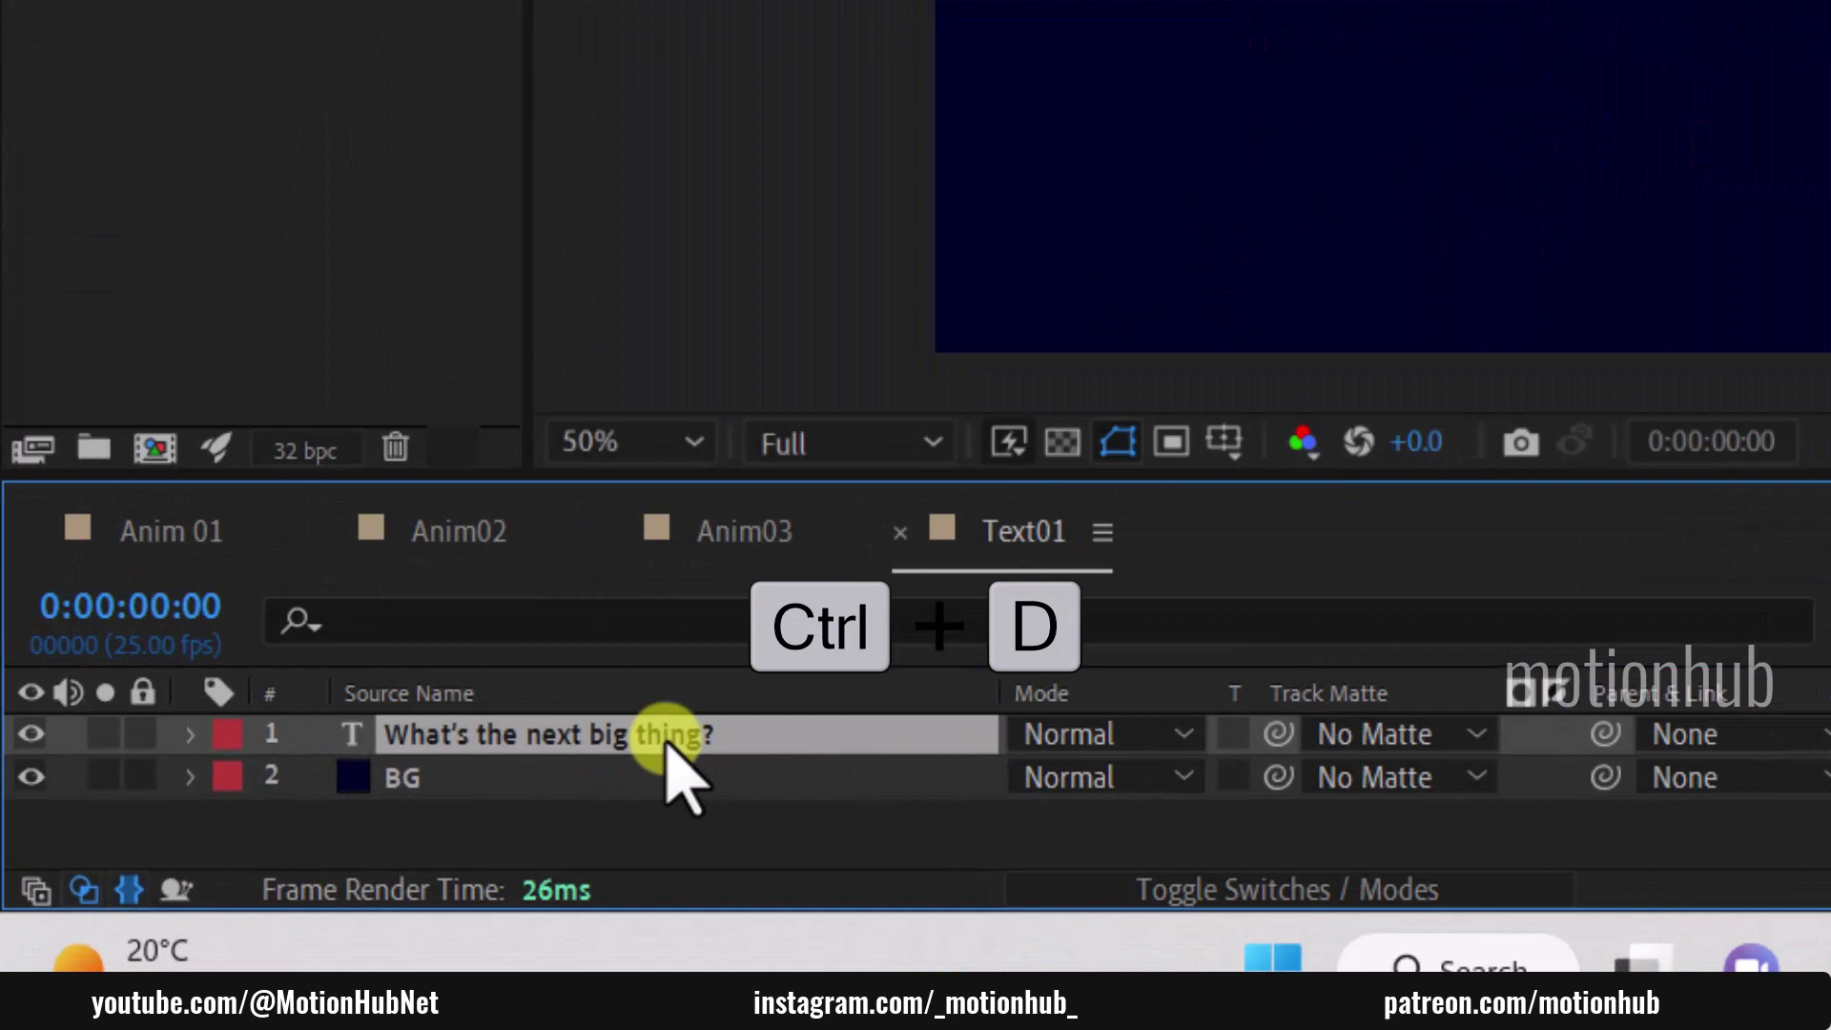
pyautogui.hotkey('ctrl', 'd')
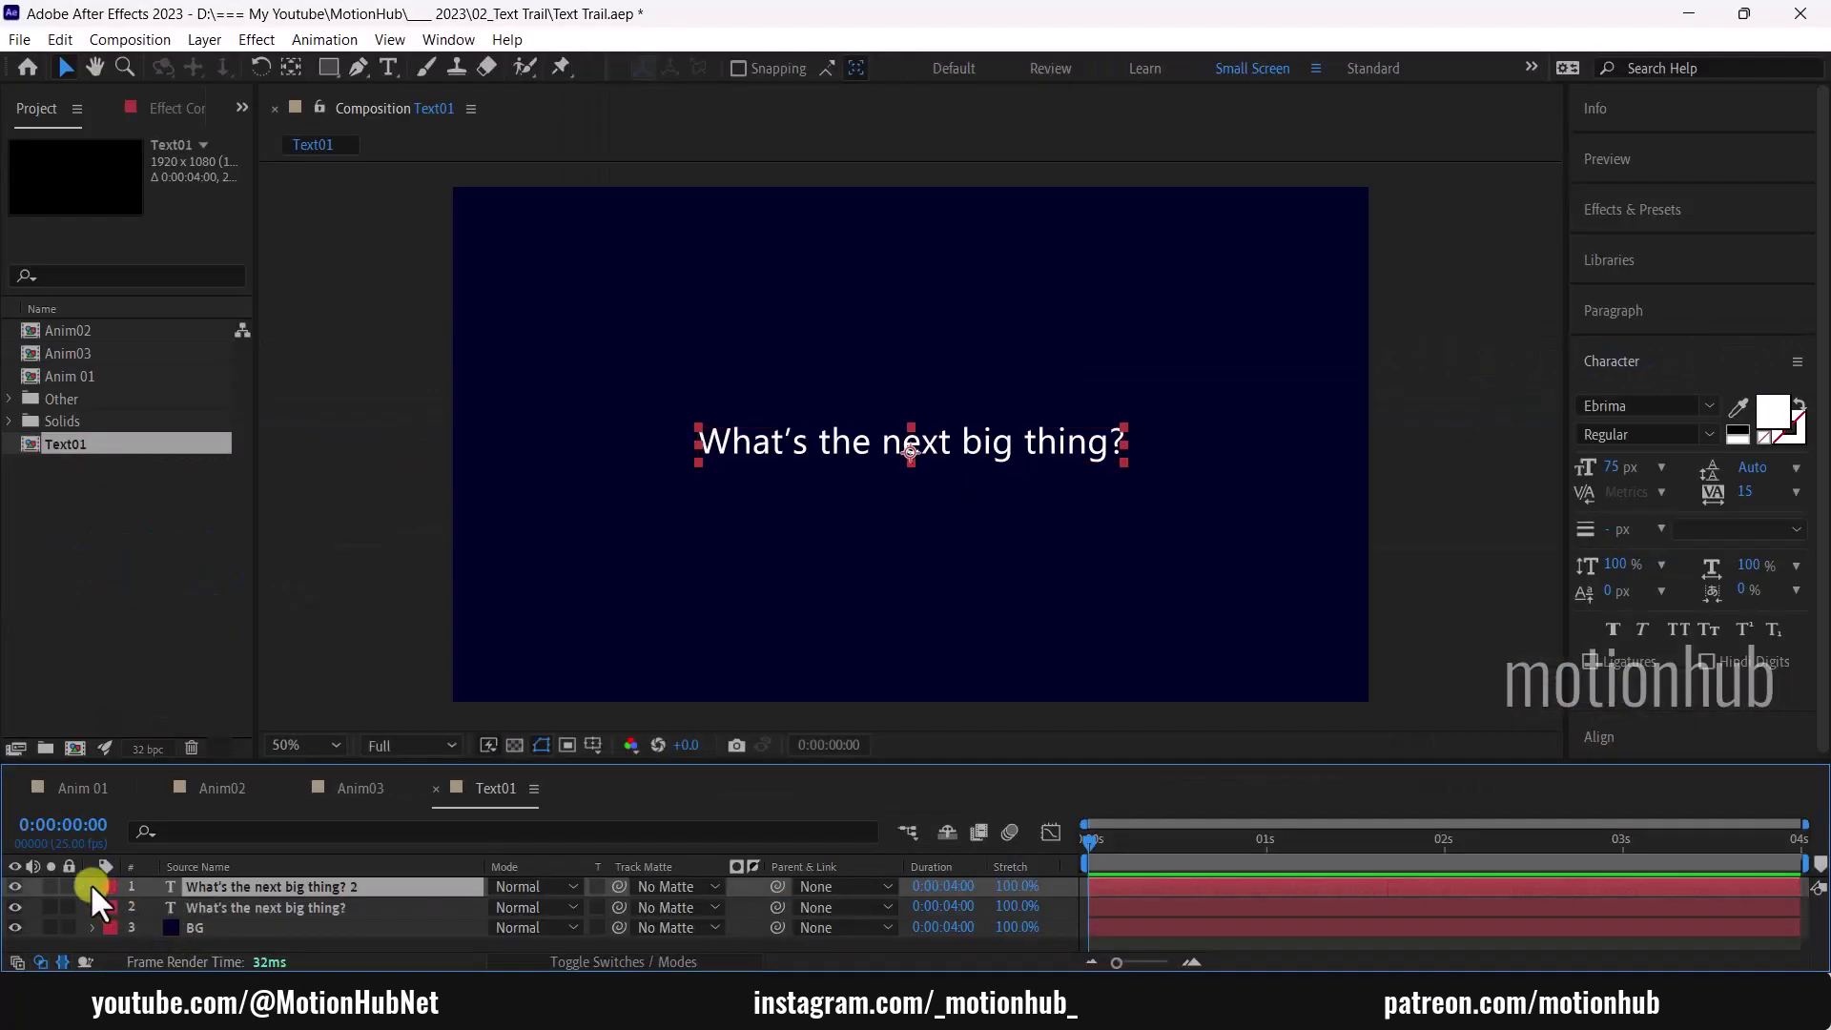
# Step: Link the duplicate text layer's Source Text to the Source Text of the original text layer
pyautogui.click(90, 882)
pyautogui.click(110, 908)
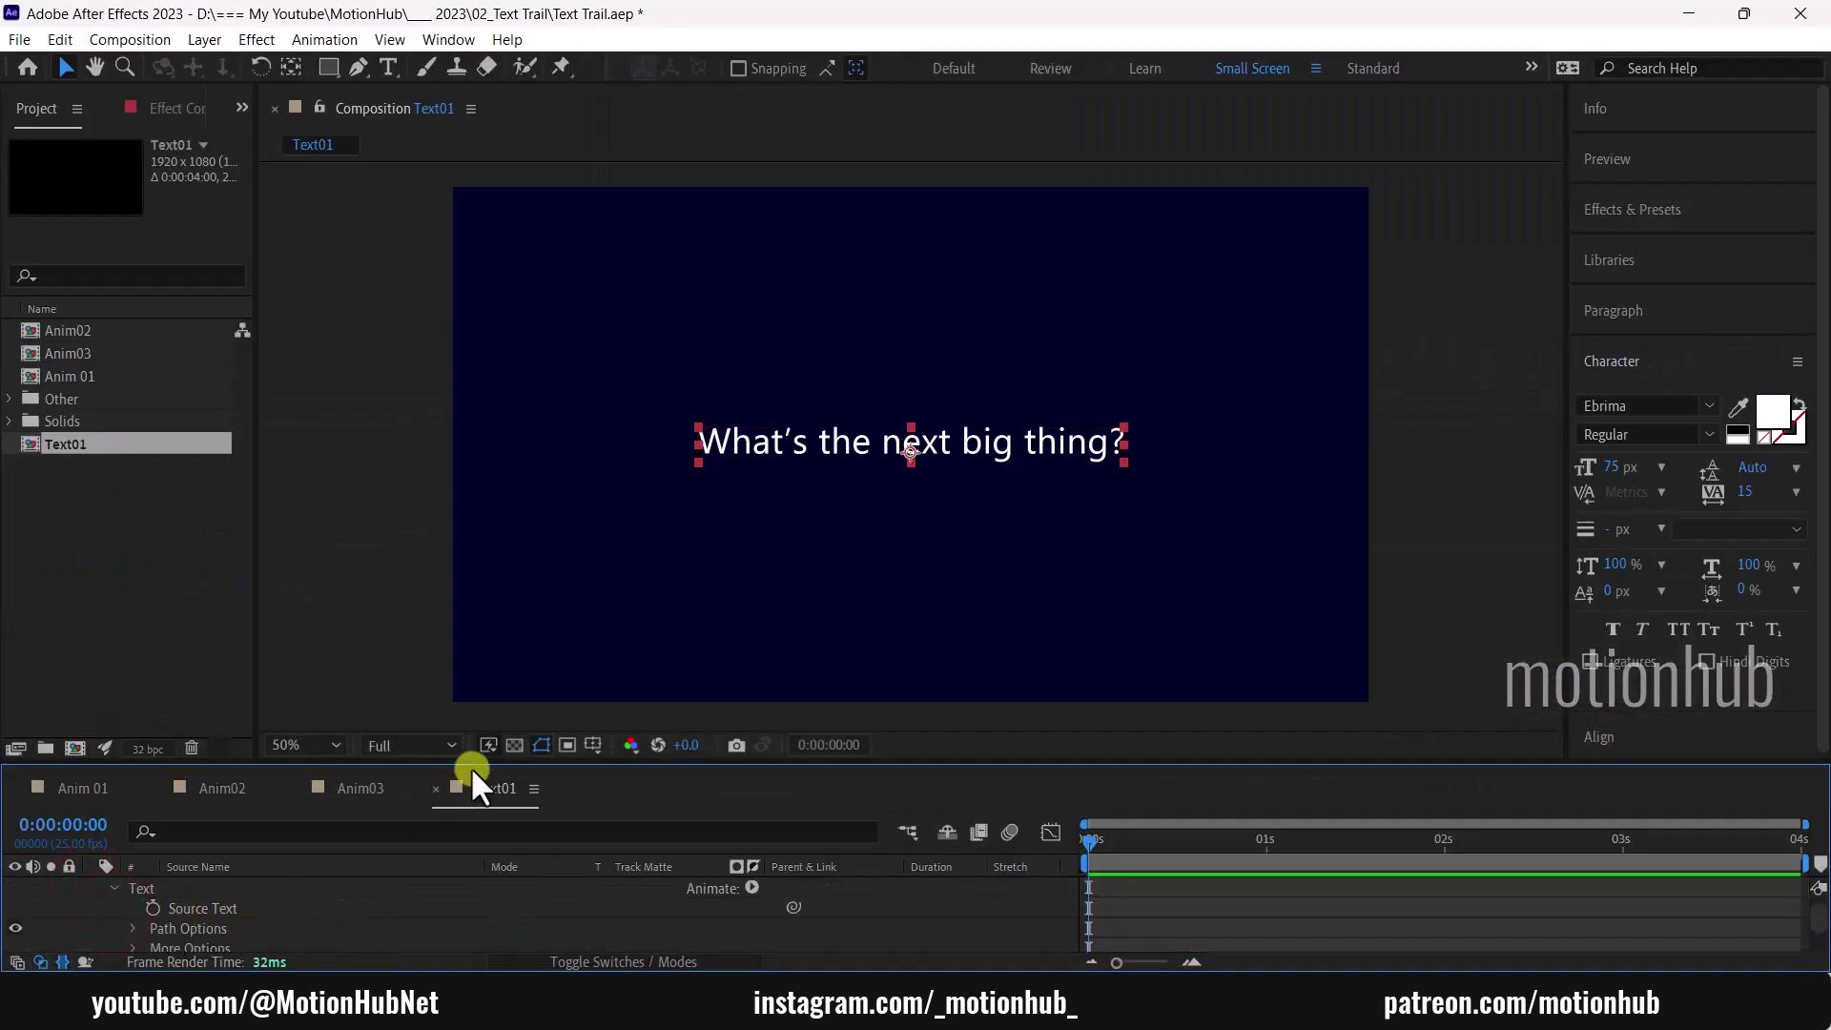
pyautogui.press('`')
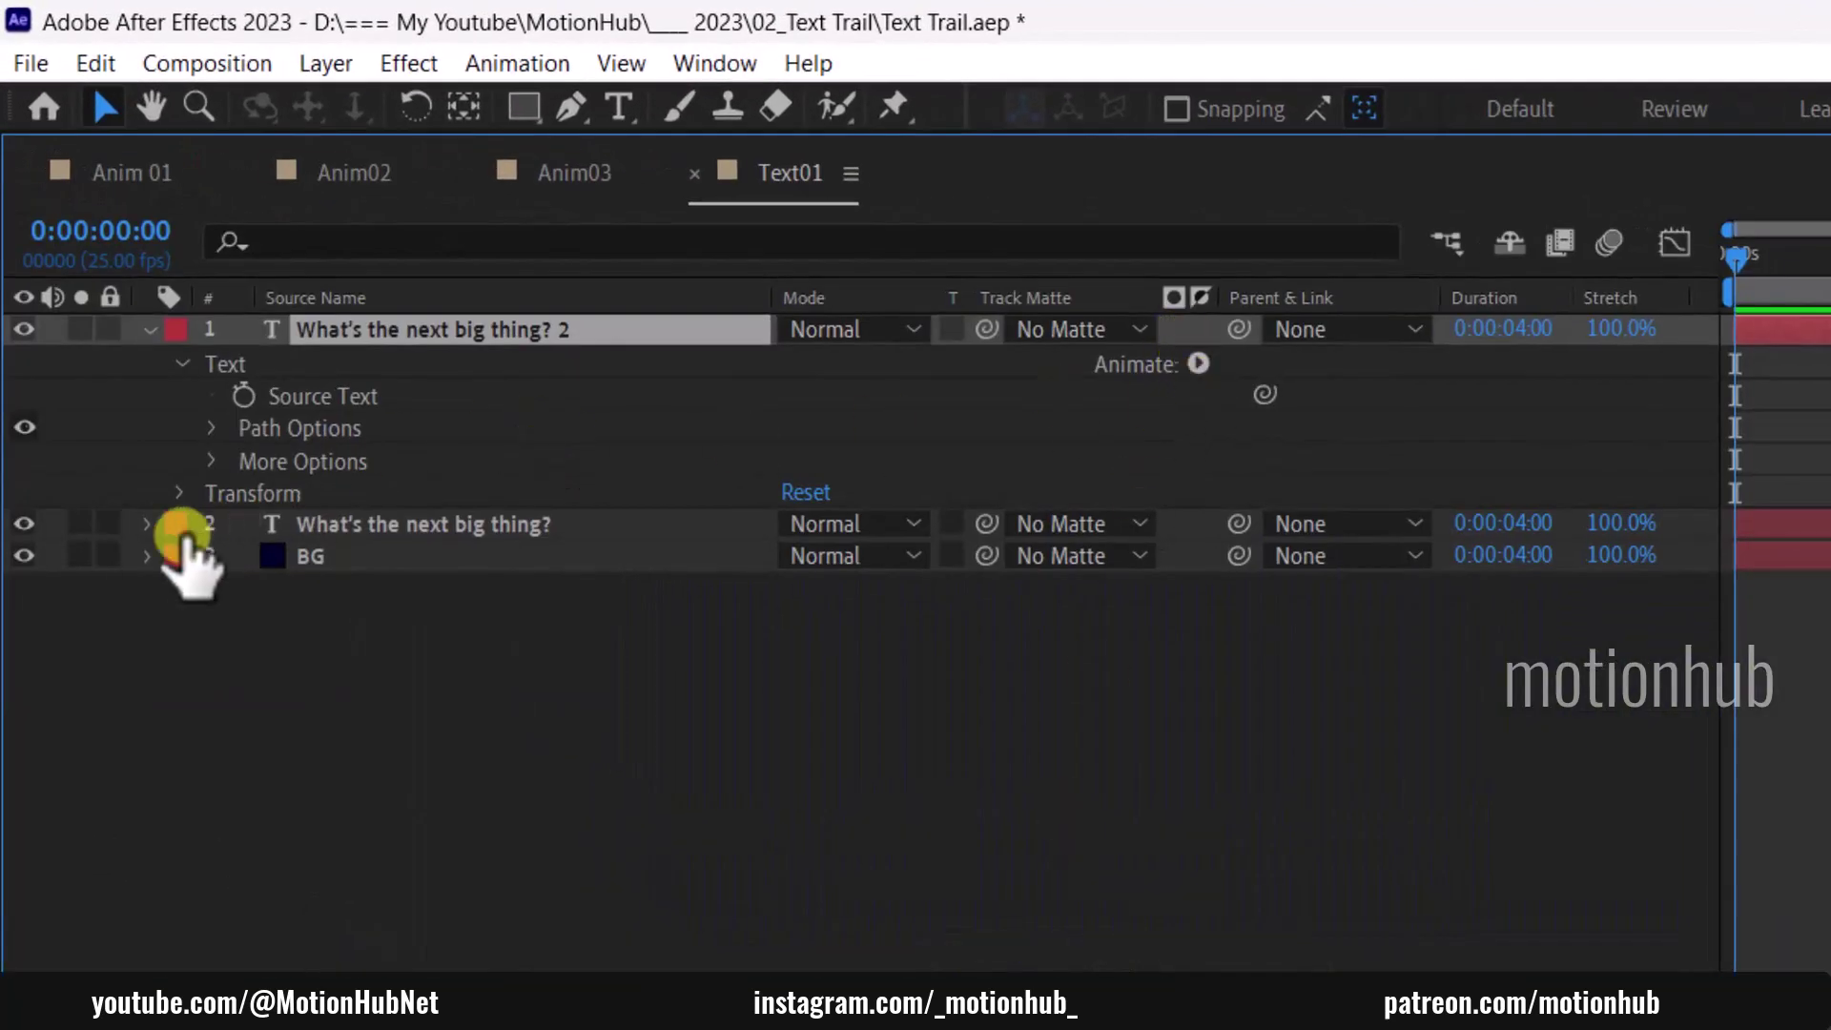
pyautogui.click(144, 513)
pyautogui.click(182, 557)
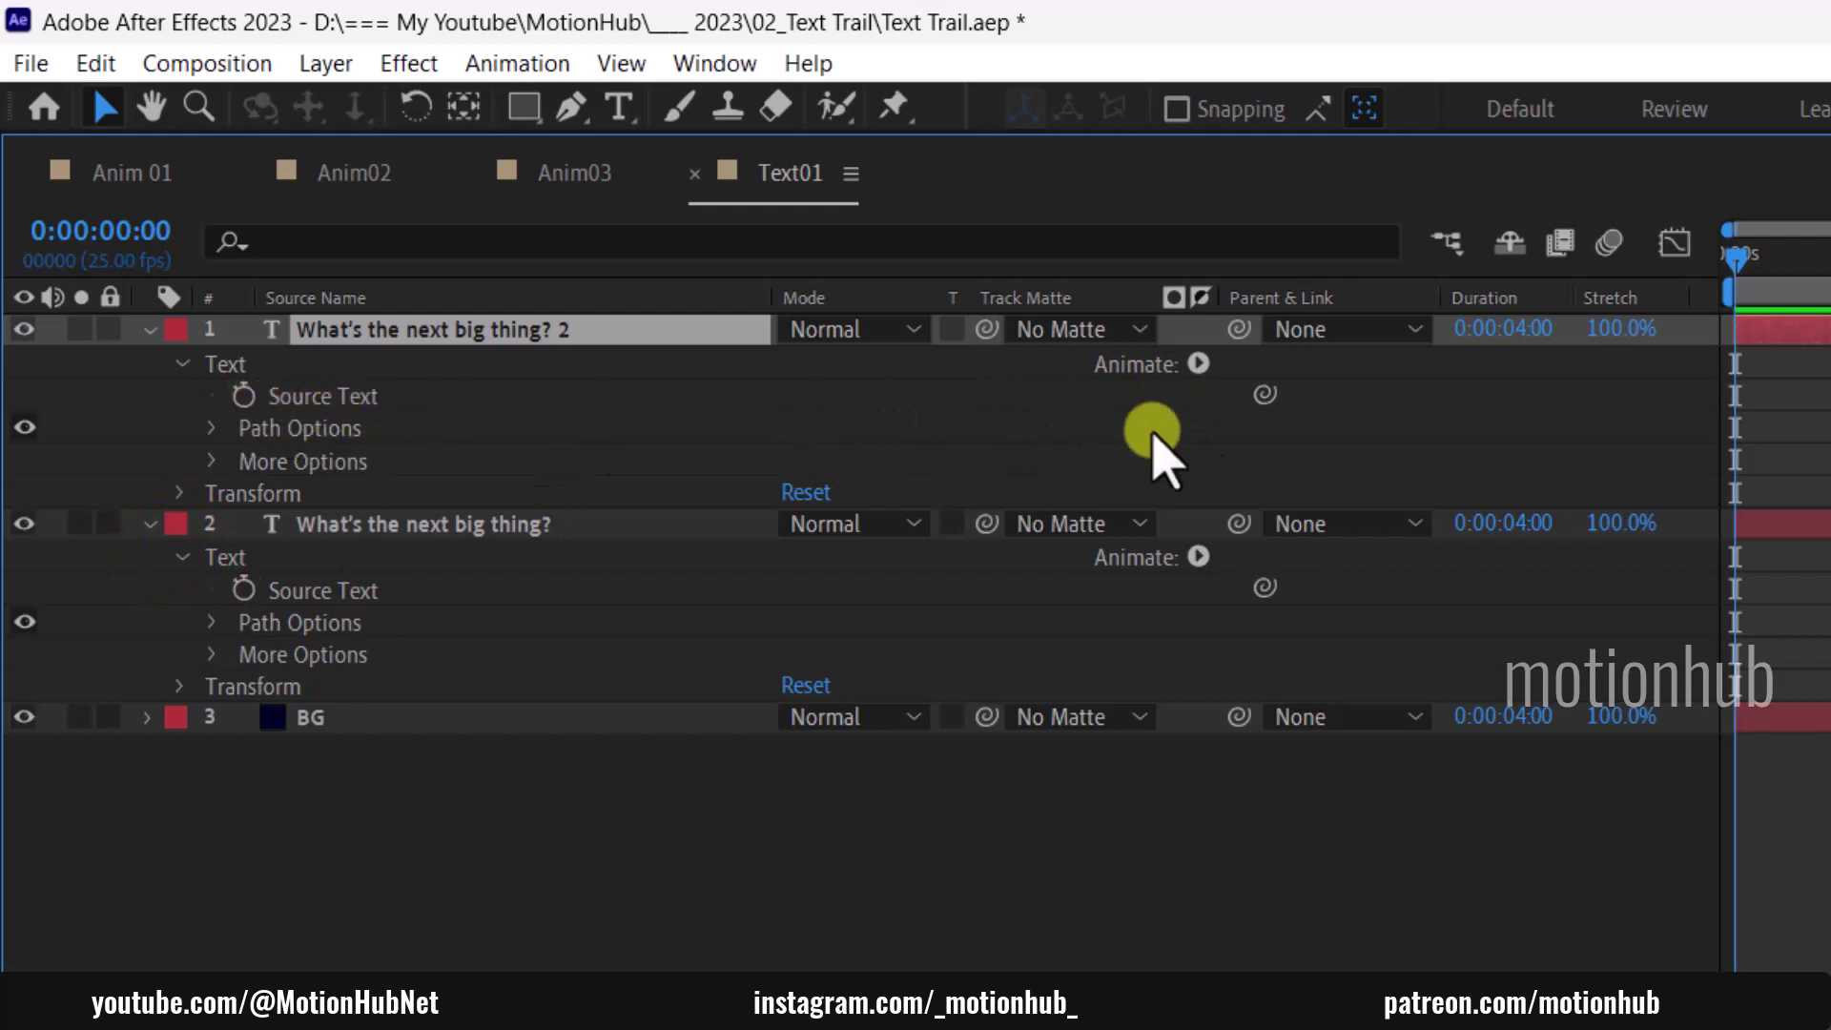
pyautogui.moveTo(1268, 392)
pyautogui.mouseDown()
pyautogui.moveTo(592, 570)
pyautogui.moveTo(393, 591)
pyautogui.mouseUp()
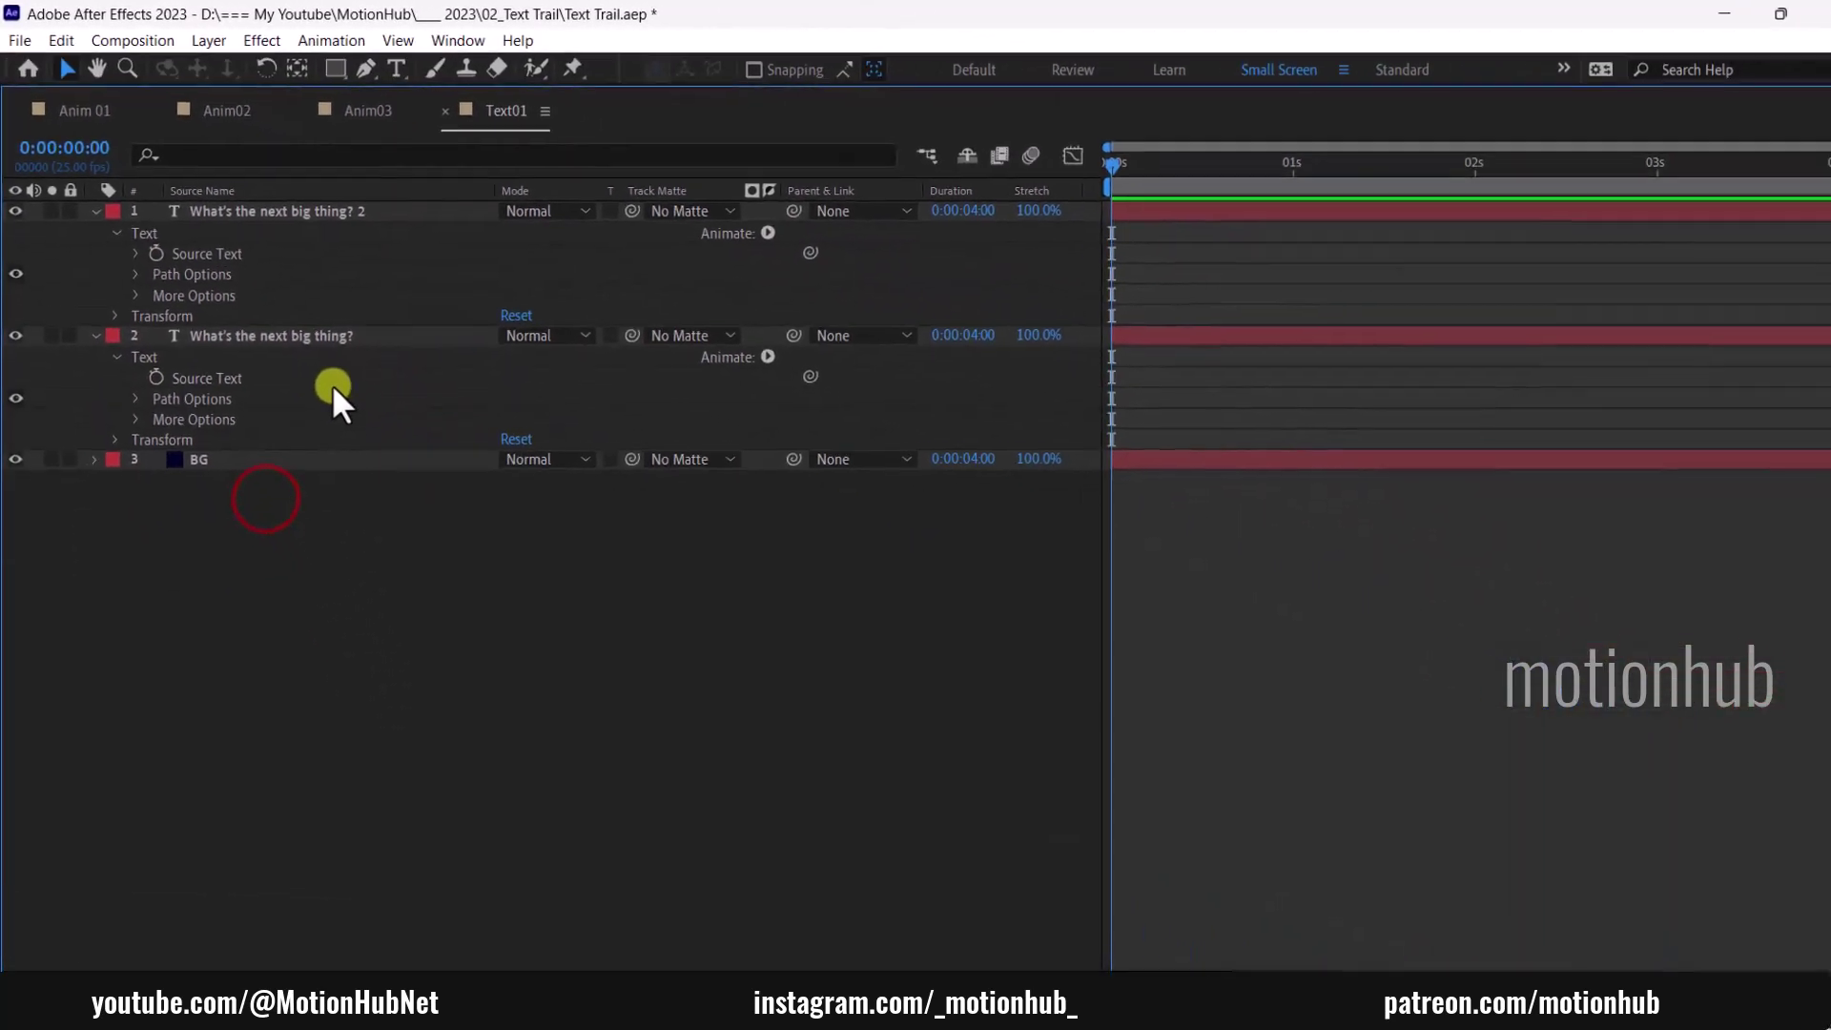
# Step: Change the original text layer's wording to "What's the new big thing?" and select the linked duplicate
pyautogui.press('`')
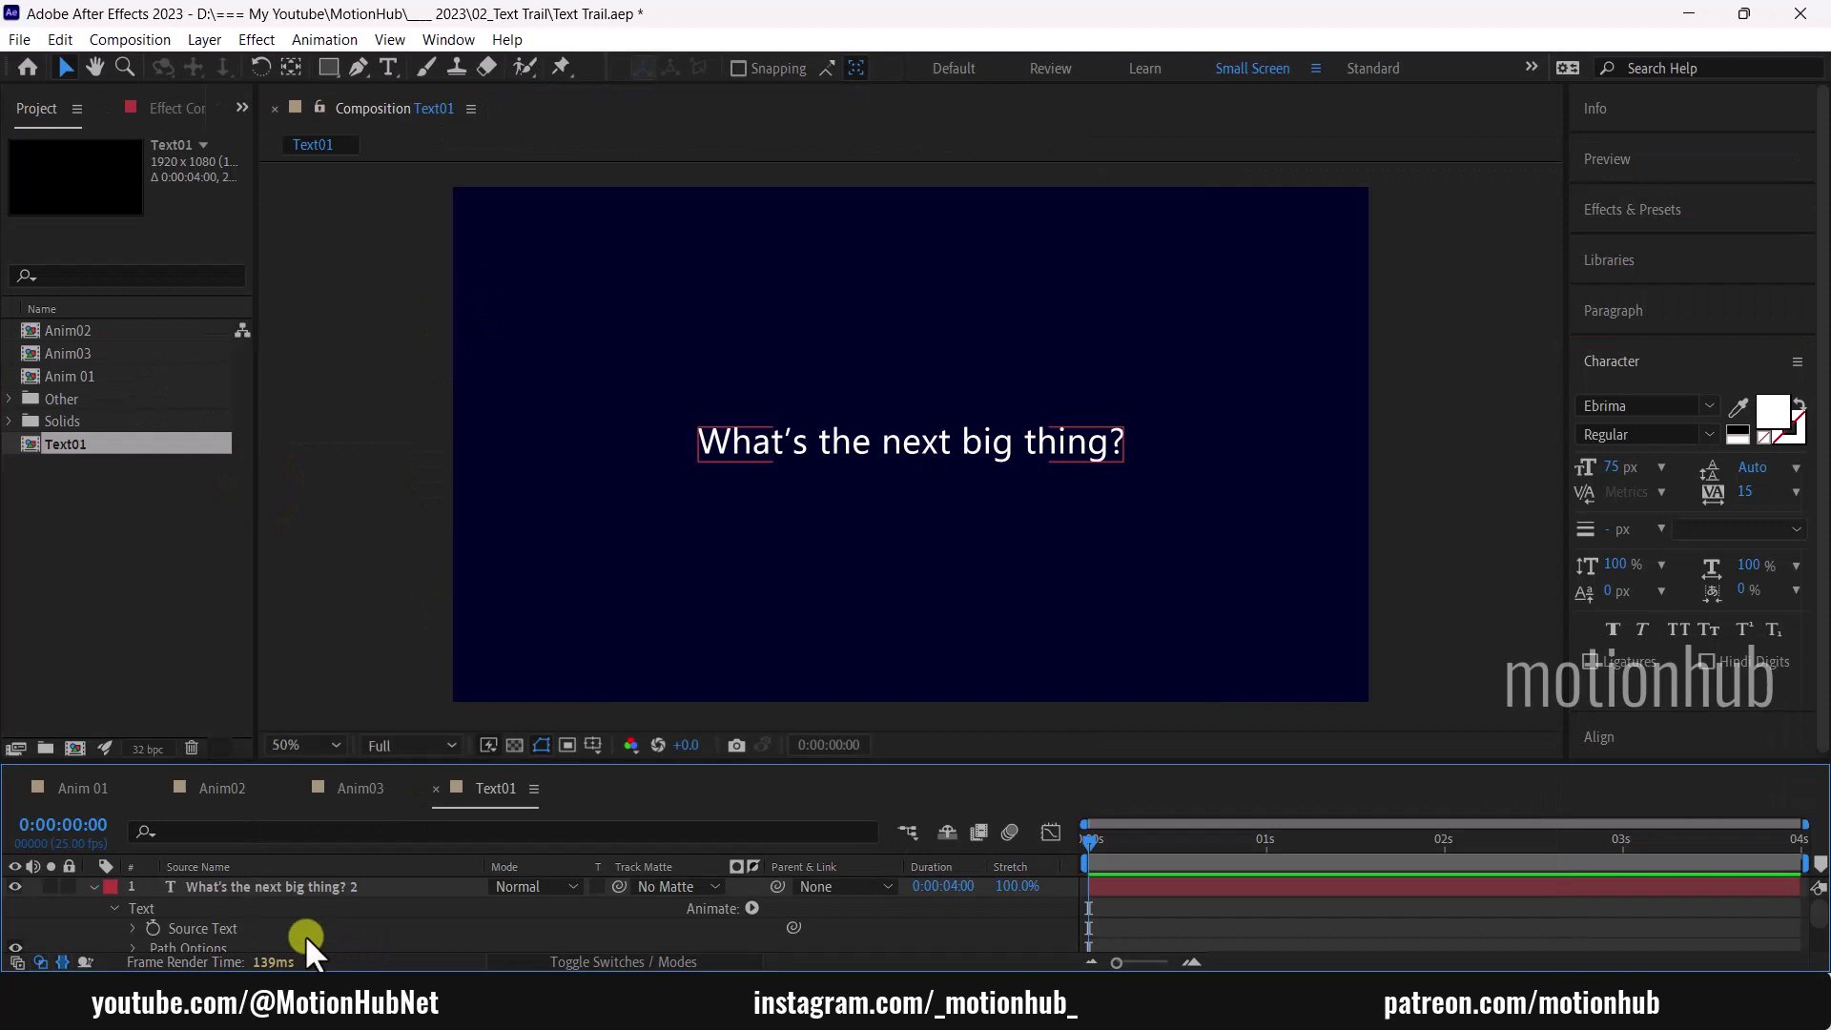
pyautogui.click(93, 886)
pyautogui.doubleClick(333, 887)
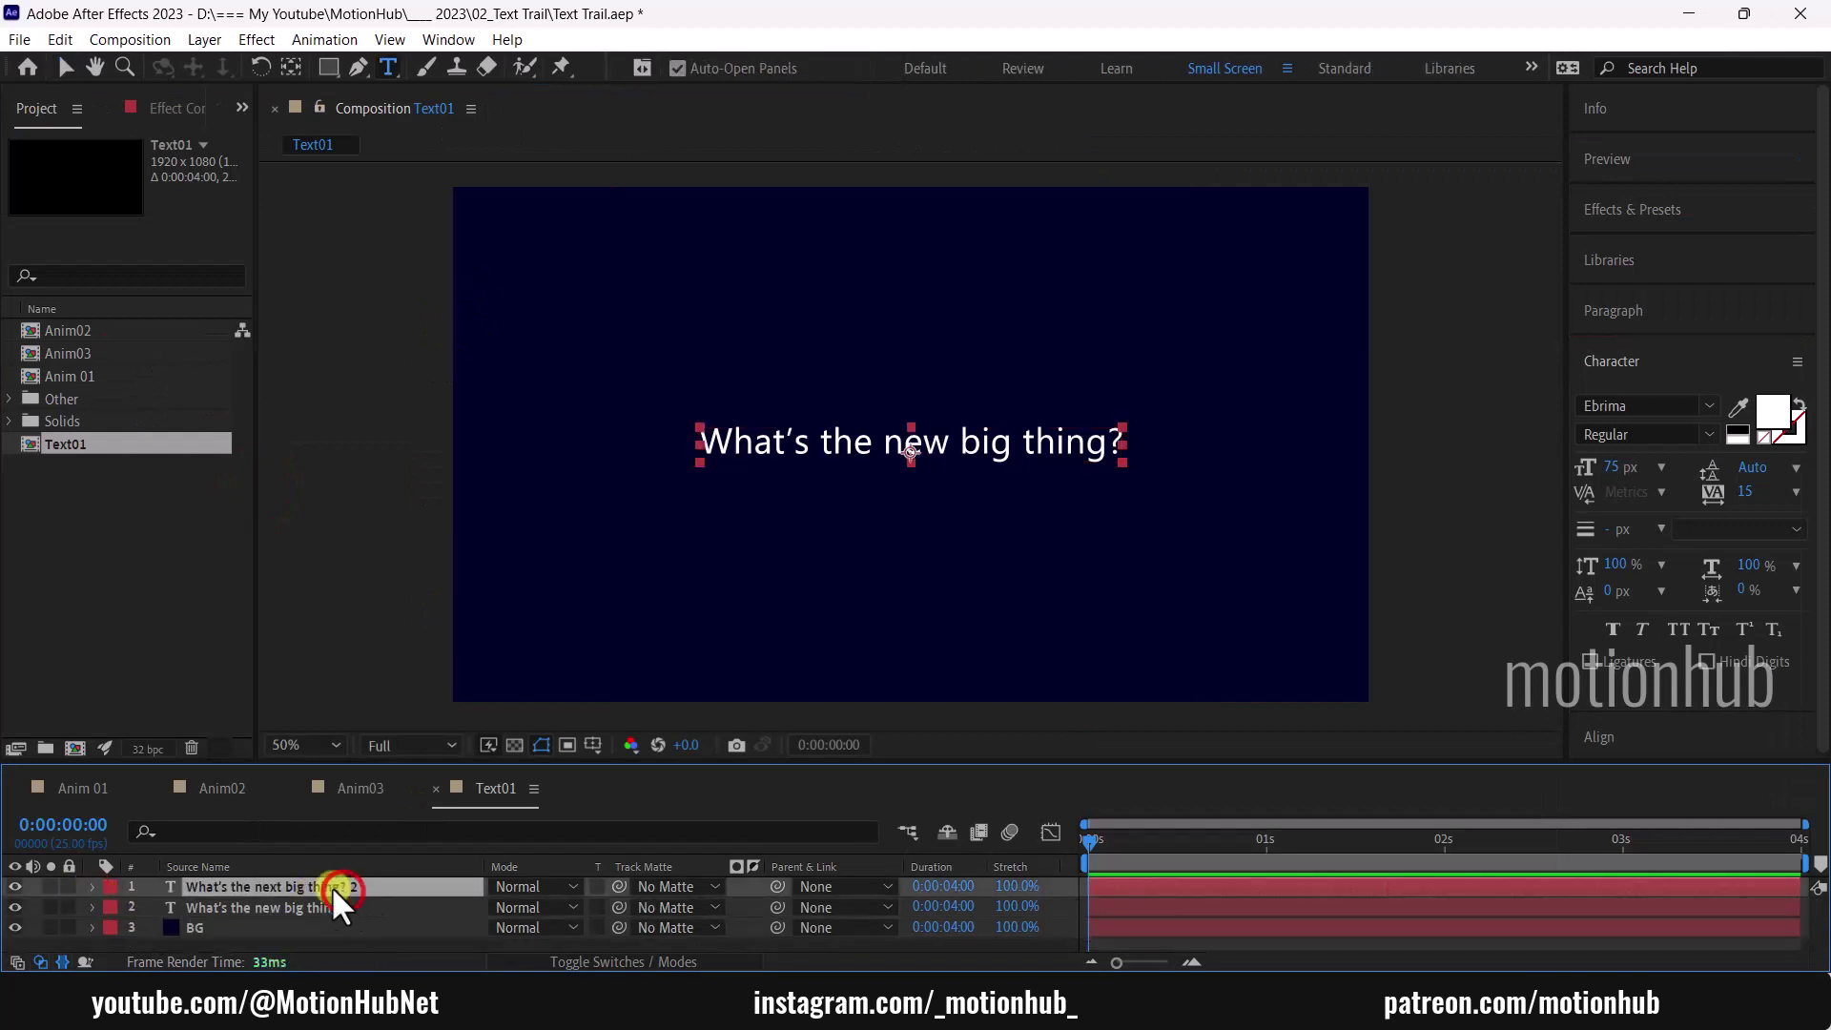
# Step: Set the duplicate text layer's fill colour to cyan 00E3FF
pyautogui.click(1769, 417)
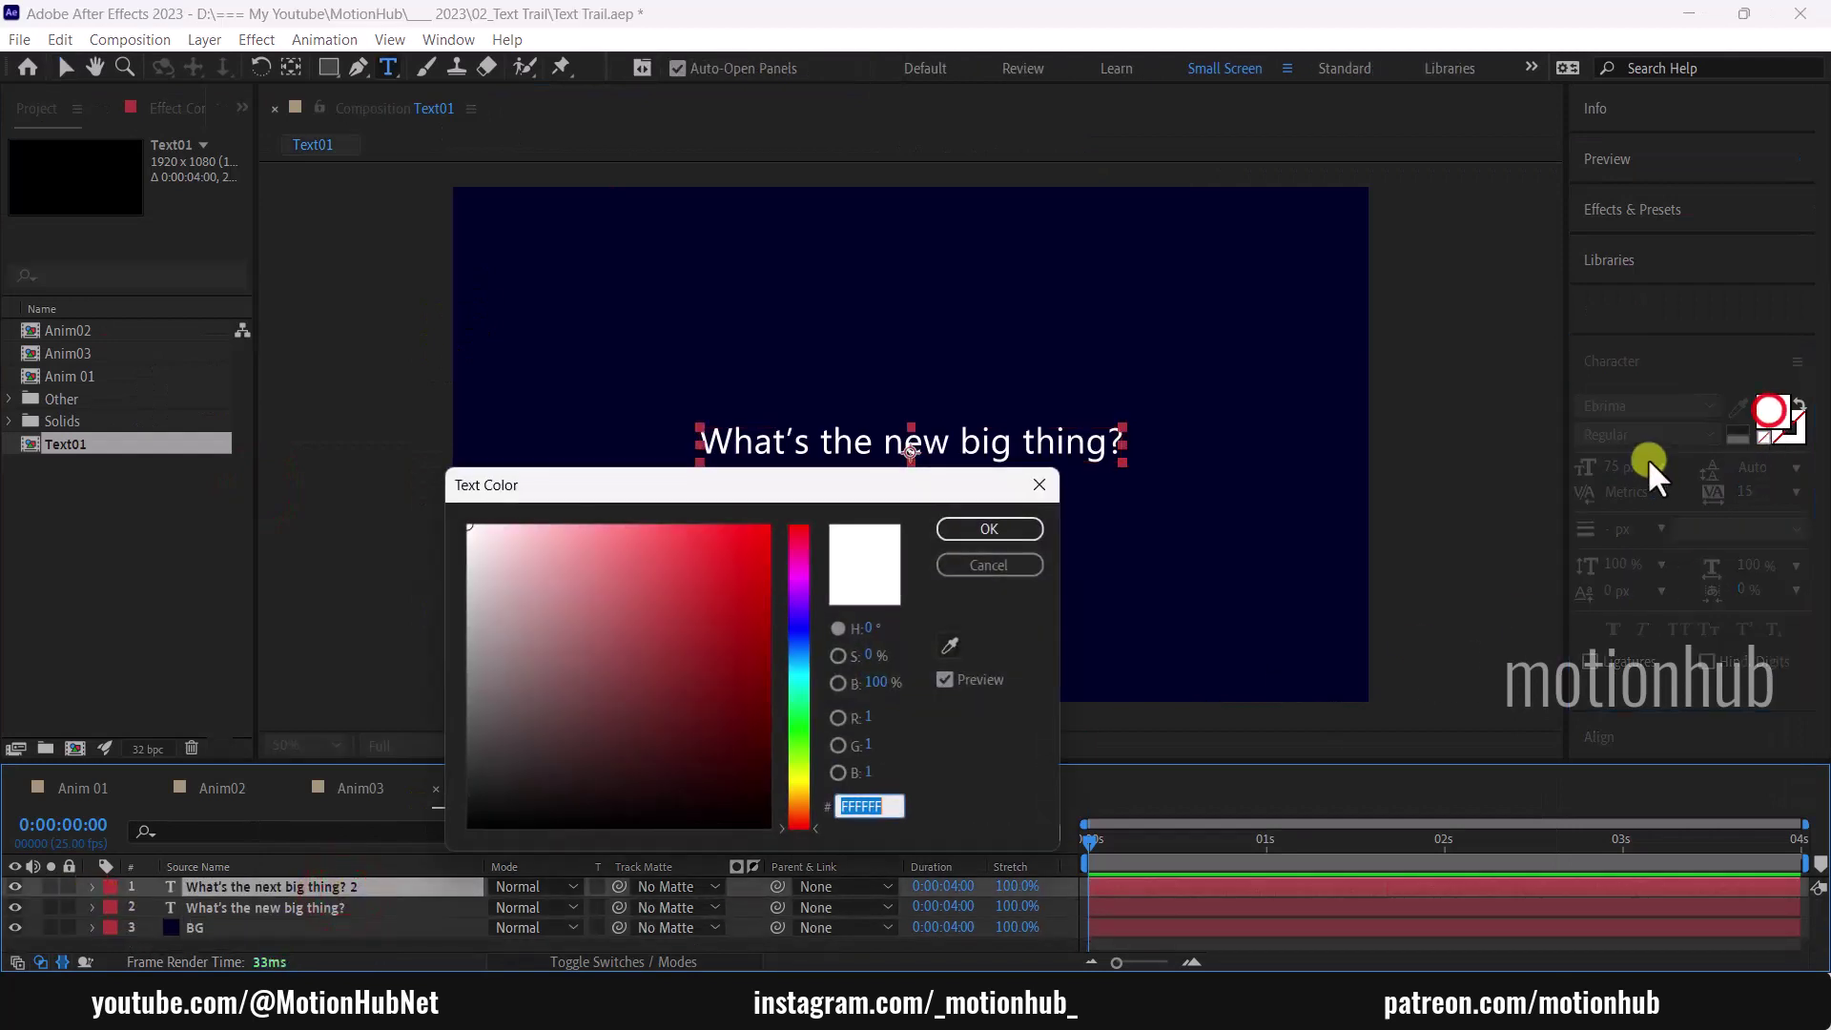
pyautogui.click(799, 670)
pyautogui.moveTo(744, 573)
pyautogui.mouseDown()
pyautogui.moveTo(768, 514)
pyautogui.moveTo(793, 520)
pyautogui.mouseUp()
pyautogui.click(767, 522)
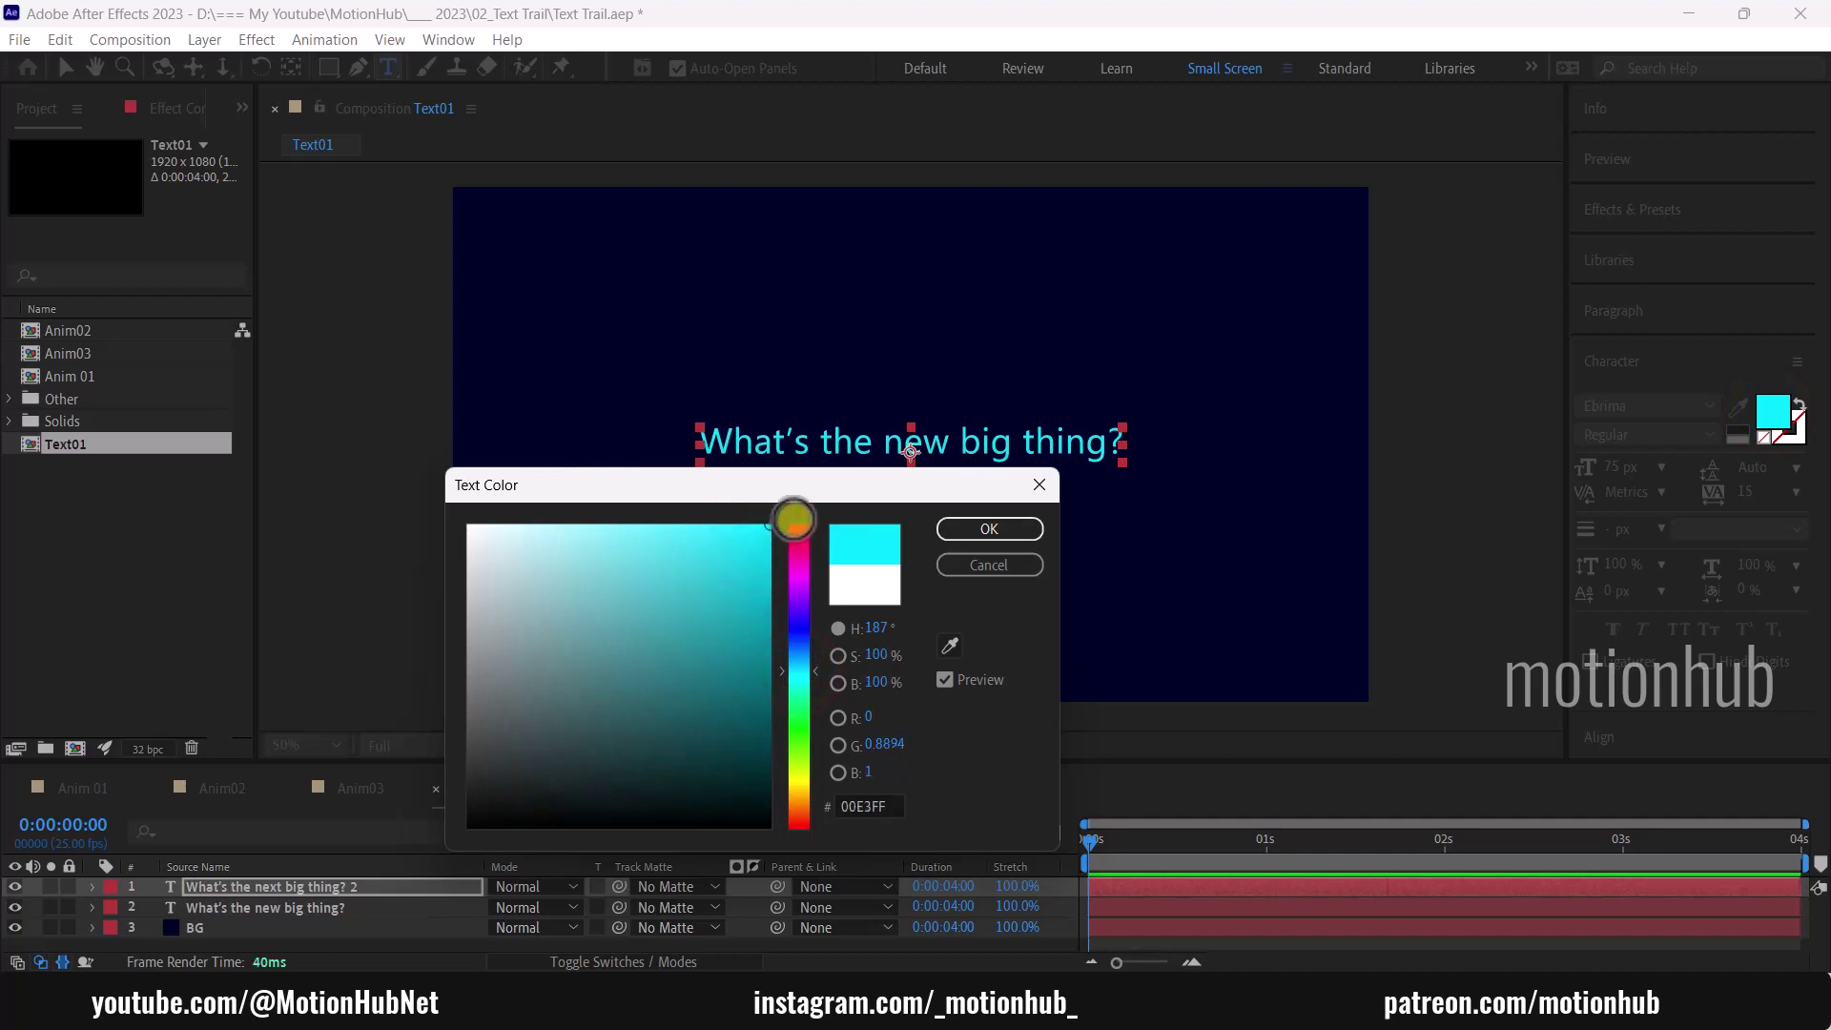
pyautogui.click(988, 529)
# Step: Draw a thin vertical yellow rectangle about 10 by 426 px above the text on a new shape layer
pyautogui.moveTo(328, 68); pyautogui.dragTo(379, 88)
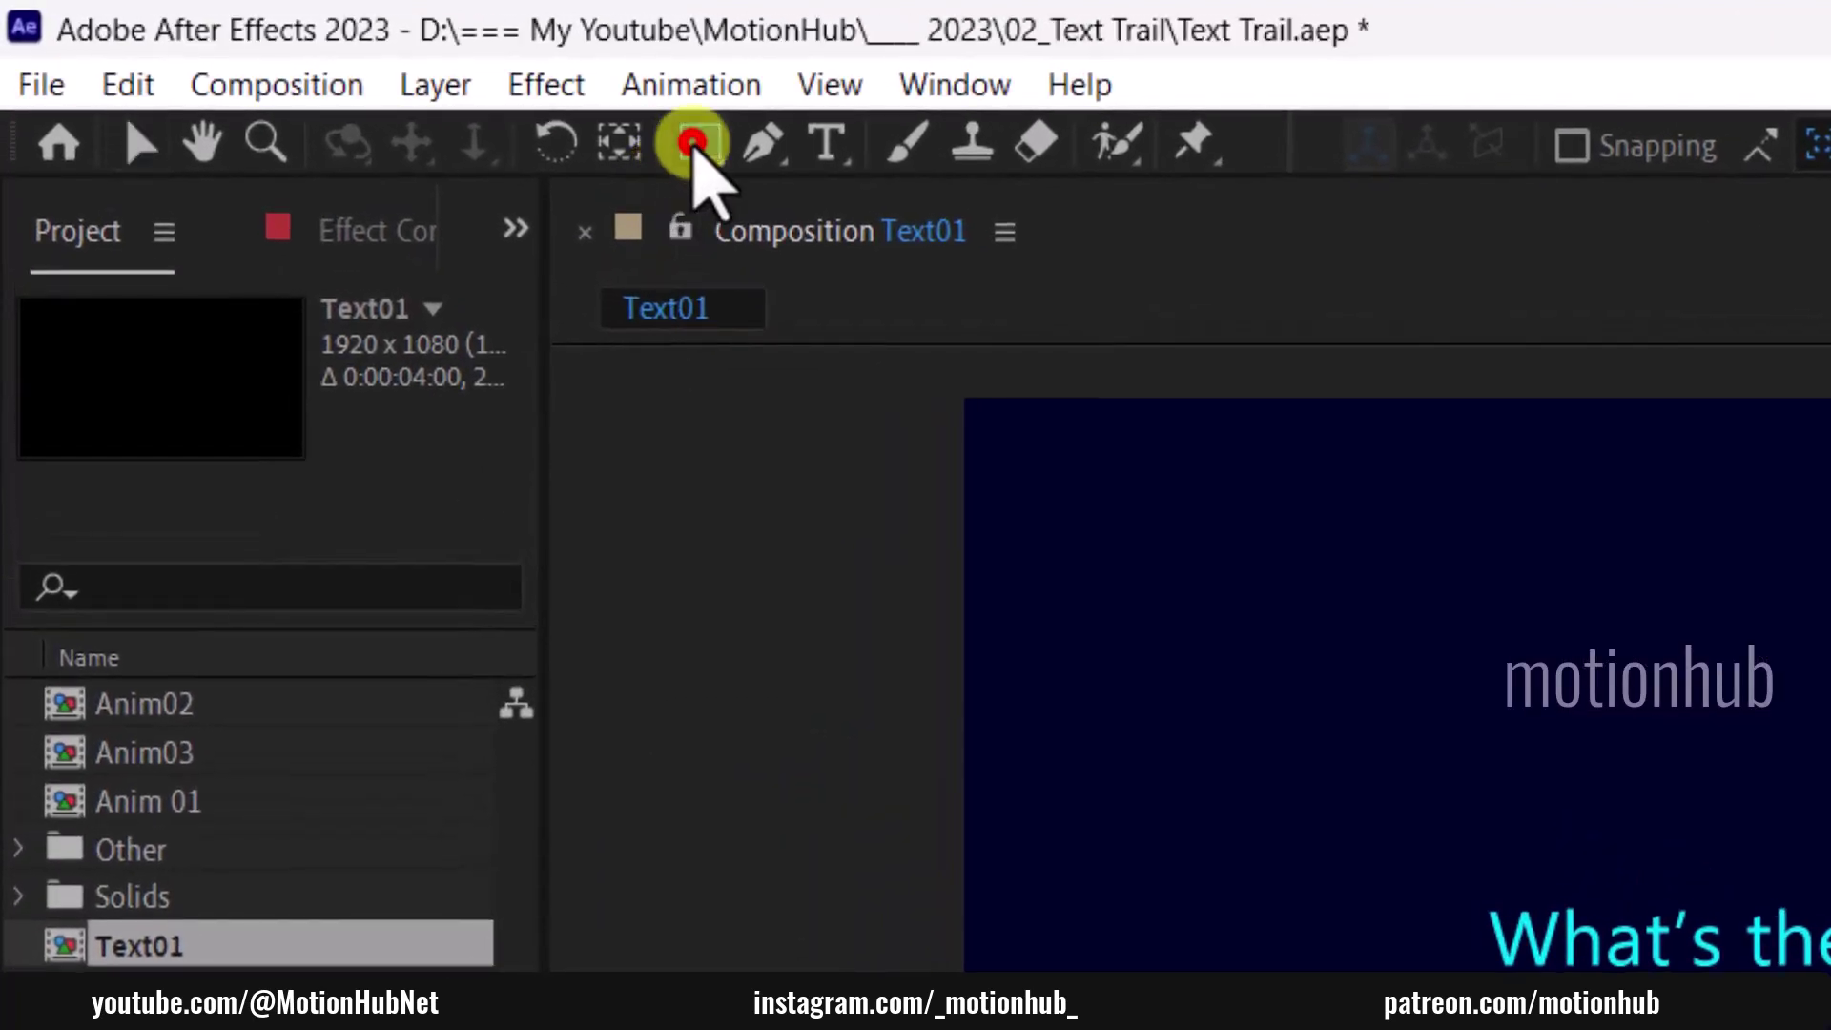
pyautogui.moveTo(815, 205); pyautogui.dragTo(879, 150)
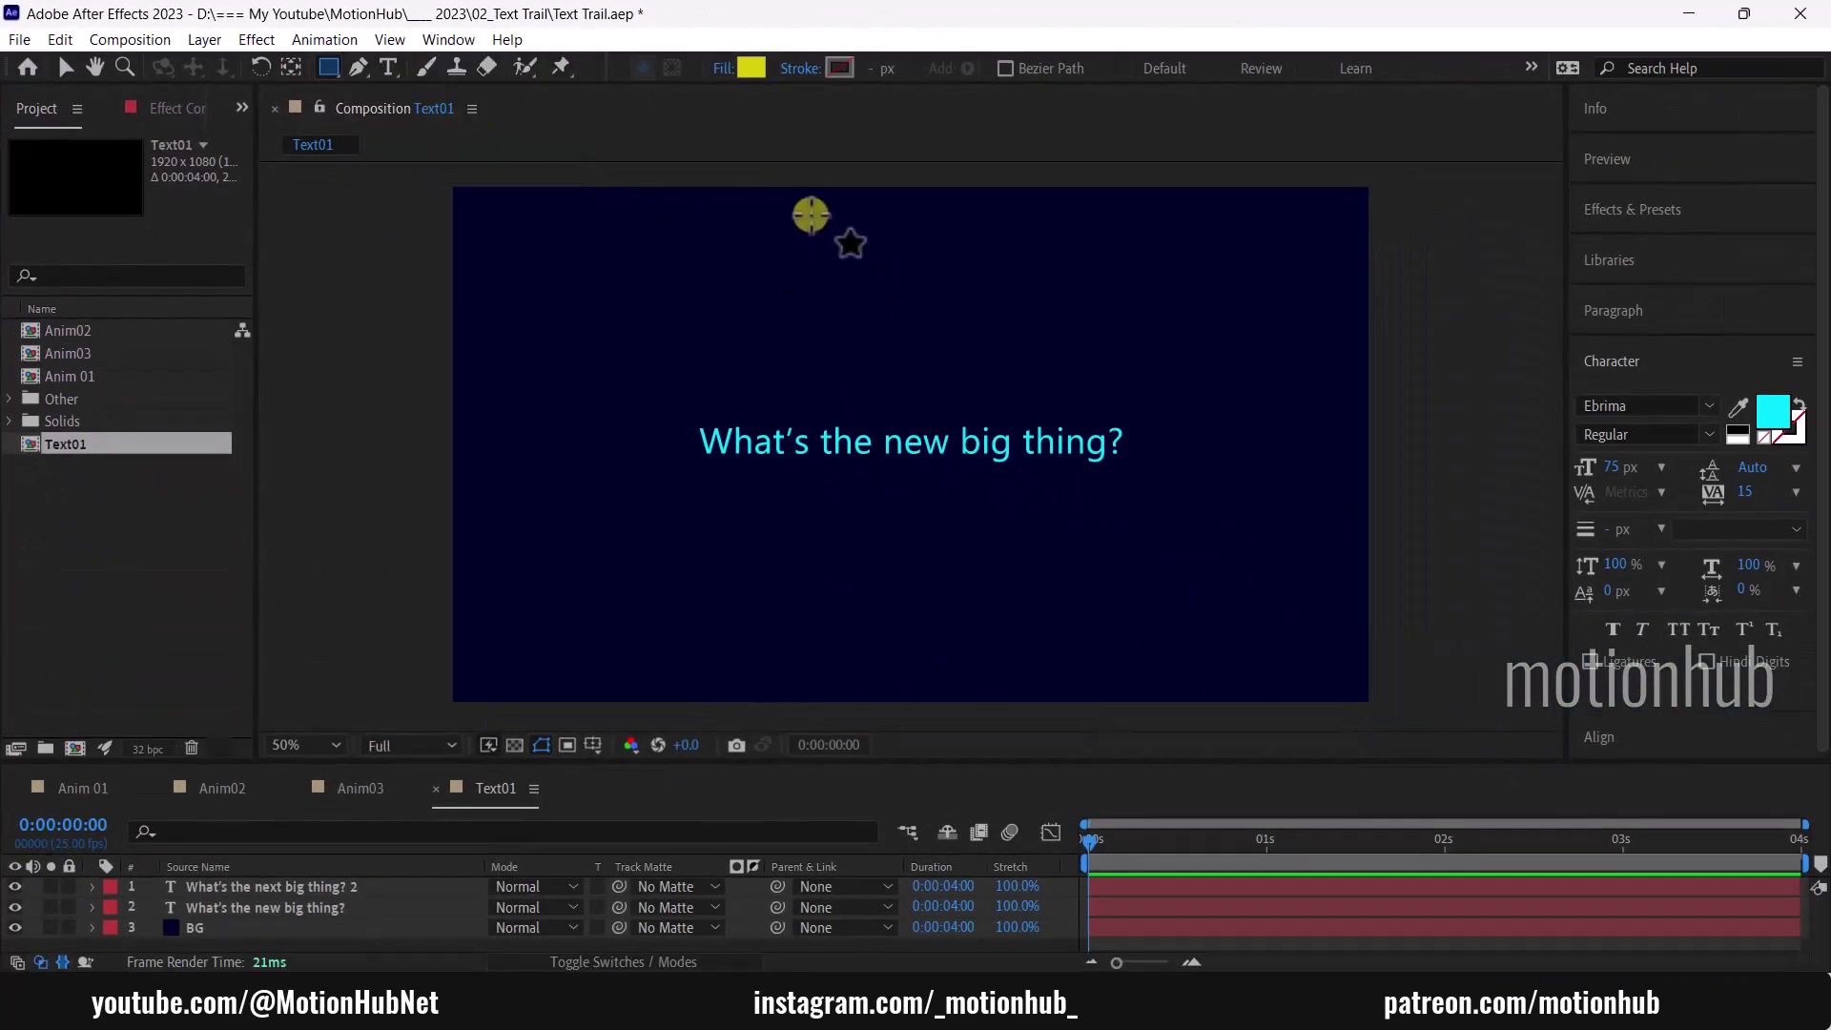
pyautogui.moveTo(810, 214); pyautogui.dragTo(843, 308)
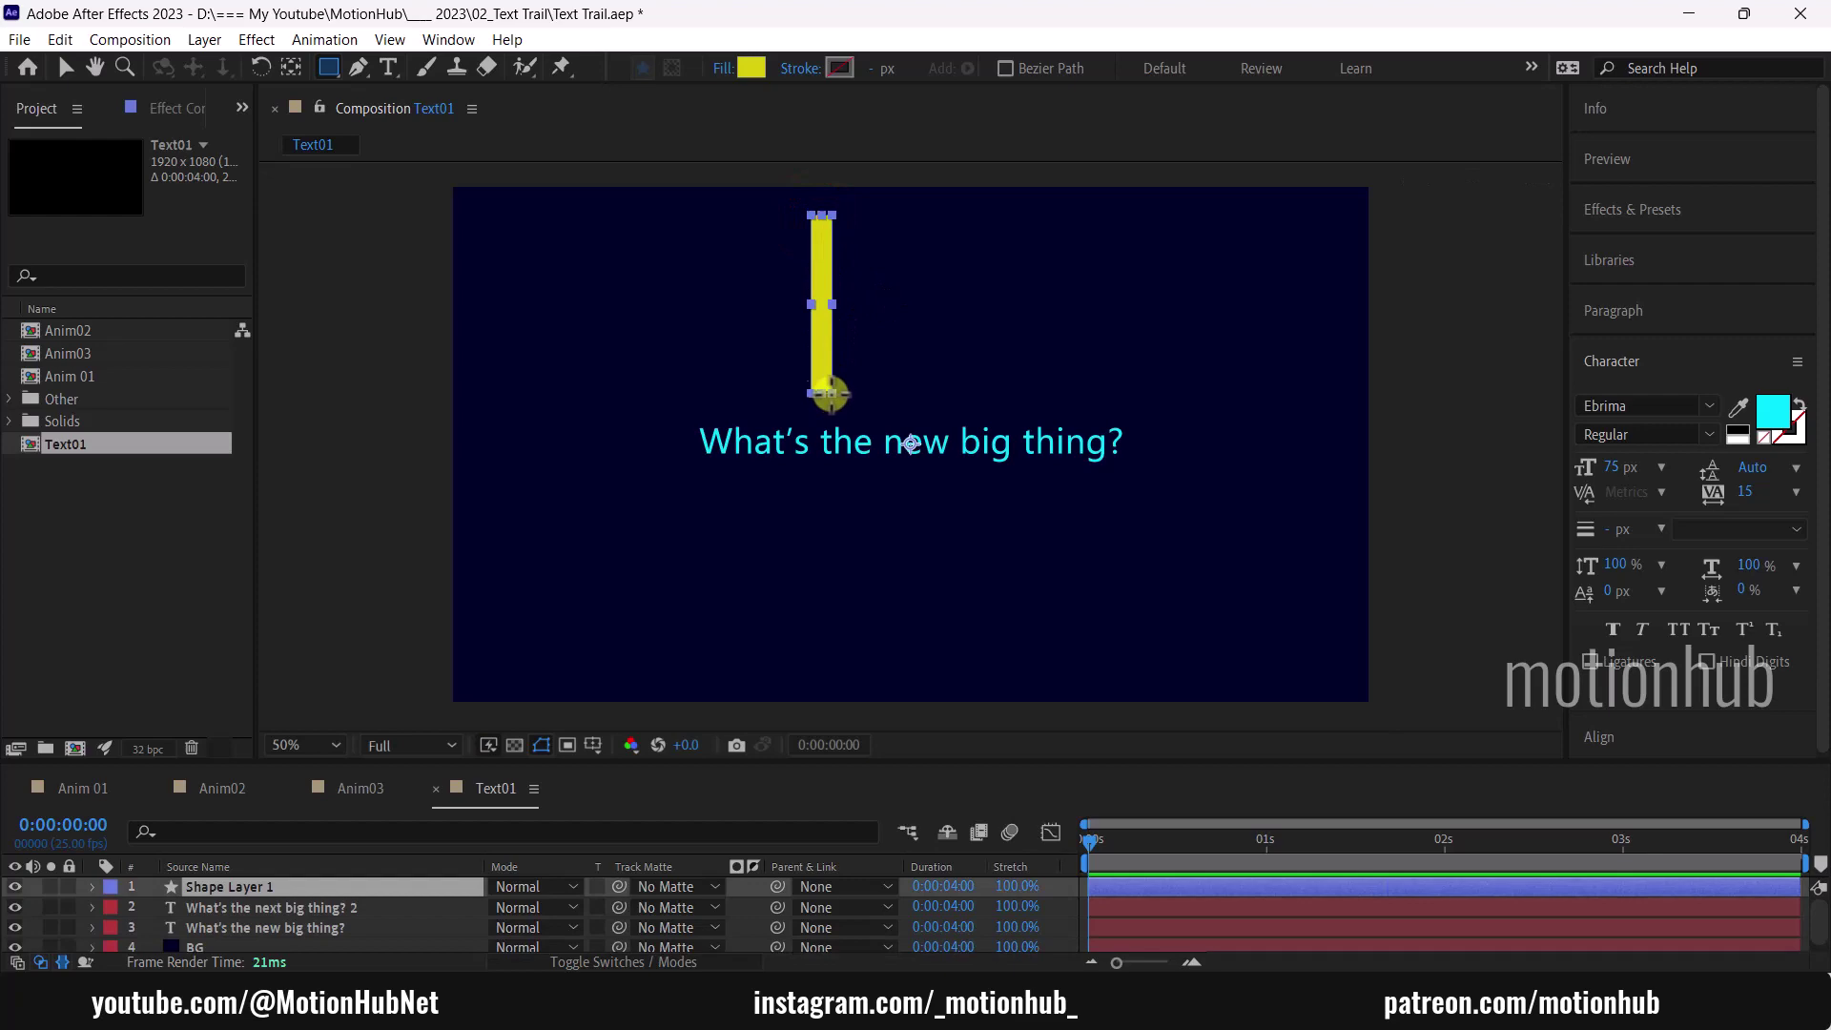
pyautogui.moveTo(822, 408); pyautogui.dragTo(778, 584)
# Step: Convert the shape layer's Rectangle Path 1 to a Bezier path
pyautogui.scroll(1, 815, 417)
pyautogui.click(132, 928)
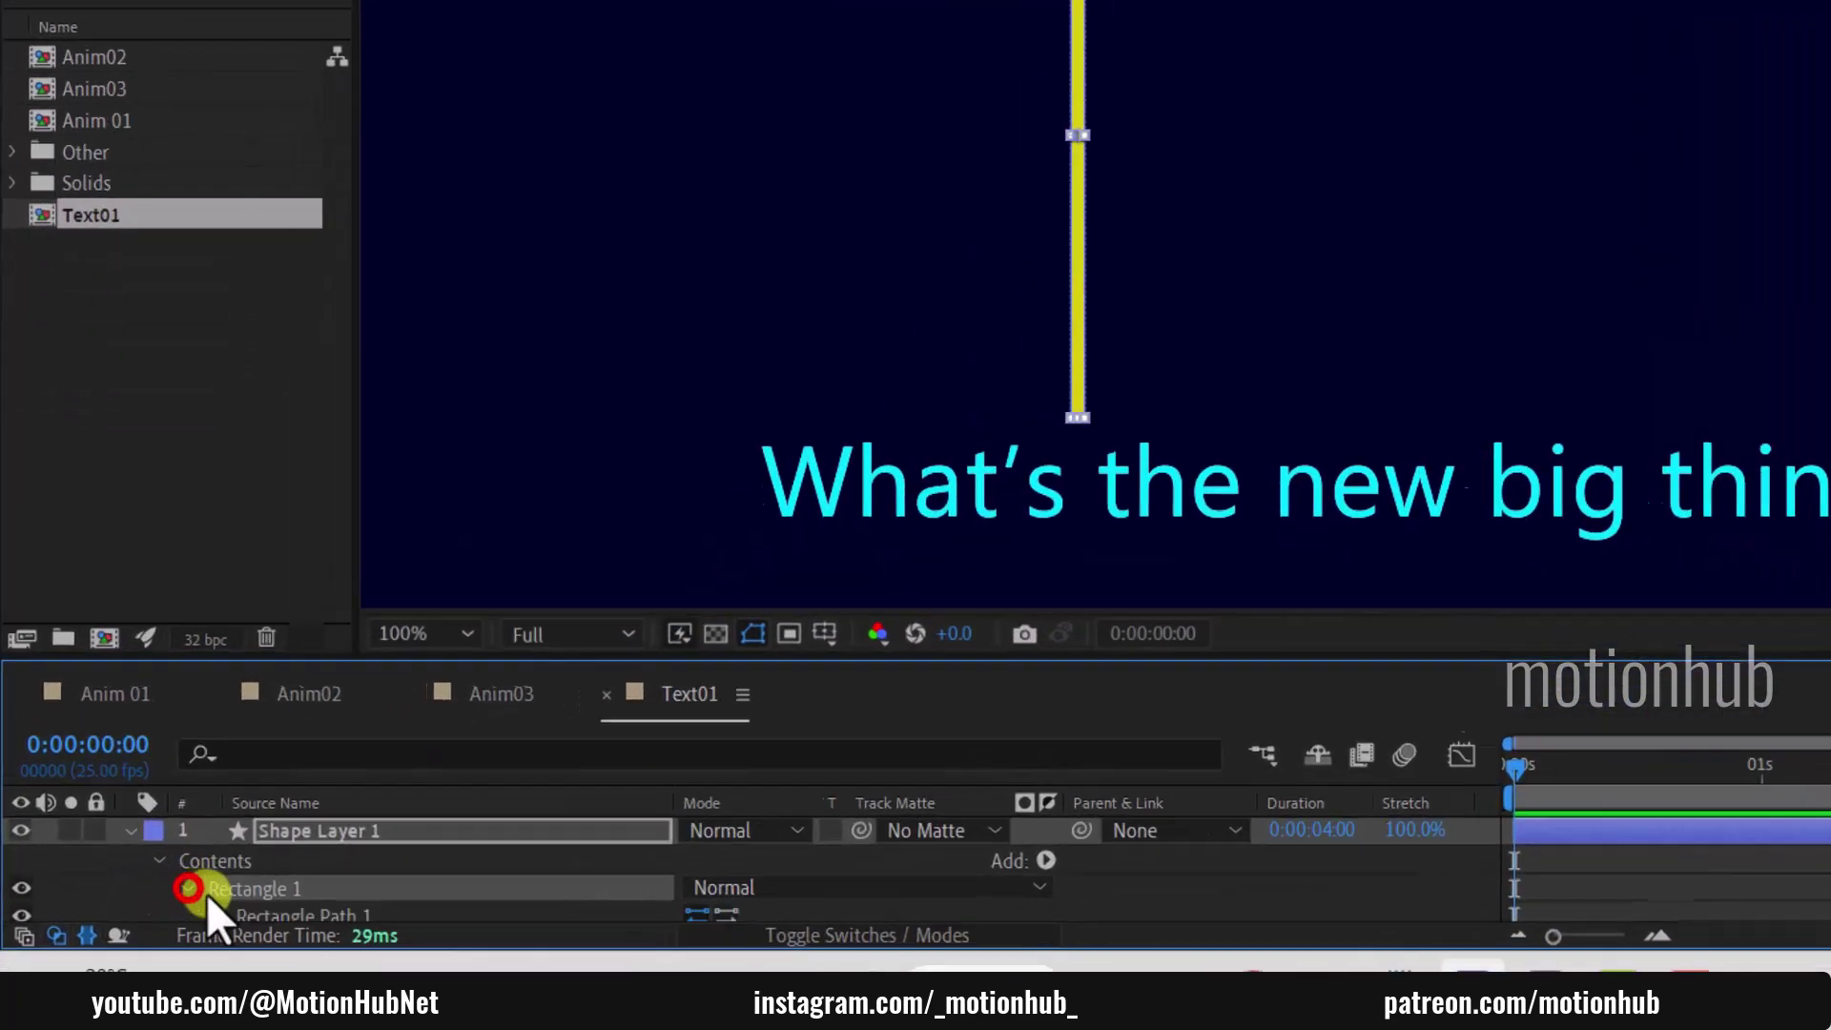
pyautogui.scroll(-1, 237, 898)
pyautogui.rightClick(477, 771)
pyautogui.click(388, 788)
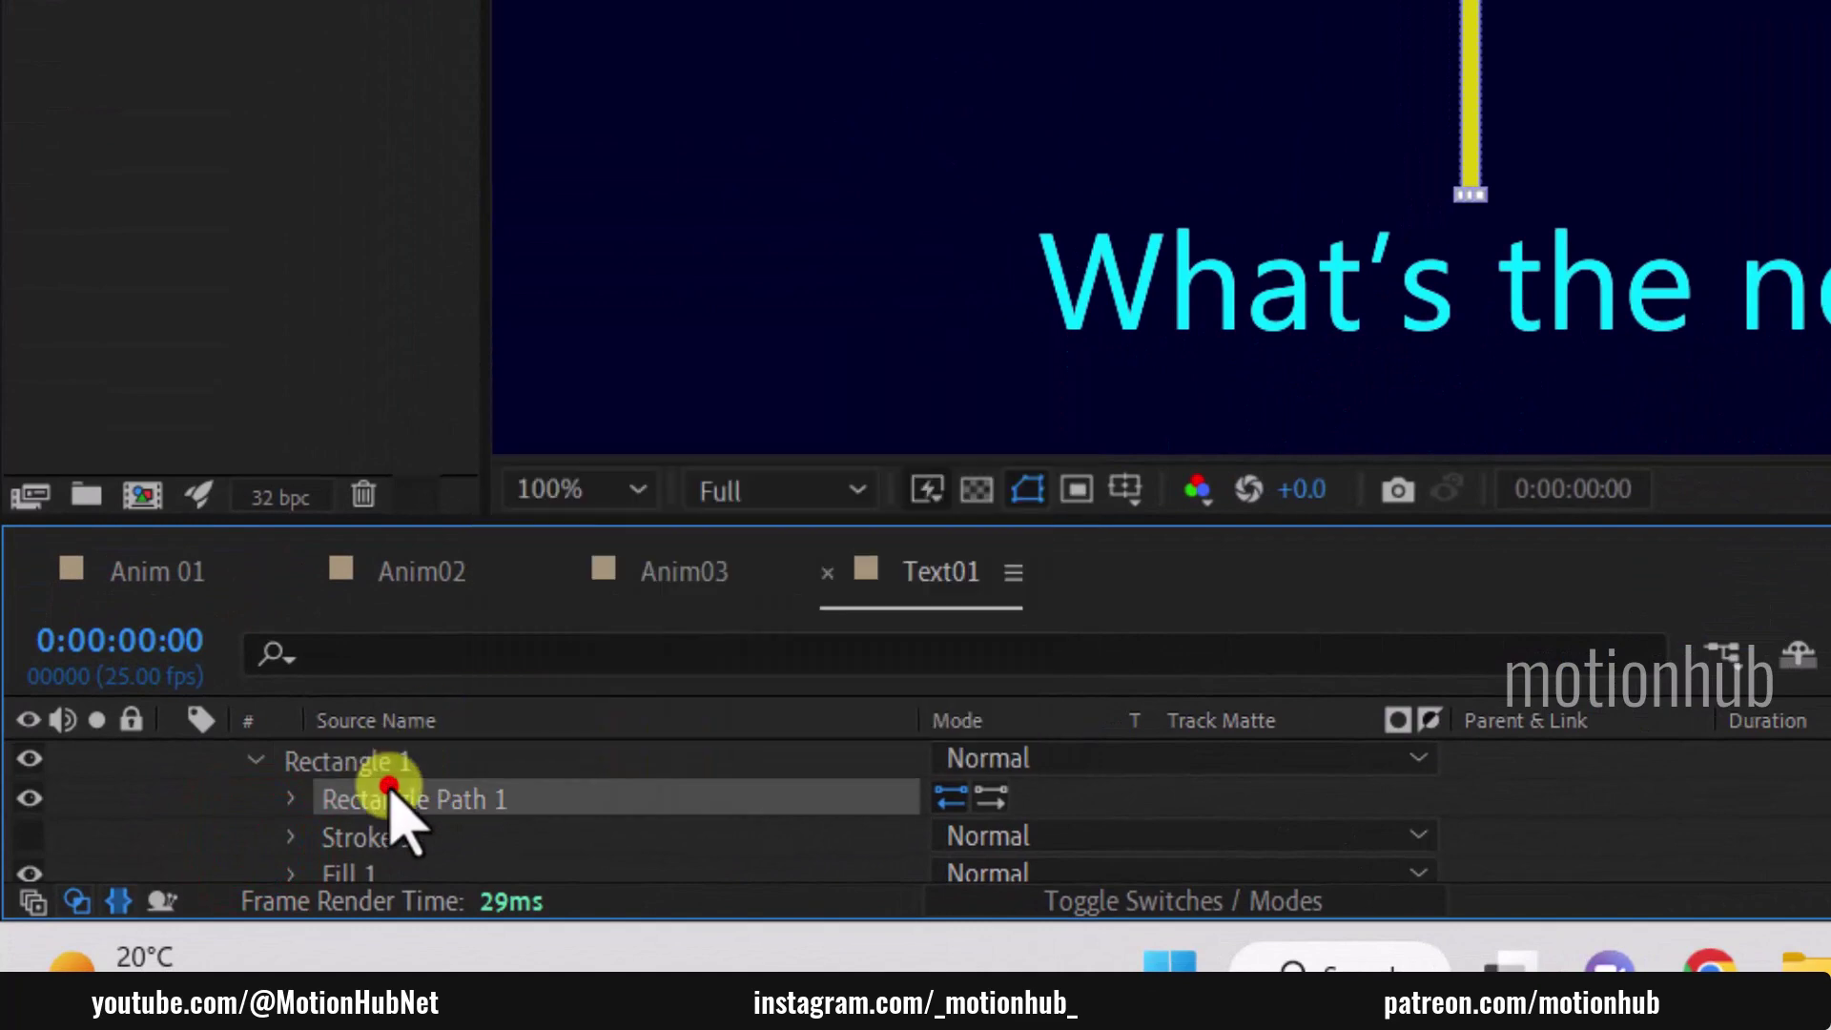
pyautogui.click(292, 801)
pyautogui.rightClick(482, 762)
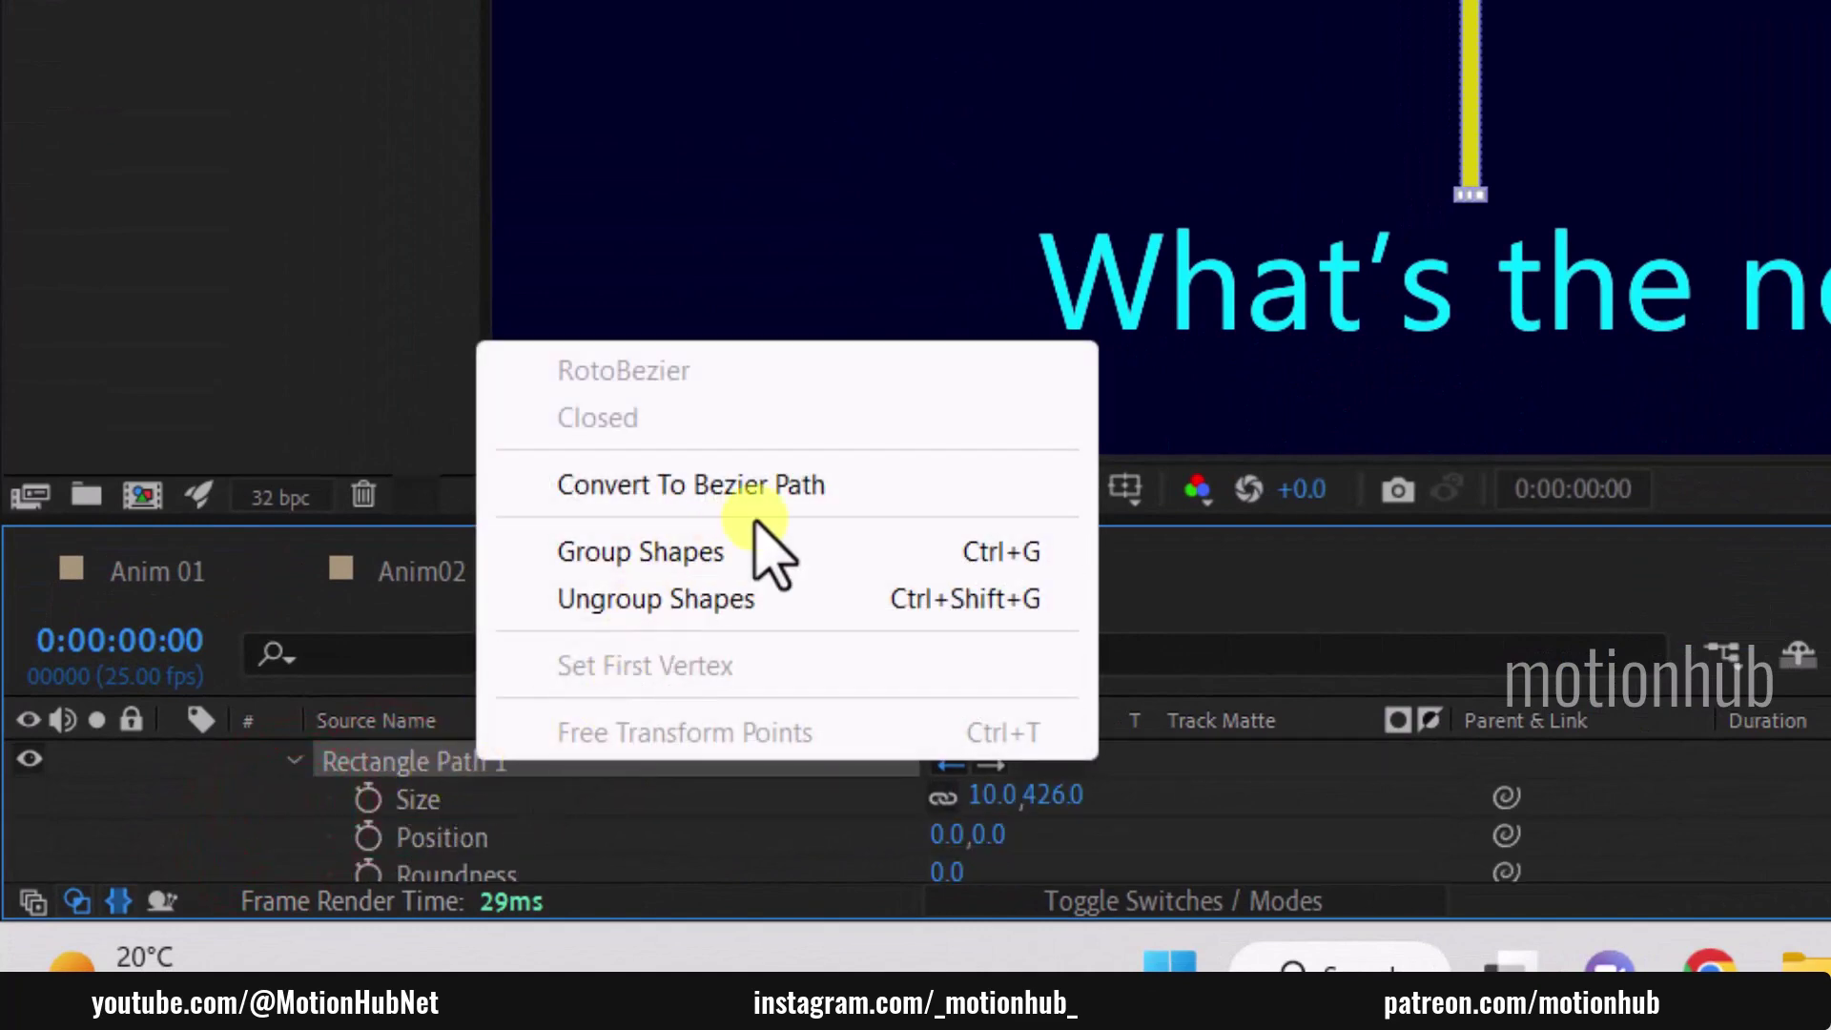
pyautogui.click(875, 493)
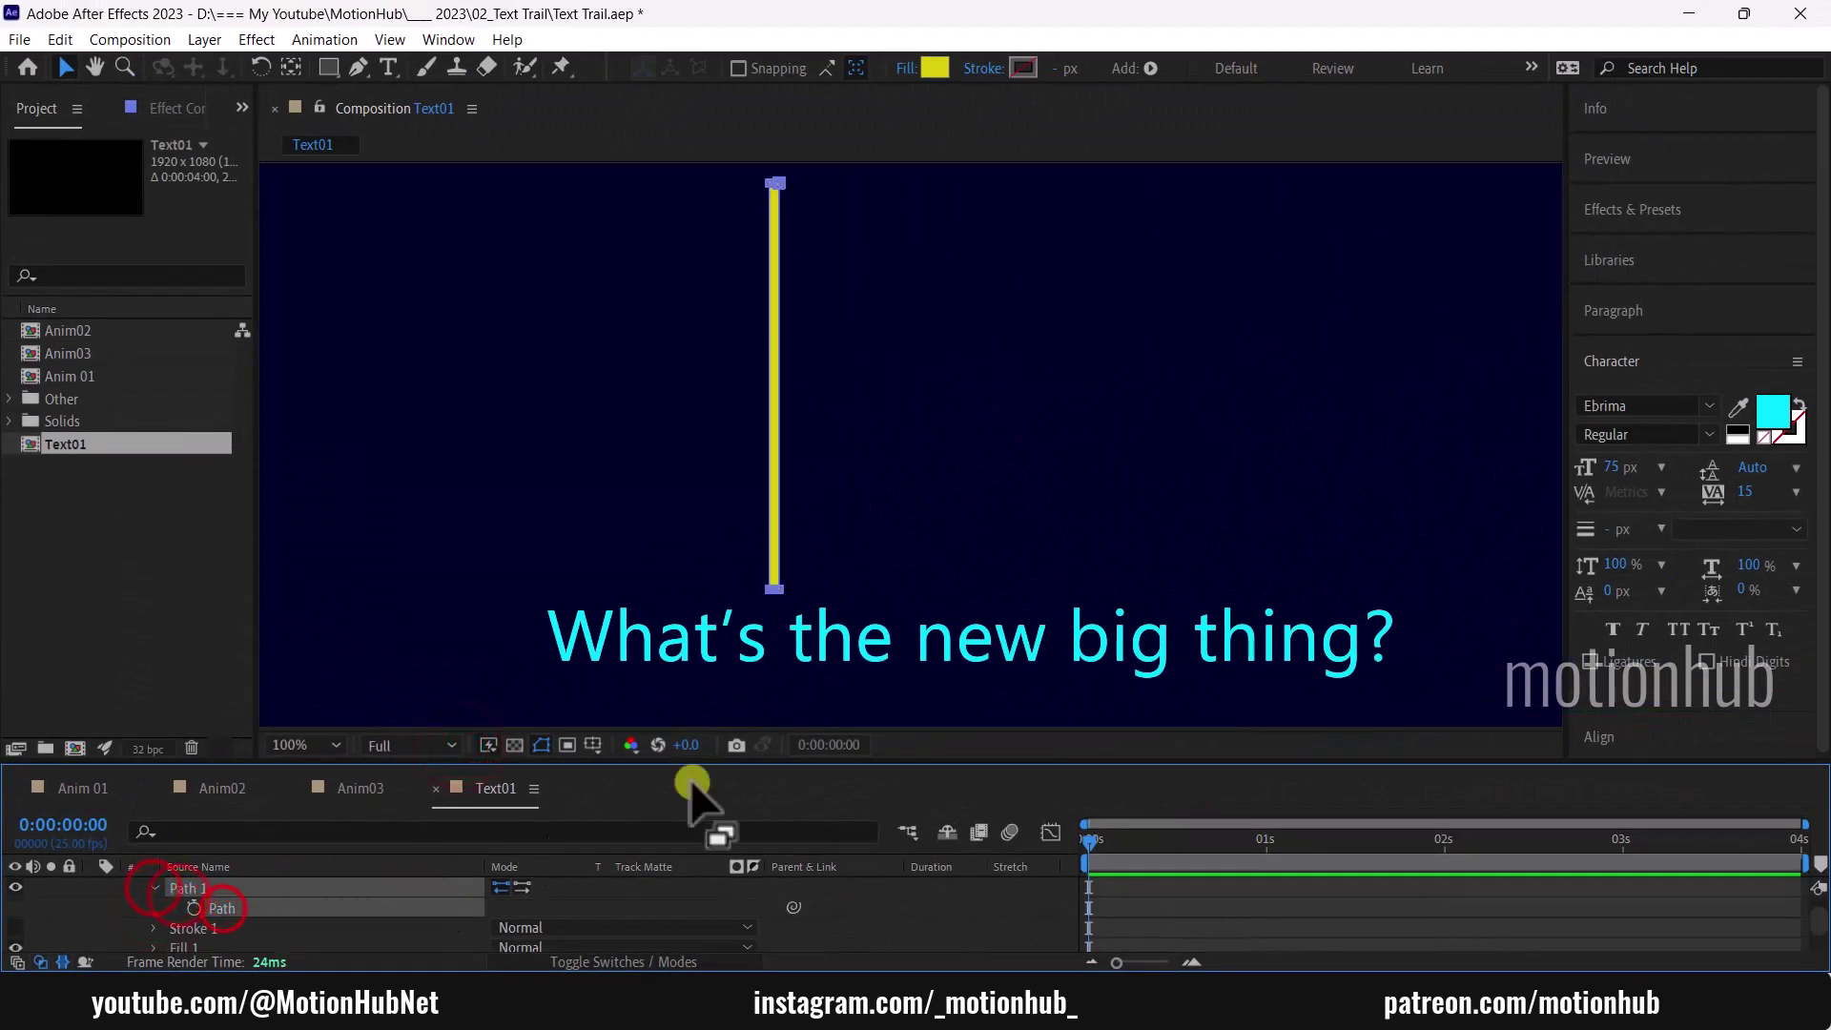
# Step: Taper the yellow bar towards its upper end by moving its two top path points slightly inward
pyautogui.press('z')
pyautogui.click(809, 262)
pyautogui.click(65, 67)
pyautogui.click(836, 325)
pyautogui.click(151, 923)
pyautogui.click(158, 889)
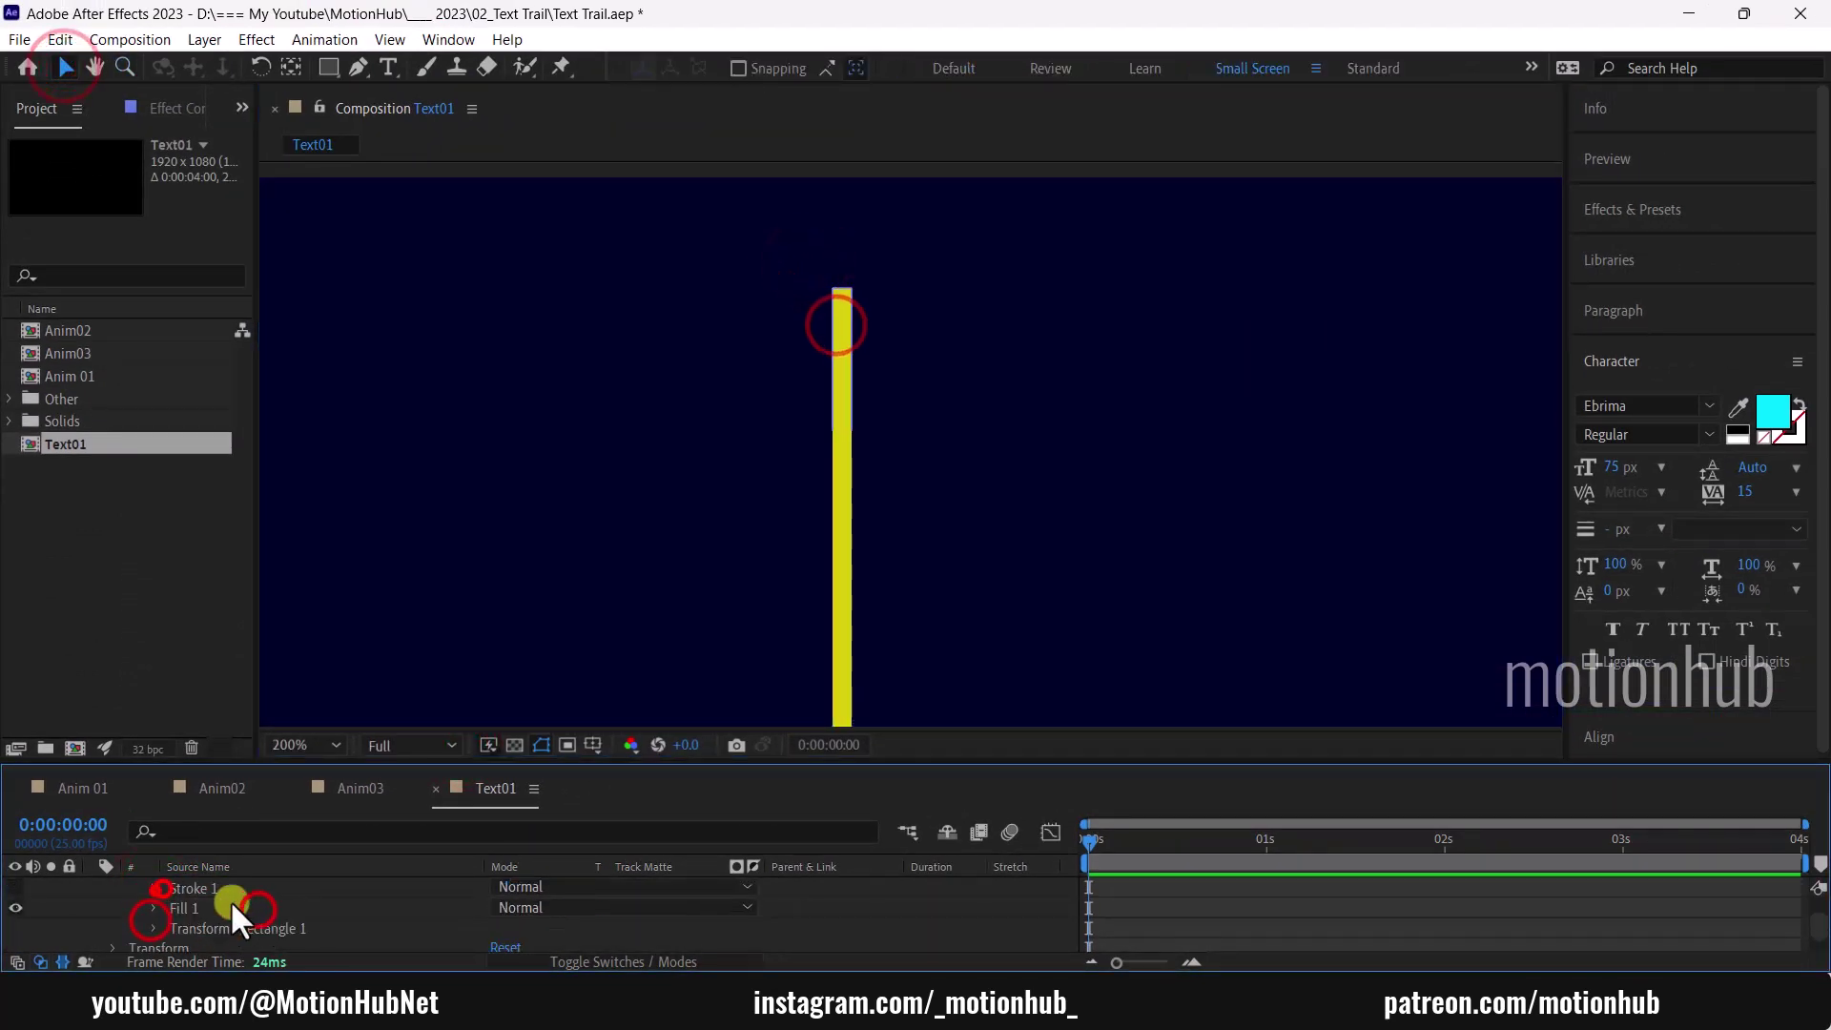
pyautogui.click(238, 905)
pyautogui.click(834, 288)
pyautogui.moveTo(835, 290); pyautogui.dragTo(839, 291)
pyautogui.moveTo(854, 291); pyautogui.dragTo(846, 291)
pyautogui.scroll(-1, 903, 434)
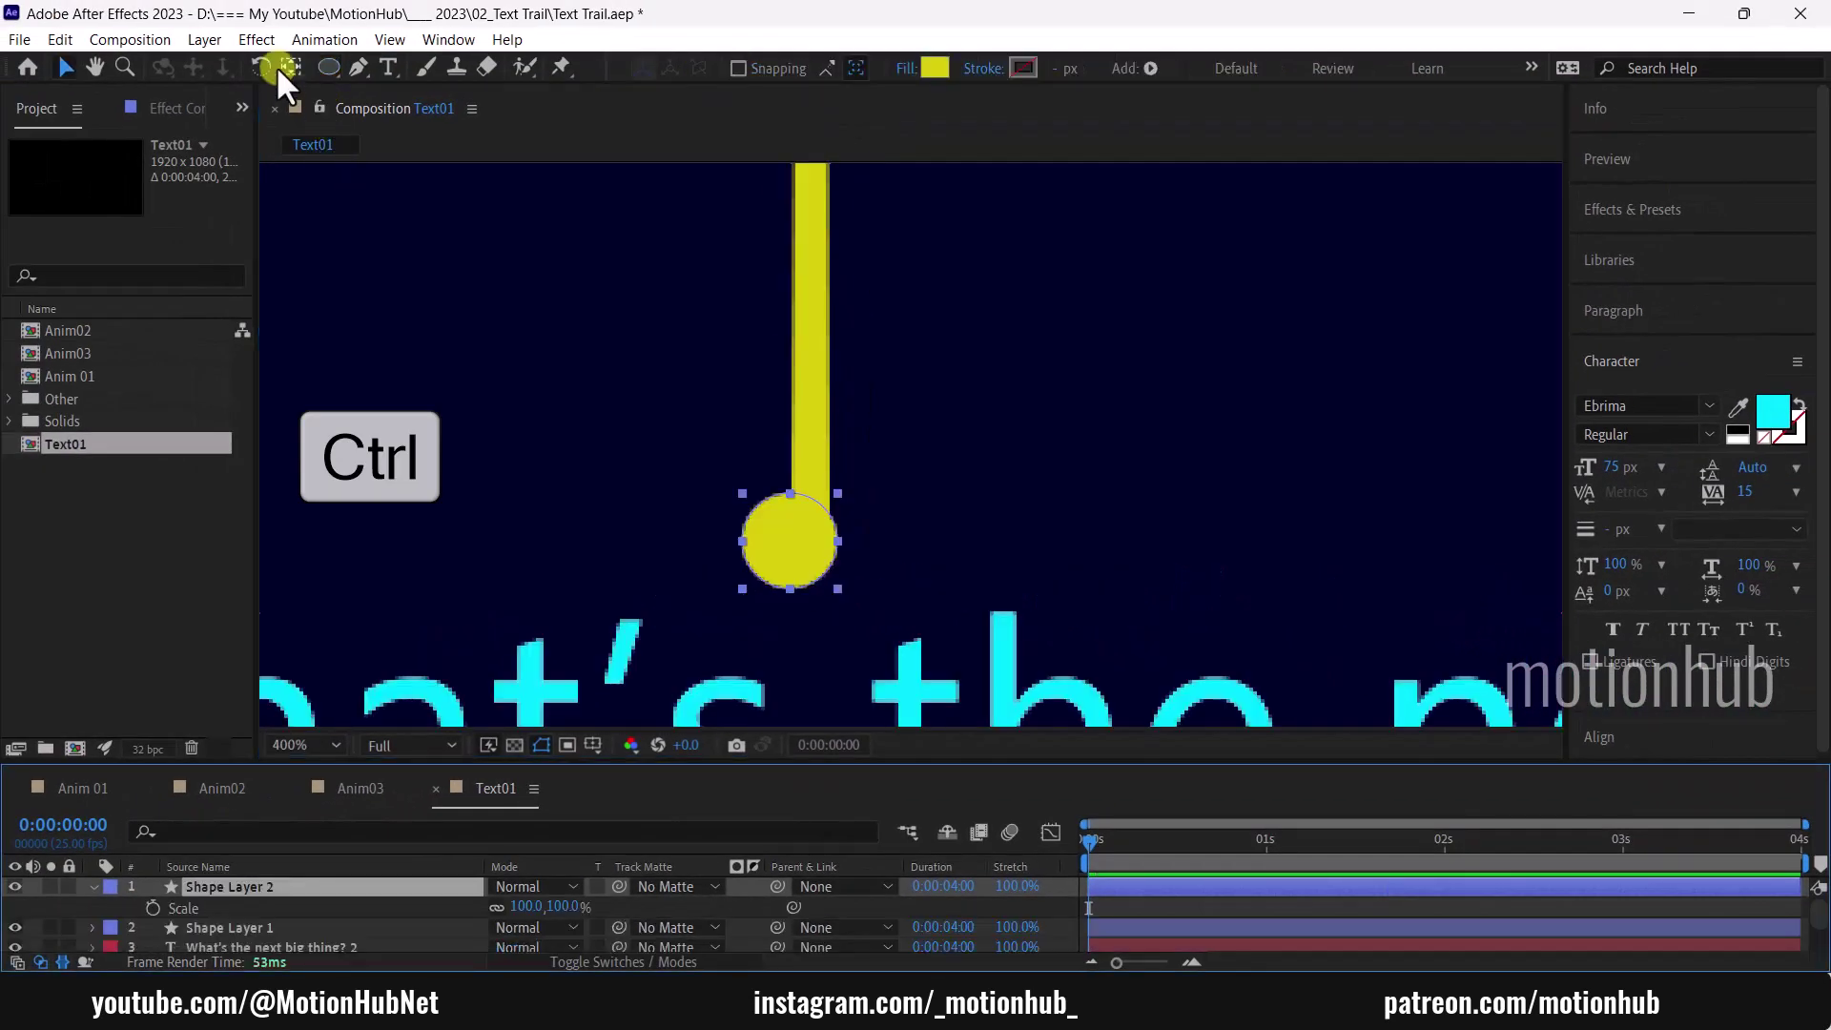
# Step: Place the anchor point of the circle's shape layer at the centre of the circle
pyautogui.click(289, 65)
pyautogui.scroll(-2, 915, 448)
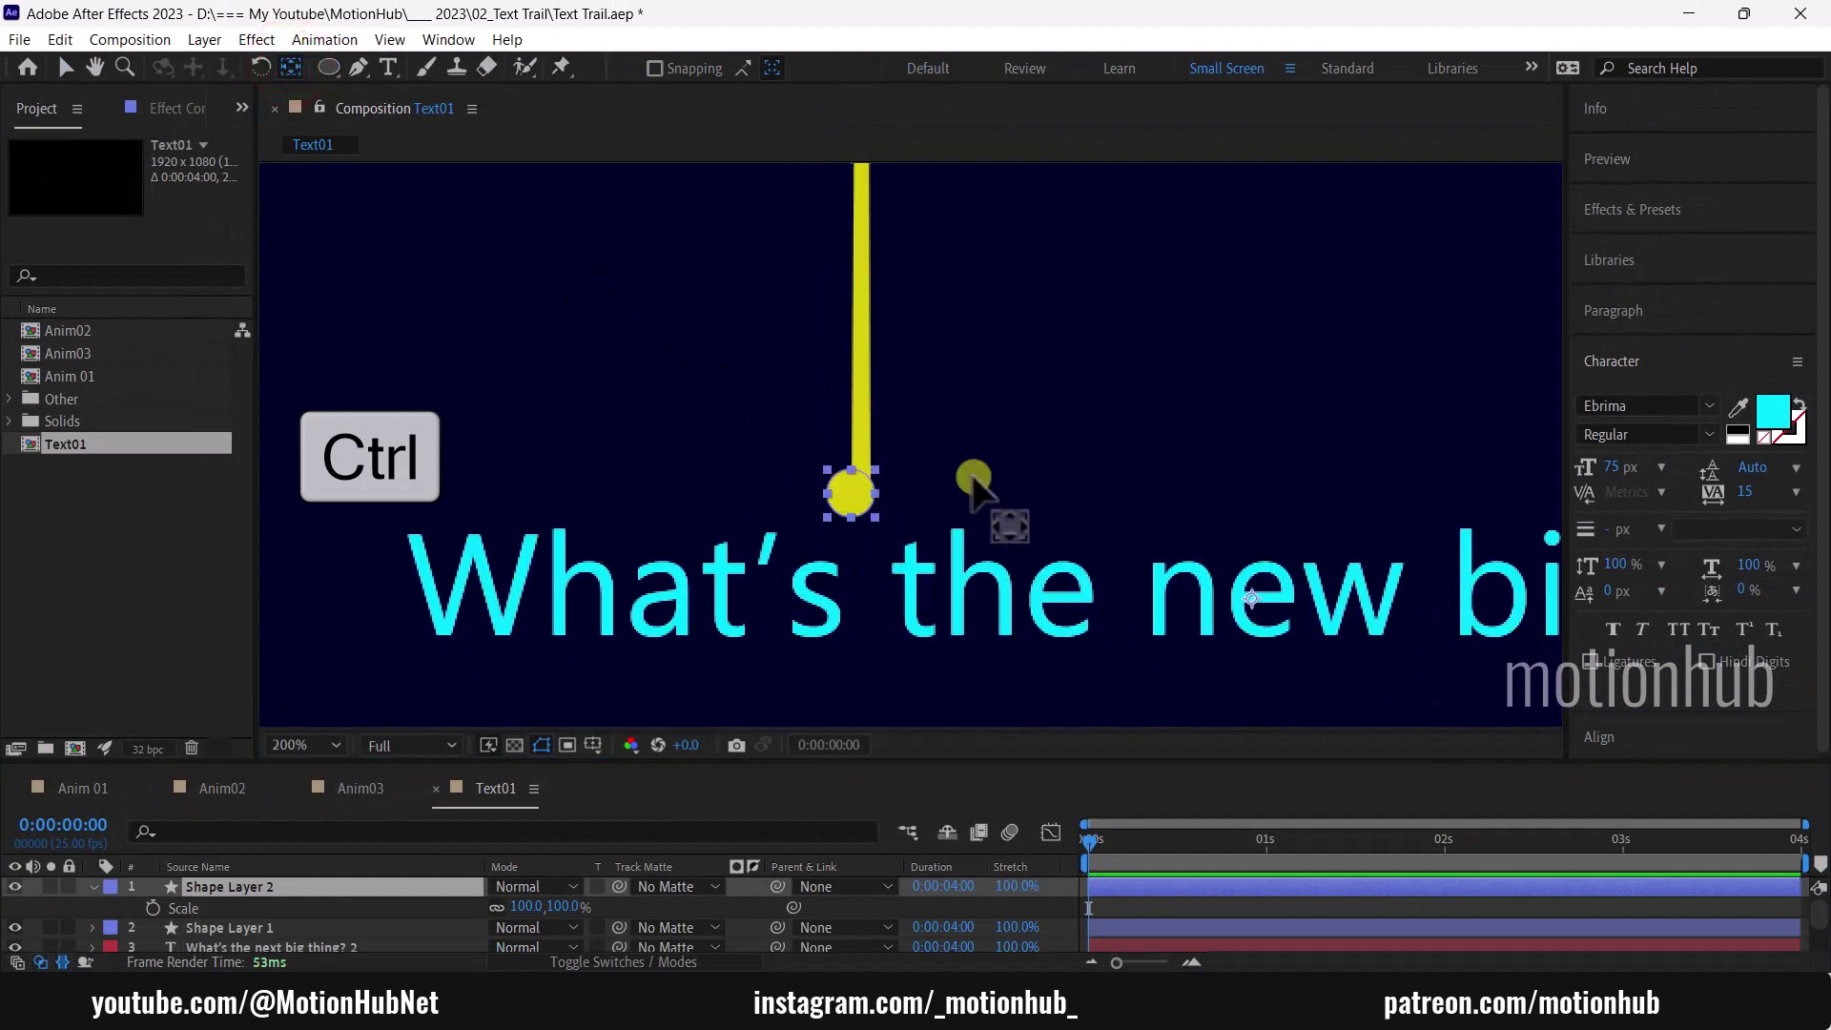
pyautogui.scroll(-2, 972, 477)
pyautogui.scroll(4, 1049, 448)
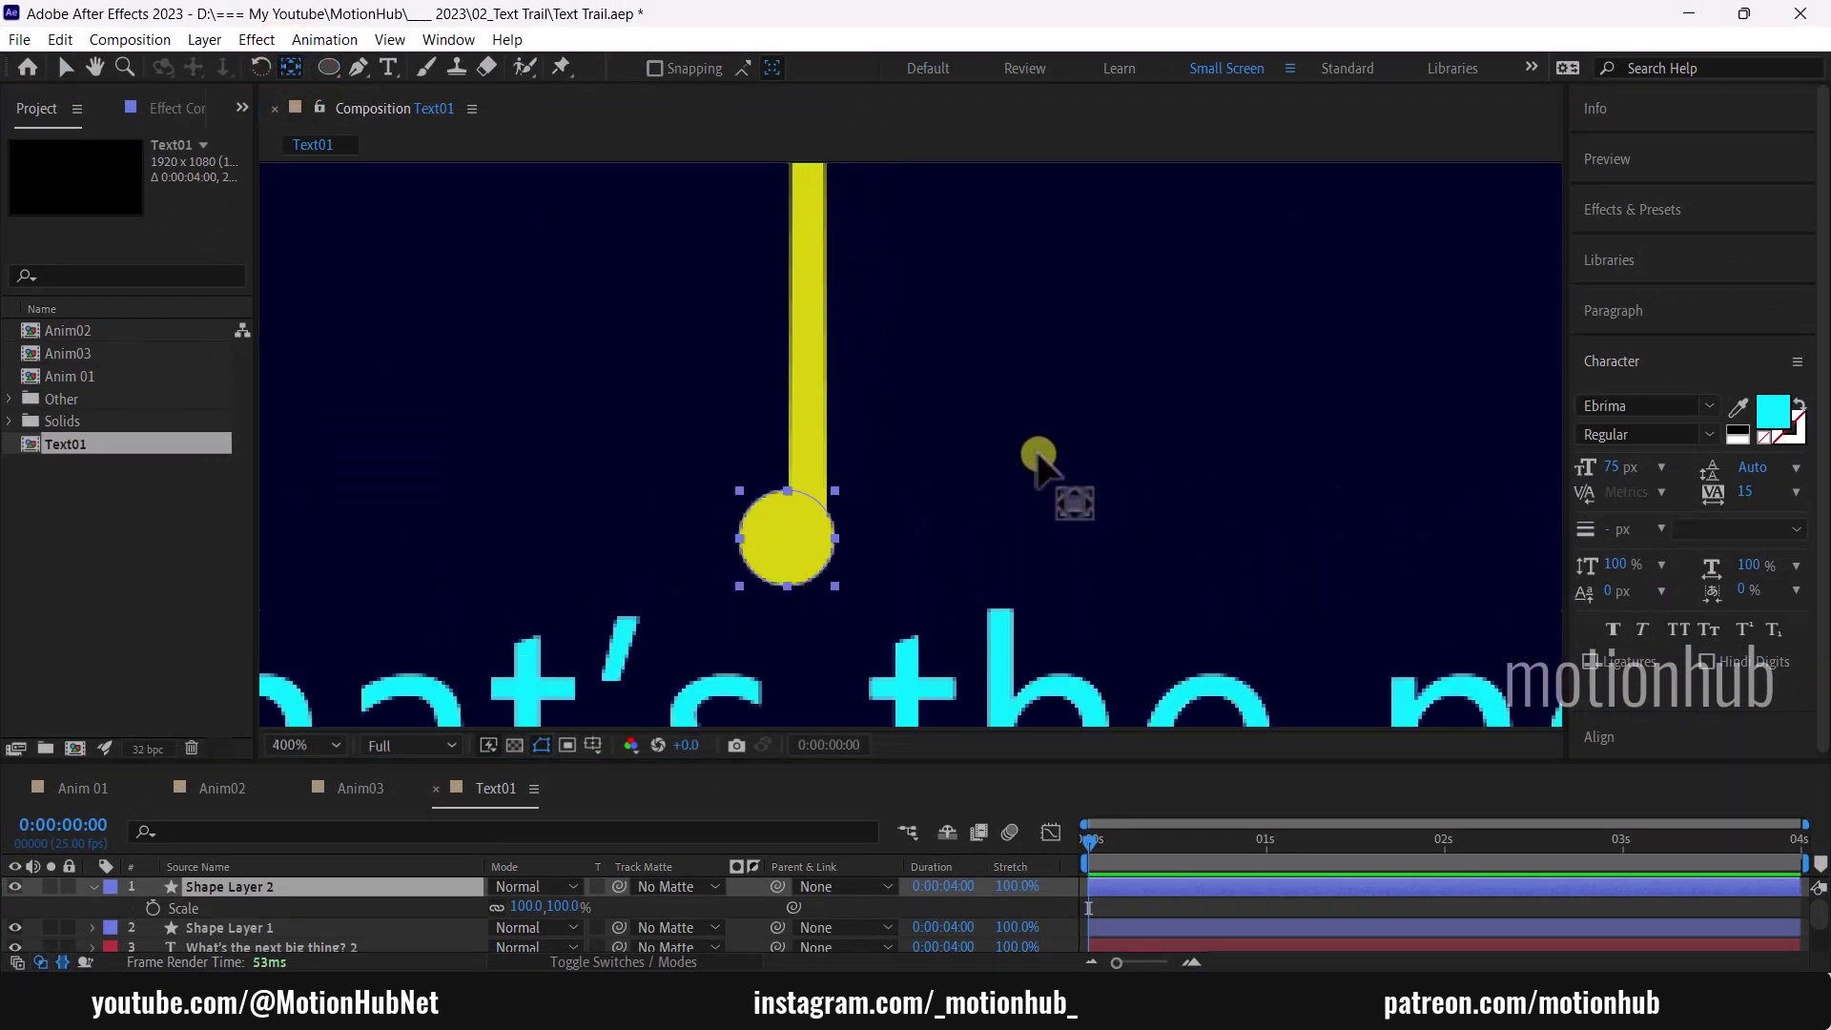
pyautogui.scroll(-2, 953, 514)
pyautogui.moveTo(1154, 534); pyautogui.dragTo(1039, 472)
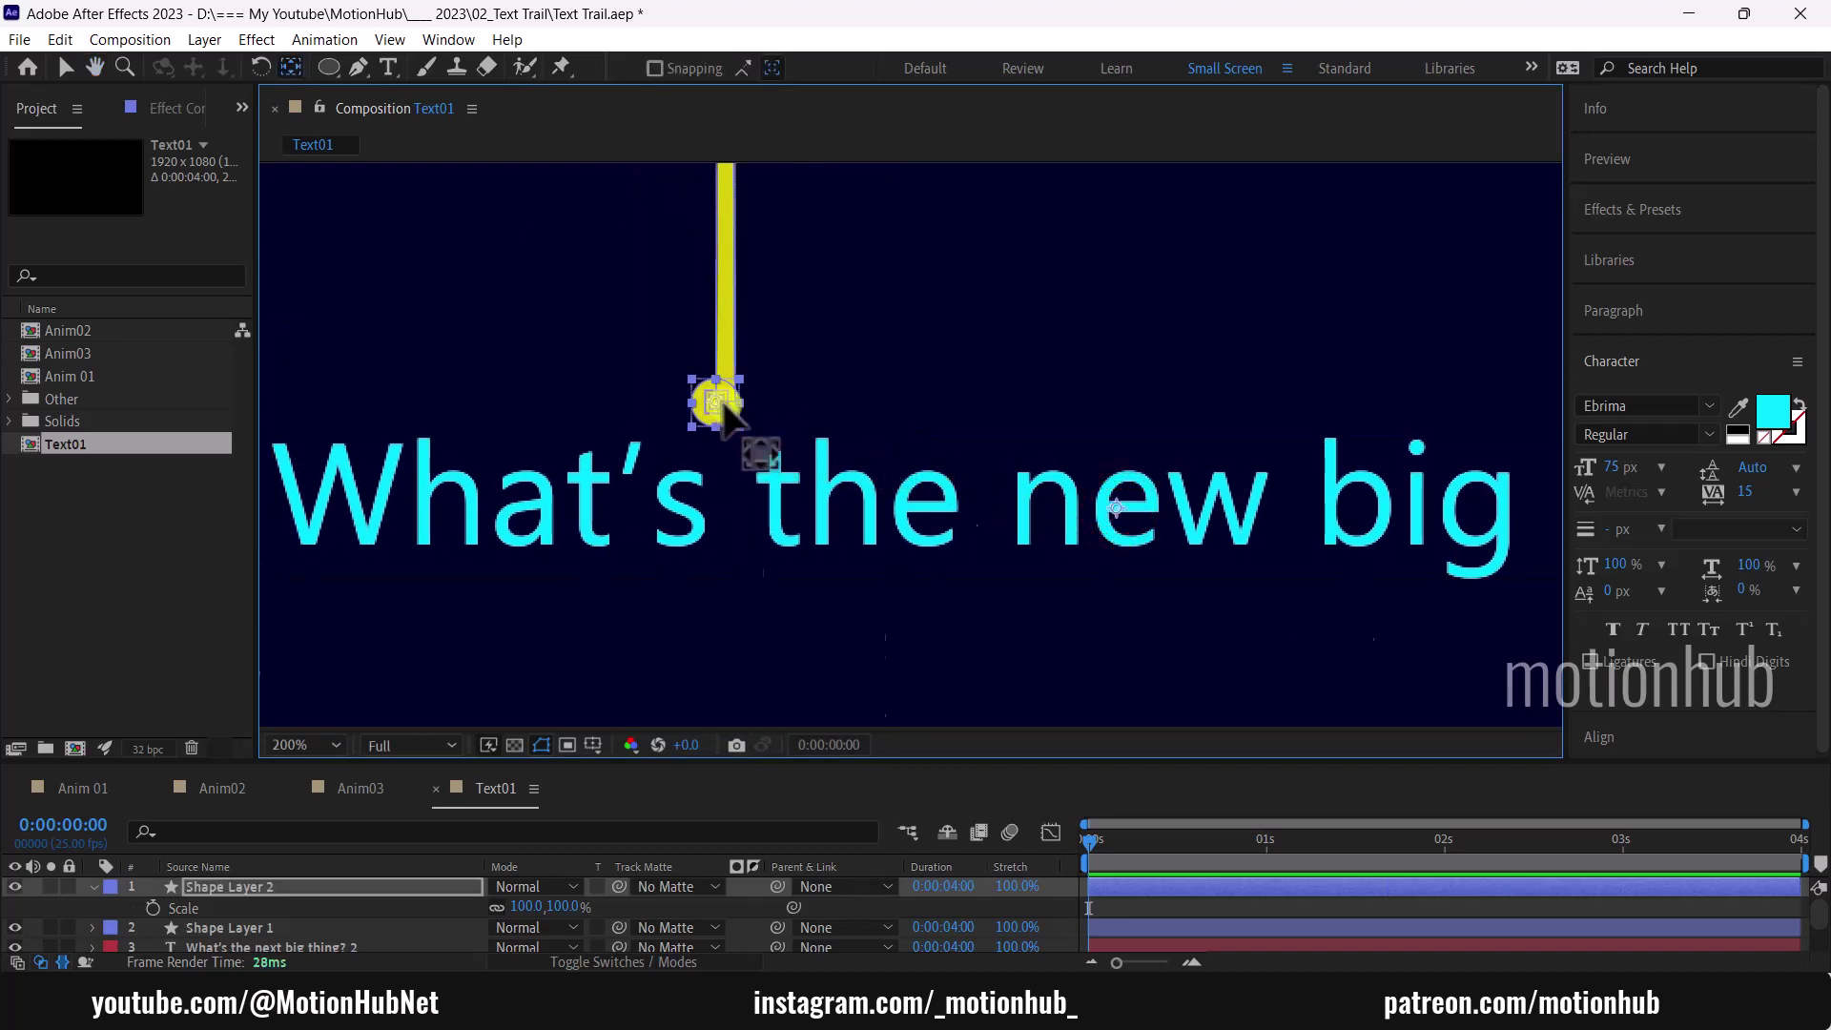
pyautogui.scroll(2, 725, 408)
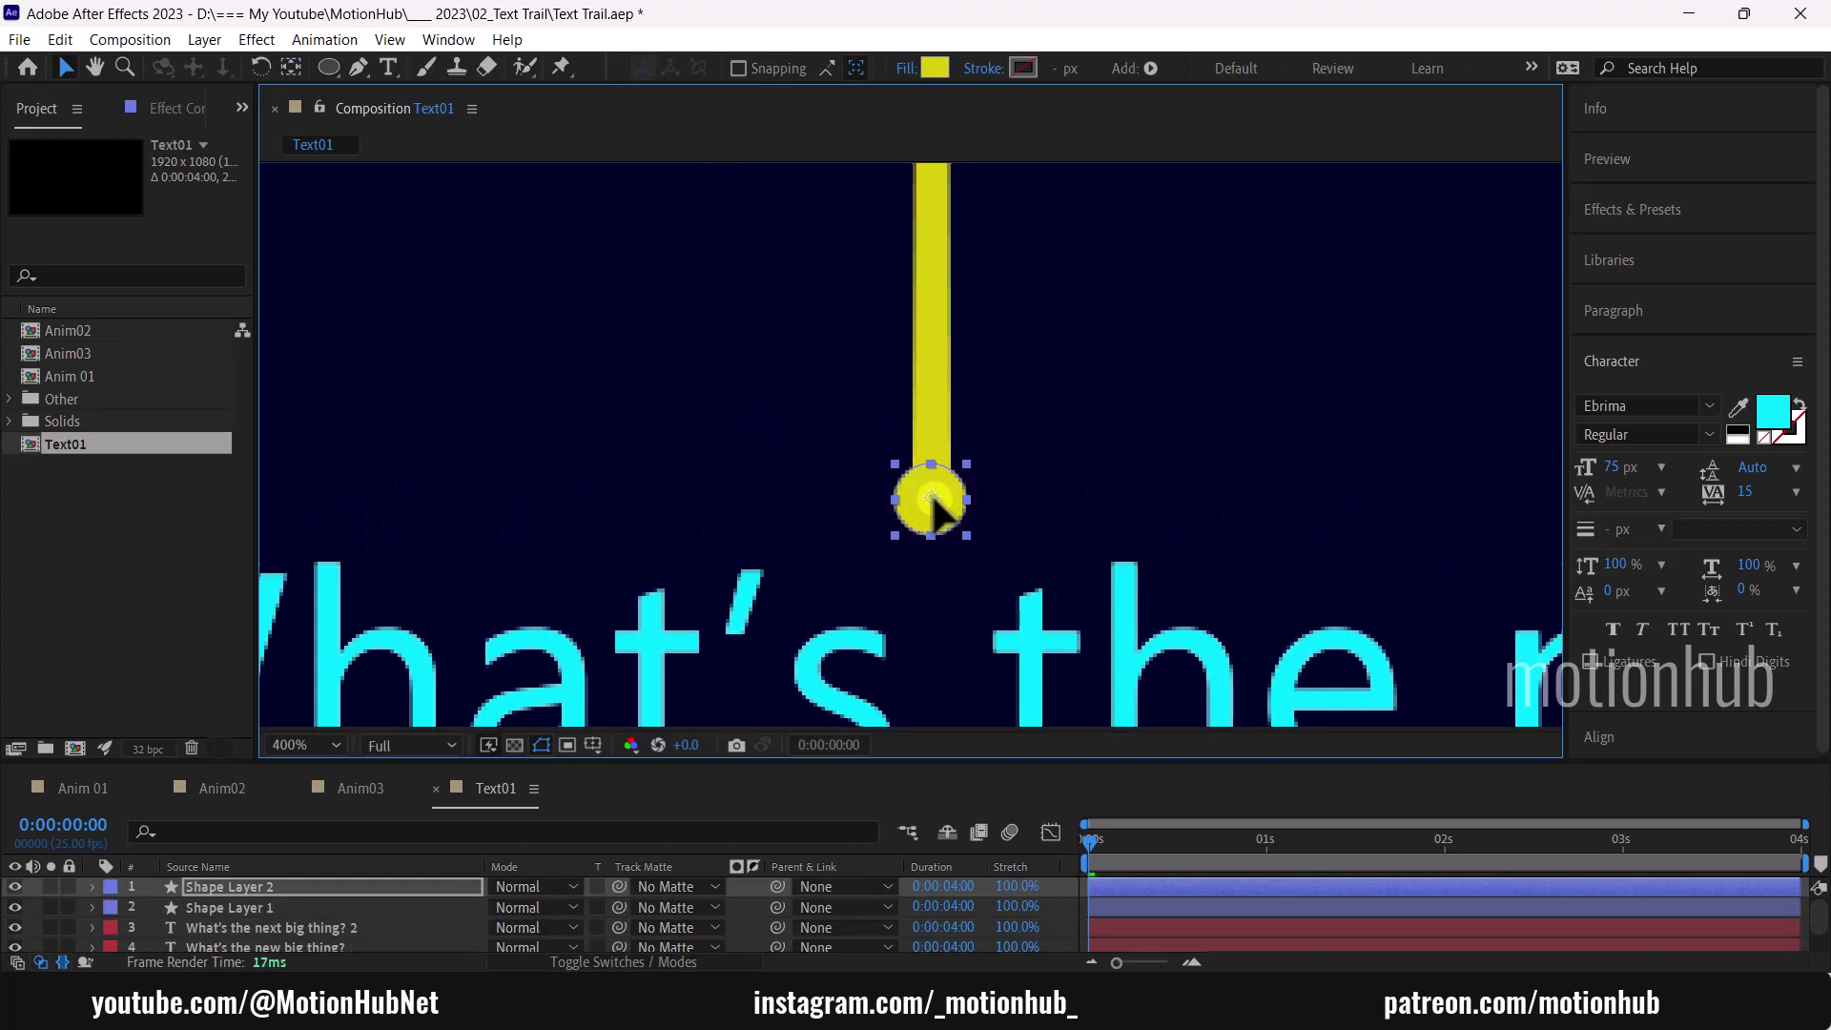
# Step: Select the bar and circle layers together and move them over the "i" of "big"
pyautogui.keyDown('shift'); pyautogui.click(325, 907); pyautogui.keyUp('shift')
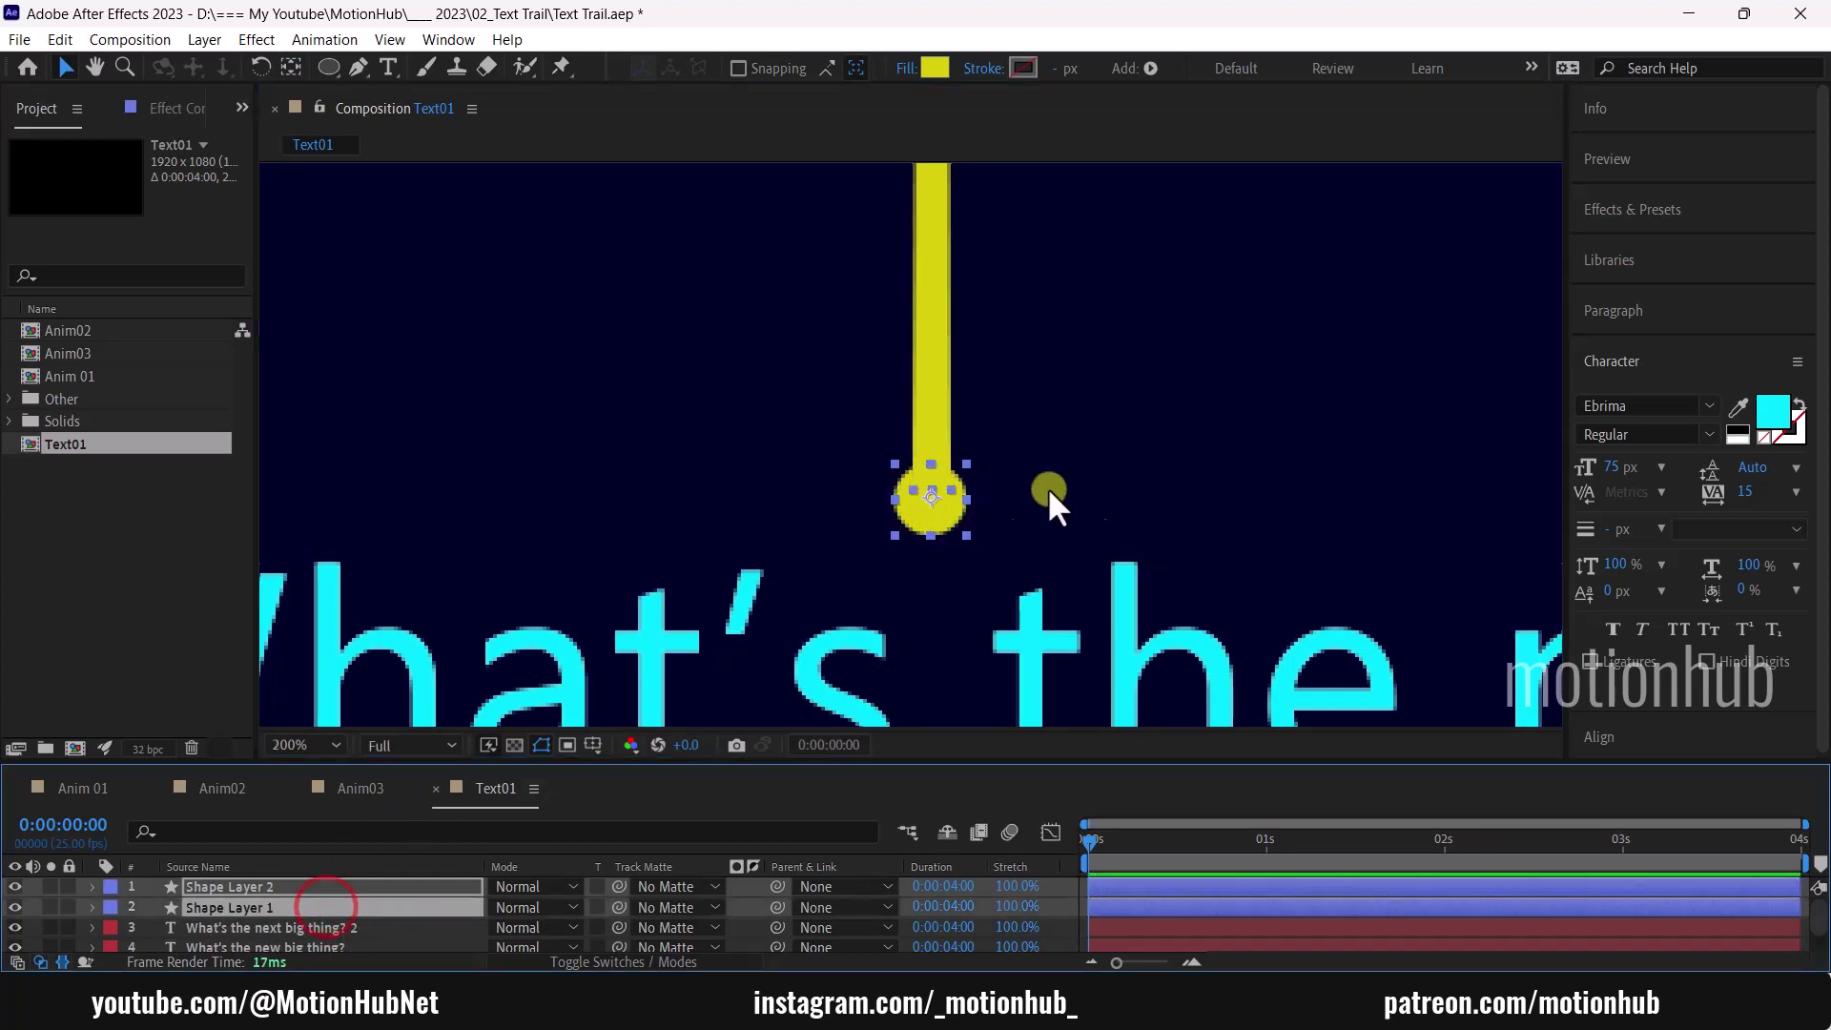
pyautogui.press(',')
pyautogui.moveTo(915, 425); pyautogui.dragTo(1262, 438)
# Step: Rename the circle's shape layer as Circle and the bar's shape layer as Trail
pyautogui.click(268, 887)
pyautogui.press('Return')
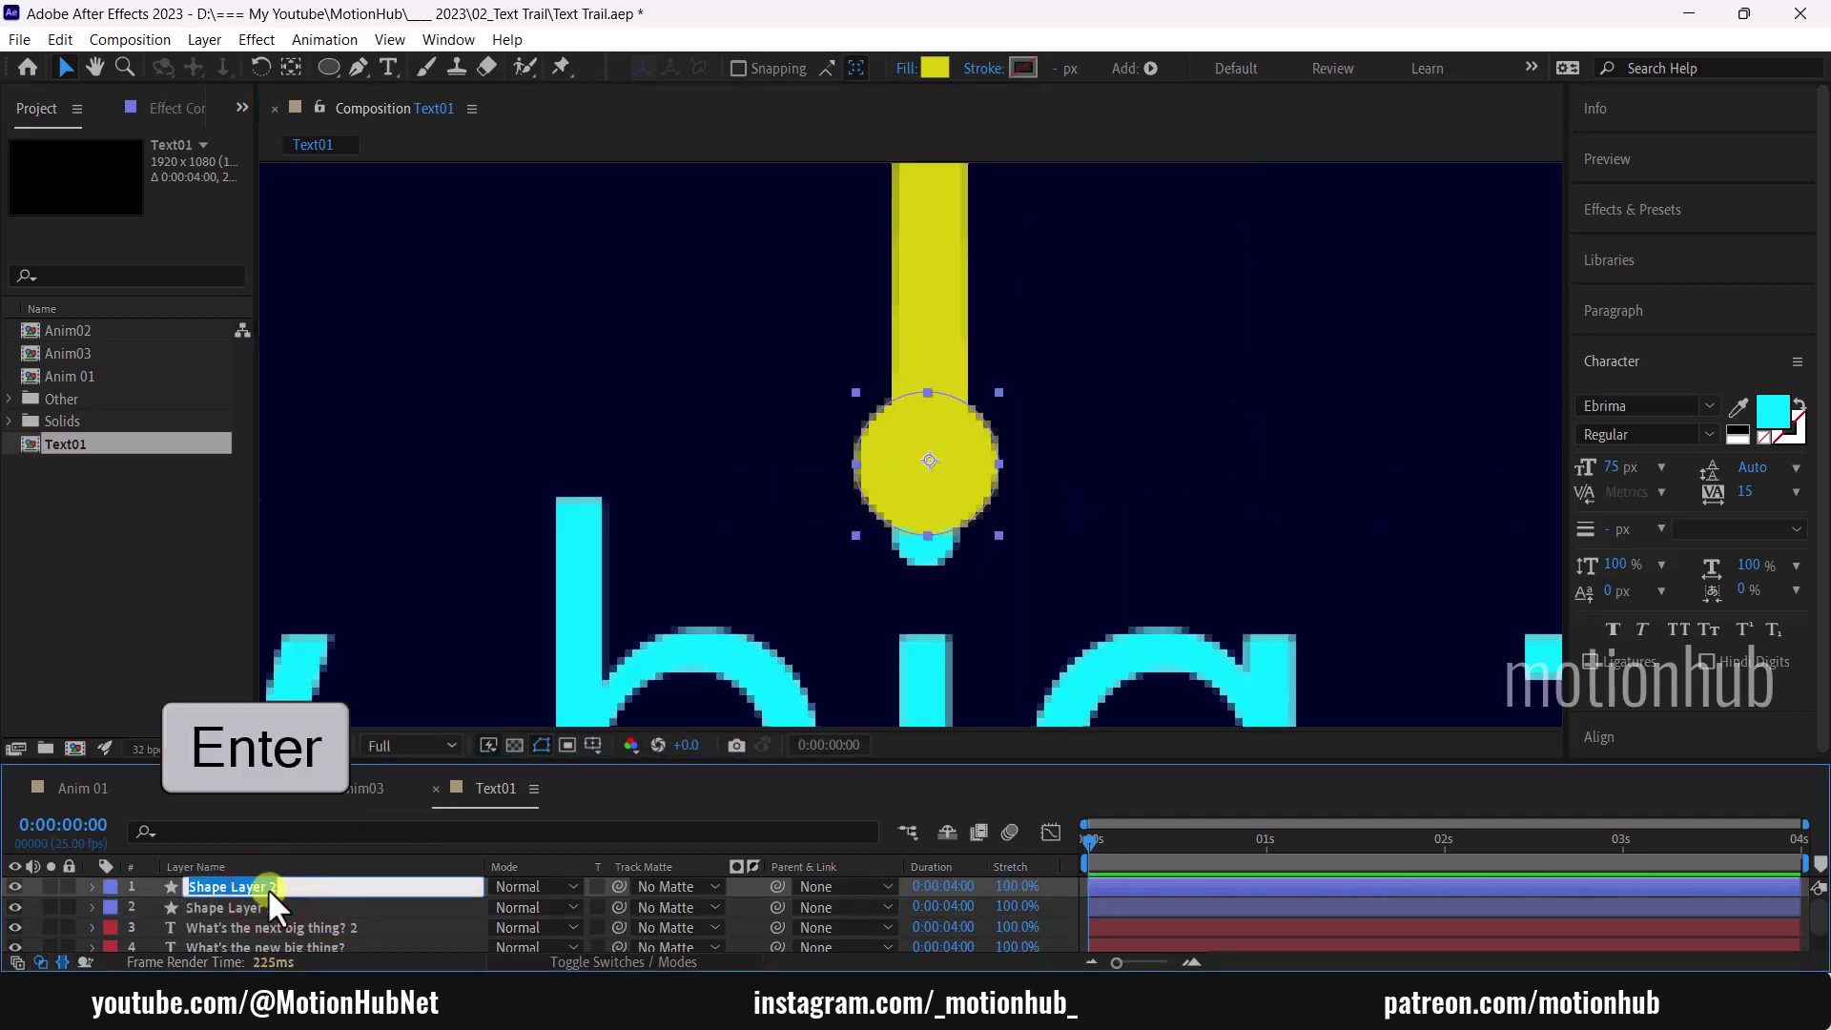
pyautogui.write('Circle')
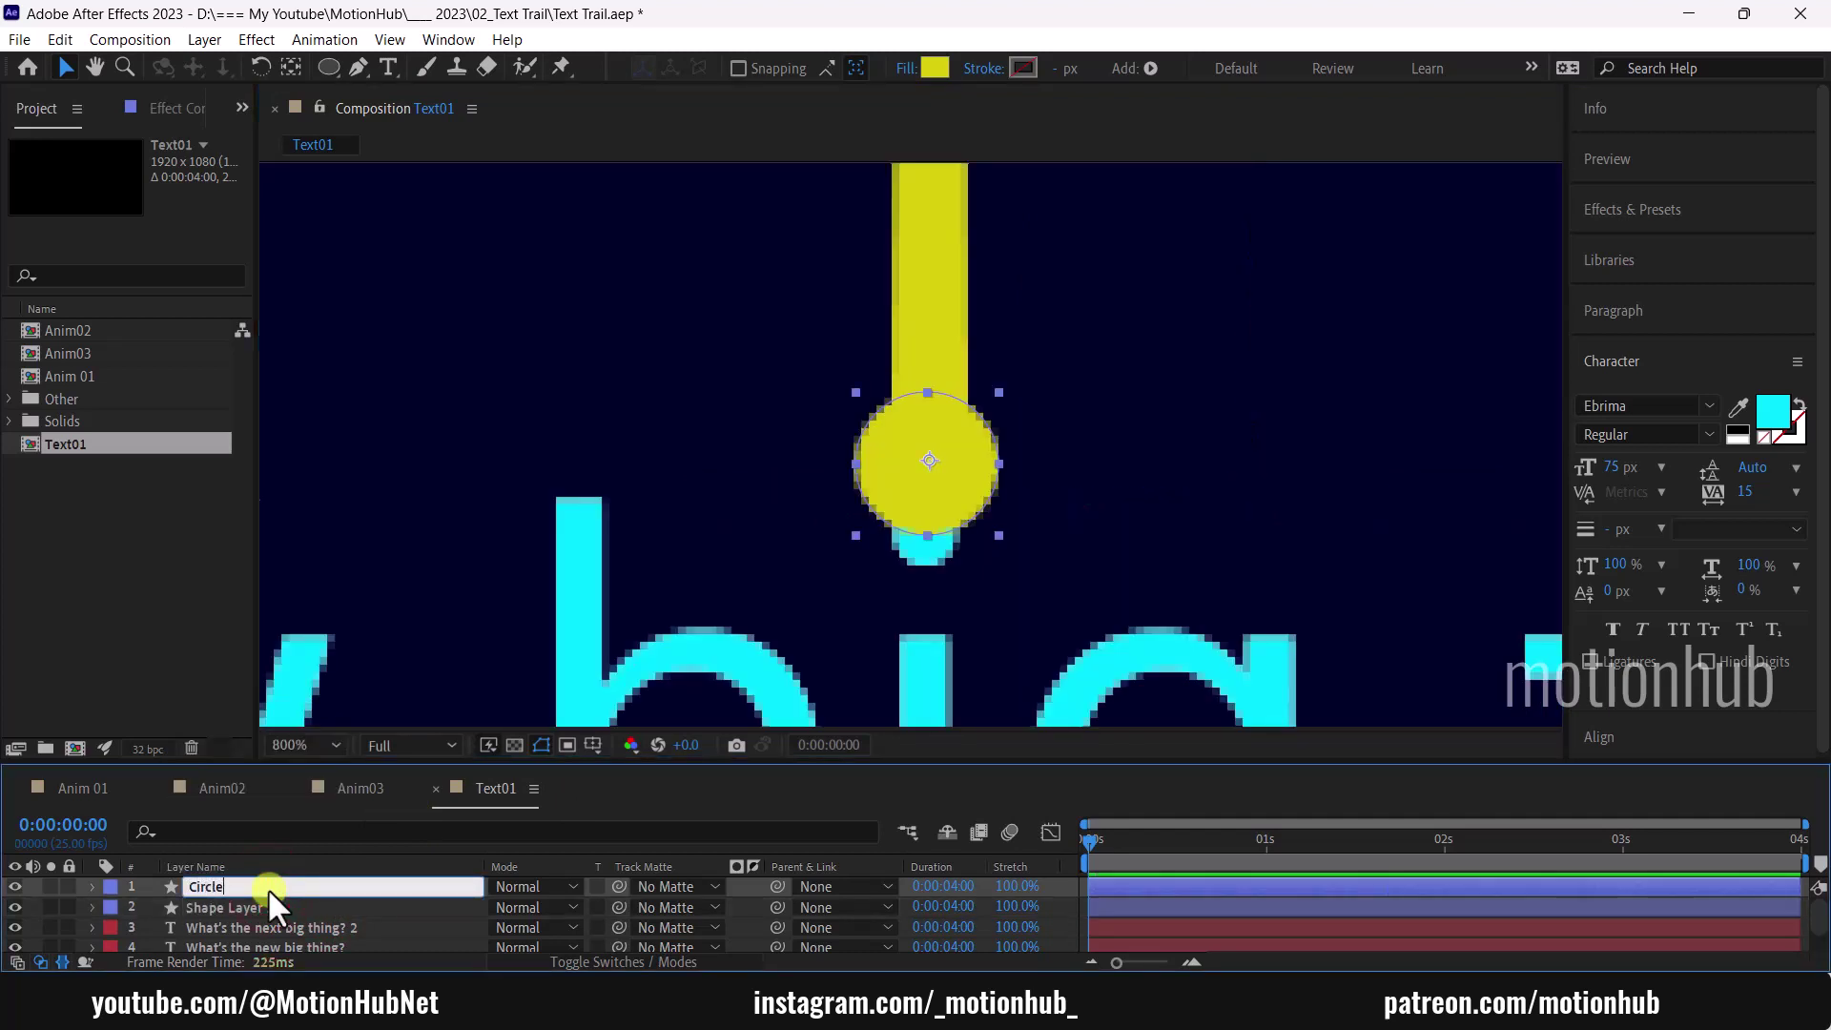
pyautogui.press('Return')
pyautogui.click(252, 903)
pyautogui.press('Return')
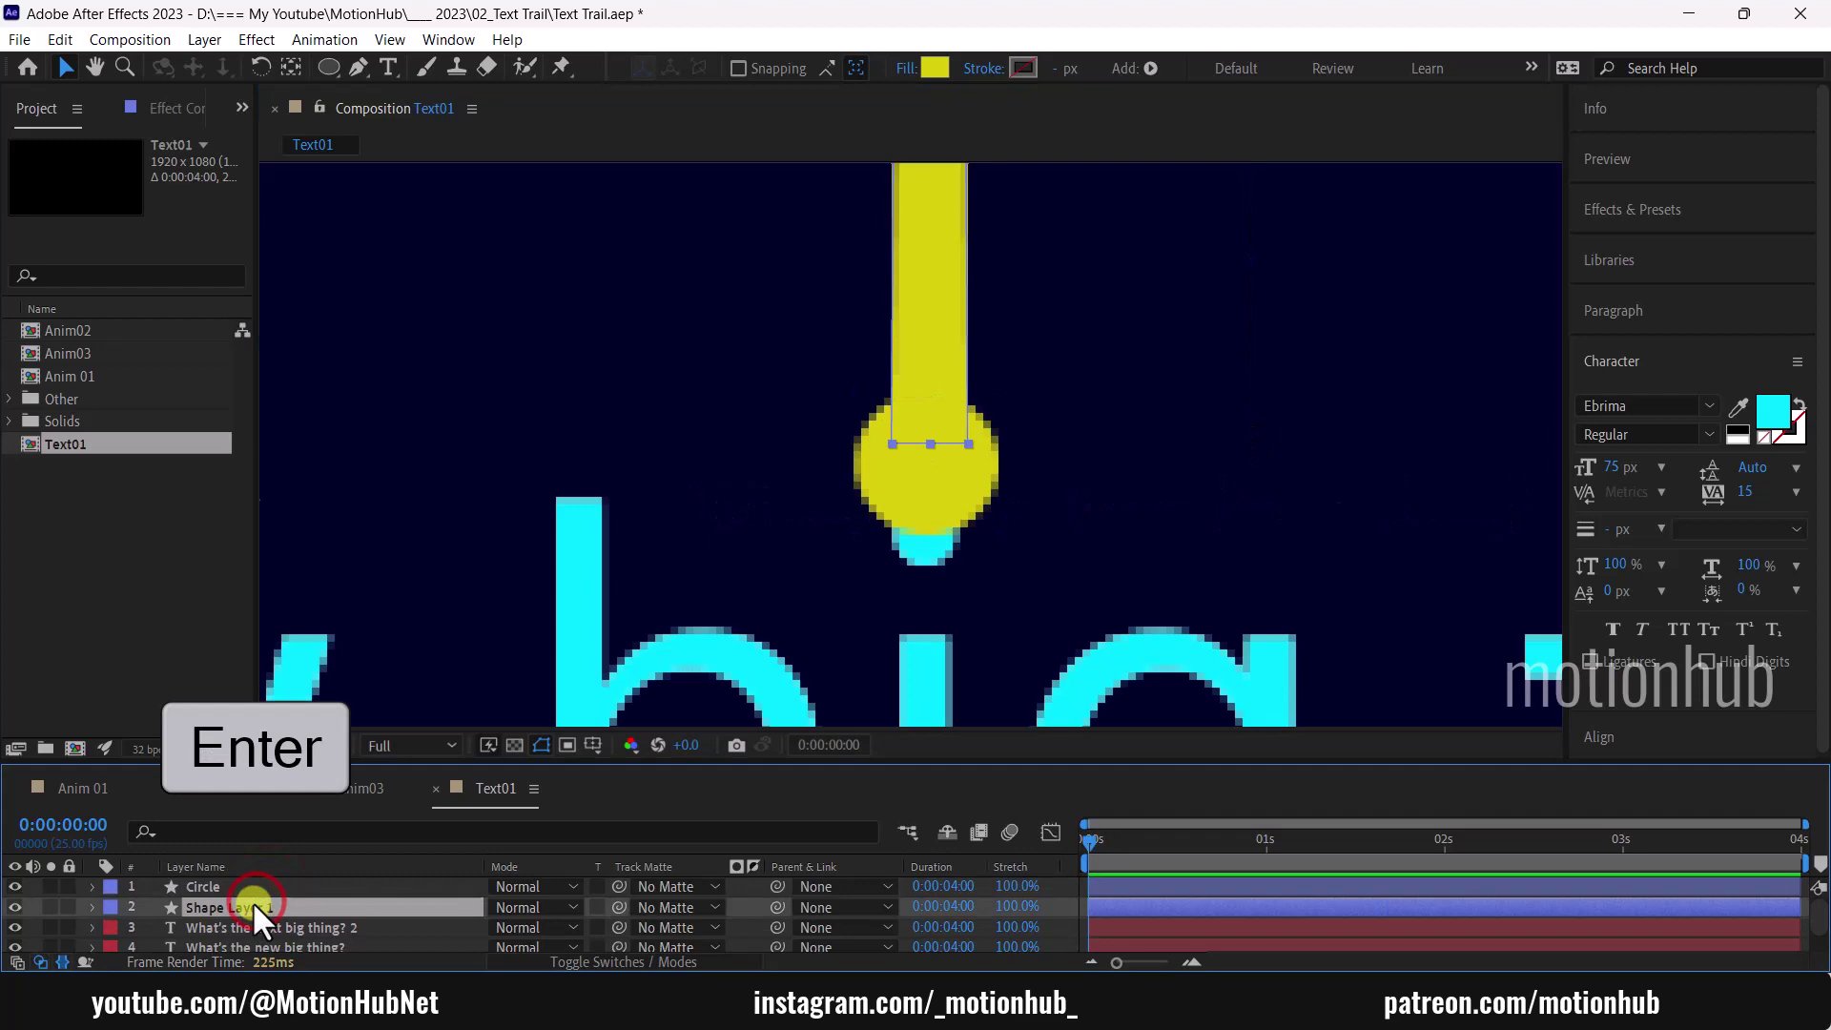
pyautogui.write('Trai')
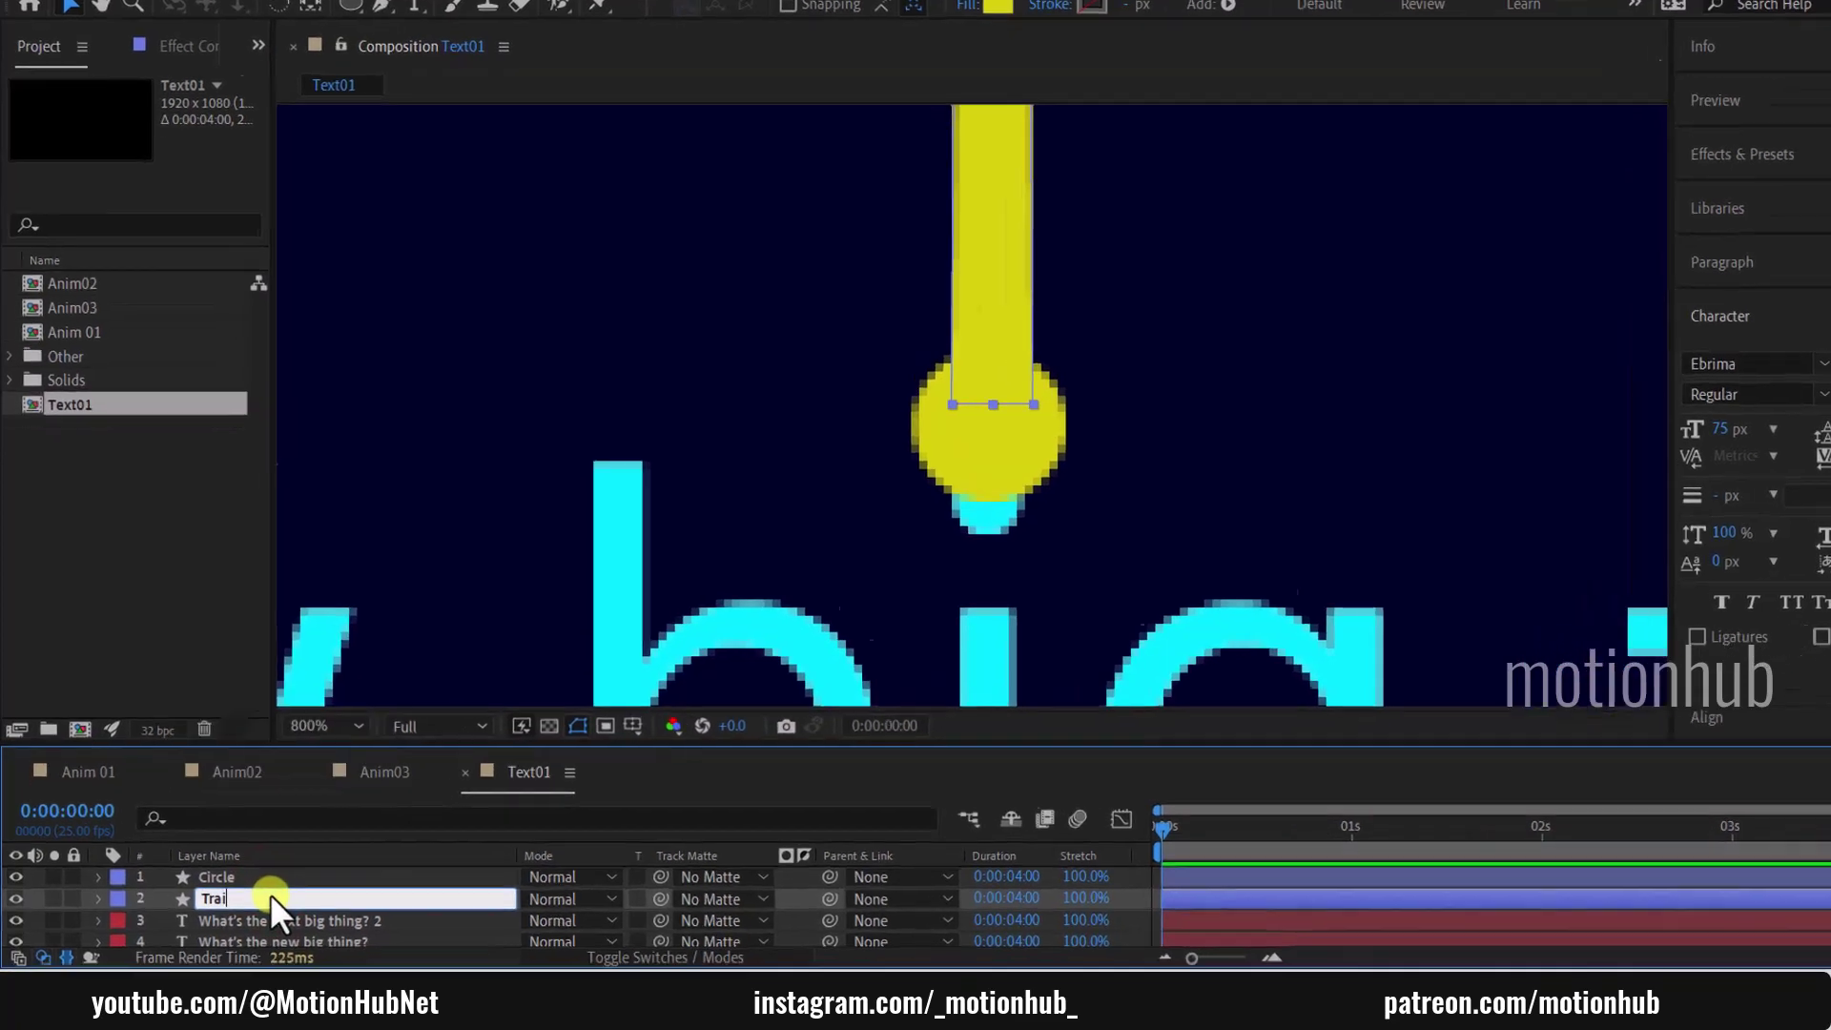
pyautogui.write('l')
pyautogui.press('Return')
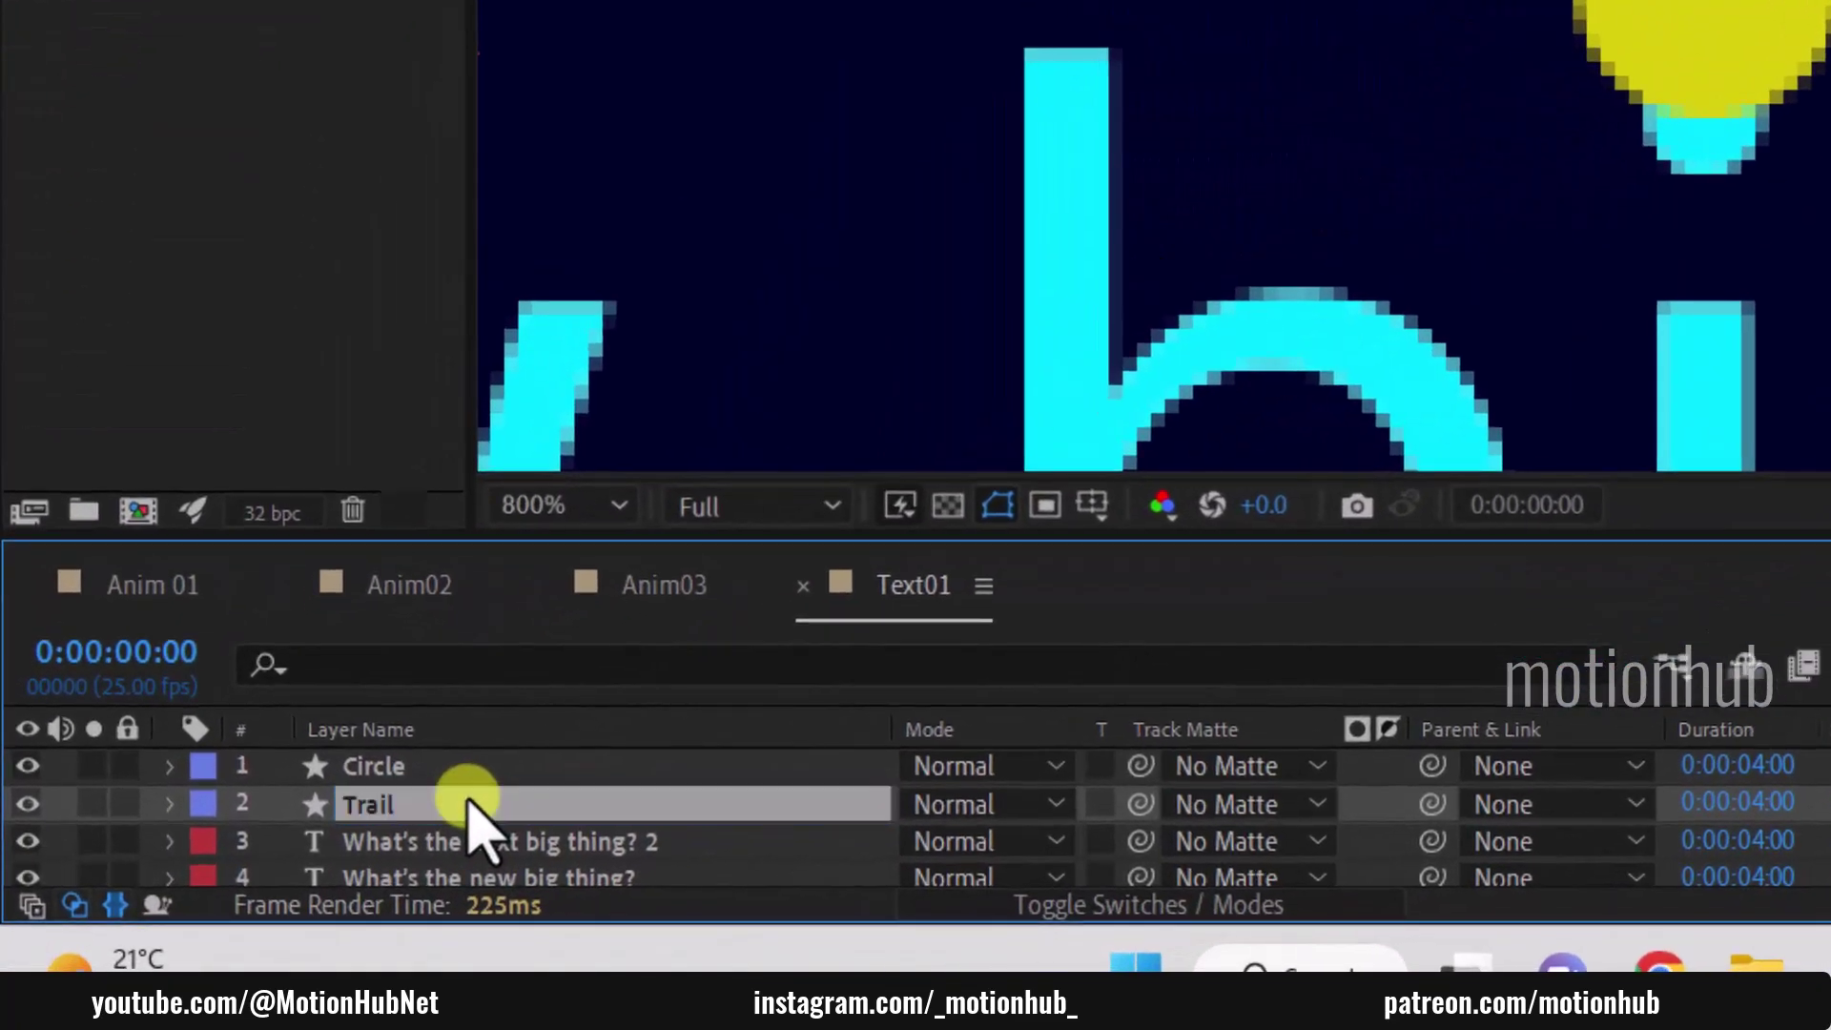
# Step: Move the Trail layer above the Circle layer and parent it to Circle
pyautogui.moveTo(434, 806); pyautogui.dragTo(500, 772)
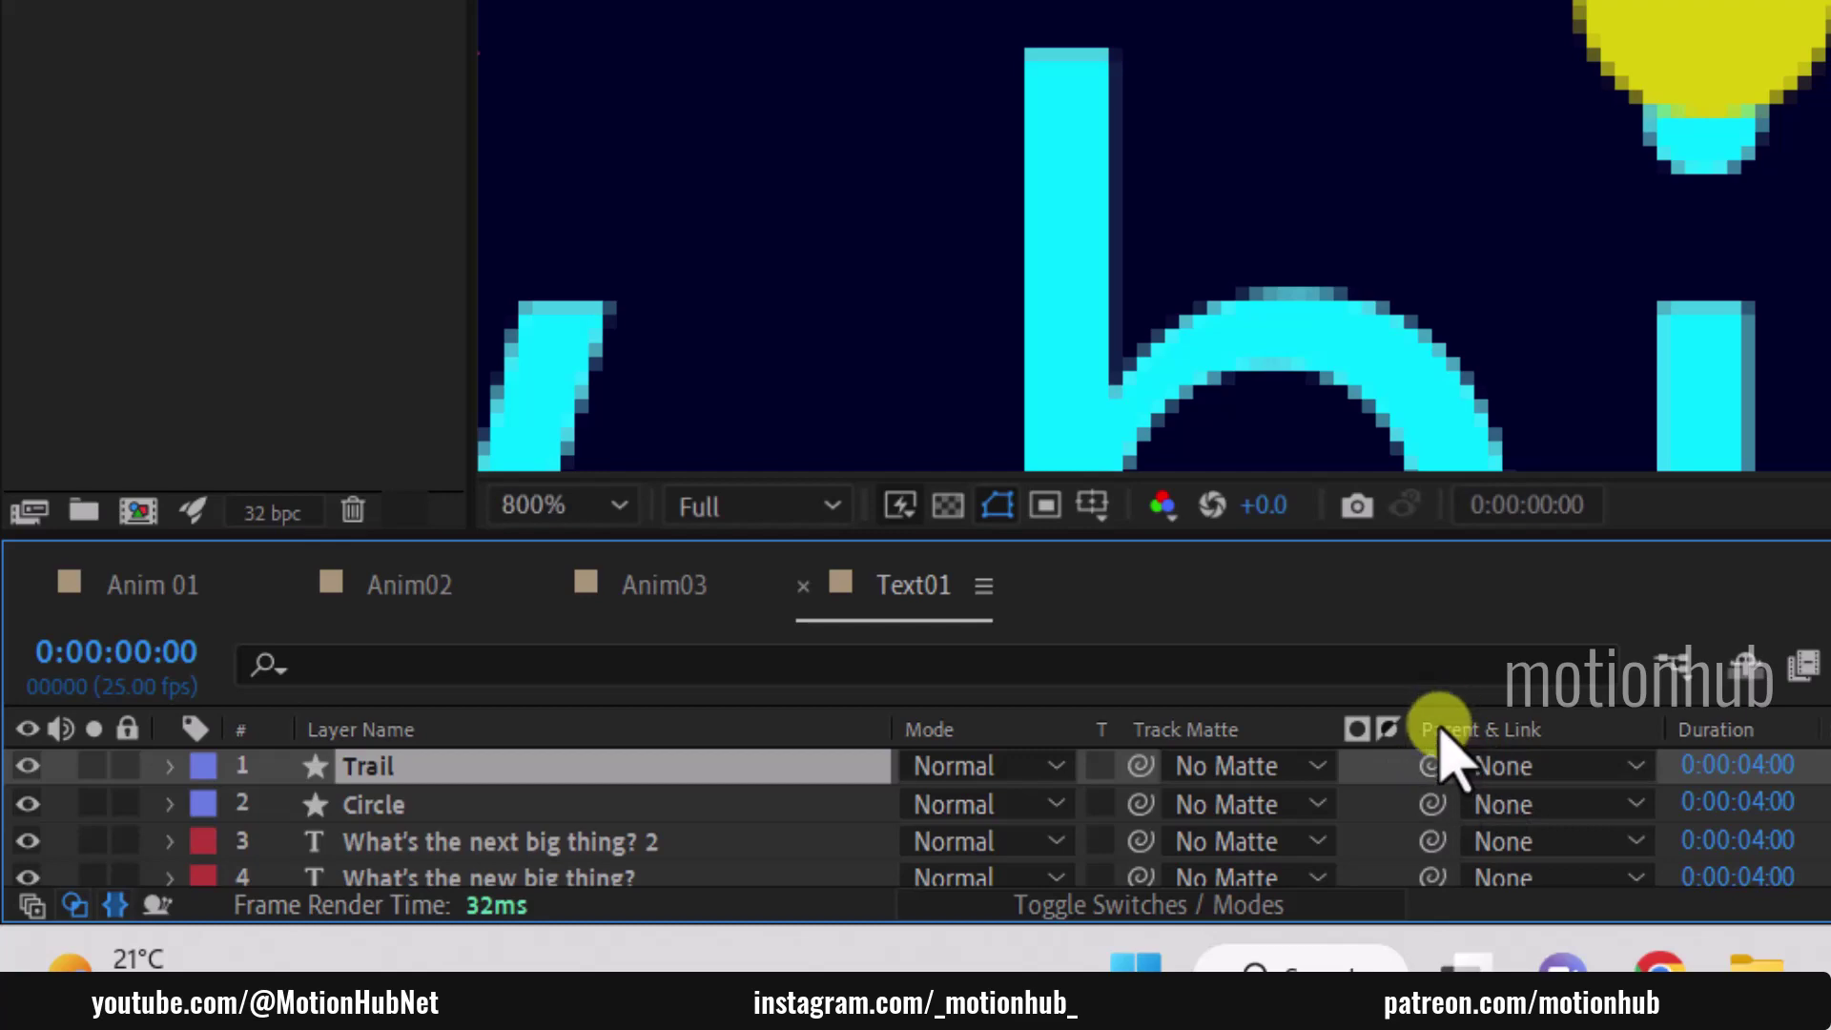
pyautogui.moveTo(1432, 763); pyautogui.dragTo(572, 806)
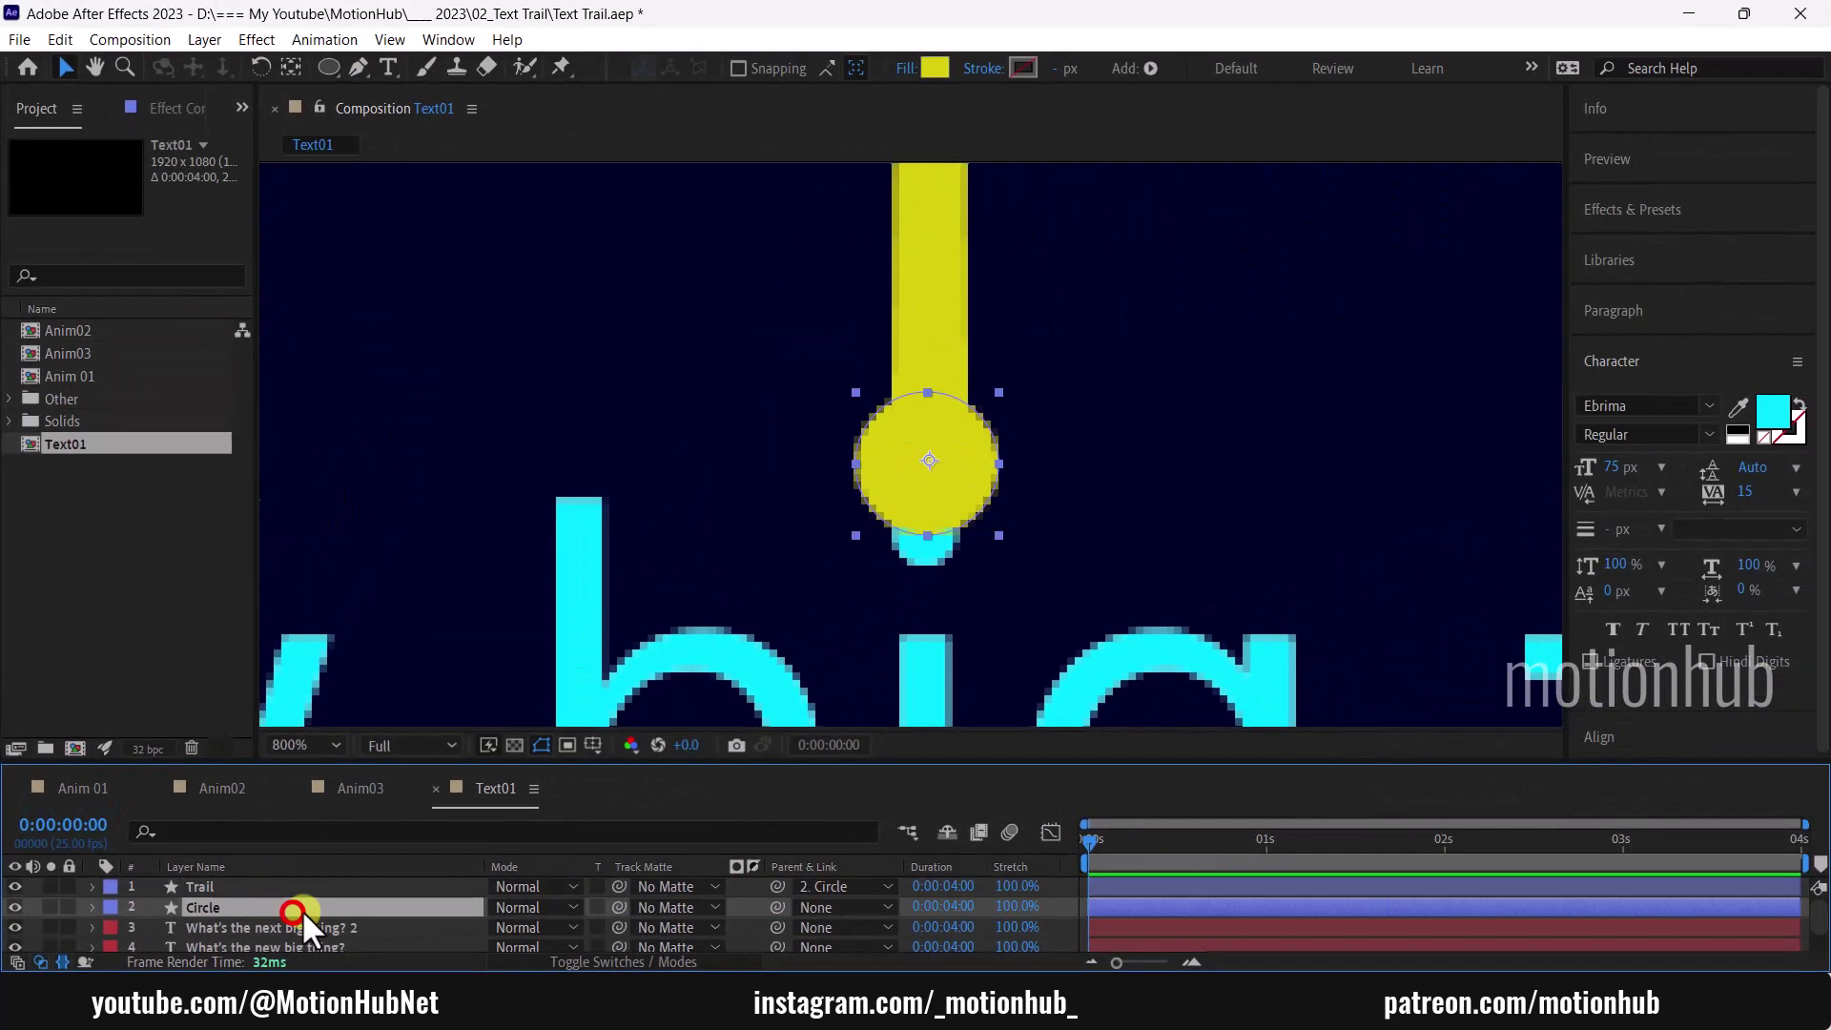
# Step: Scale the Circle layer to about 34% and place it over the dot of the "i" in "big"
pyautogui.click(566, 806)
pyautogui.moveTo(941, 512); pyautogui.dragTo(963, 482)
pyautogui.press('s')
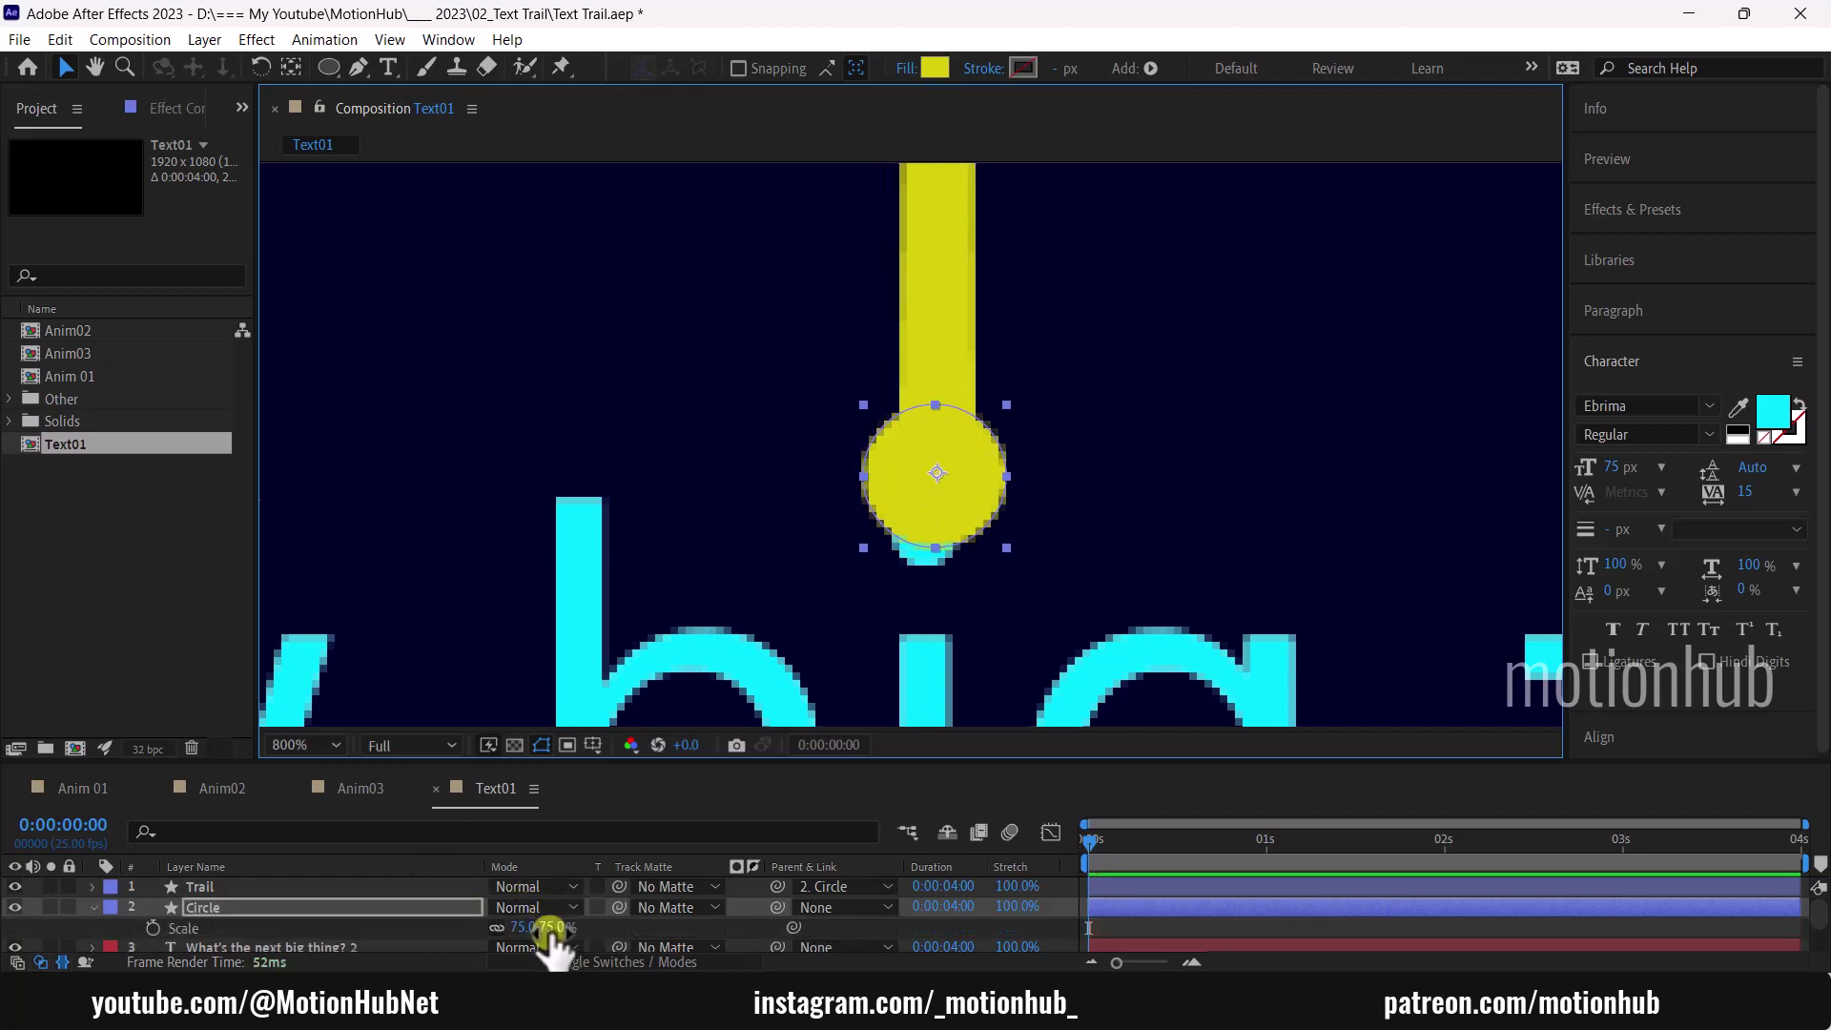
pyautogui.moveTo(548, 927); pyautogui.dragTo(507, 928)
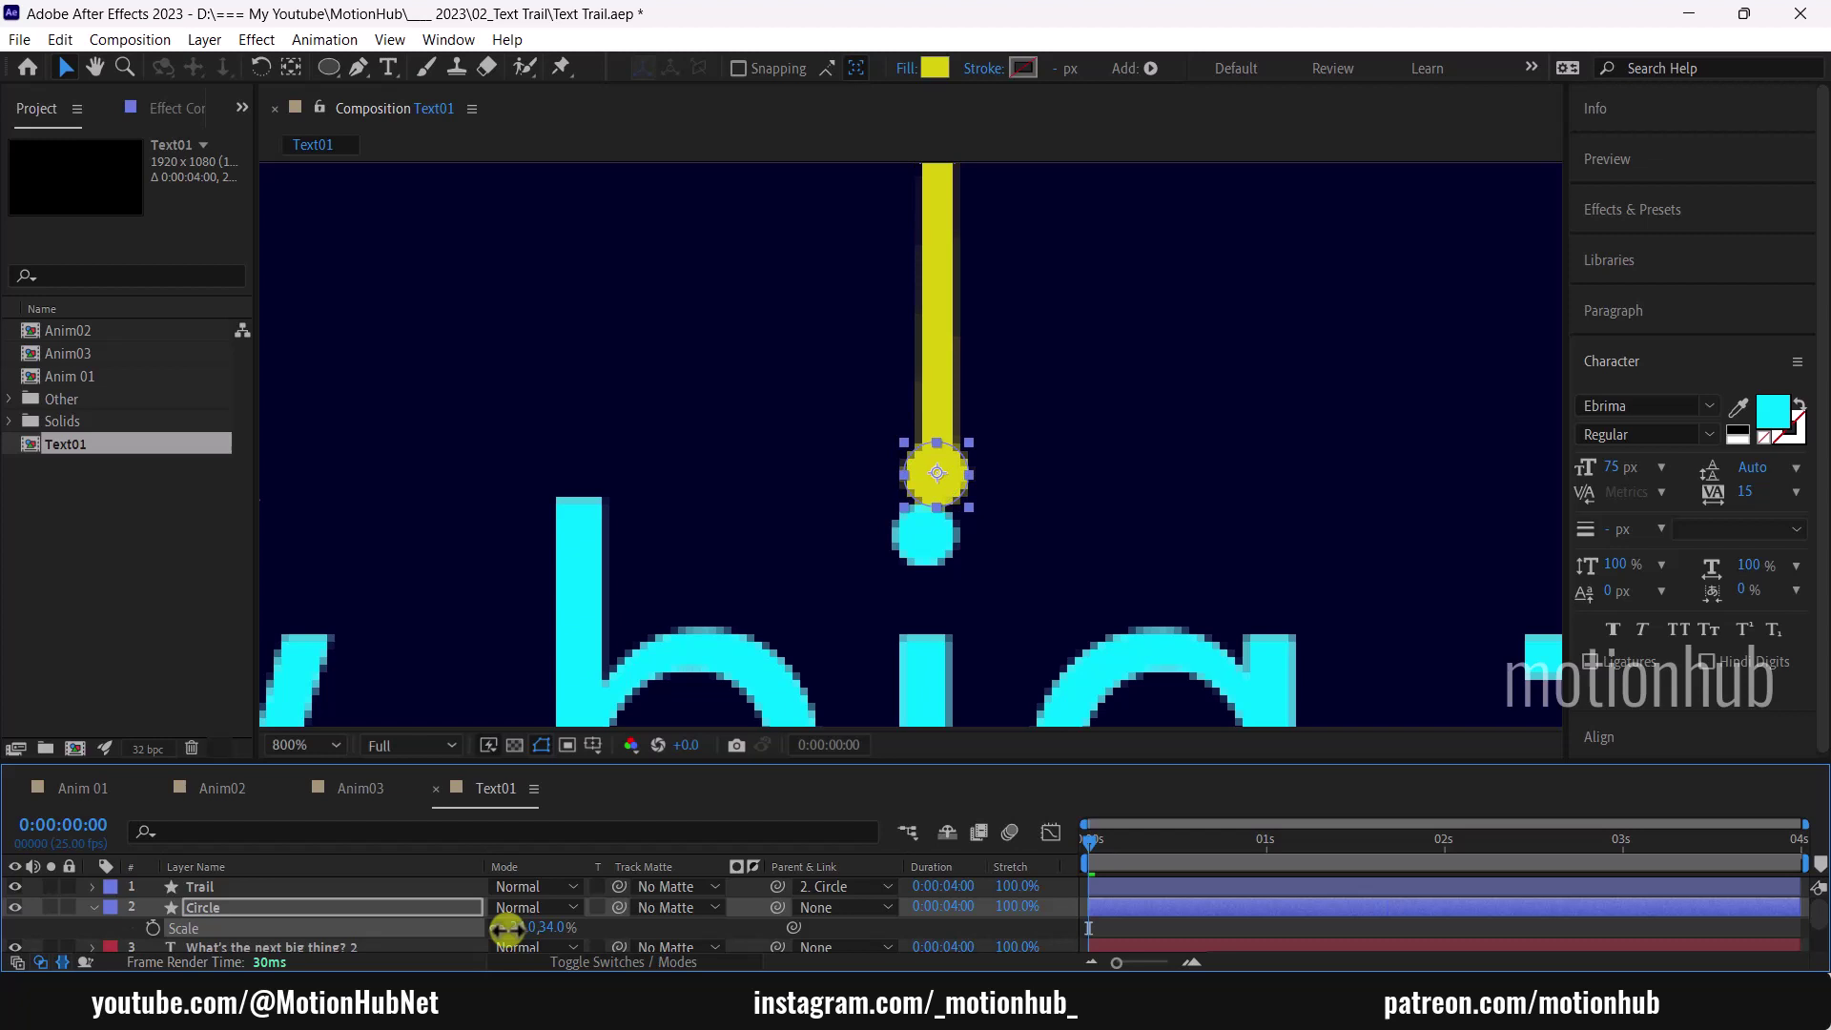
pyautogui.moveTo(942, 492); pyautogui.dragTo(927, 549)
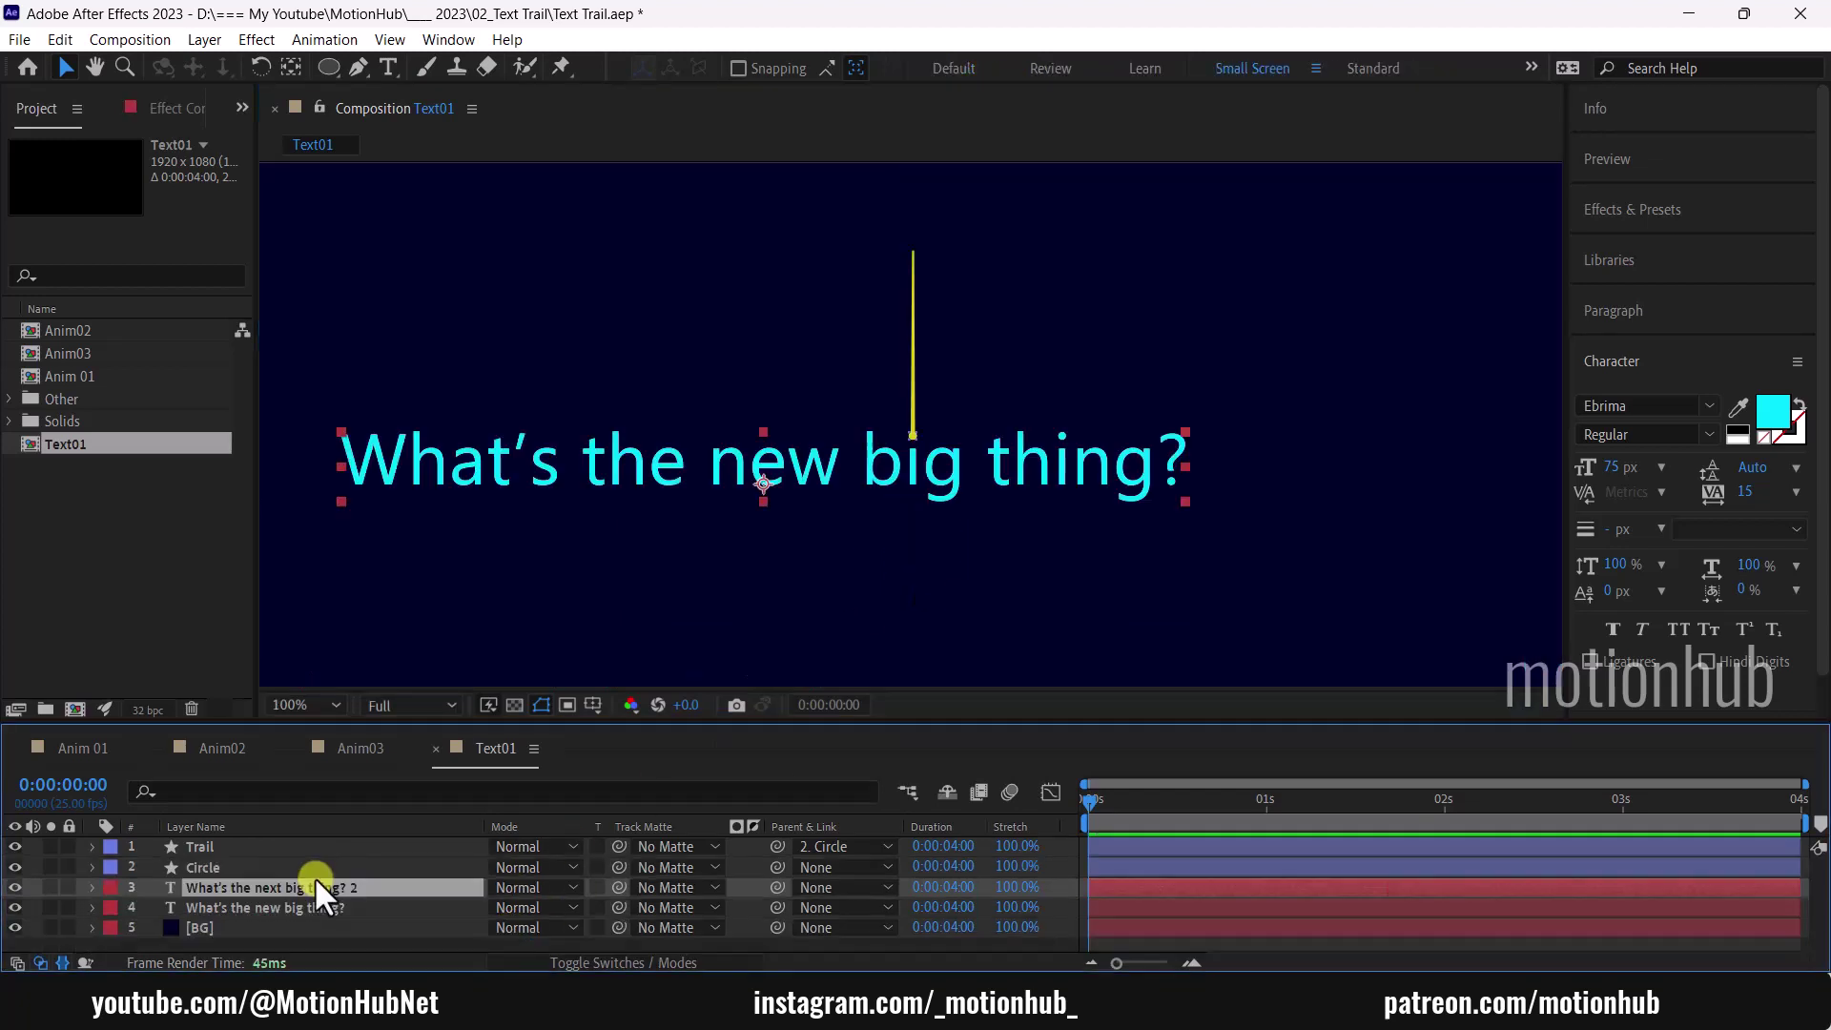
# Step: Add an Opacity text animator to the cyan duplicate text layer and set its opacity to 0%
pyautogui.click(374, 882)
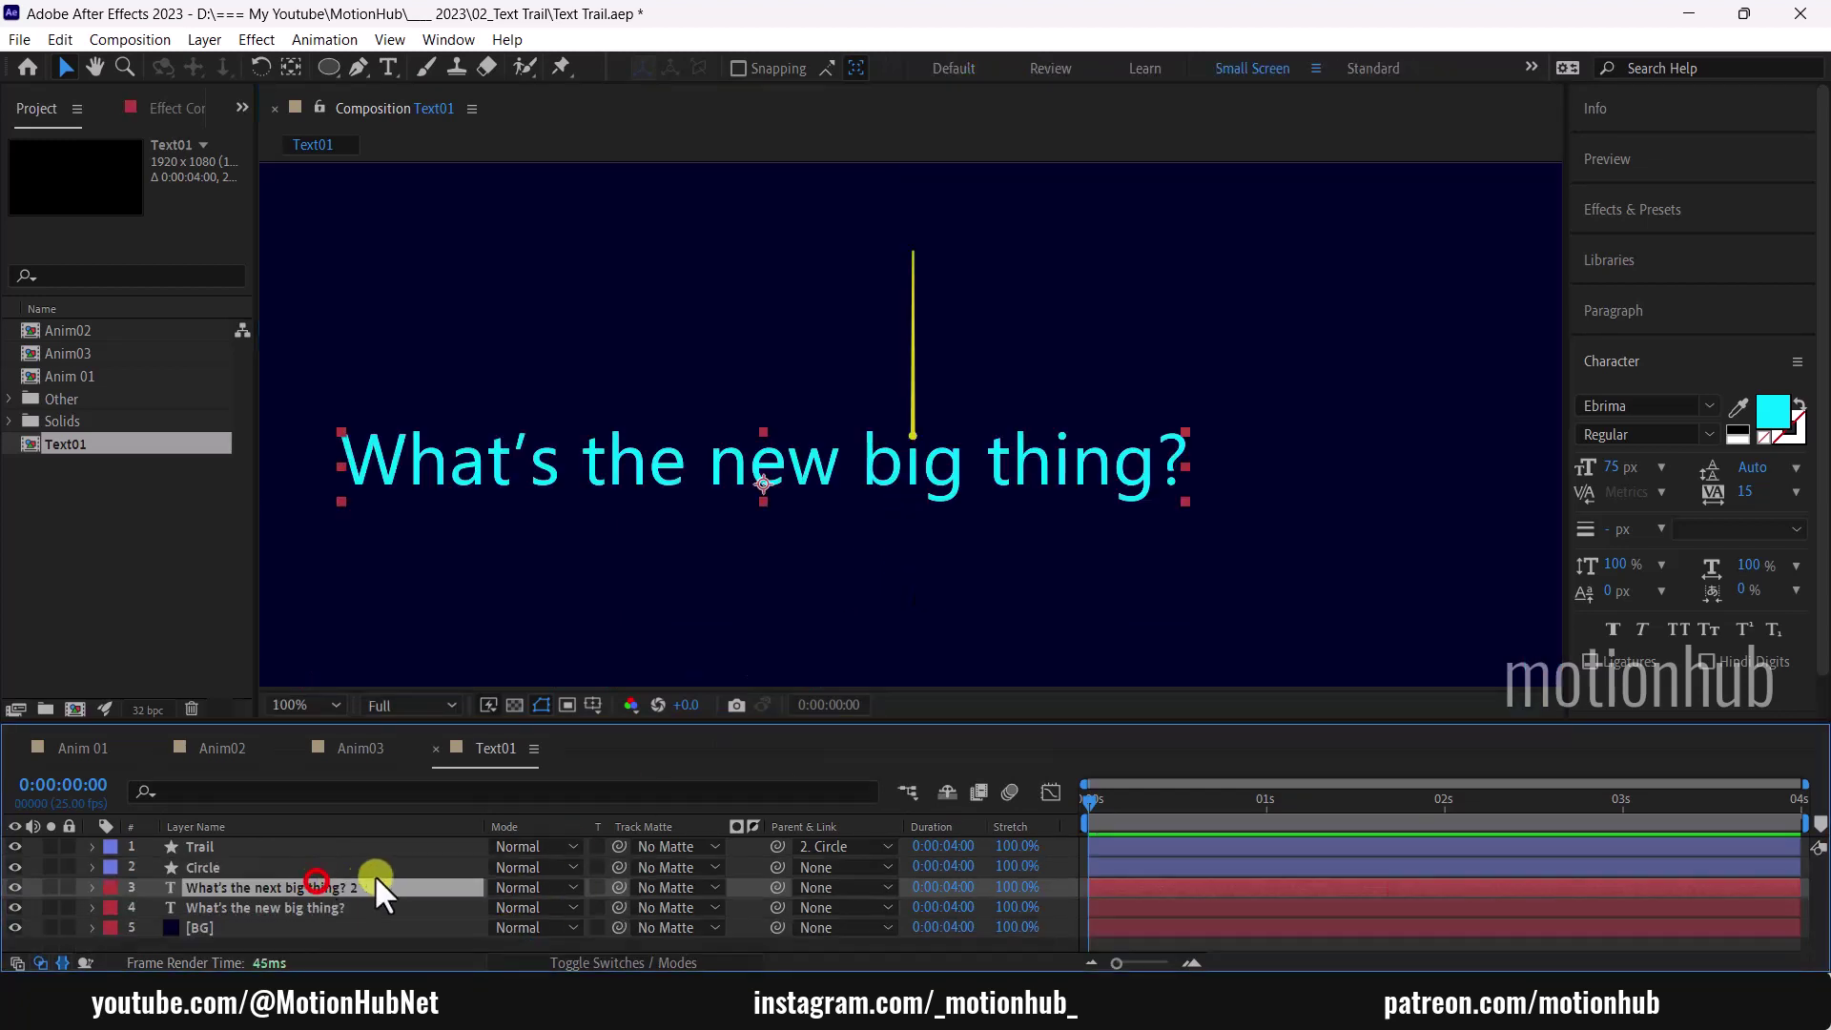
pyautogui.click(92, 886)
pyautogui.click(751, 866)
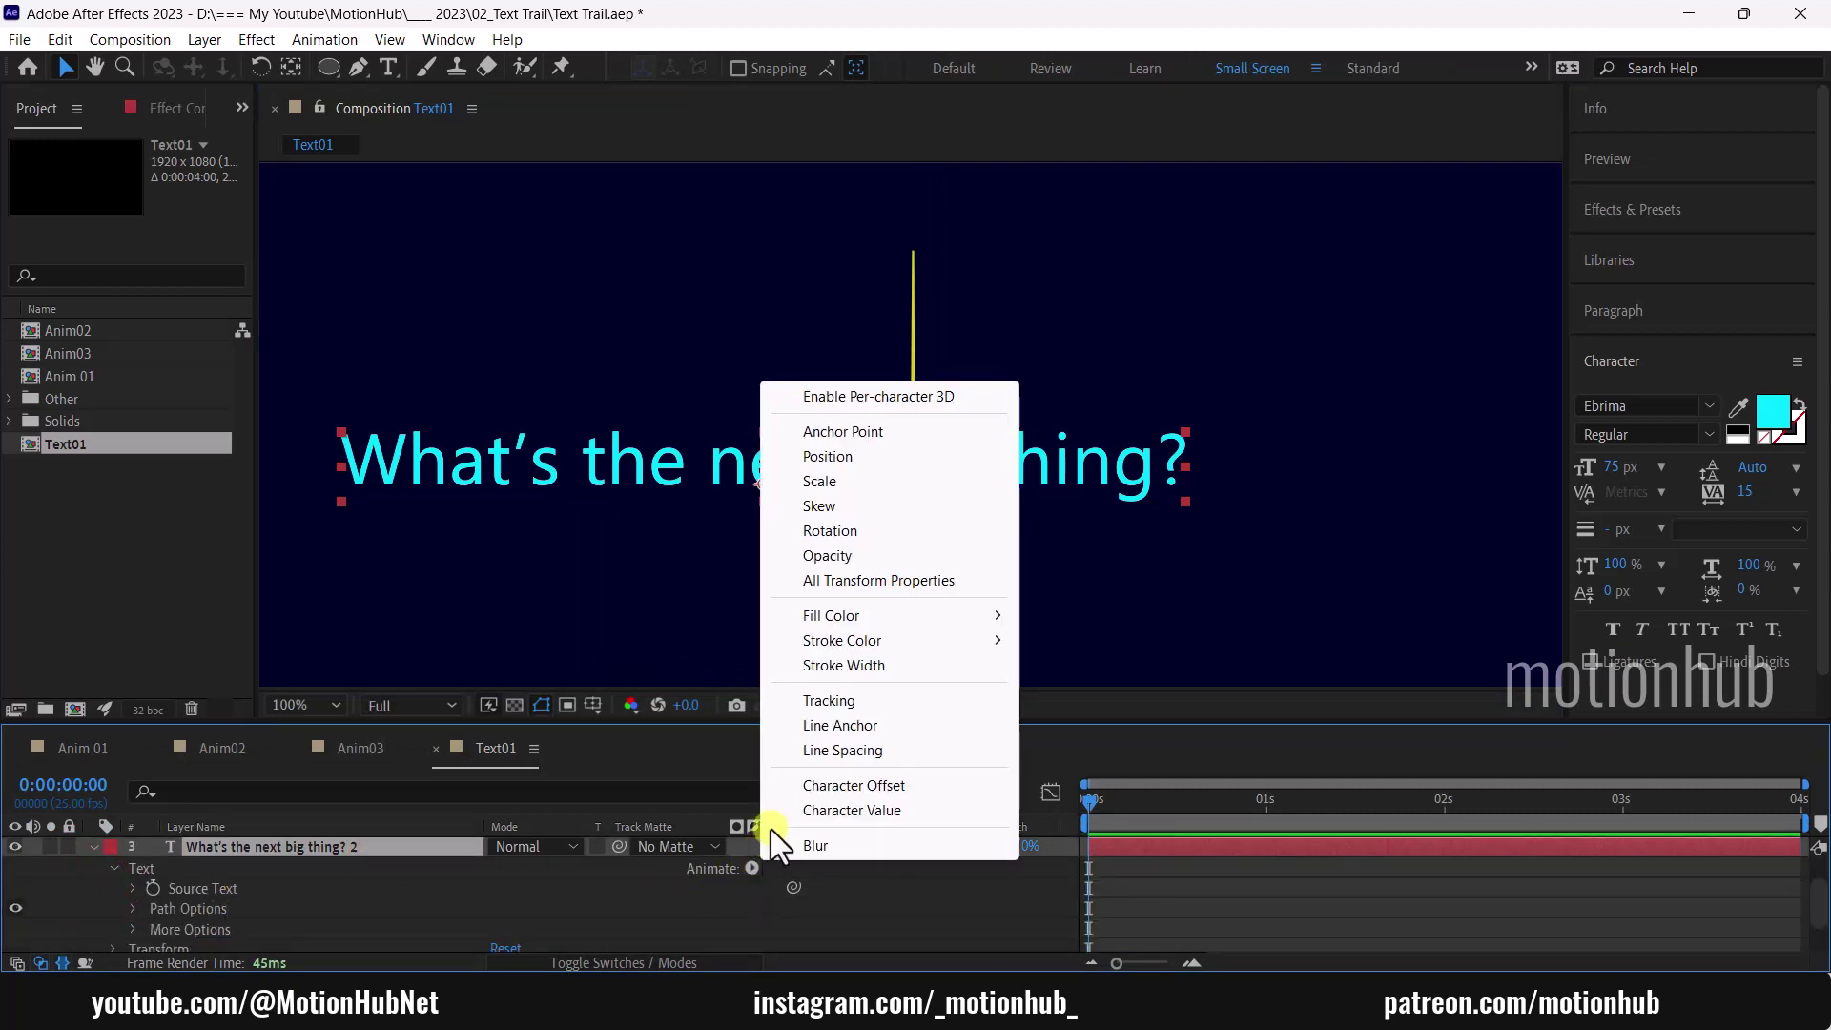
pyautogui.click(894, 560)
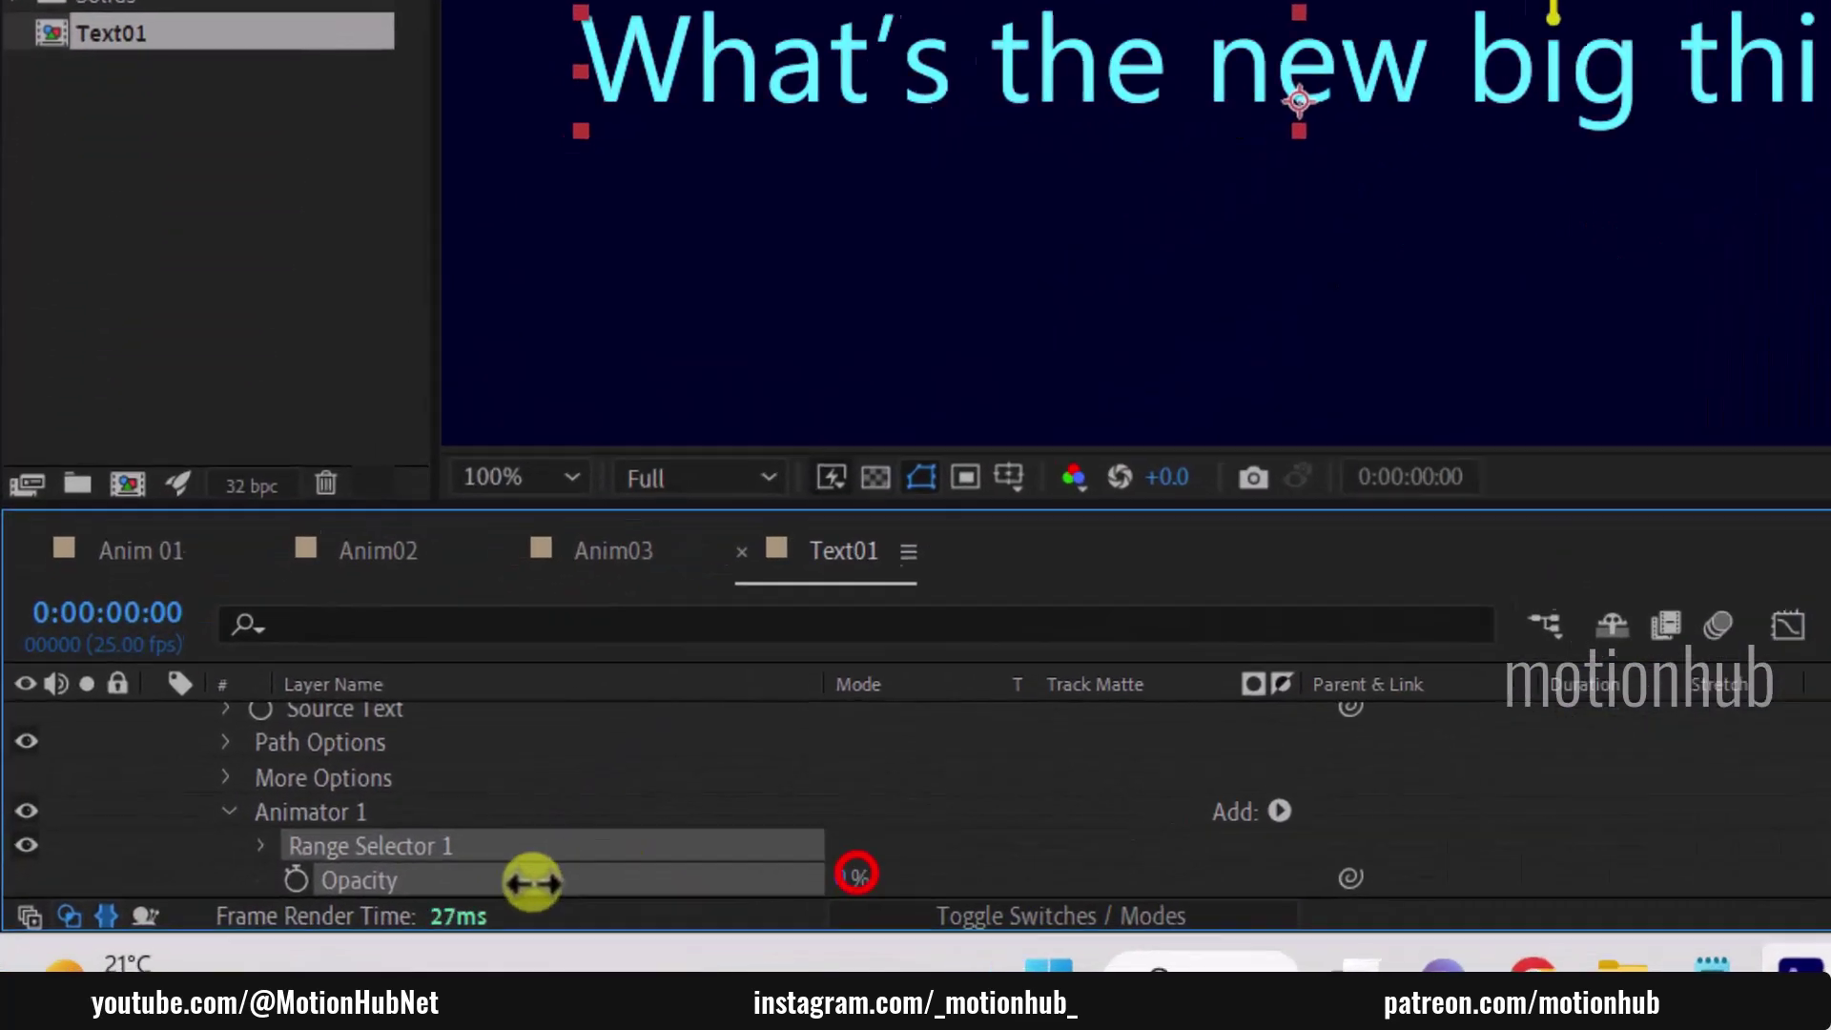
pyautogui.click(341, 811)
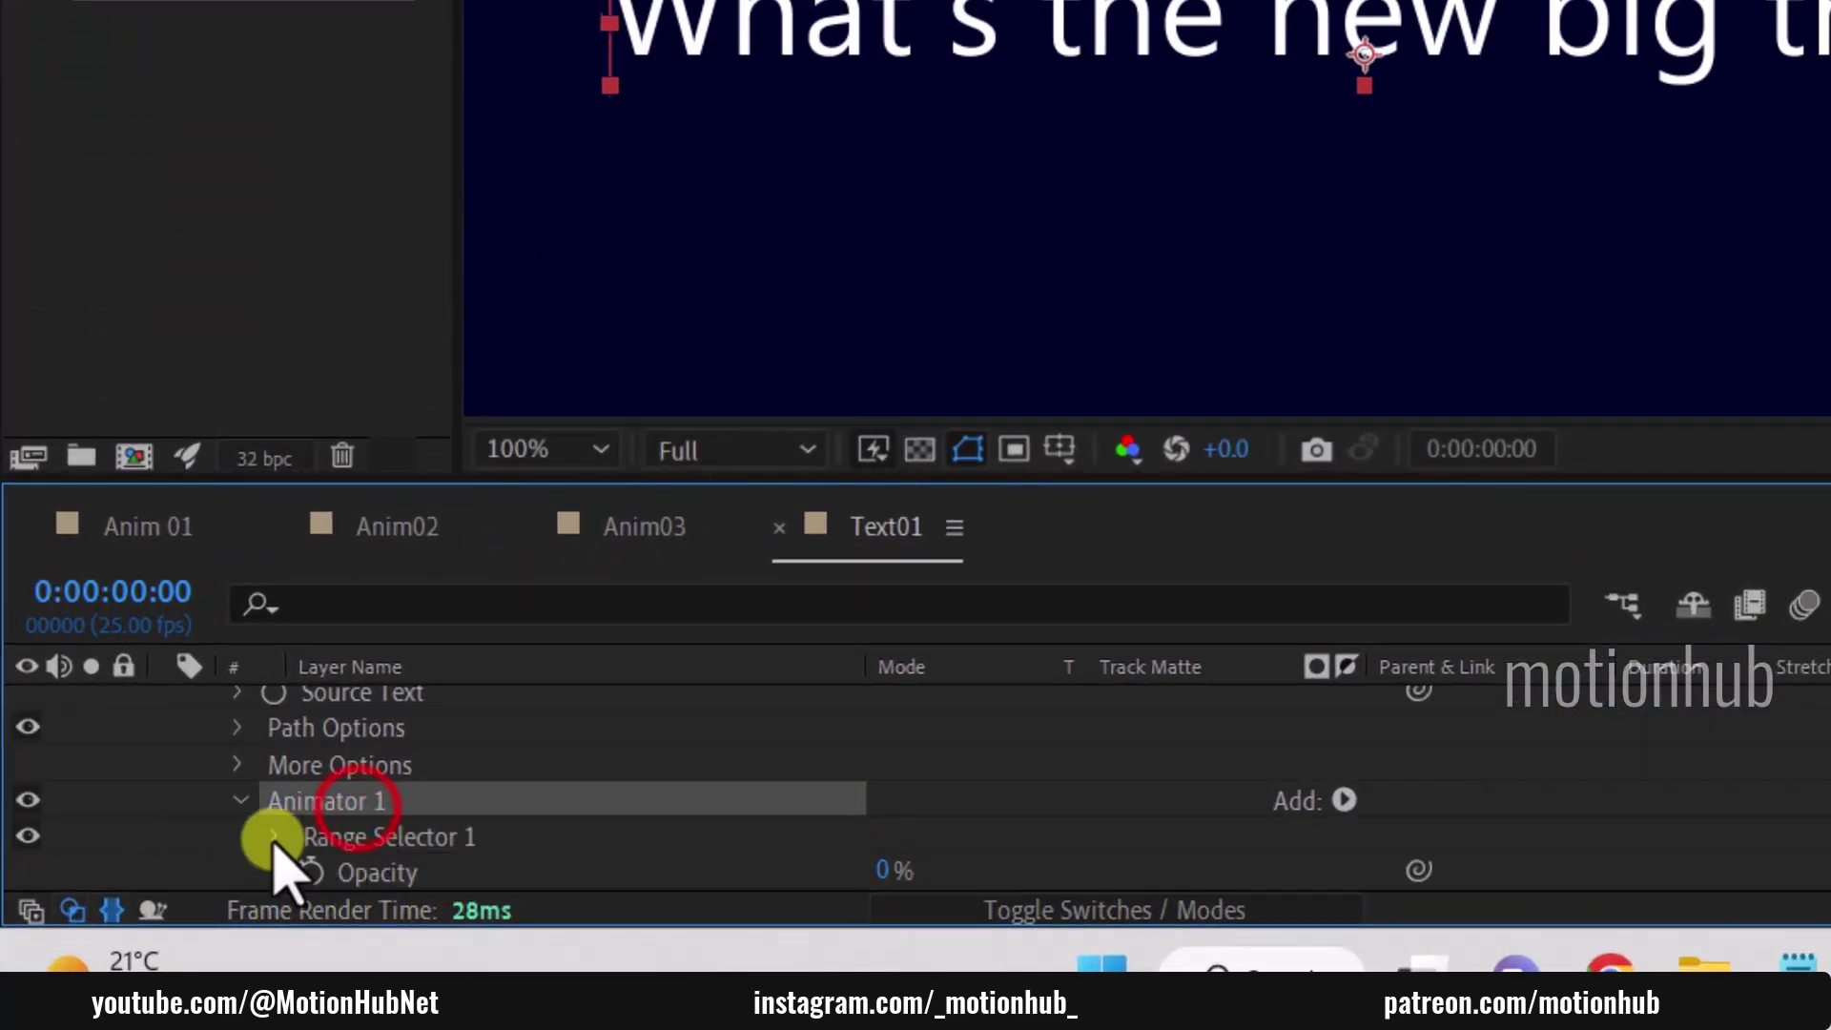
# Step: In Range Selector 1's advanced options, set Units to Index and Based On to Words
pyautogui.click(273, 837)
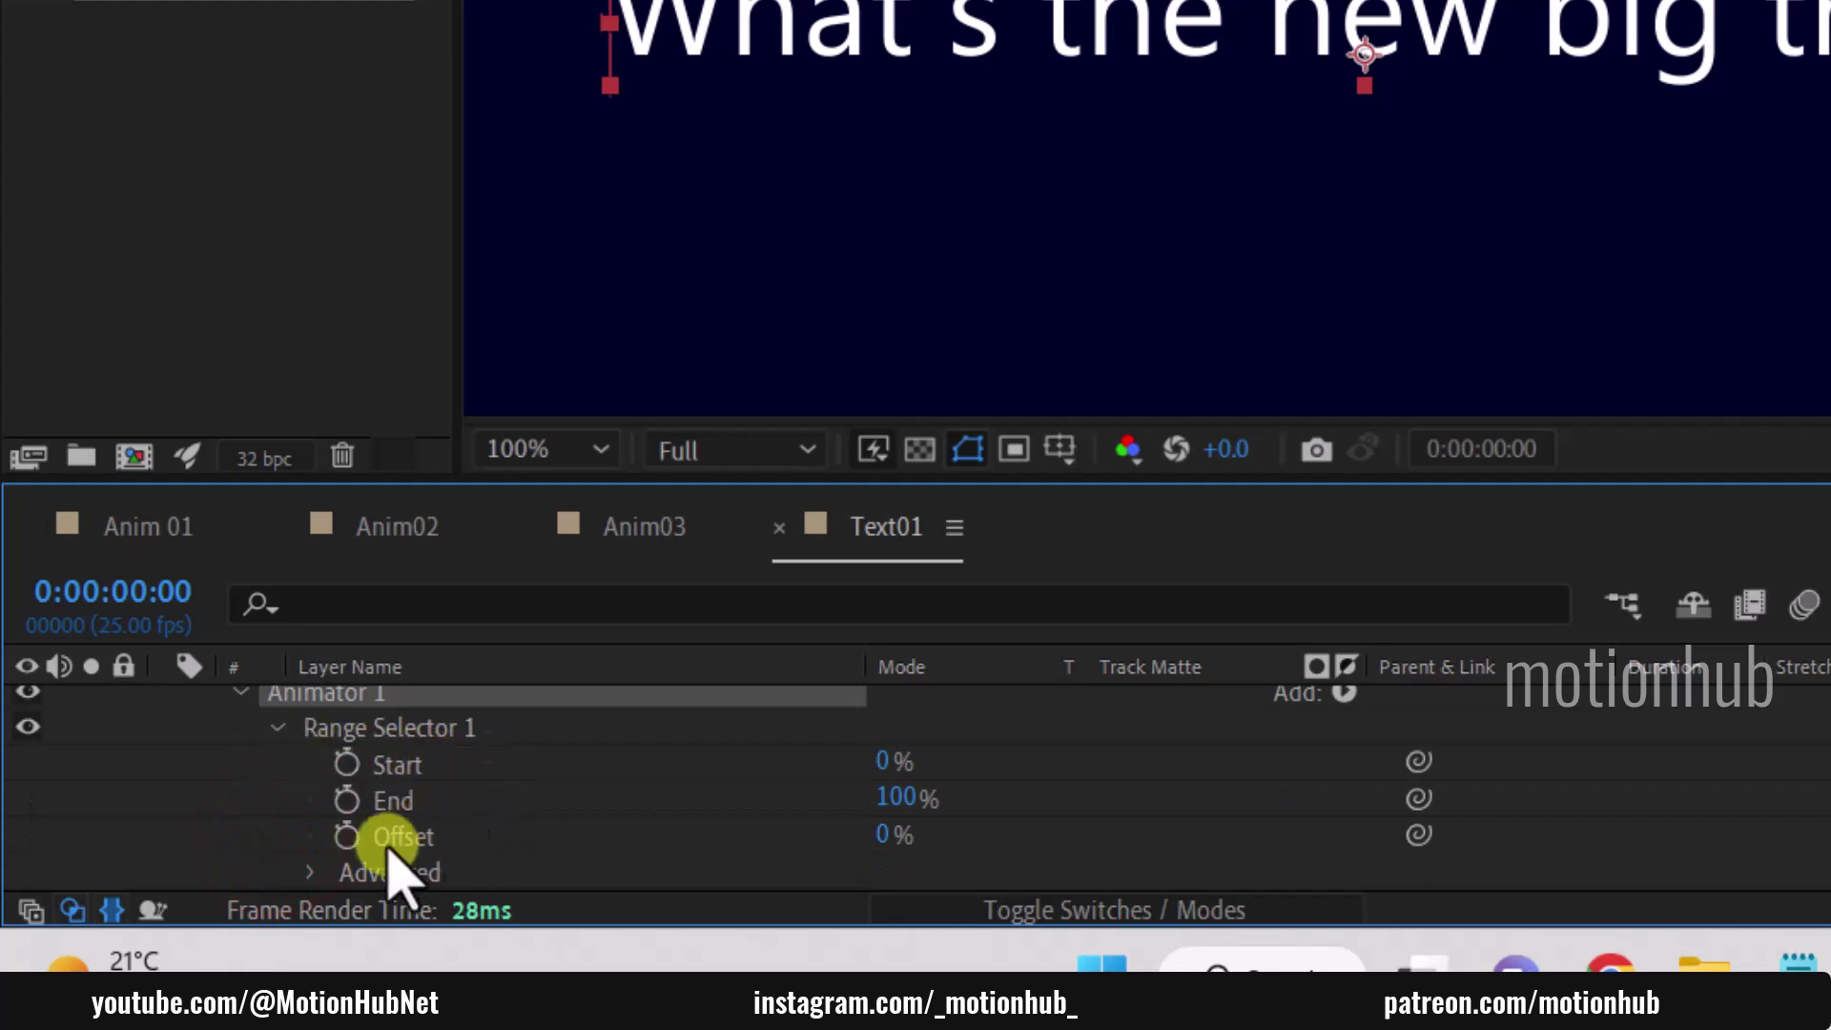
pyautogui.click(310, 871)
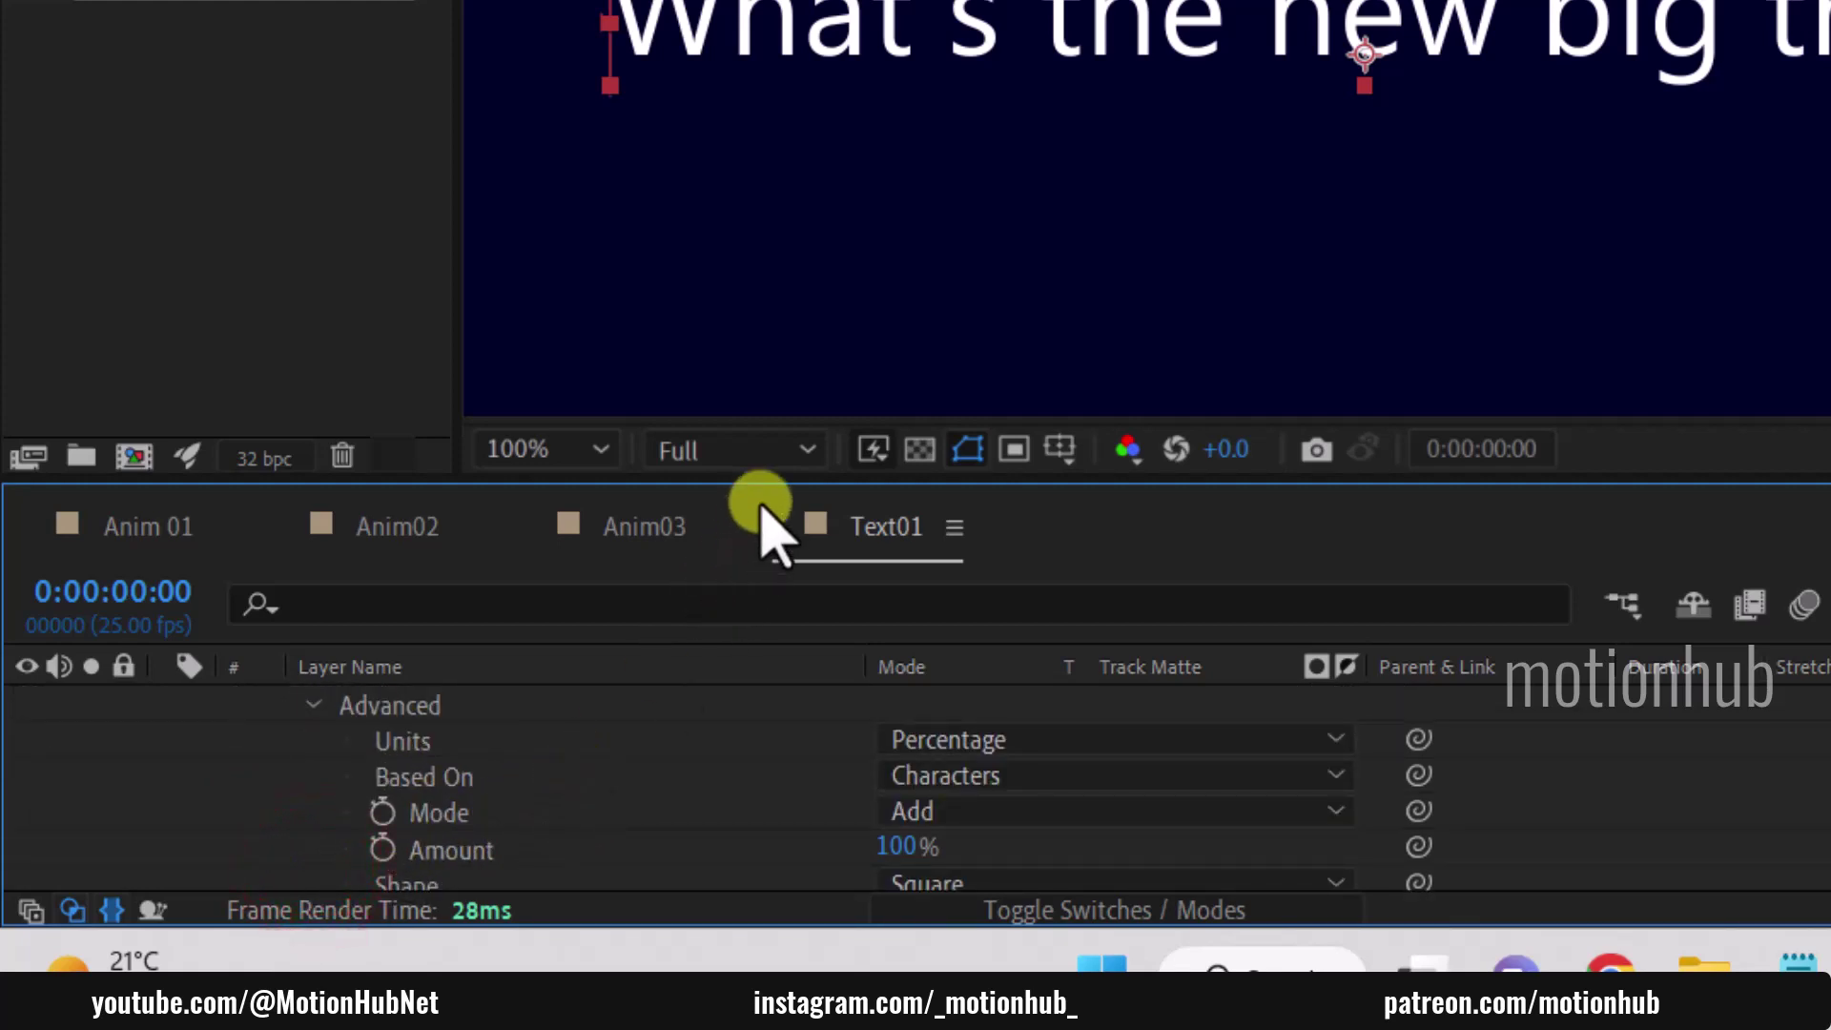
pyautogui.moveTo(777, 477); pyautogui.dragTo(919, 70)
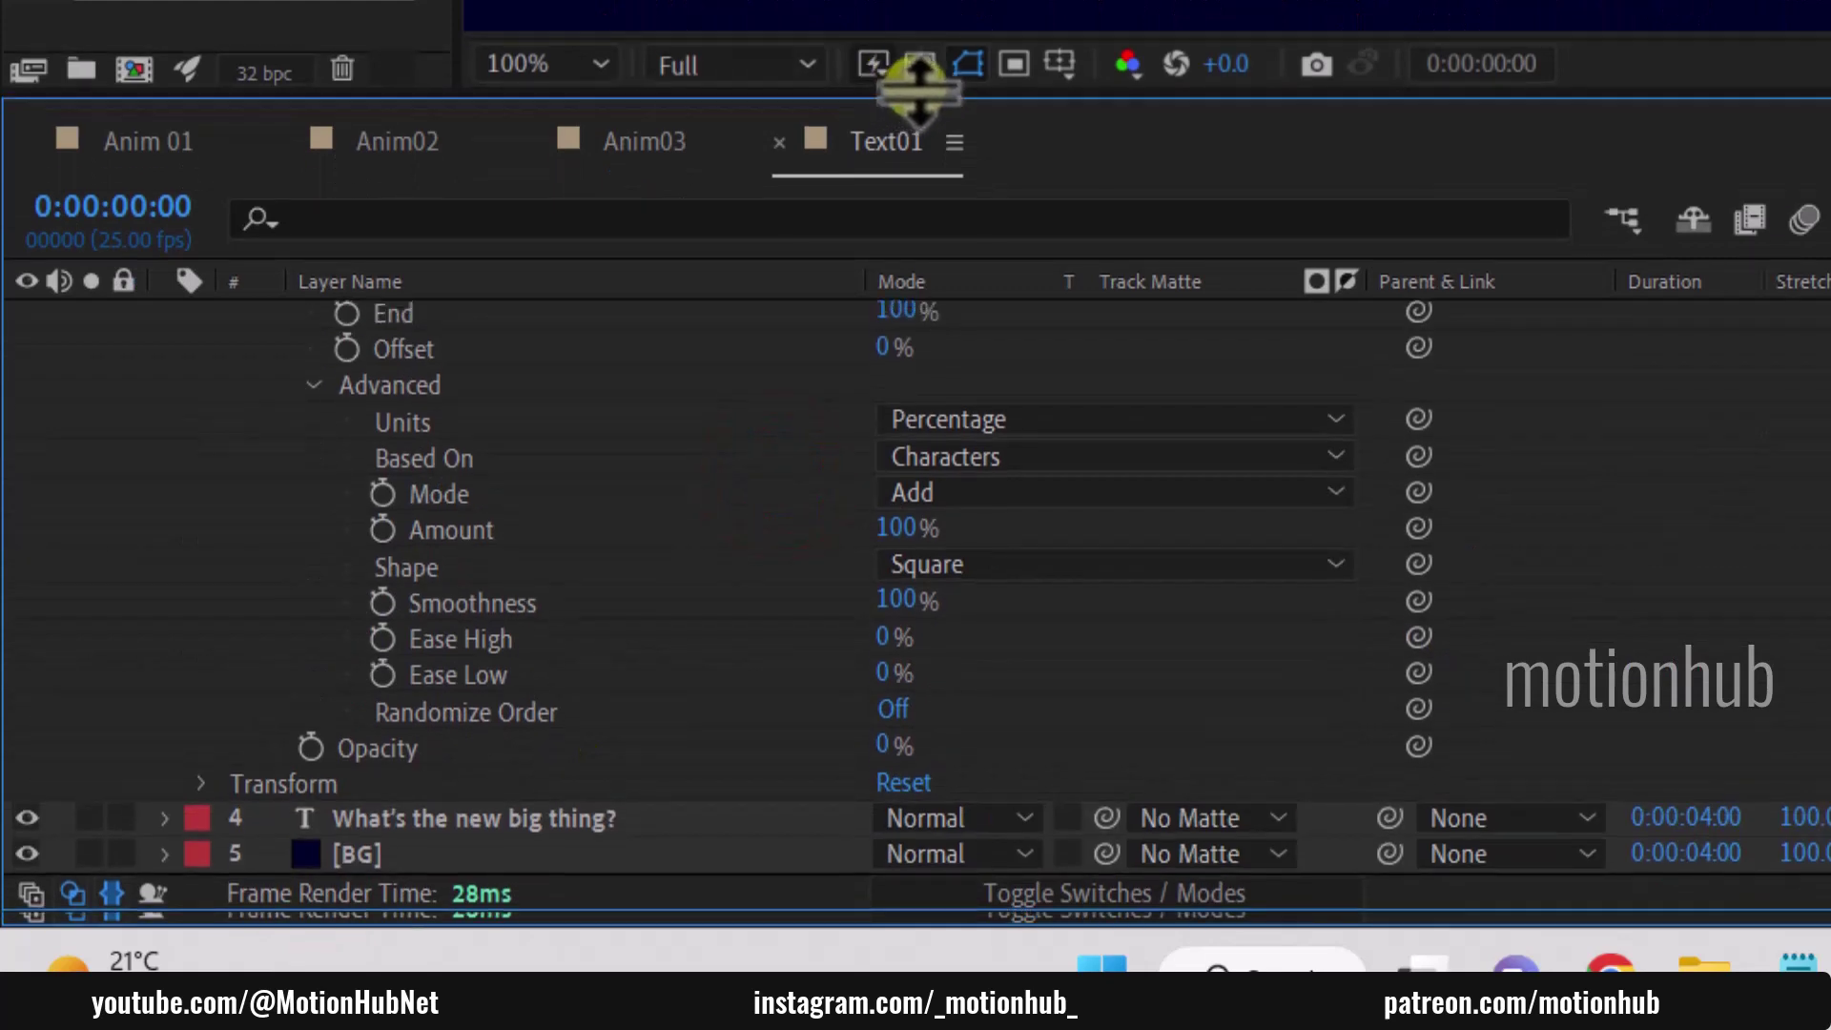
pyautogui.scroll(2, 722, 458)
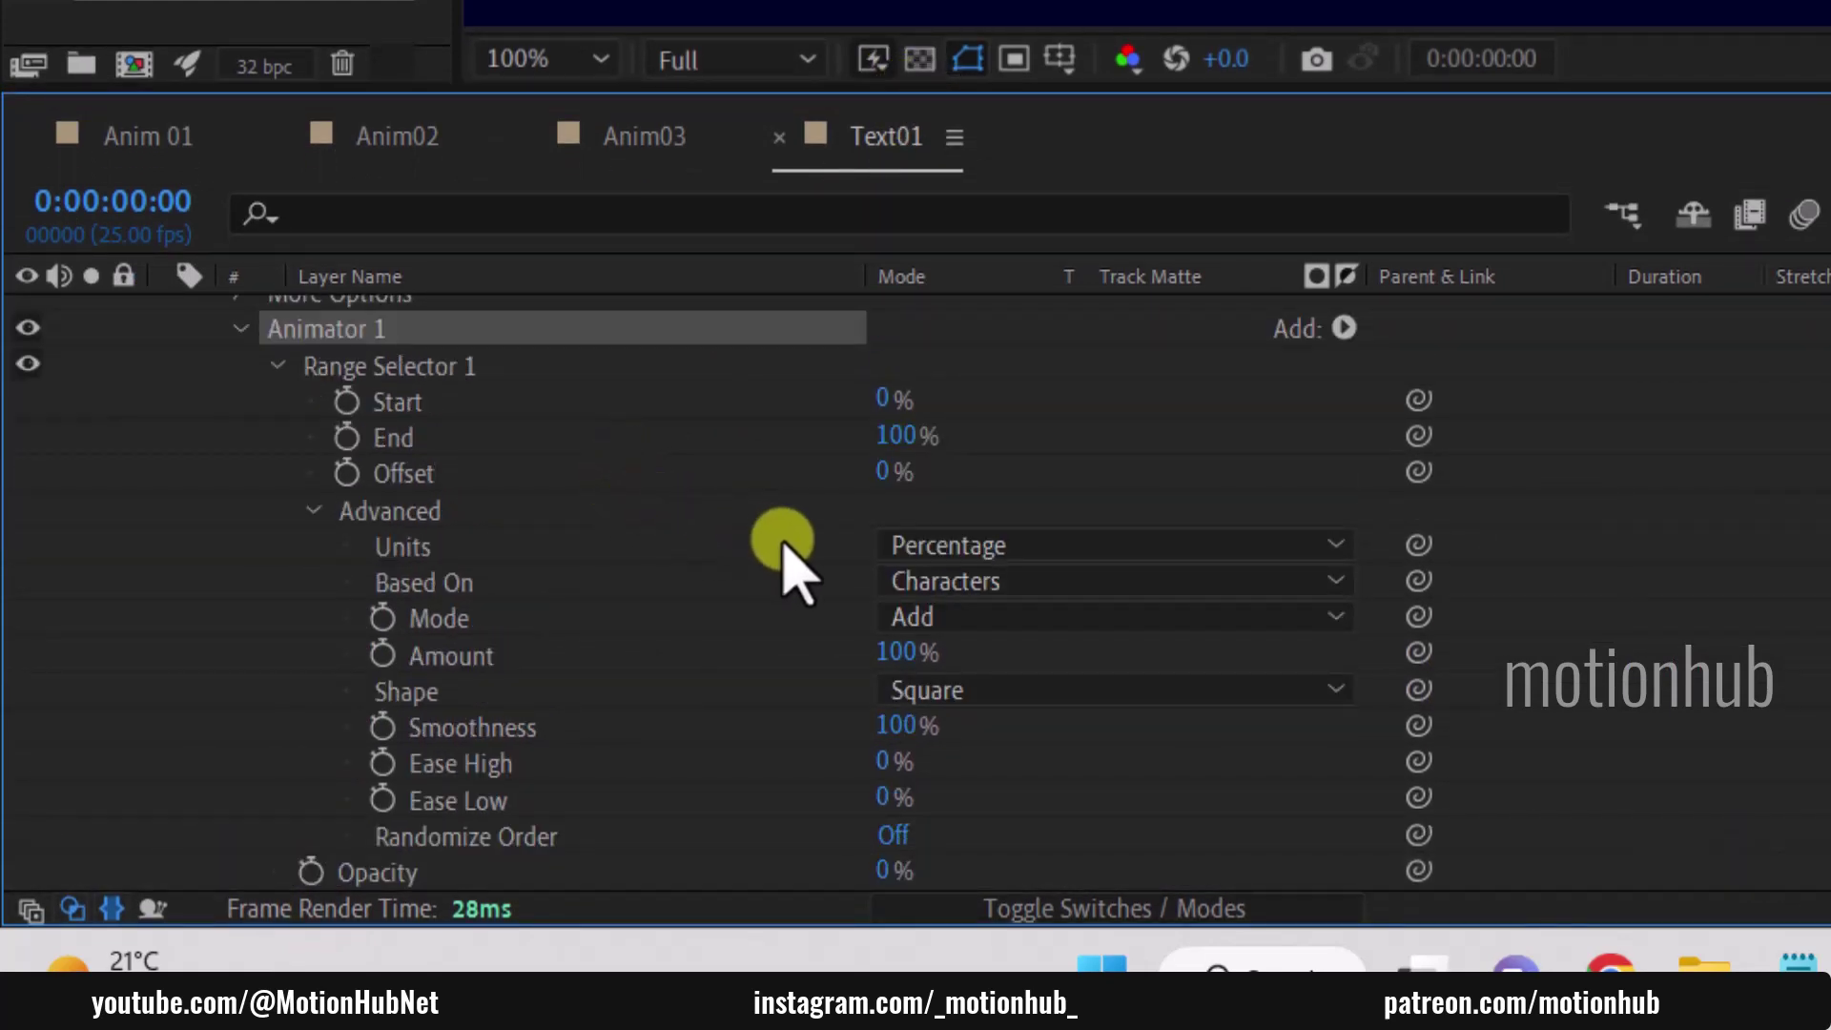
pyautogui.click(963, 540)
pyautogui.click(997, 635)
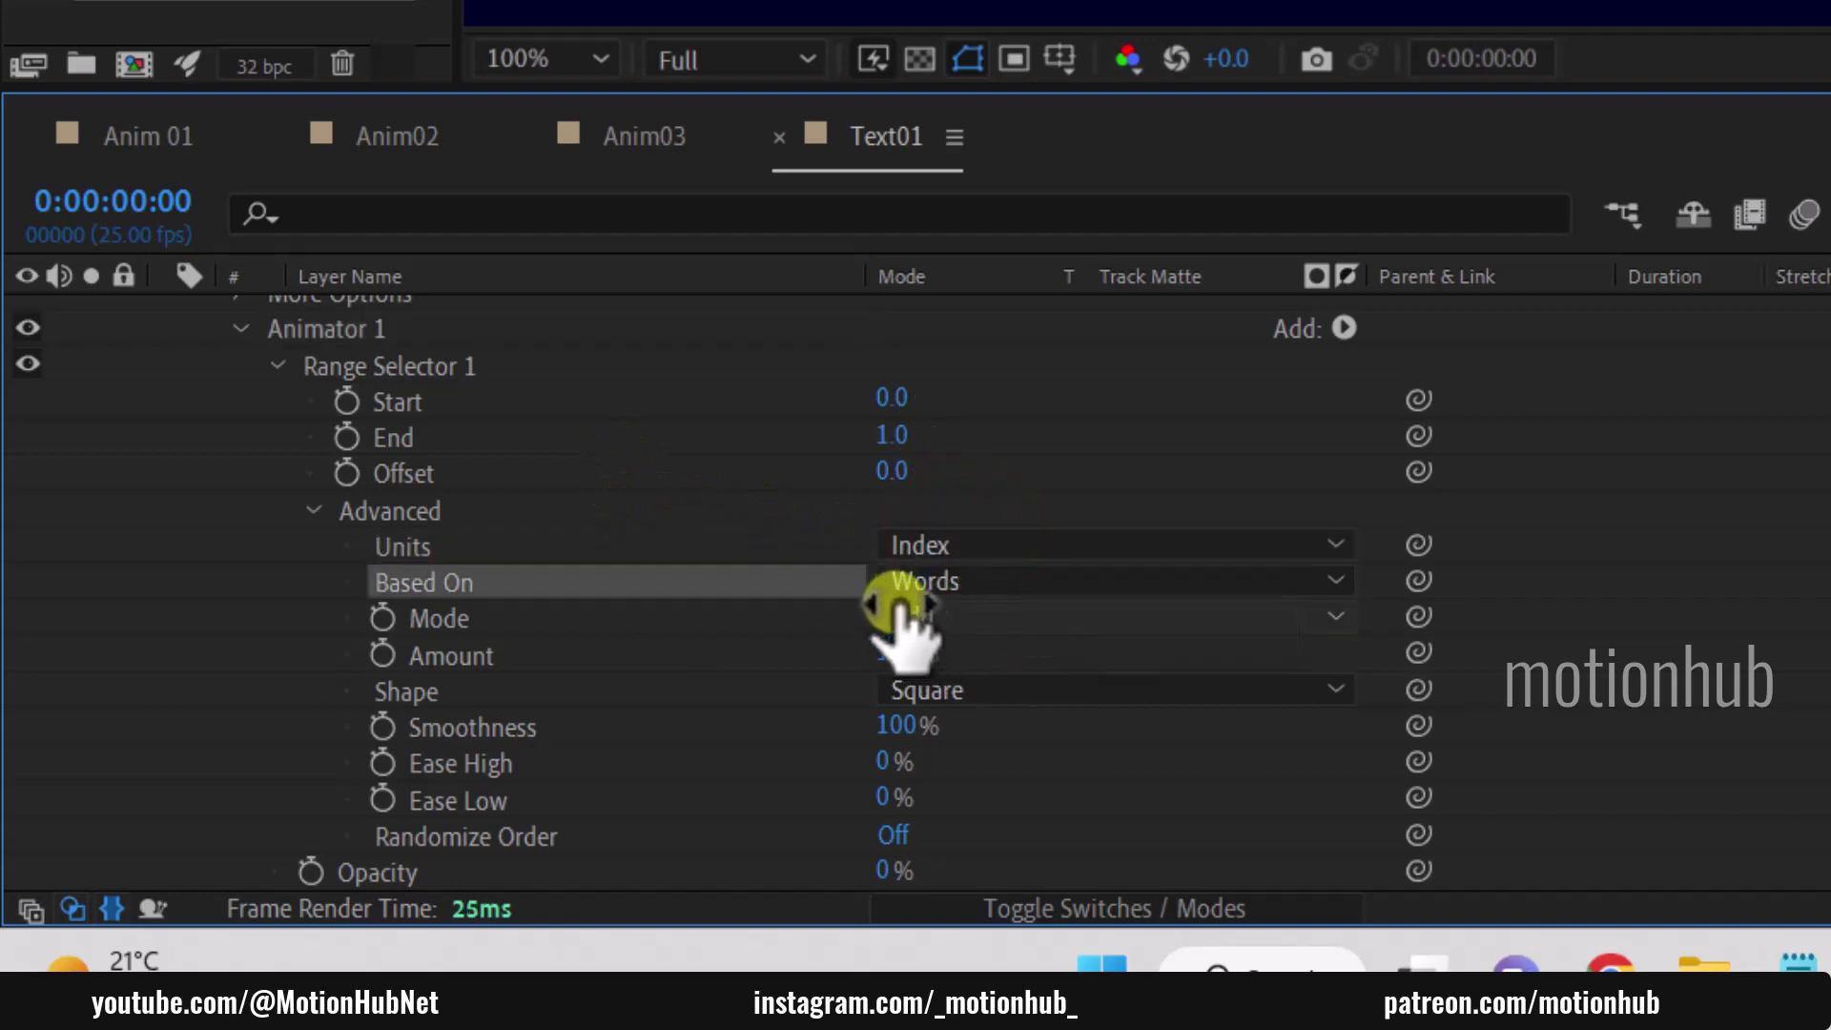
# Step: Set Range Selector 1's Start to -1, End to 0 and Offset to 4
pyautogui.click(894, 399)
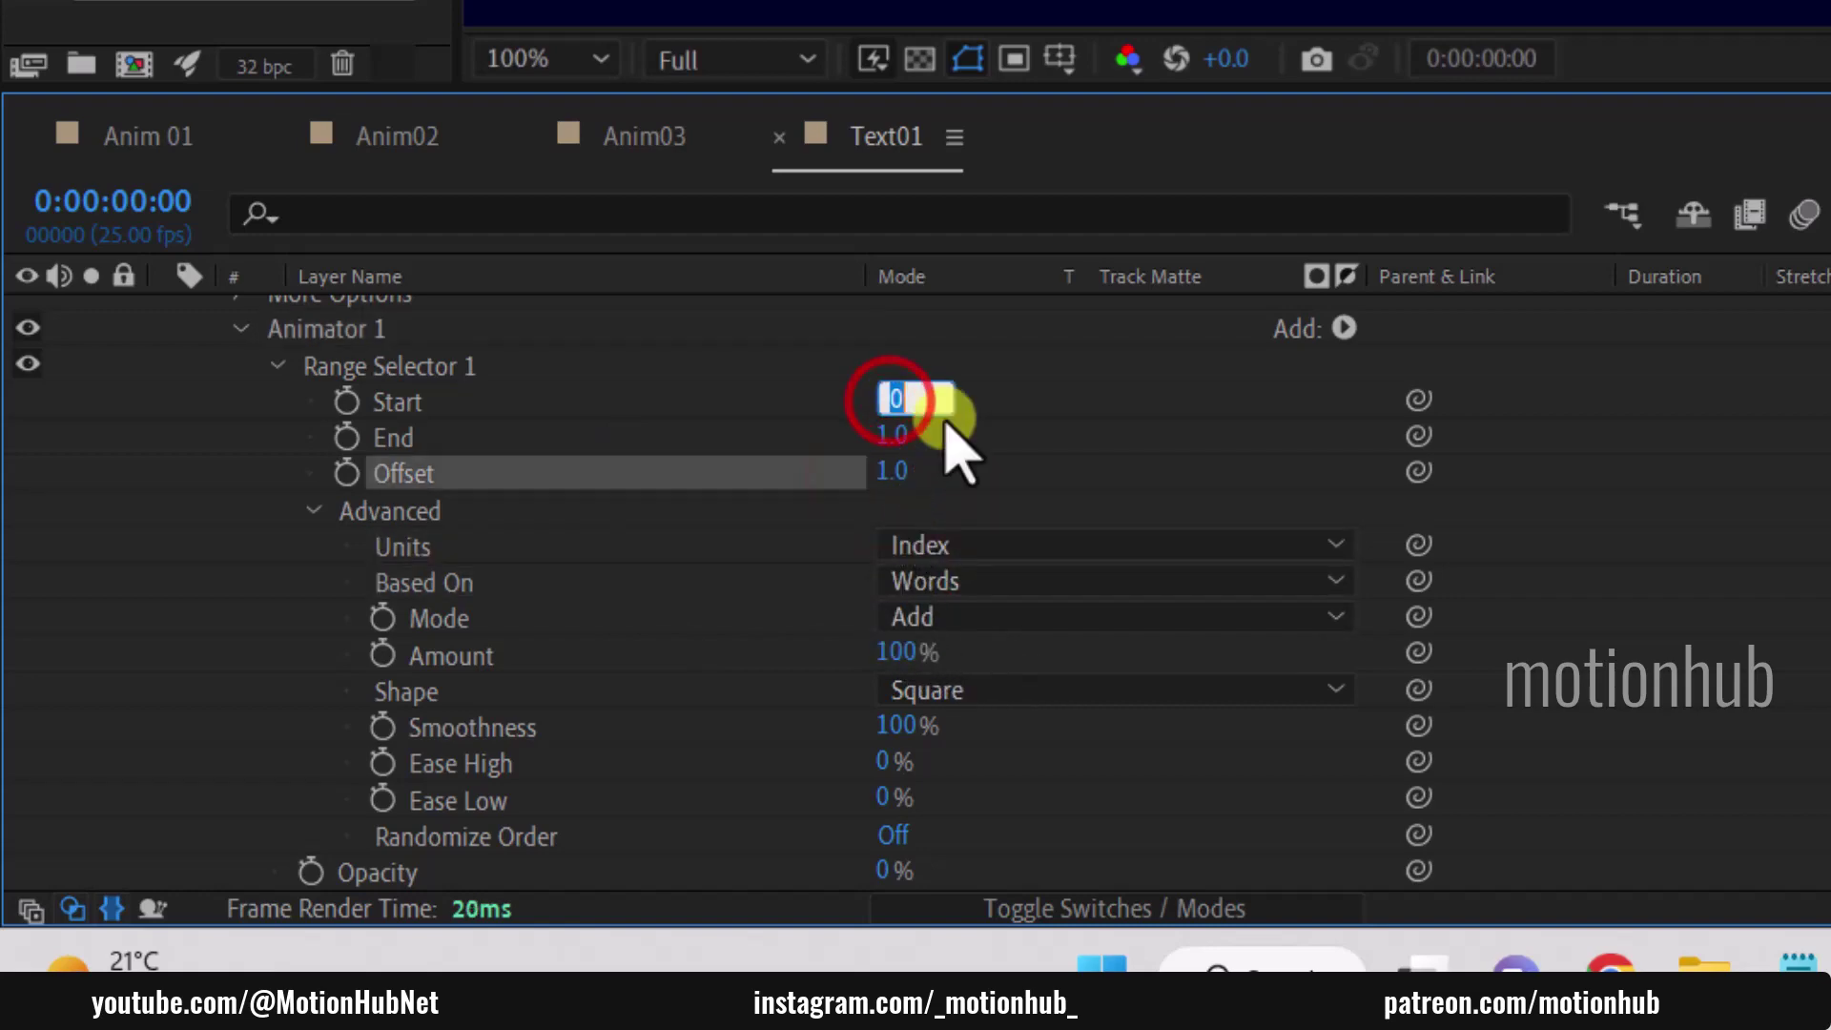
pyautogui.write('-1')
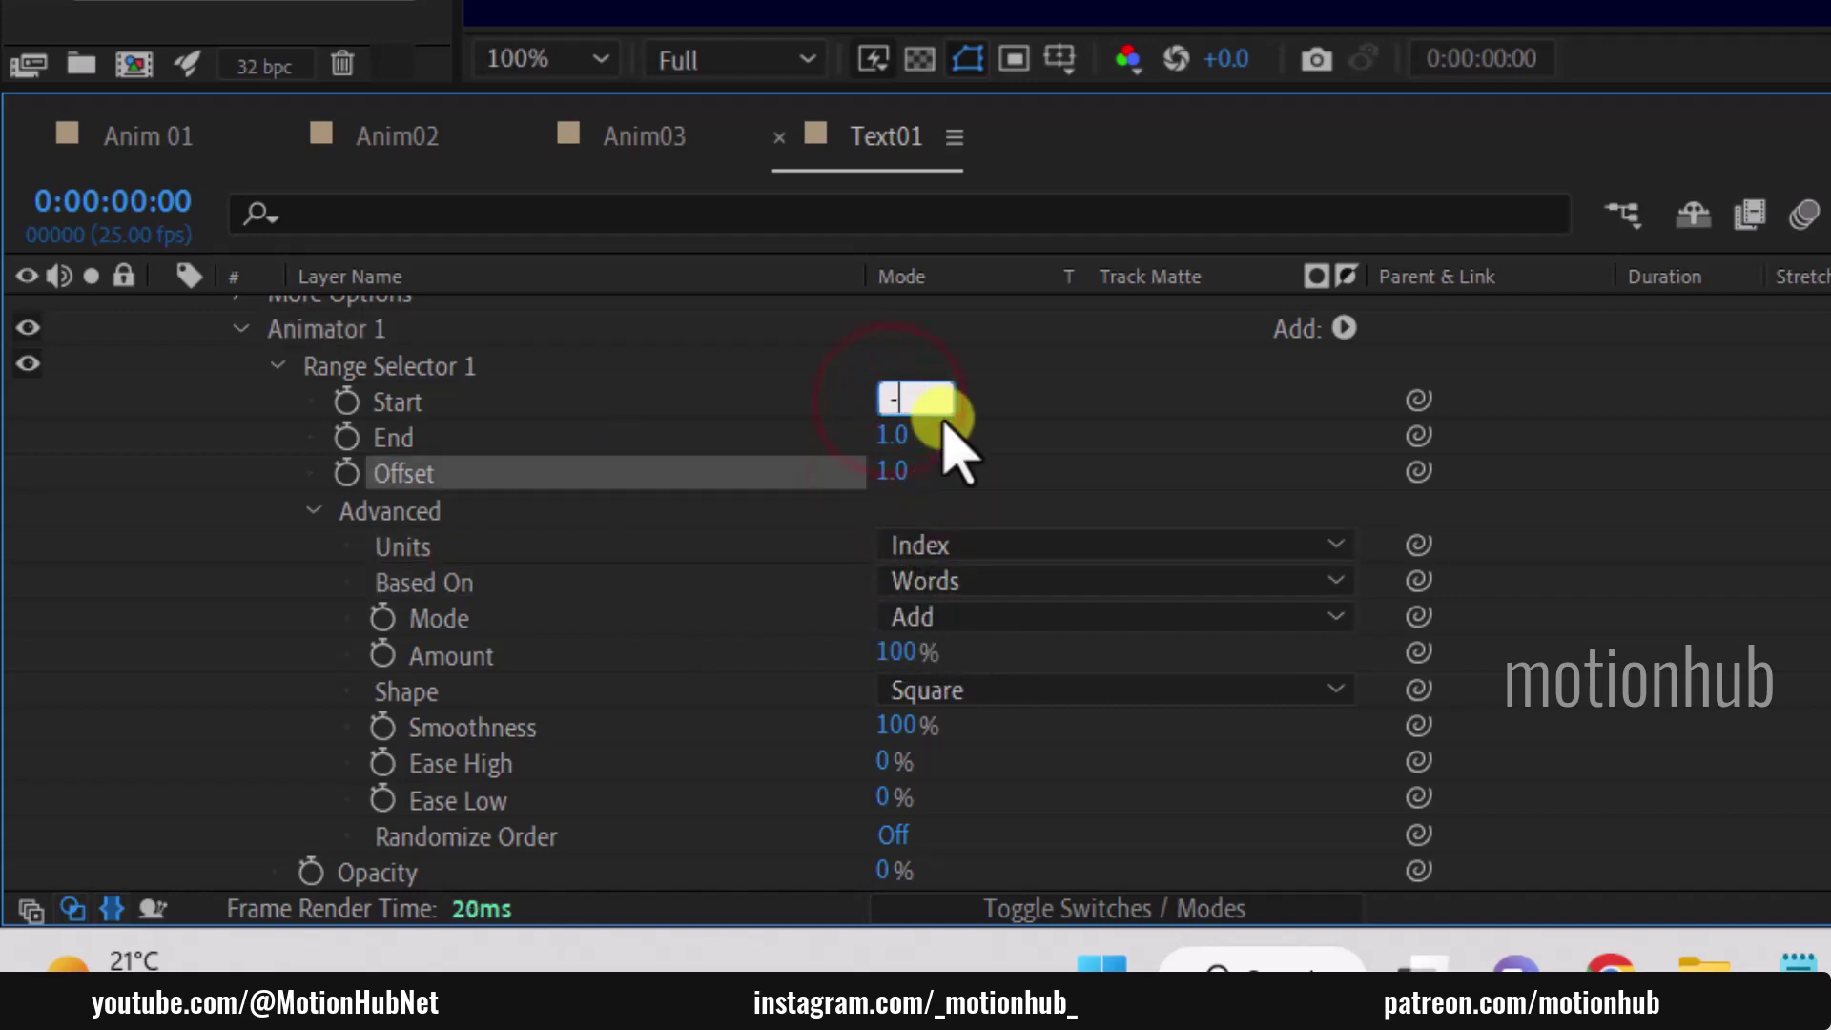
pyautogui.press('Return')
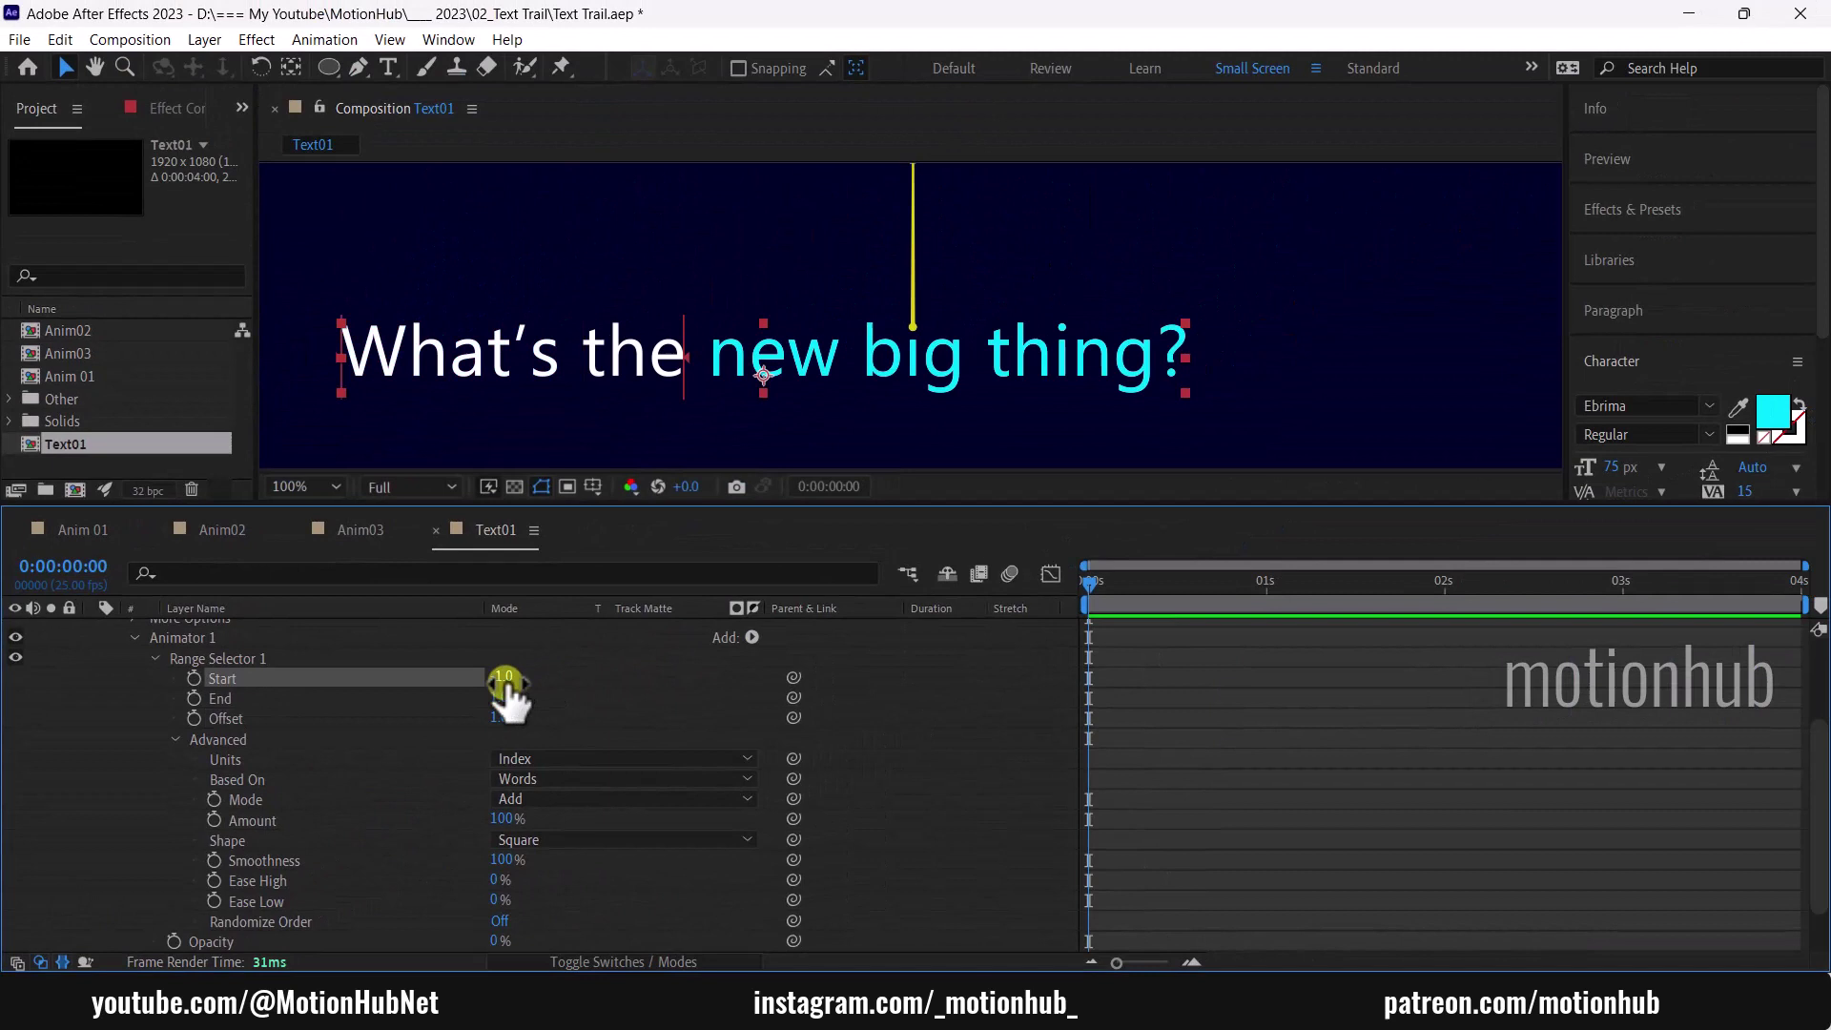
pyautogui.click(511, 690)
pyautogui.write('0')
pyautogui.click(506, 720)
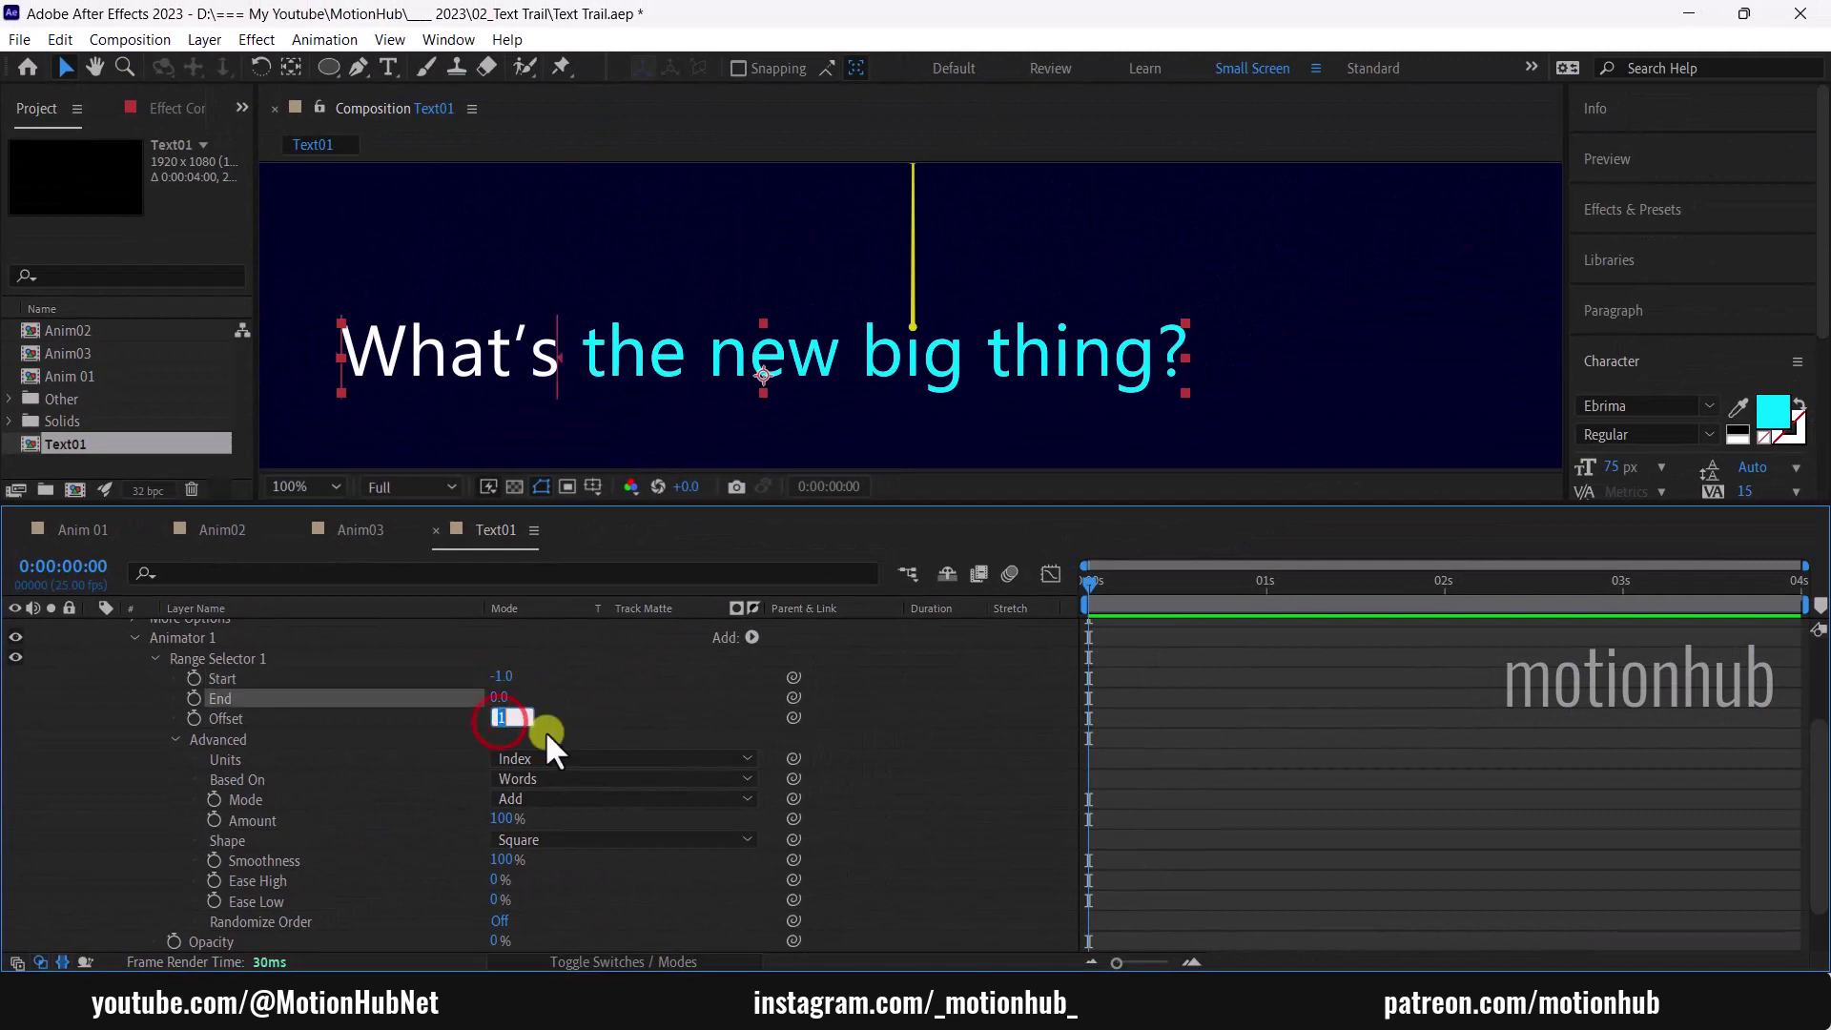
pyautogui.write('4')
pyautogui.press('Return')
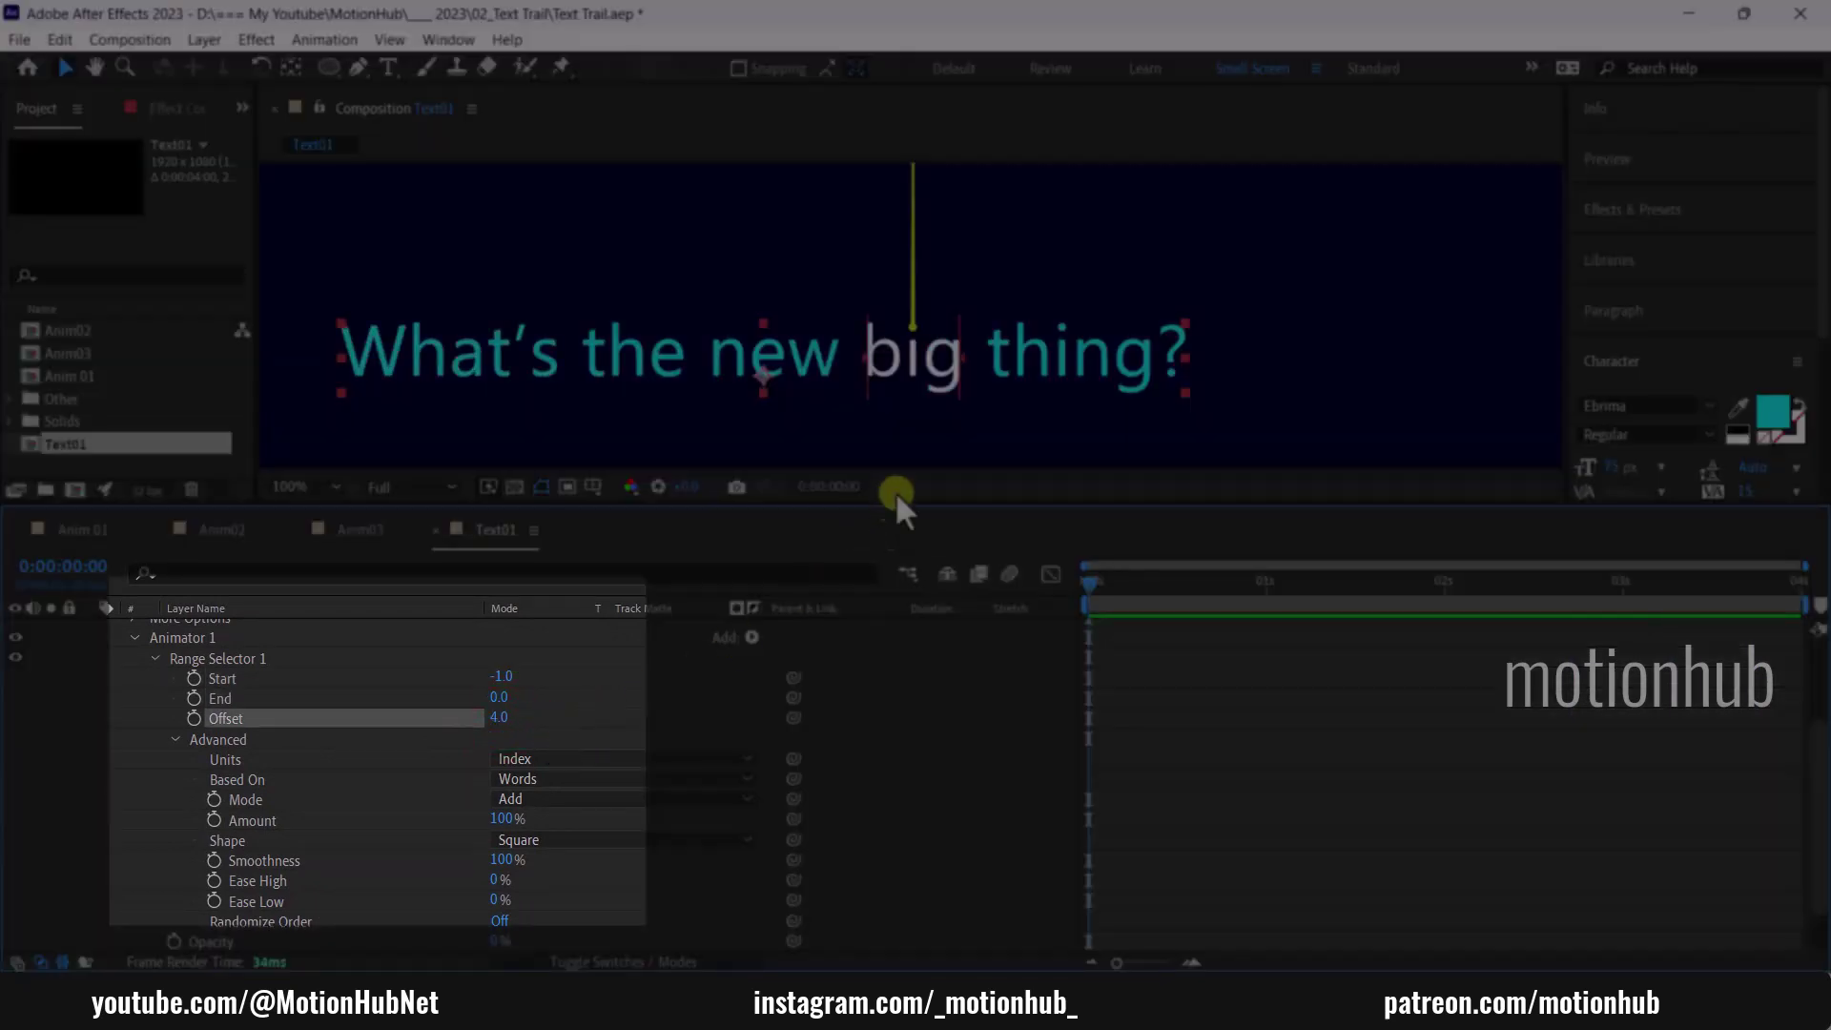
# Step: Set the range selector's Mode to Subtract, and collapse the cyan text layer's properties with that layer selected
pyautogui.click(557, 798)
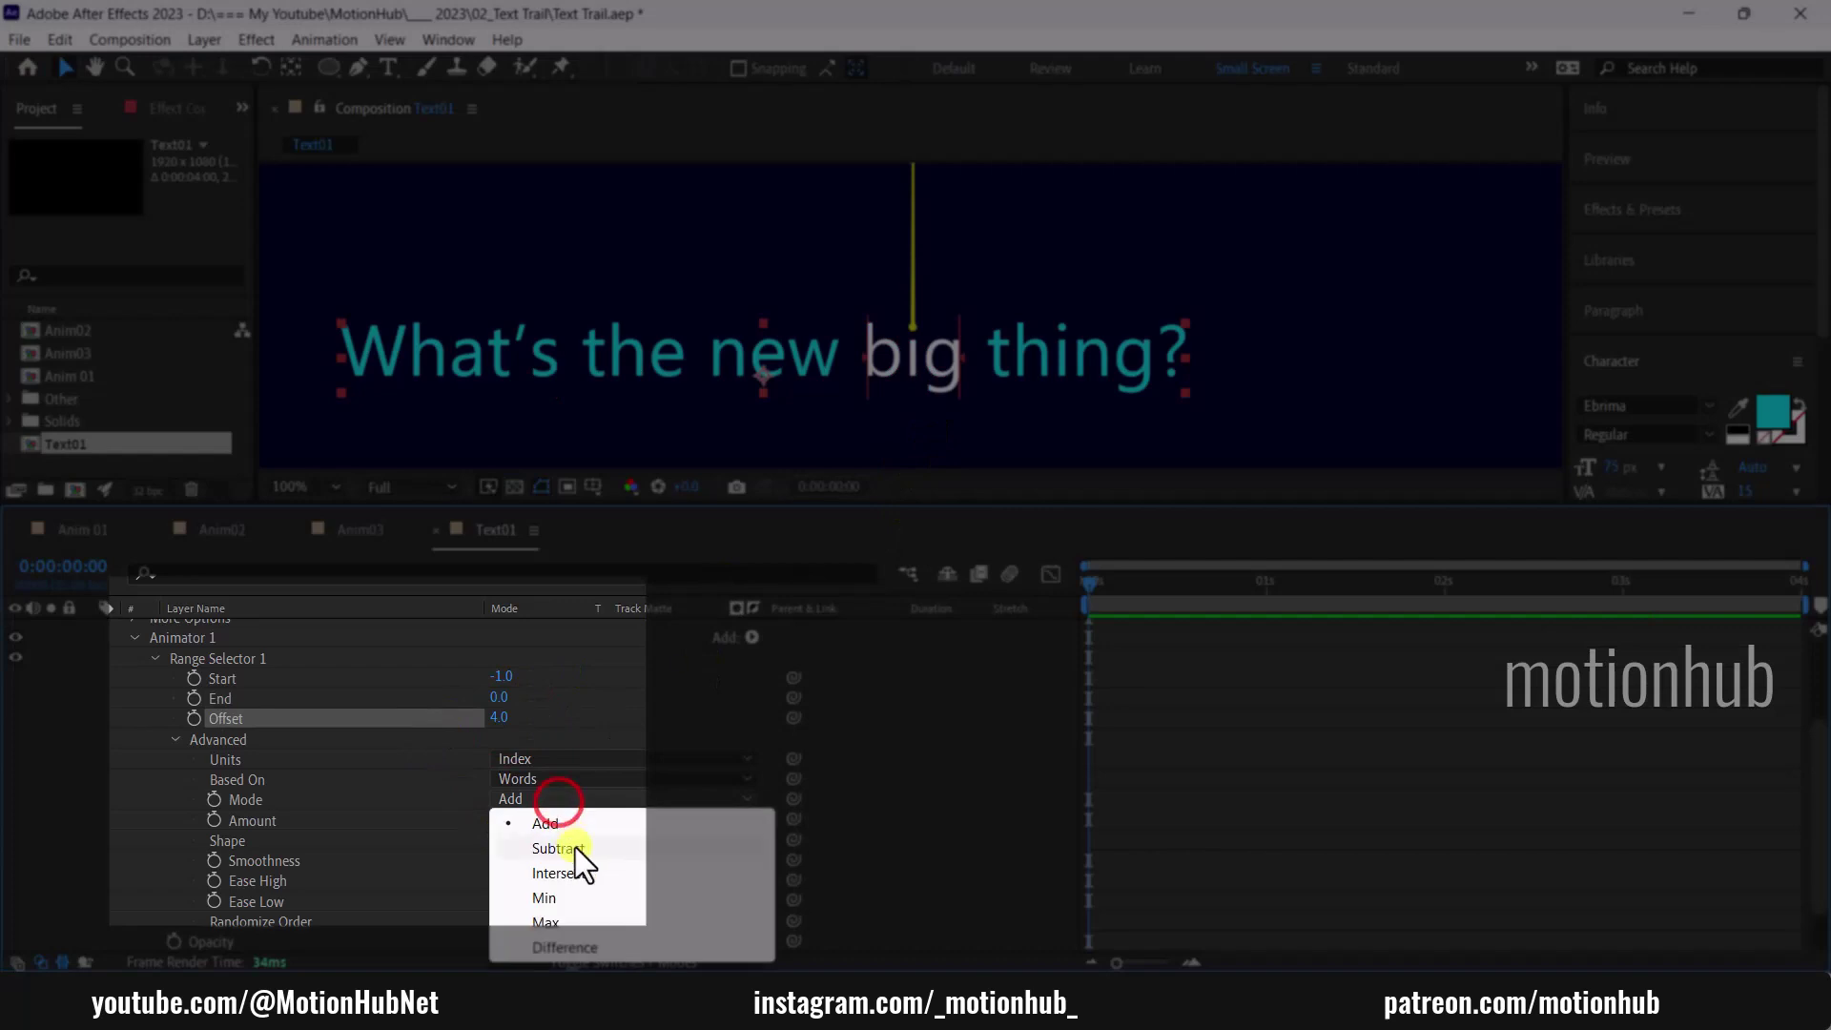
pyautogui.click(575, 848)
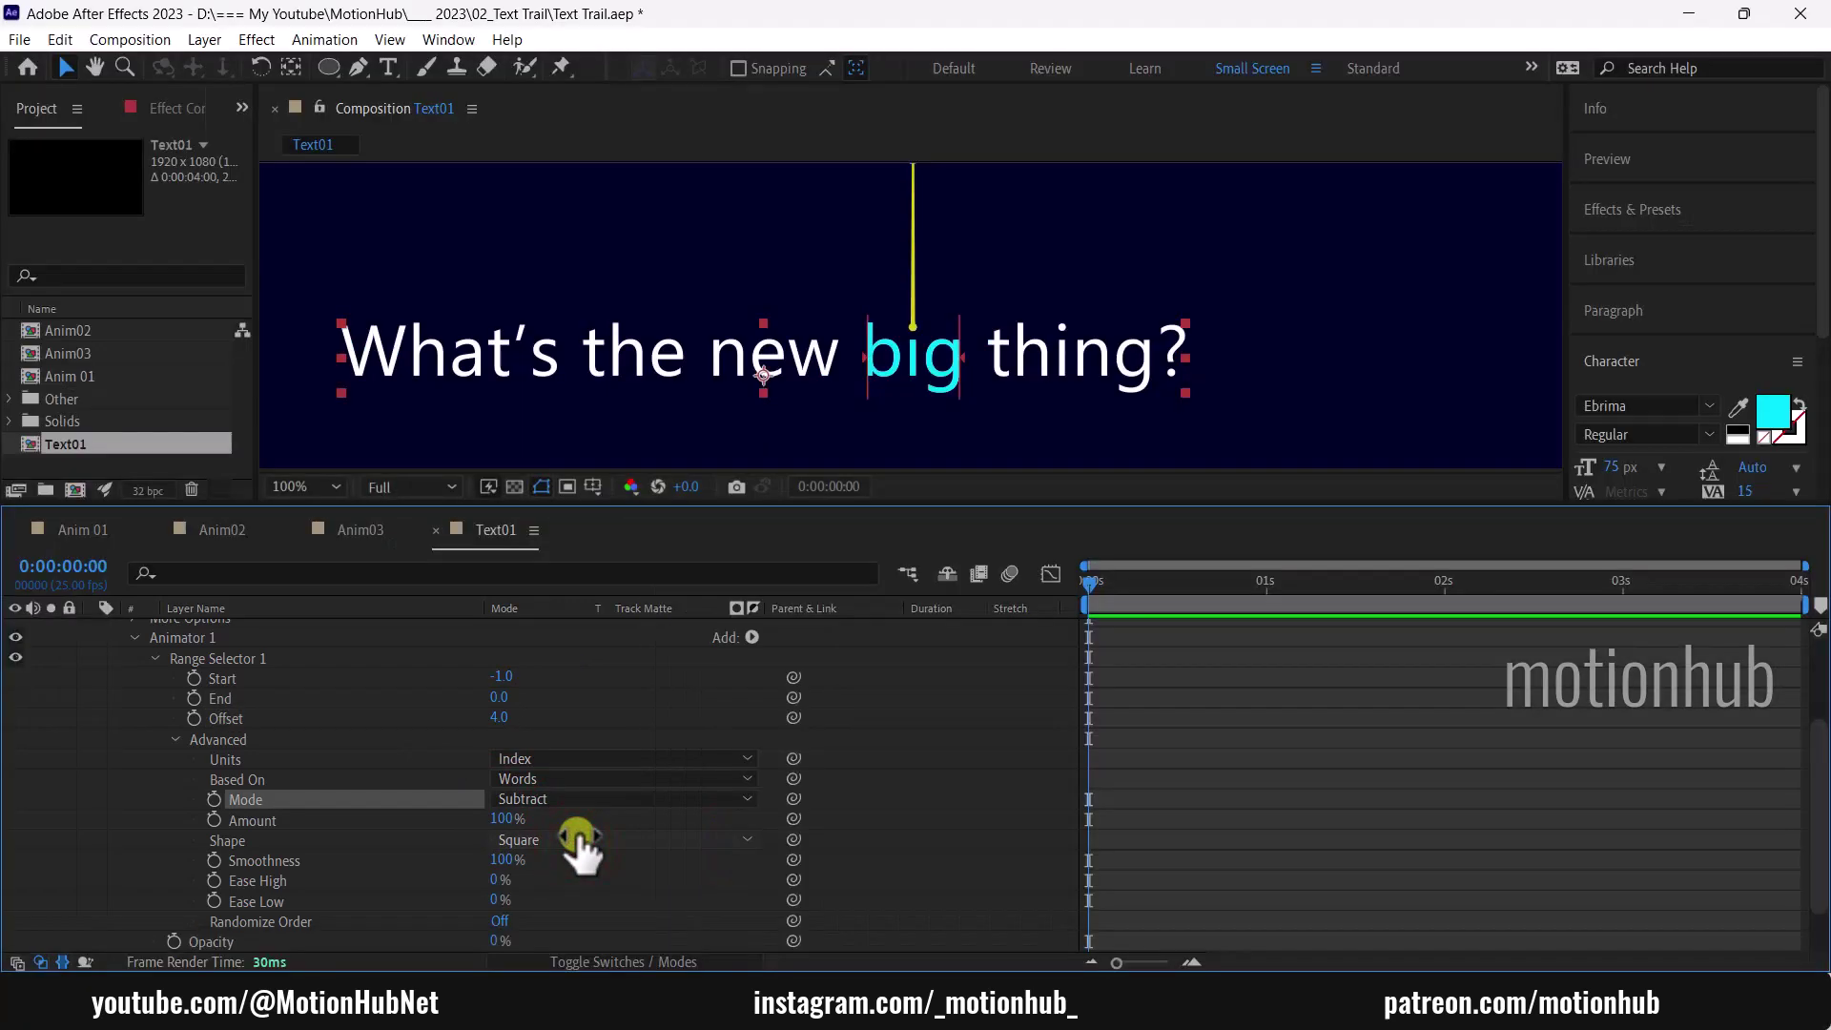
pyautogui.scroll(3, 89, 656)
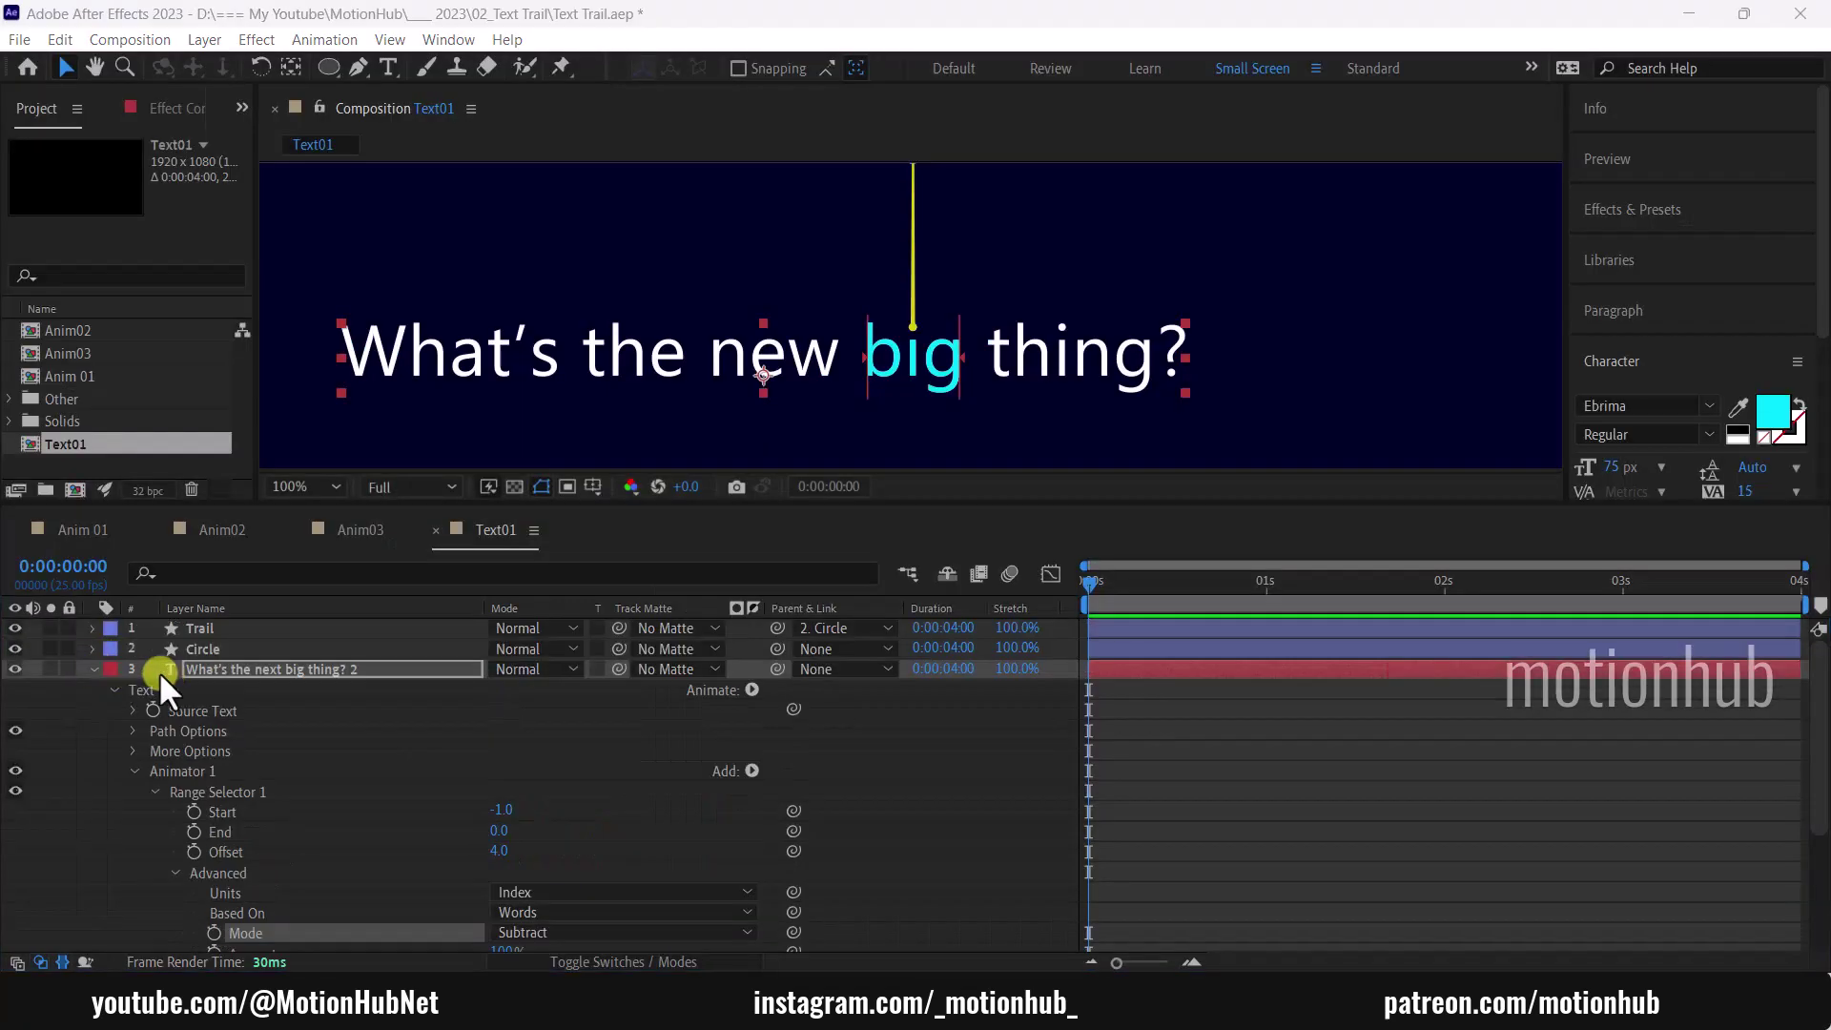
pyautogui.click(95, 669)
pyautogui.click(244, 671)
pyautogui.click(321, 665)
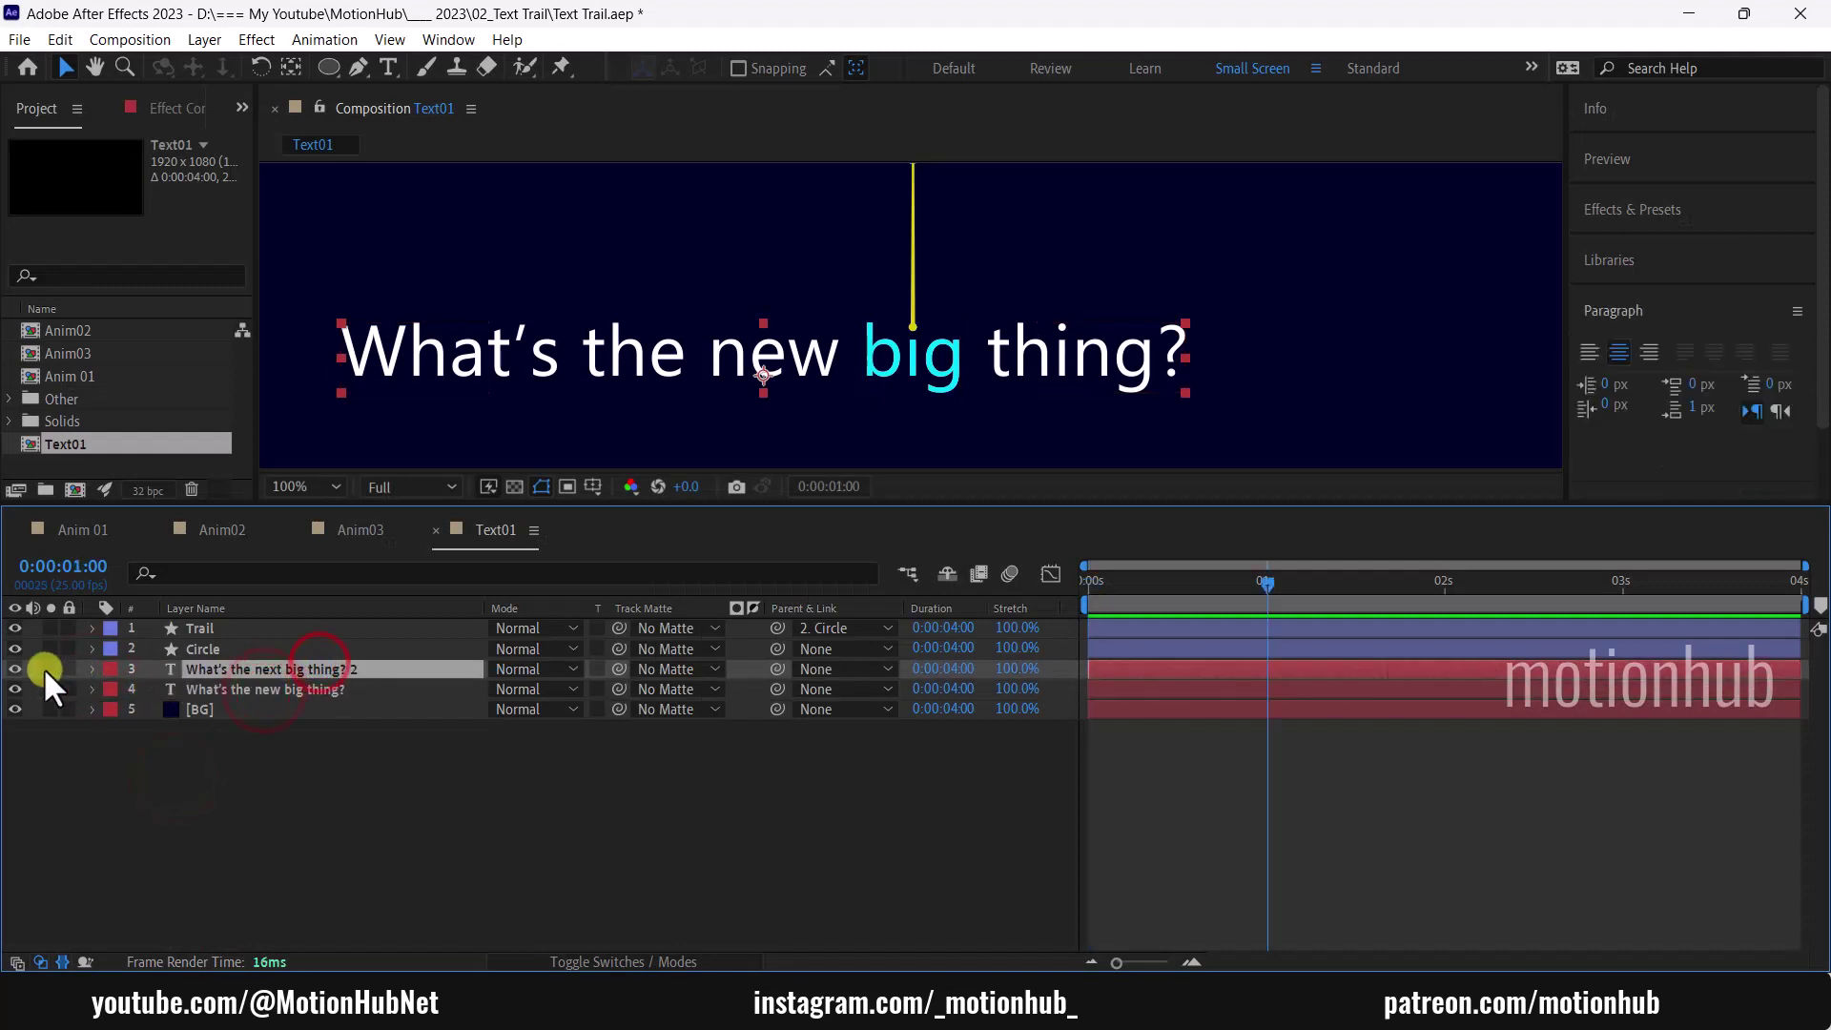
# Step: Hide the Trail, Circle and cyan duplicate text layers, and select the white text layer
pyautogui.moveTo(16, 668); pyautogui.dragTo(16, 629)
pyautogui.click(290, 780)
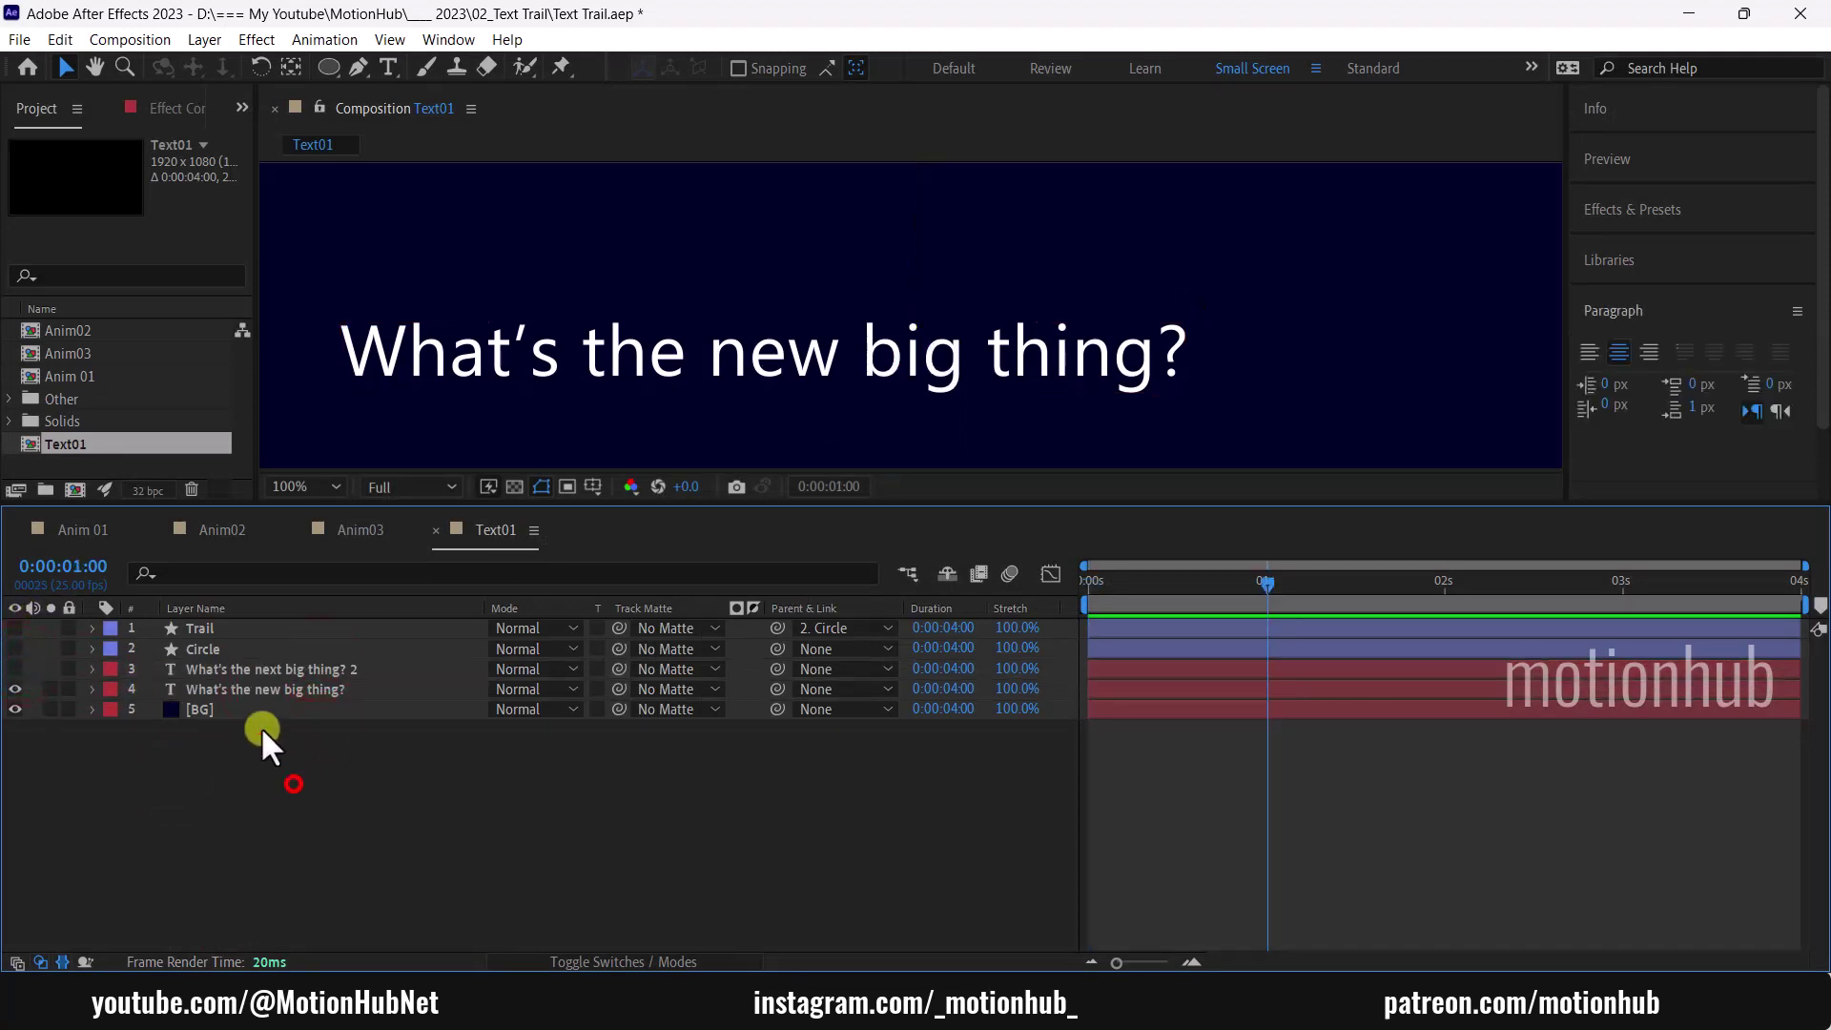
pyautogui.click(302, 705)
pyautogui.click(321, 686)
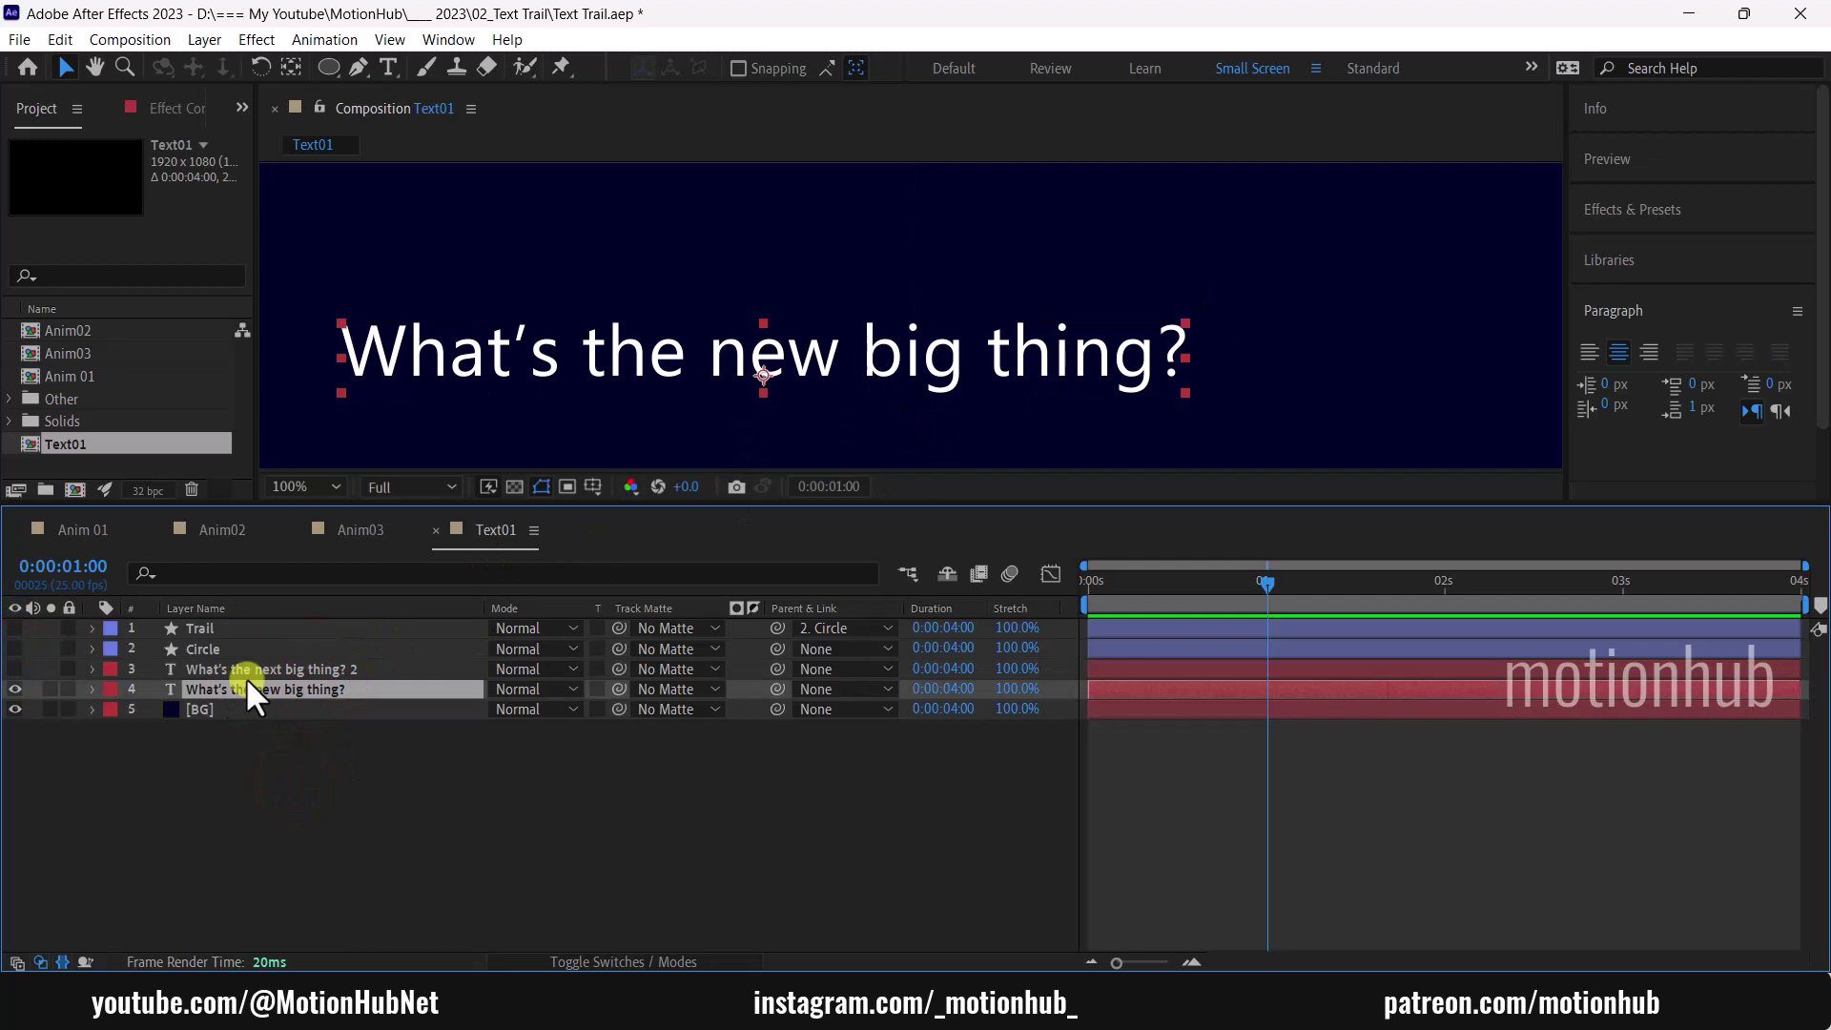
# Step: Add an Opacity text animator to the white text layer and set its opacity to 0%
pyautogui.moveTo(878, 505); pyautogui.dragTo(878, 549)
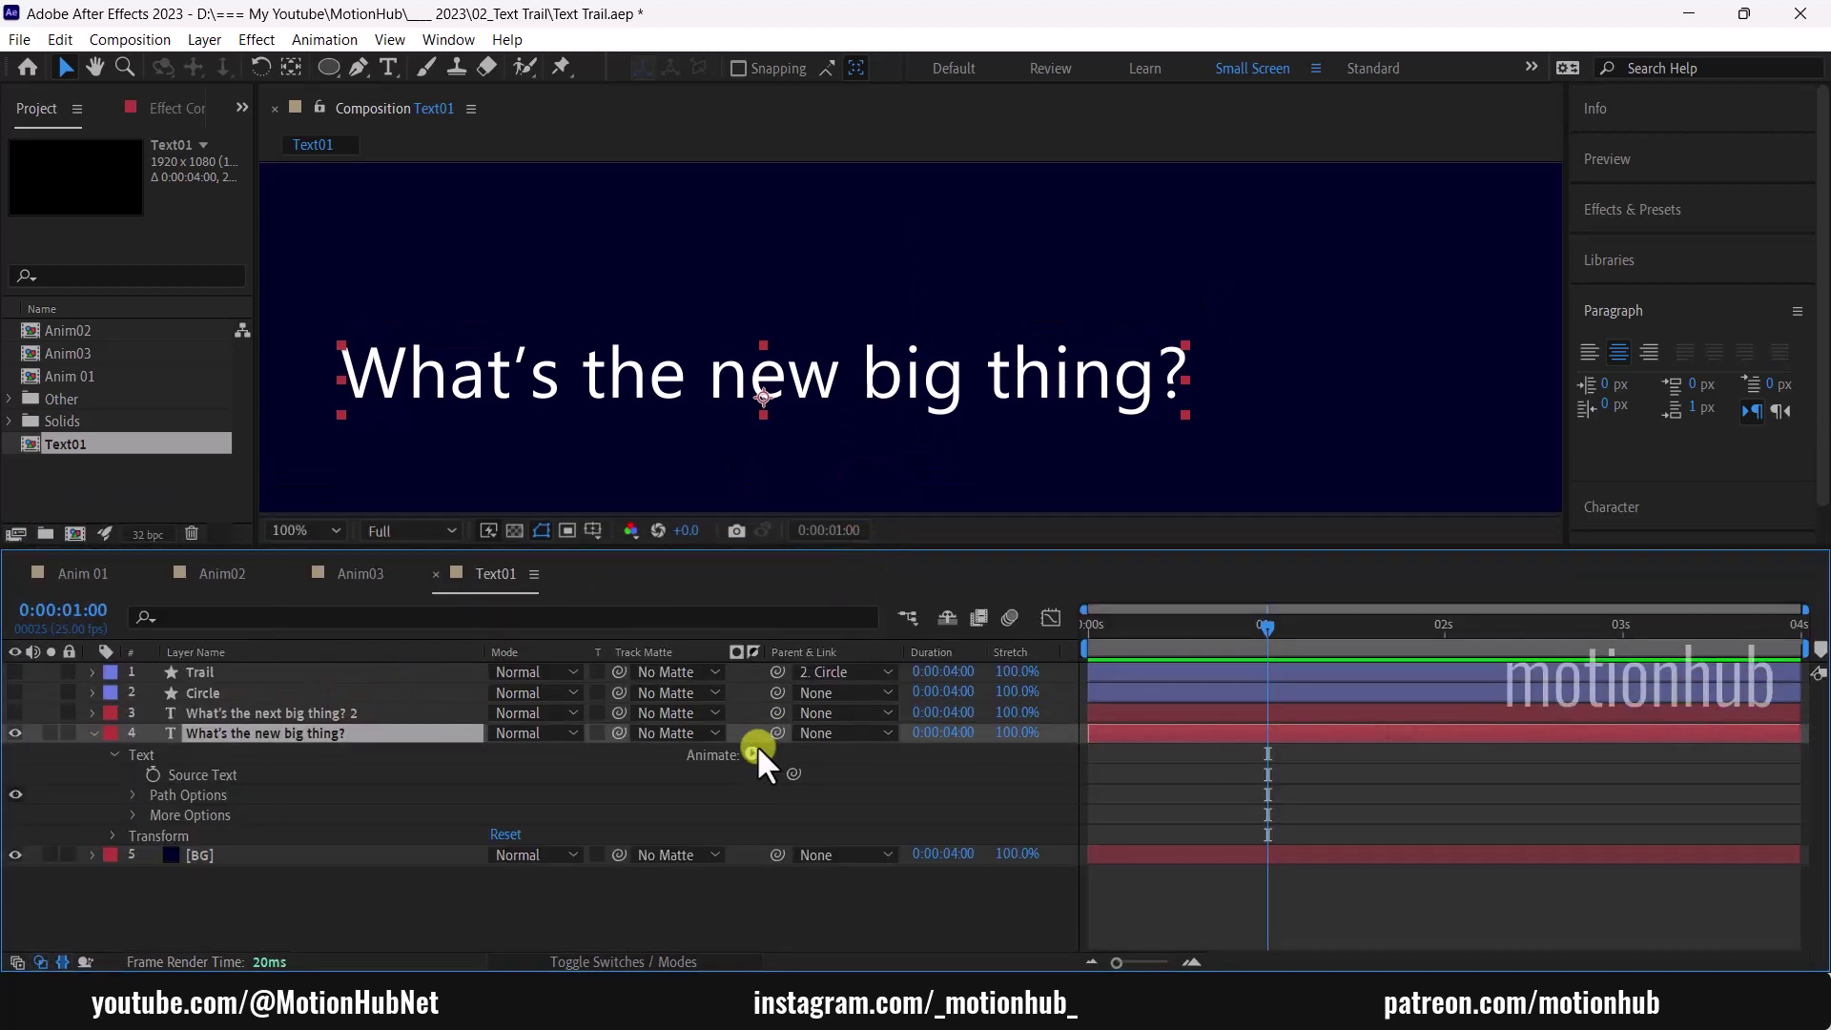
pyautogui.click(754, 749)
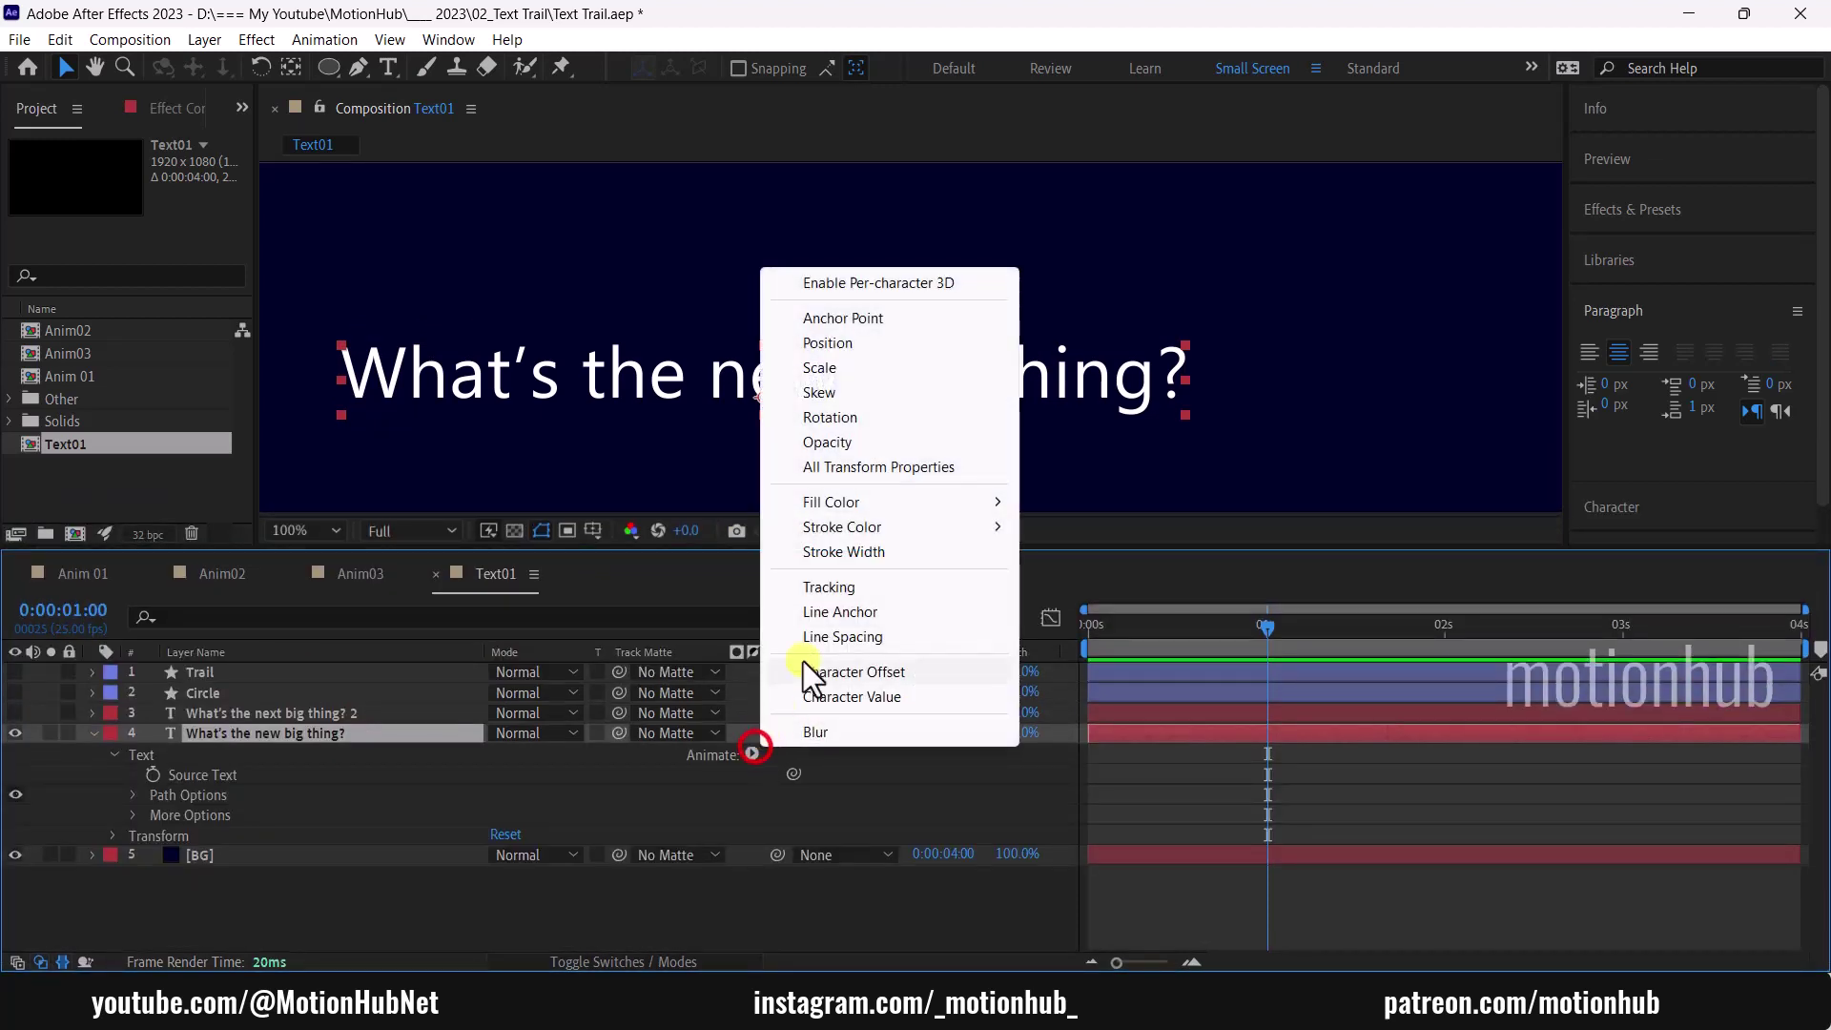
pyautogui.click(890, 440)
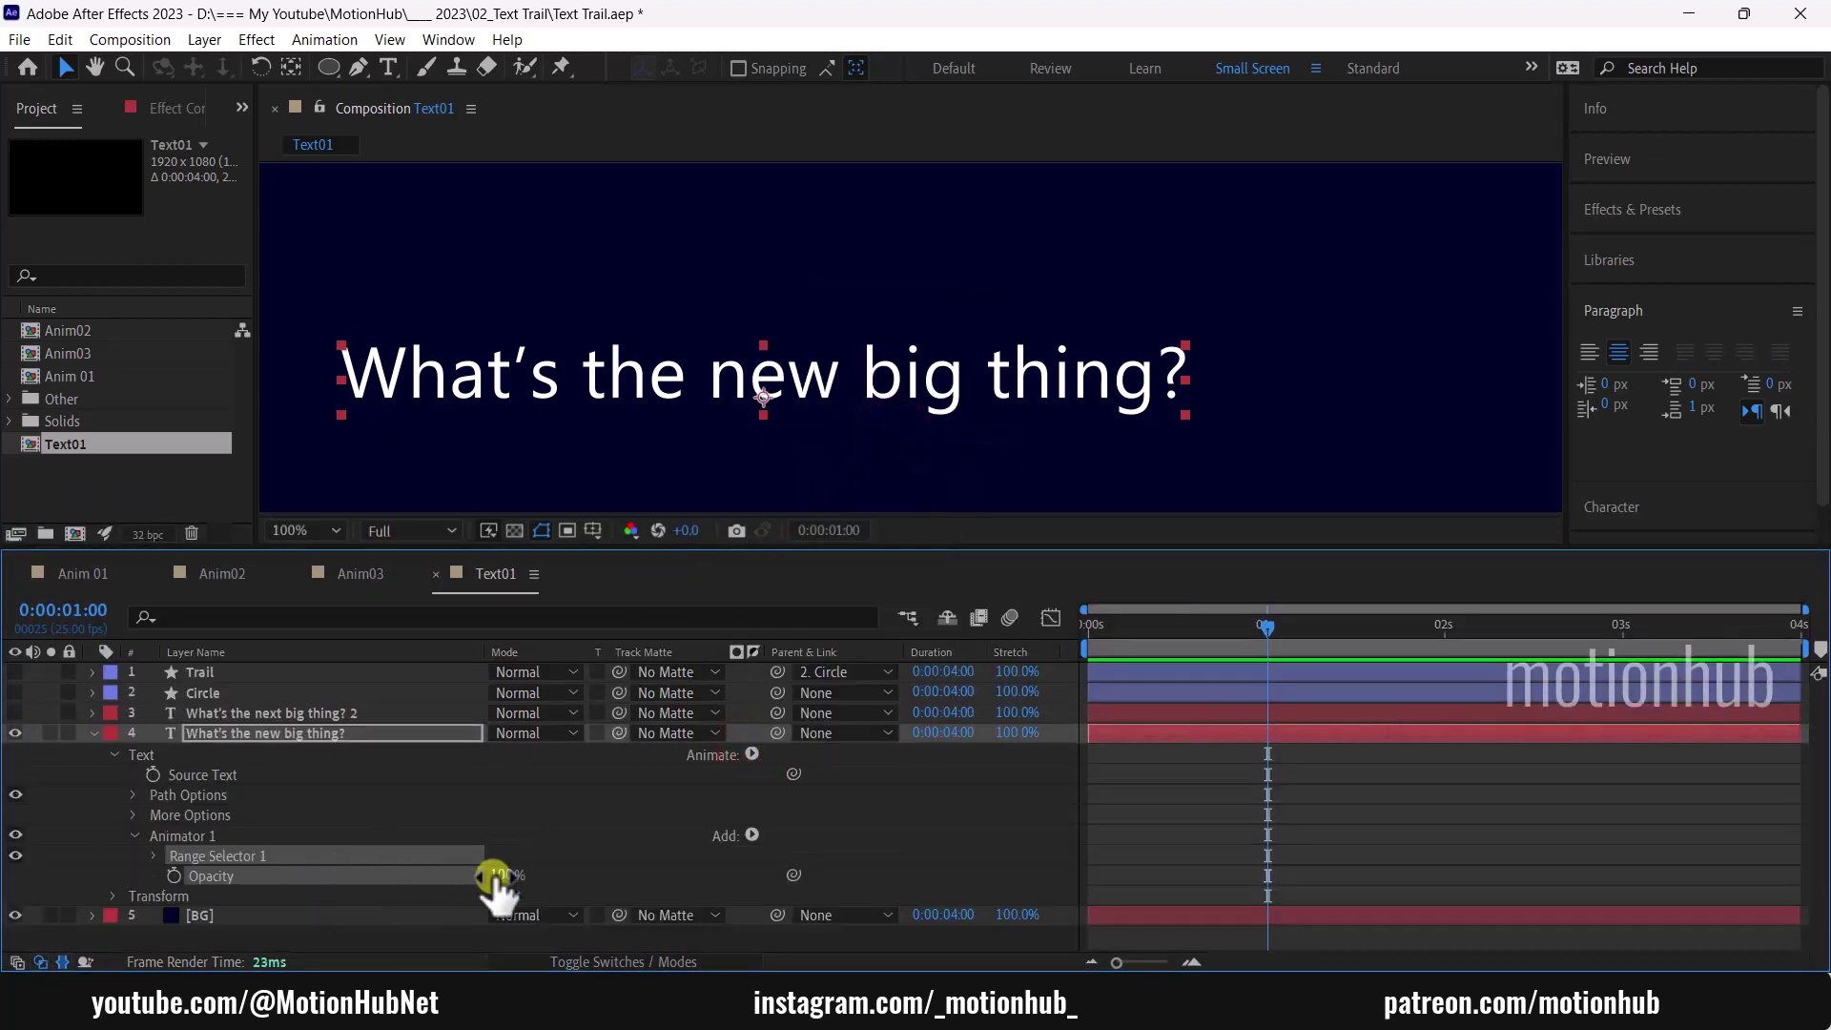
pyautogui.moveTo(493, 874); pyautogui.dragTo(283, 883)
# Step: Add a Position property to the white text's Animator 1 and set it to 0, 71
pyautogui.click(232, 837)
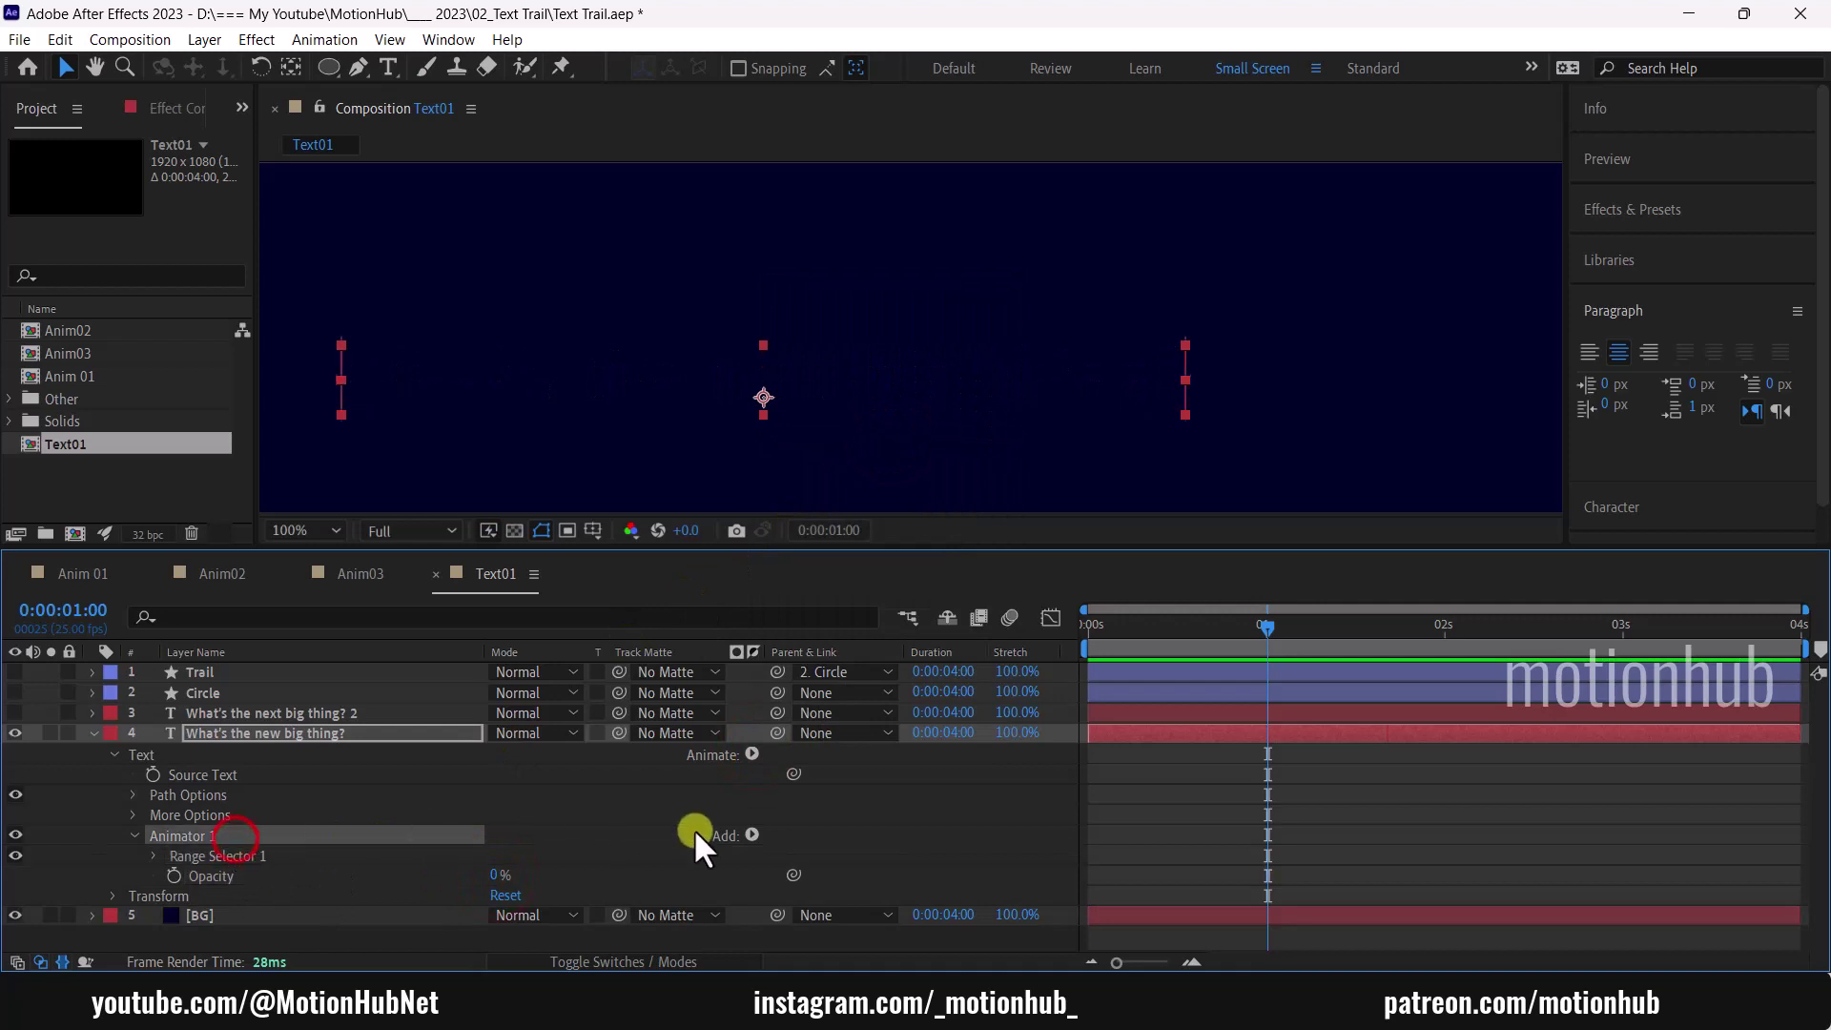
pyautogui.click(754, 835)
pyautogui.moveTo(862, 840)
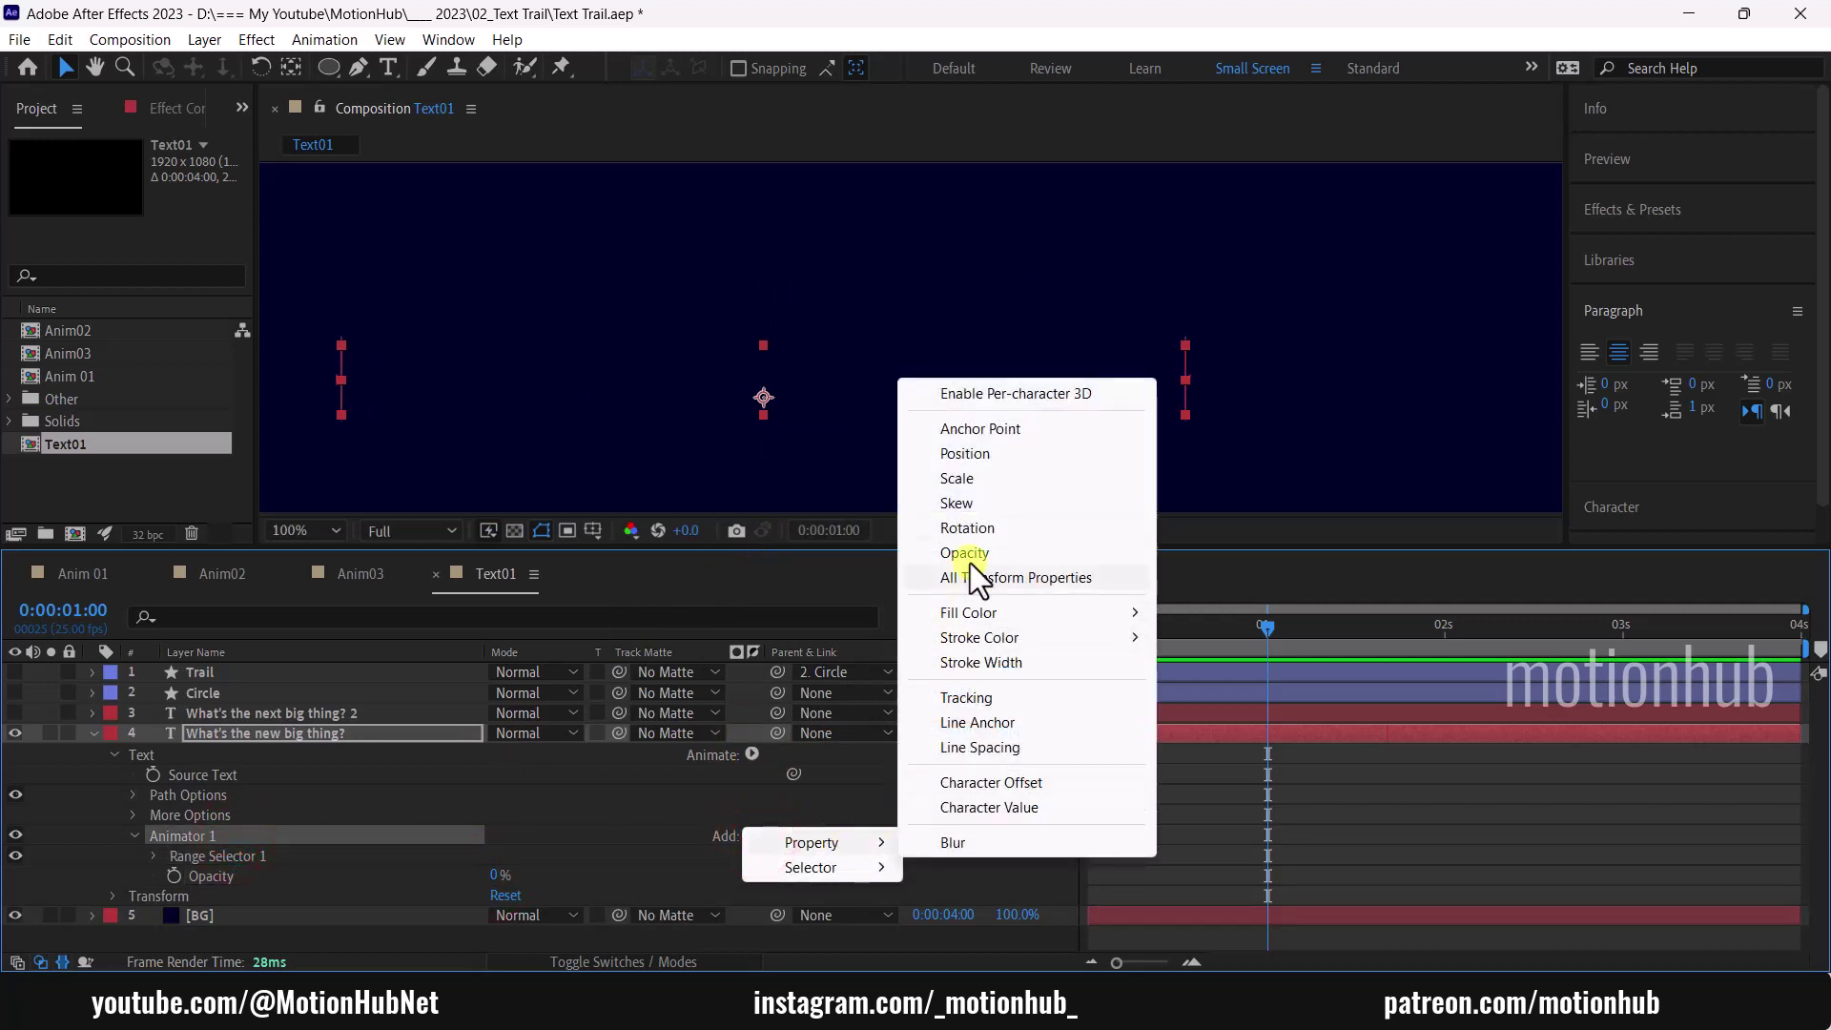
pyautogui.click(1030, 460)
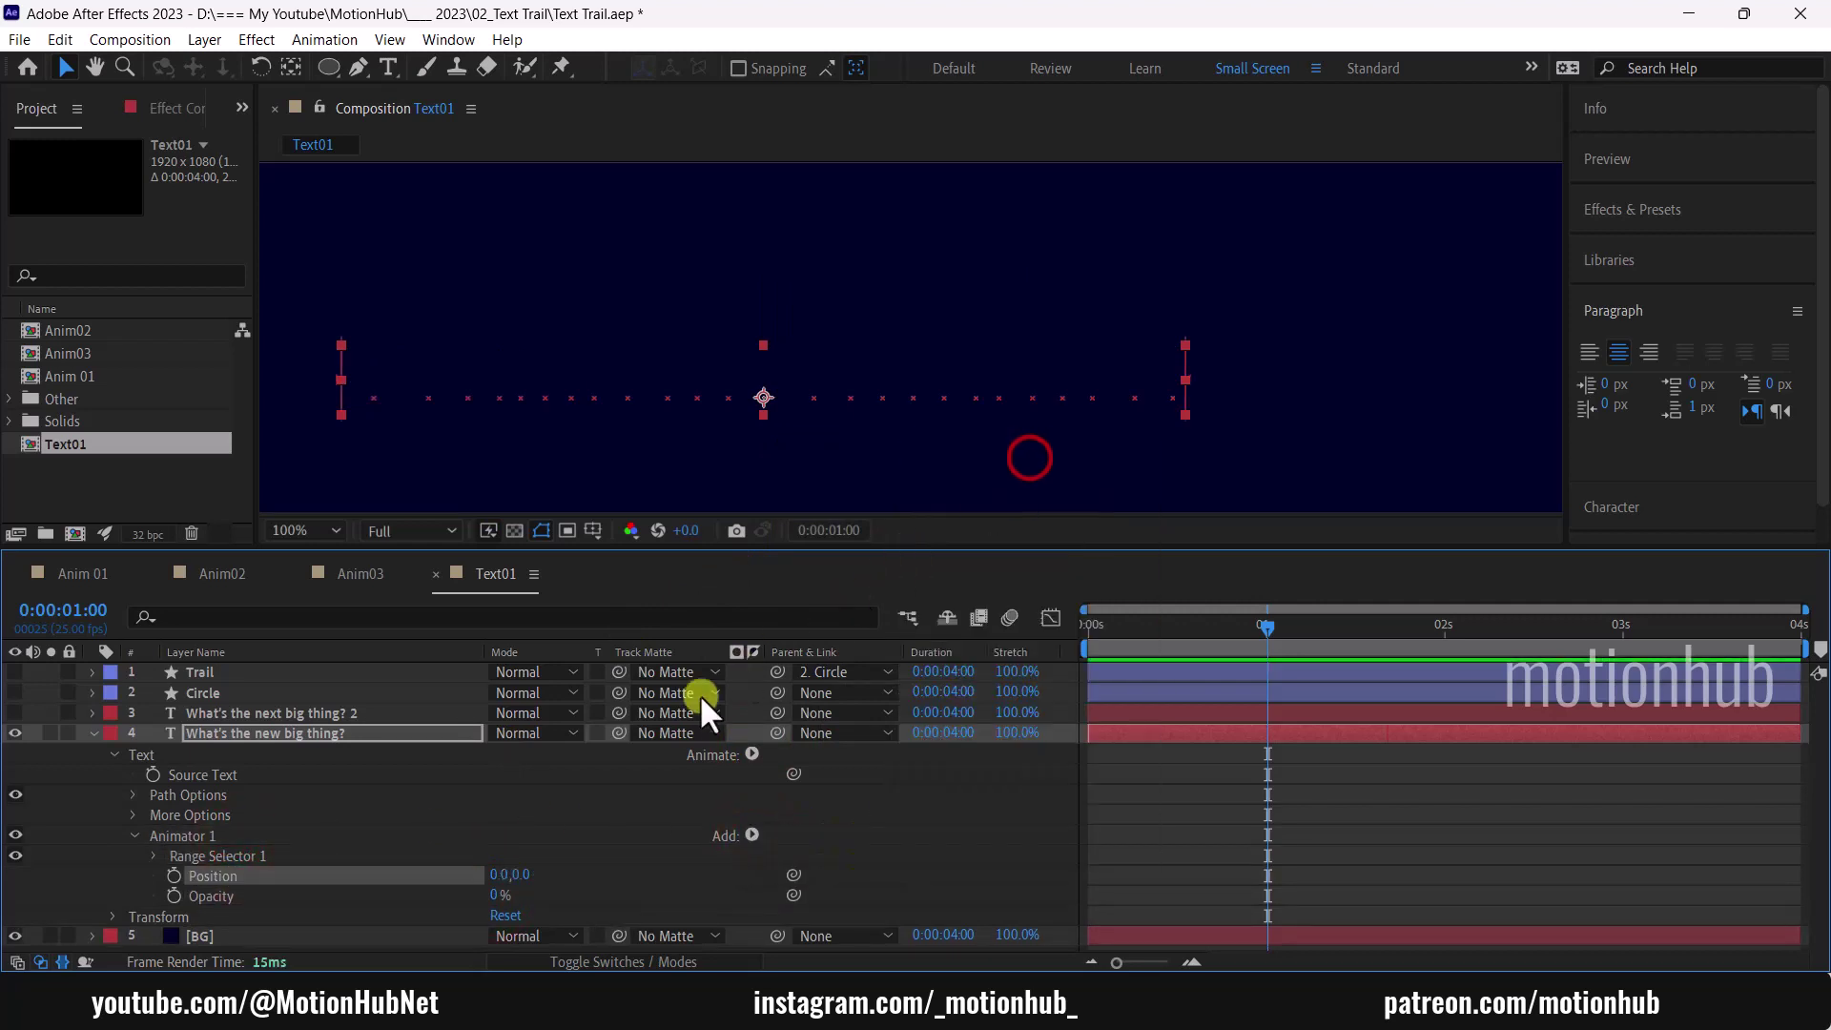
pyautogui.click(523, 876)
pyautogui.write('71')
pyautogui.press('Return')
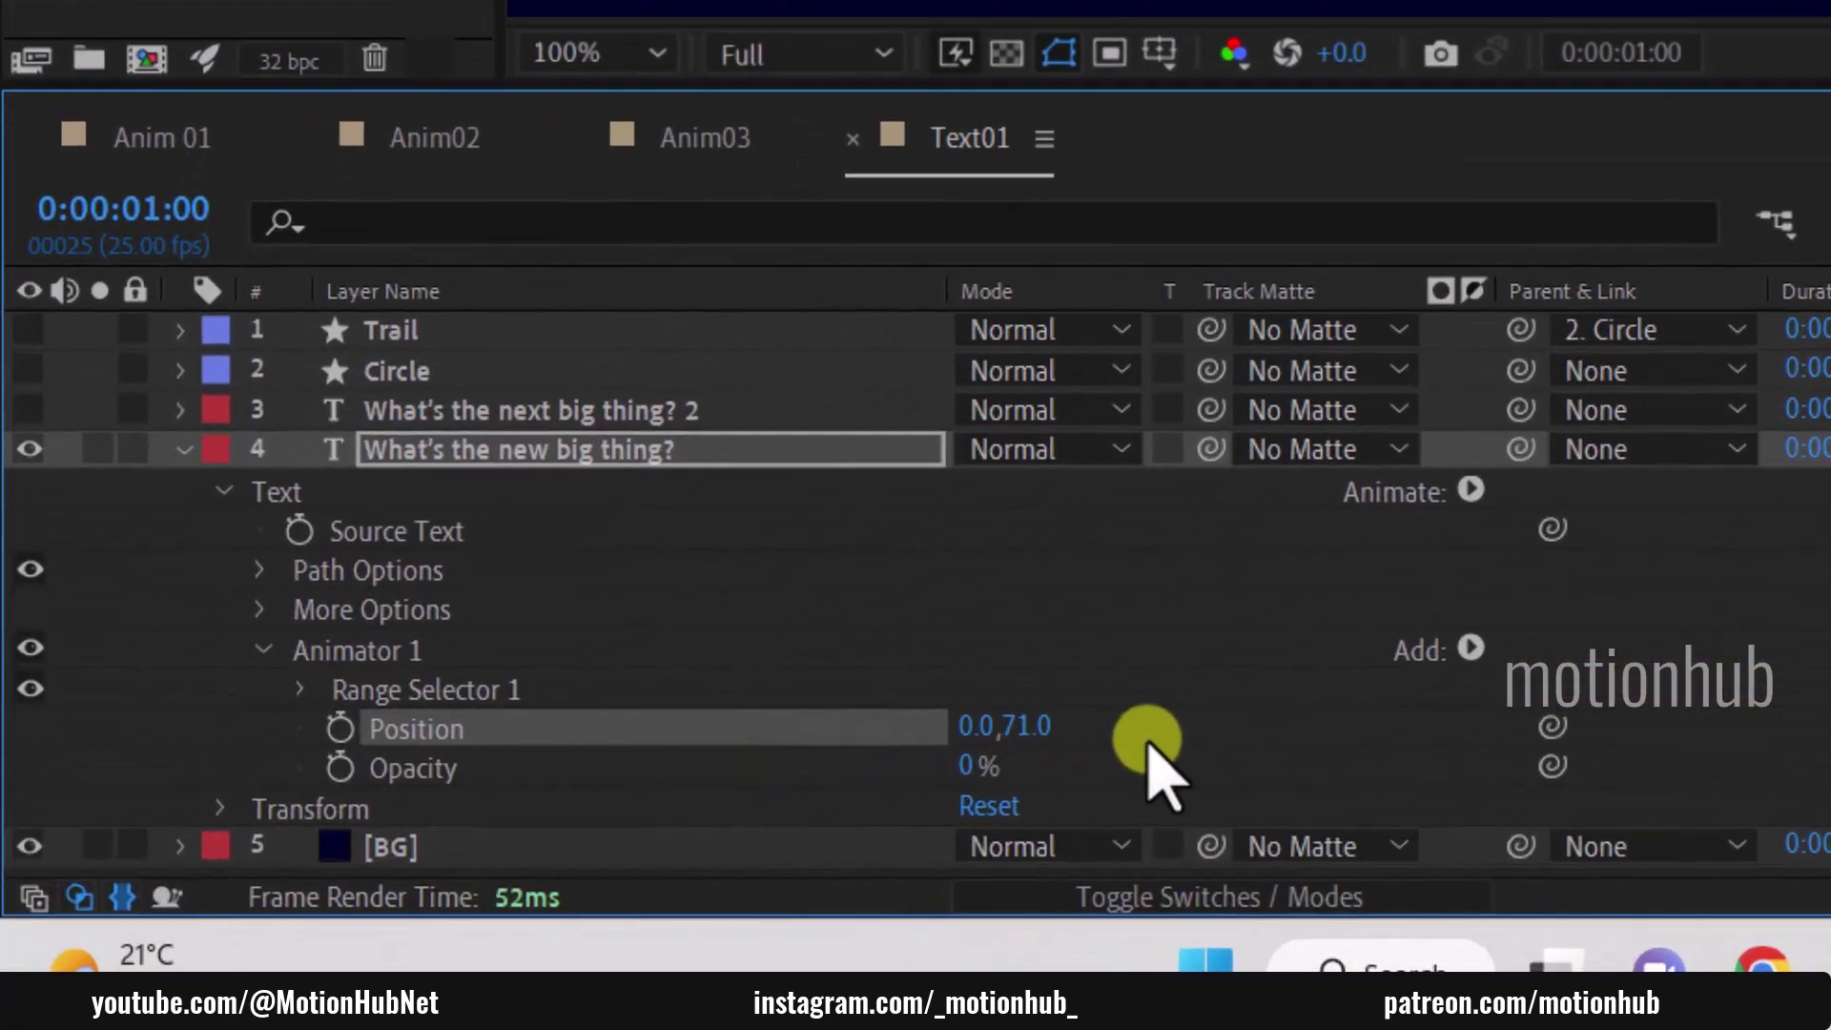
# Step: In the advanced options of the white text's Range Selector 1, set Based On to Words
pyautogui.click(429, 689)
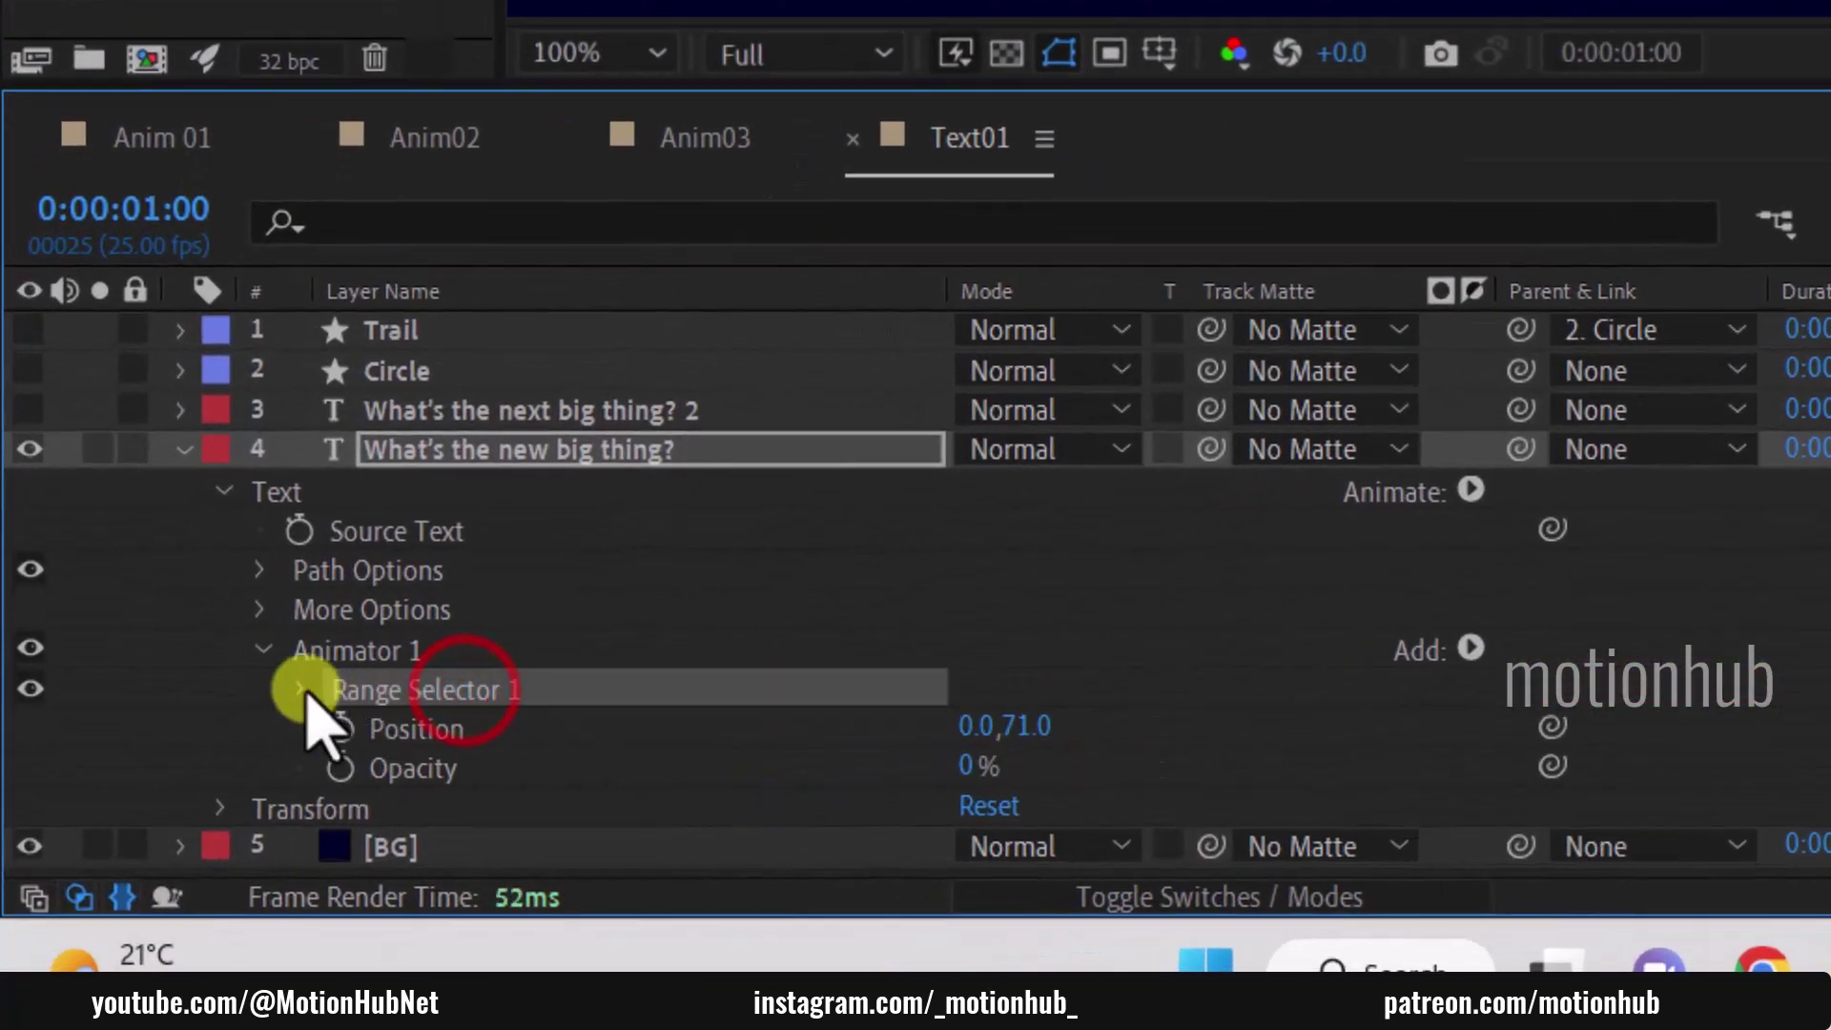
pyautogui.click(304, 688)
pyautogui.scroll(-3, 419, 782)
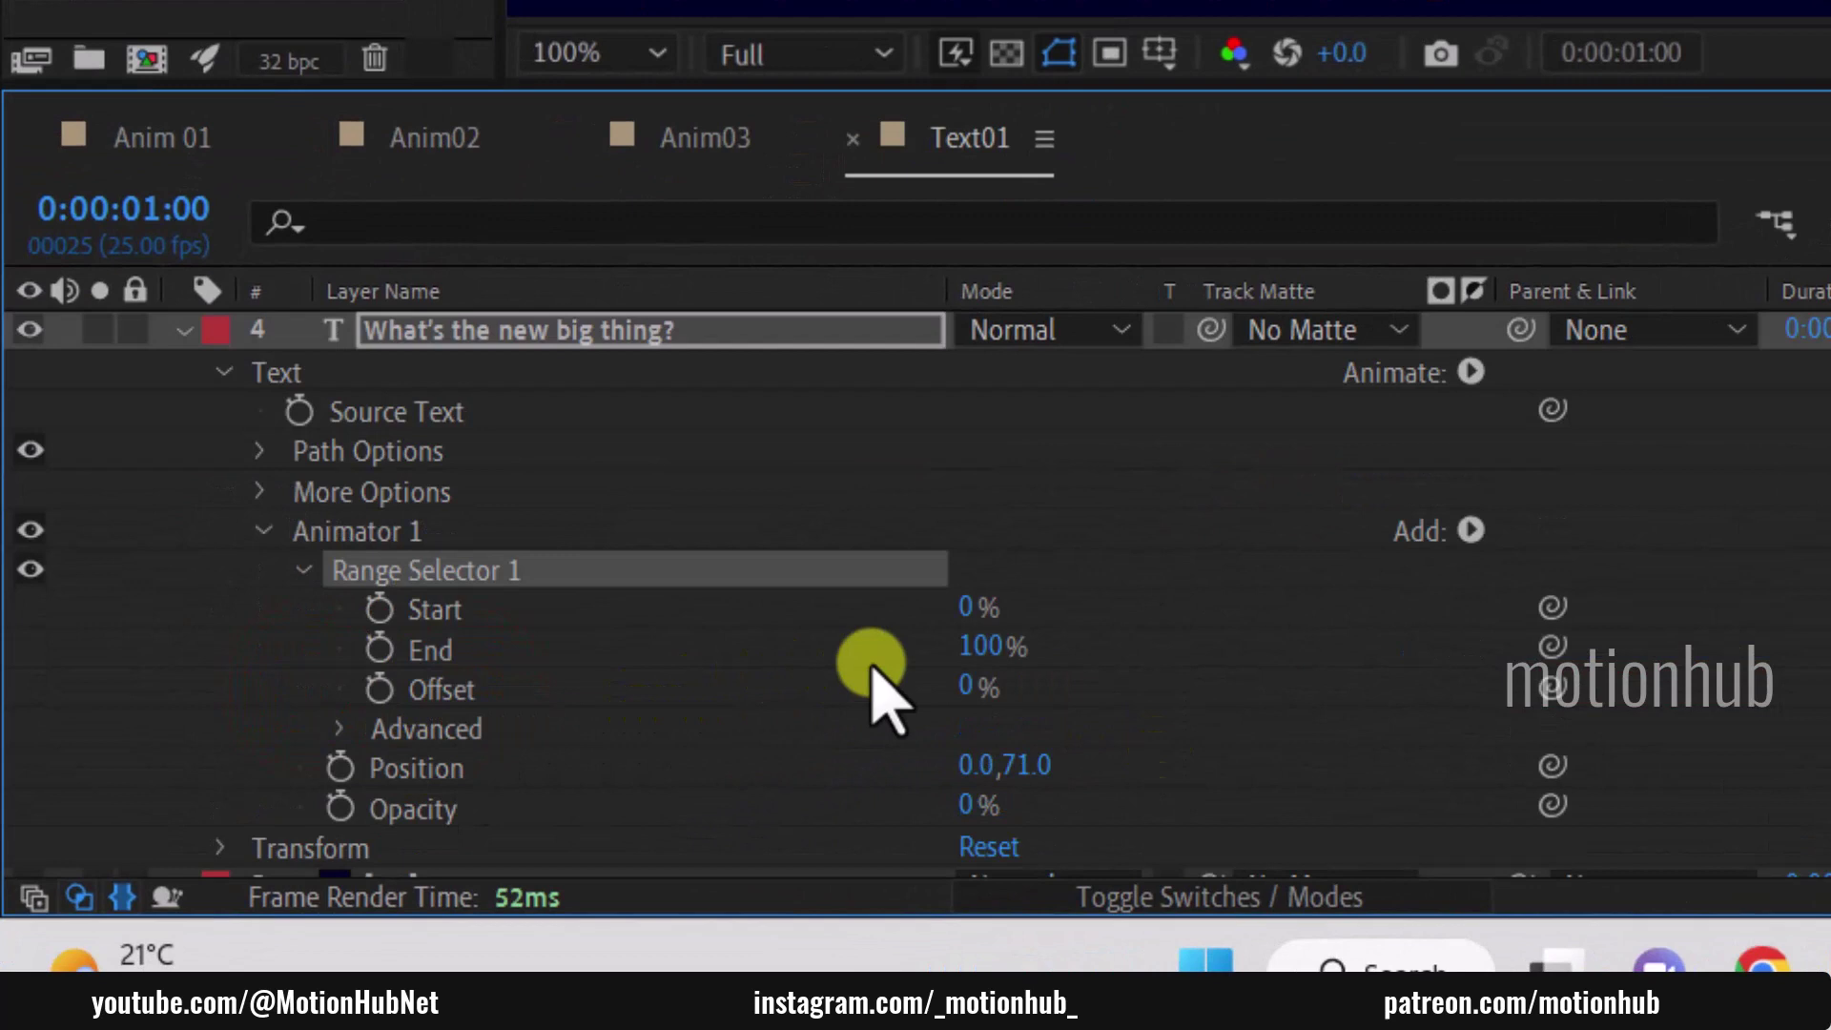
pyautogui.click(339, 728)
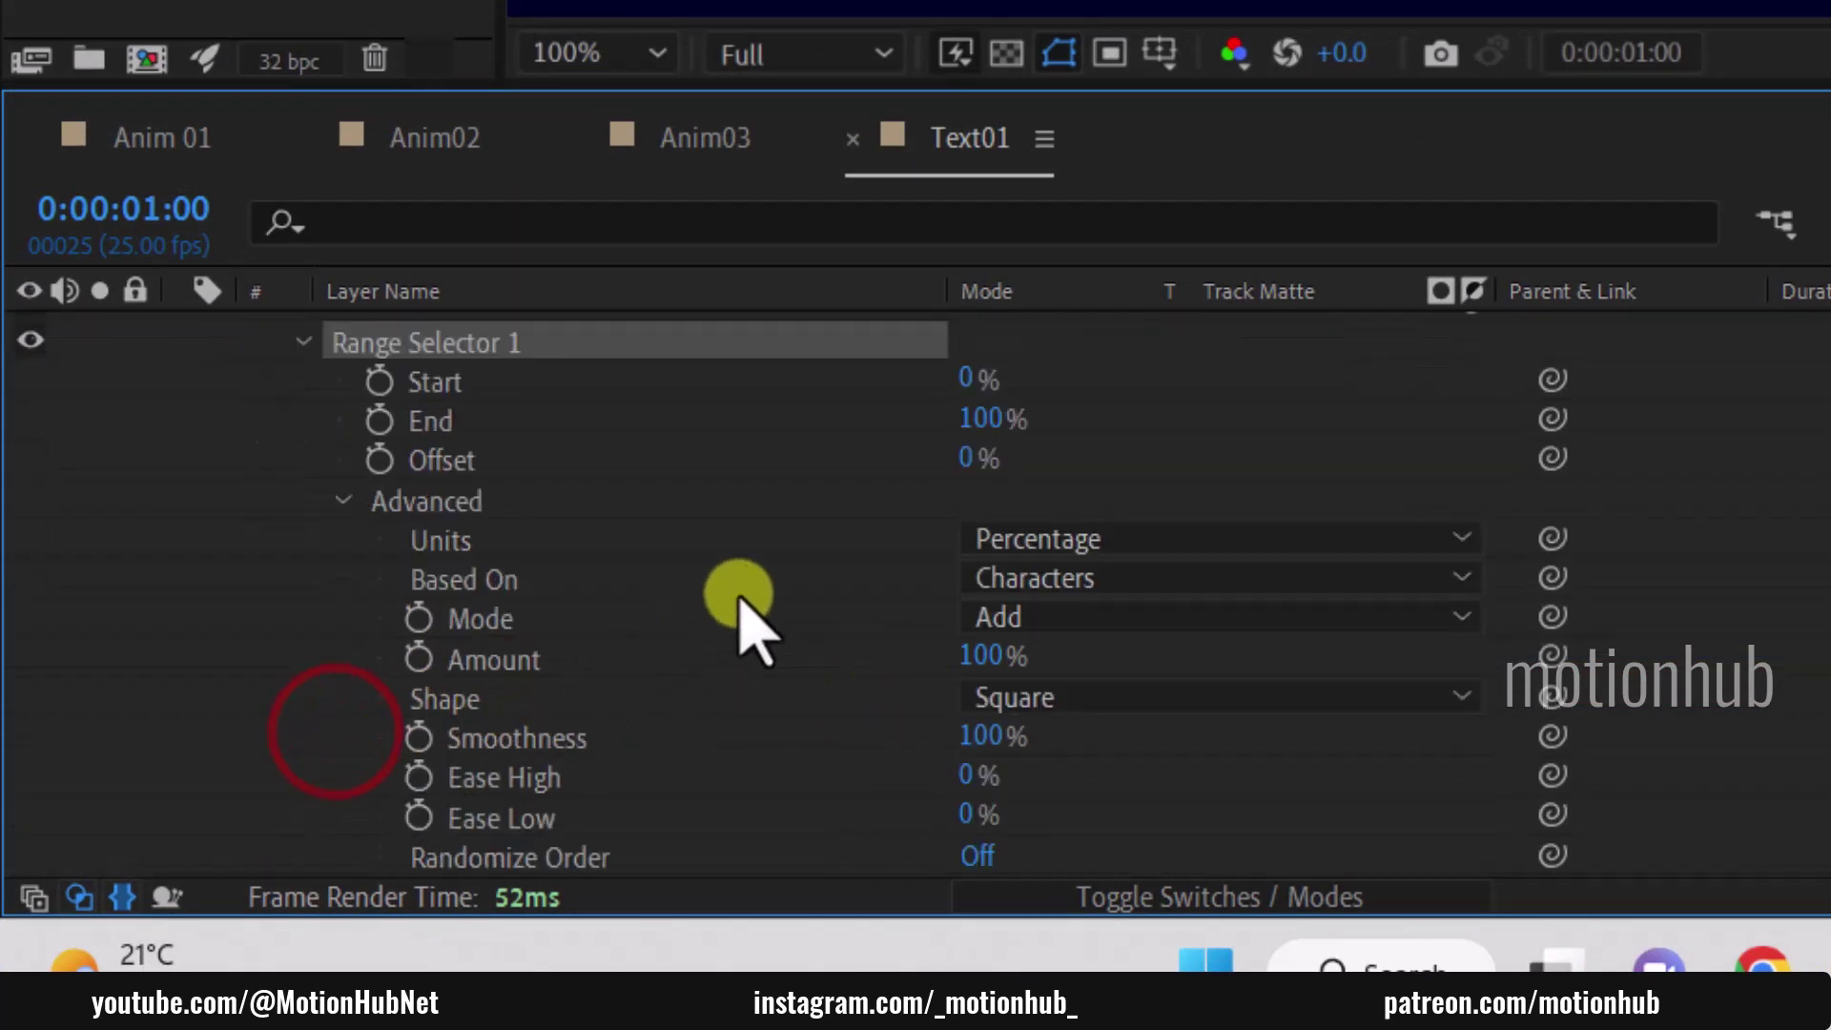
pyautogui.click(1097, 578)
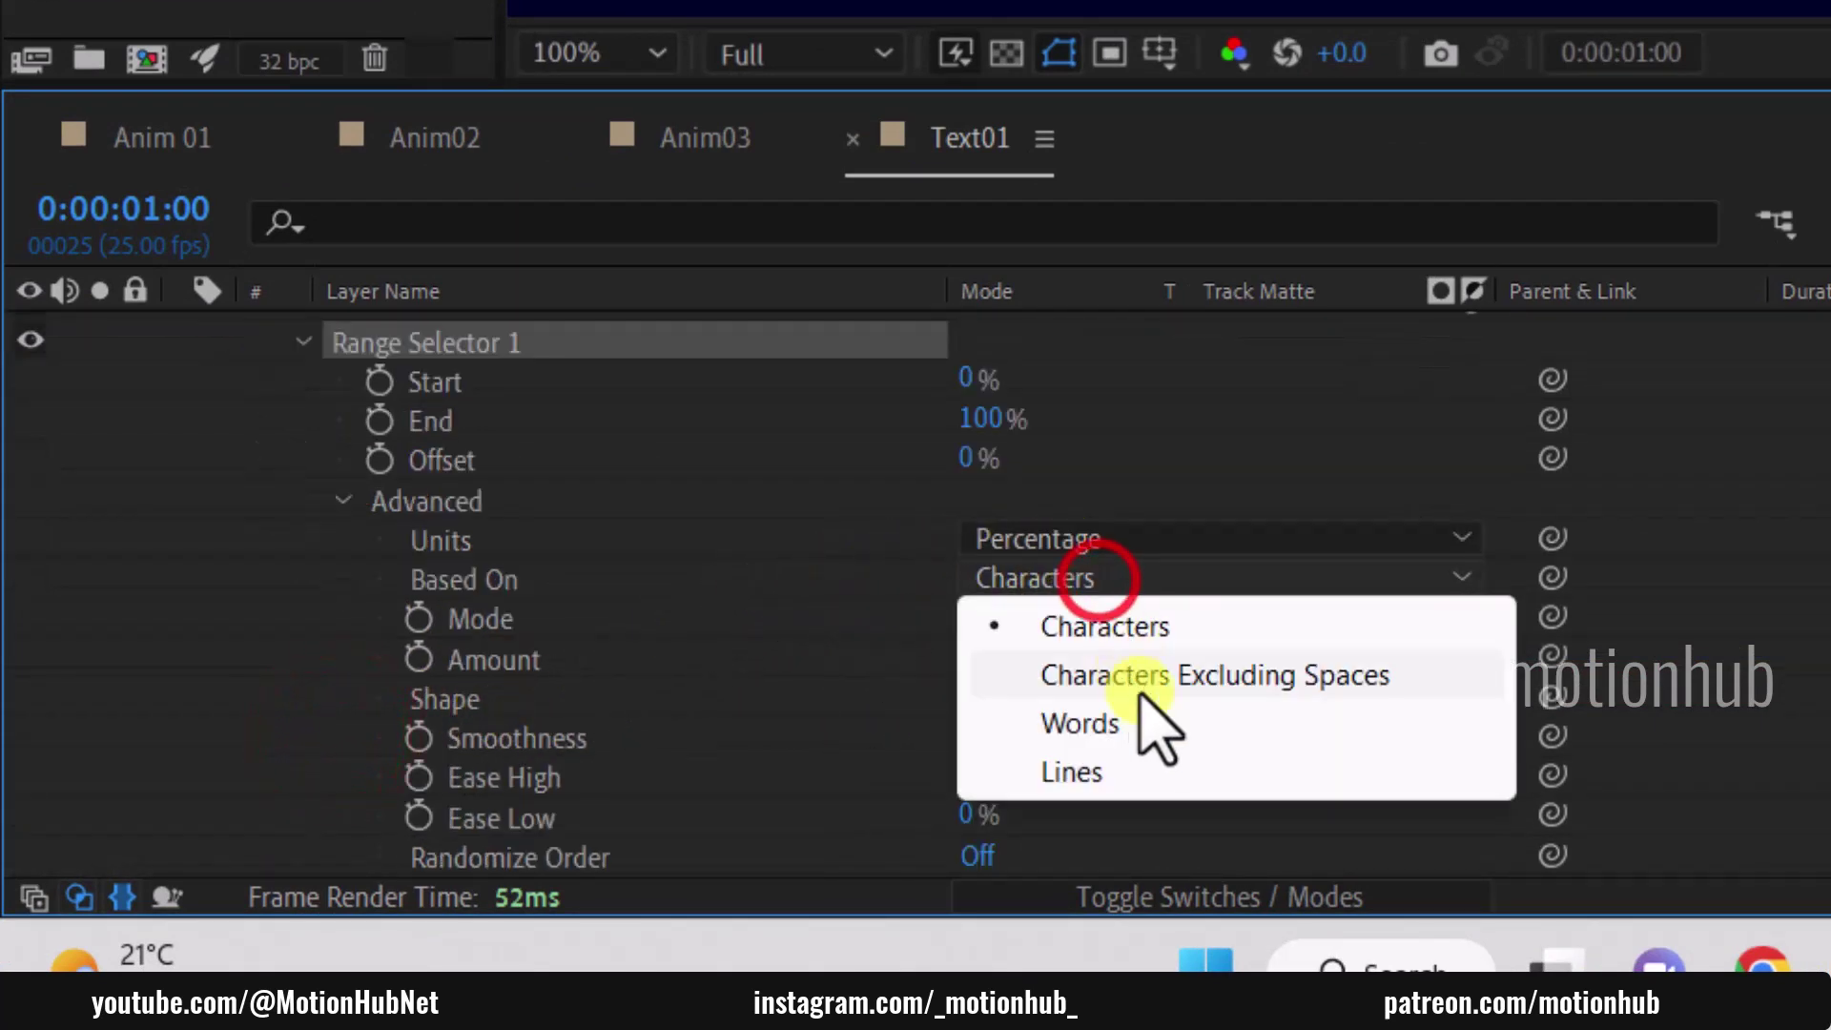
pyautogui.click(1165, 723)
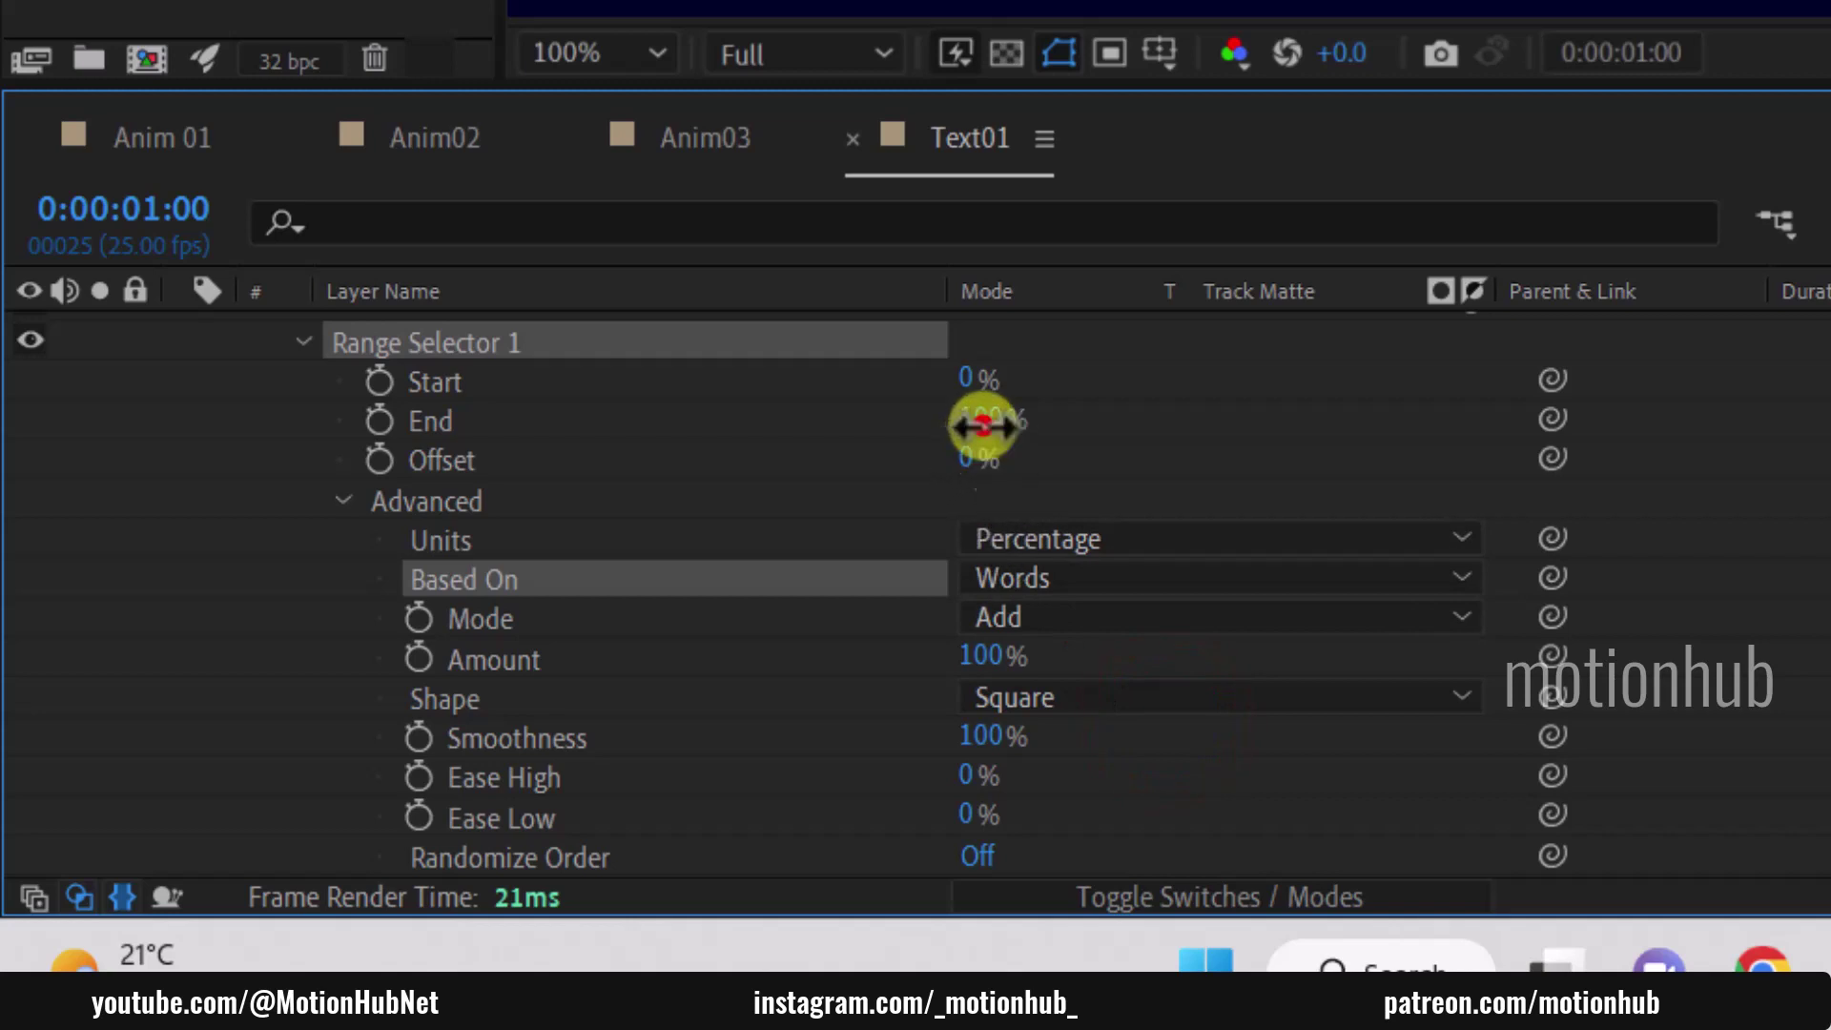
# Step: Set the white text's Range Selector 1 End to 0% and Start to 100%
pyautogui.moveTo(982, 420)
pyautogui.mouseDown()
pyautogui.moveTo(1168, 426)
pyautogui.moveTo(993, 429)
pyautogui.mouseUp()
pyautogui.click(981, 422)
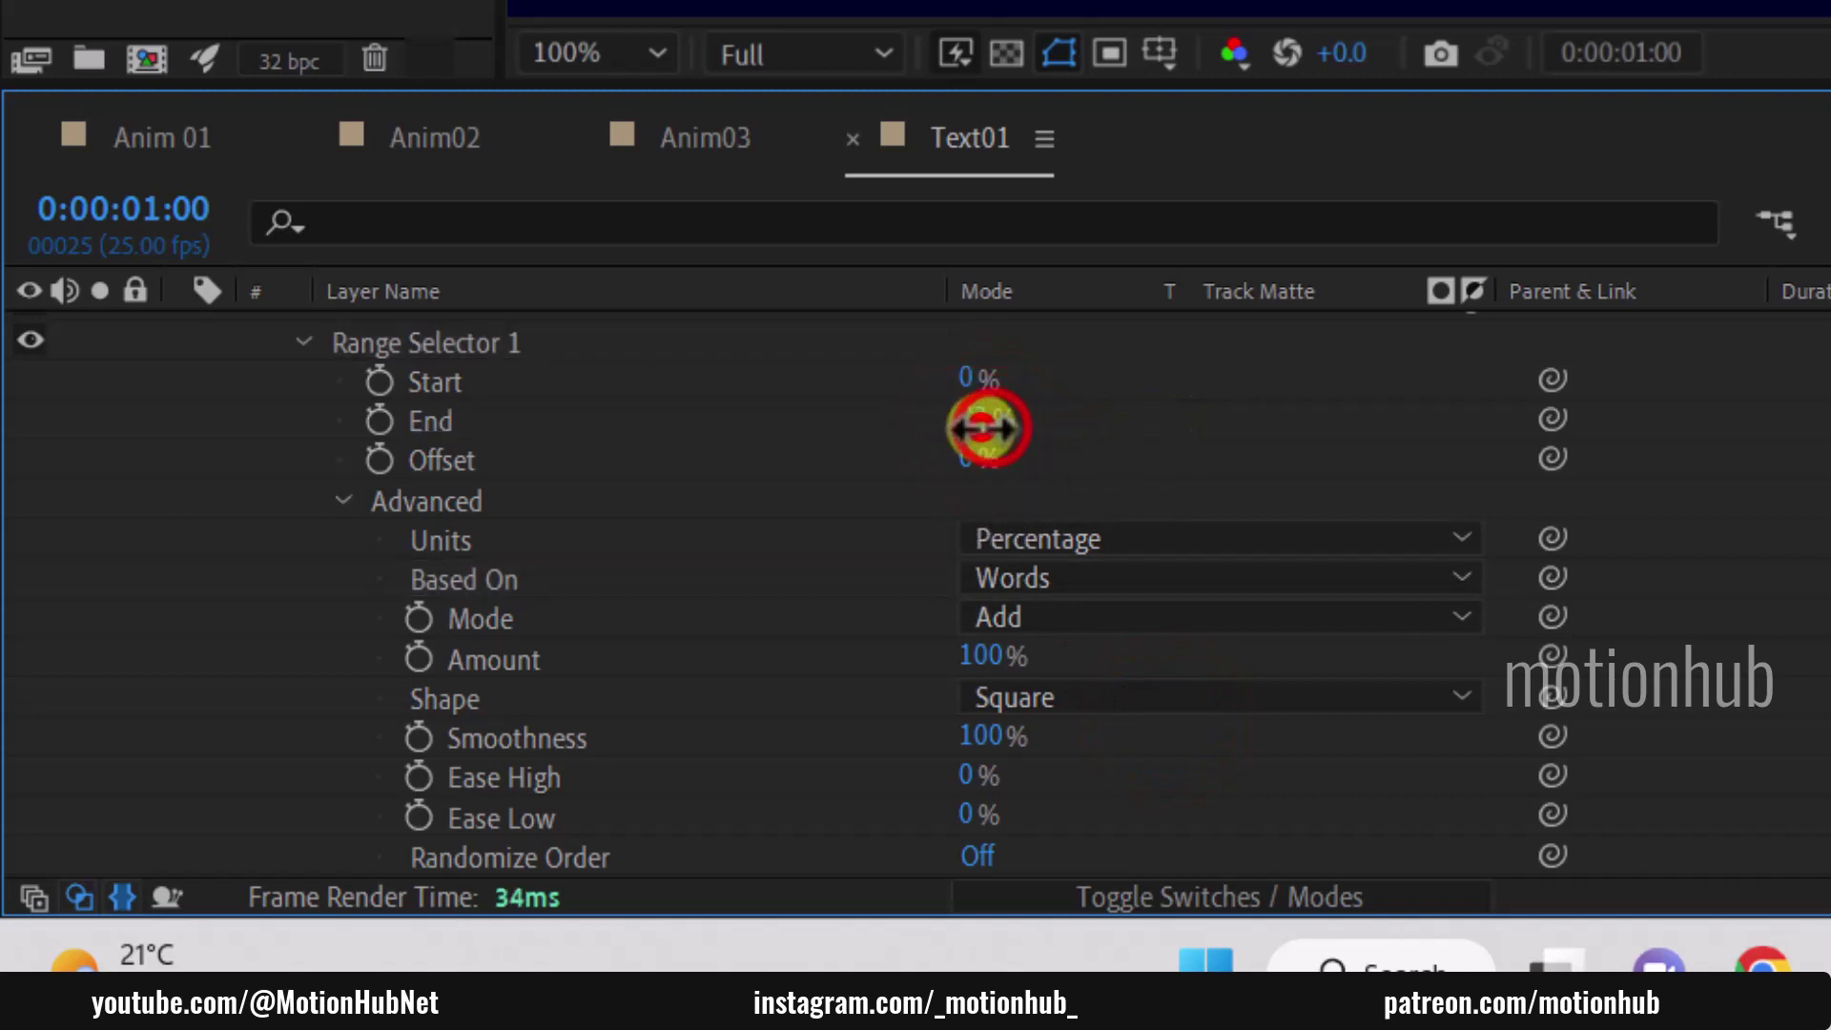
pyautogui.write('0')
pyautogui.press('Return')
pyautogui.click(971, 377)
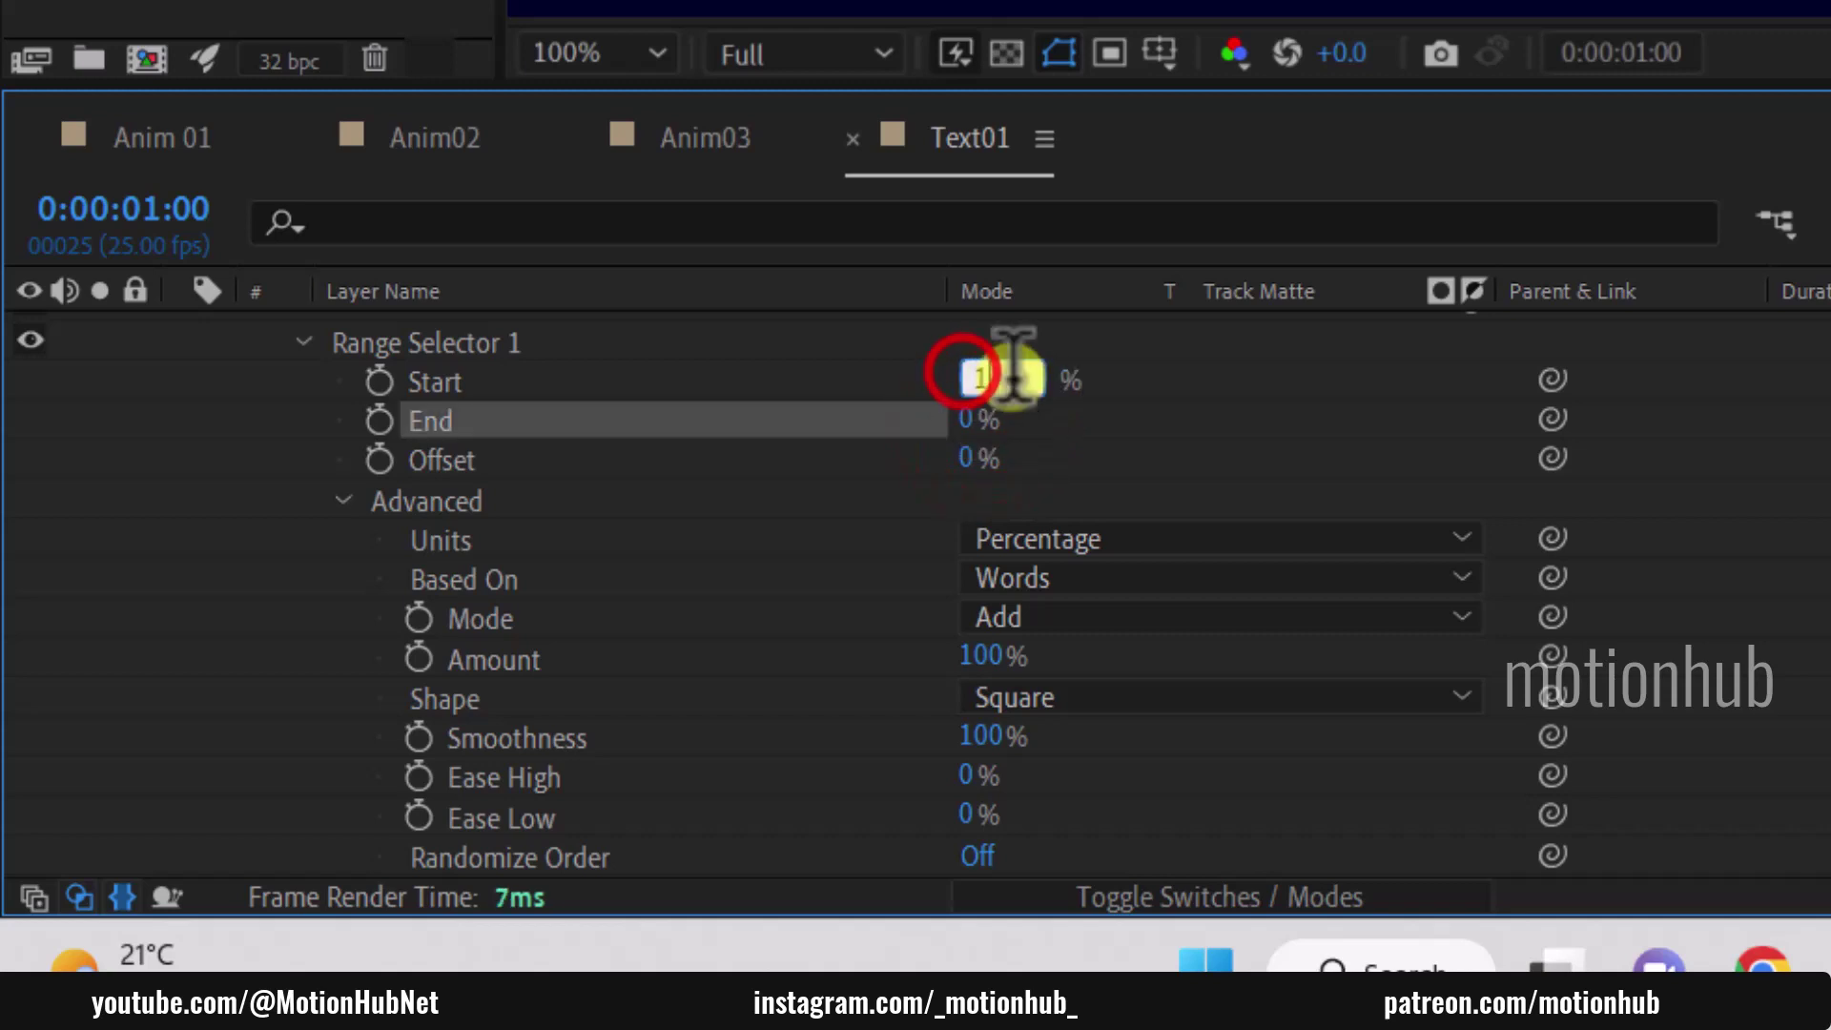
pyautogui.write('100')
pyautogui.press('Return')
# Step: Try out the range selector's Offset, and keyframe it at 0% at the beginning of the timeline
pyautogui.moveTo(973, 458); pyautogui.dragTo(1104, 447)
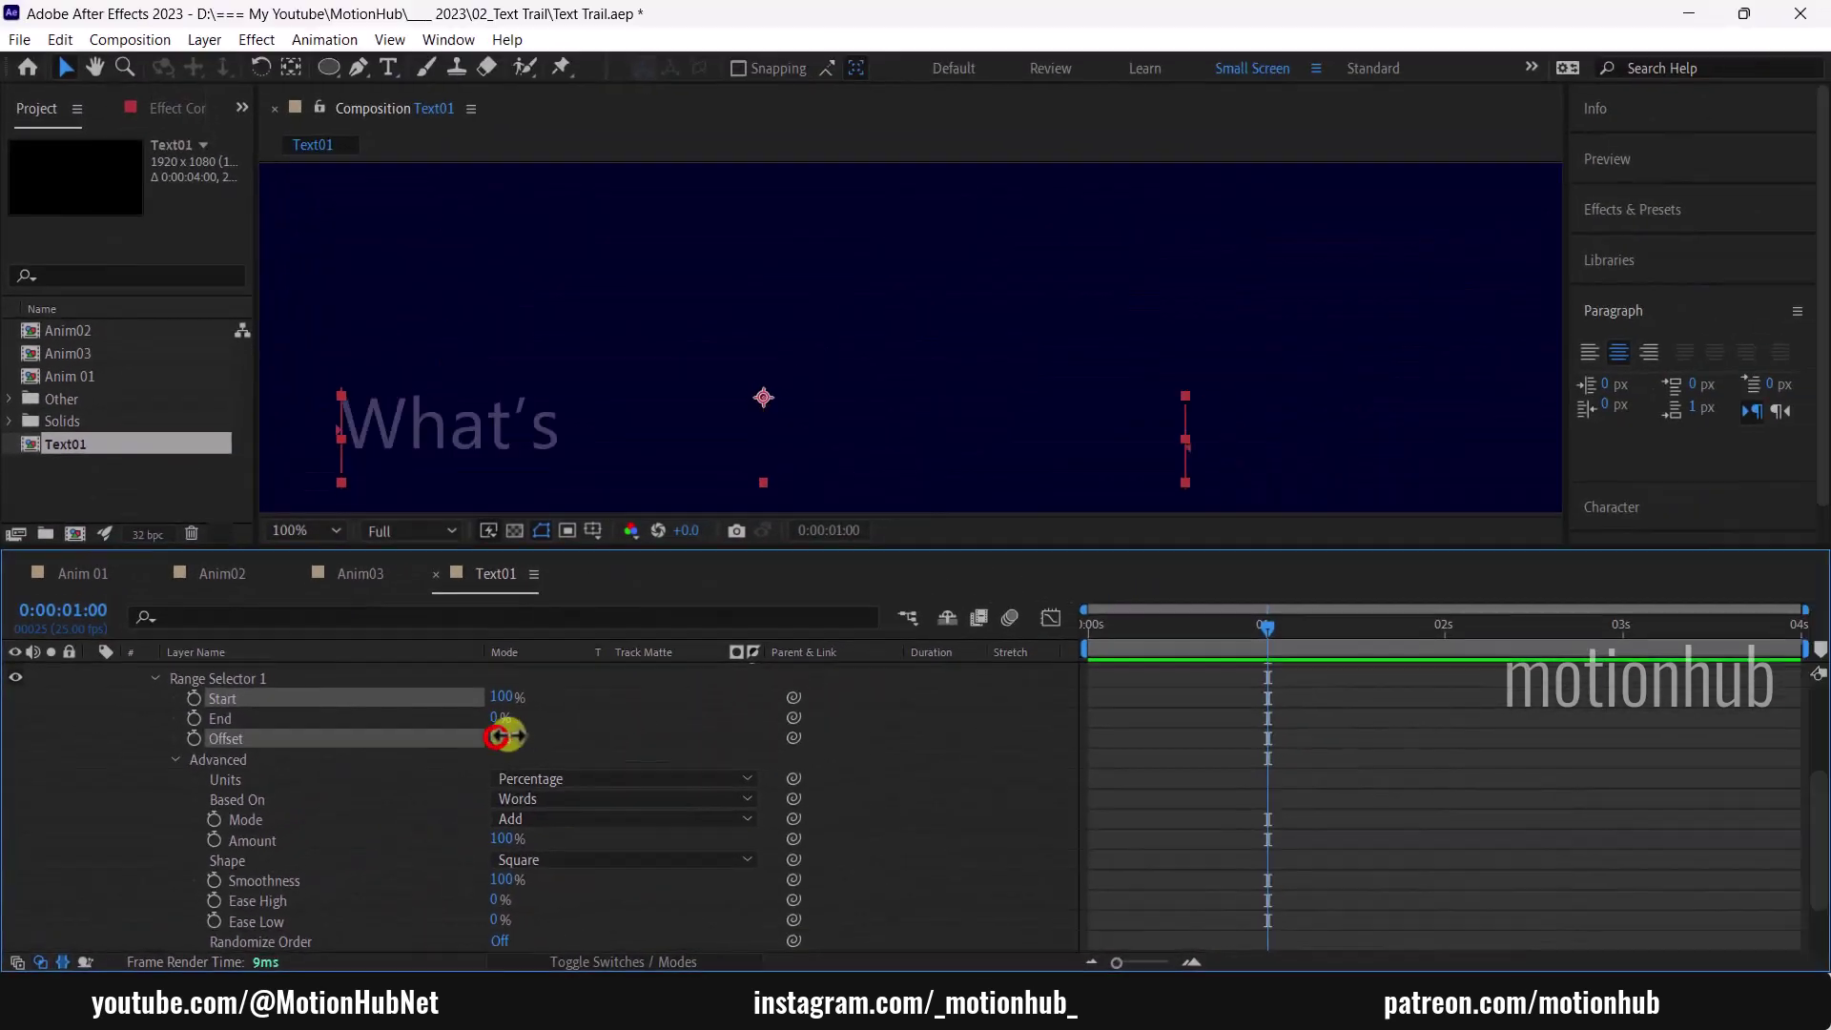
pyautogui.moveTo(563, 732); pyautogui.dragTo(374, 735)
pyautogui.moveTo(1153, 630); pyautogui.dragTo(1016, 651)
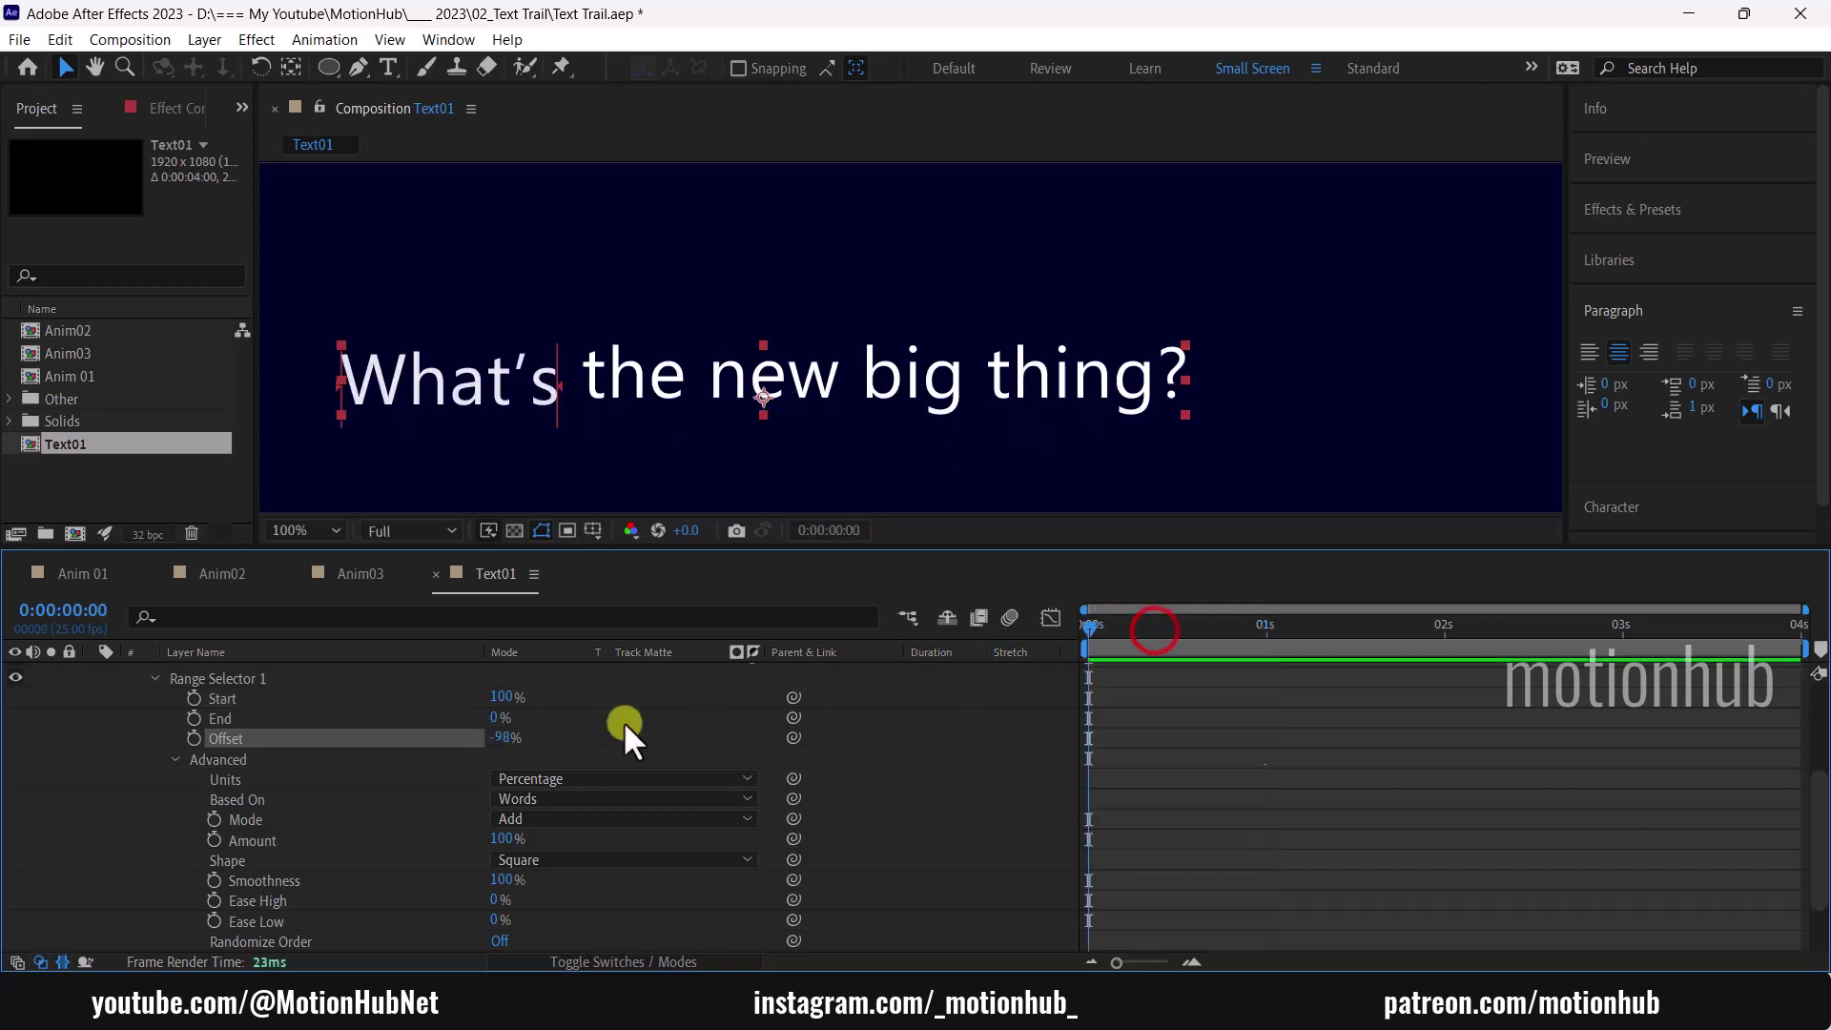
pyautogui.click(502, 737)
pyautogui.write('0')
pyautogui.press('Return')
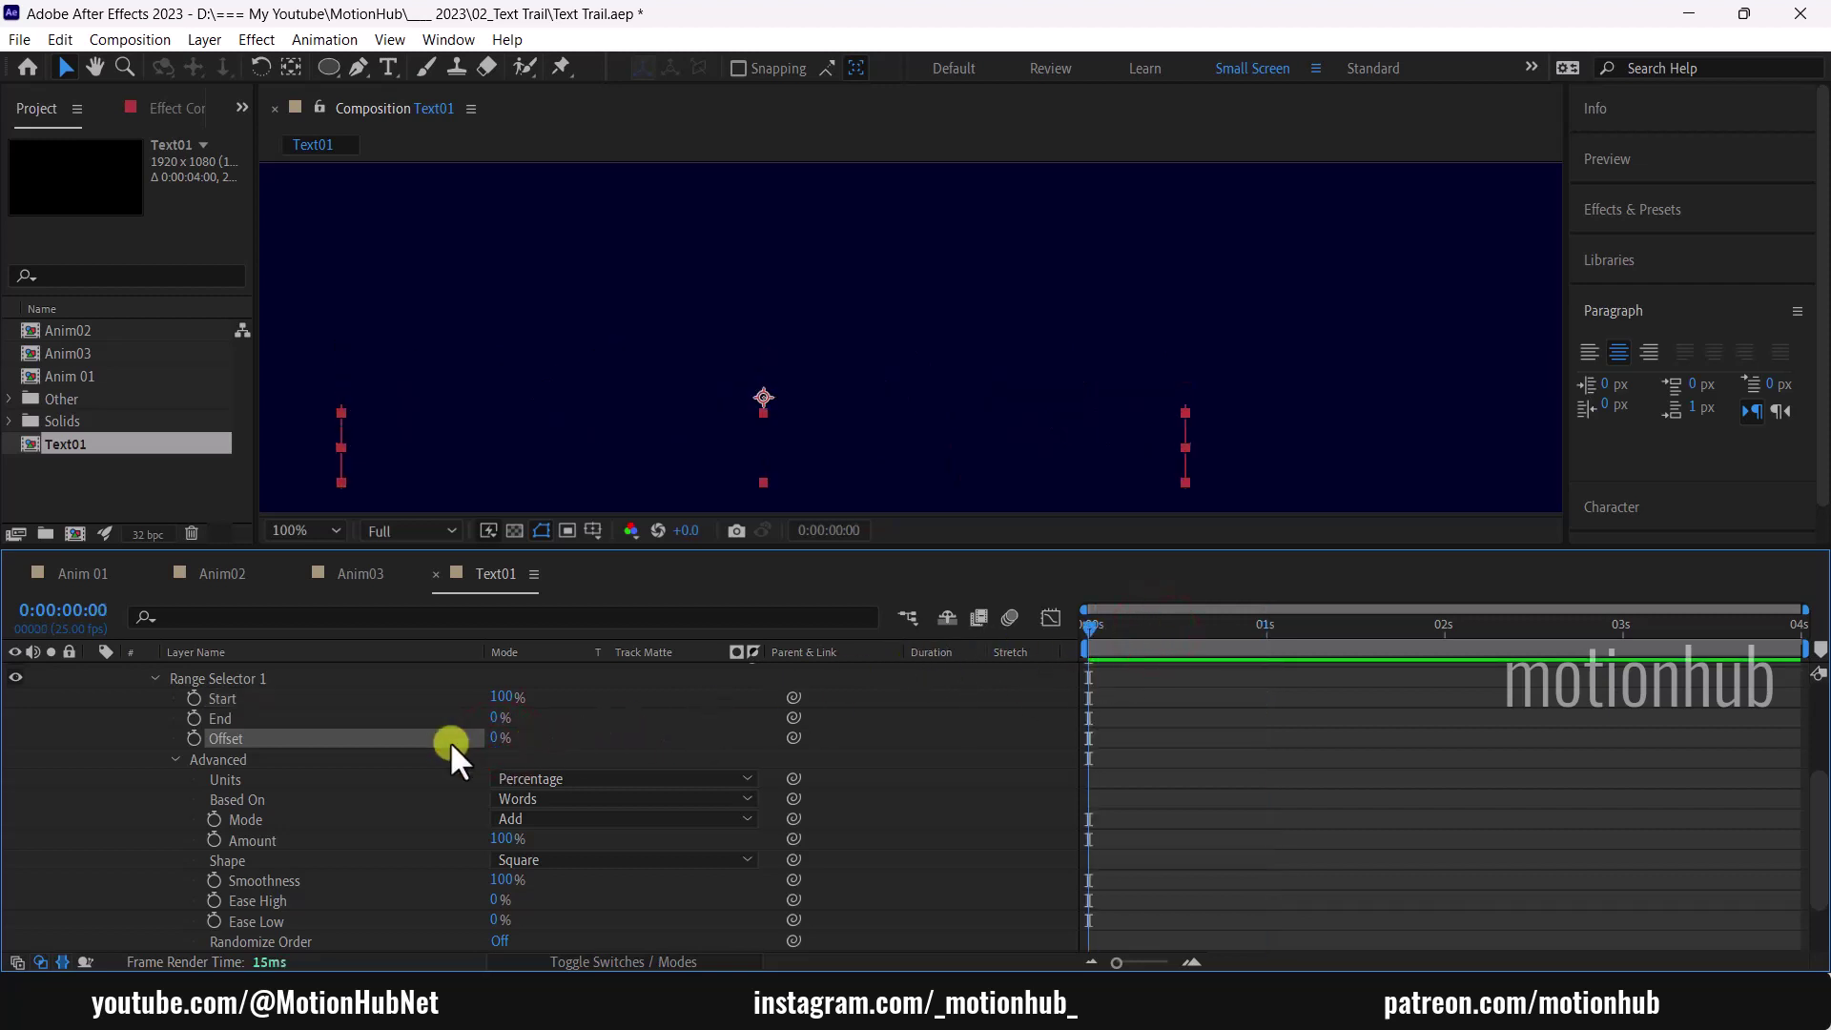
pyautogui.click(196, 737)
# Step: Set the Offset to 100% at 0:00:00:24 and preview the word-by-word text reveal
pyautogui.moveTo(1123, 631); pyautogui.dragTo(1258, 626)
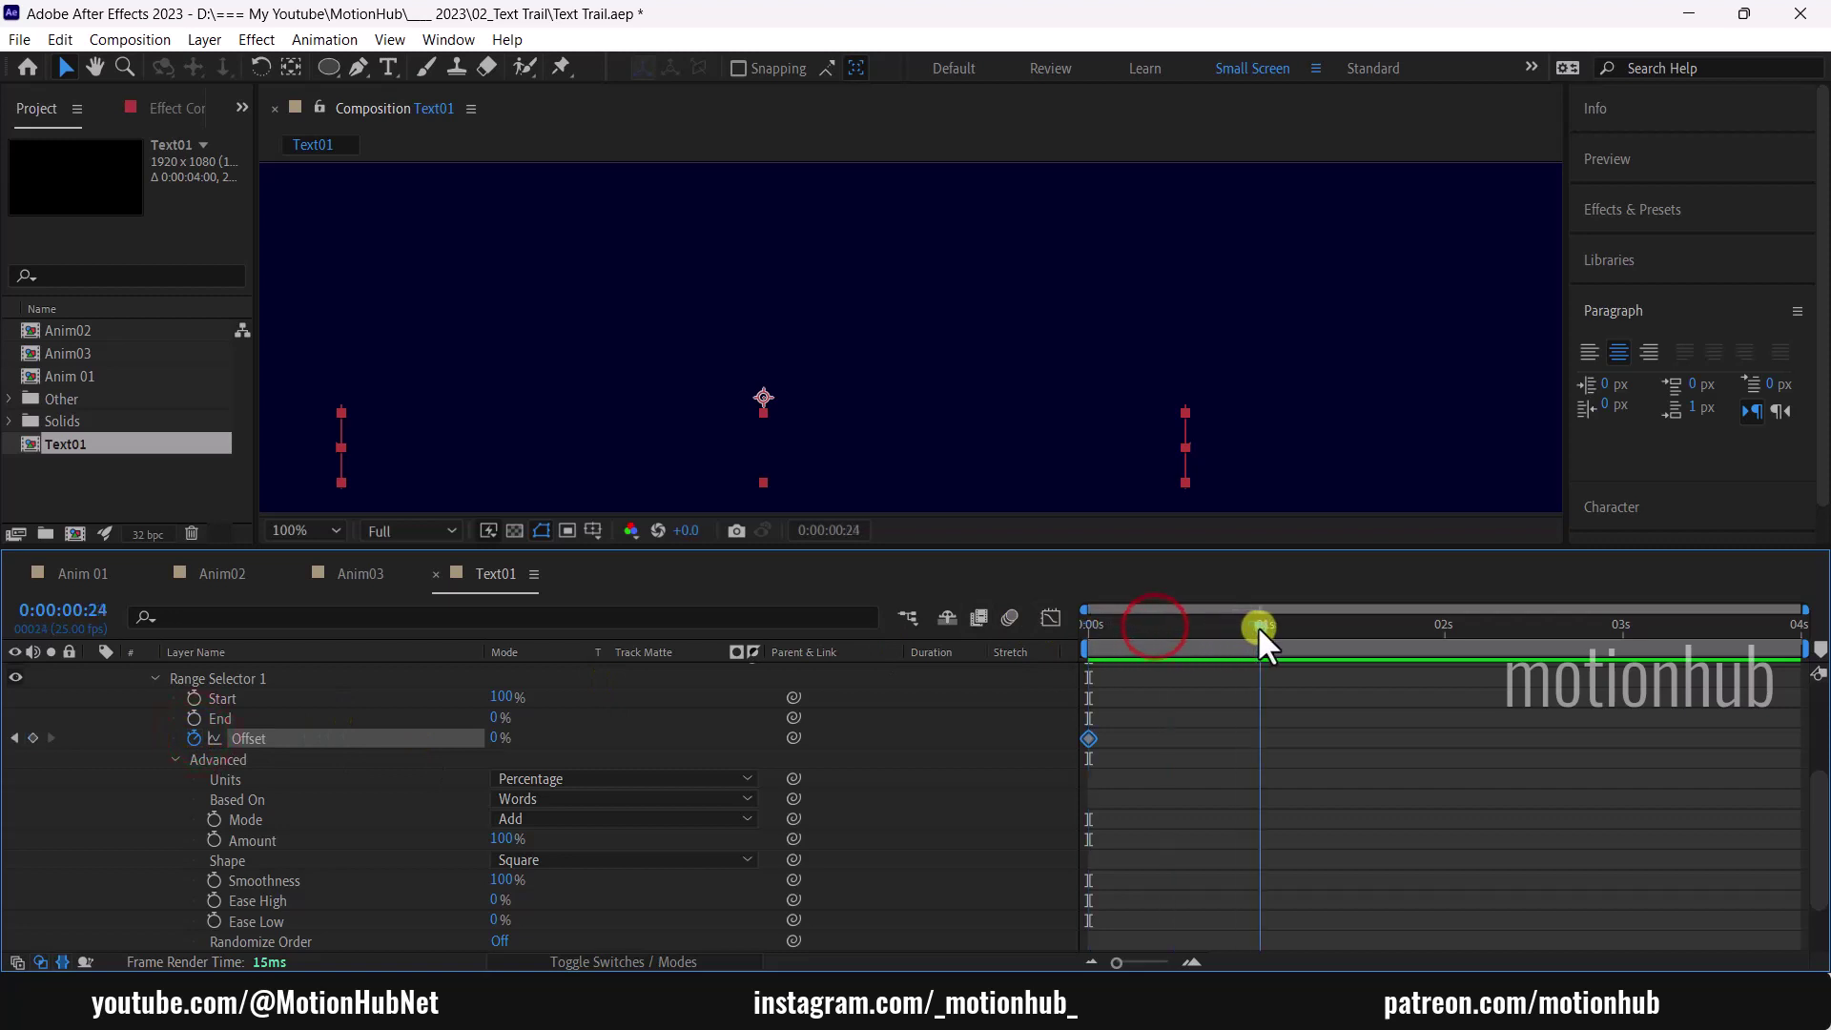
pyautogui.click(497, 738)
pyautogui.write('100')
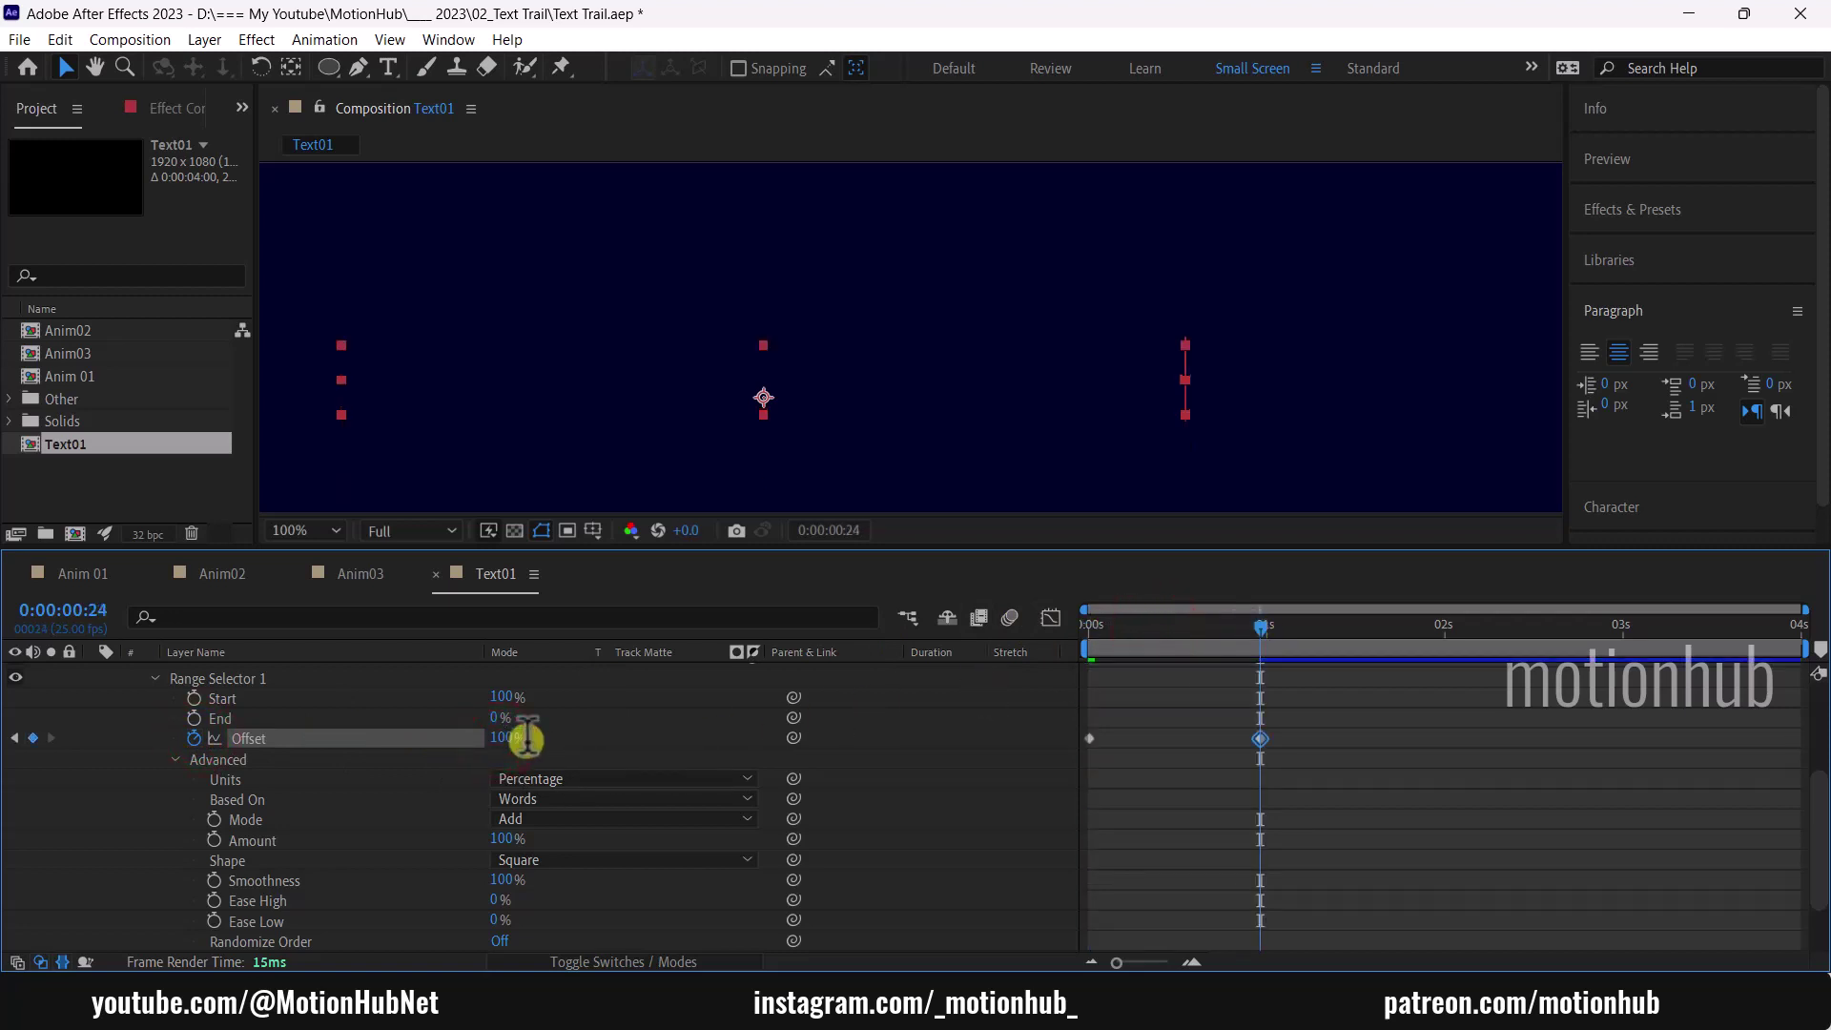
pyautogui.press('Return')
pyautogui.click(1134, 678)
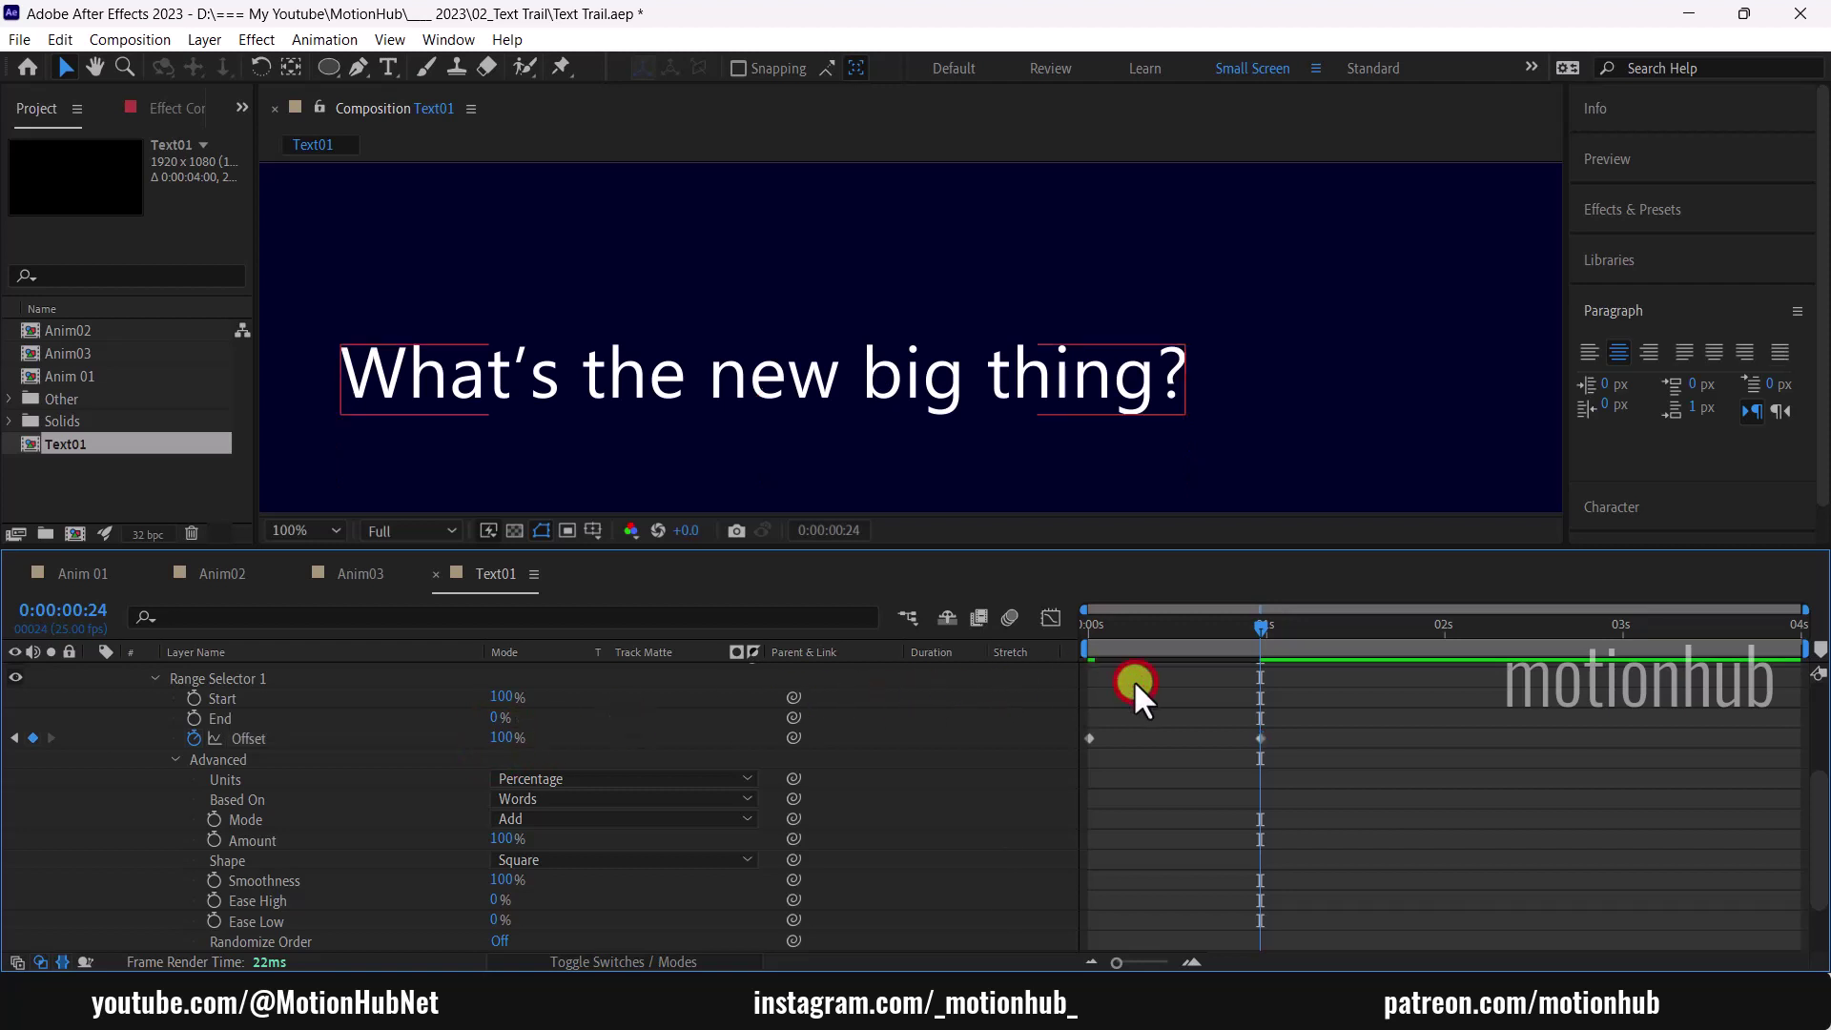
pyautogui.press('space')
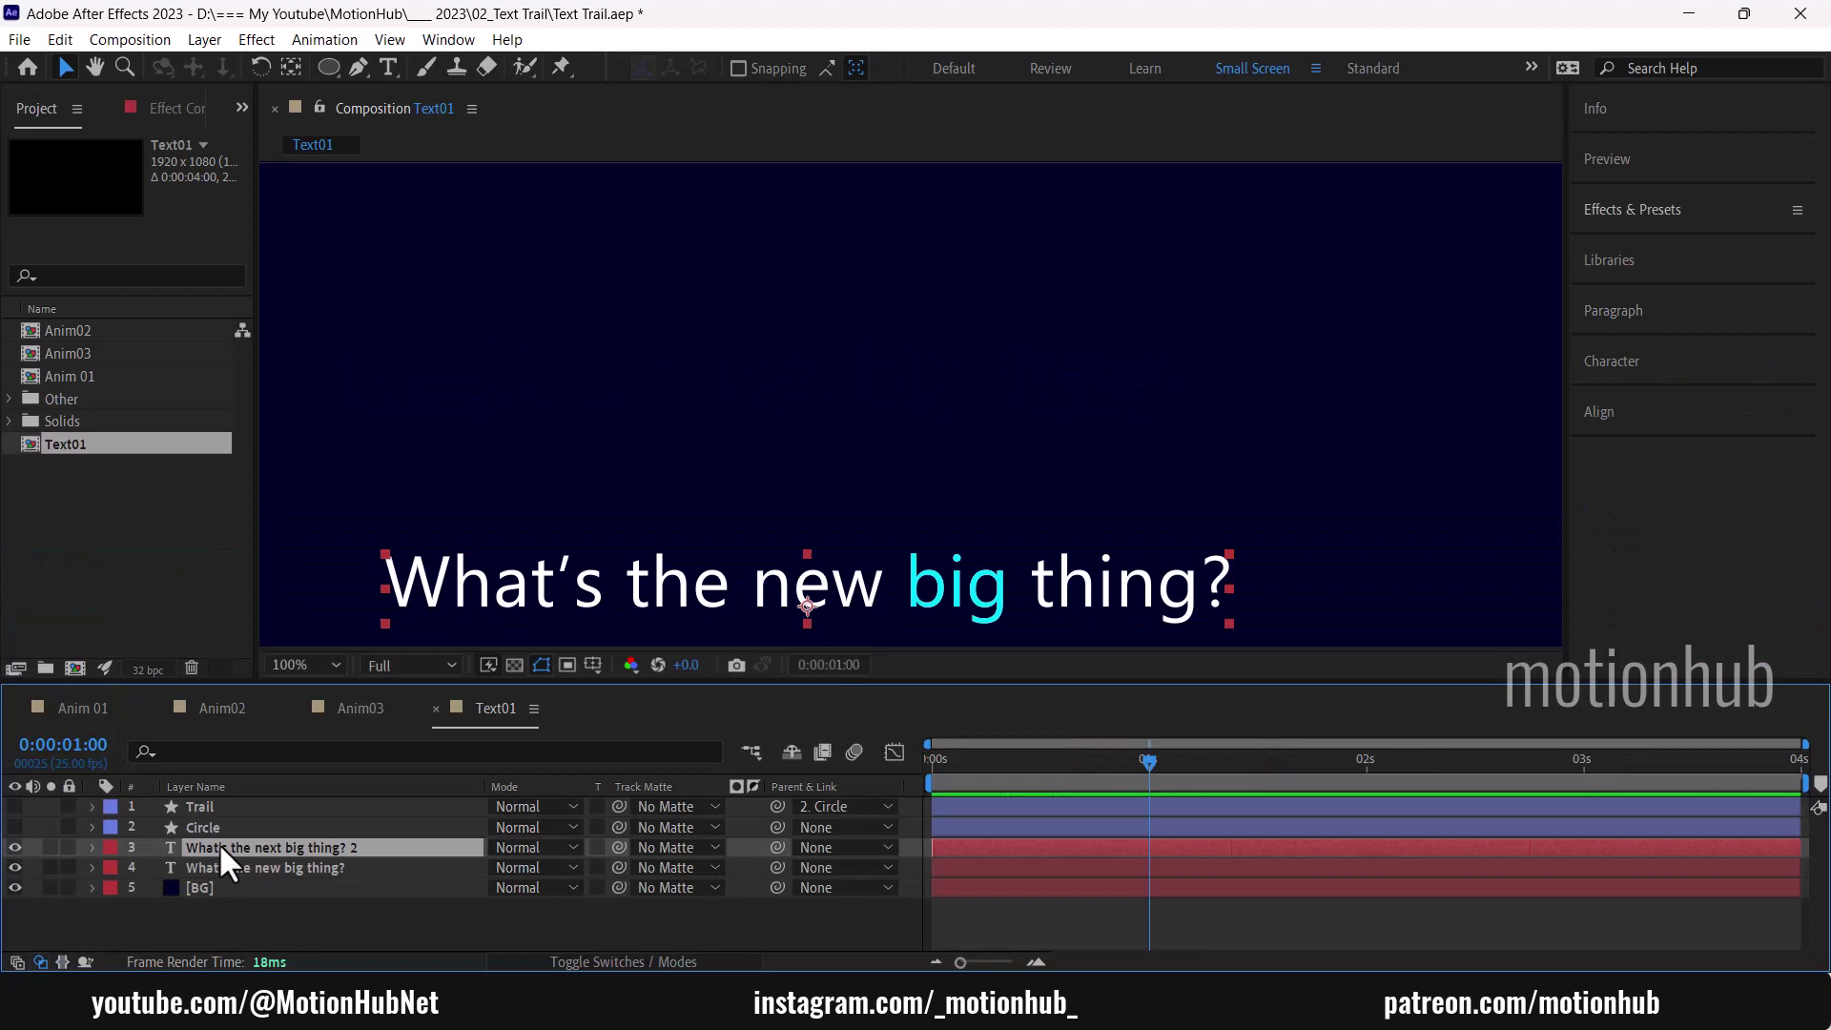
# Step: Keyframe the cyan text layer's opacity at 100% at 0:00:01:00 and at 0% one frame earlier
pyautogui.press('t')
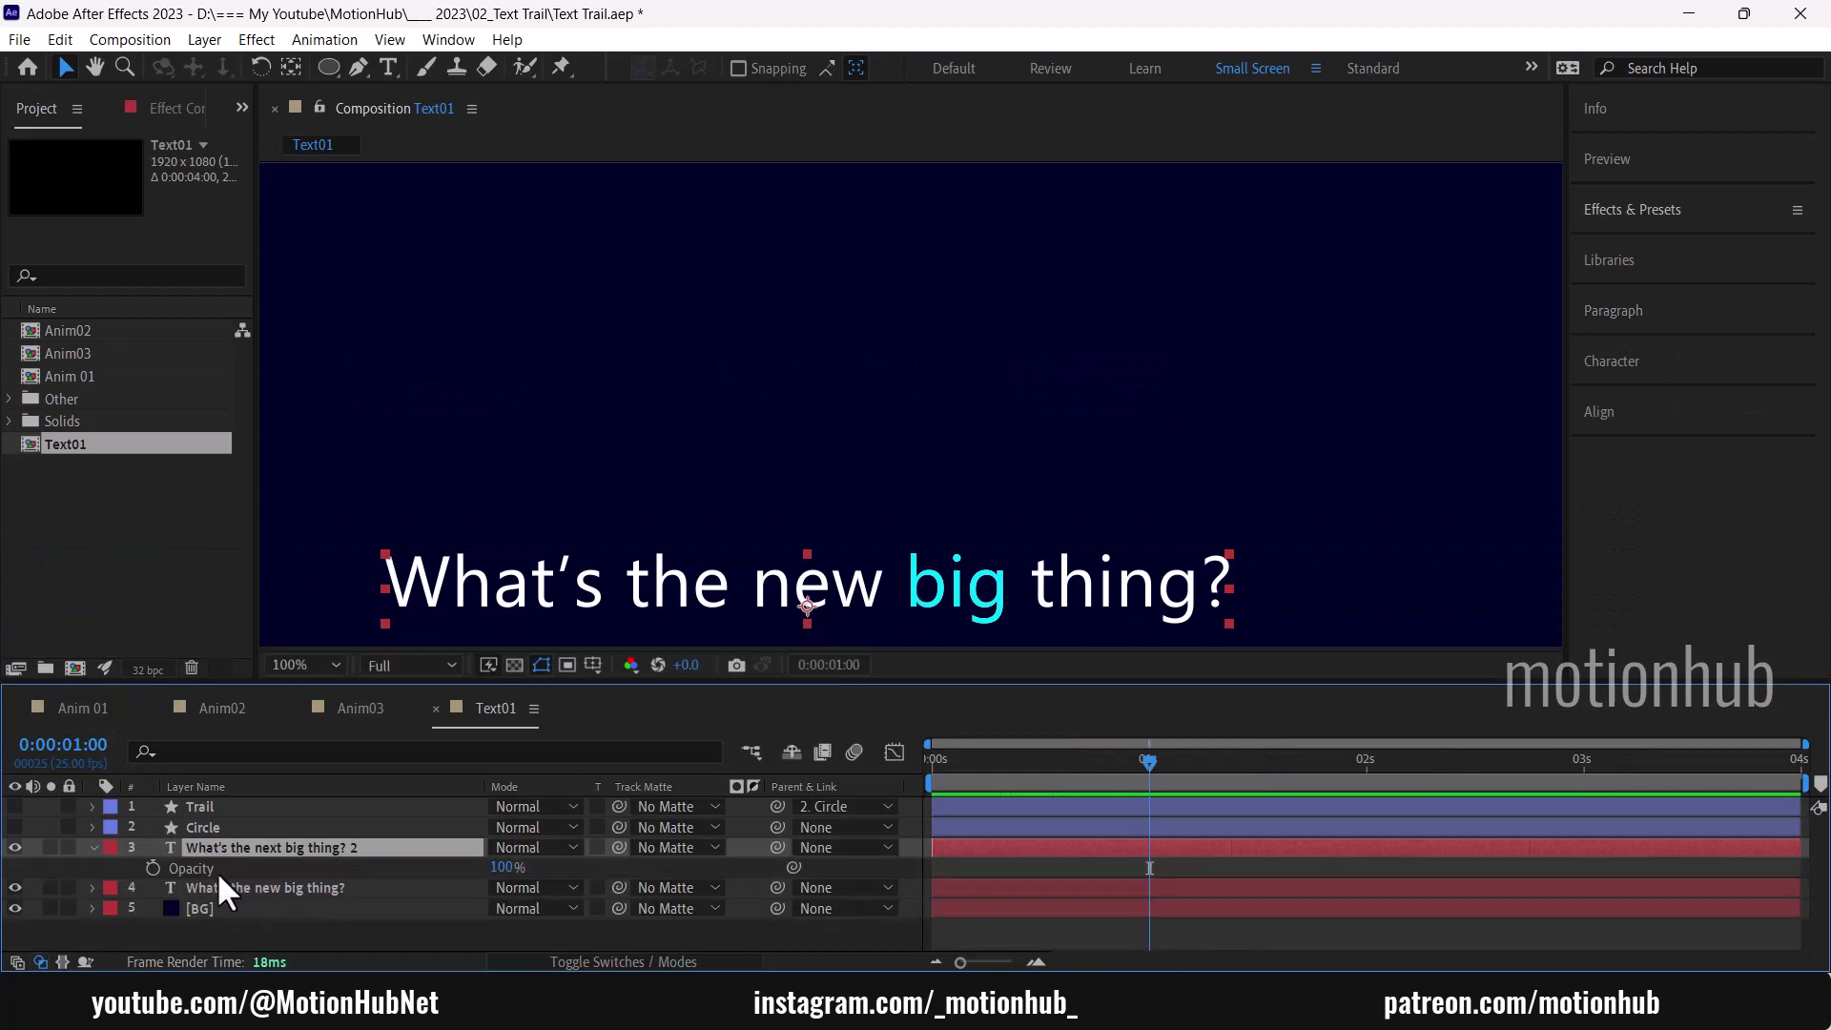
pyautogui.click(151, 864)
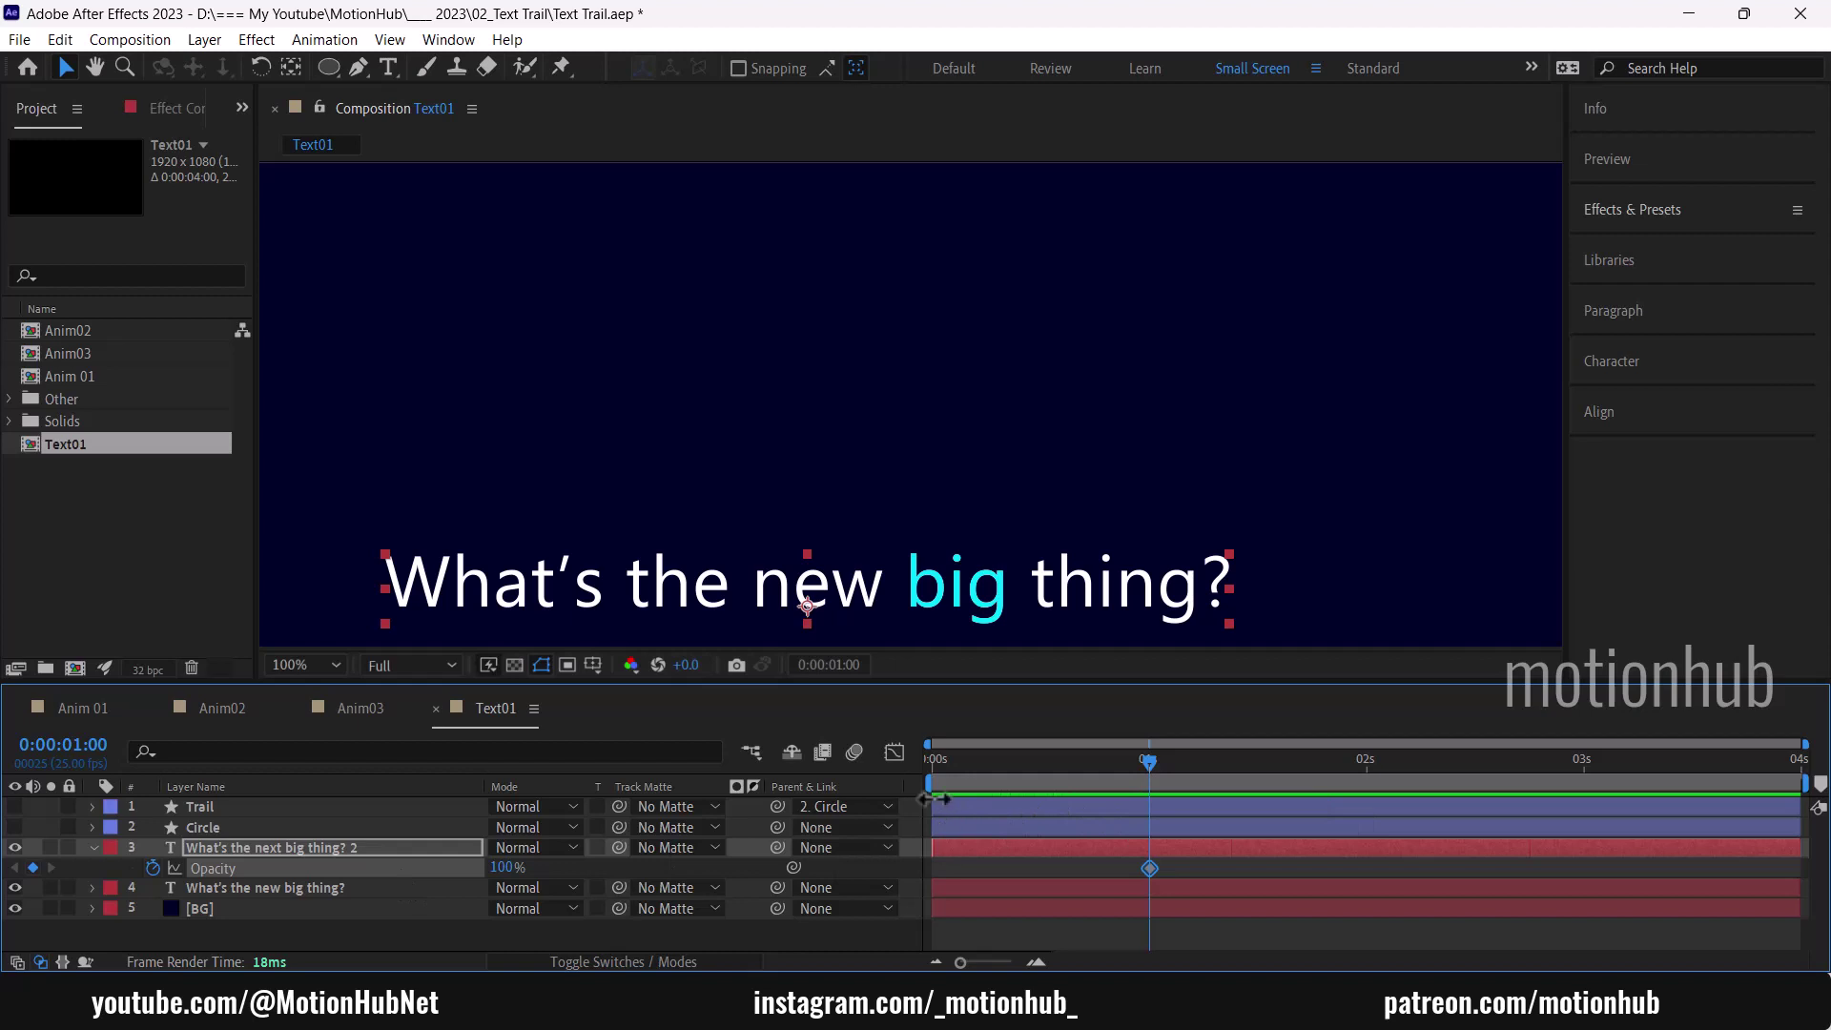
pyautogui.press('pageup')
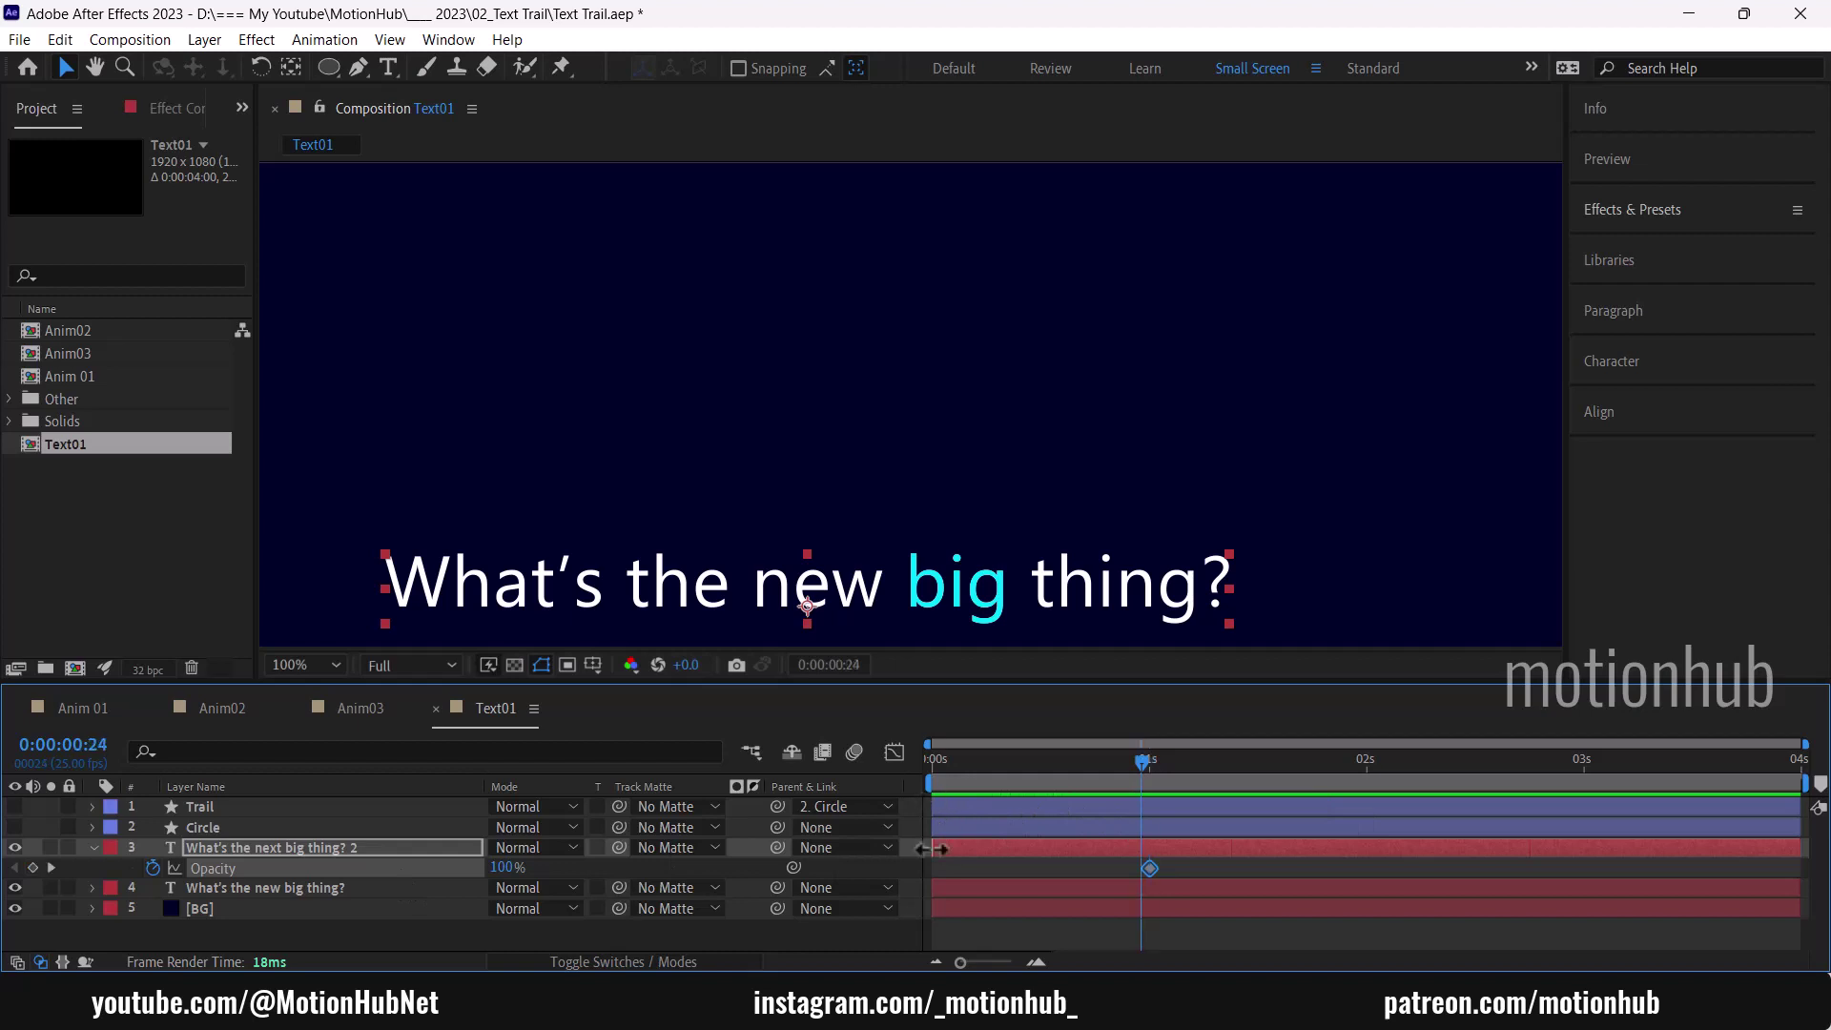
pyautogui.click(506, 867)
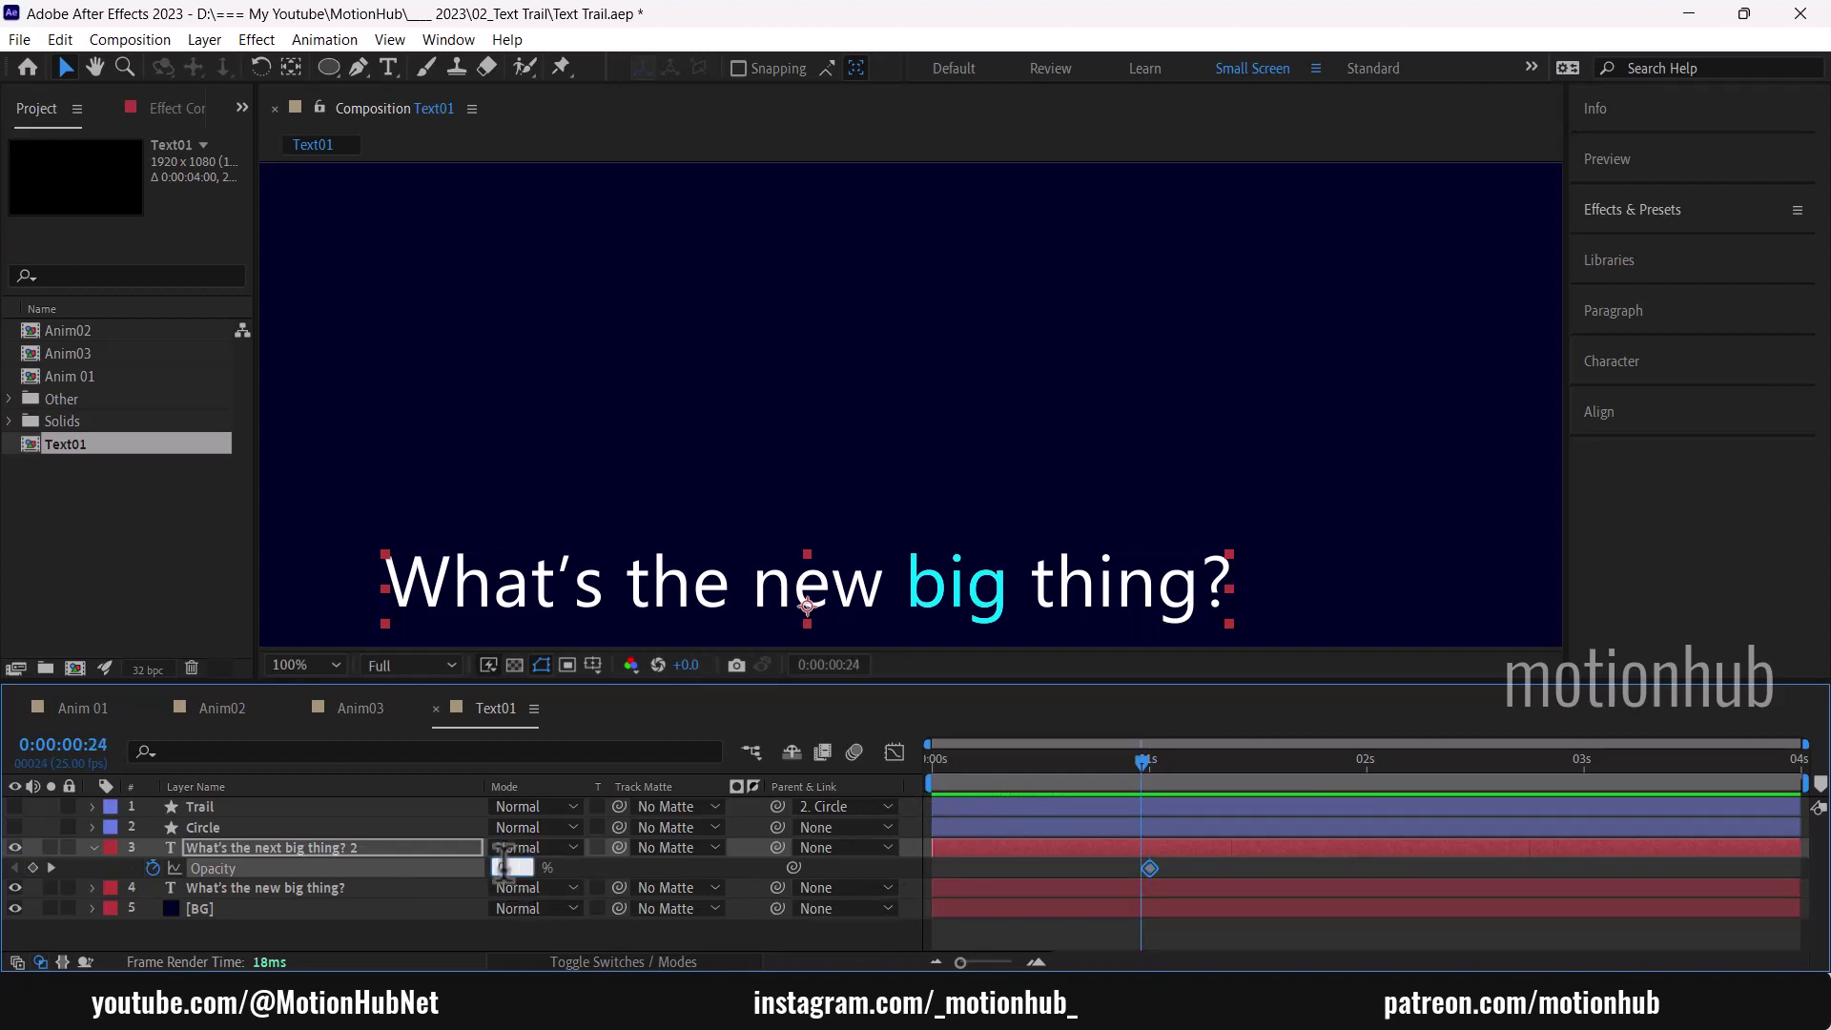
pyautogui.press('Return')
pyautogui.click(1148, 760)
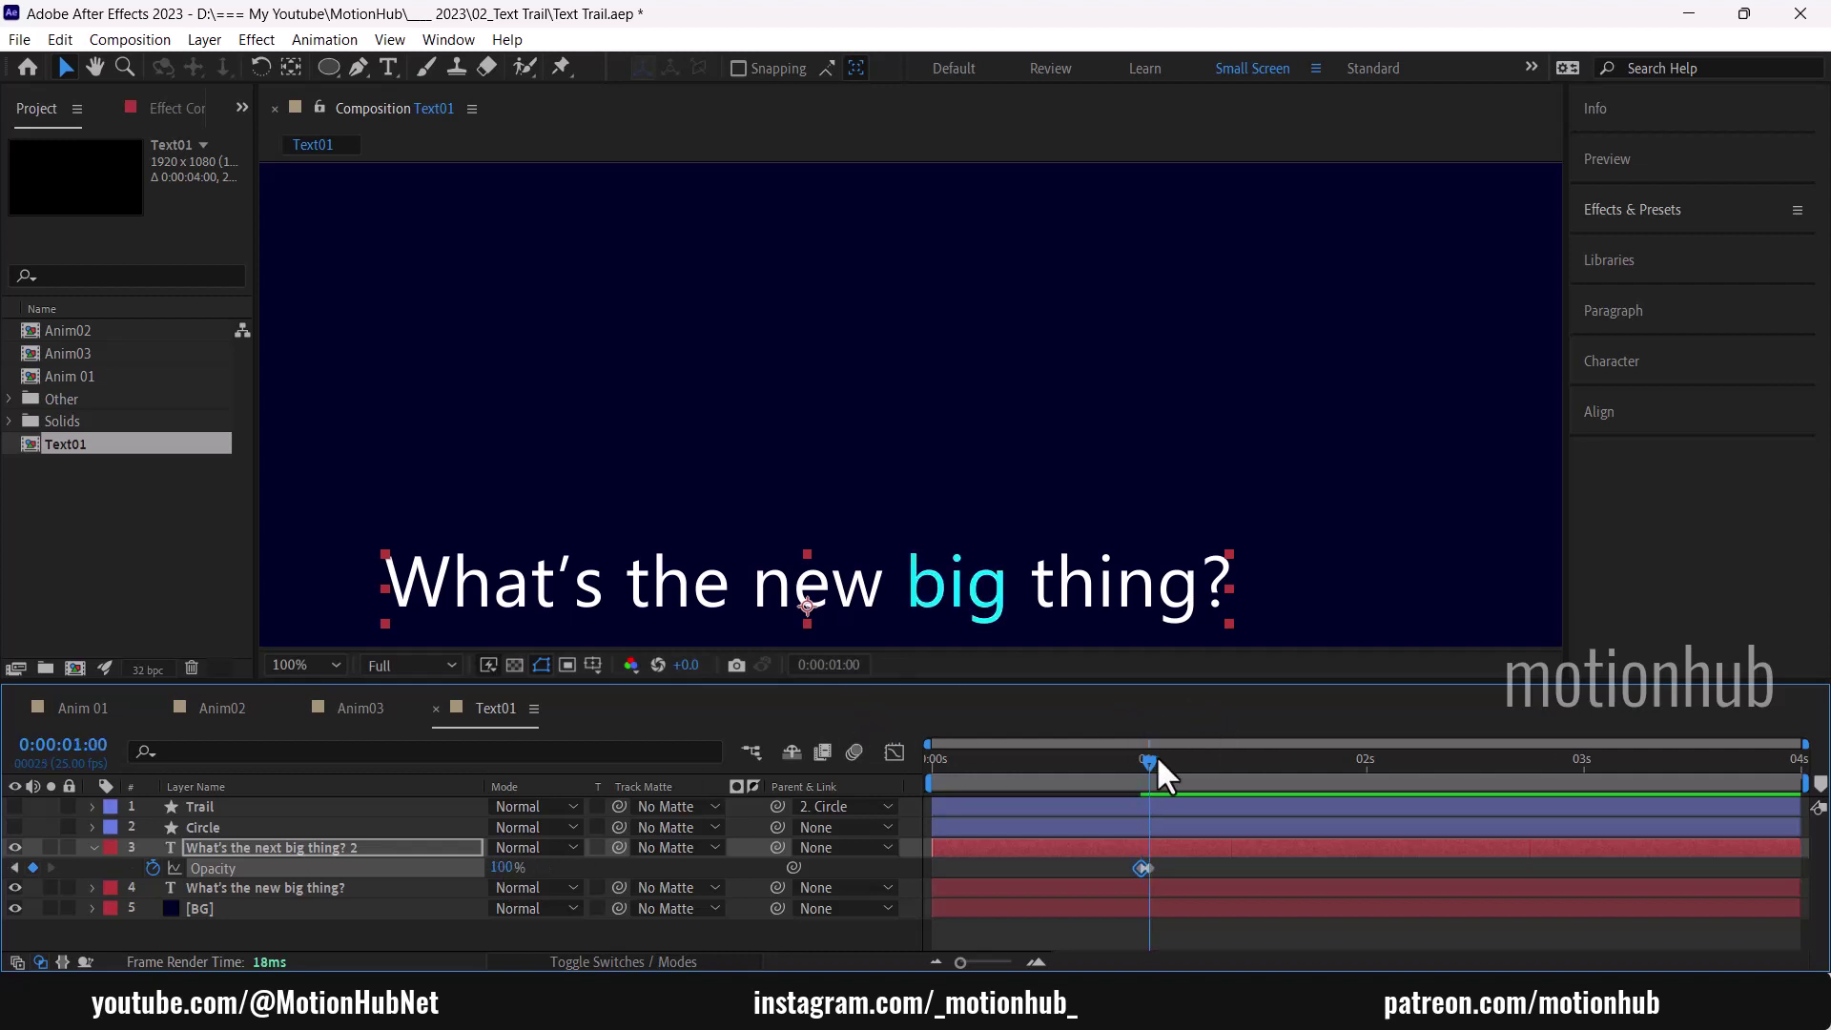
pyautogui.moveTo(1157, 758); pyautogui.dragTo(1140, 758)
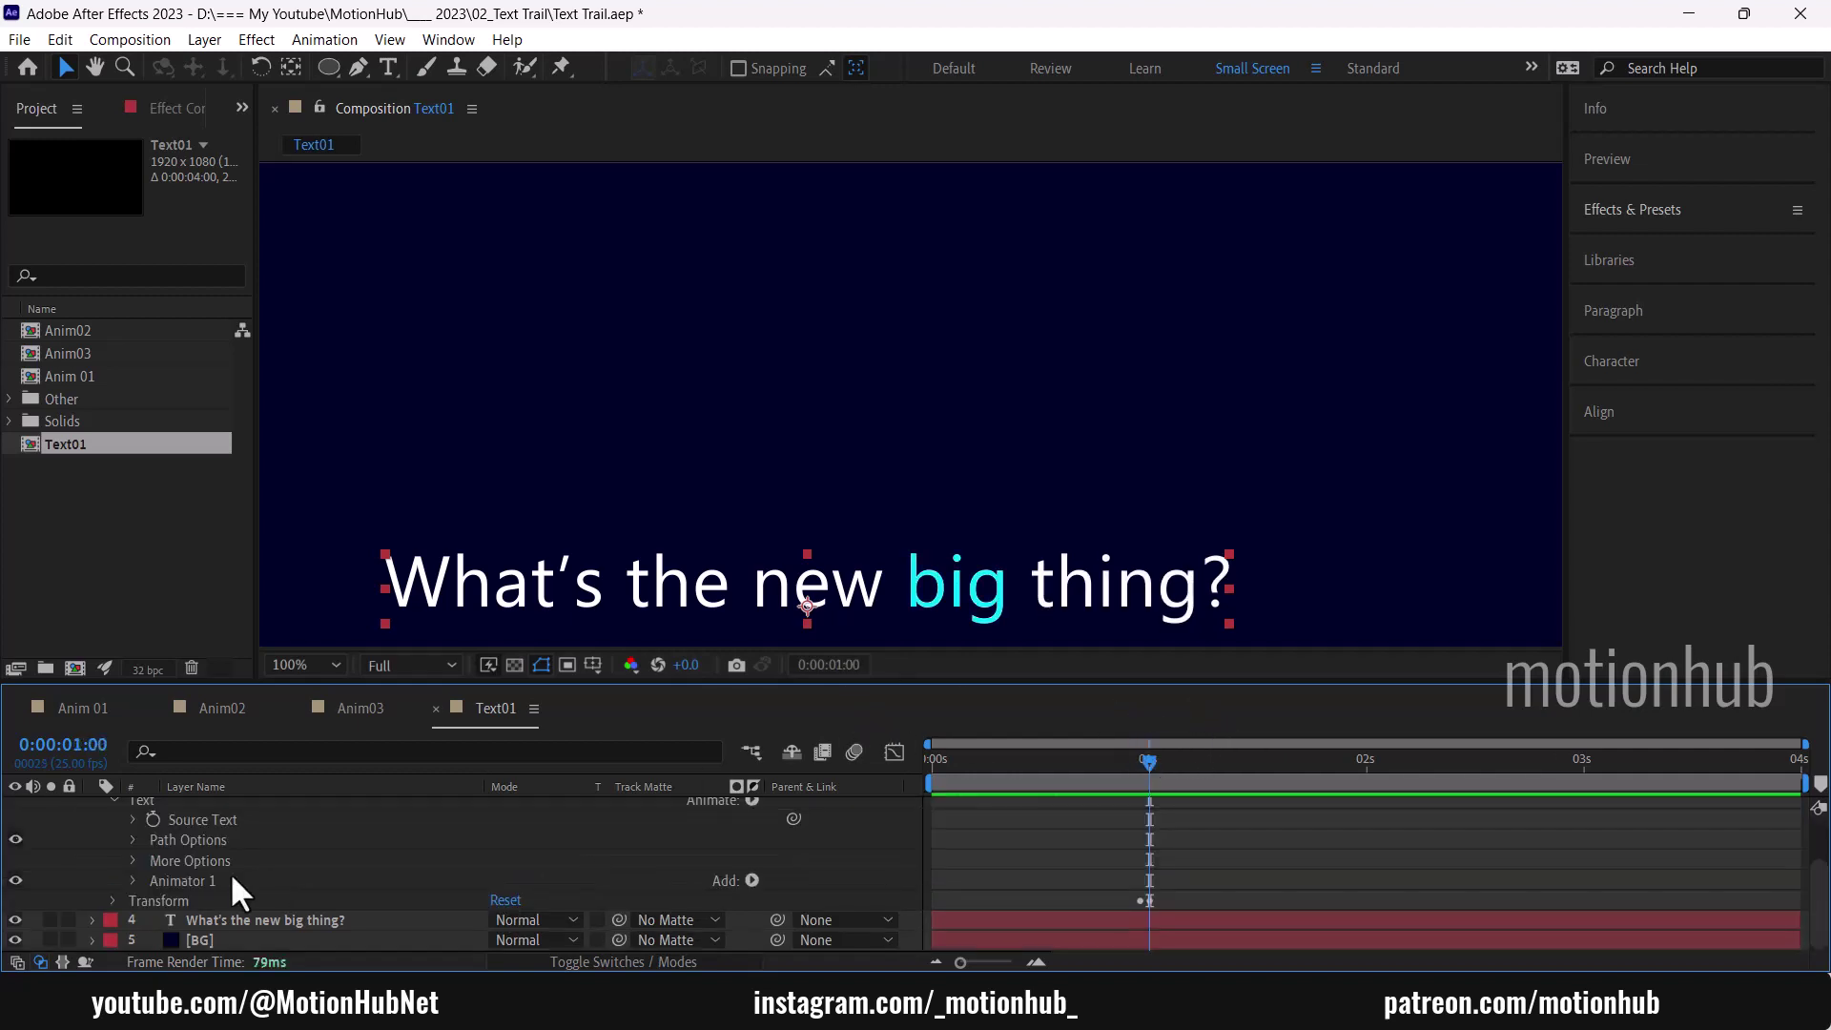
# Step: Duplicate Animator 1 on the cyan text layer and expand the copy's range selector with its advanced options
pyautogui.click(230, 874)
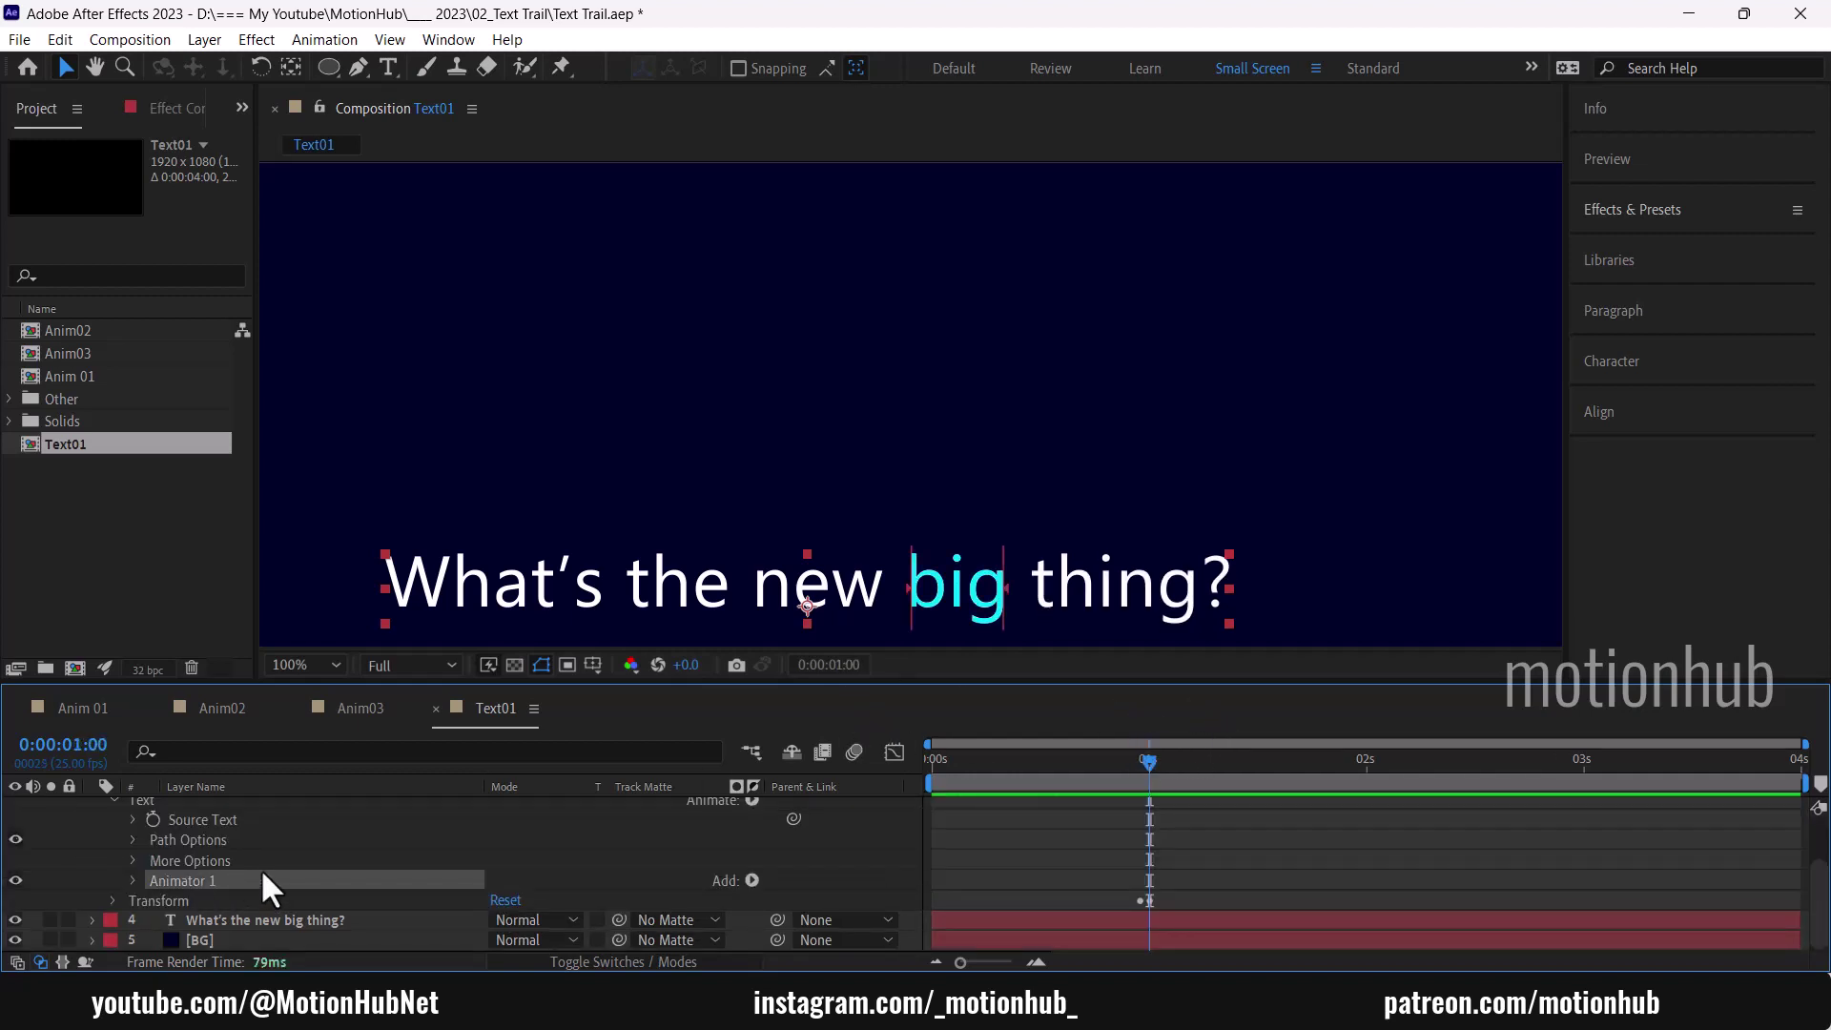
pyautogui.hotkey('ctrl', 'd')
pyautogui.click(133, 901)
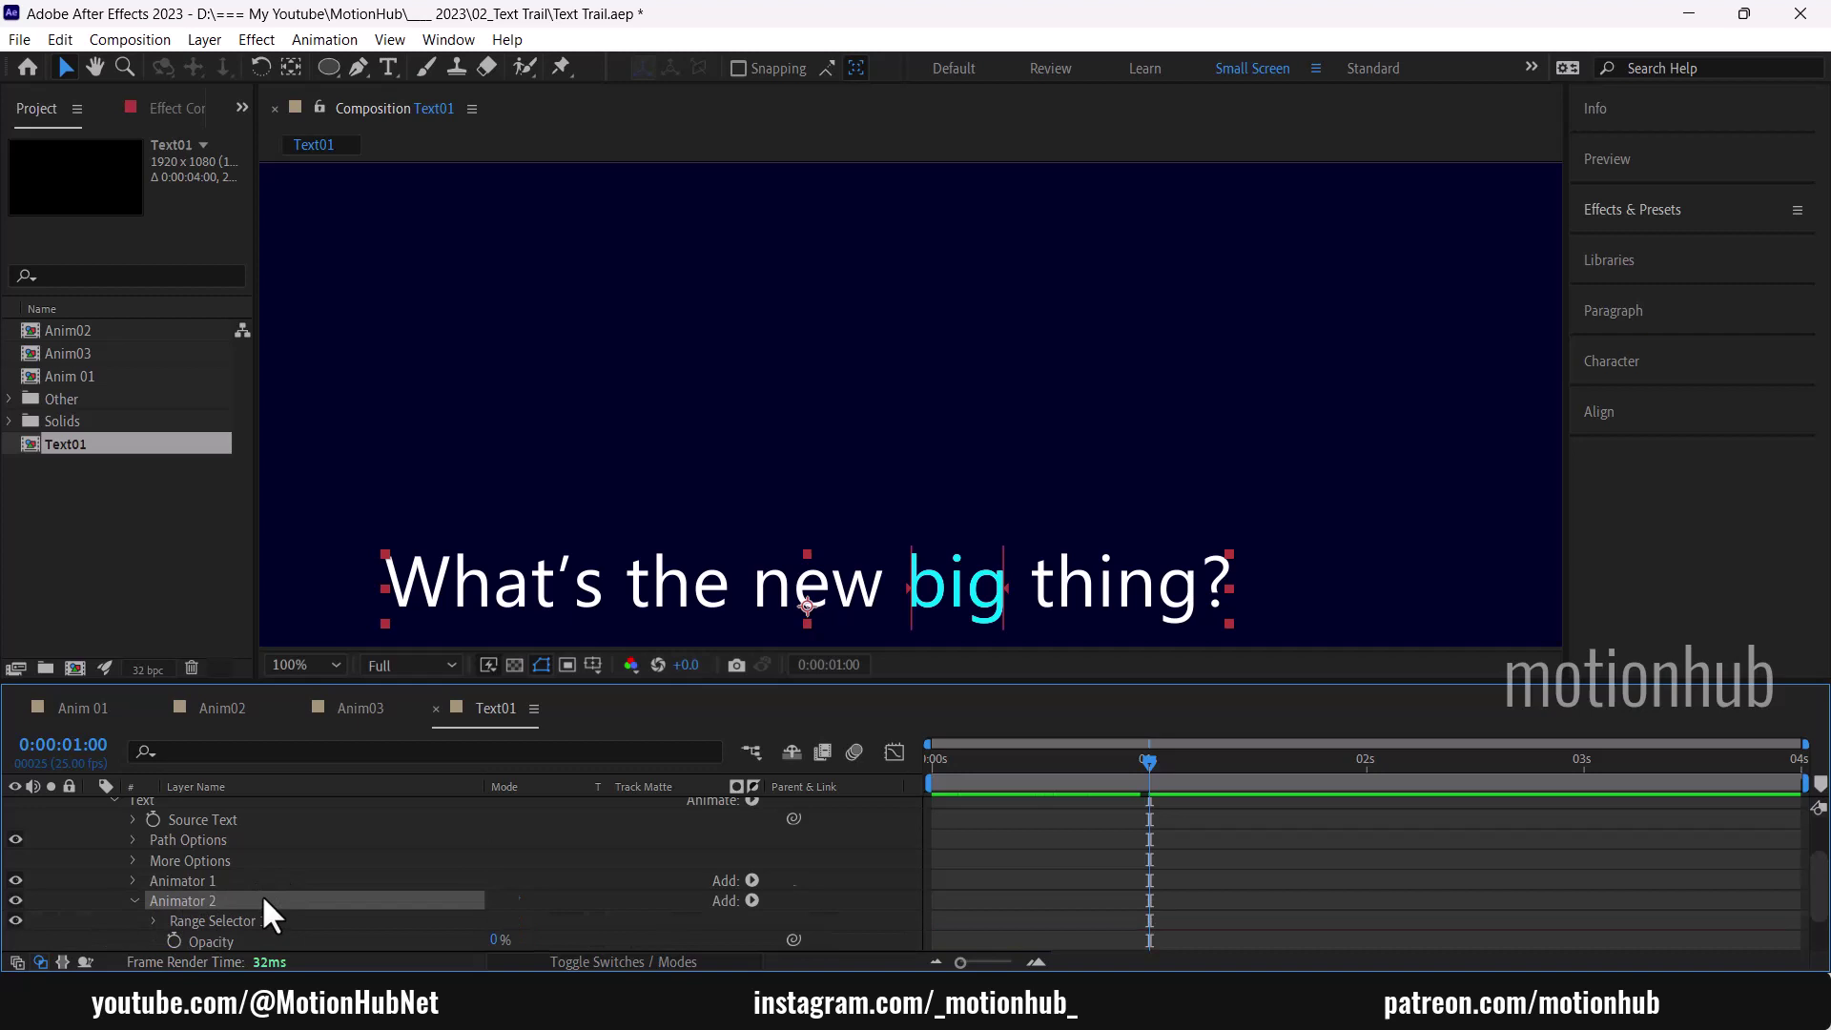
pyautogui.scroll(-3, 264, 898)
pyautogui.click(153, 858)
pyautogui.scroll(-3, 280, 877)
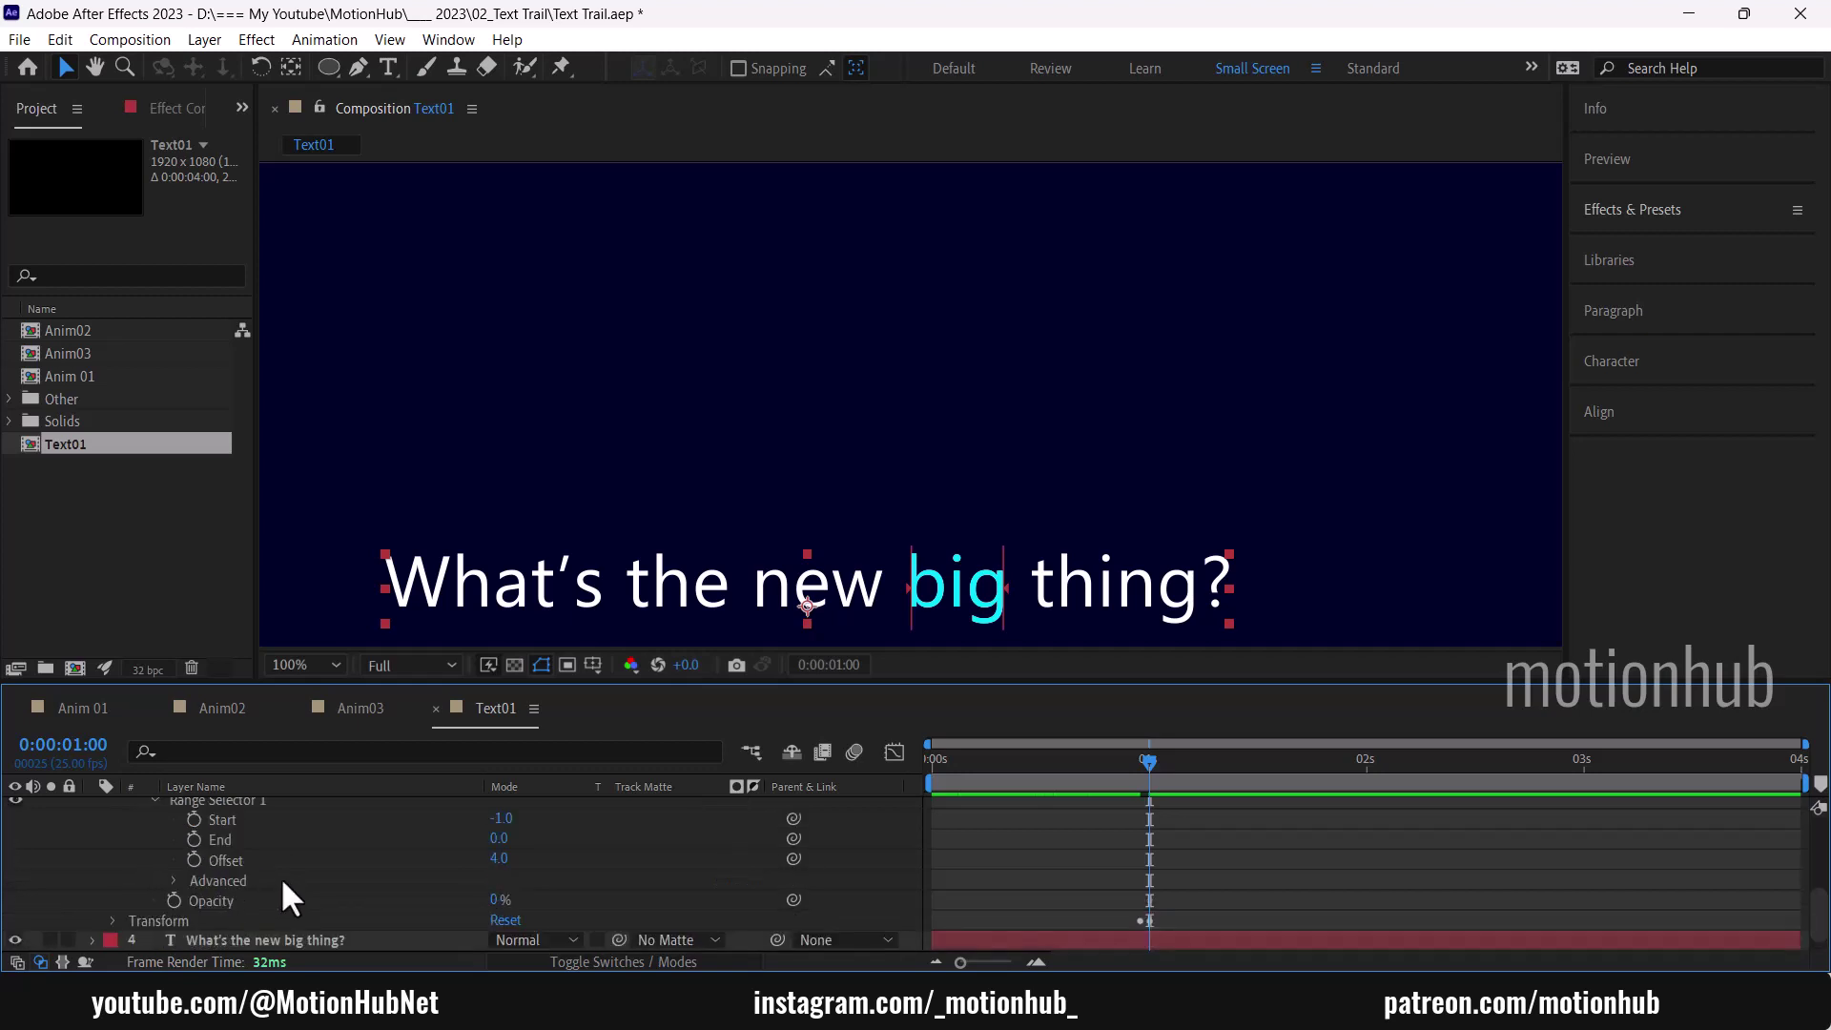
pyautogui.click(174, 880)
pyautogui.scroll(-3, 360, 877)
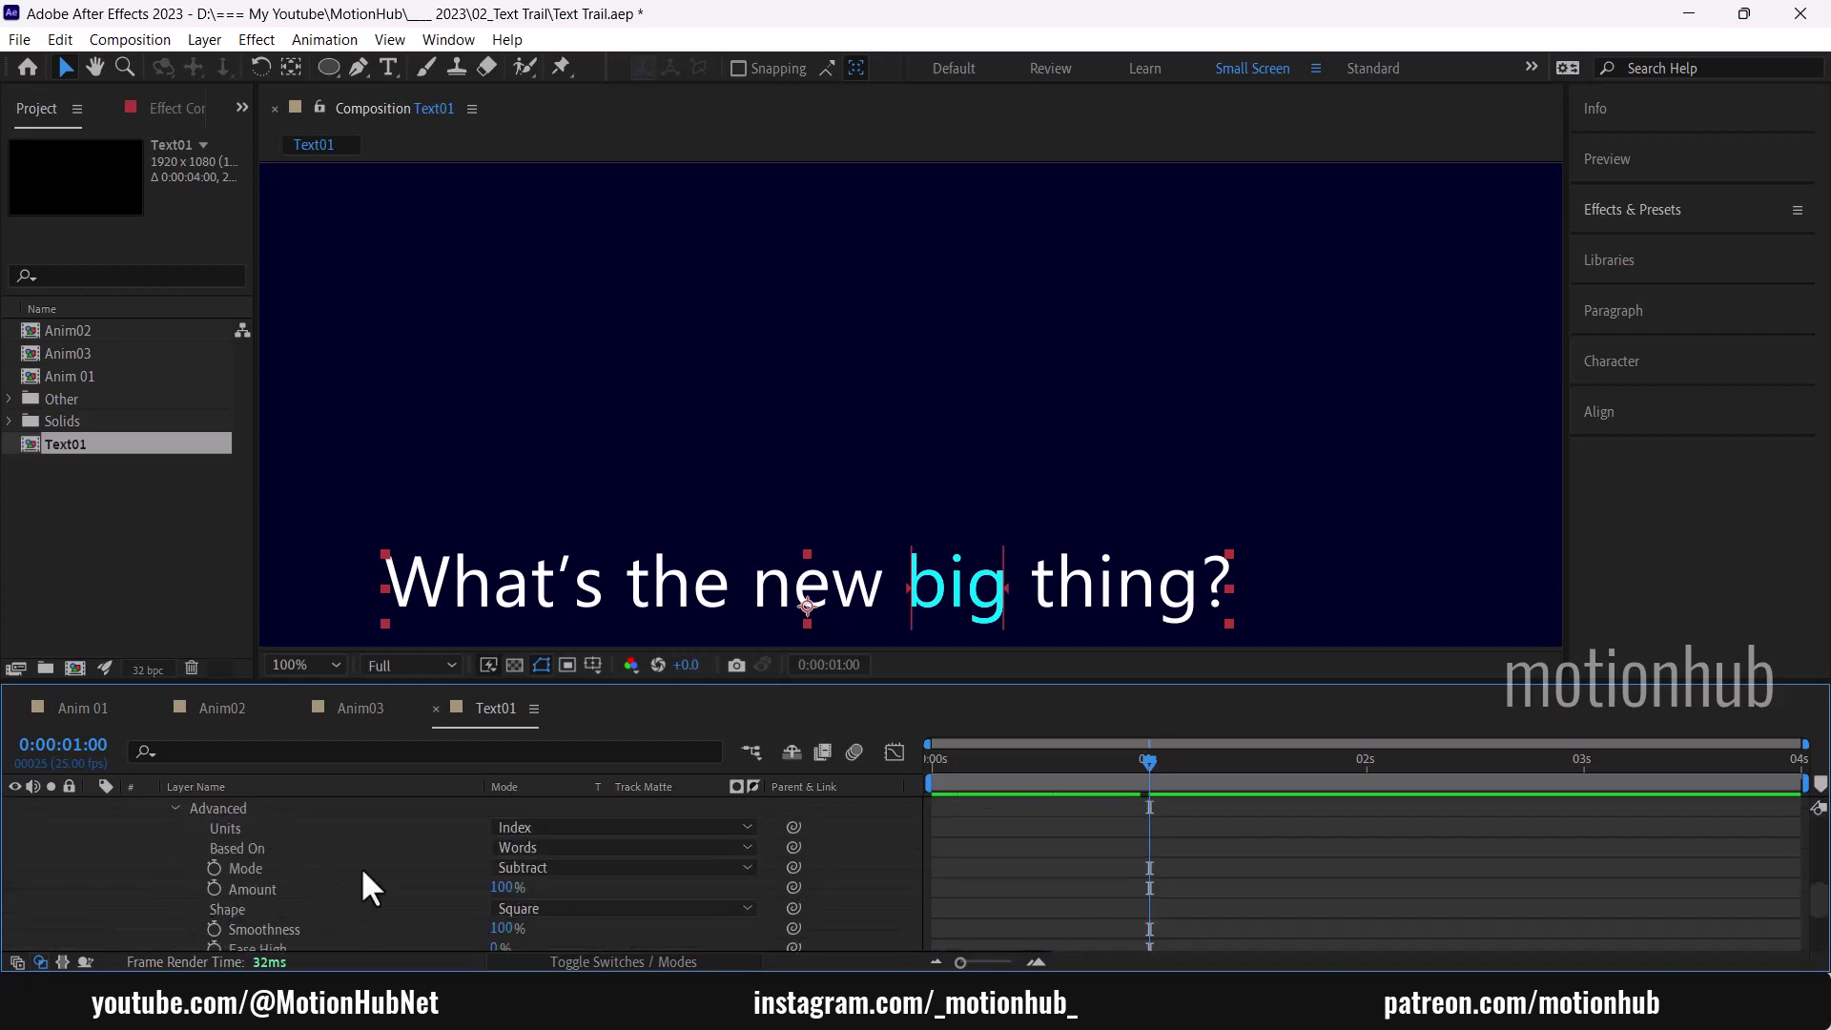
pyautogui.scroll(-6, 363, 868)
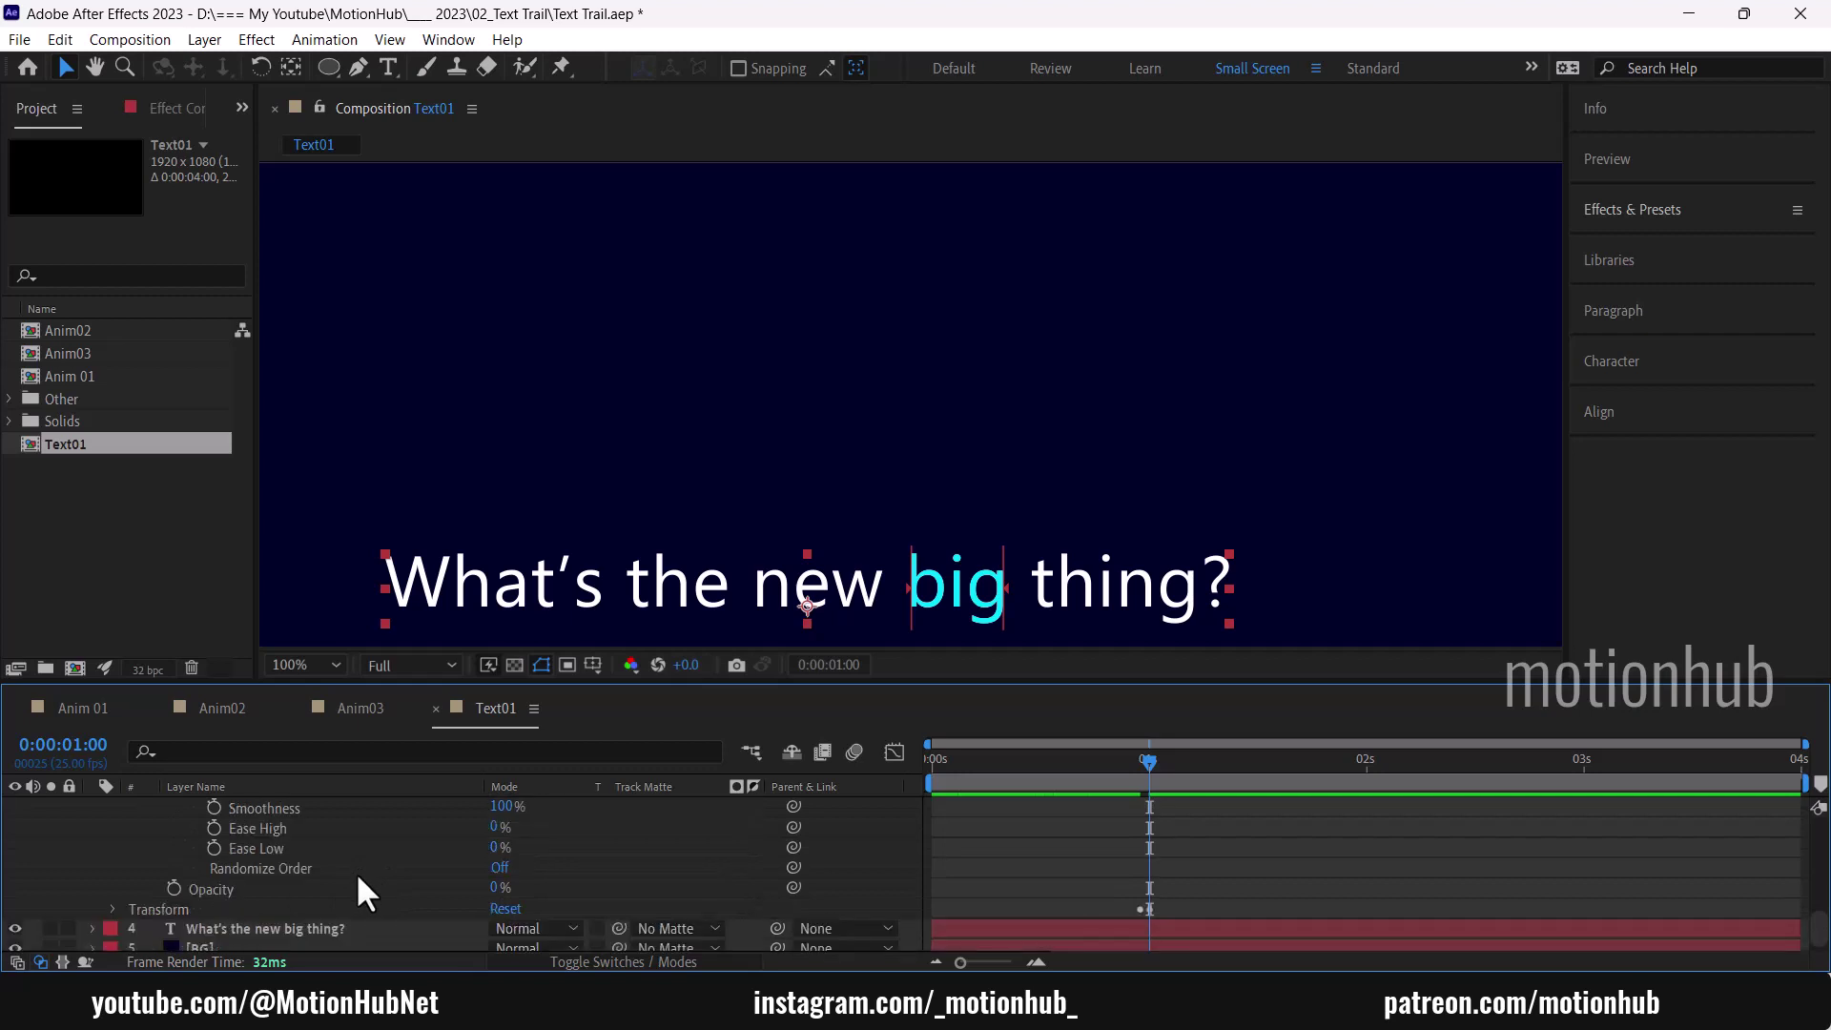
pyautogui.click(264, 890)
pyautogui.scroll(8, 269, 890)
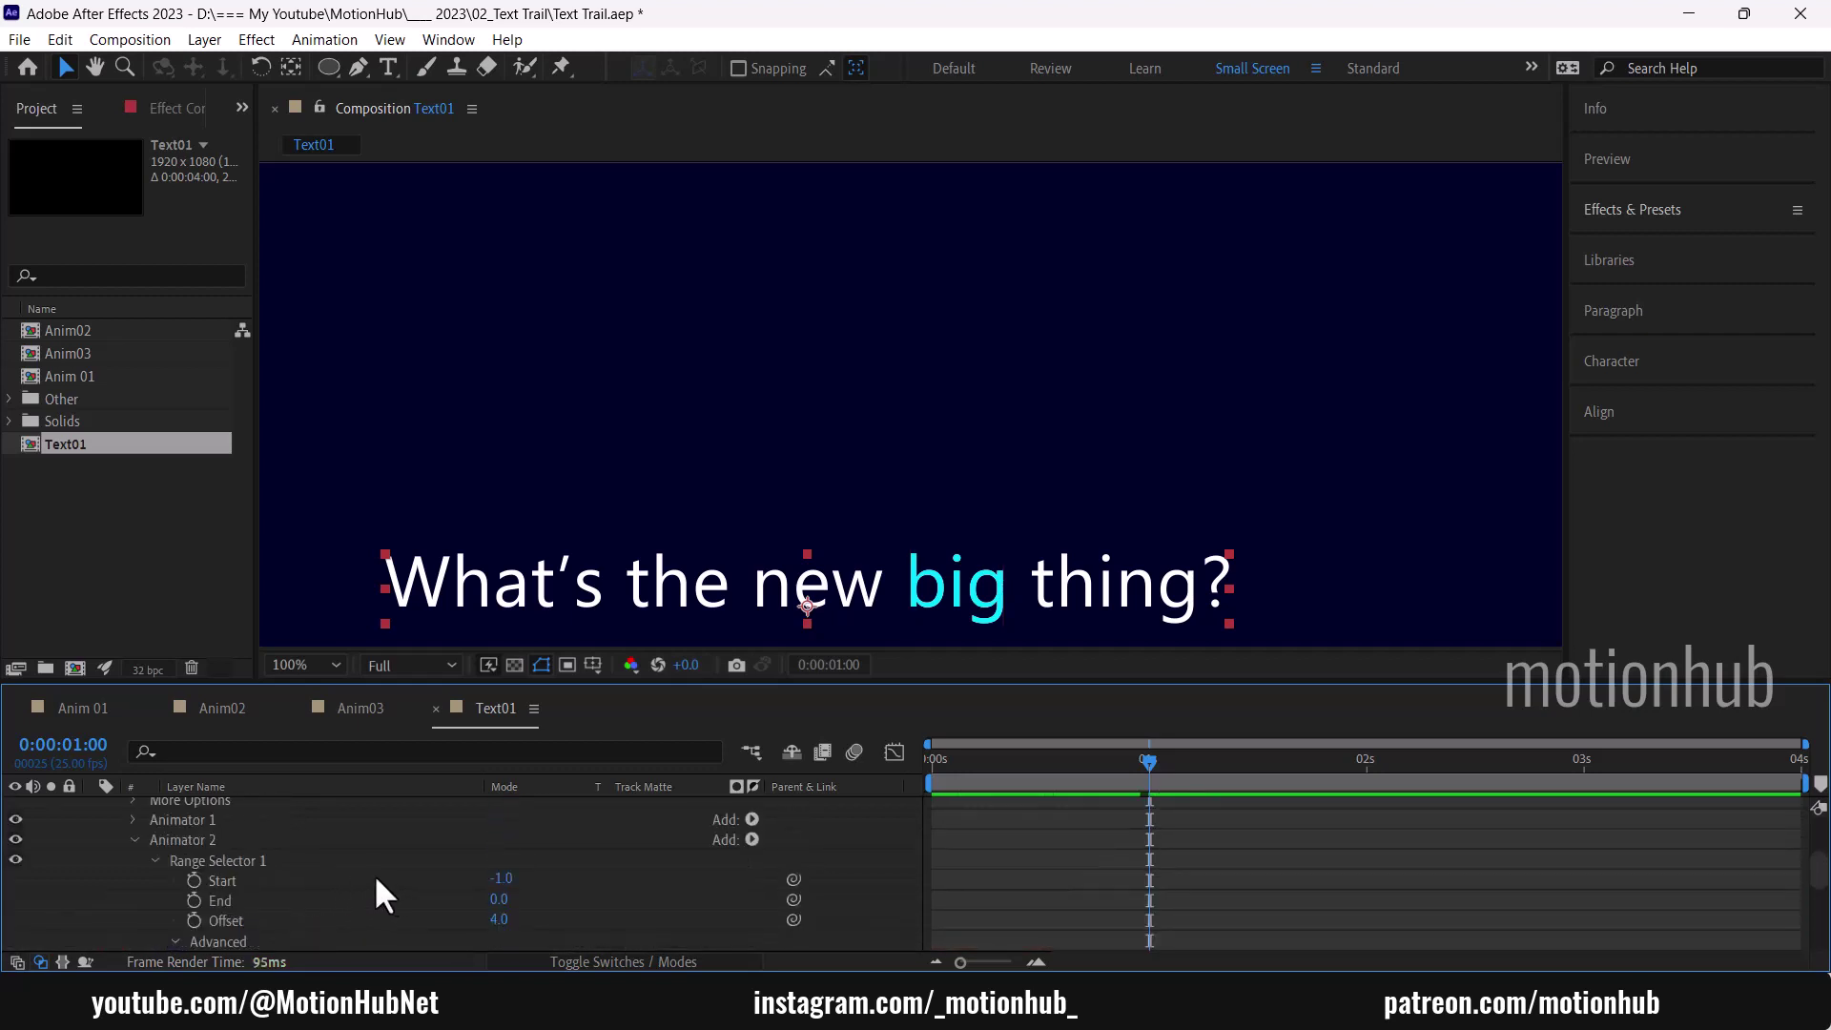
# Step: Add a Scale property to Animator 2 and keyframe it at 205% at 0:00:01:02 and at 100% at 0:00:00:24
pyautogui.click(387, 856)
pyautogui.click(753, 839)
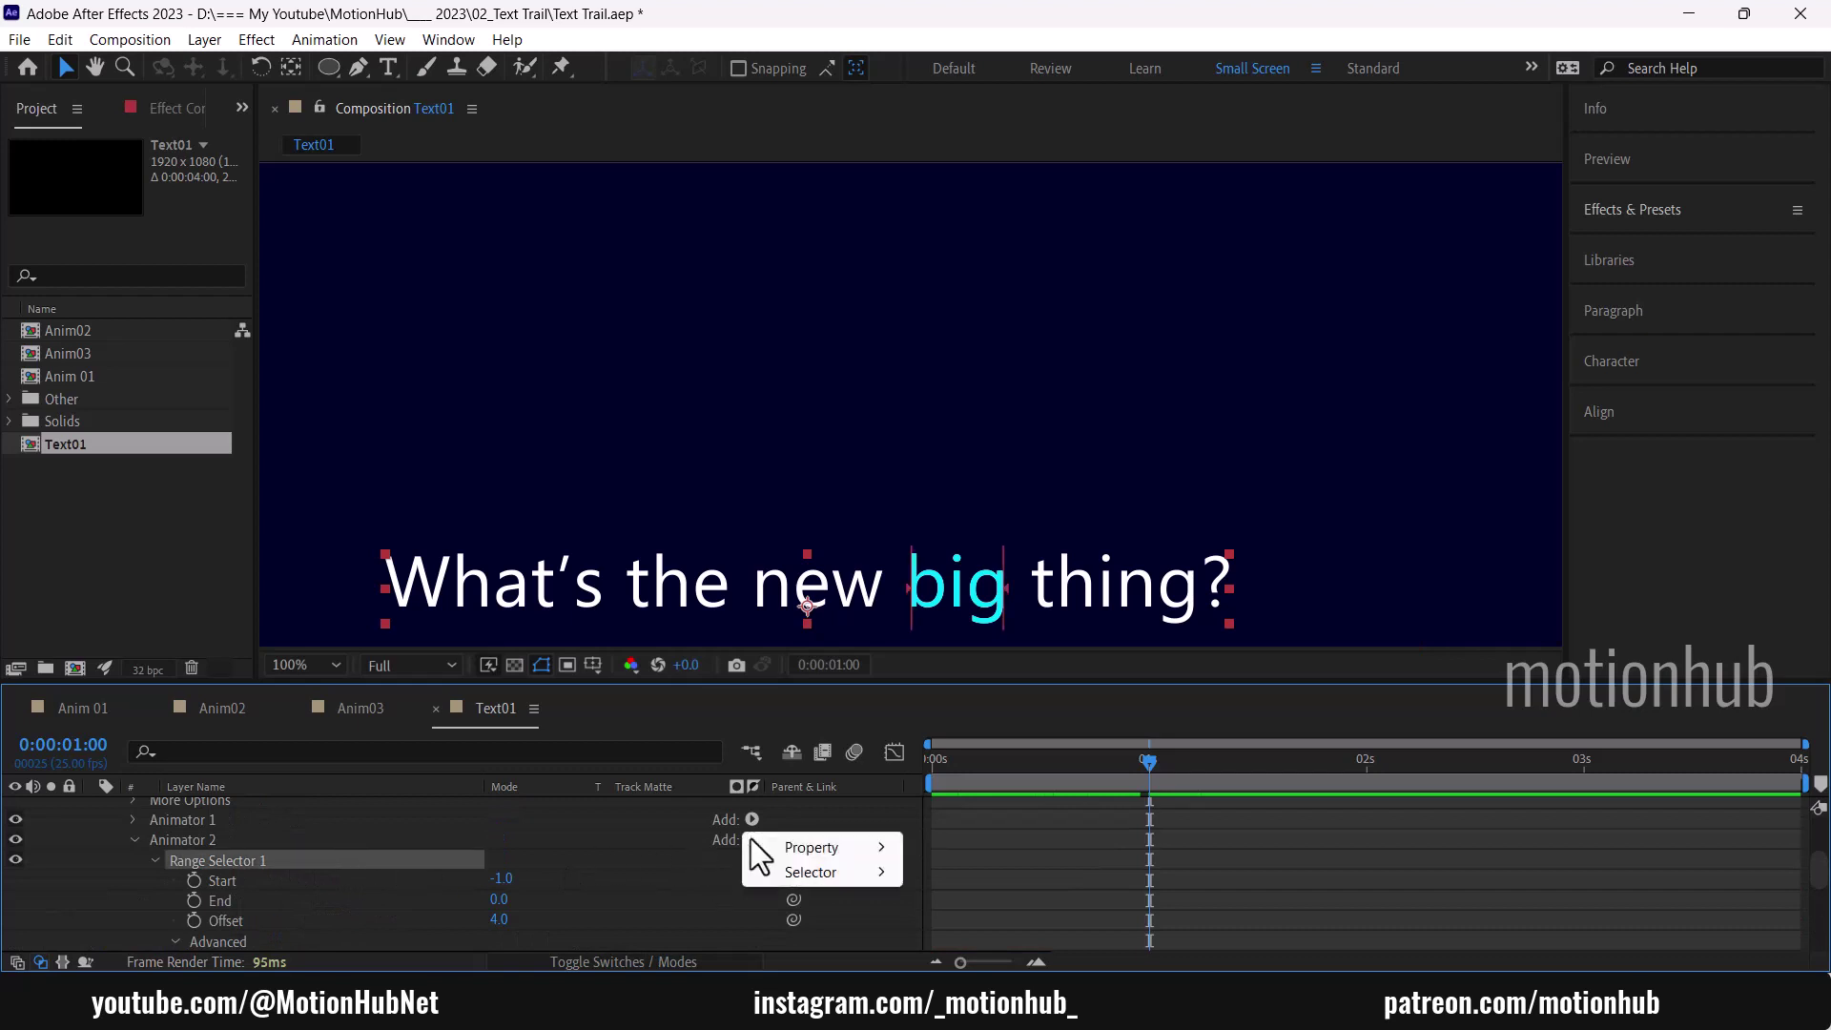
pyautogui.moveTo(871, 855)
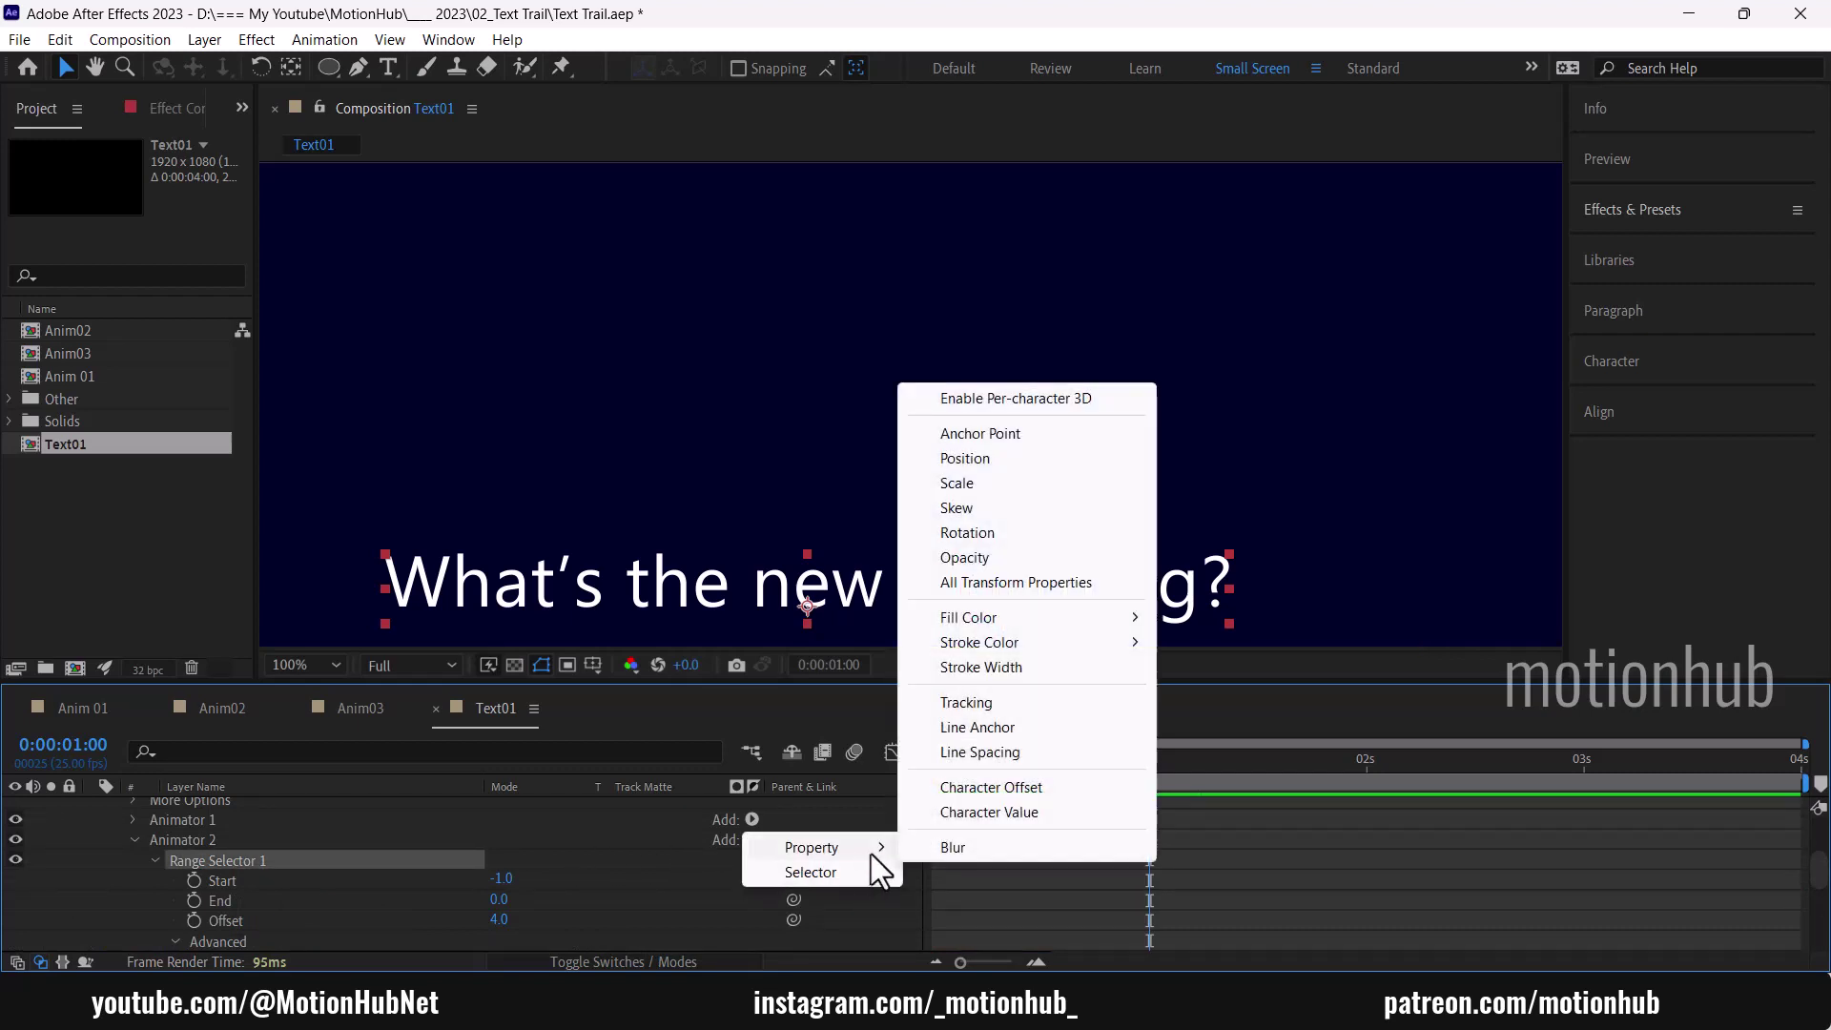
pyautogui.click(1055, 482)
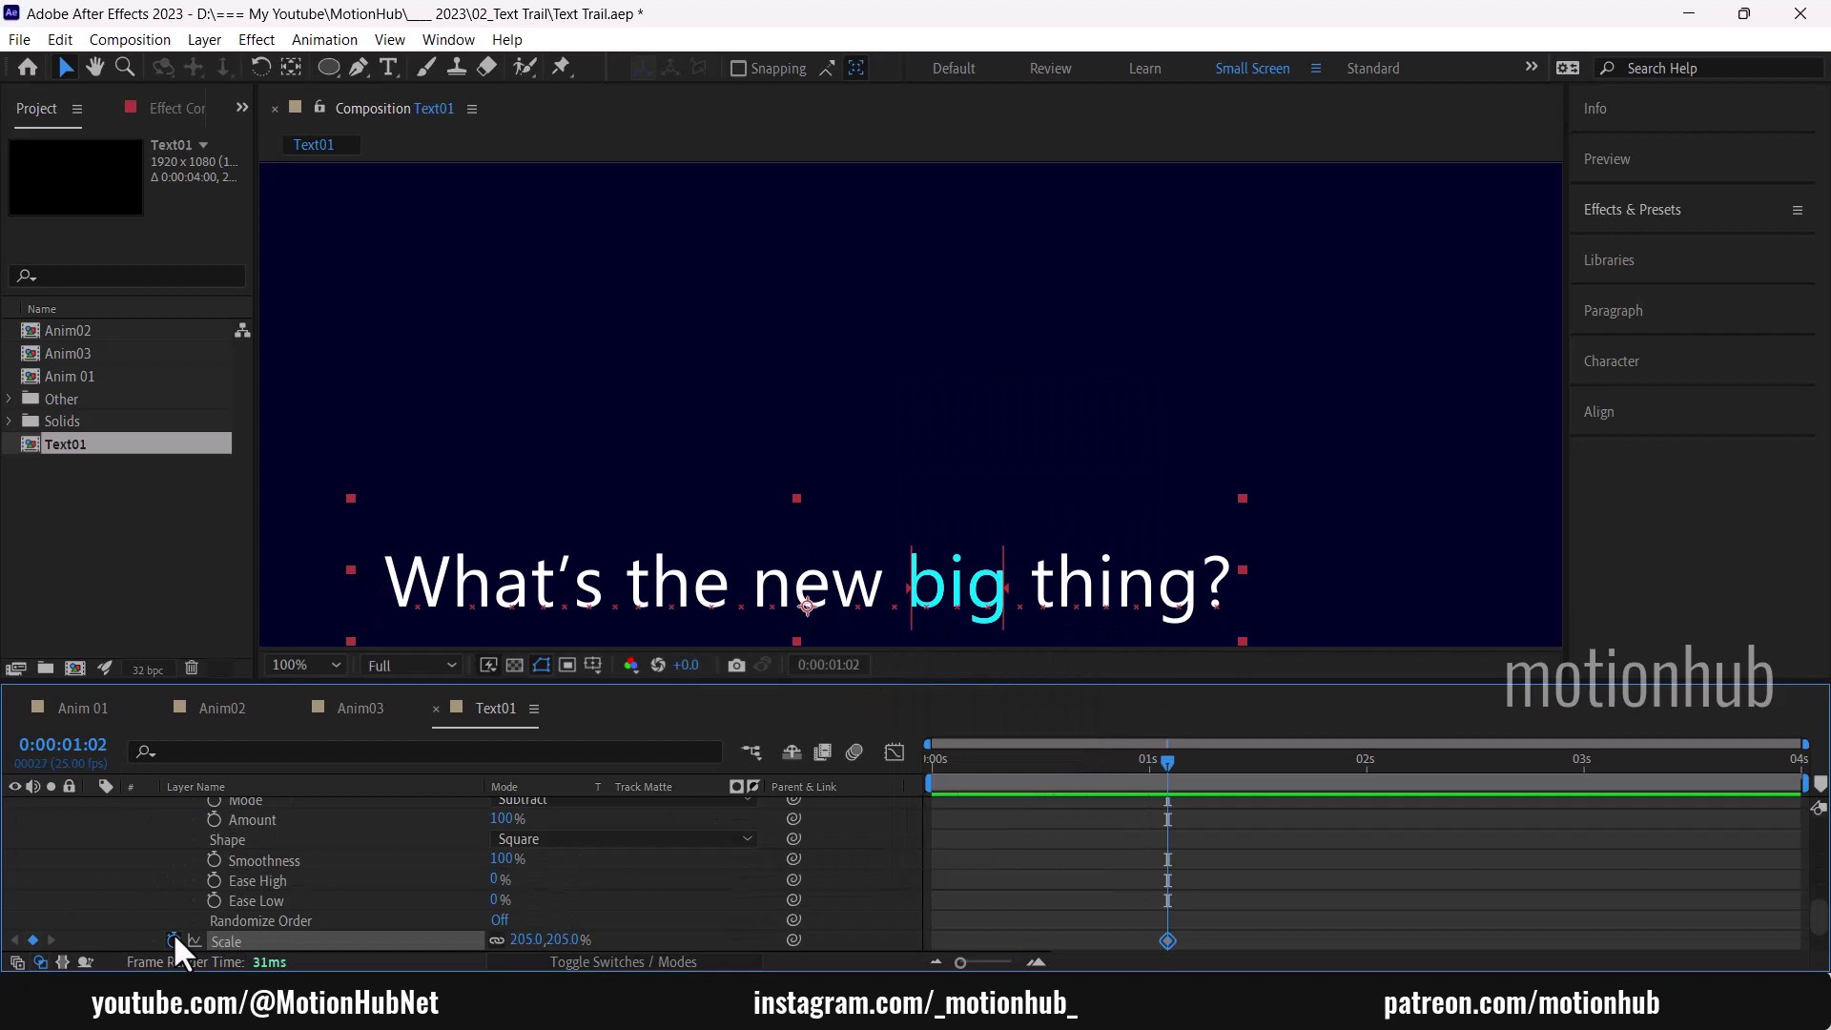
pyautogui.moveTo(1163, 763); pyautogui.dragTo(1138, 759)
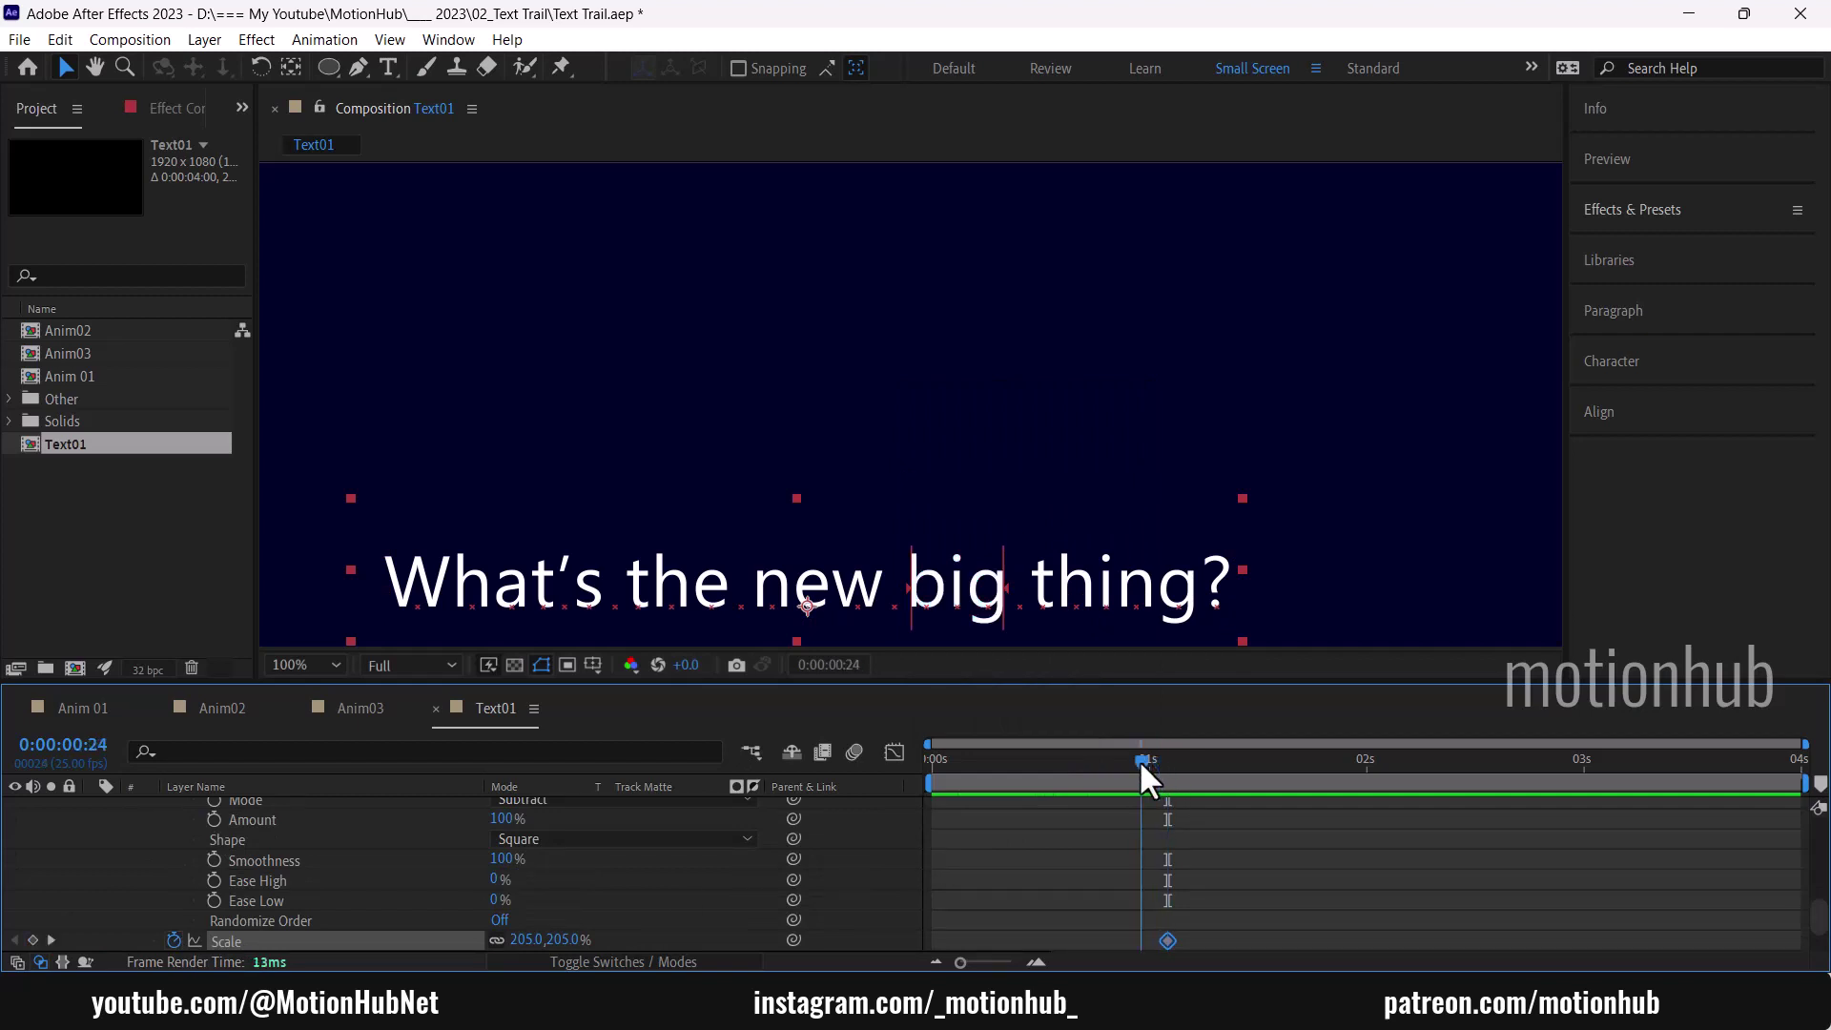
pyautogui.click(564, 940)
pyautogui.write('100')
pyautogui.press('Return')
pyautogui.moveTo(1142, 791); pyautogui.dragTo(1200, 775)
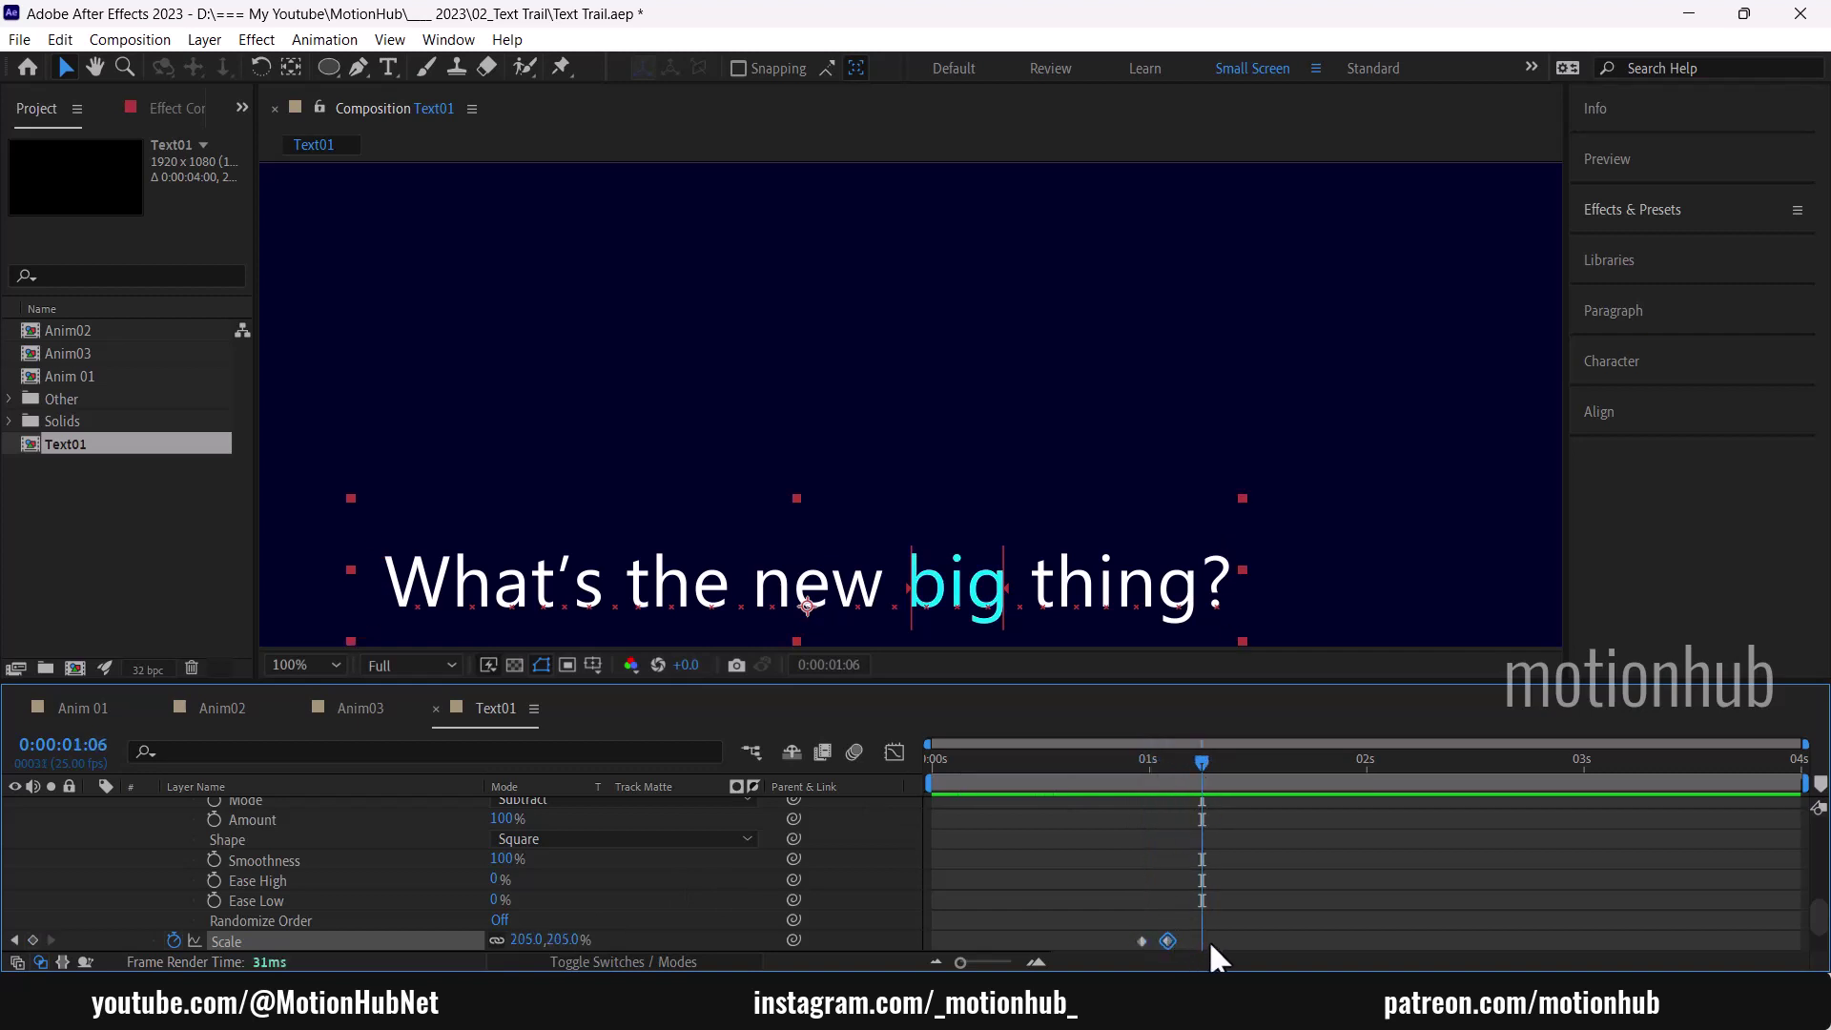
# Step: Change the Mode of Animator 2's range selector so that only the word "big" is scaled
pyautogui.scroll(-1, 357, 853)
pyautogui.scroll(3, 364, 855)
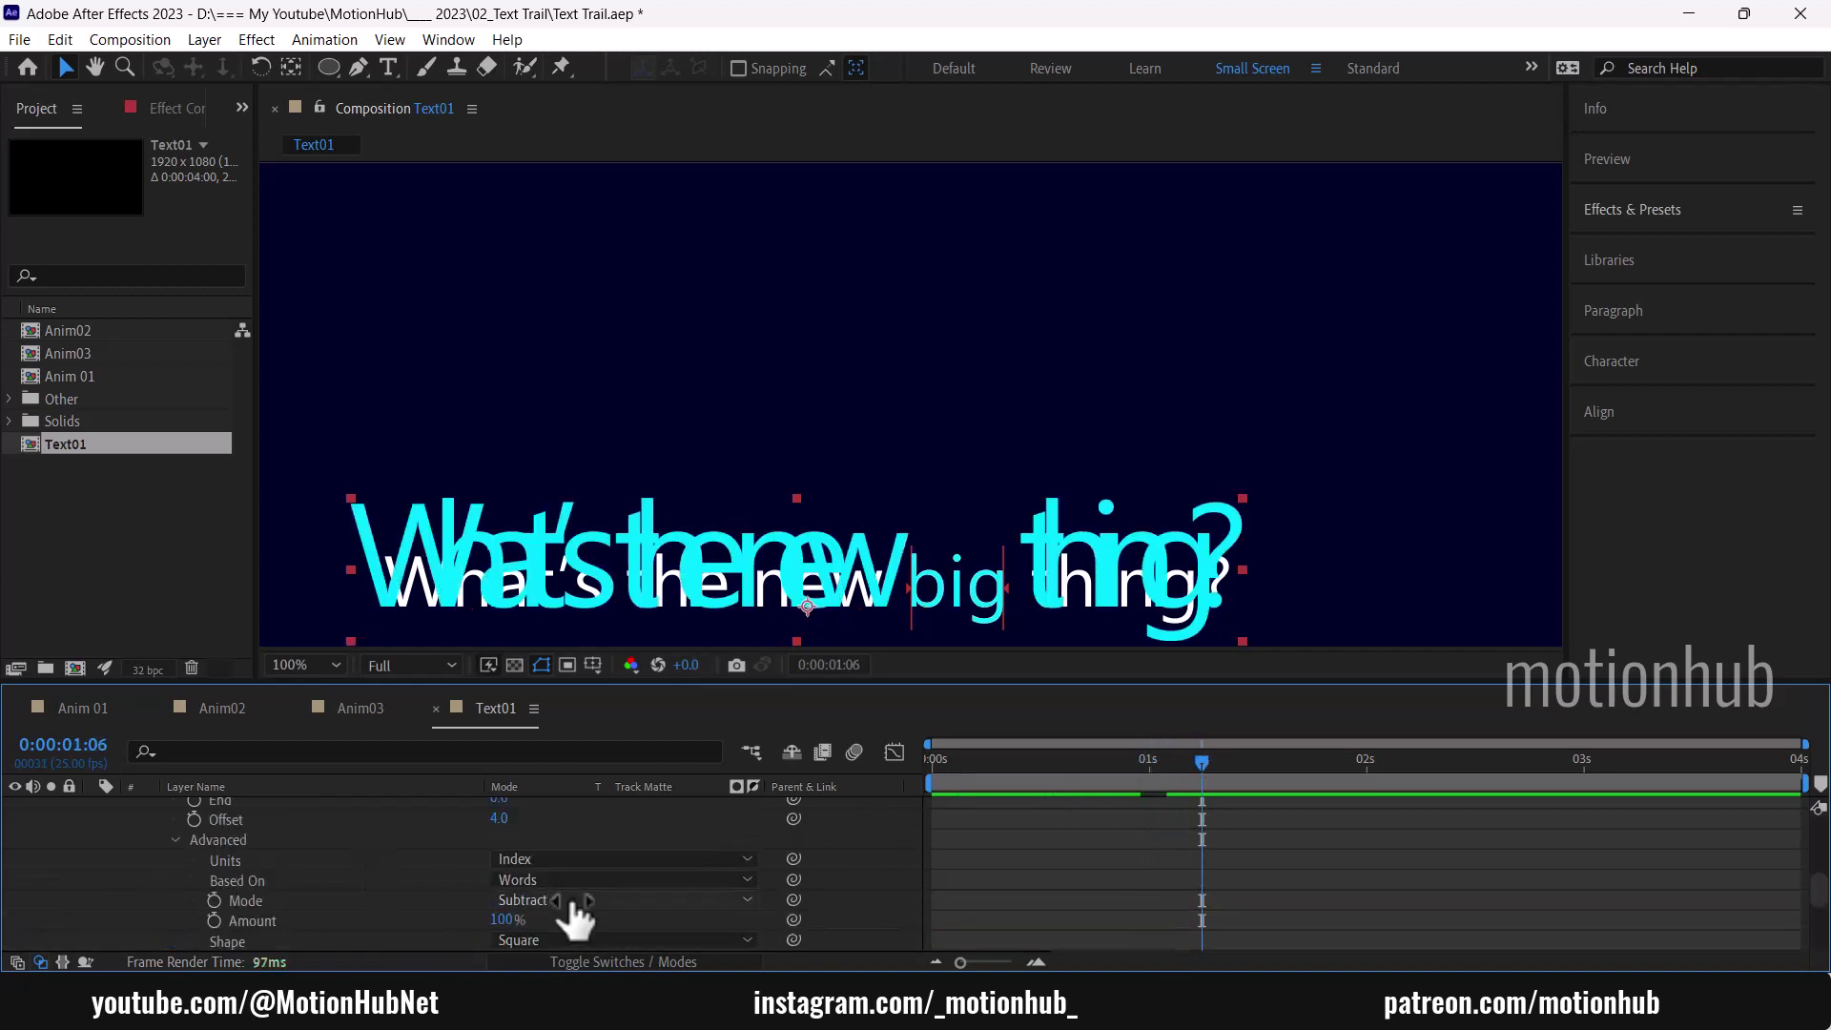
pyautogui.click(564, 899)
pyautogui.click(610, 758)
# Step: Move the 100% Scale keyframe to 0:00:01:00 and the 205% Scale keyframe to 0:00:01:14
pyautogui.moveTo(1141, 762); pyautogui.dragTo(1149, 767)
pyautogui.scroll(-2, 933, 934)
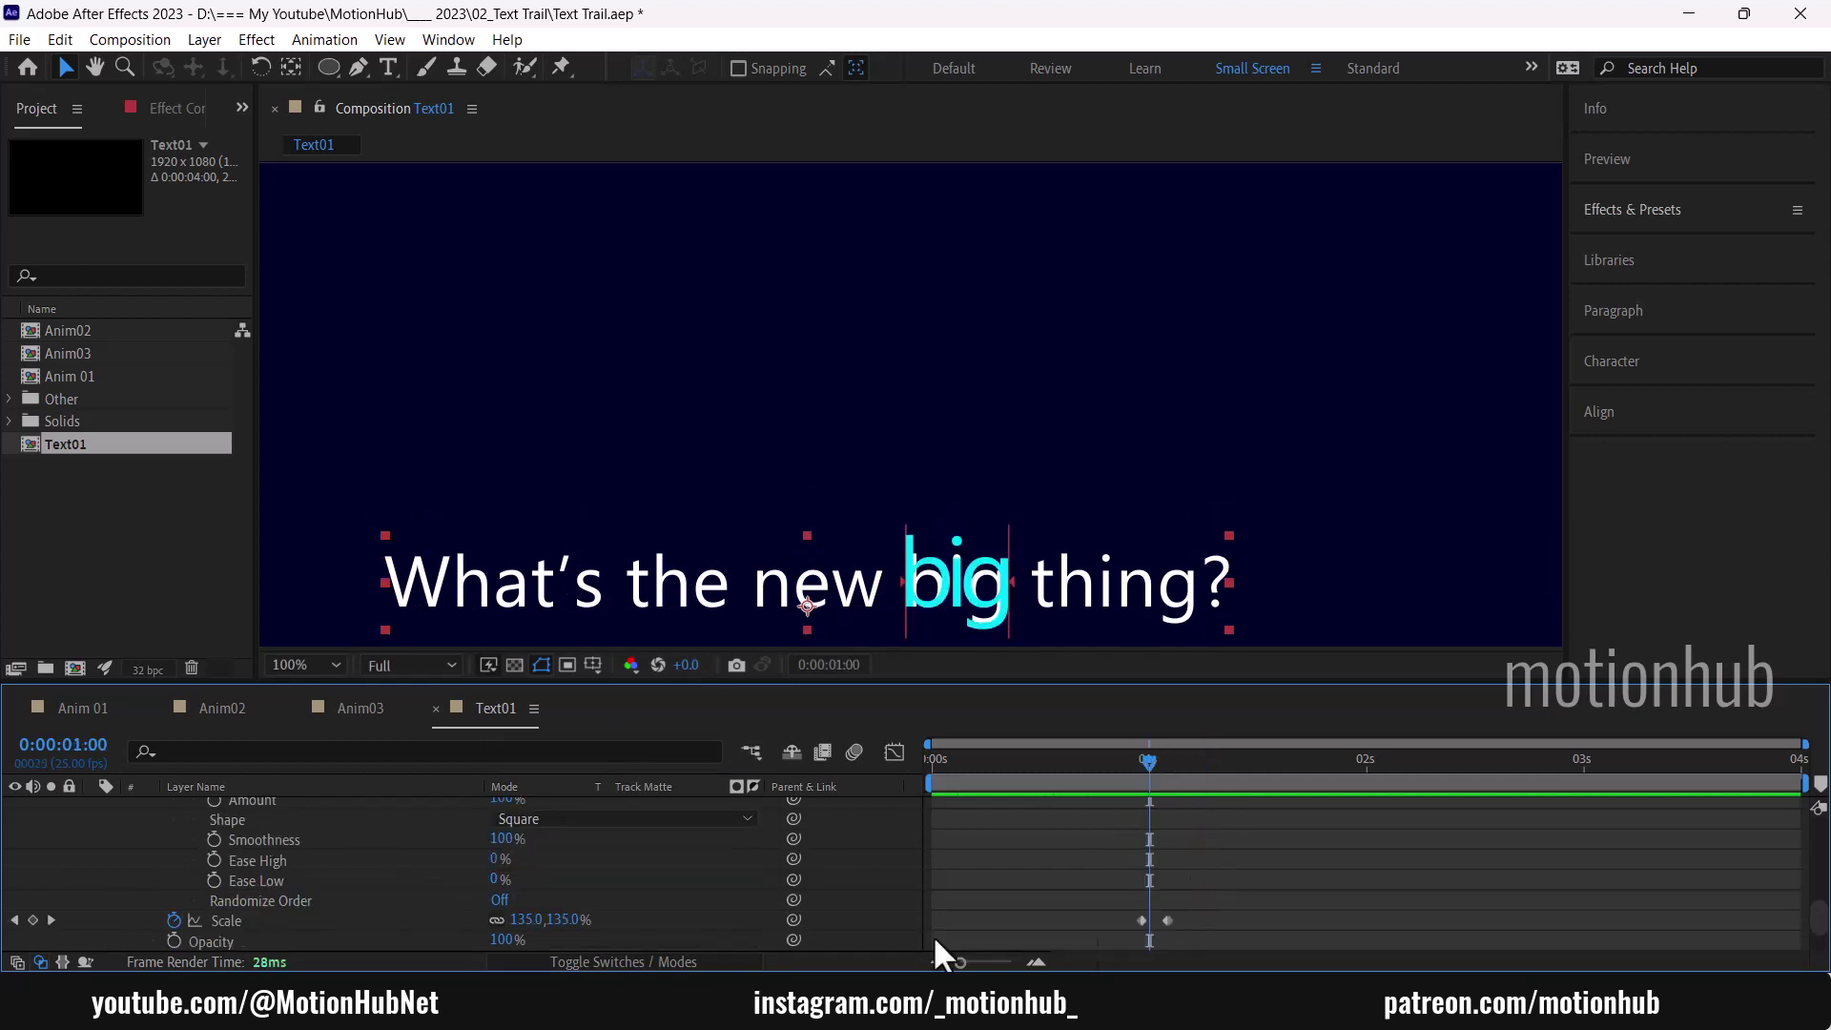
pyautogui.moveTo(1142, 920); pyautogui.dragTo(1149, 920)
pyautogui.moveTo(1165, 920); pyautogui.dragTo(1234, 920)
pyautogui.moveTo(1192, 780); pyautogui.dragTo(1271, 780)
pyautogui.moveTo(1235, 920); pyautogui.dragTo(1273, 920)
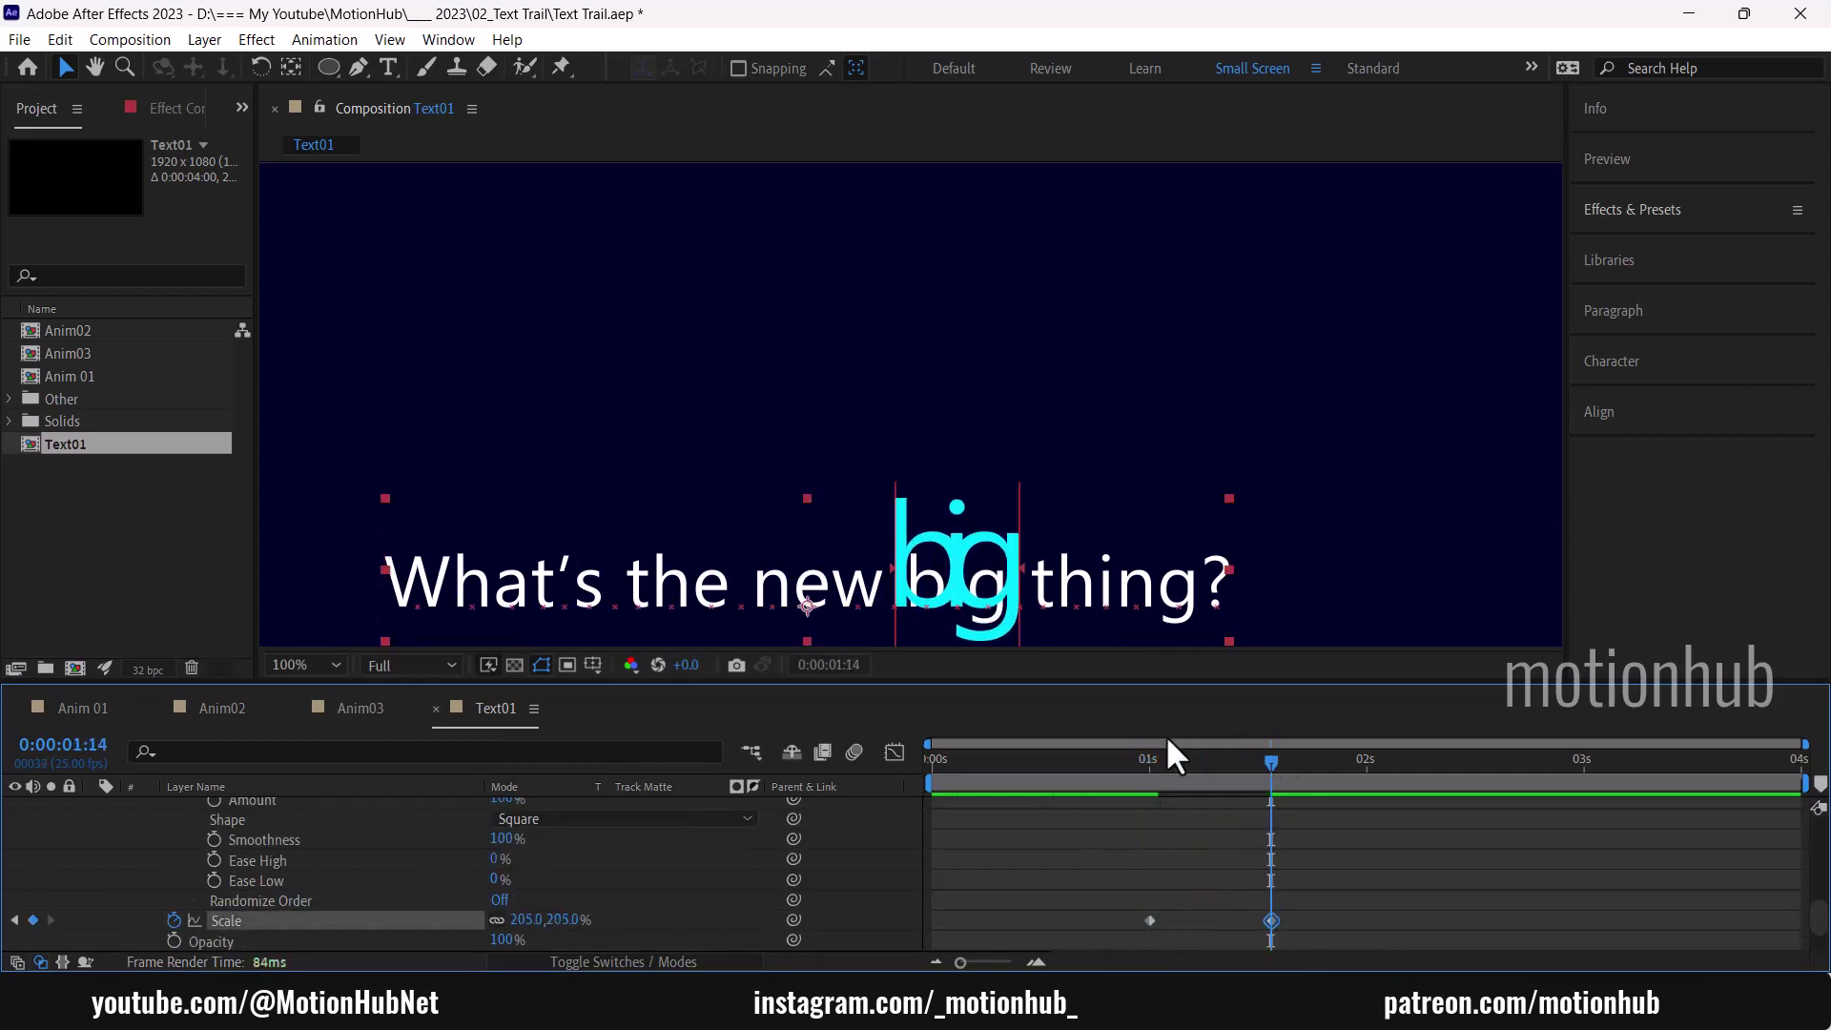
# Step: Add a Tracking property to the cyan layer's Animator 2 and keyframe its amount at 0 at 0:00:01:00
pyautogui.moveTo(1134, 767)
pyautogui.mouseDown()
pyautogui.moveTo(1188, 786)
pyautogui.moveTo(1149, 786)
pyautogui.mouseUp()
pyautogui.scroll(1, 452, 873)
pyautogui.scroll(2, 452, 874)
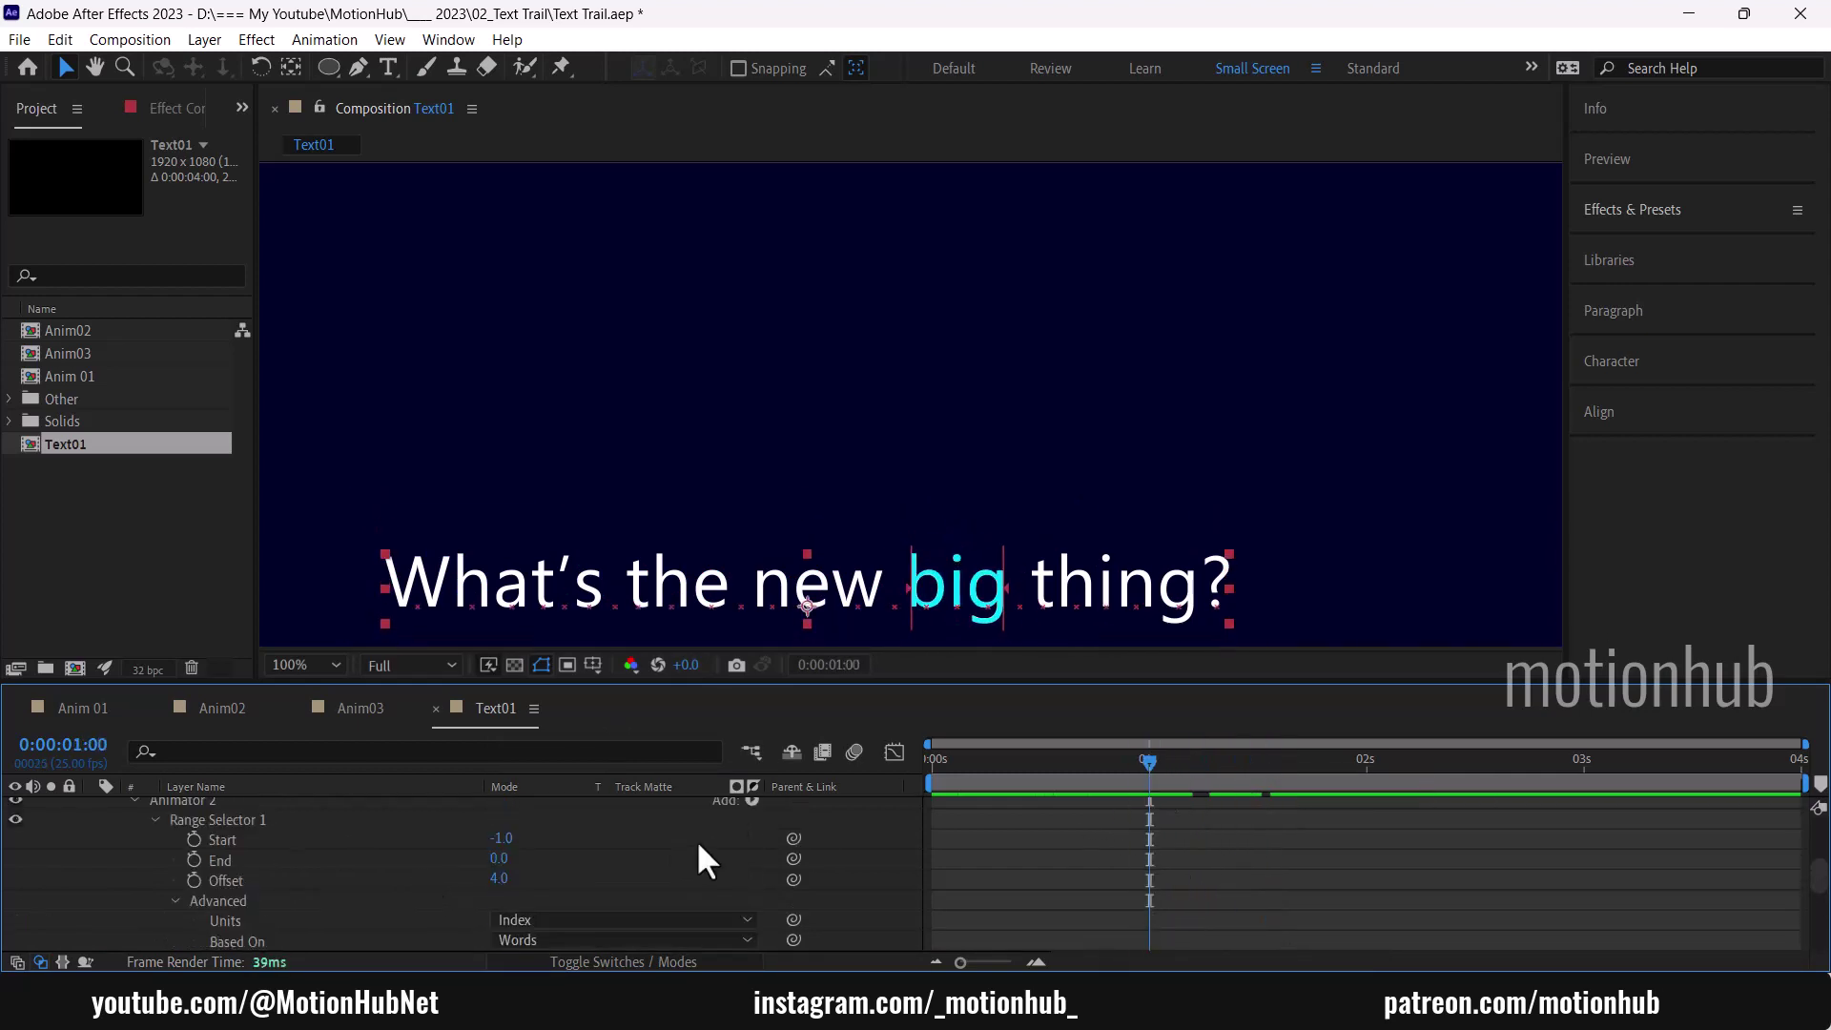
pyautogui.click(751, 802)
pyautogui.moveTo(843, 807)
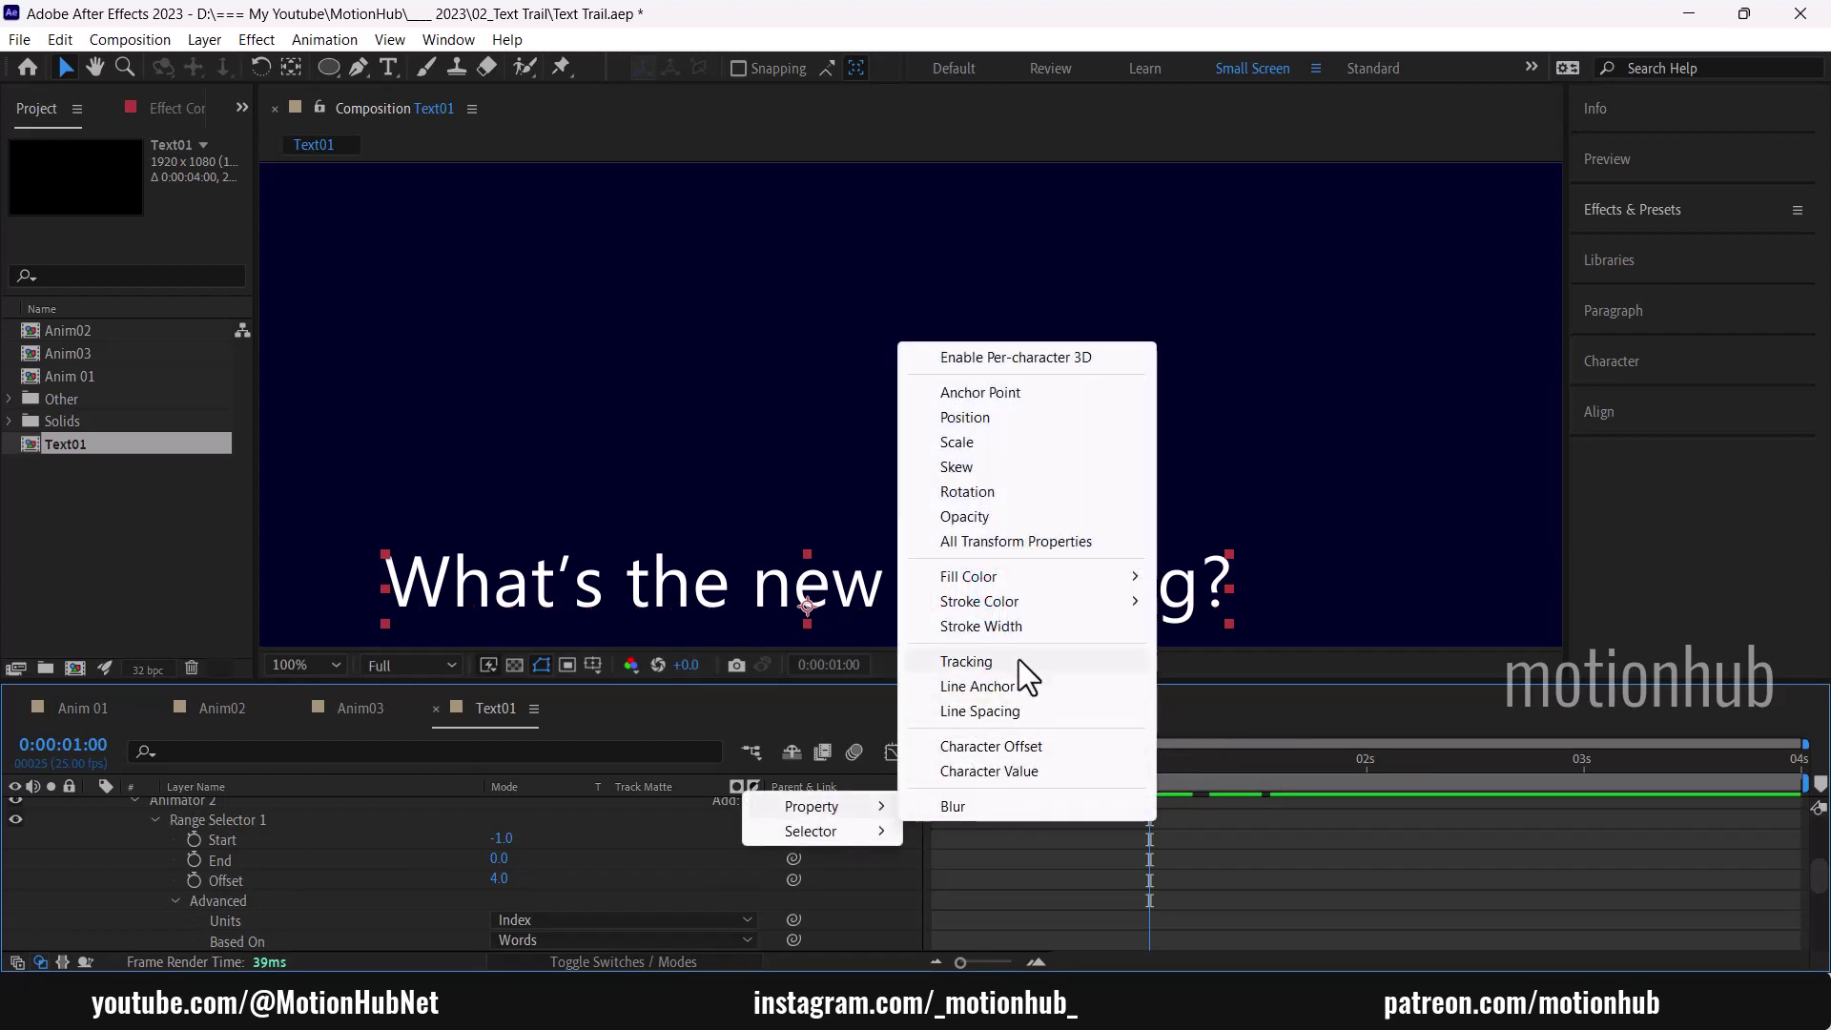
pyautogui.click(966, 661)
pyautogui.scroll(-2, 678, 879)
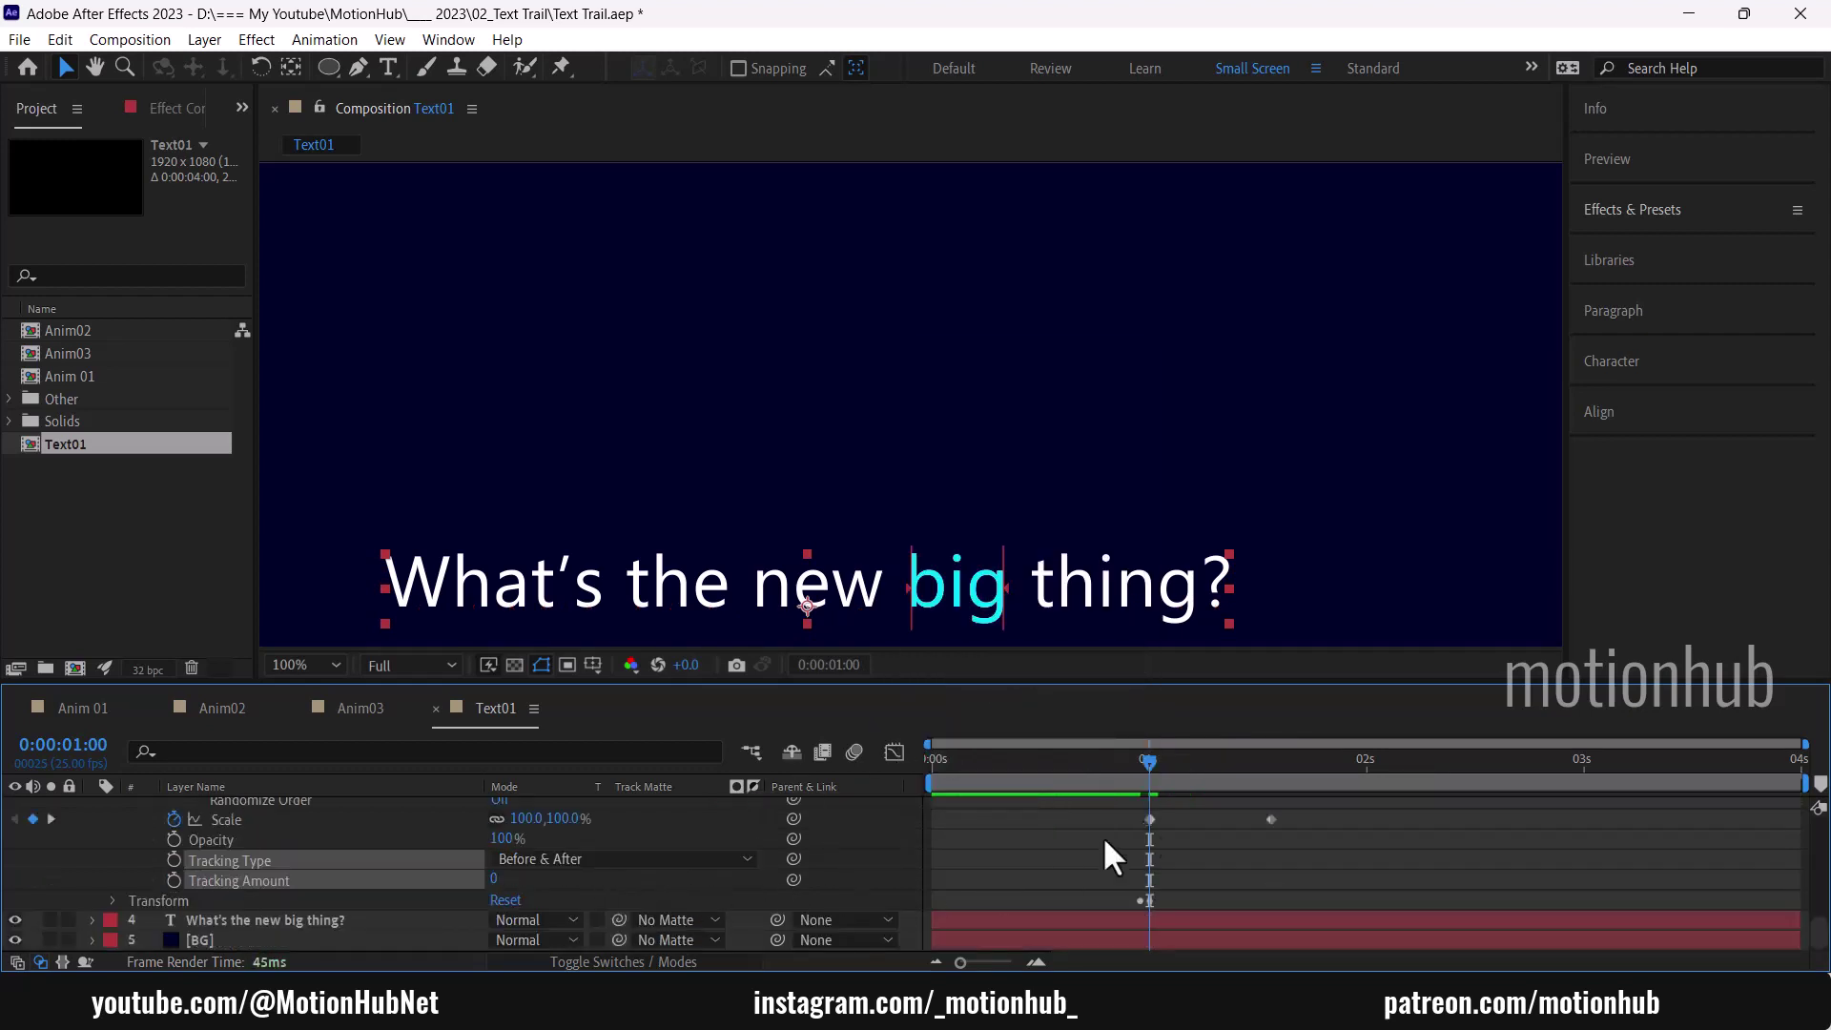
pyautogui.click(174, 878)
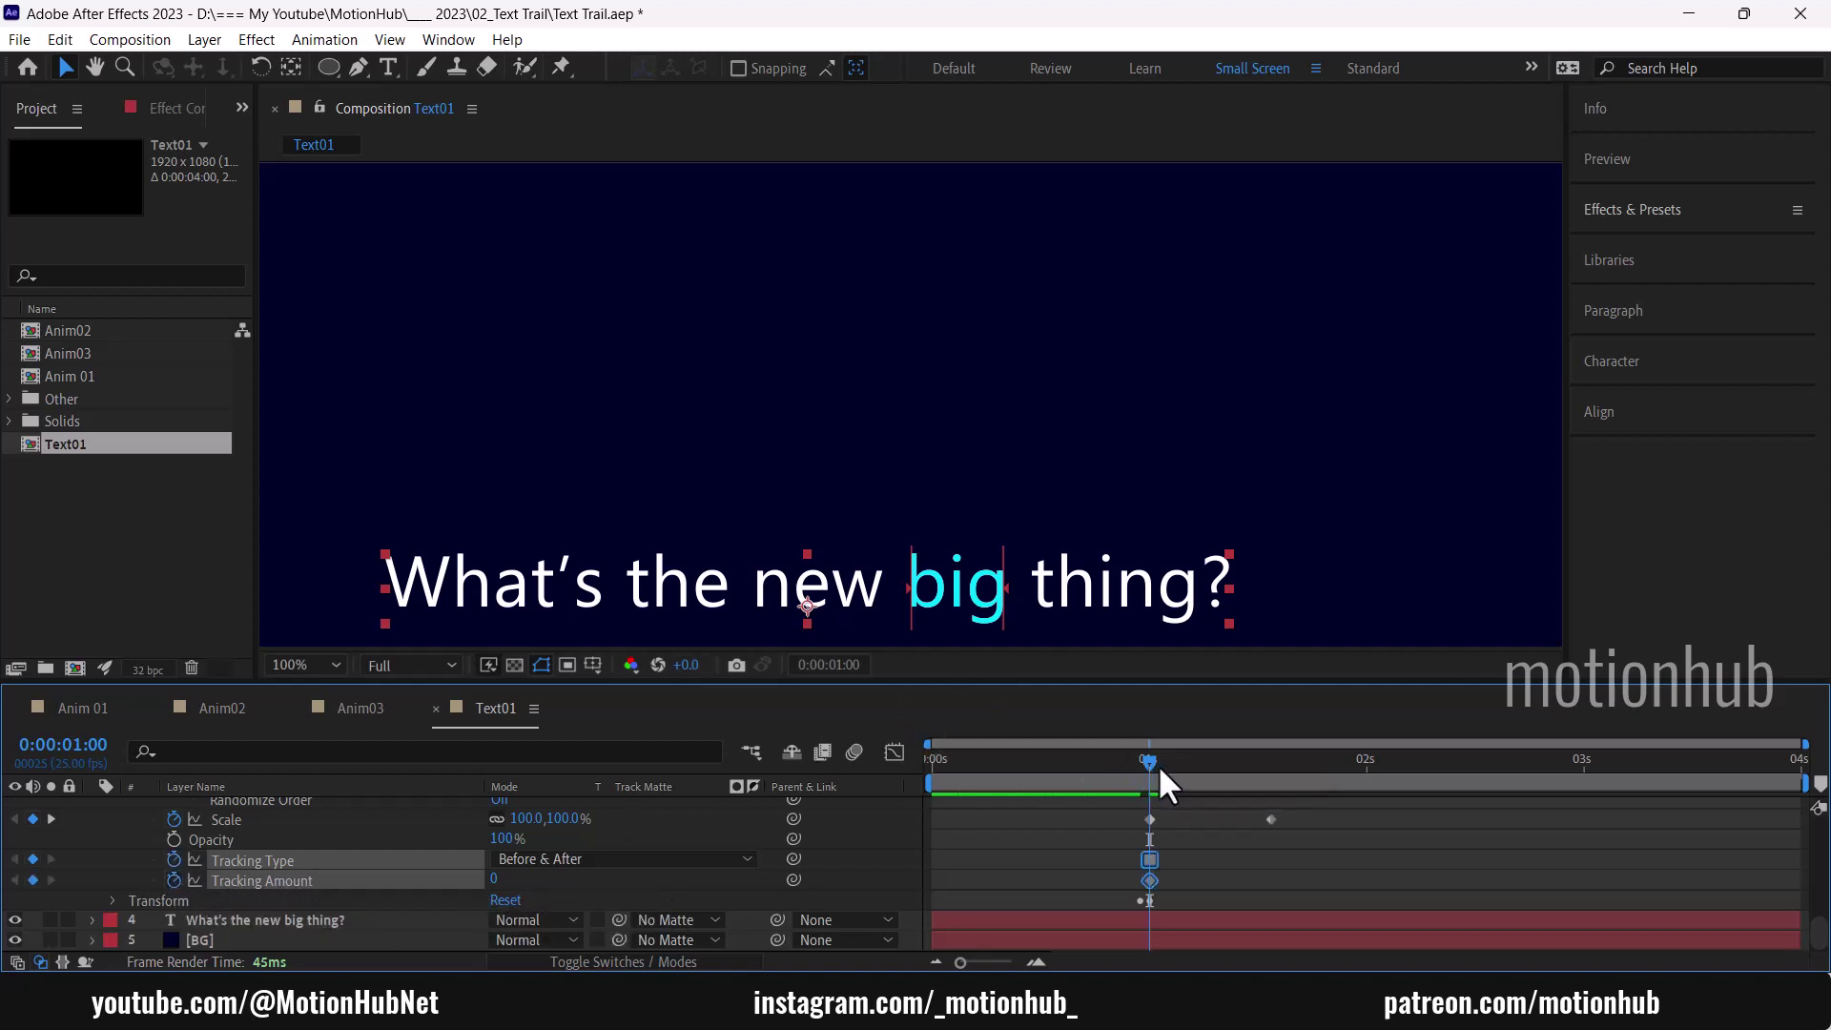
# Step: Set the Tracking Amount to 22 at 0:00:01:14 and scrub back to check the growing word
pyautogui.moveTo(1157, 763); pyautogui.dragTo(1273, 774)
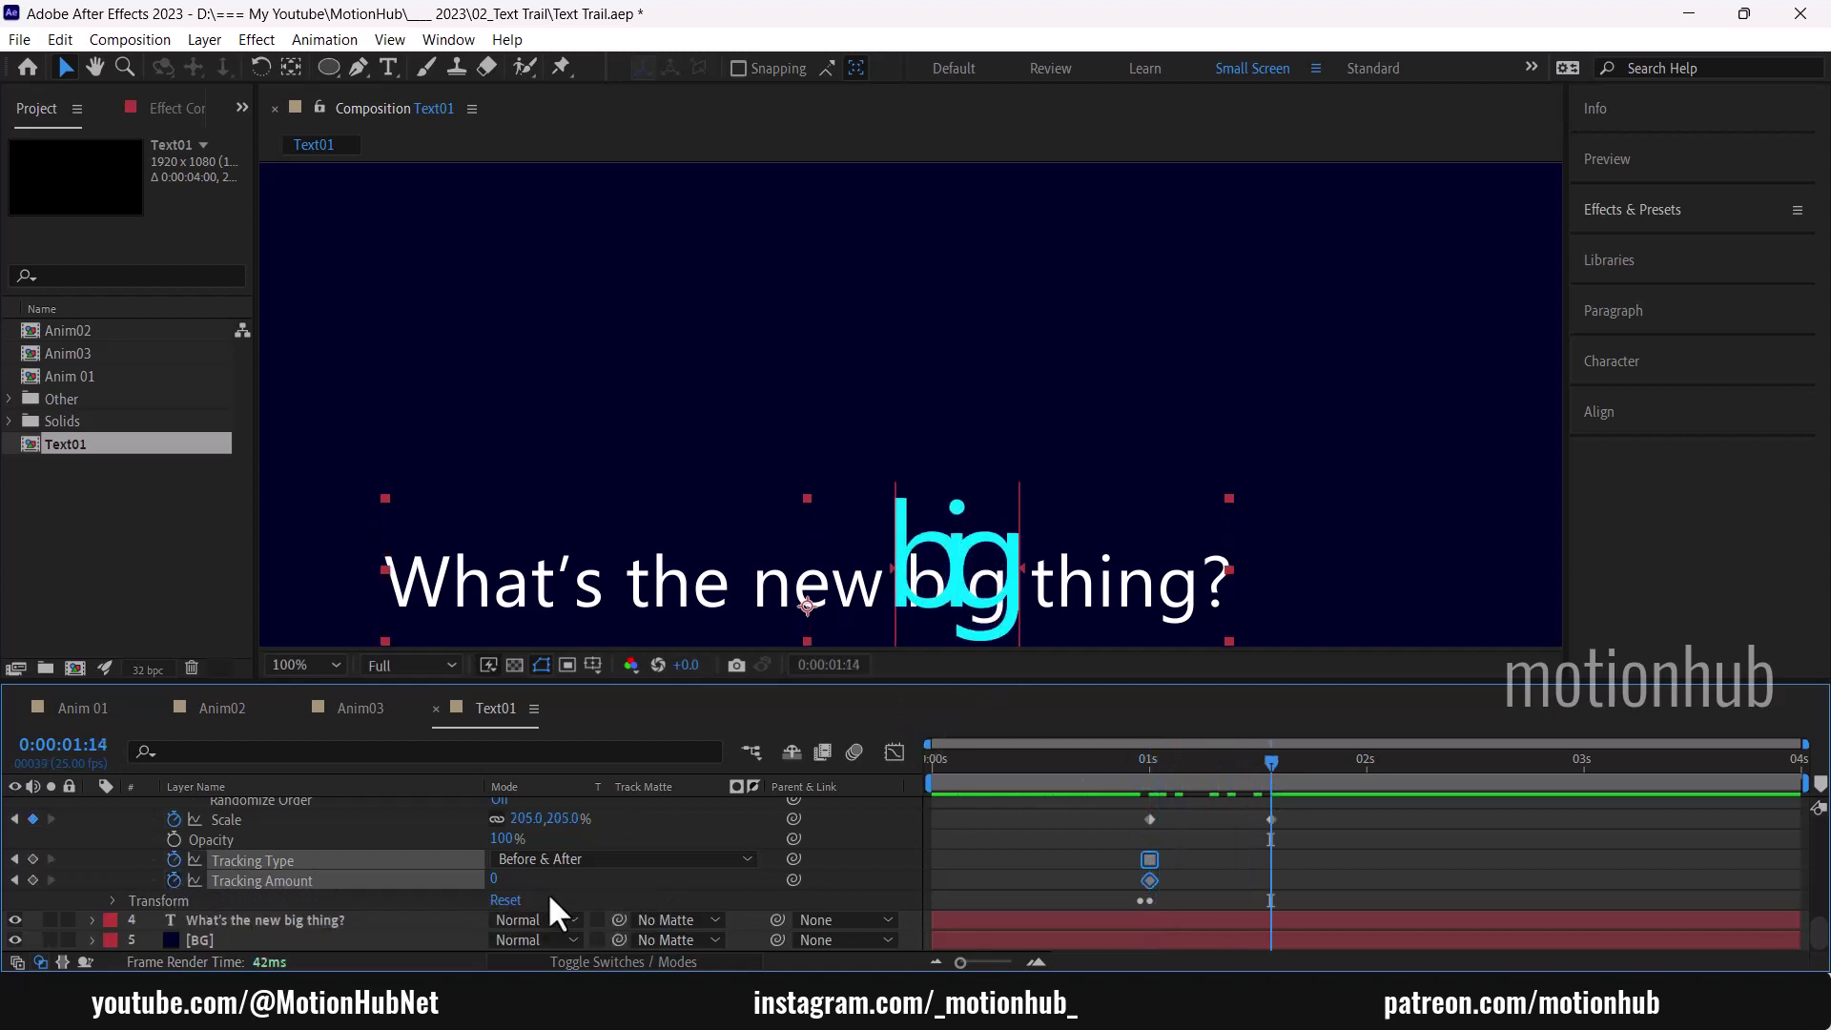
pyautogui.click(494, 879)
pyautogui.press('Return')
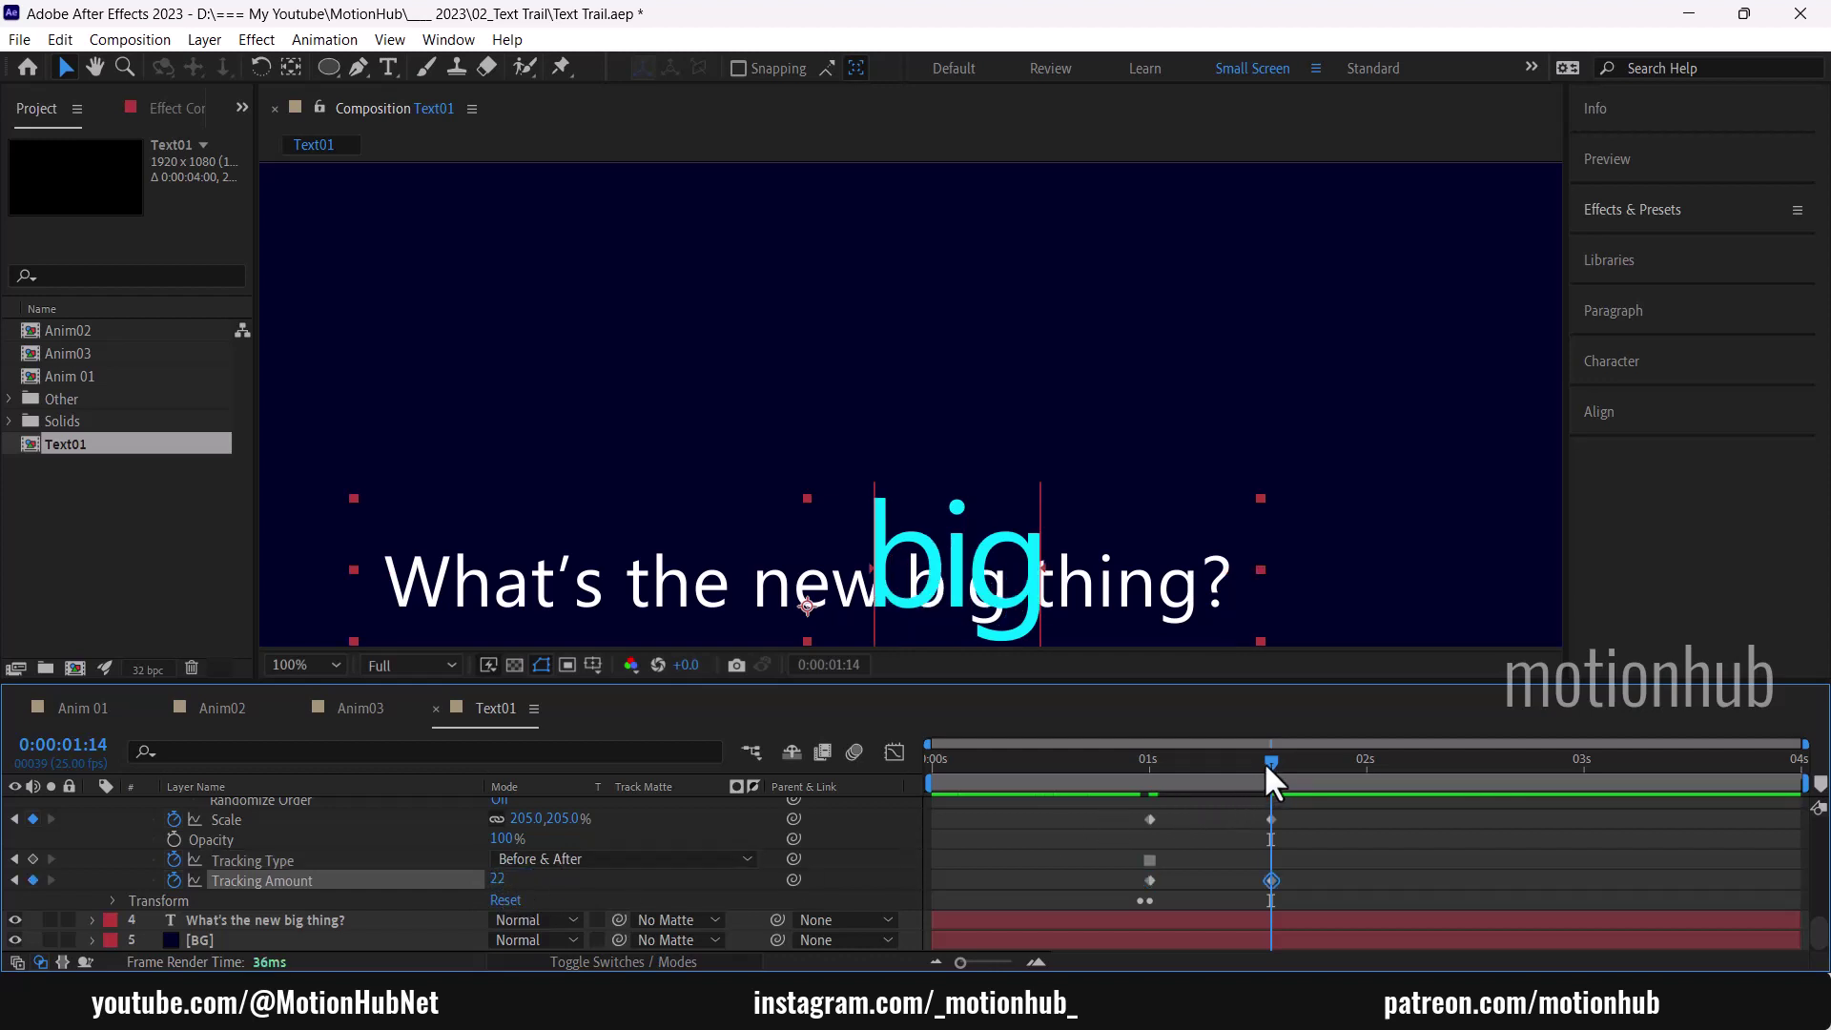
pyautogui.moveTo(1266, 764); pyautogui.dragTo(1146, 768)
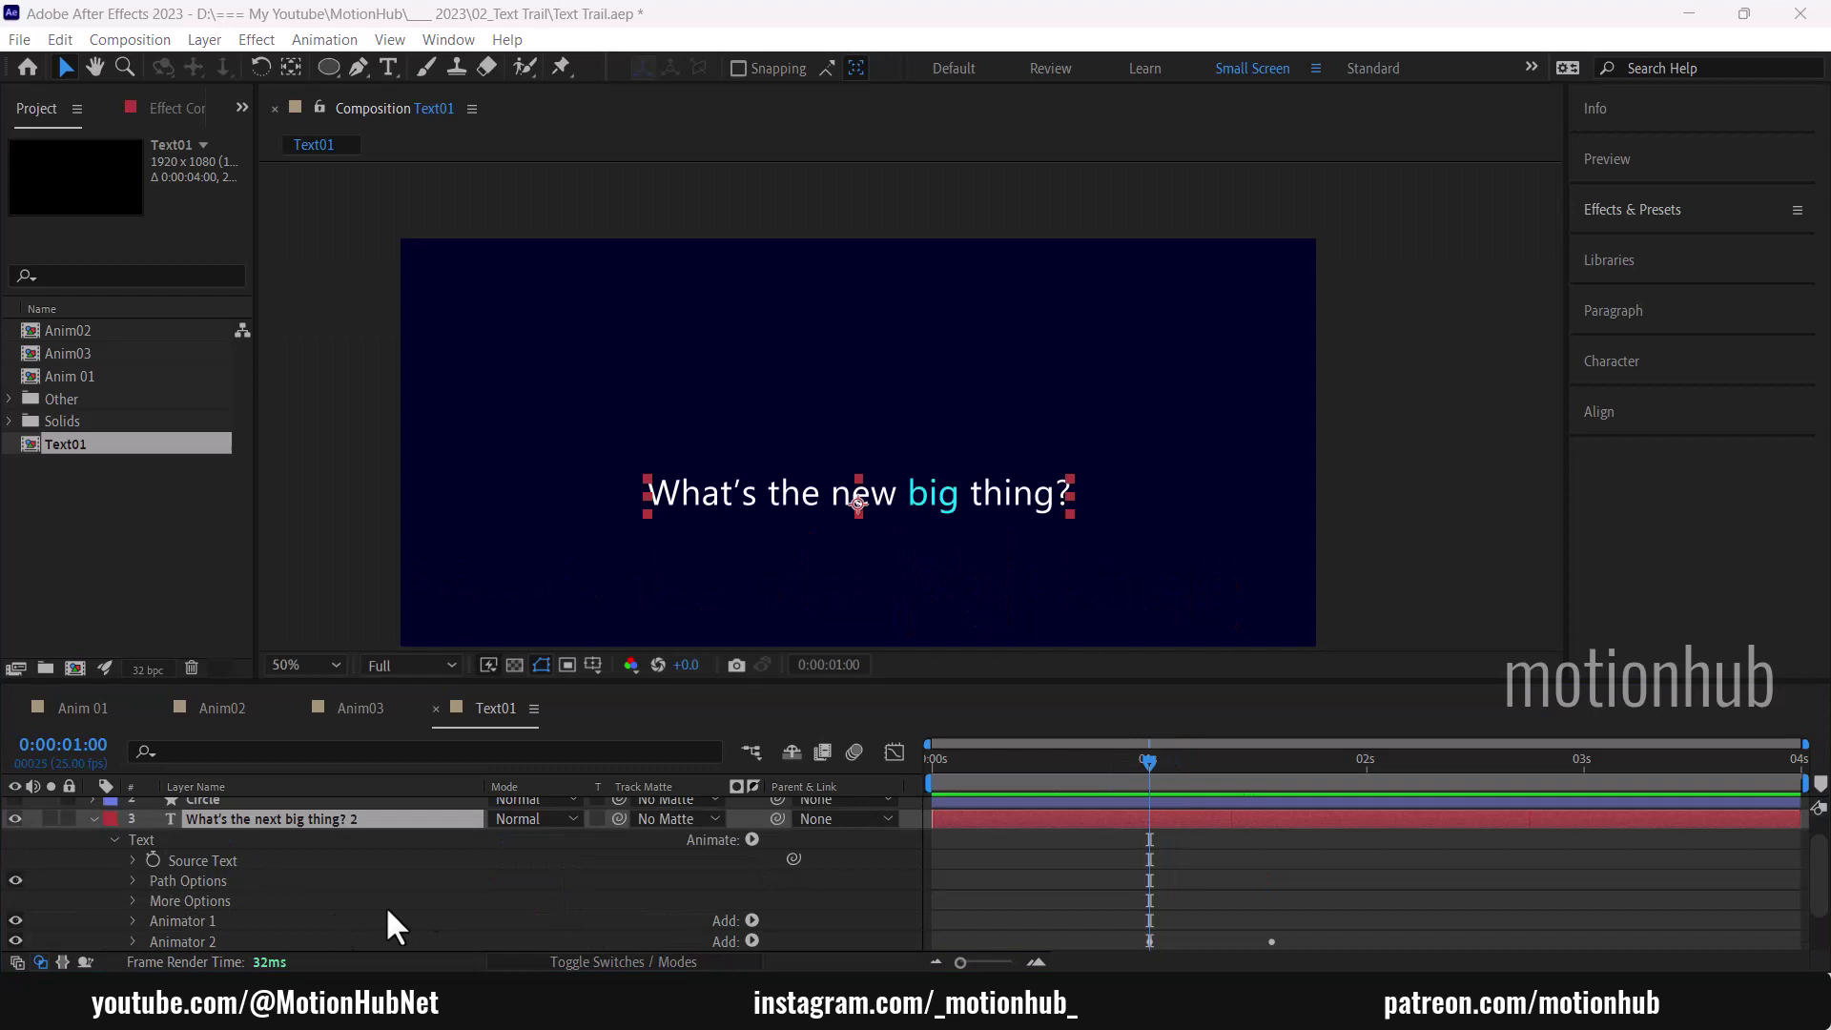
# Step: Copy Animator 2 from the cyan text layer to the white text layer and move it above Animator 1 there
pyautogui.click(219, 939)
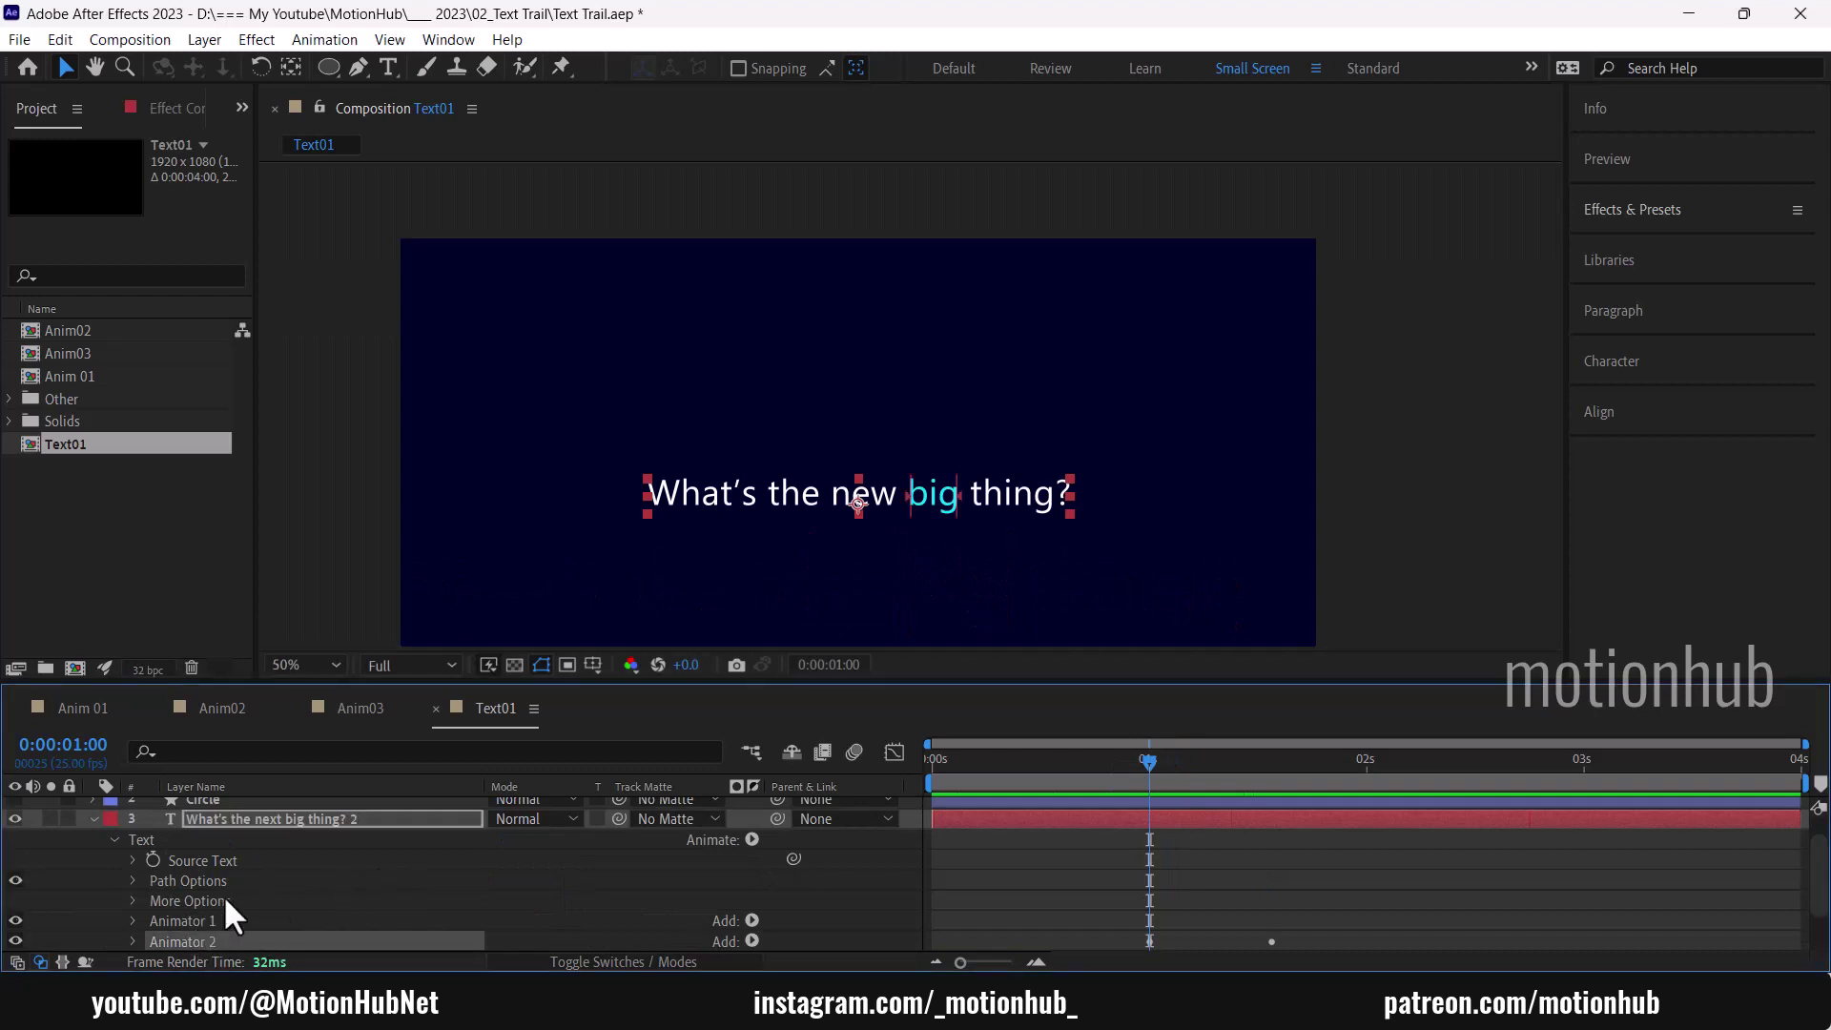
pyautogui.hotkey('ctrl', 'c')
pyautogui.hotkey('ctrl', 'v')
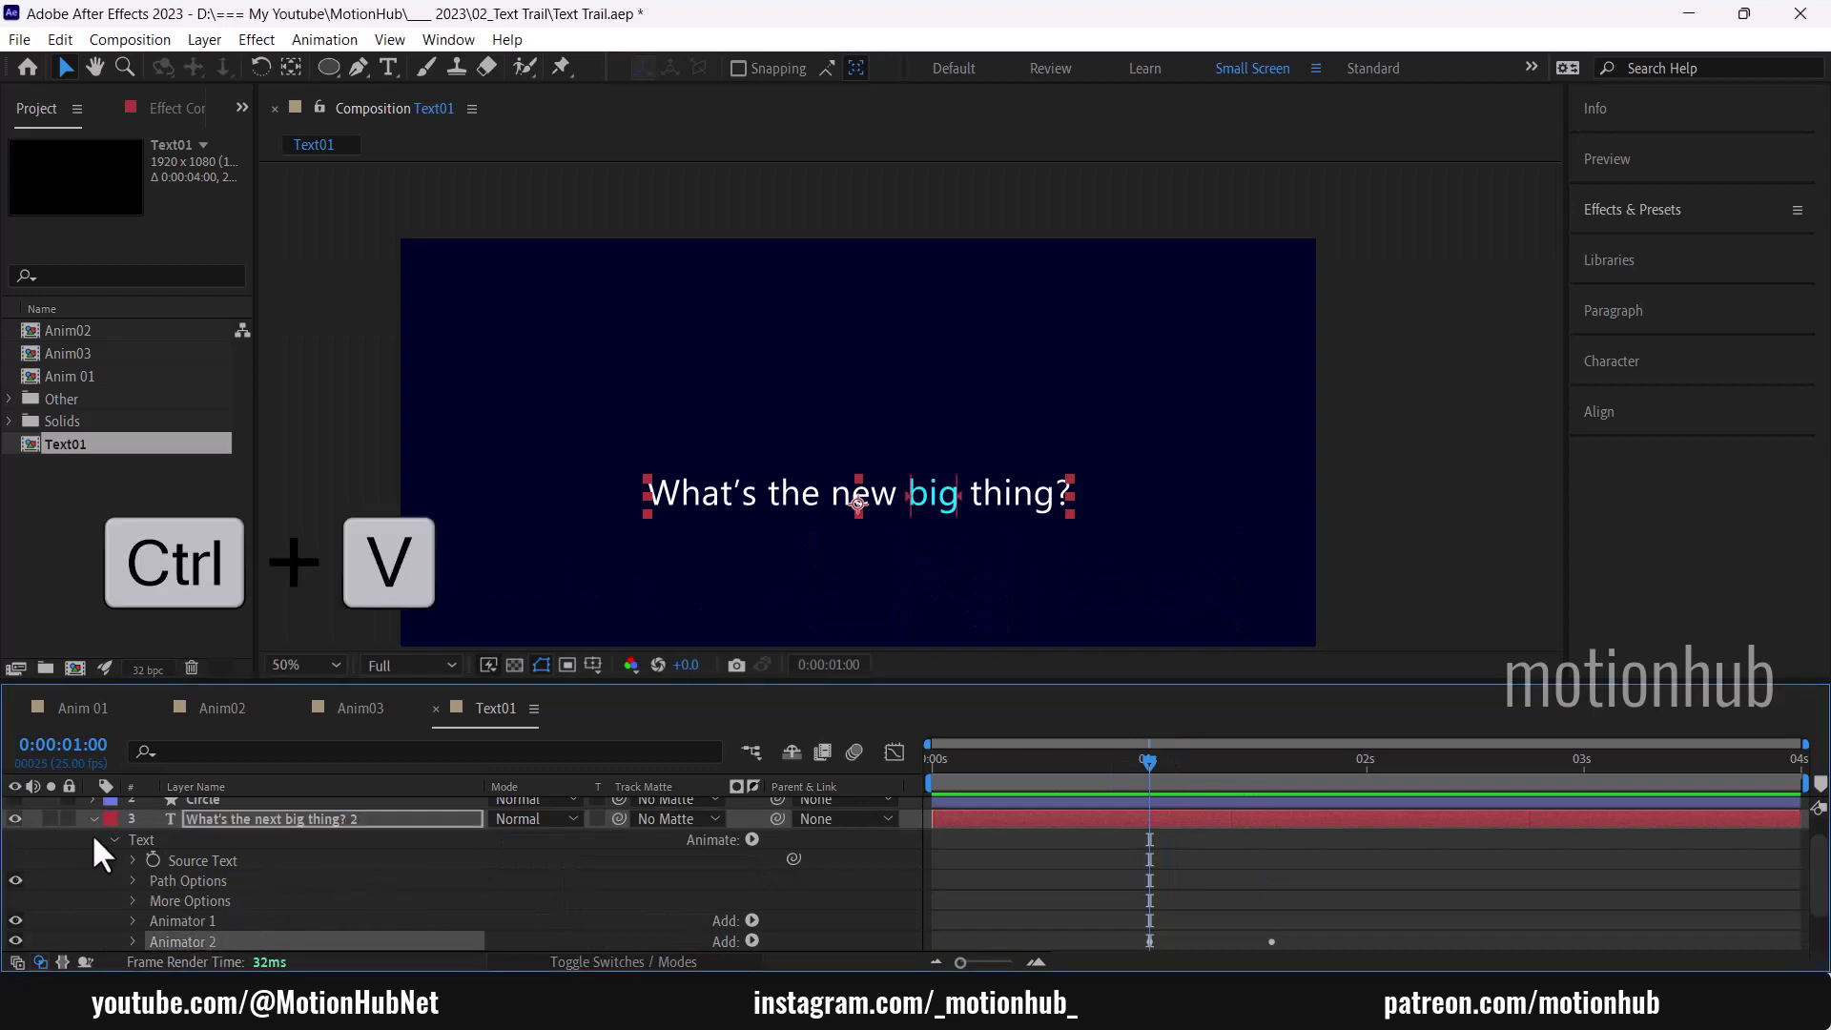
pyautogui.click(111, 838)
pyautogui.click(227, 867)
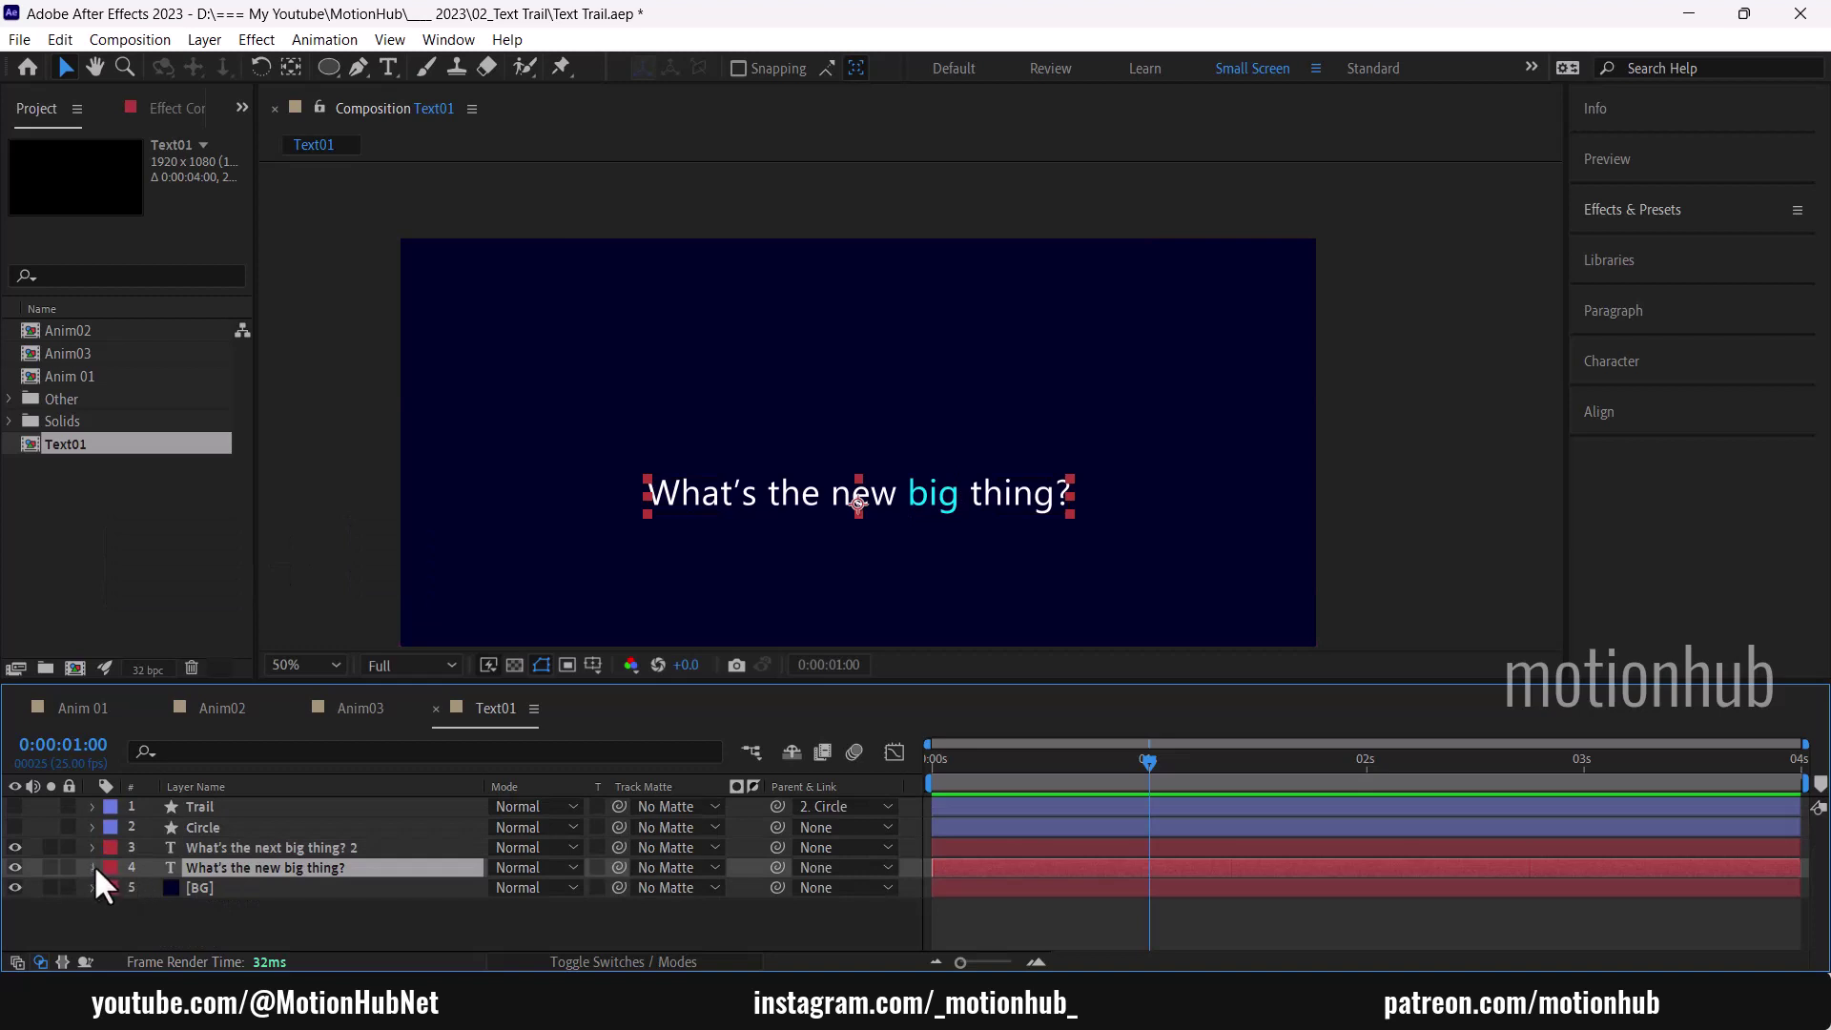
pyautogui.click(93, 863)
pyautogui.click(240, 845)
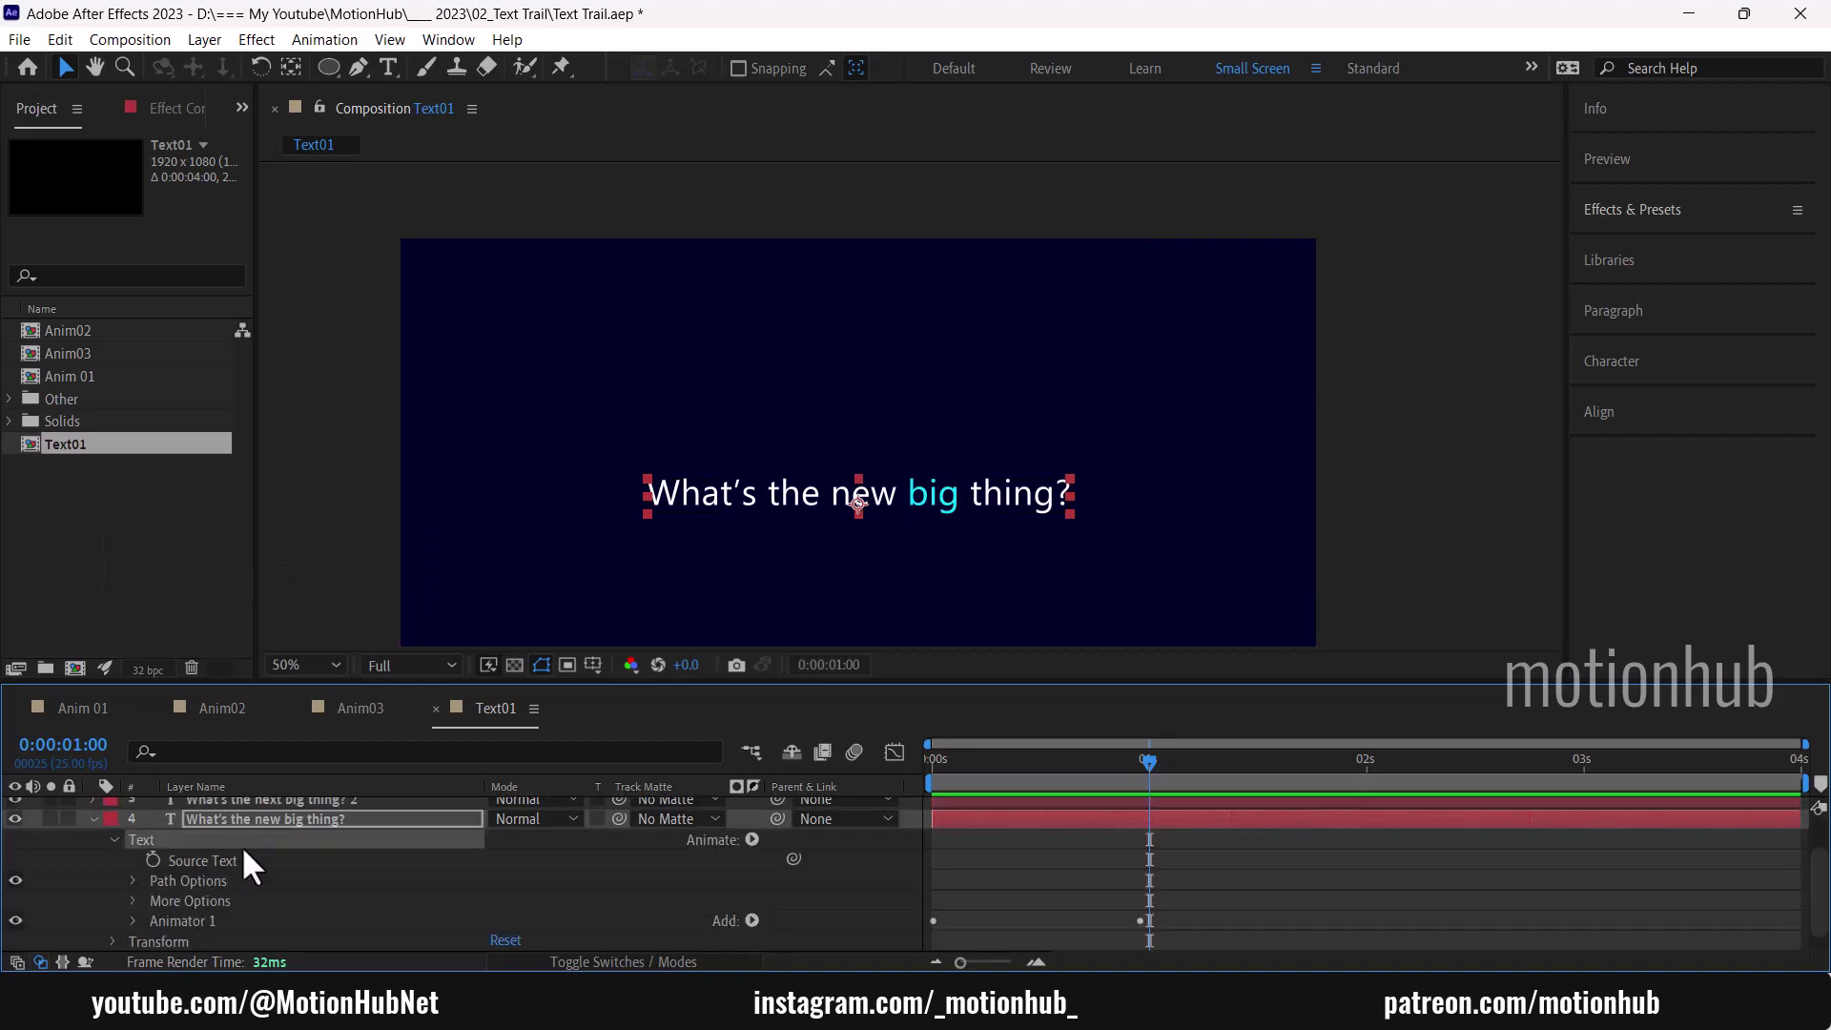
pyautogui.hotkey('ctrl', 'v')
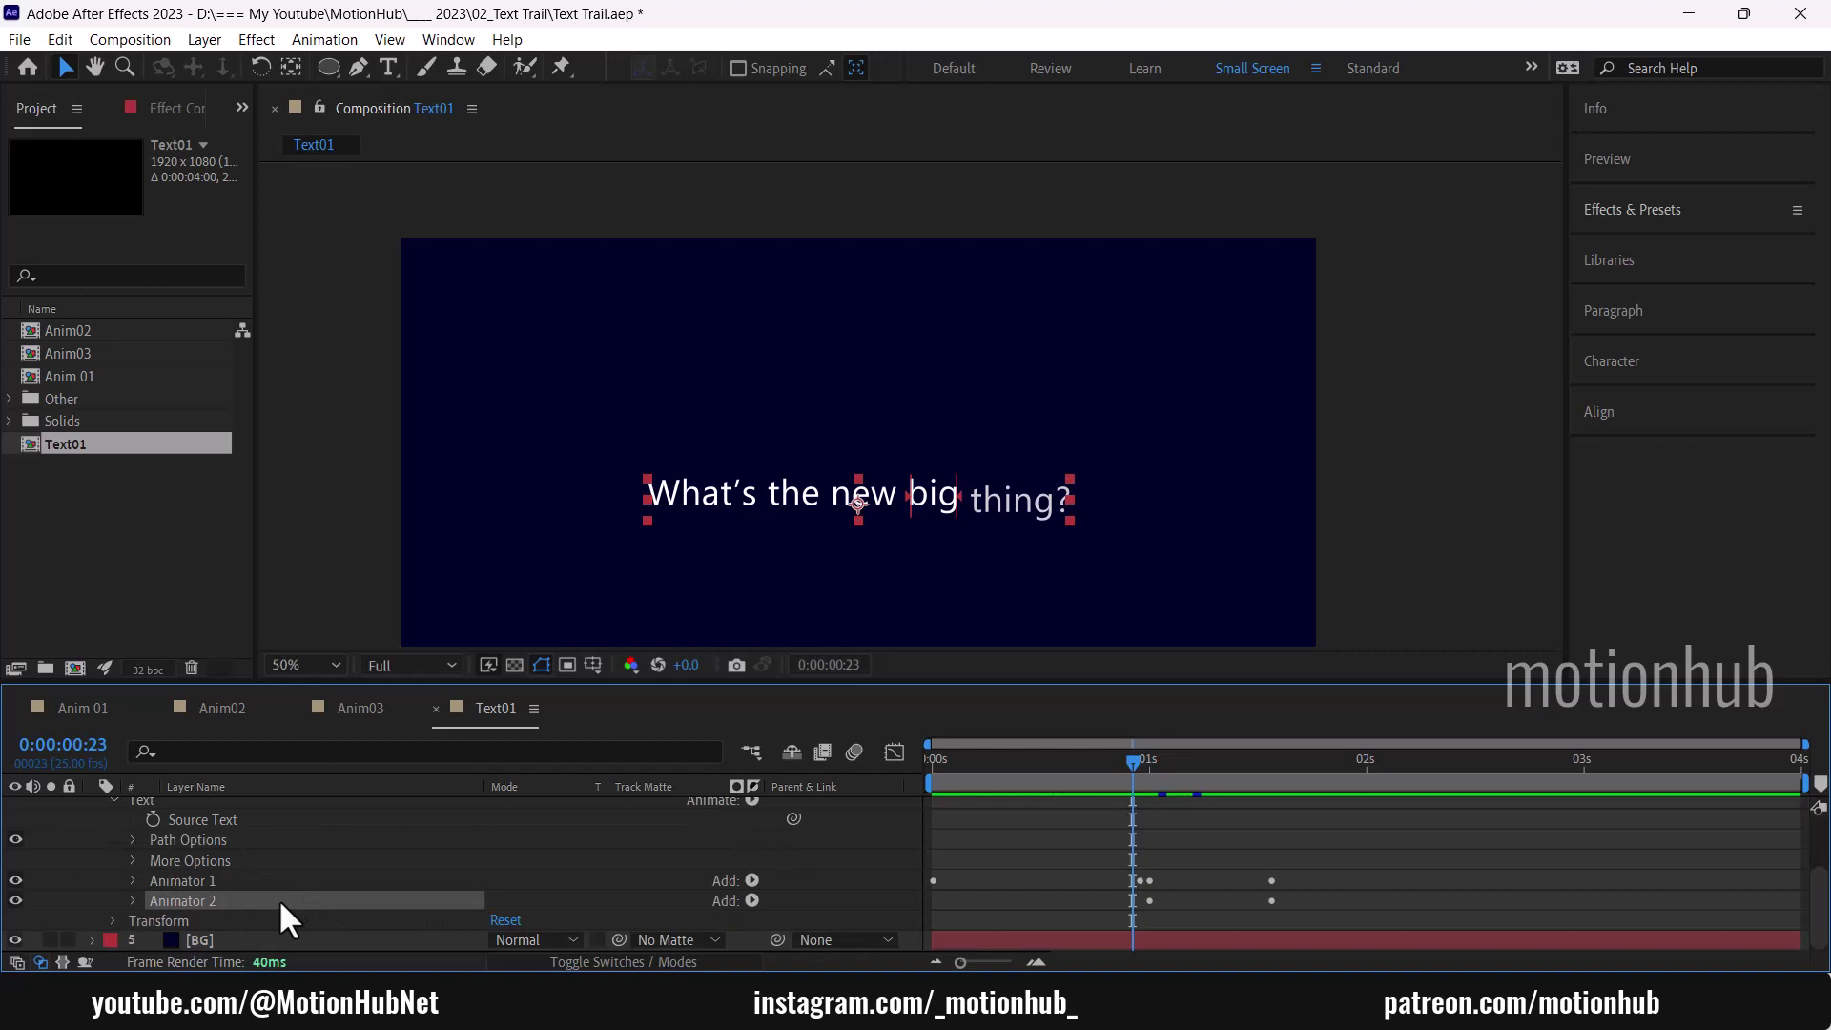
pyautogui.moveTo(280, 901); pyautogui.dragTo(321, 879)
# Step: Show the keyframed properties of the text layers, apply Easy Ease to all their keyframes, and preview from the start
pyautogui.moveTo(1134, 795); pyautogui.dragTo(1219, 764)
pyautogui.press('u')
pyautogui.press('F9')
pyautogui.moveTo(1323, 825); pyautogui.dragTo(918, 936)
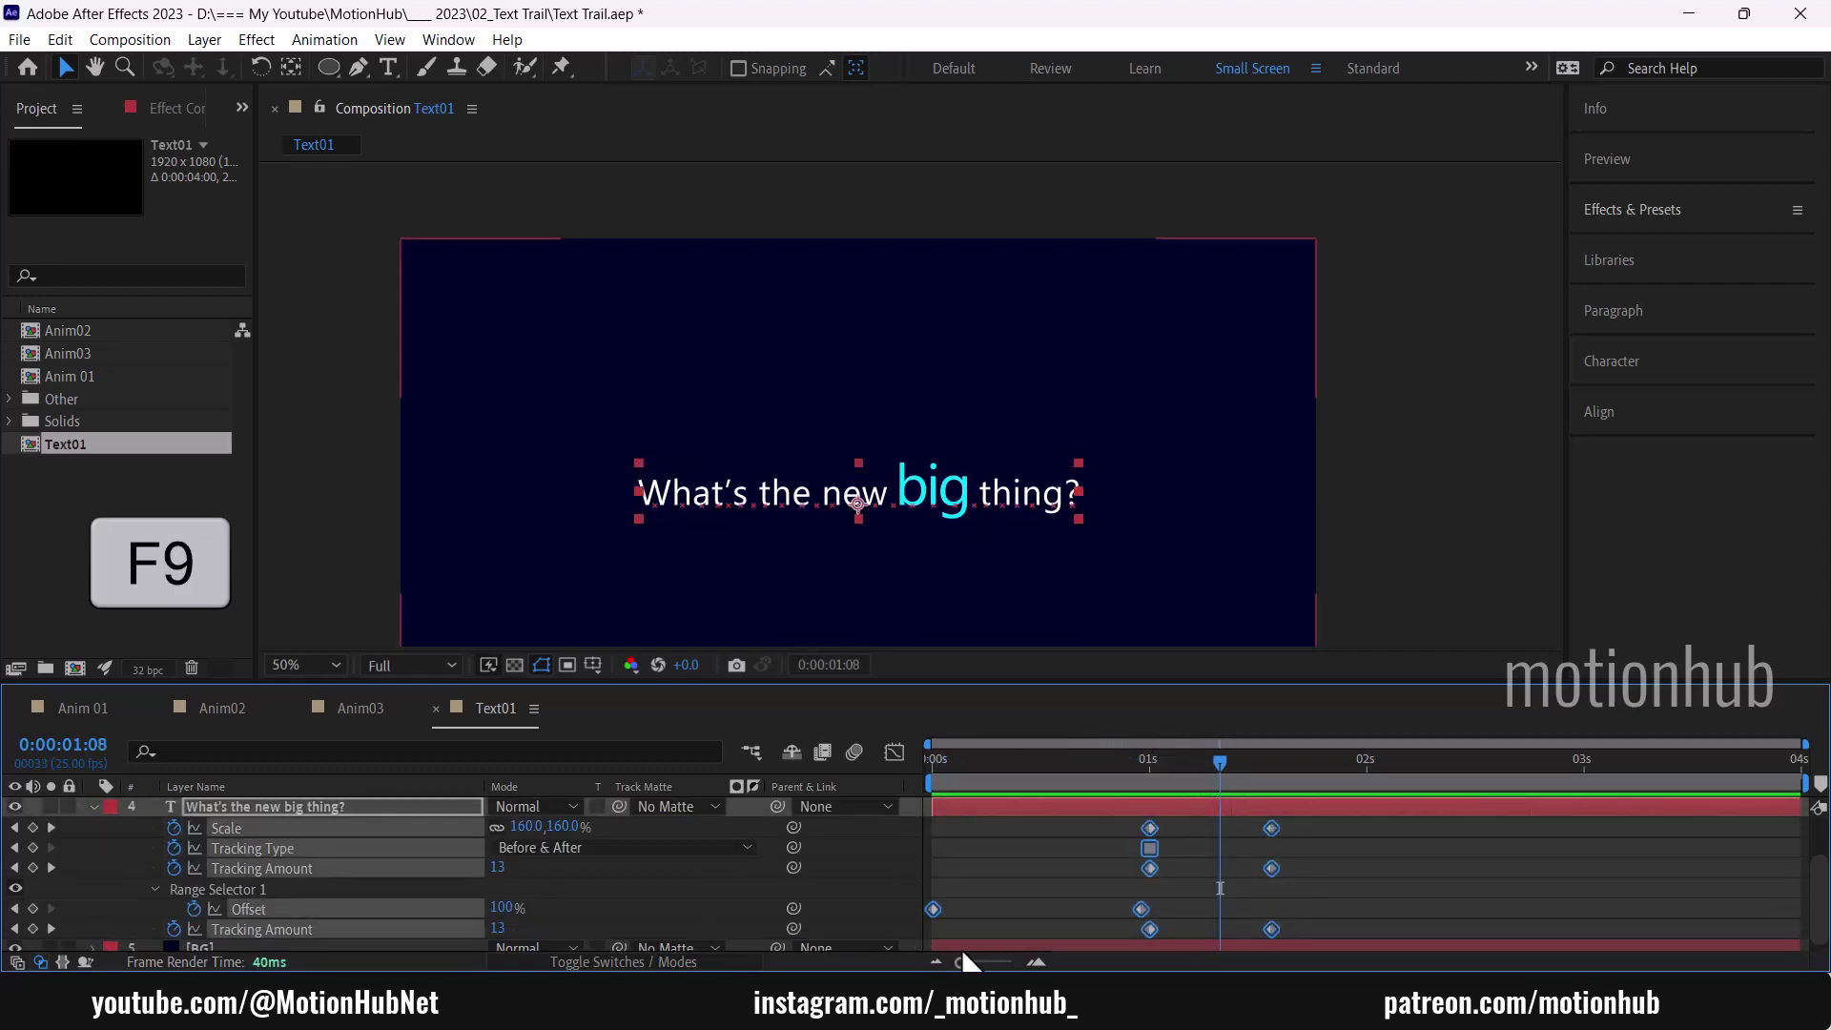
pyautogui.rightClick(1150, 846)
pyautogui.moveTo(1241, 829)
pyautogui.click(953, 688)
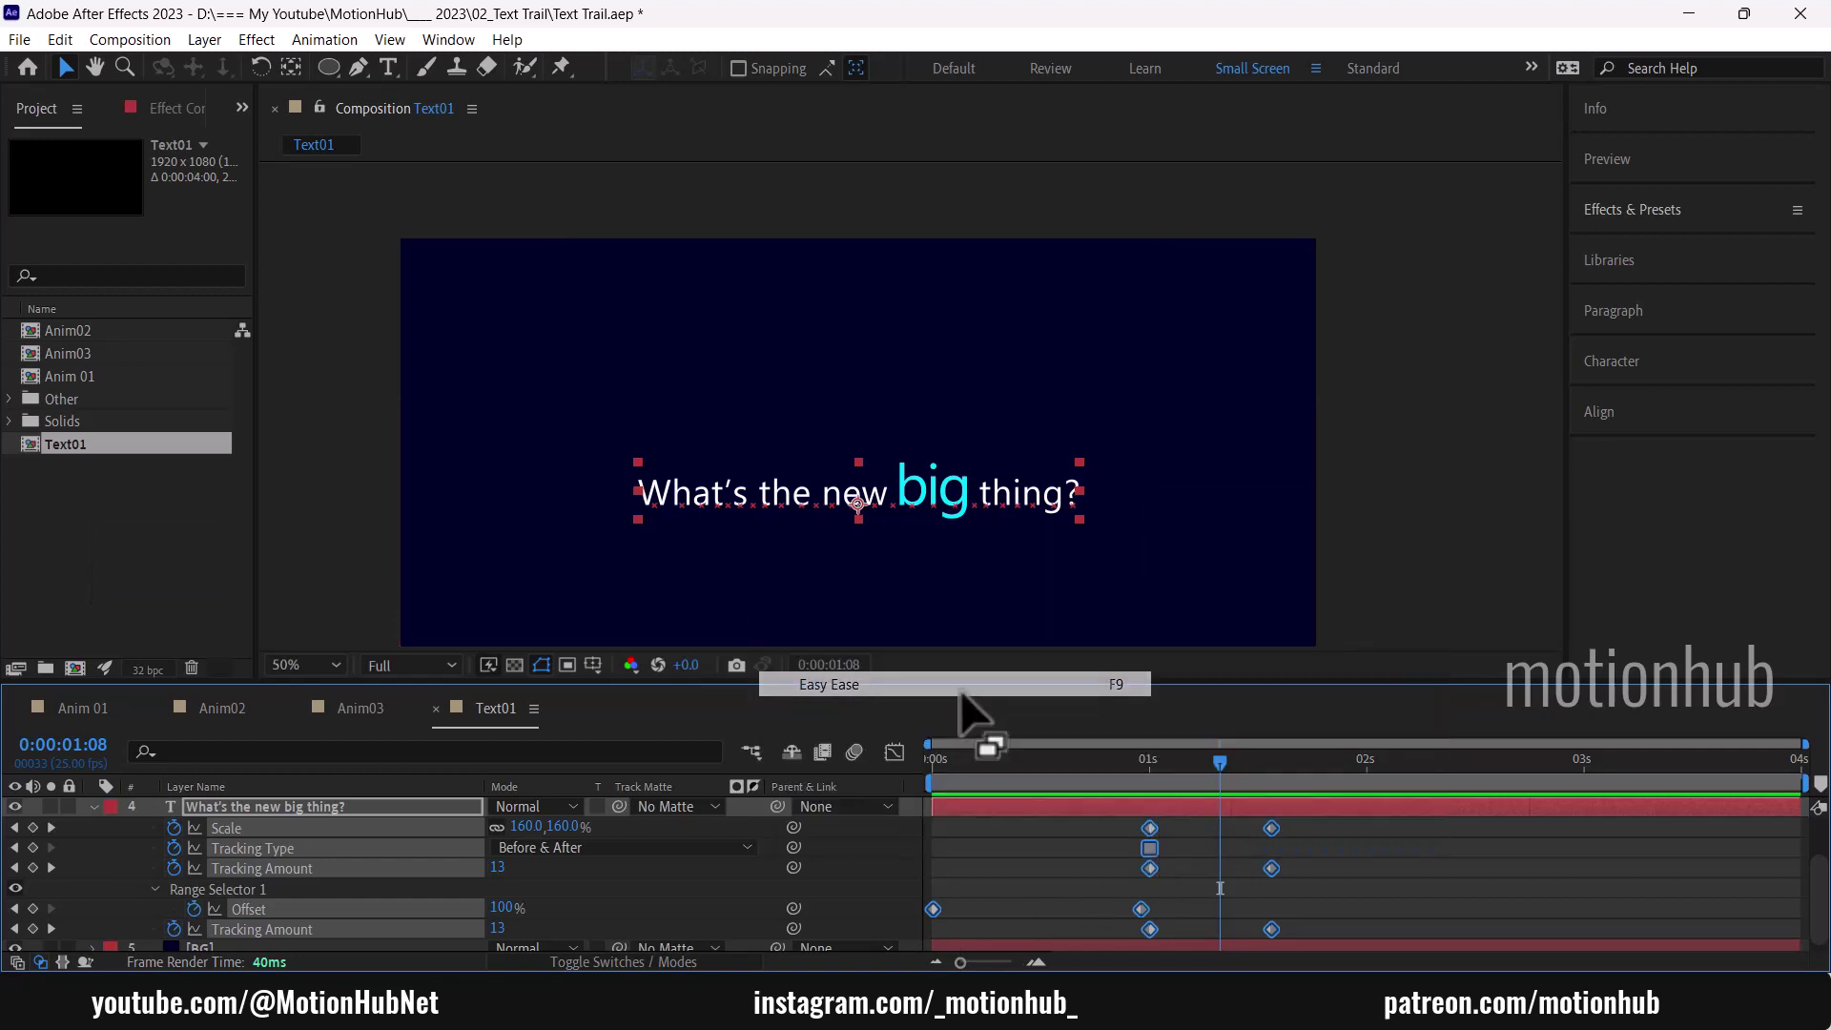
pyautogui.press('Home')
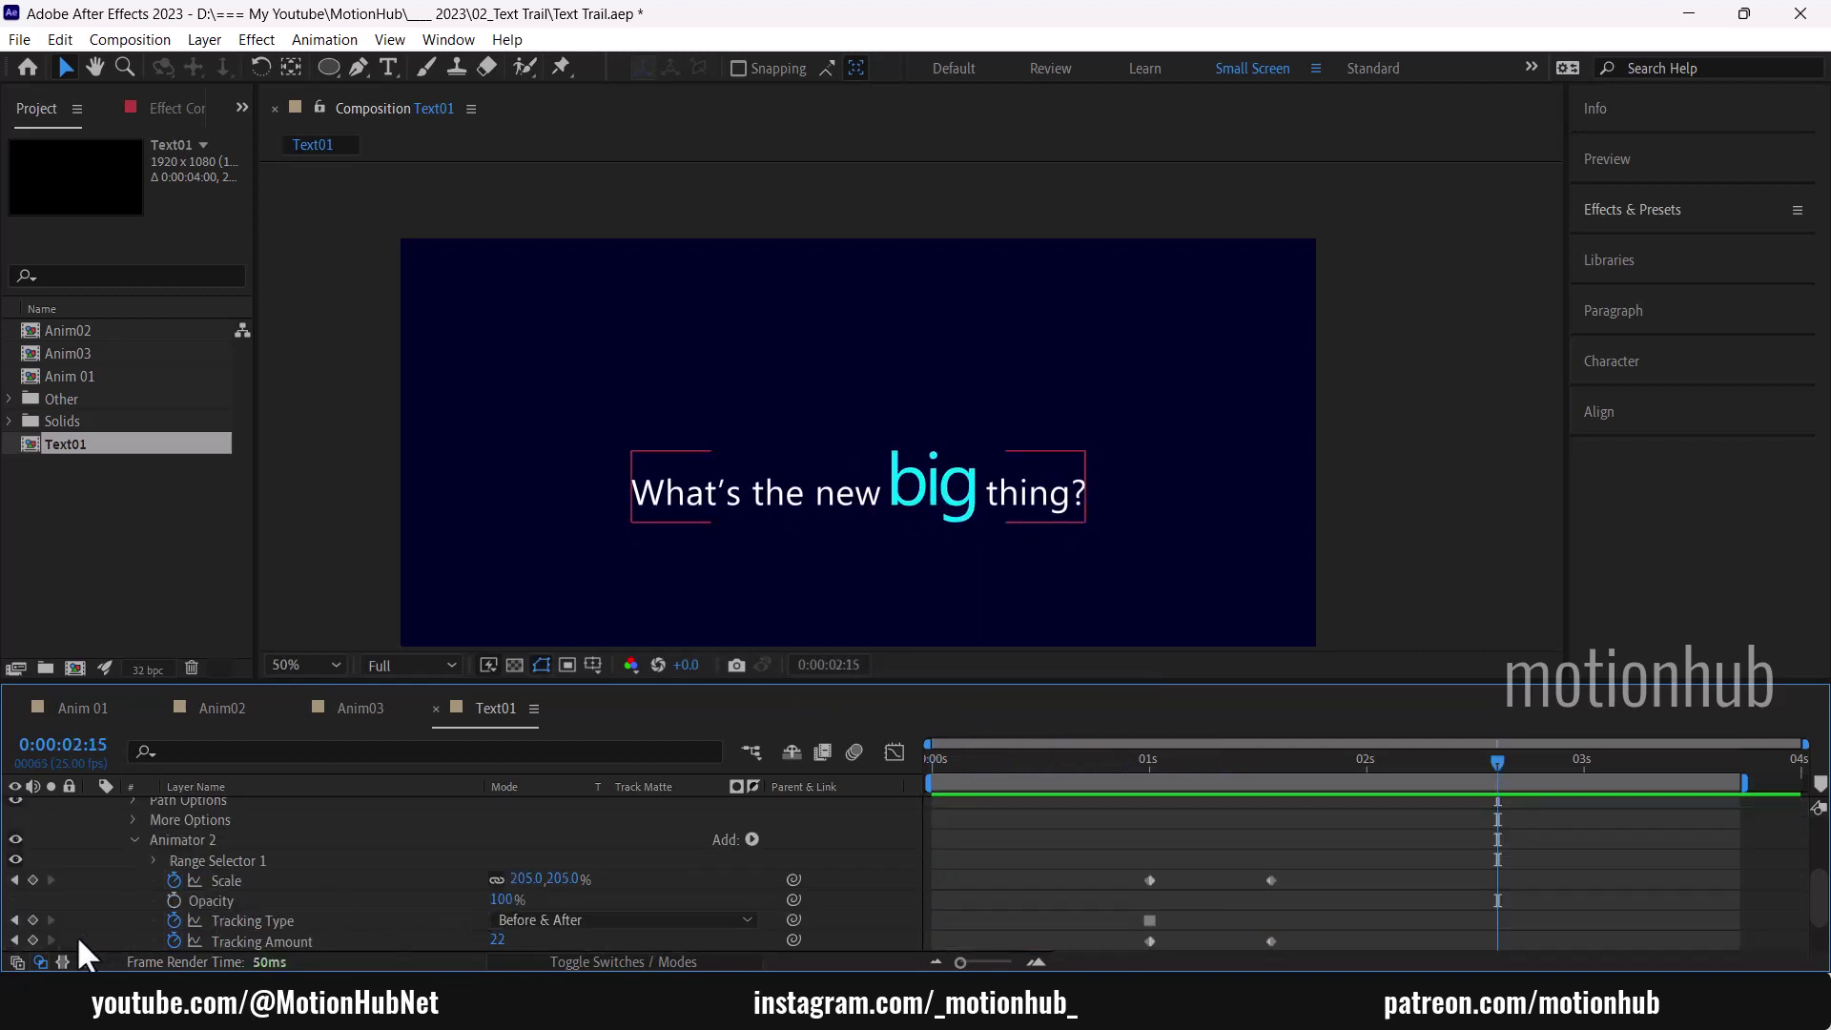
# Step: Keyframe the white text layer's Tracking Amount in Animator 2 at 22 at 0:00:02:15 and at 66 at 0:00:03:05
pyautogui.click(33, 940)
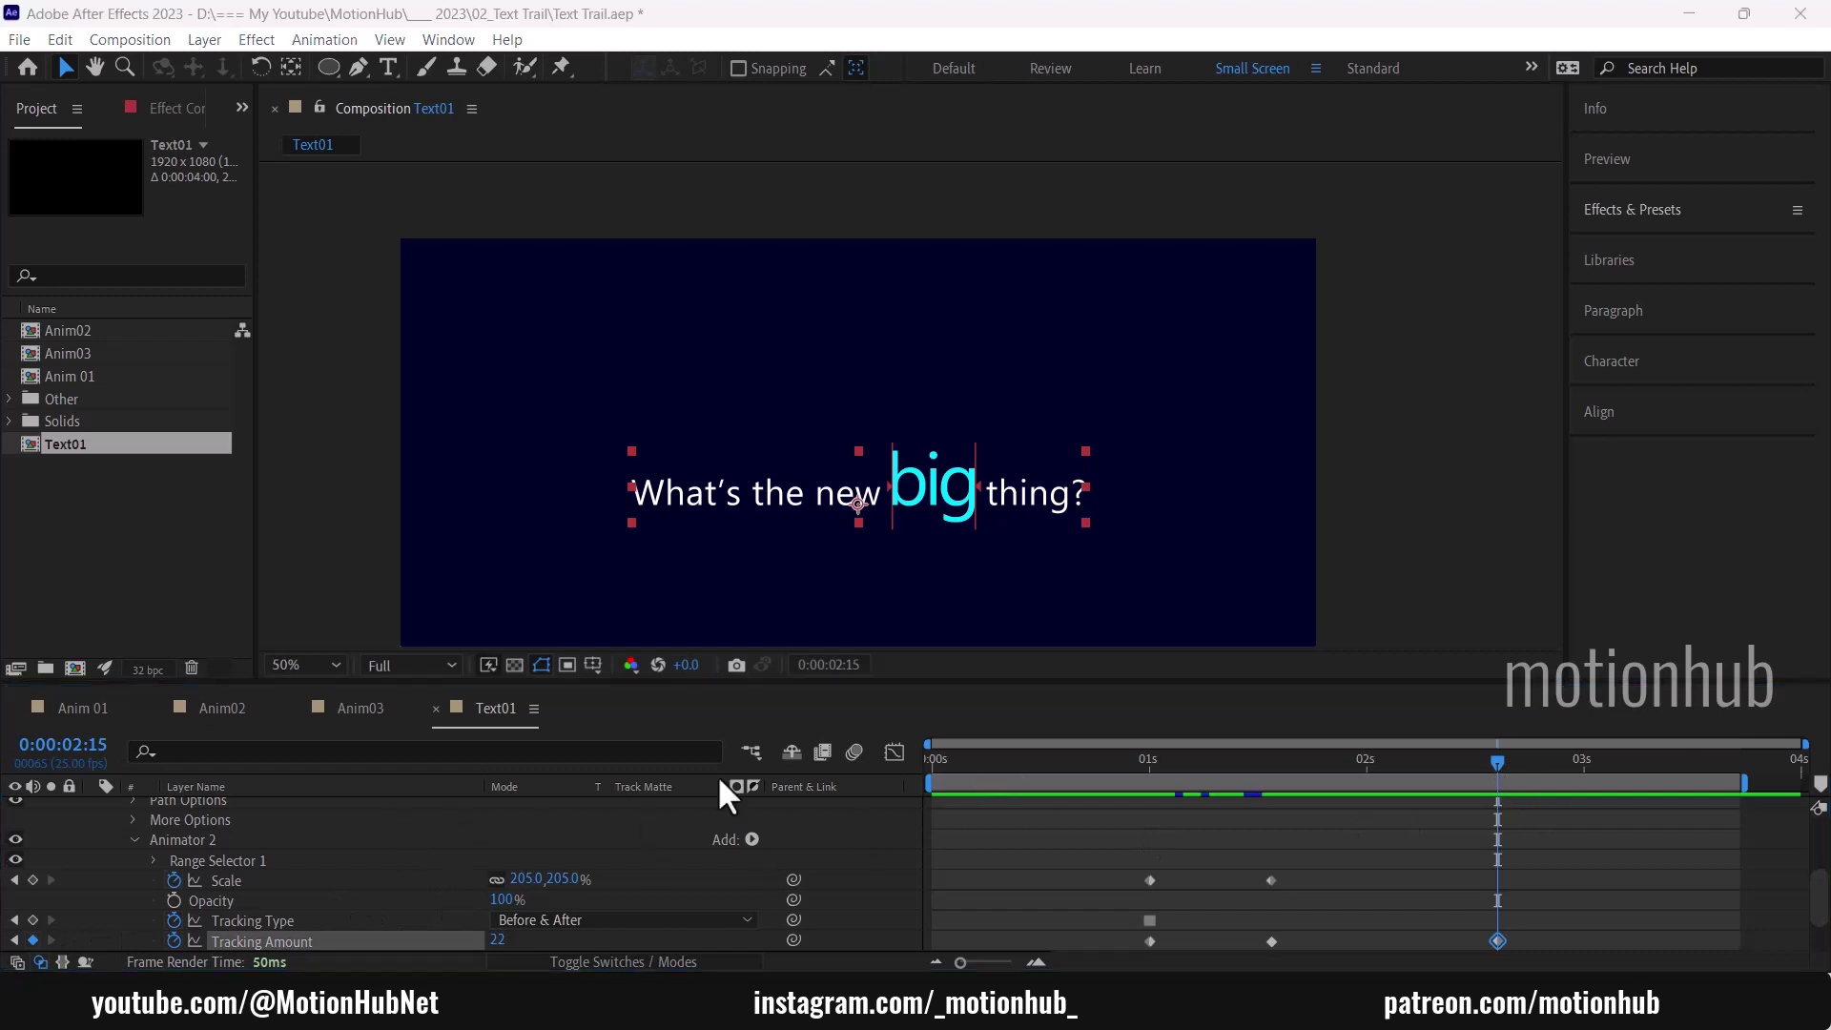
pyautogui.click(63, 744)
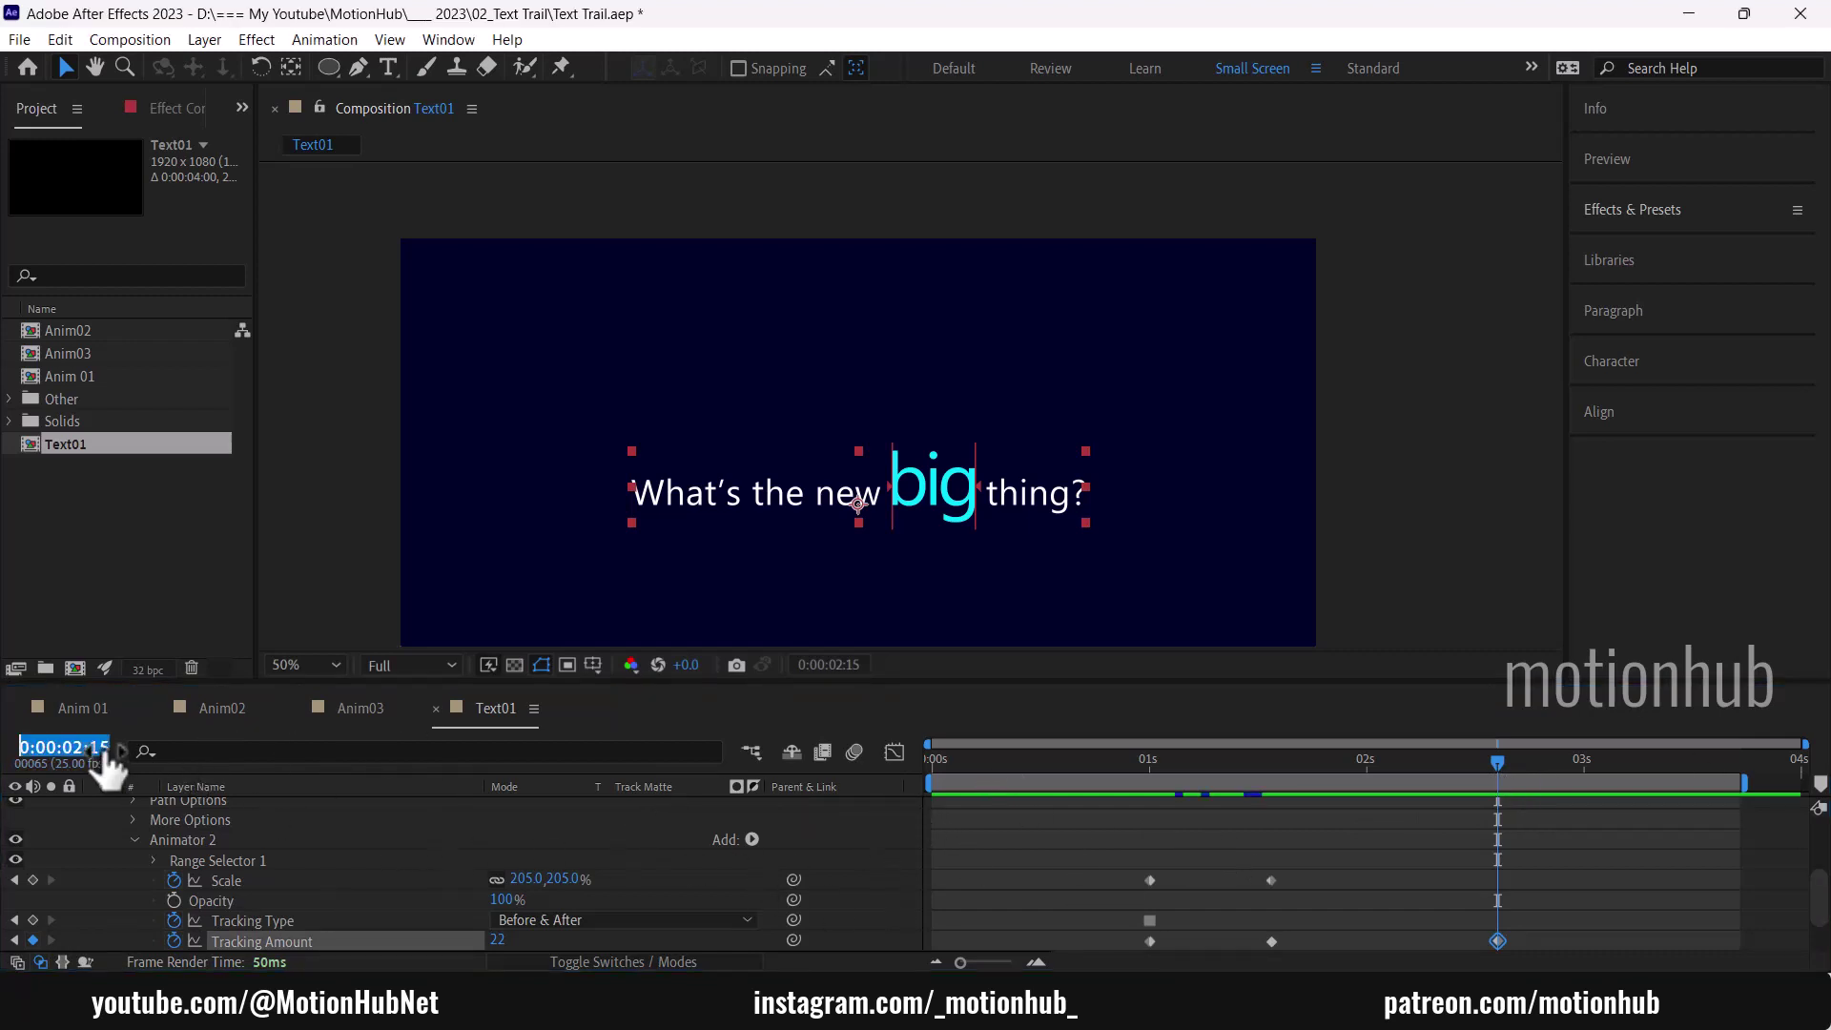
pyautogui.write('3:05')
pyautogui.press('Return')
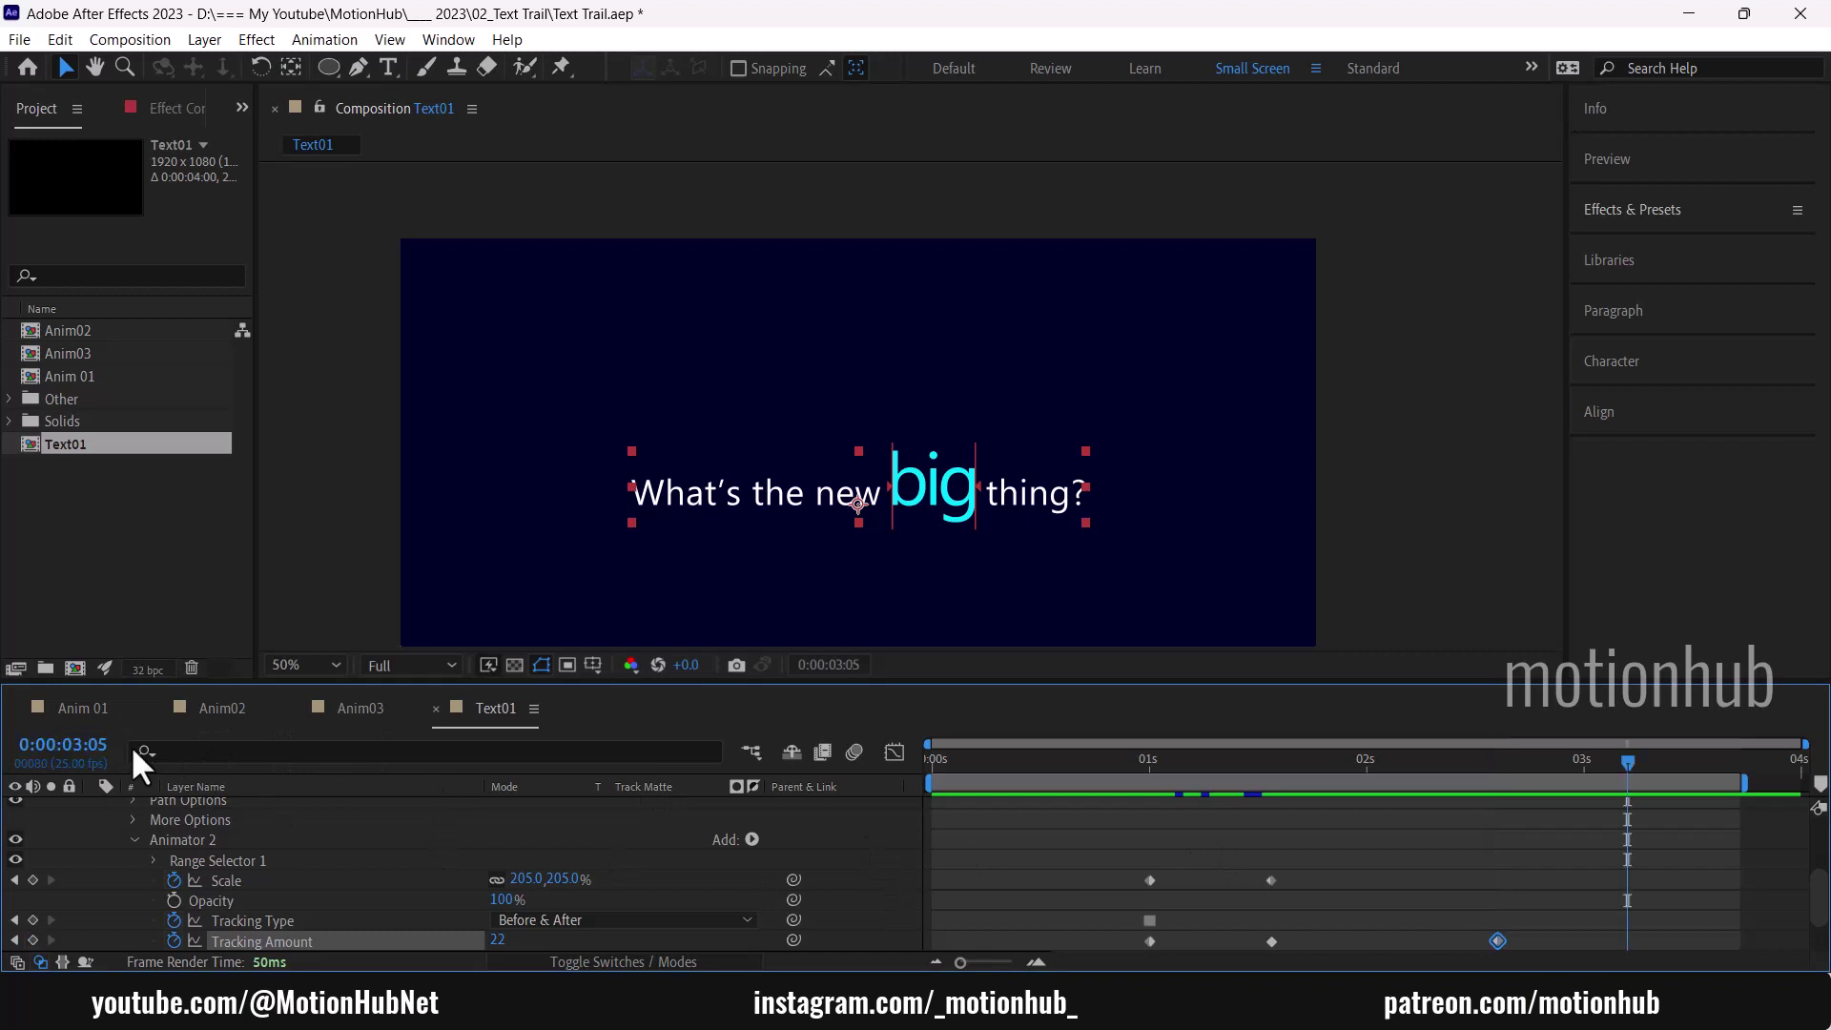
pyautogui.click(497, 940)
pyautogui.write('66')
pyautogui.press('Return')
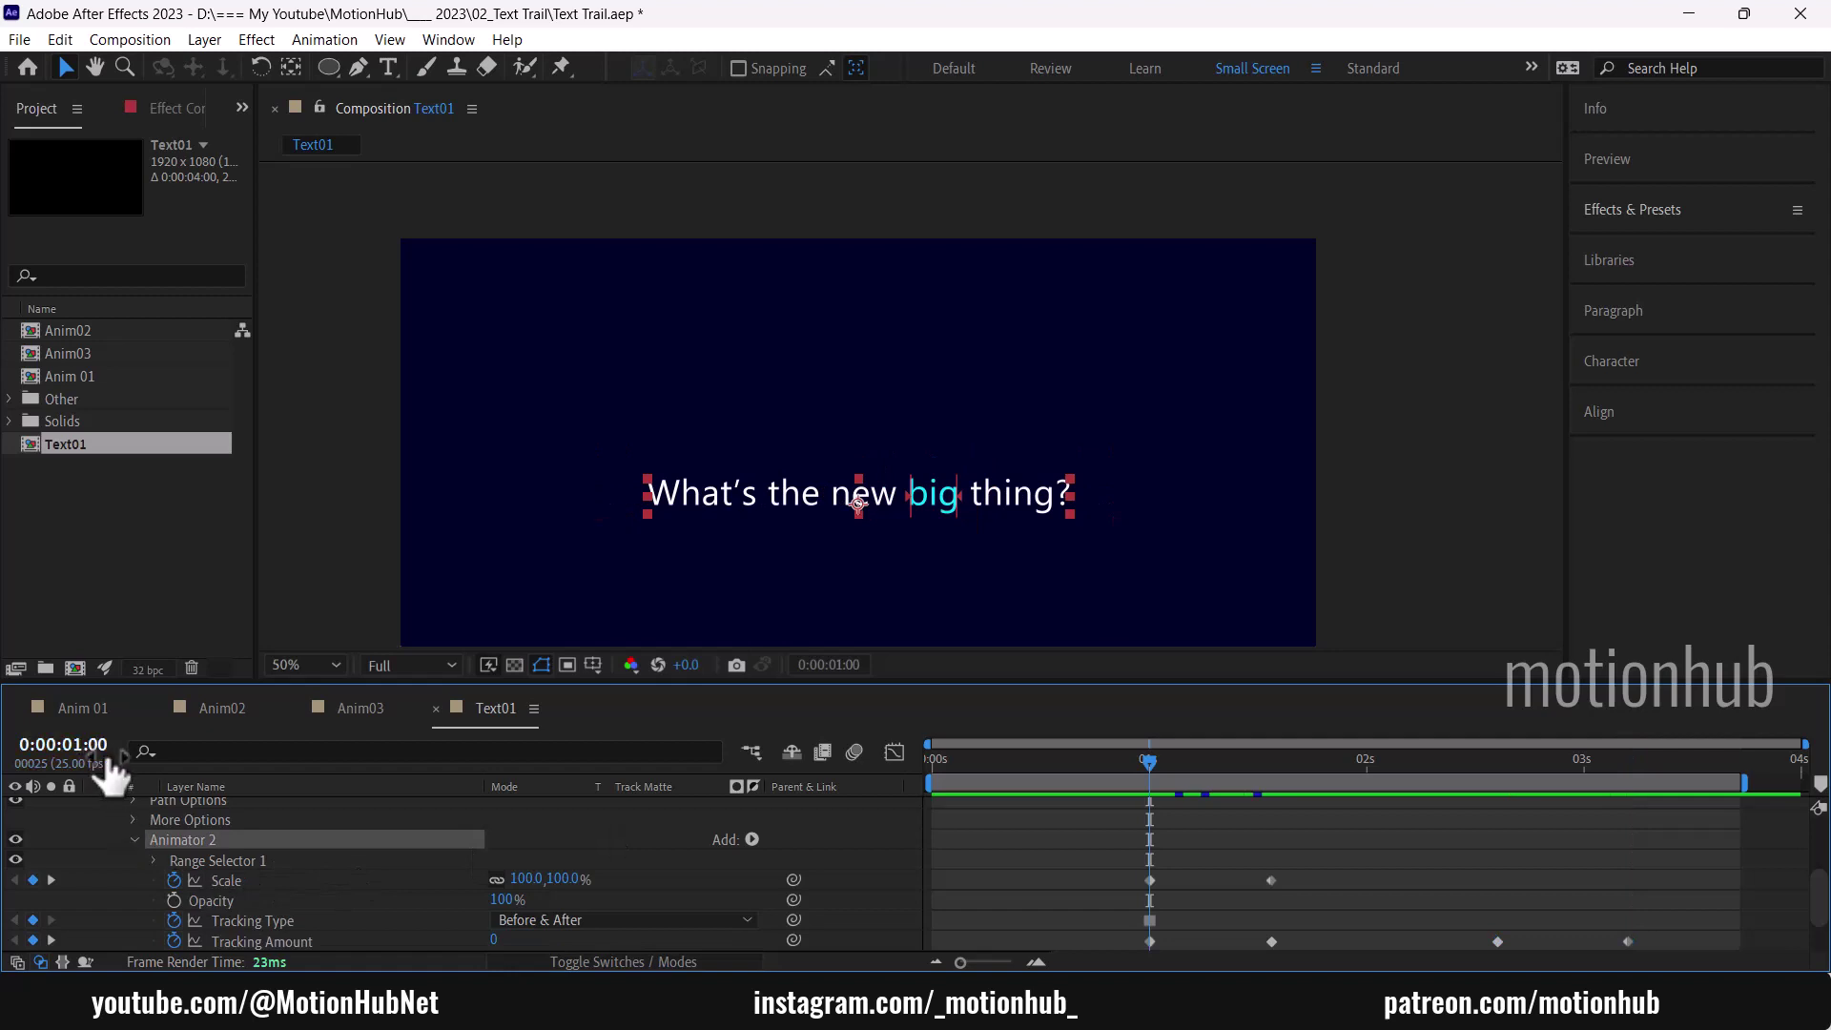
# Step: Keyframe the Opacity in the white layer's Animator 2 at 100% at 0:00:01:00 and at 0% one frame later
pyautogui.click(174, 900)
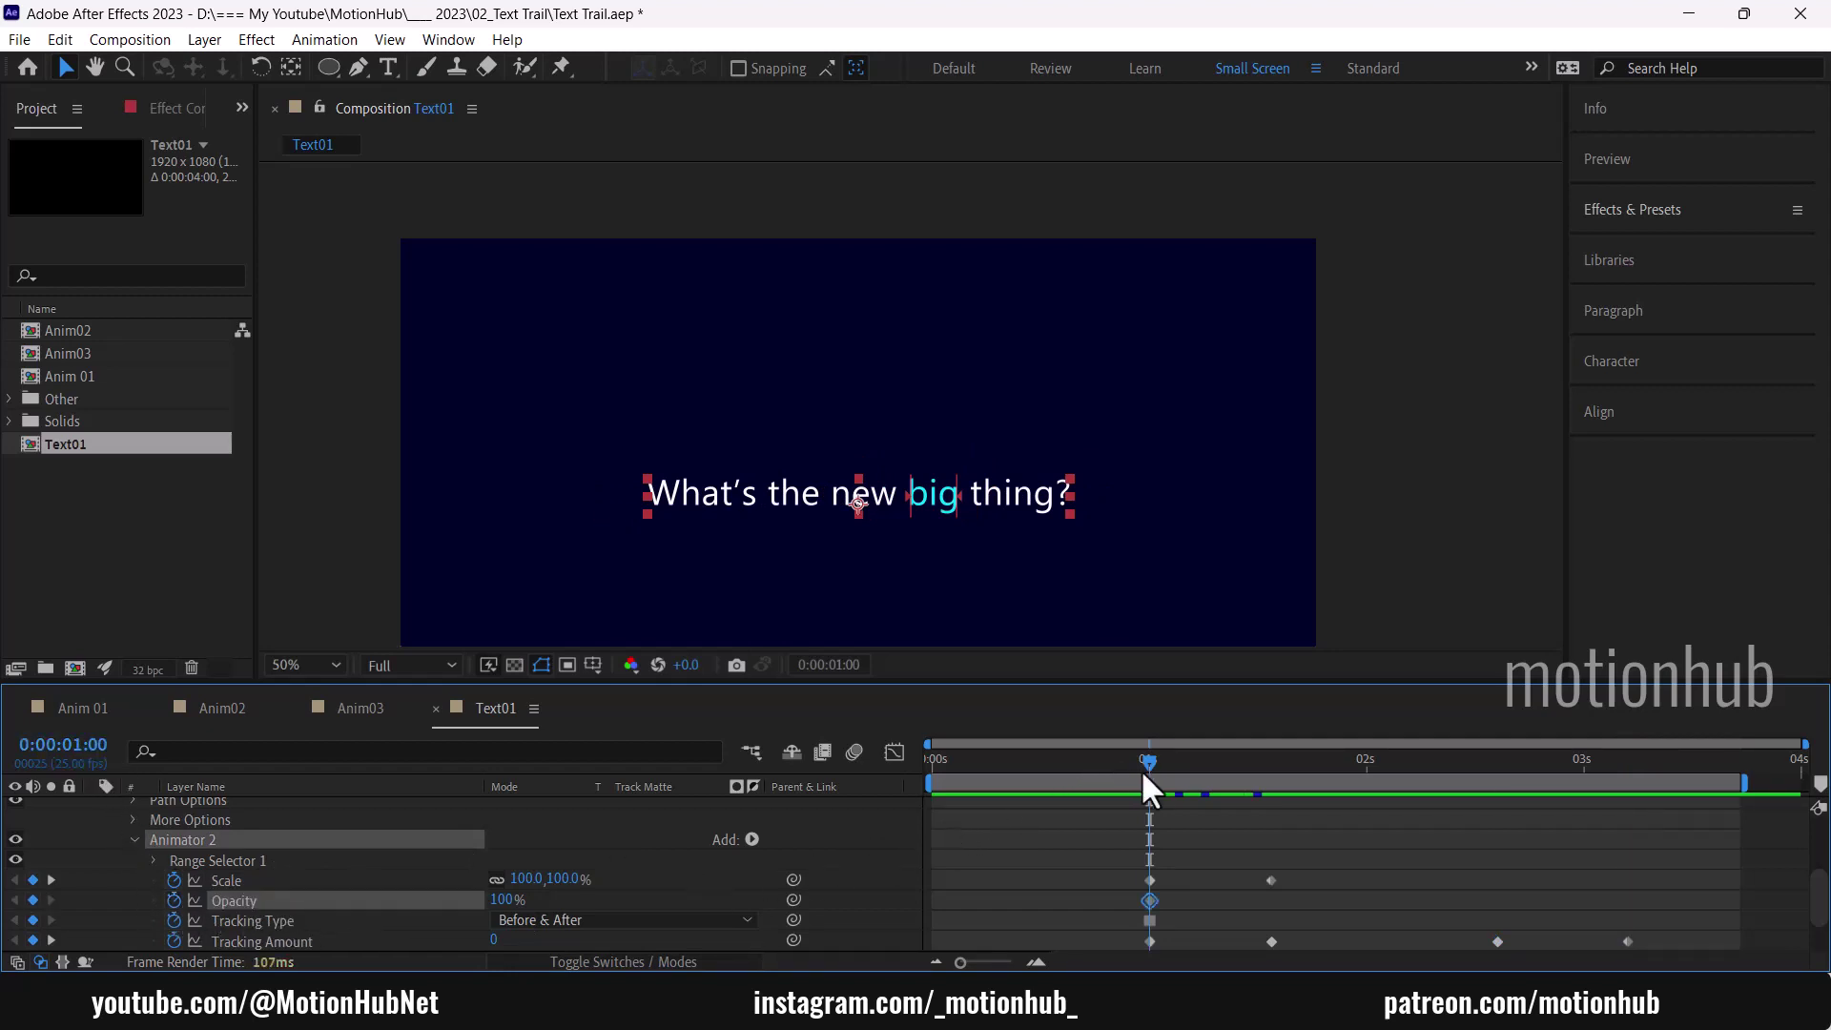
pyautogui.press('pagedown')
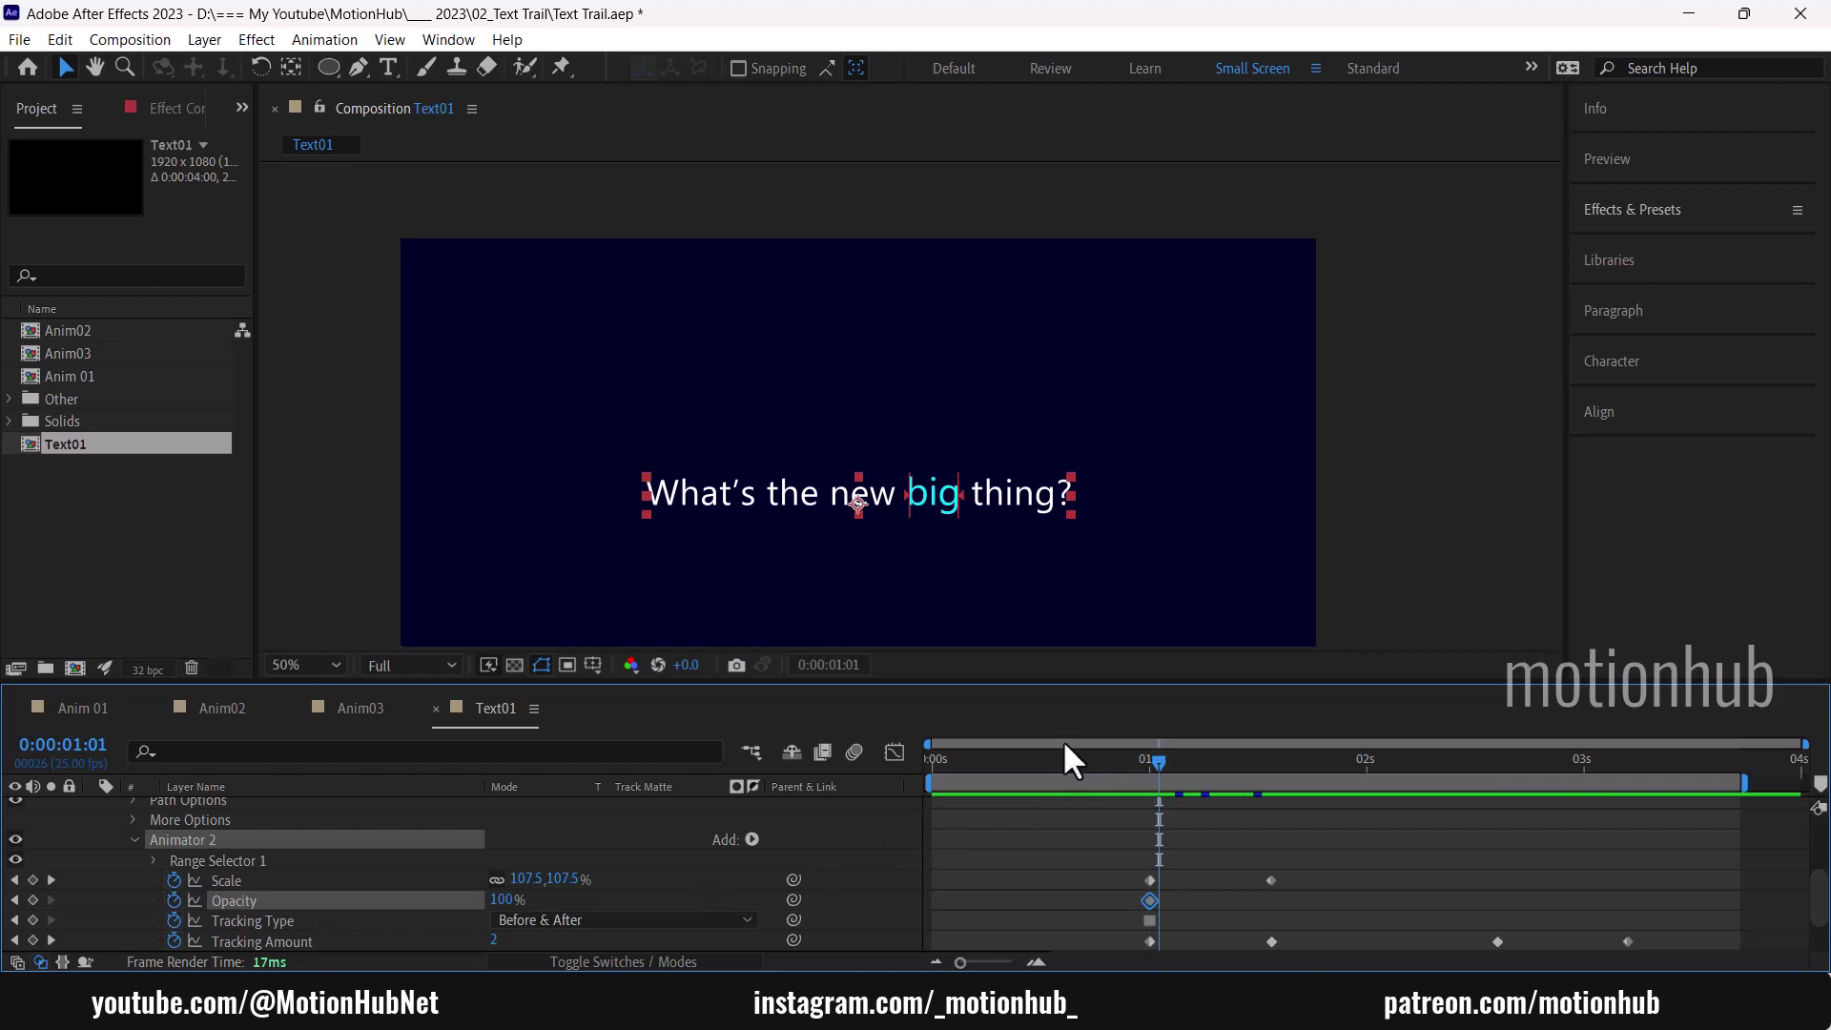
pyautogui.click(502, 900)
pyautogui.write('0')
pyautogui.press('Return')
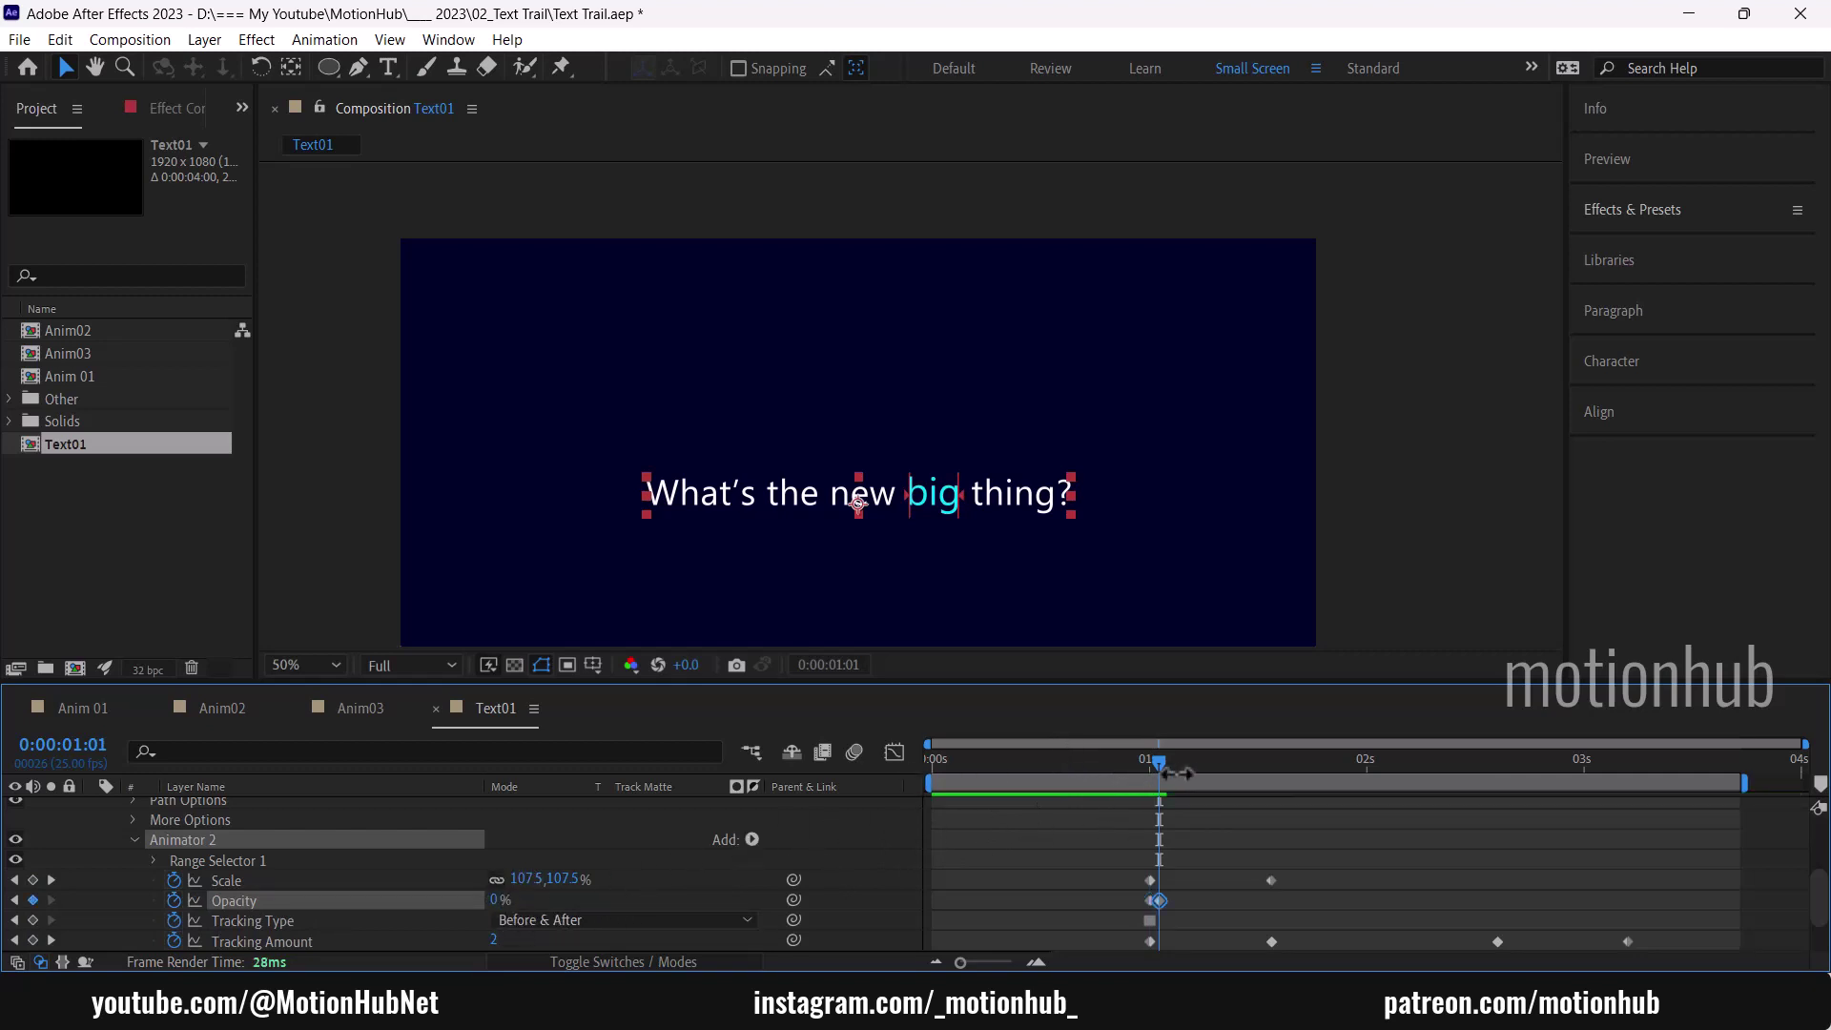
# Step: Keyframe the white text layer's Transform Opacity at 100% at 0:00:03:00 and at 0% at 0:00:03:08
pyautogui.moveTo(1183, 773); pyautogui.dragTo(1586, 759)
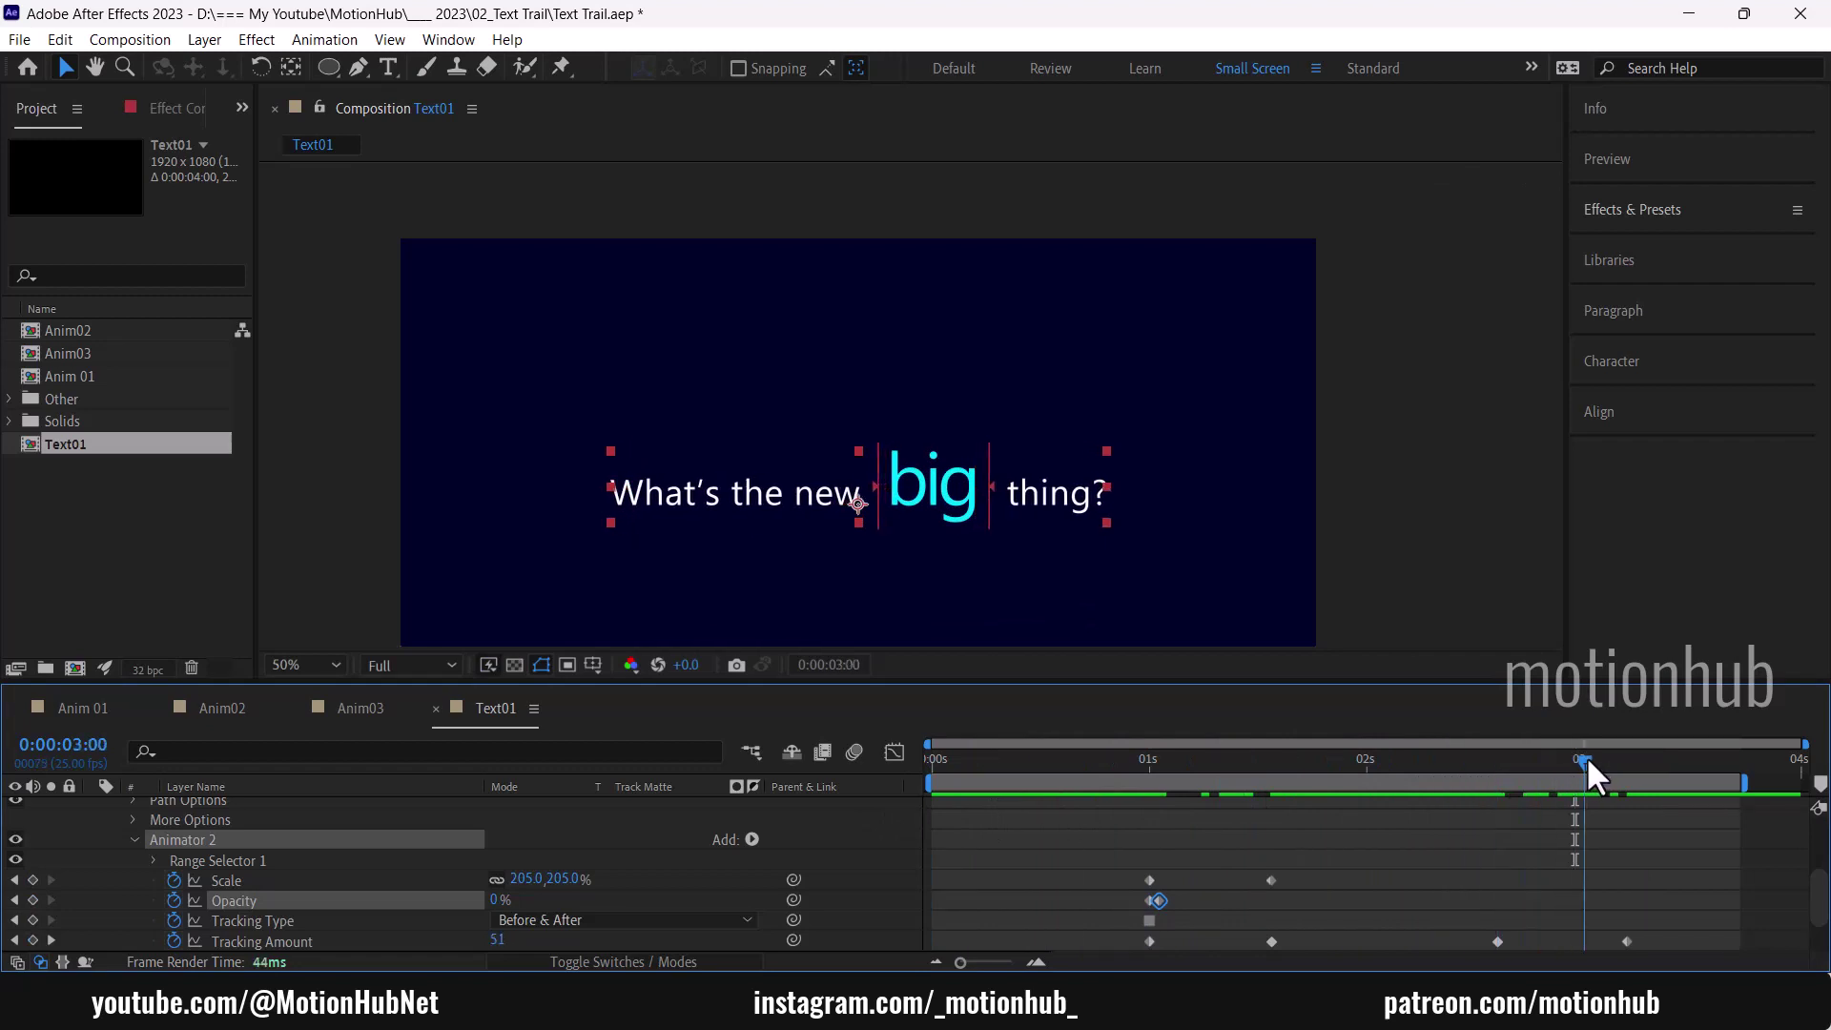
pyautogui.click(136, 839)
pyautogui.click(113, 921)
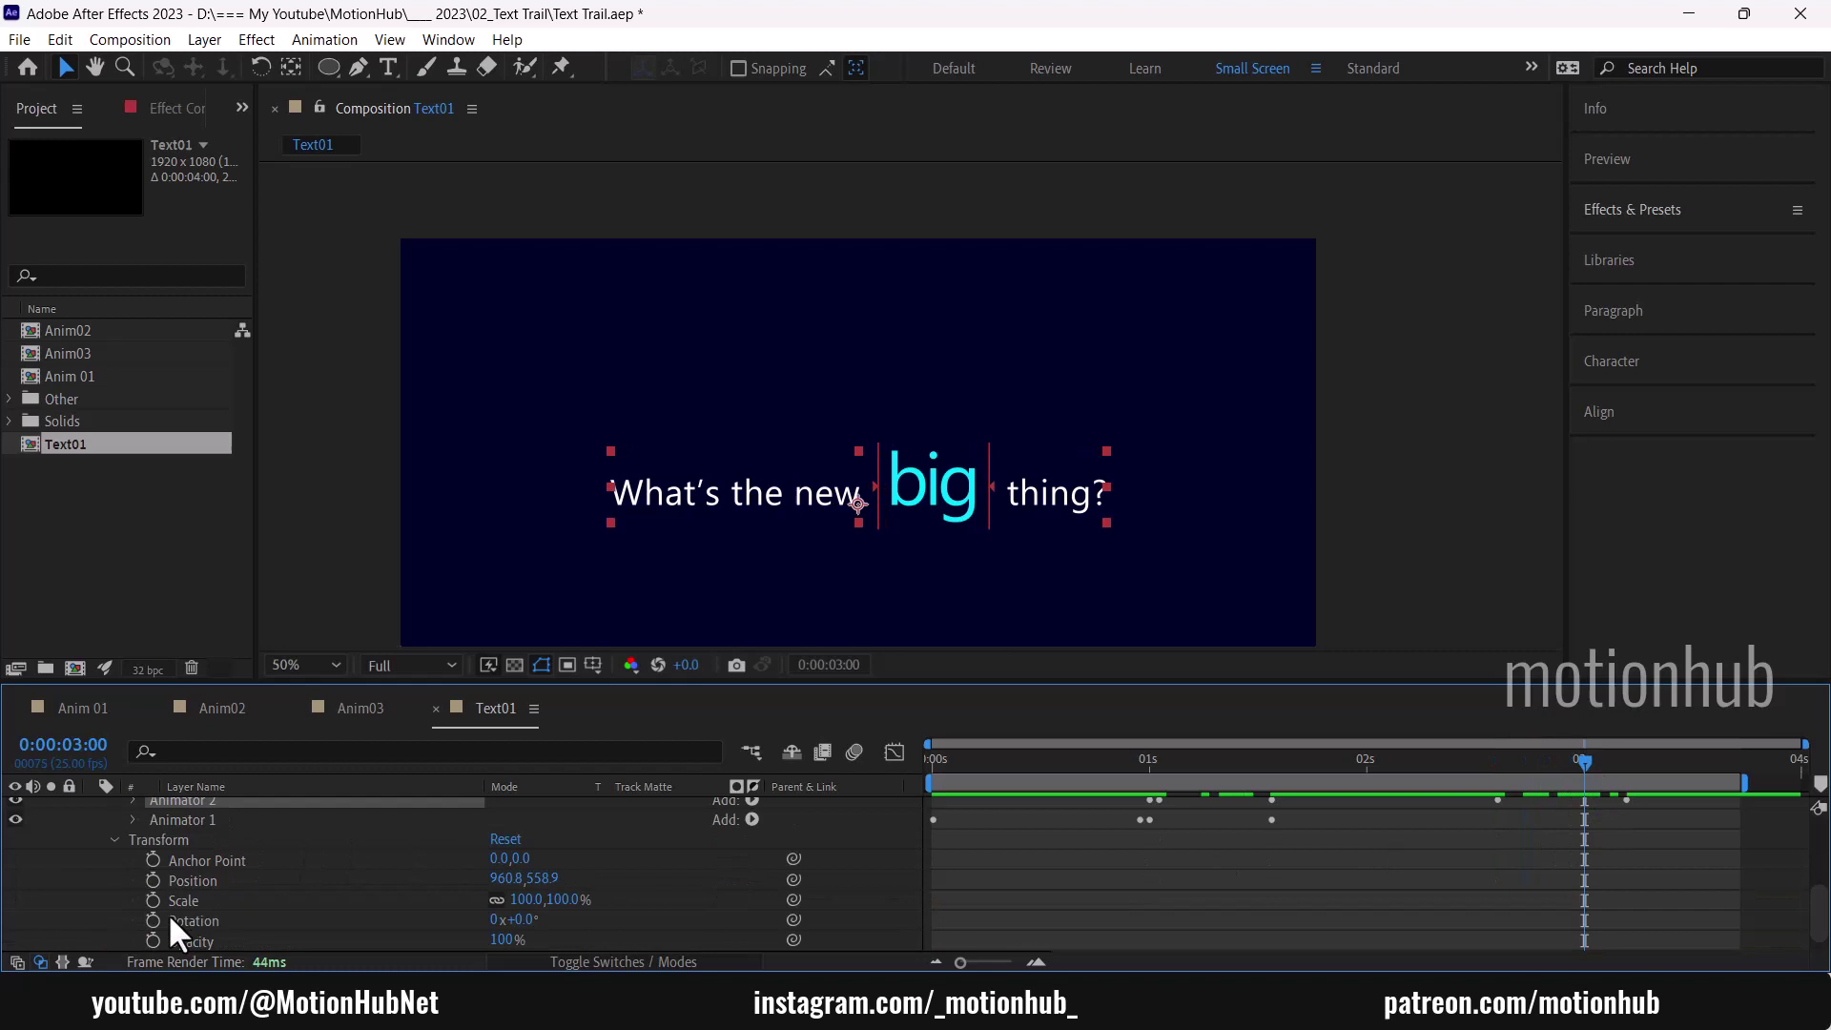
pyautogui.click(153, 939)
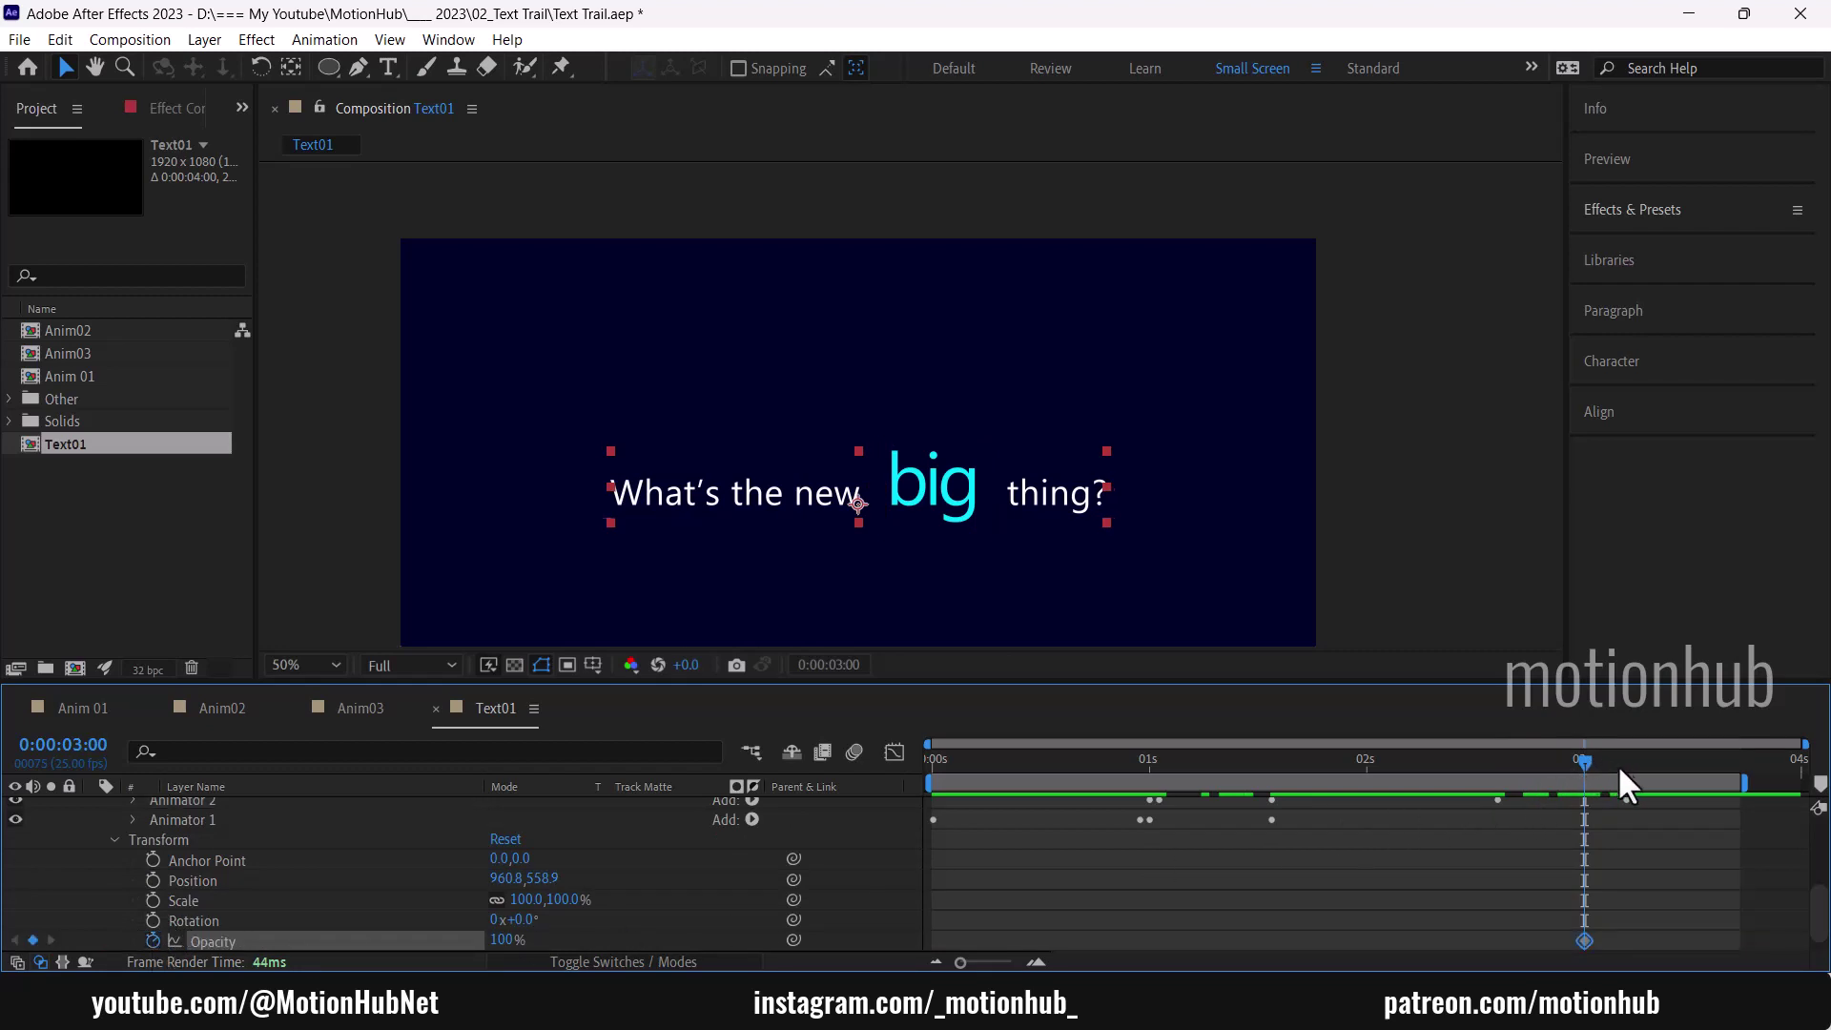
pyautogui.moveTo(1619, 770); pyautogui.dragTo(1657, 774)
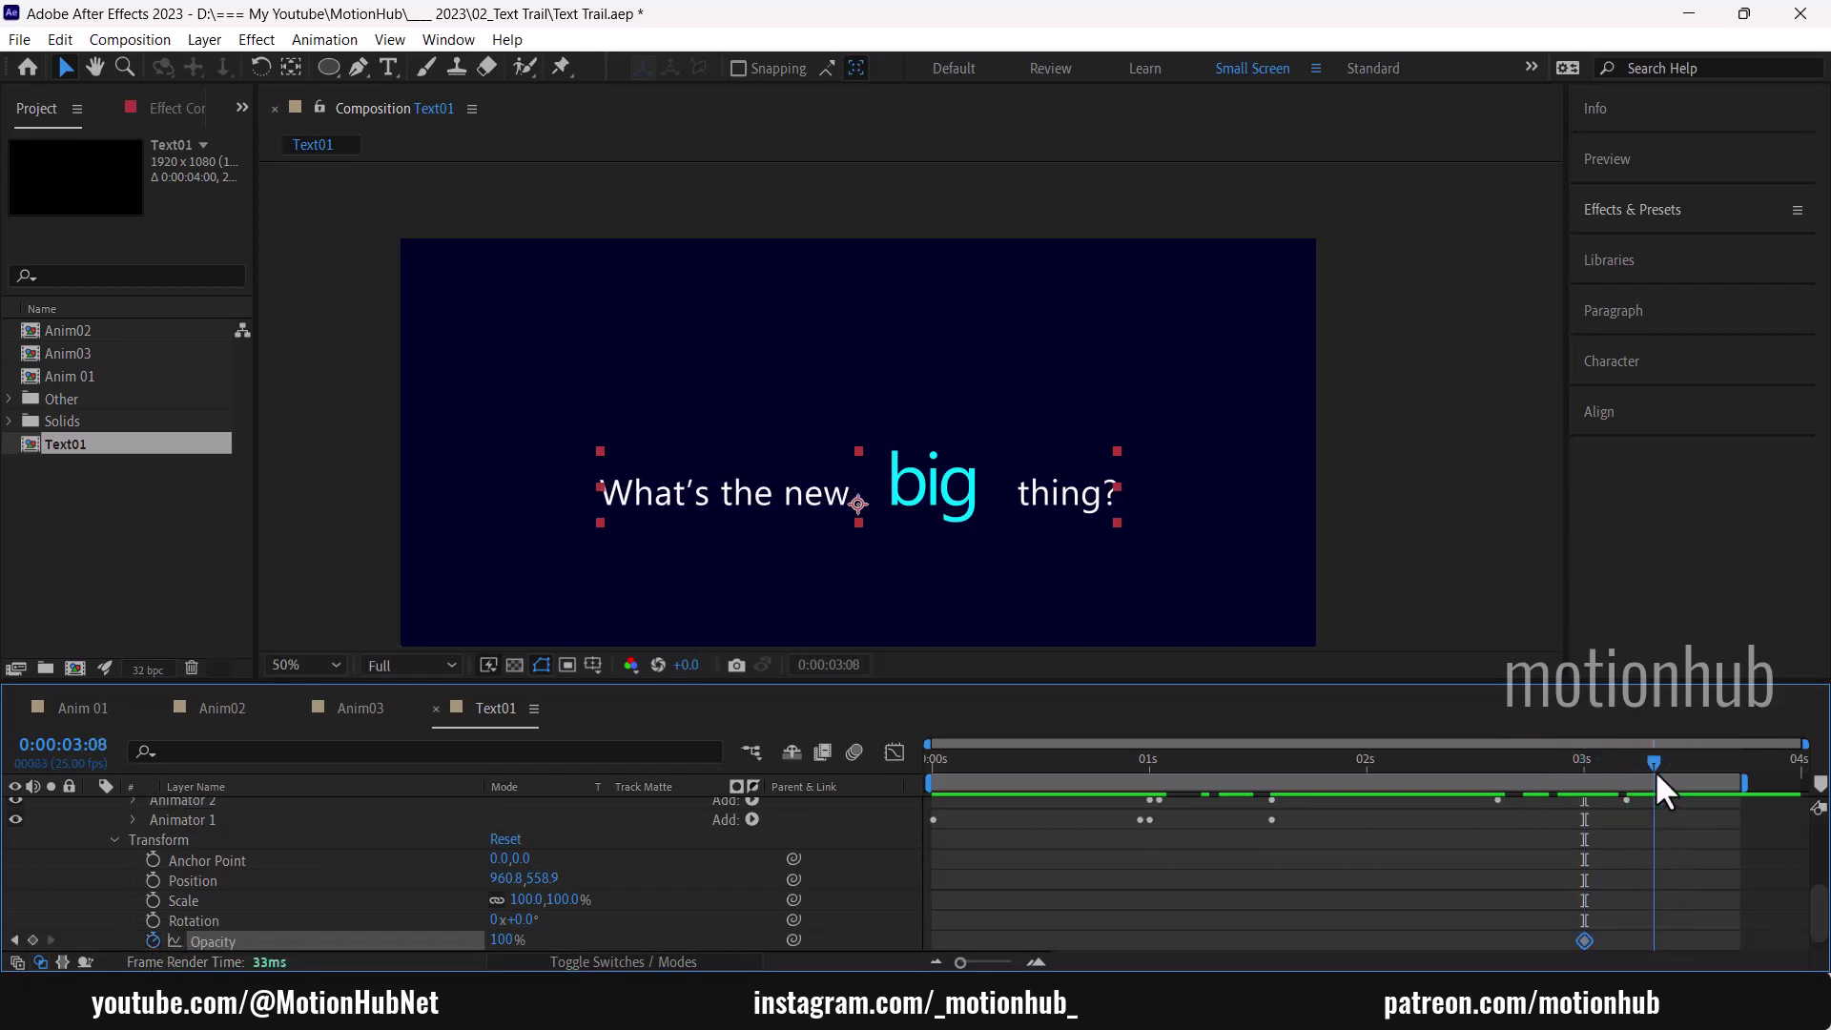
pyautogui.moveTo(505, 939); pyautogui.dragTo(79, 948)
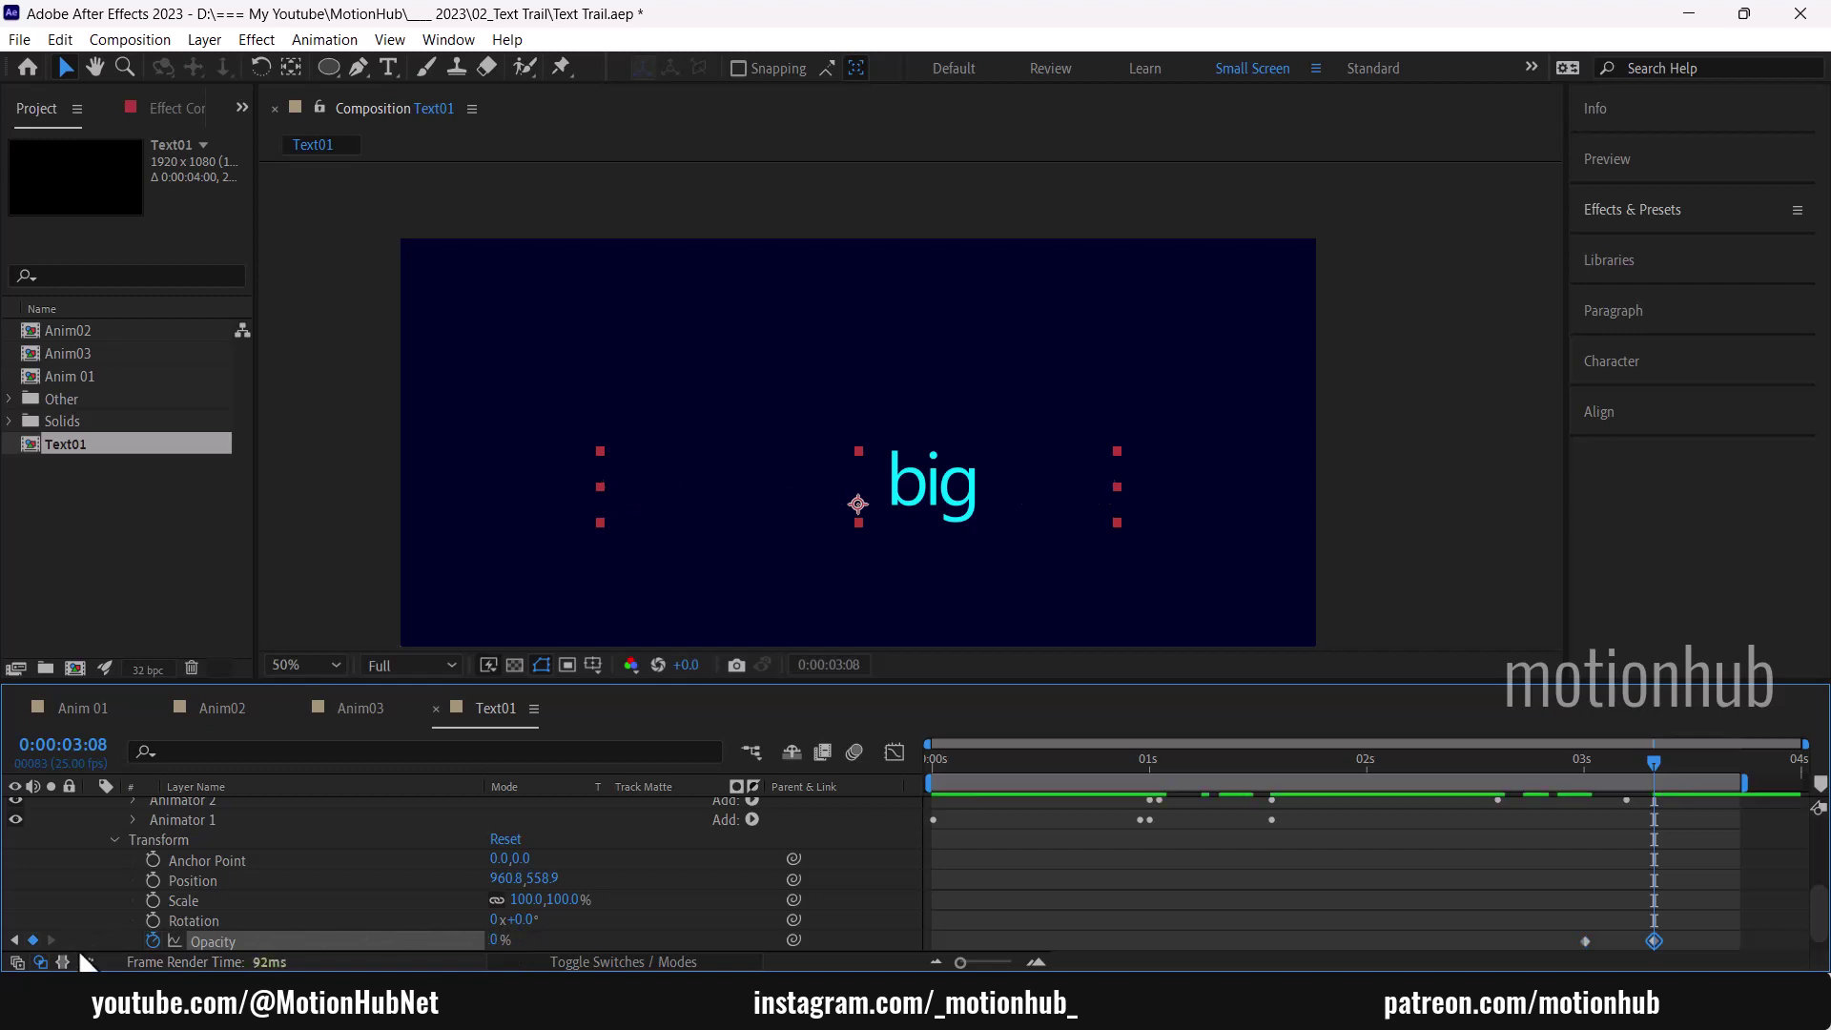
# Step: Move the white text layer's last two Tracking Amount keyframes to start at about 0:00:01:18 and its Transform Opacity keyframes to start at about 0:00:02:05
pyautogui.click(95, 915)
pyautogui.press('space')
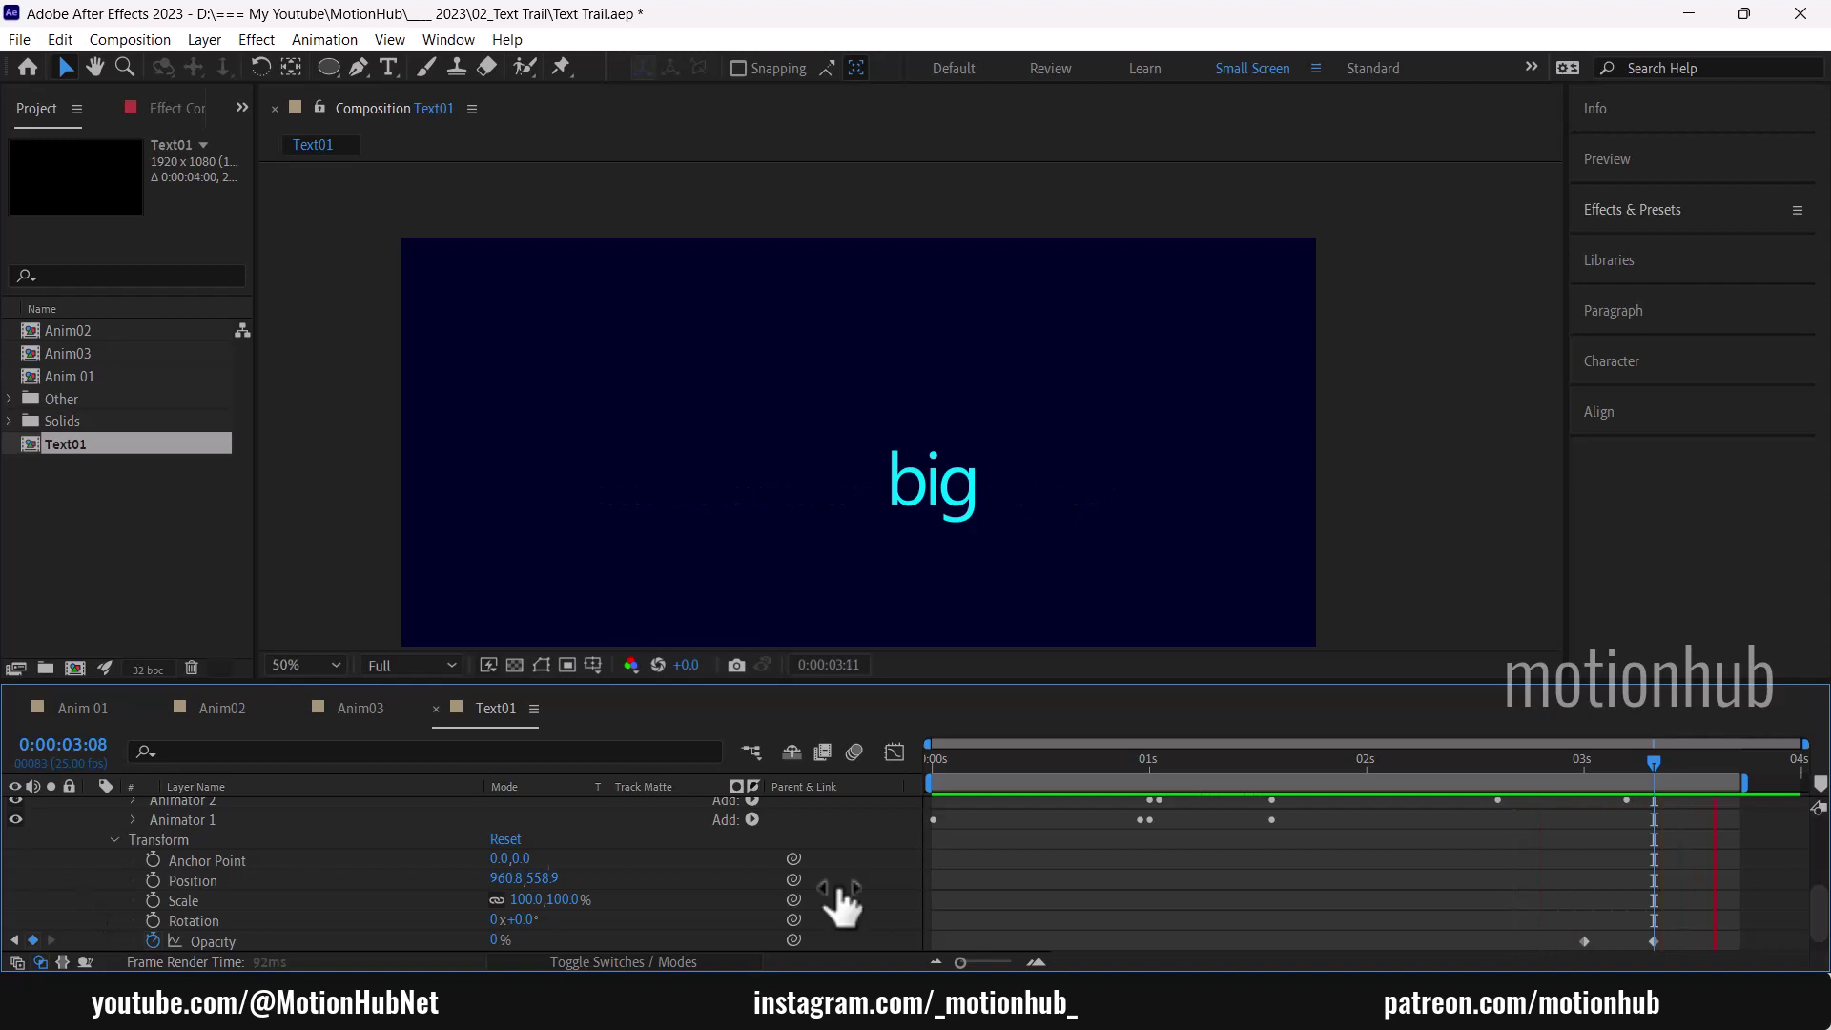
pyautogui.click(1489, 763)
pyautogui.moveTo(1455, 758); pyautogui.dragTo(1305, 758)
pyautogui.moveTo(1817, 910); pyautogui.dragTo(1807, 867)
pyautogui.click(1440, 803)
pyautogui.press('u')
pyautogui.moveTo(1488, 899); pyautogui.dragTo(1636, 879)
pyautogui.moveTo(1496, 888); pyautogui.dragTo(1317, 893)
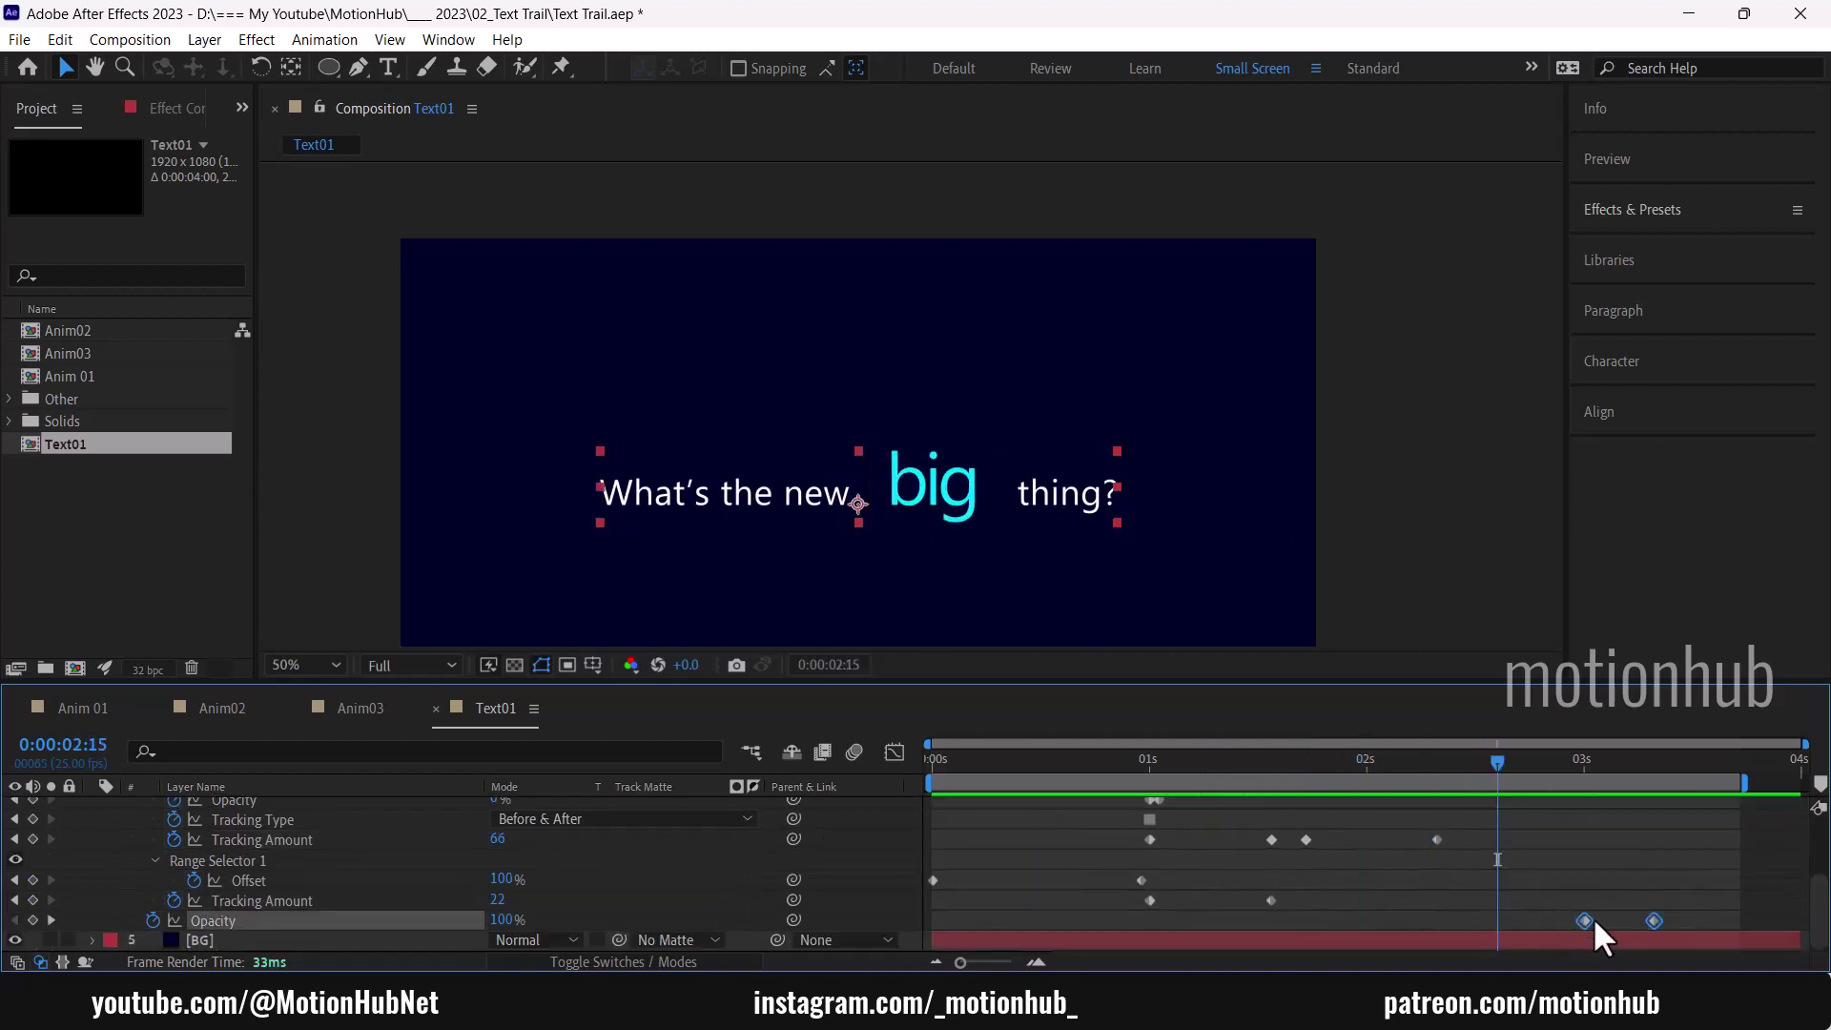
pyautogui.moveTo(1593, 918); pyautogui.dragTo(1418, 918)
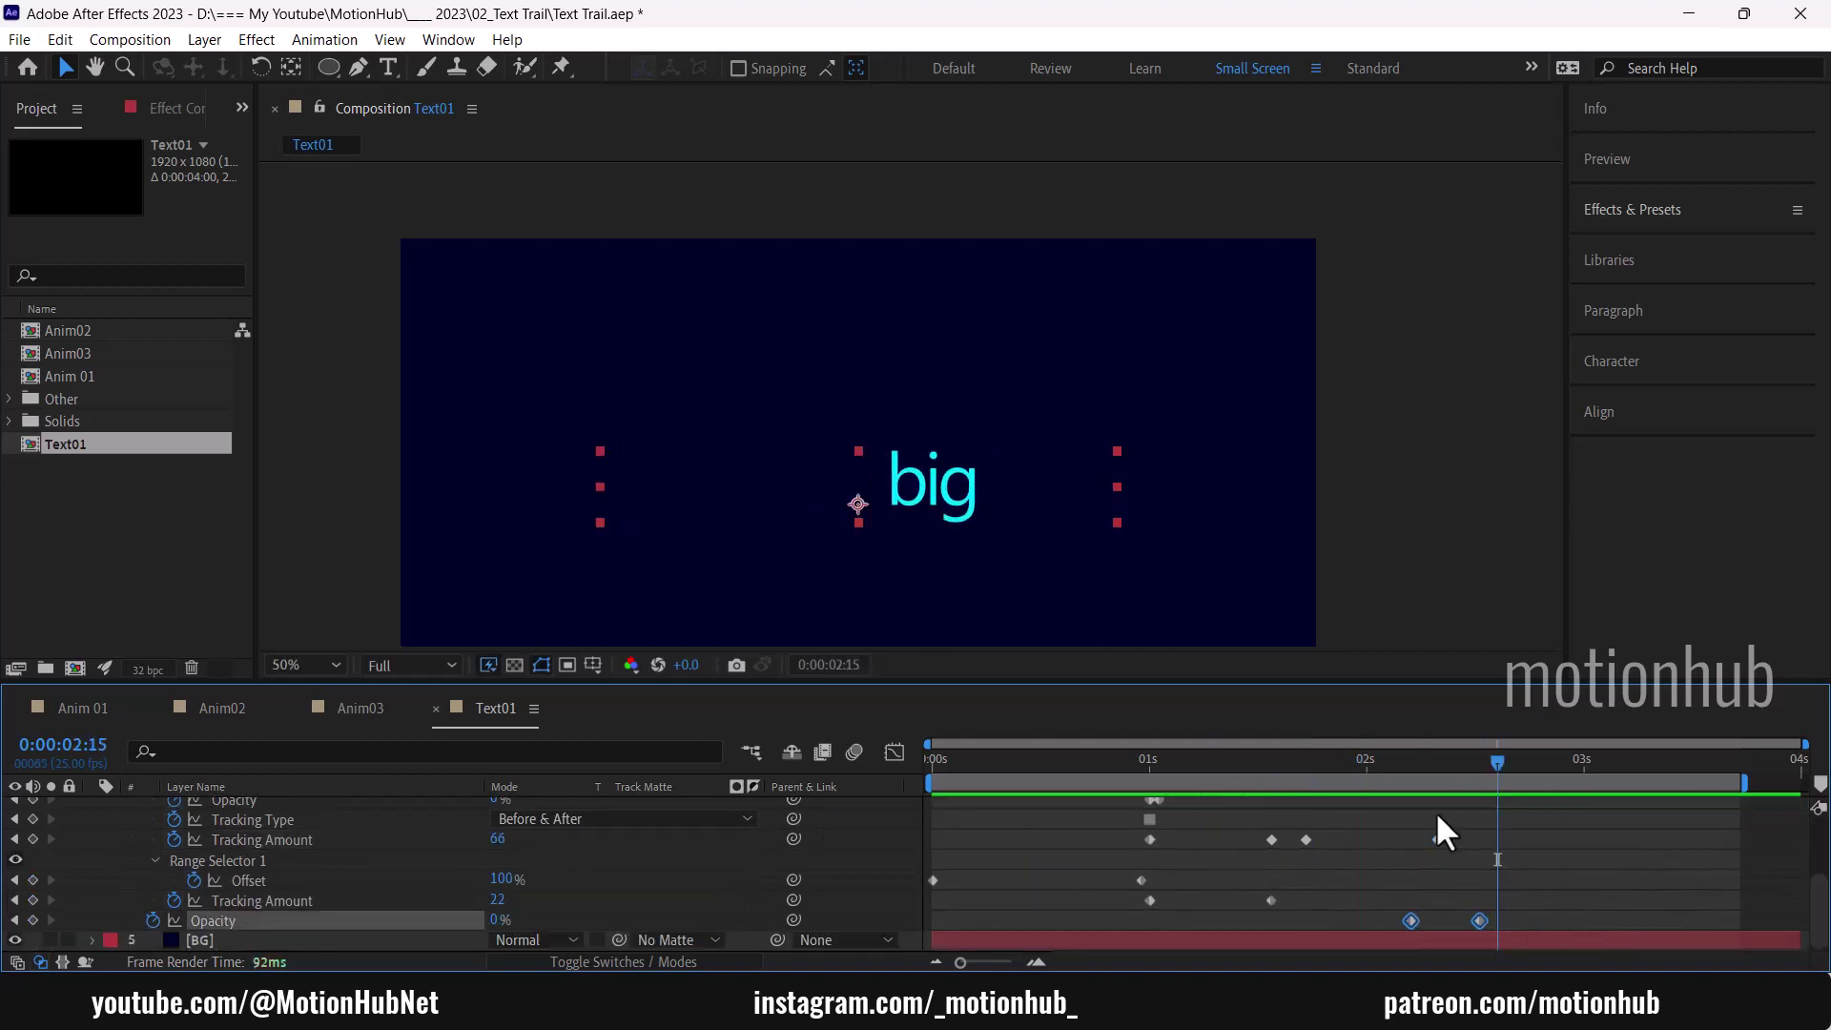
# Step: Apply Easy Ease to the white text layer's keyframes and preview the animation from the start
pyautogui.moveTo(1426, 761); pyautogui.dragTo(1125, 754)
pyautogui.press('space')
pyautogui.moveTo(1544, 926); pyautogui.dragTo(878, 831)
pyautogui.rightClick(1150, 840)
pyautogui.moveTo(1303, 822)
pyautogui.click(1077, 675)
pyautogui.moveTo(1287, 763); pyautogui.dragTo(863, 769)
pyautogui.press('space')
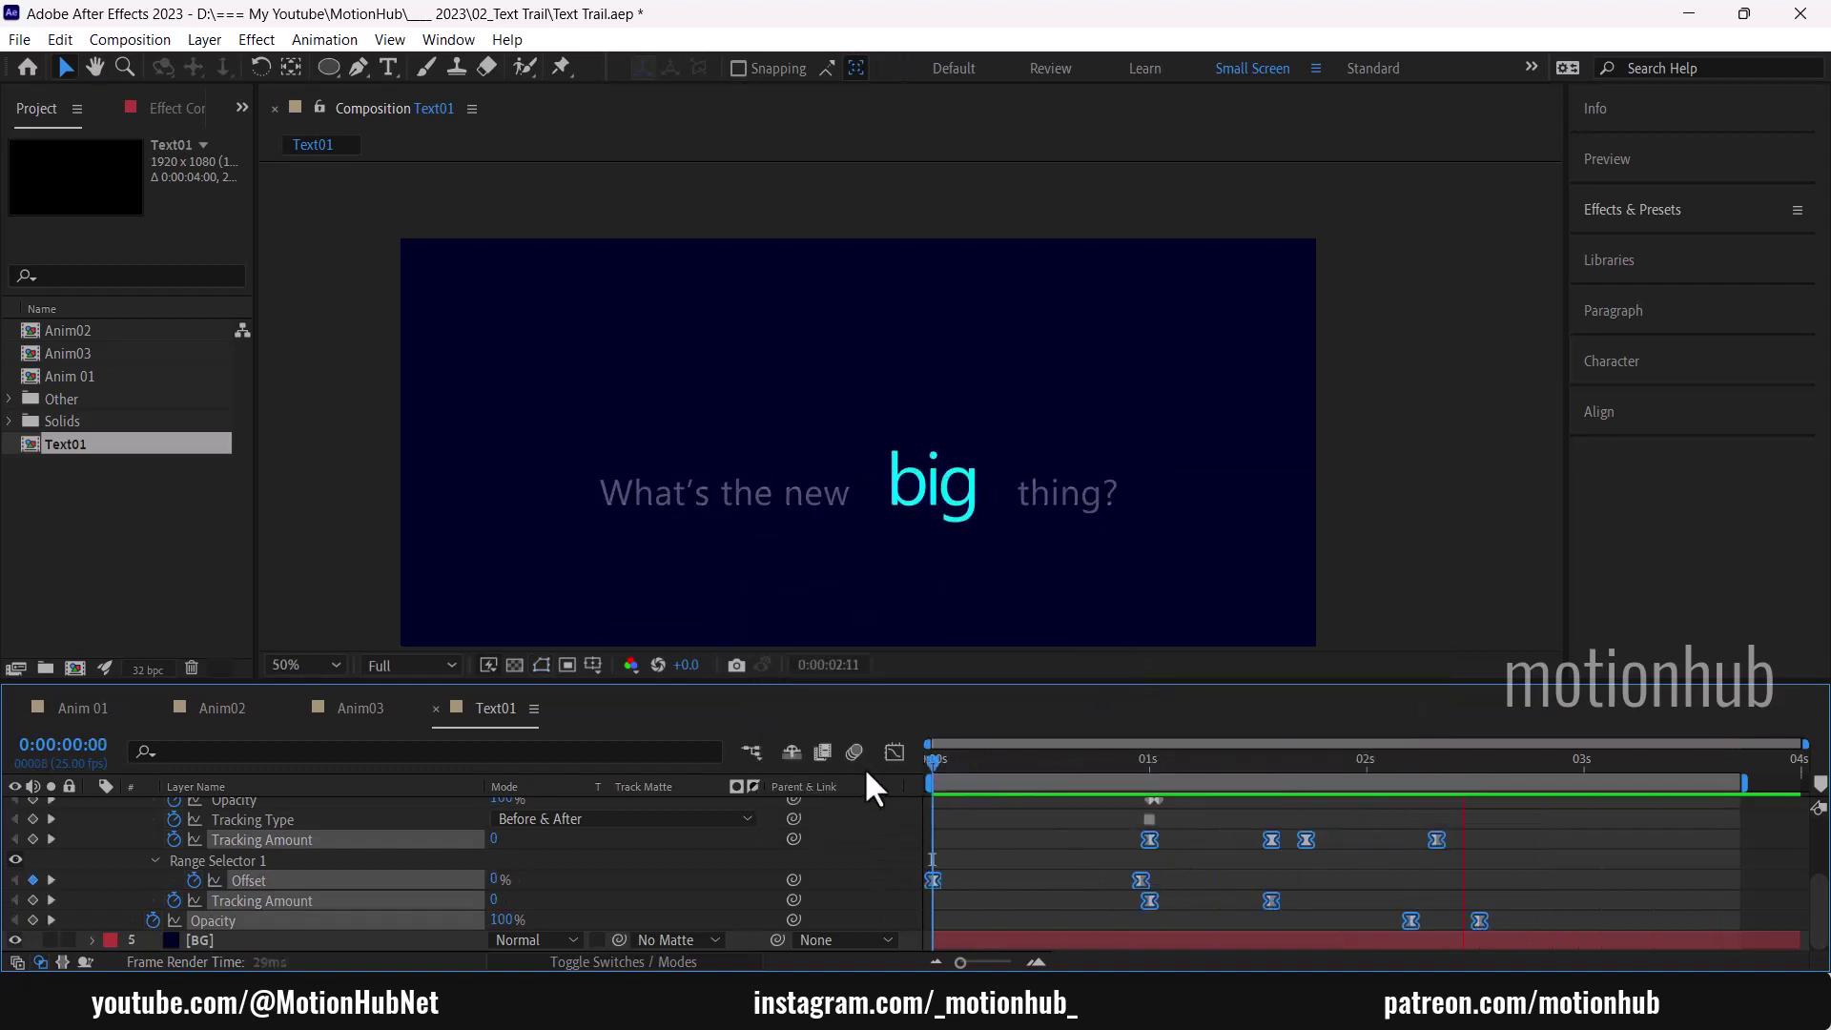
# Step: Keyframe the cyan text layer's Opacity at 100% at 0:00:02:12 and at 0% about five frames later
pyautogui.click(1495, 761)
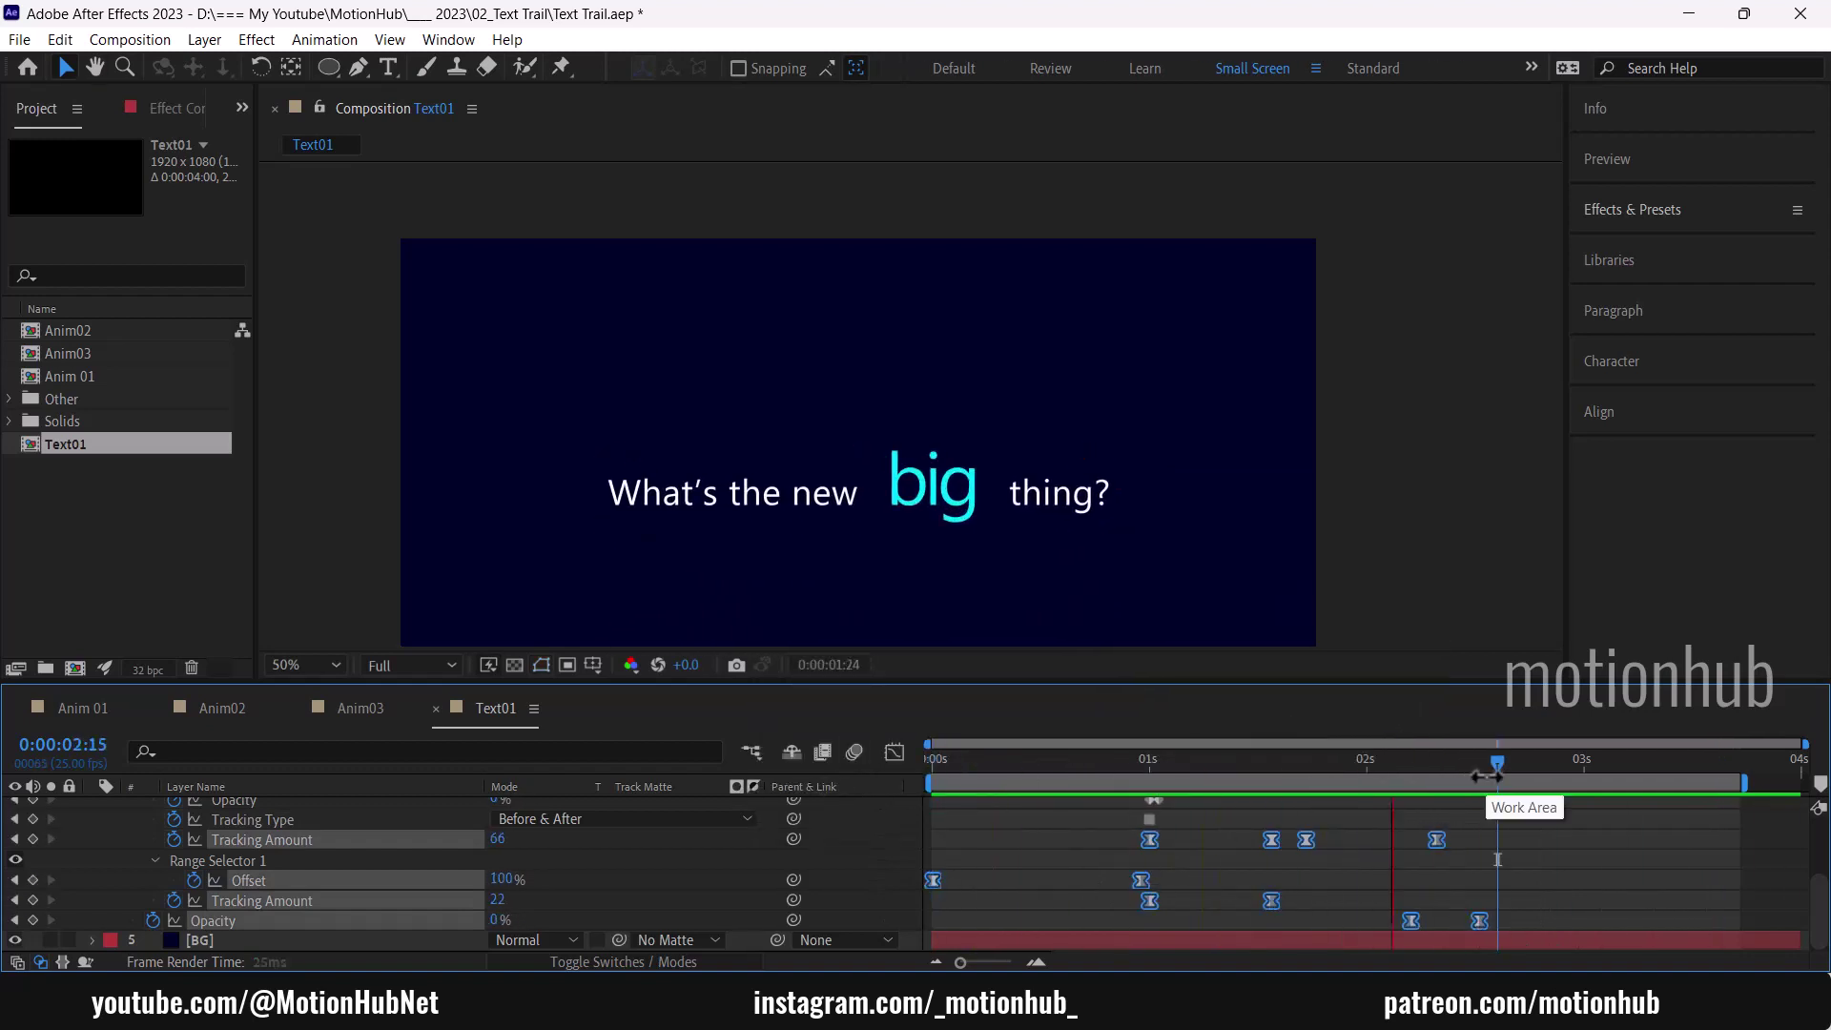
pyautogui.moveTo(1488, 760)
pyautogui.mouseDown()
pyautogui.moveTo(1411, 755)
pyautogui.moveTo(1471, 763)
pyautogui.mouseUp()
pyautogui.scroll(5, 249, 870)
pyautogui.click(92, 868)
pyautogui.click(267, 849)
pyautogui.press('t')
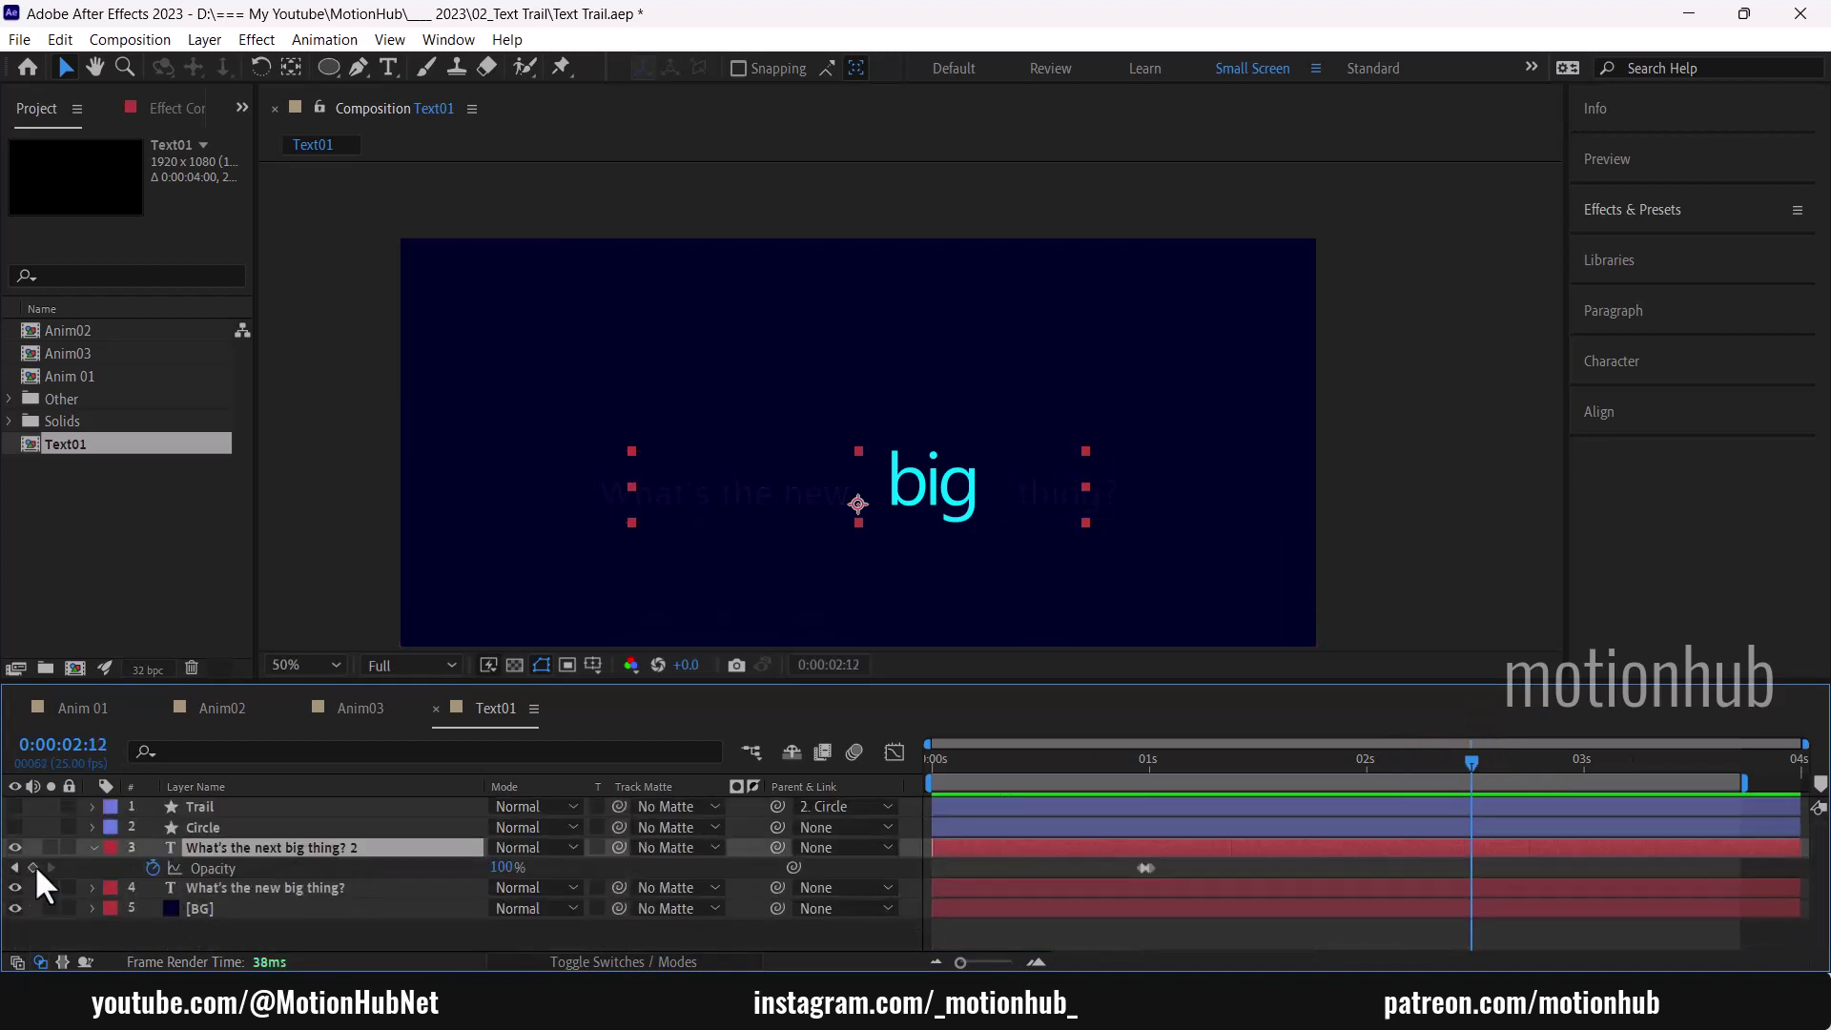
pyautogui.click(34, 868)
pyautogui.click(1512, 760)
pyautogui.click(502, 866)
pyautogui.write('0')
pyautogui.press('Return')
pyautogui.moveTo(1471, 763); pyautogui.dragTo(1390, 767)
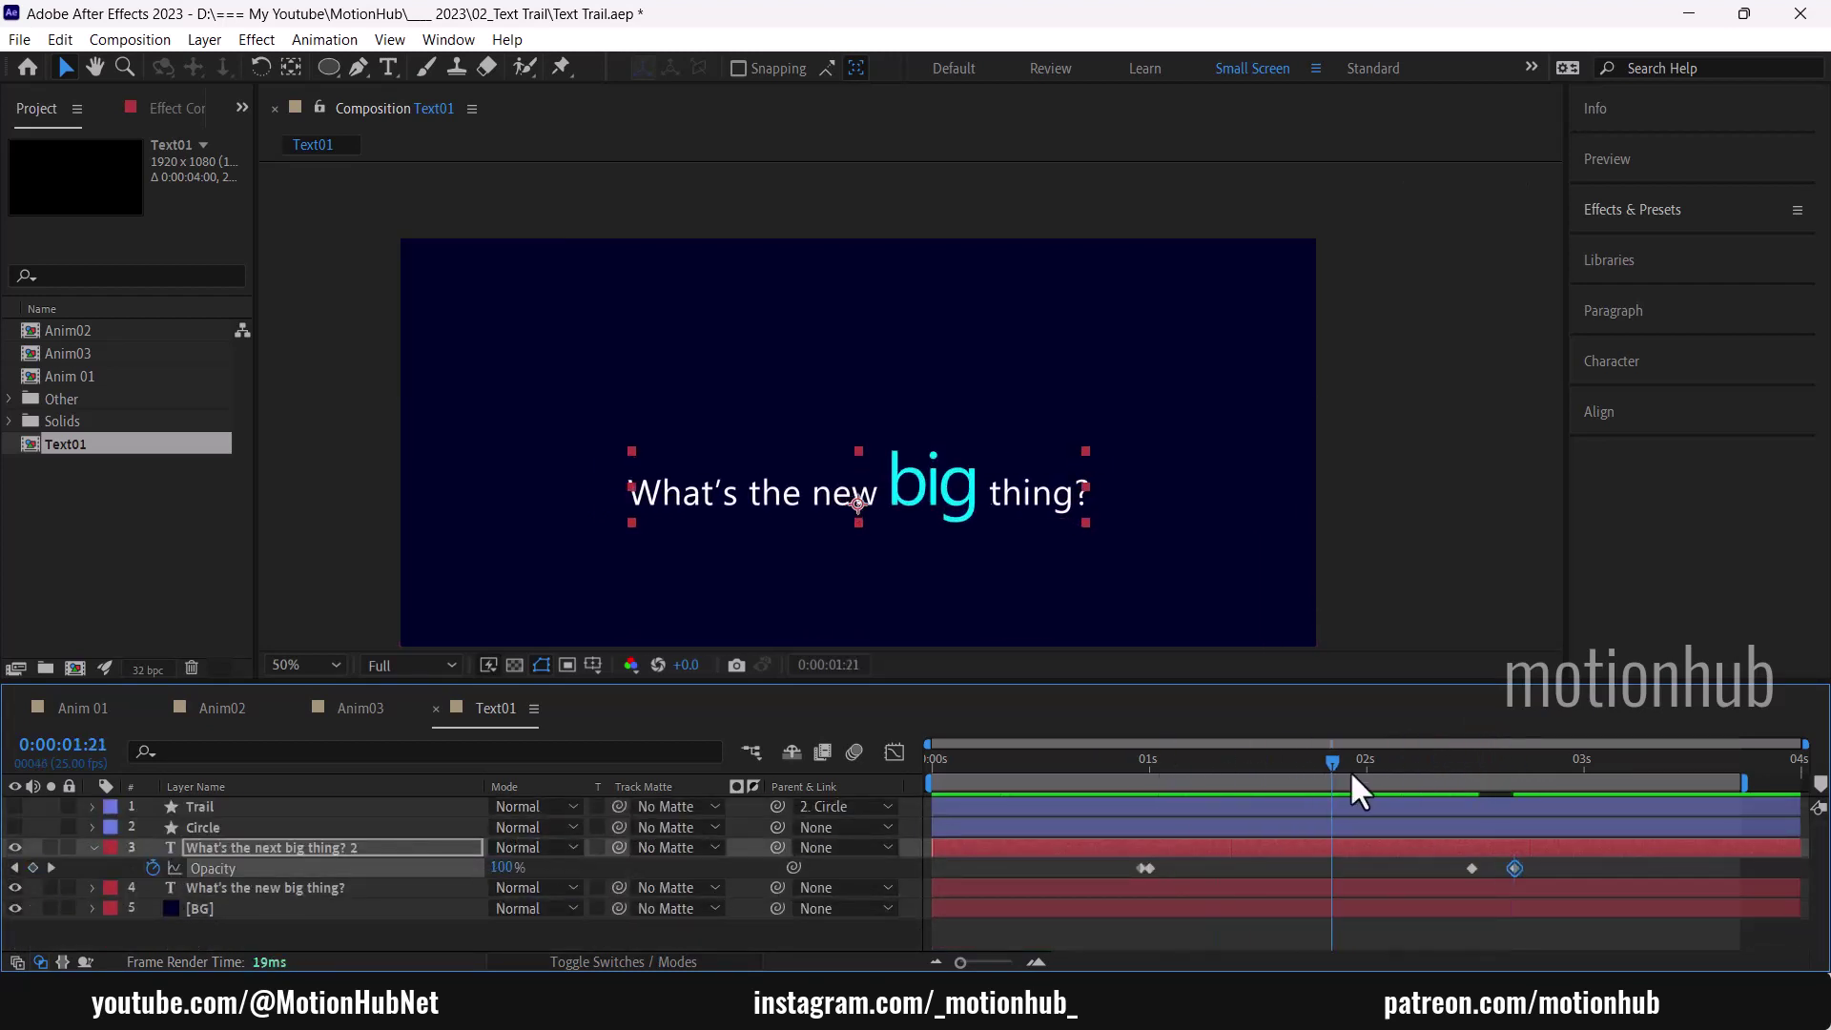
# Step: Move the cyan layer's fade-out Opacity keyframes to about 0:00:02:08 and 0:00:02:15, and apply Easy Ease to them
pyautogui.moveTo(1471, 868); pyautogui.dragTo(1436, 868)
pyautogui.click(1454, 770)
pyautogui.moveTo(1453, 765); pyautogui.dragTo(1462, 764)
pyautogui.moveTo(1514, 868); pyautogui.dragTo(1405, 867)
pyautogui.click(1497, 763)
pyautogui.hotkey('ctrl', 'z')
pyautogui.rightClick(1438, 868)
pyautogui.moveTo(1539, 851)
pyautogui.click(1254, 703)
# Step: Adjust the easing of the cyan layer's Opacity keyframes near 0:00:01:00 and preview the animation
pyautogui.click(1202, 763)
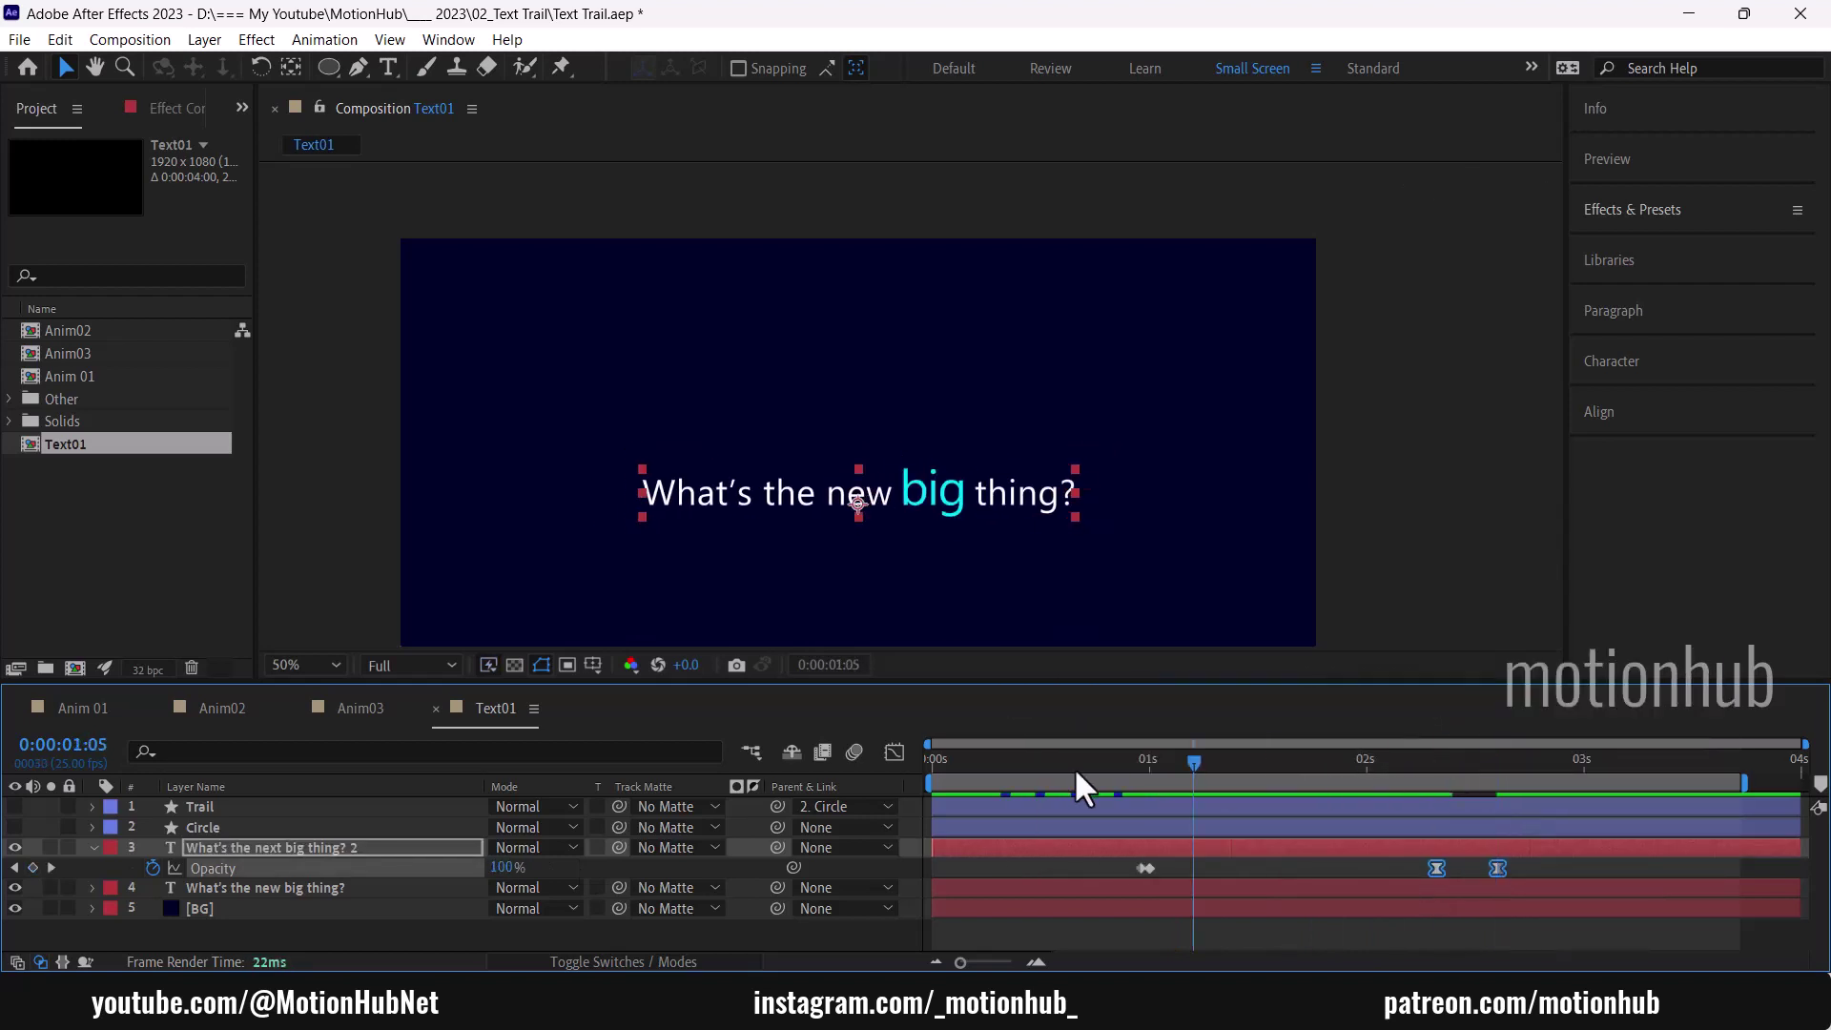
pyautogui.click(1144, 868)
pyautogui.rightClick(1144, 868)
pyautogui.moveTo(1278, 851)
pyautogui.click(1580, 752)
pyautogui.moveTo(1280, 761); pyautogui.dragTo(1523, 753)
pyautogui.press('space')
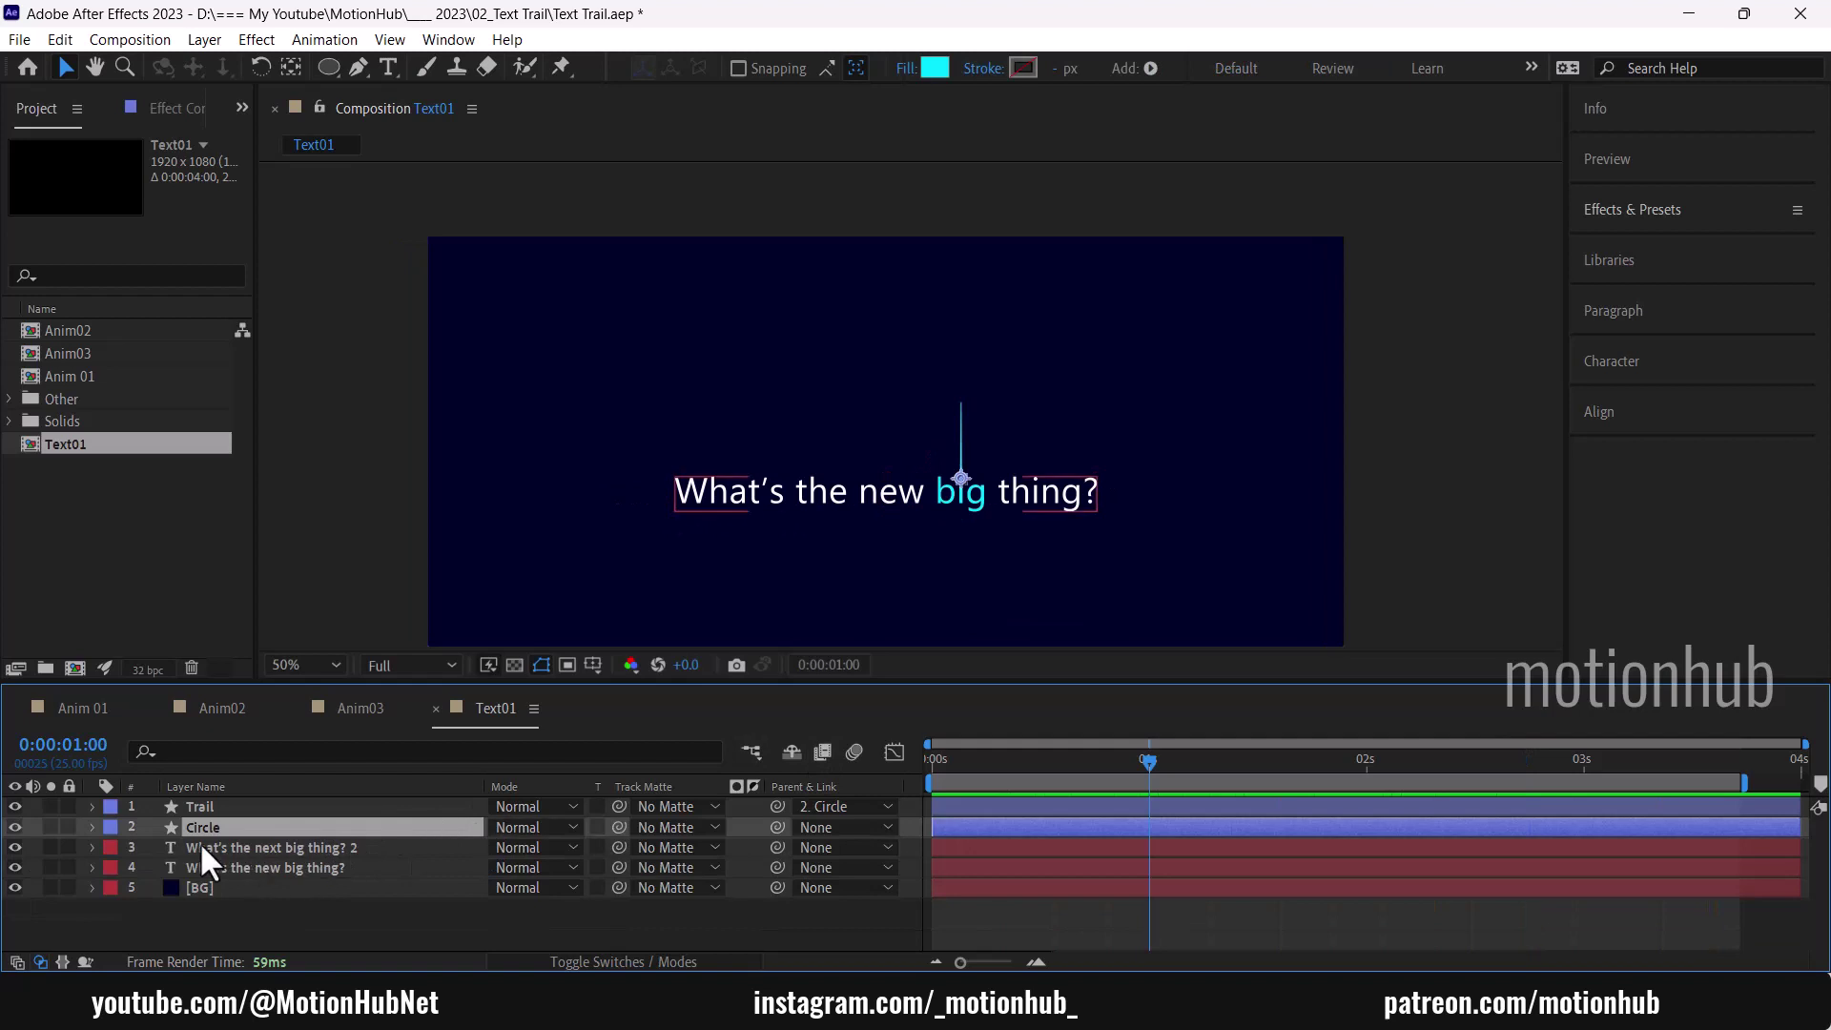
# Step: Keyframe the Circle layer's Position at 1117.5, 507.4 at 0:00:01:00 and at 1117.5, 221.4 at 0:00:00:12, and preview the drop
pyautogui.press('p')
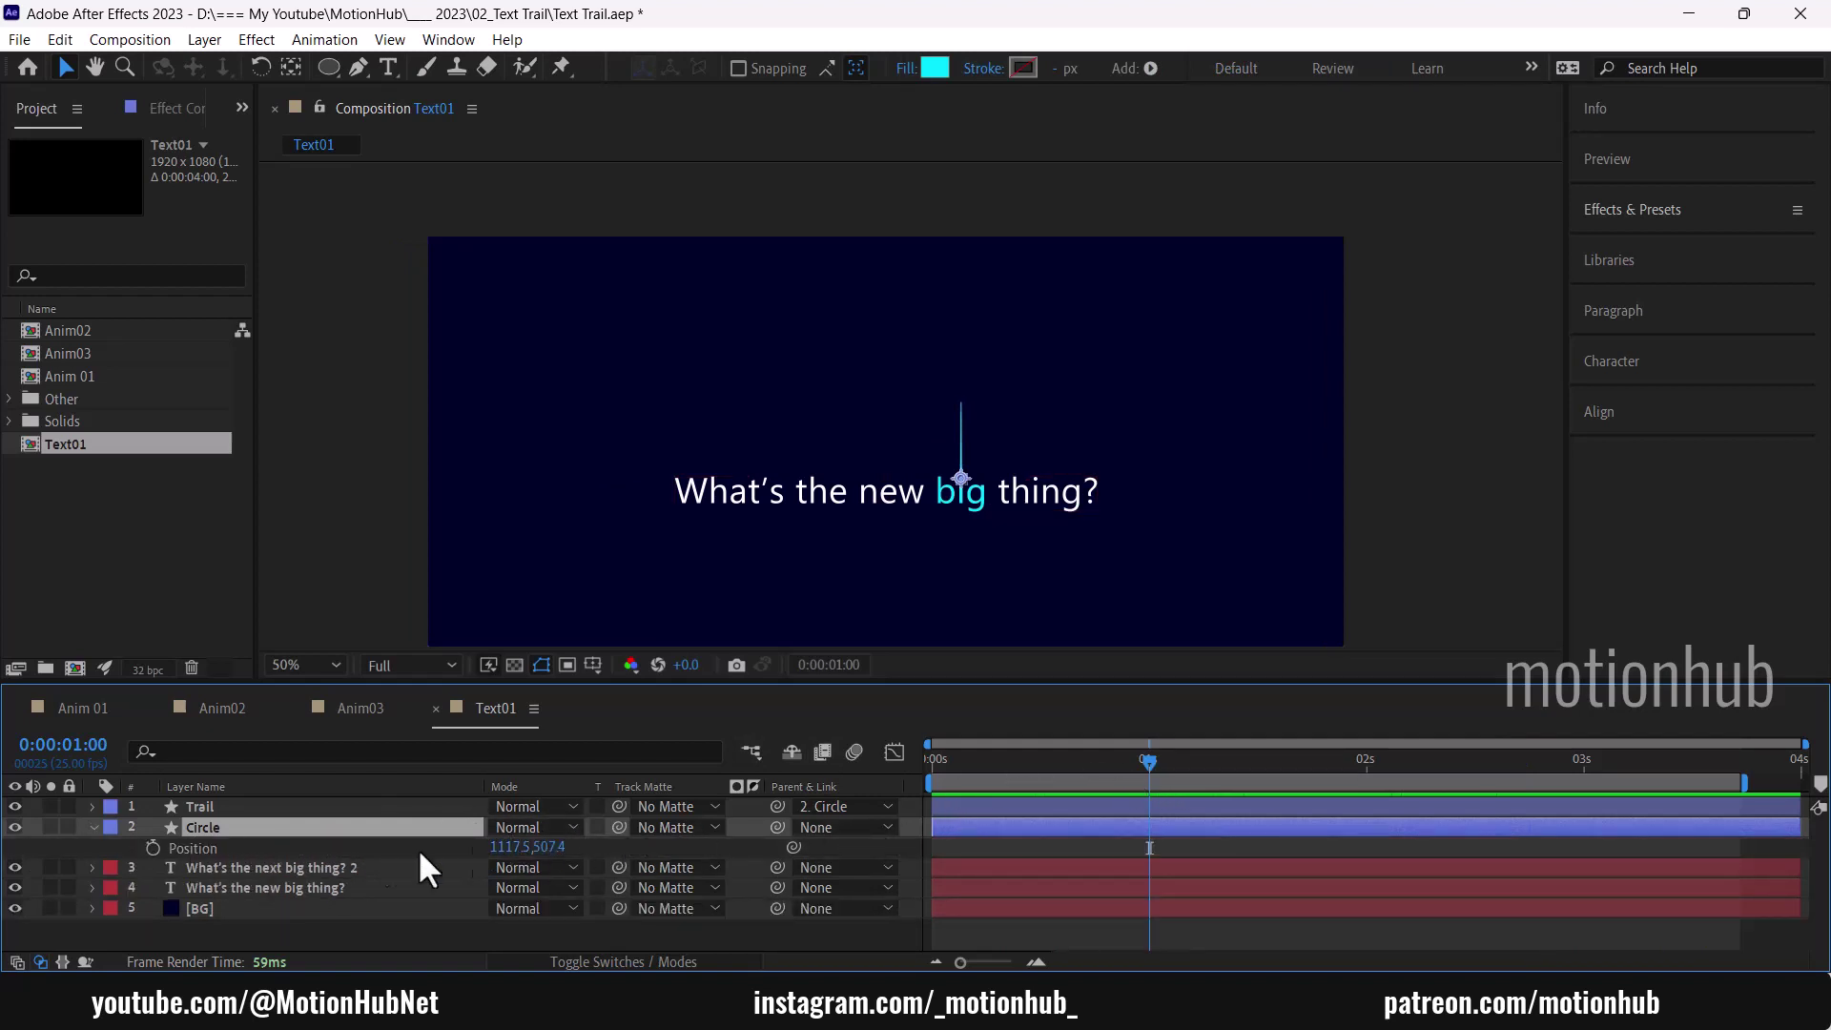
pyautogui.click(151, 847)
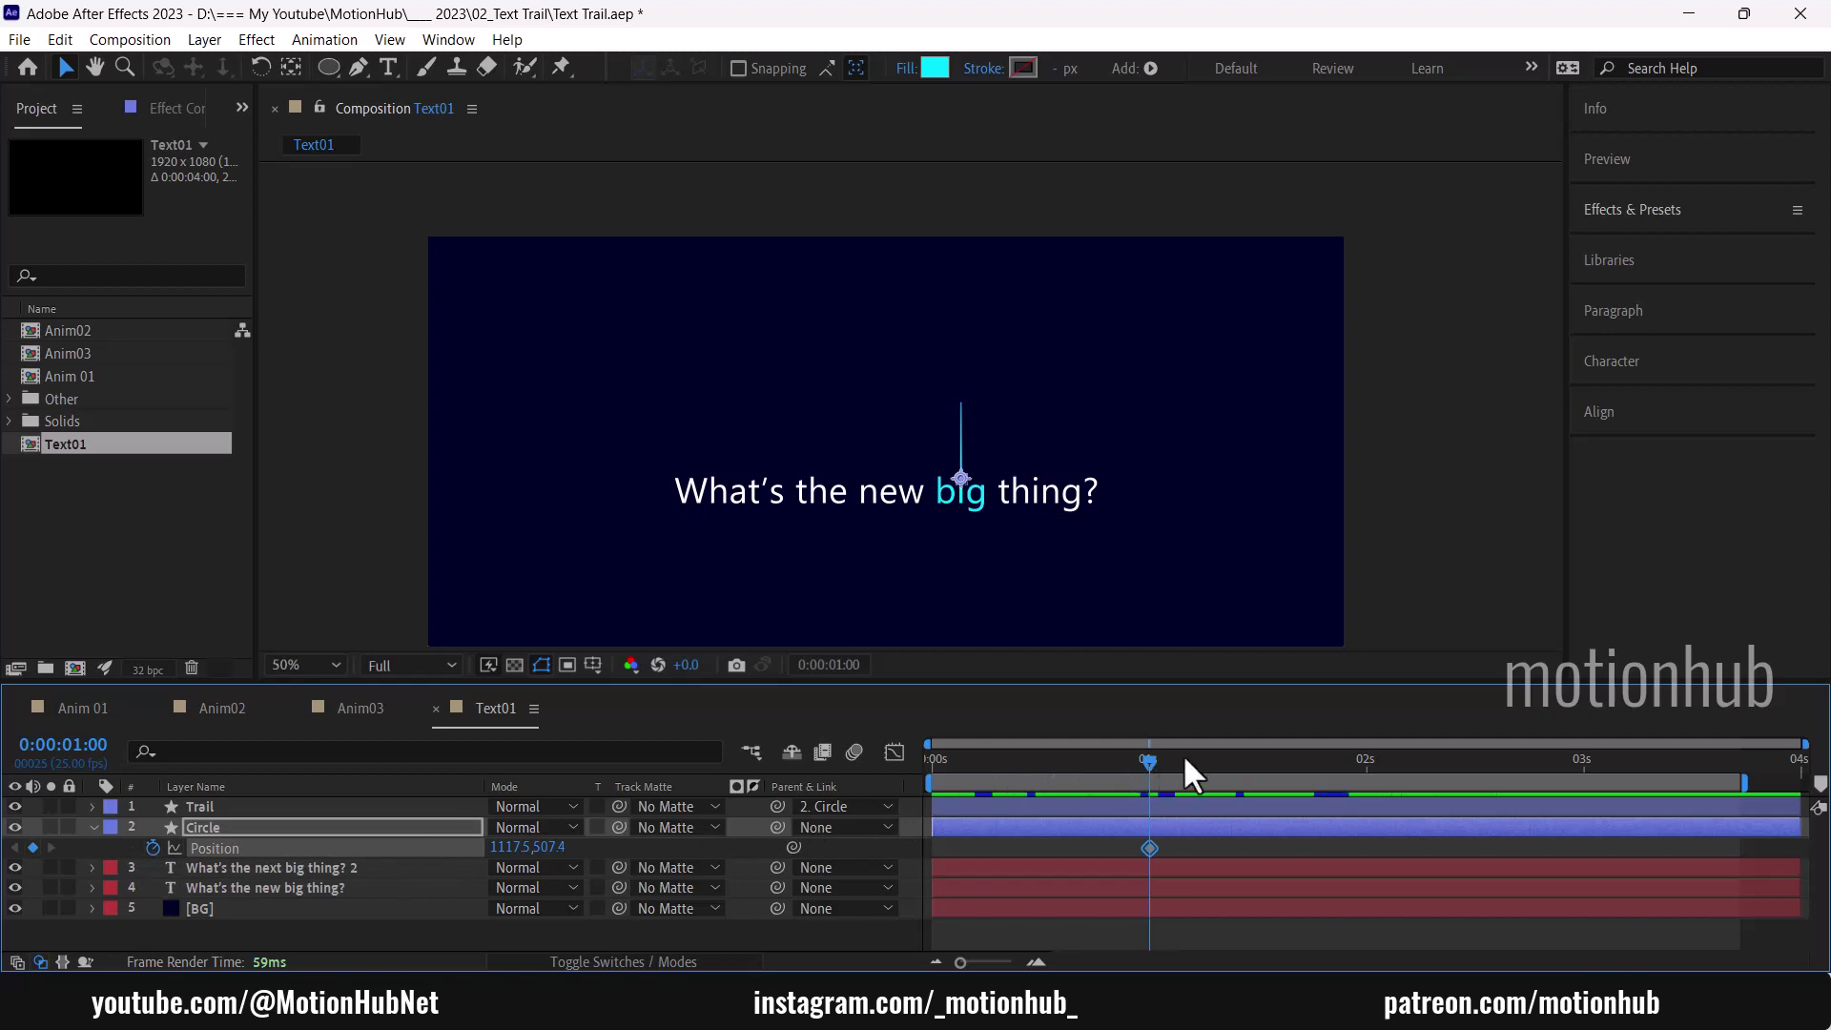
pyautogui.moveTo(1149, 760); pyautogui.dragTo(1041, 764)
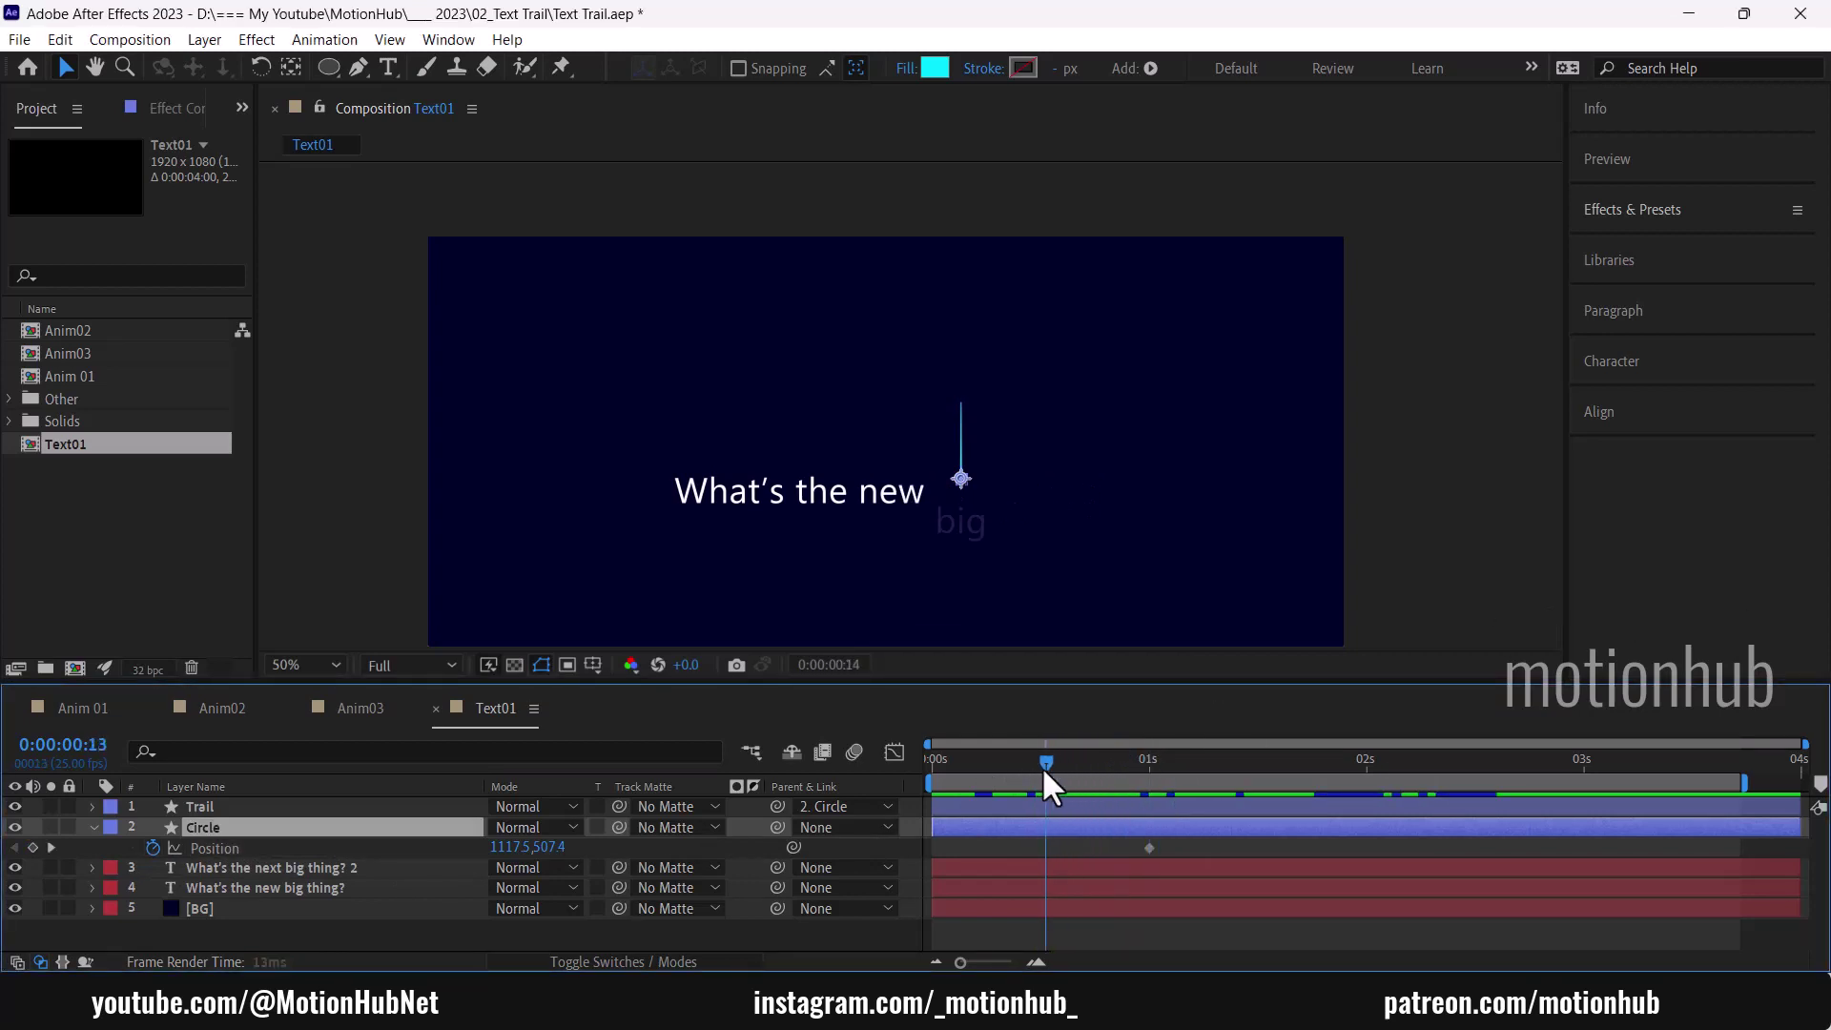
pyautogui.moveTo(559, 847); pyautogui.dragTo(474, 839)
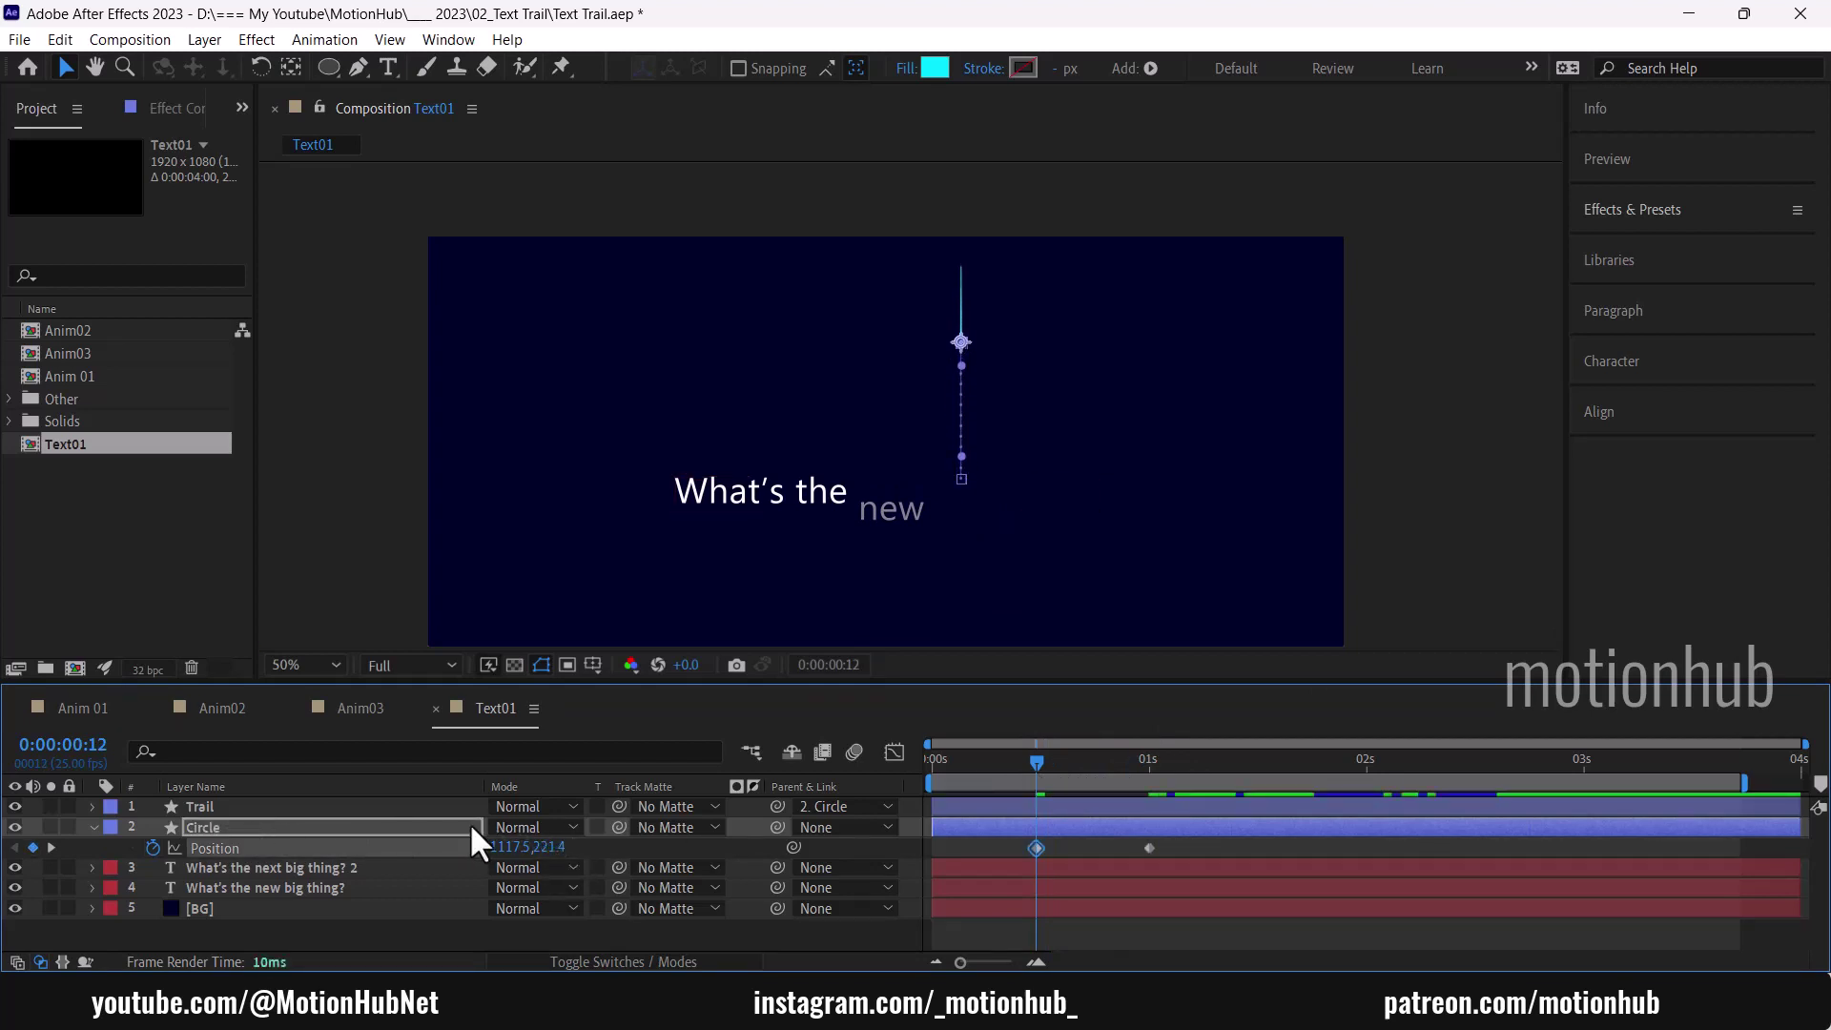
pyautogui.press('space')
pyautogui.press('space')
# Step: Keyframe the Circle layer's Scale at 28% at 0:00:00:12 and at 0% at 0:00:00:10, and preview it
pyautogui.press('s')
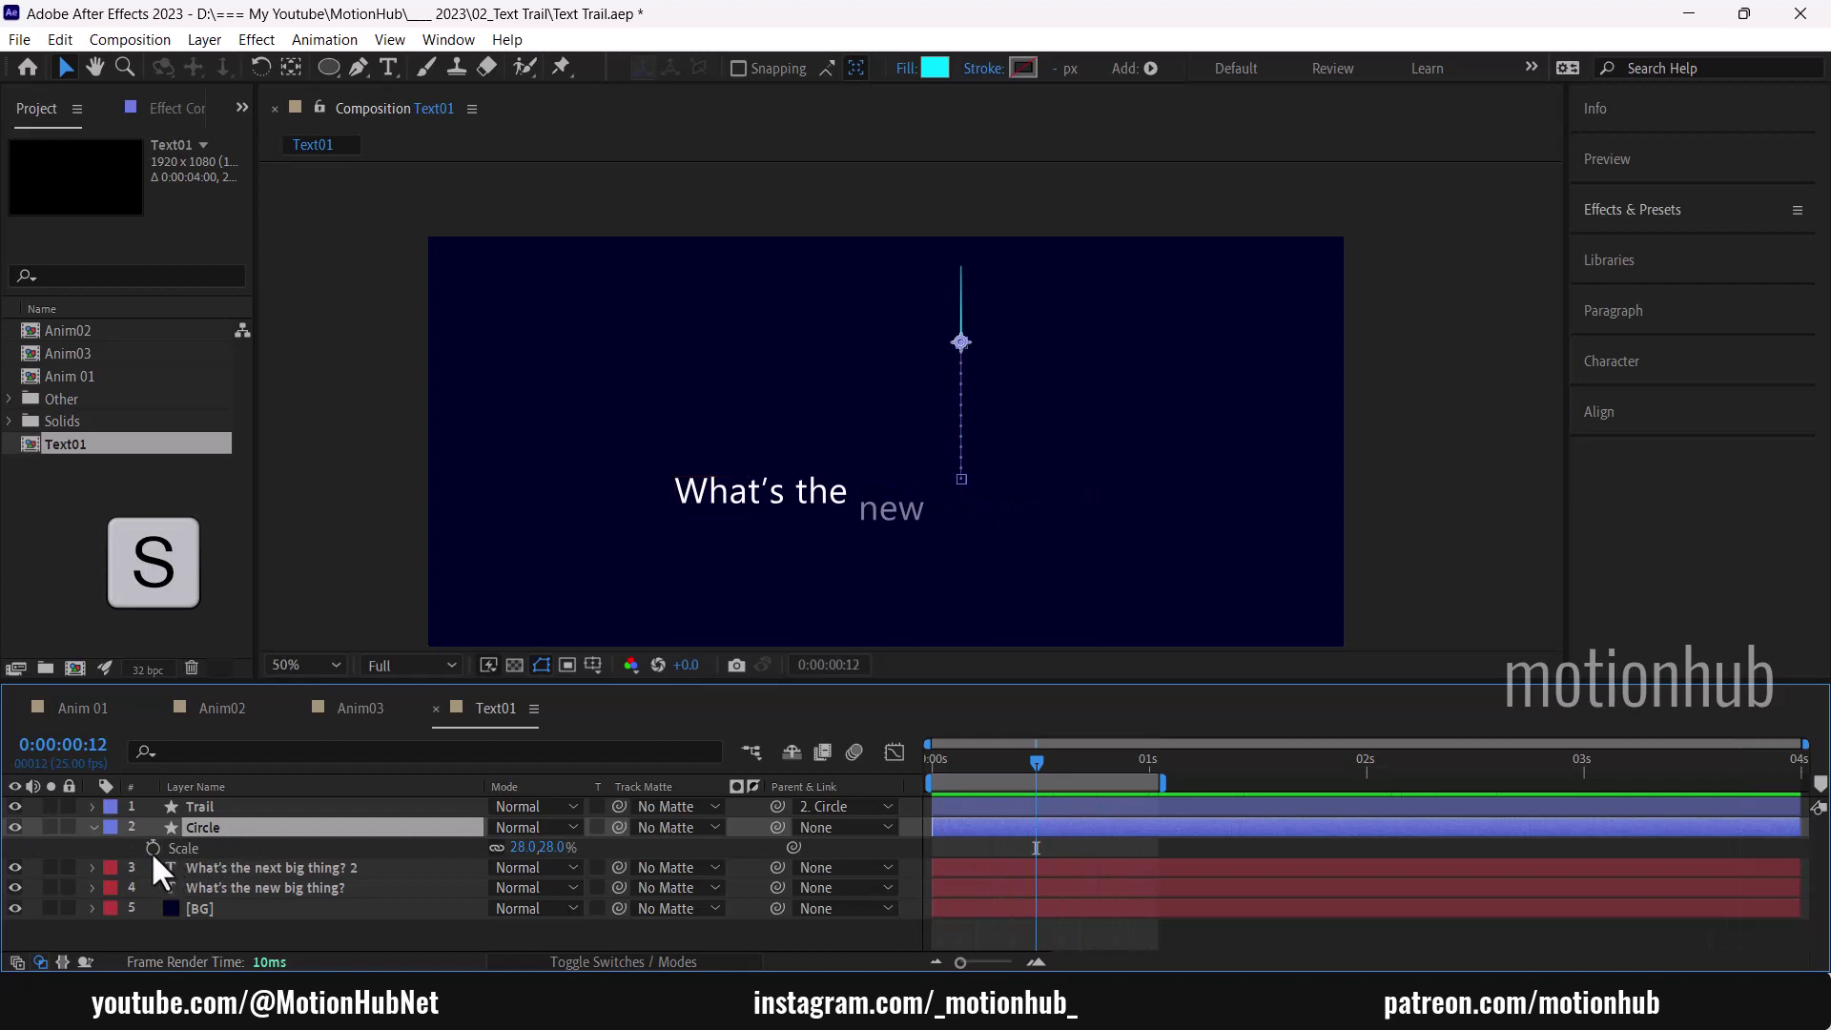
pyautogui.click(153, 848)
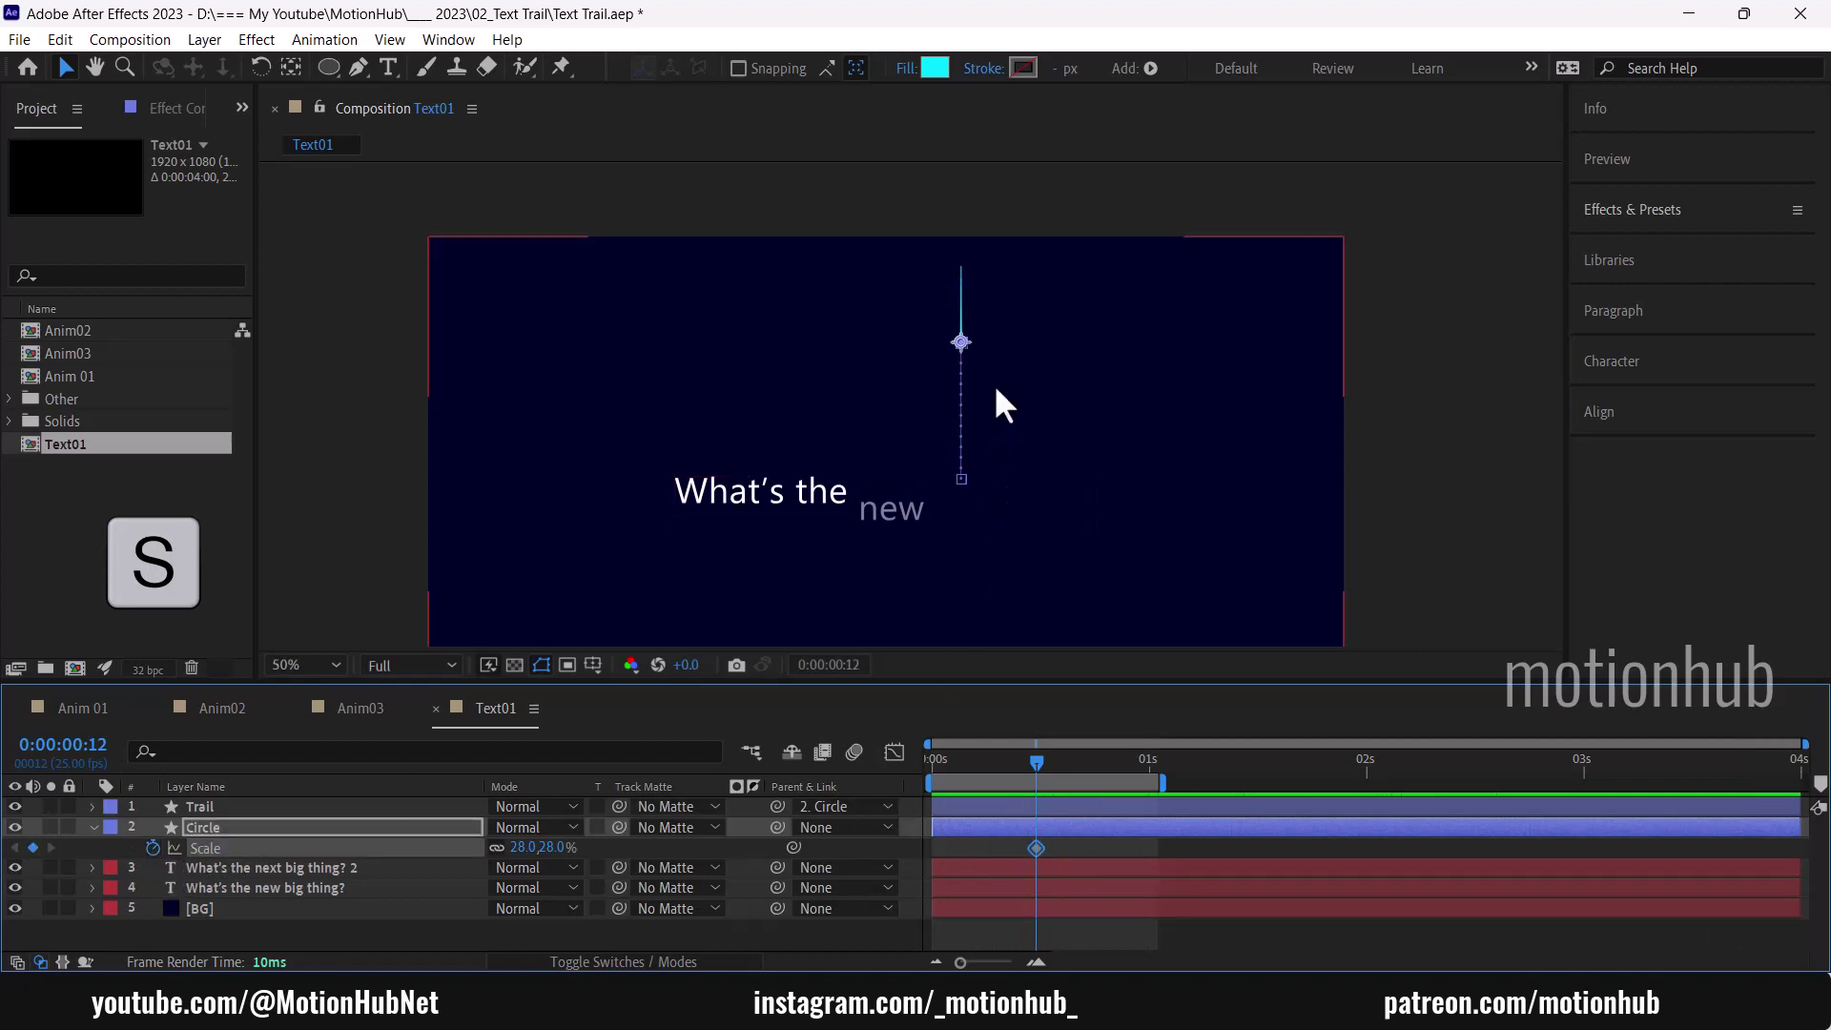
pyautogui.press('.')
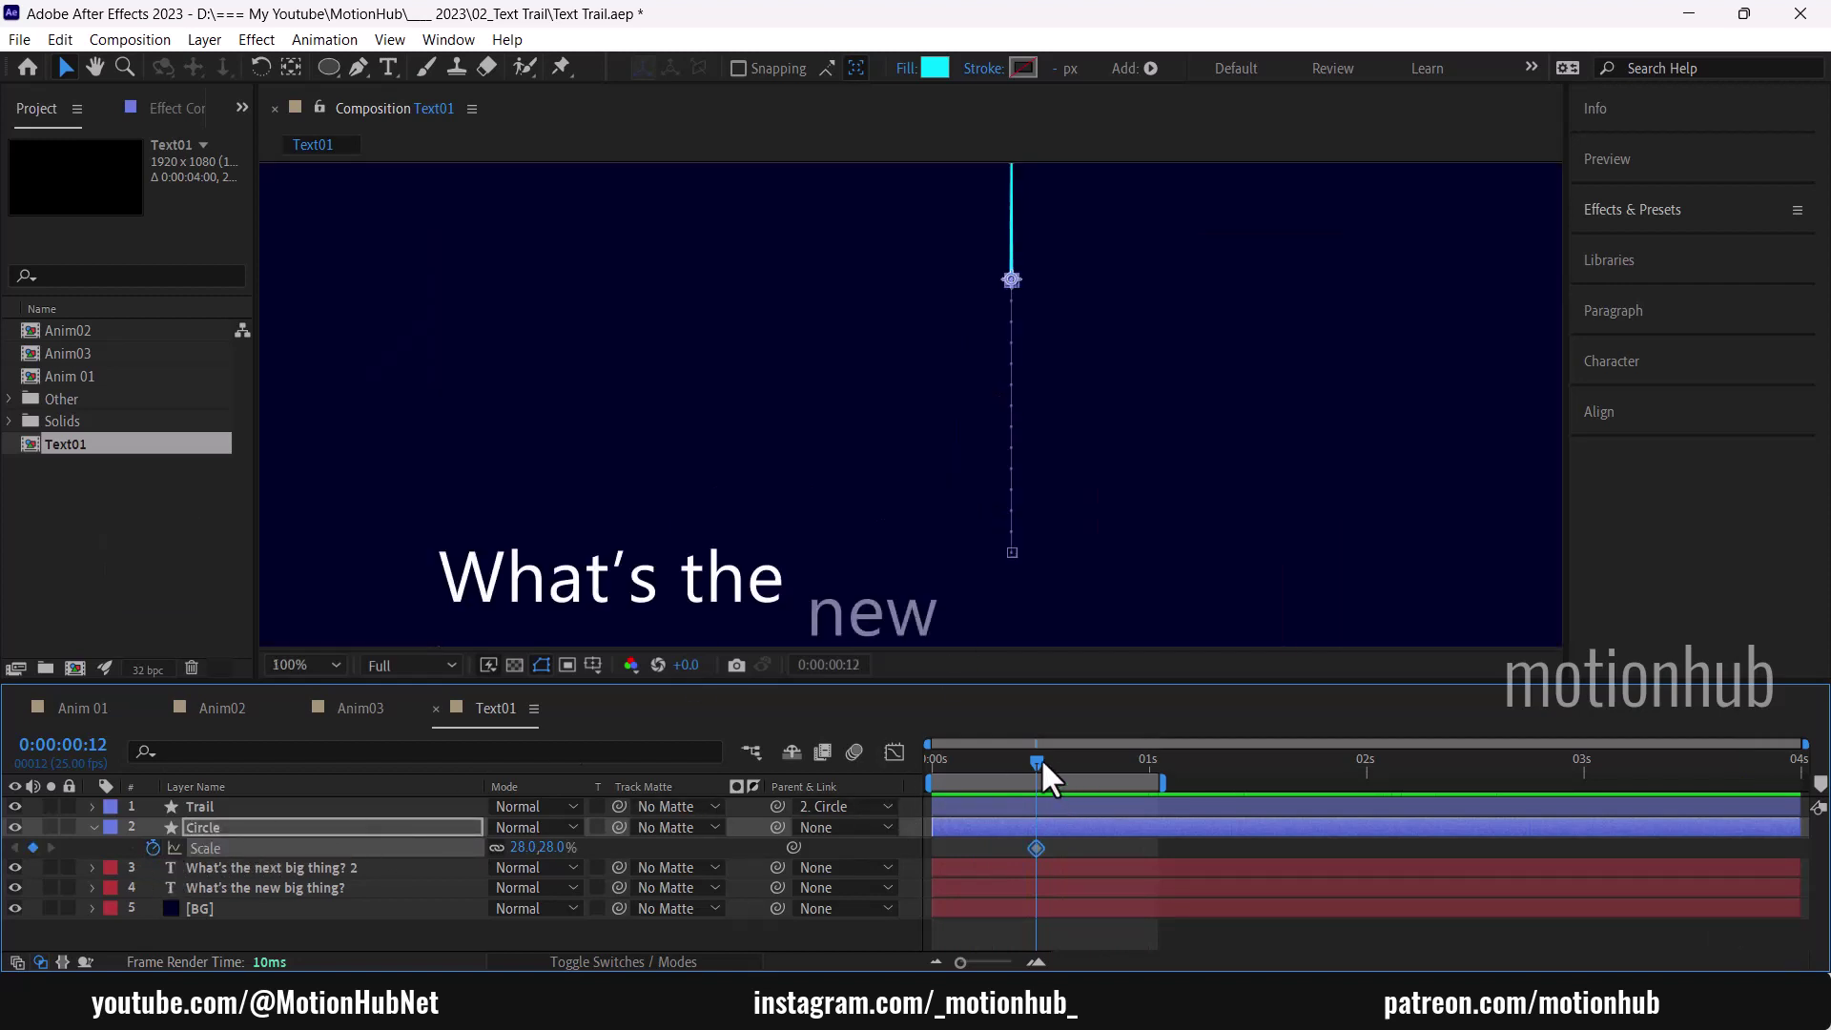
pyautogui.moveTo(1039, 761); pyautogui.dragTo(1025, 761)
pyautogui.click(524, 848)
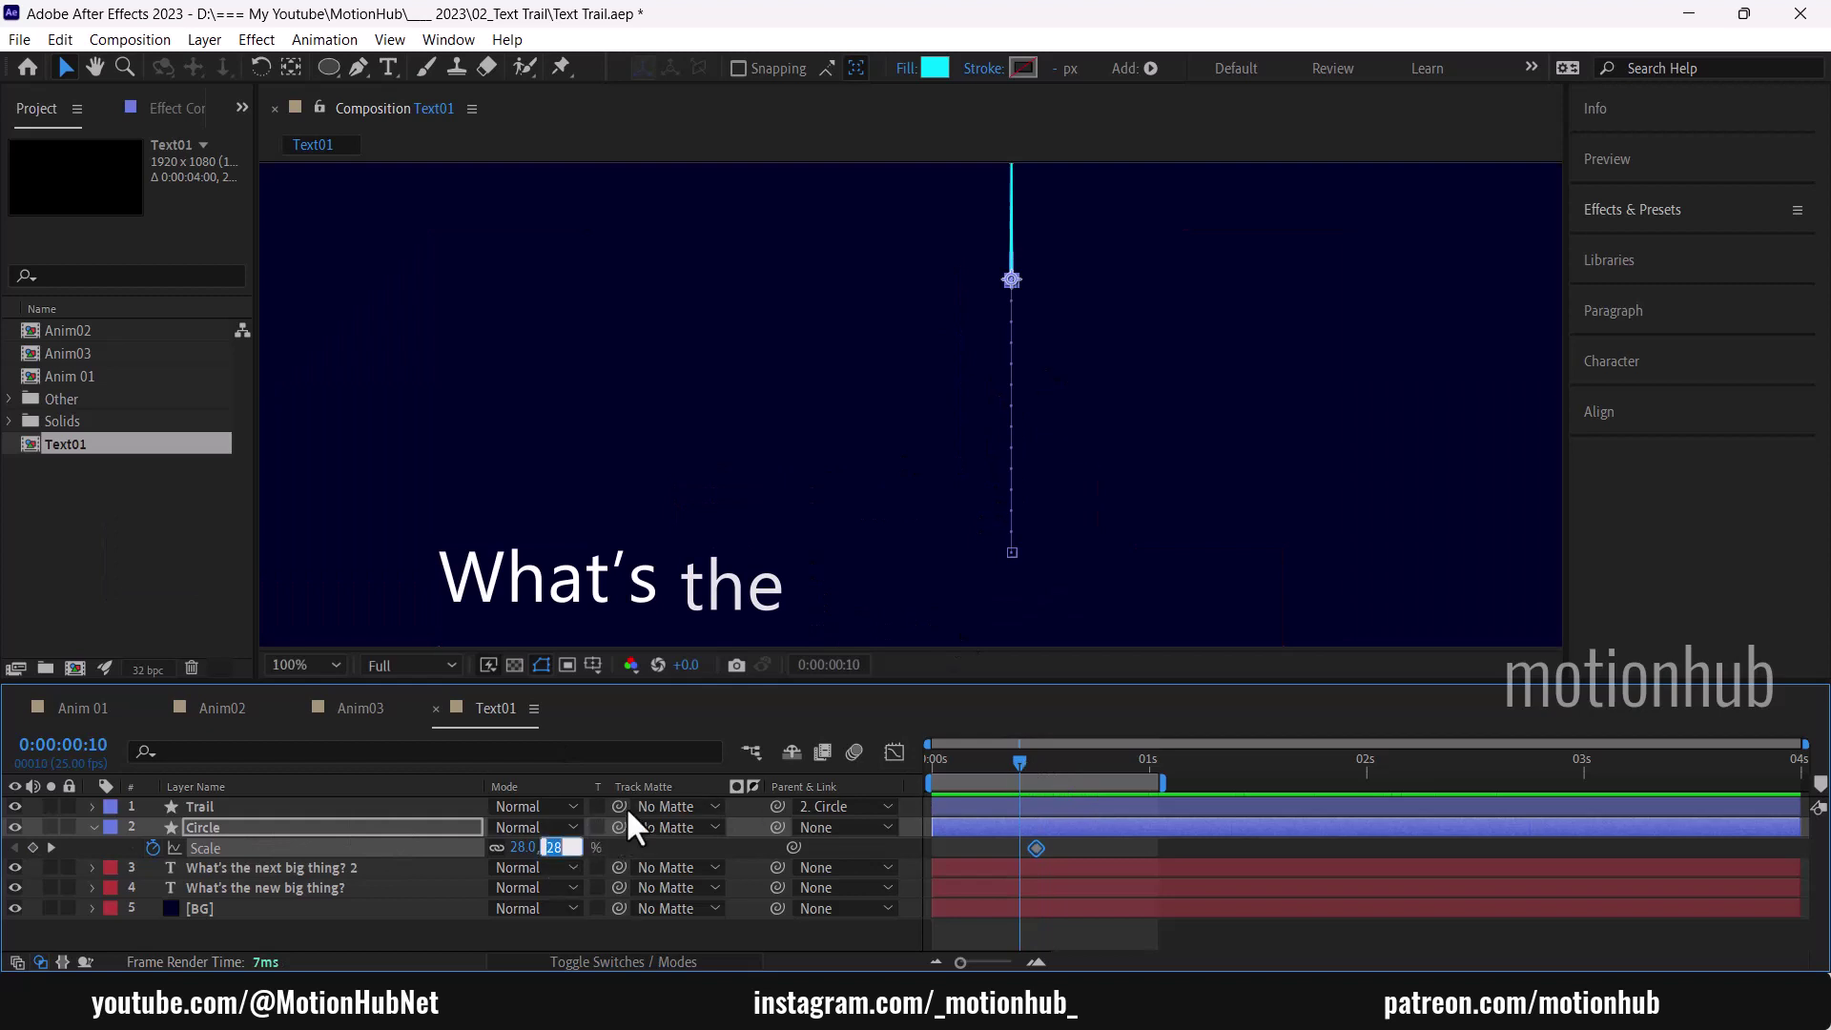
pyautogui.write('0')
pyautogui.press('Return')
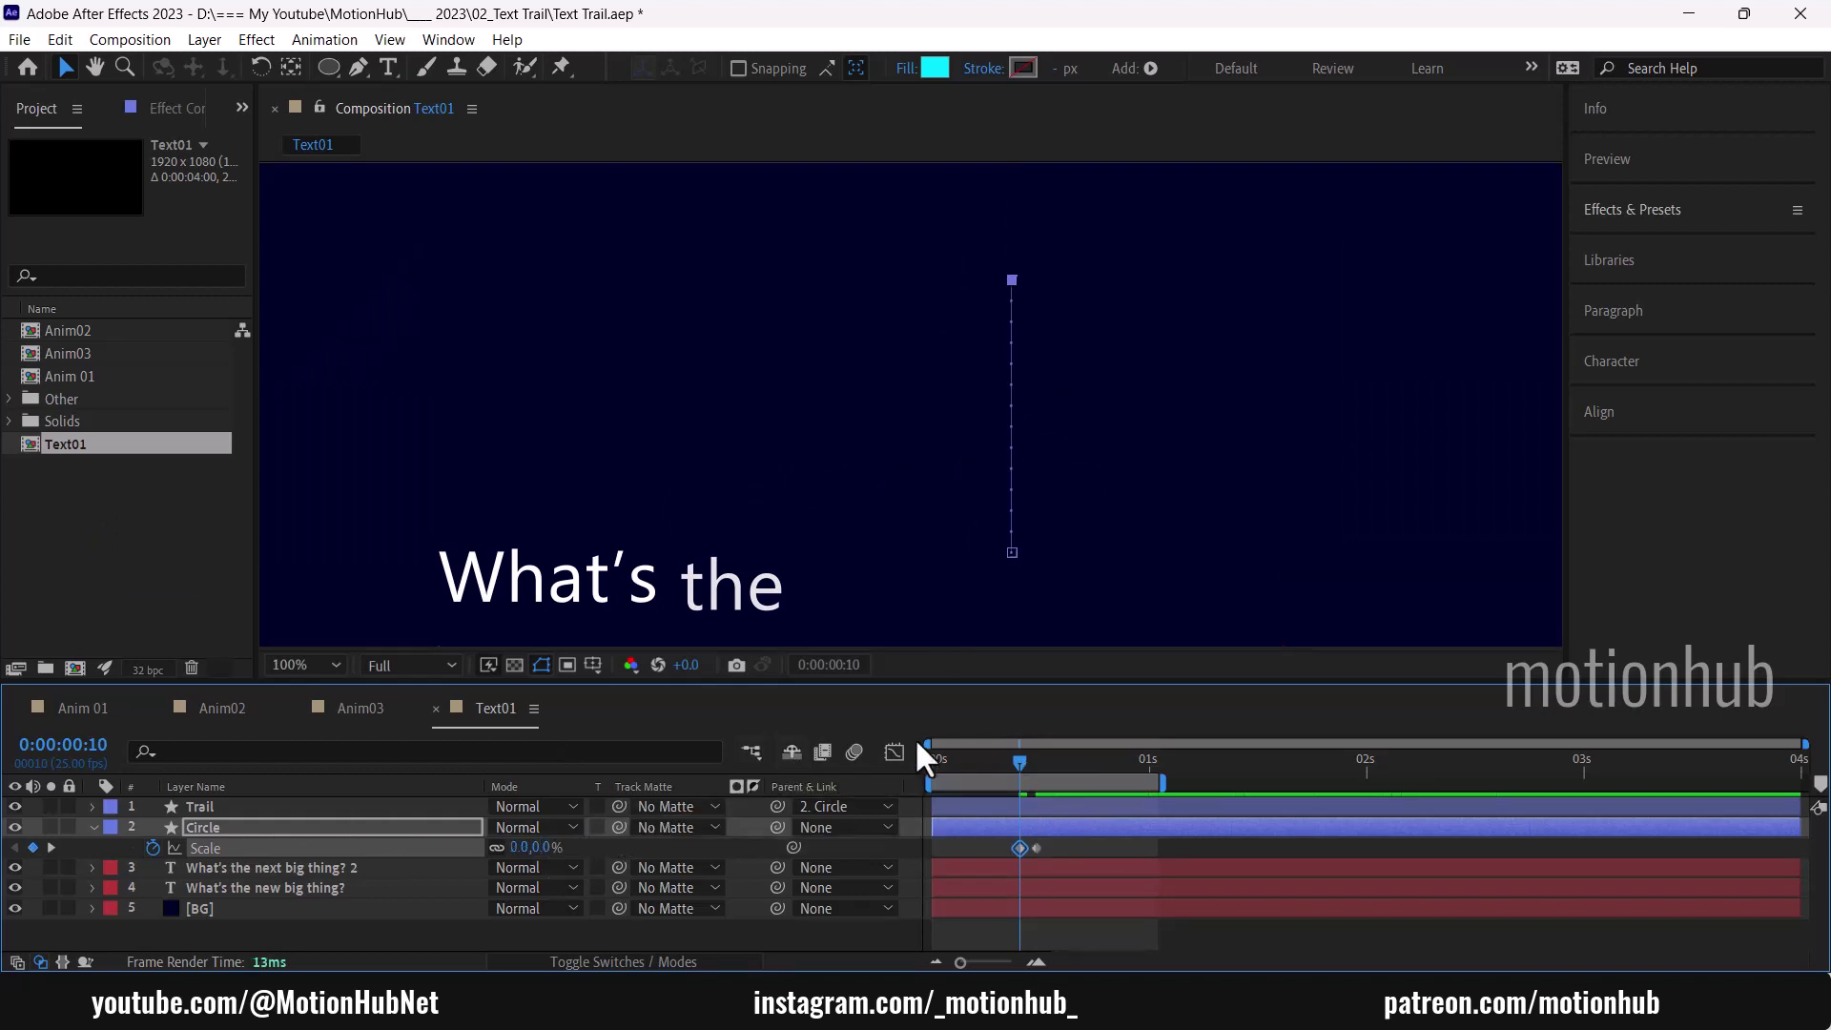
pyautogui.press('space')
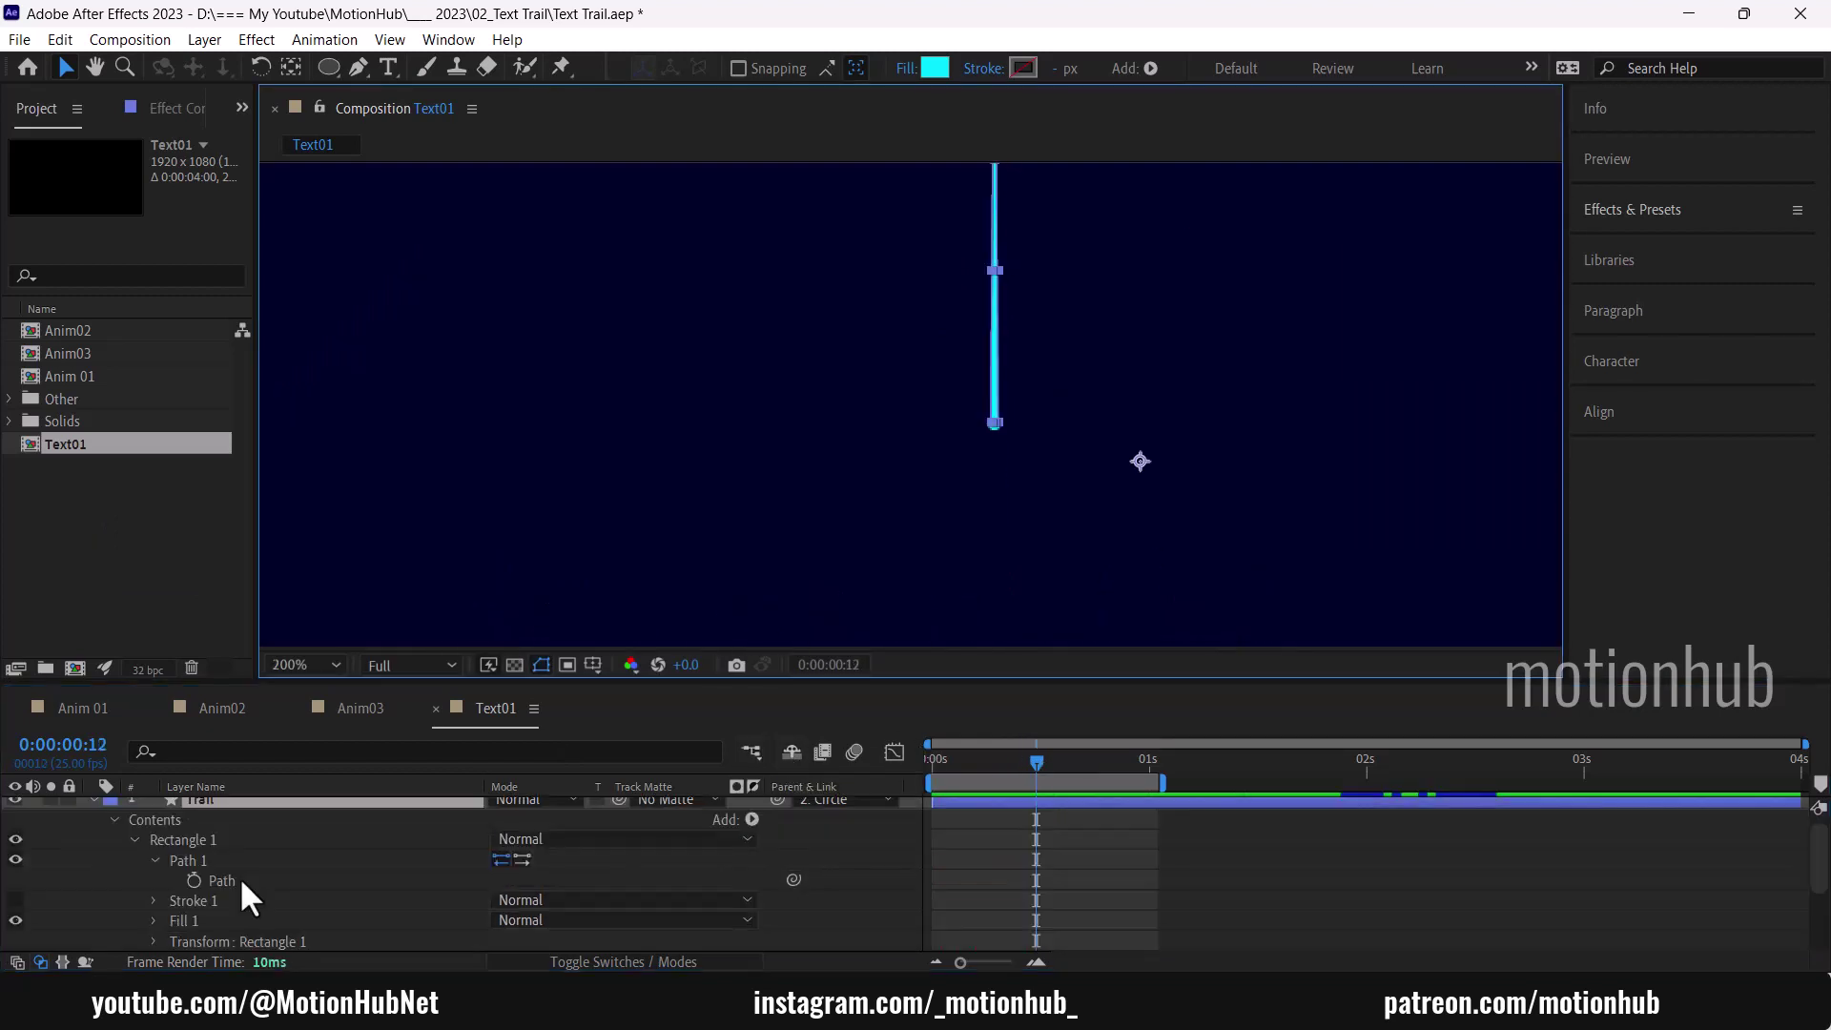
# Step: Keyframe the Trail's rectangle Path collapsed onto its lower end at about 0:00:00:10 and at full length at 0:00:00:12, and preview it
pyautogui.click(252, 881)
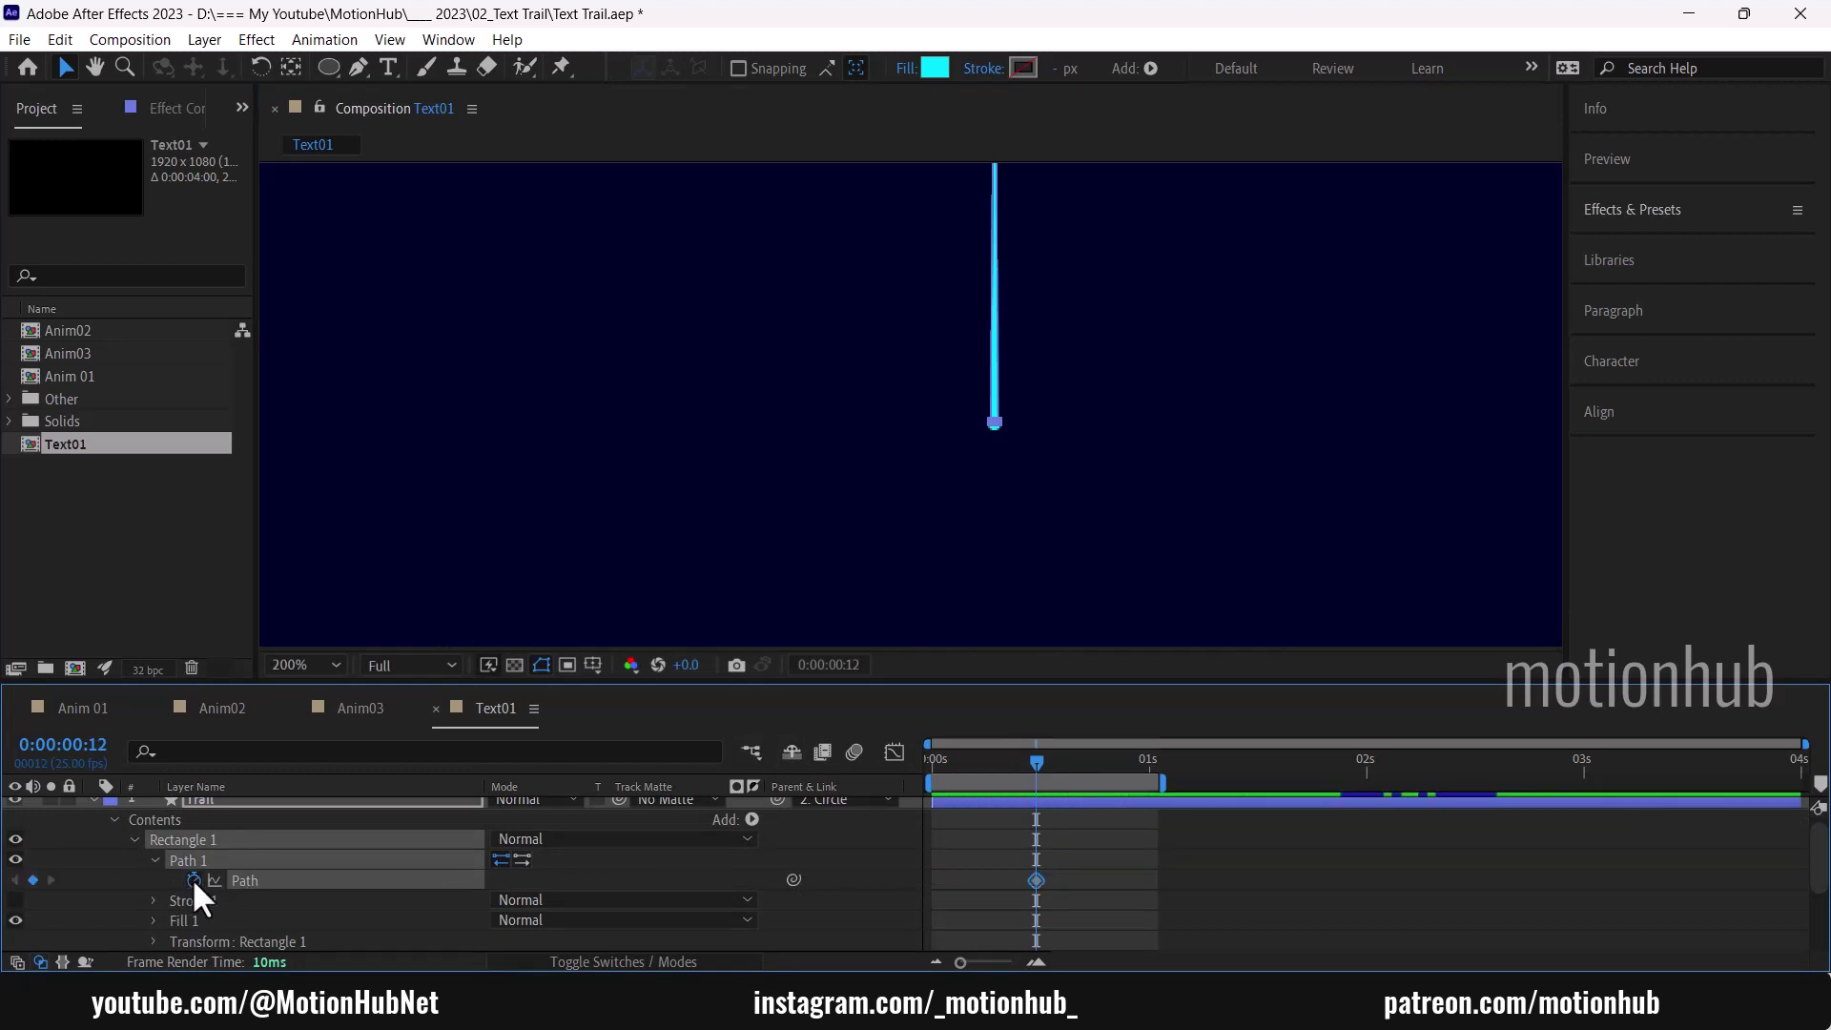
pyautogui.scroll(-3, 1087, 841)
pyautogui.scroll(3, 1092, 845)
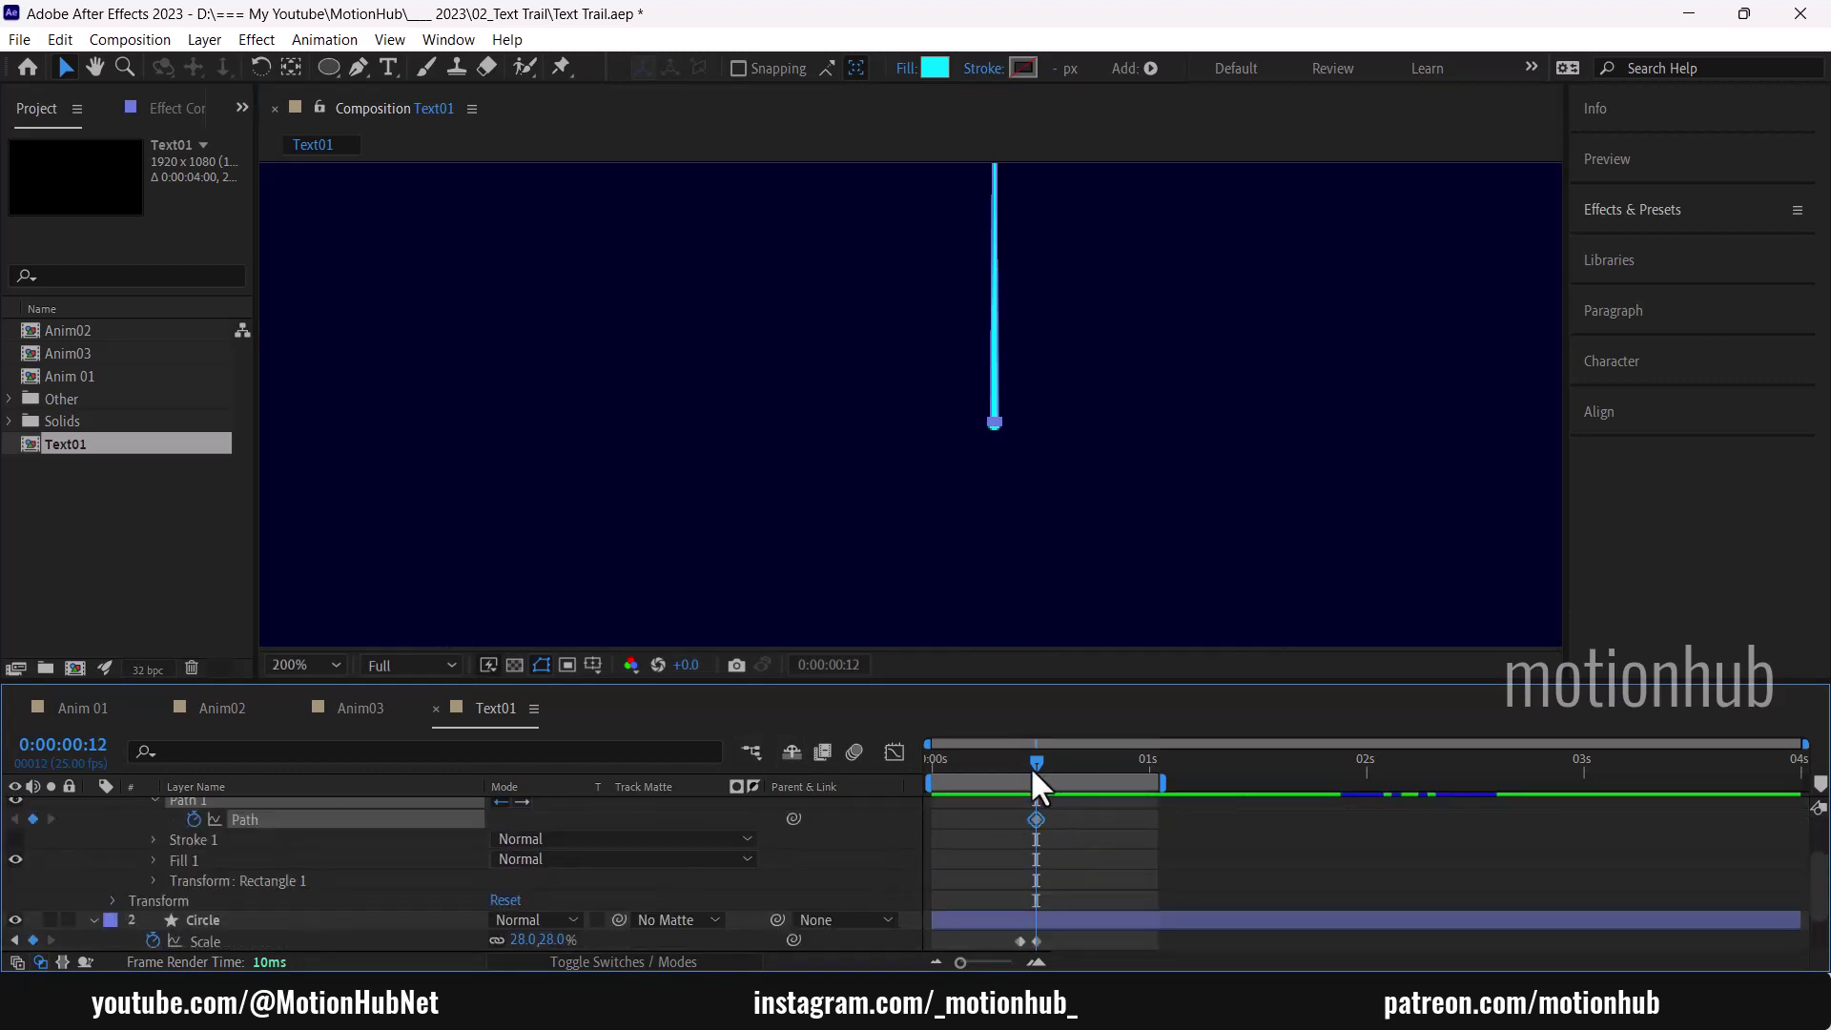
pyautogui.moveTo(1031, 768); pyautogui.dragTo(1058, 817)
pyautogui.press(',')
pyautogui.press('k')
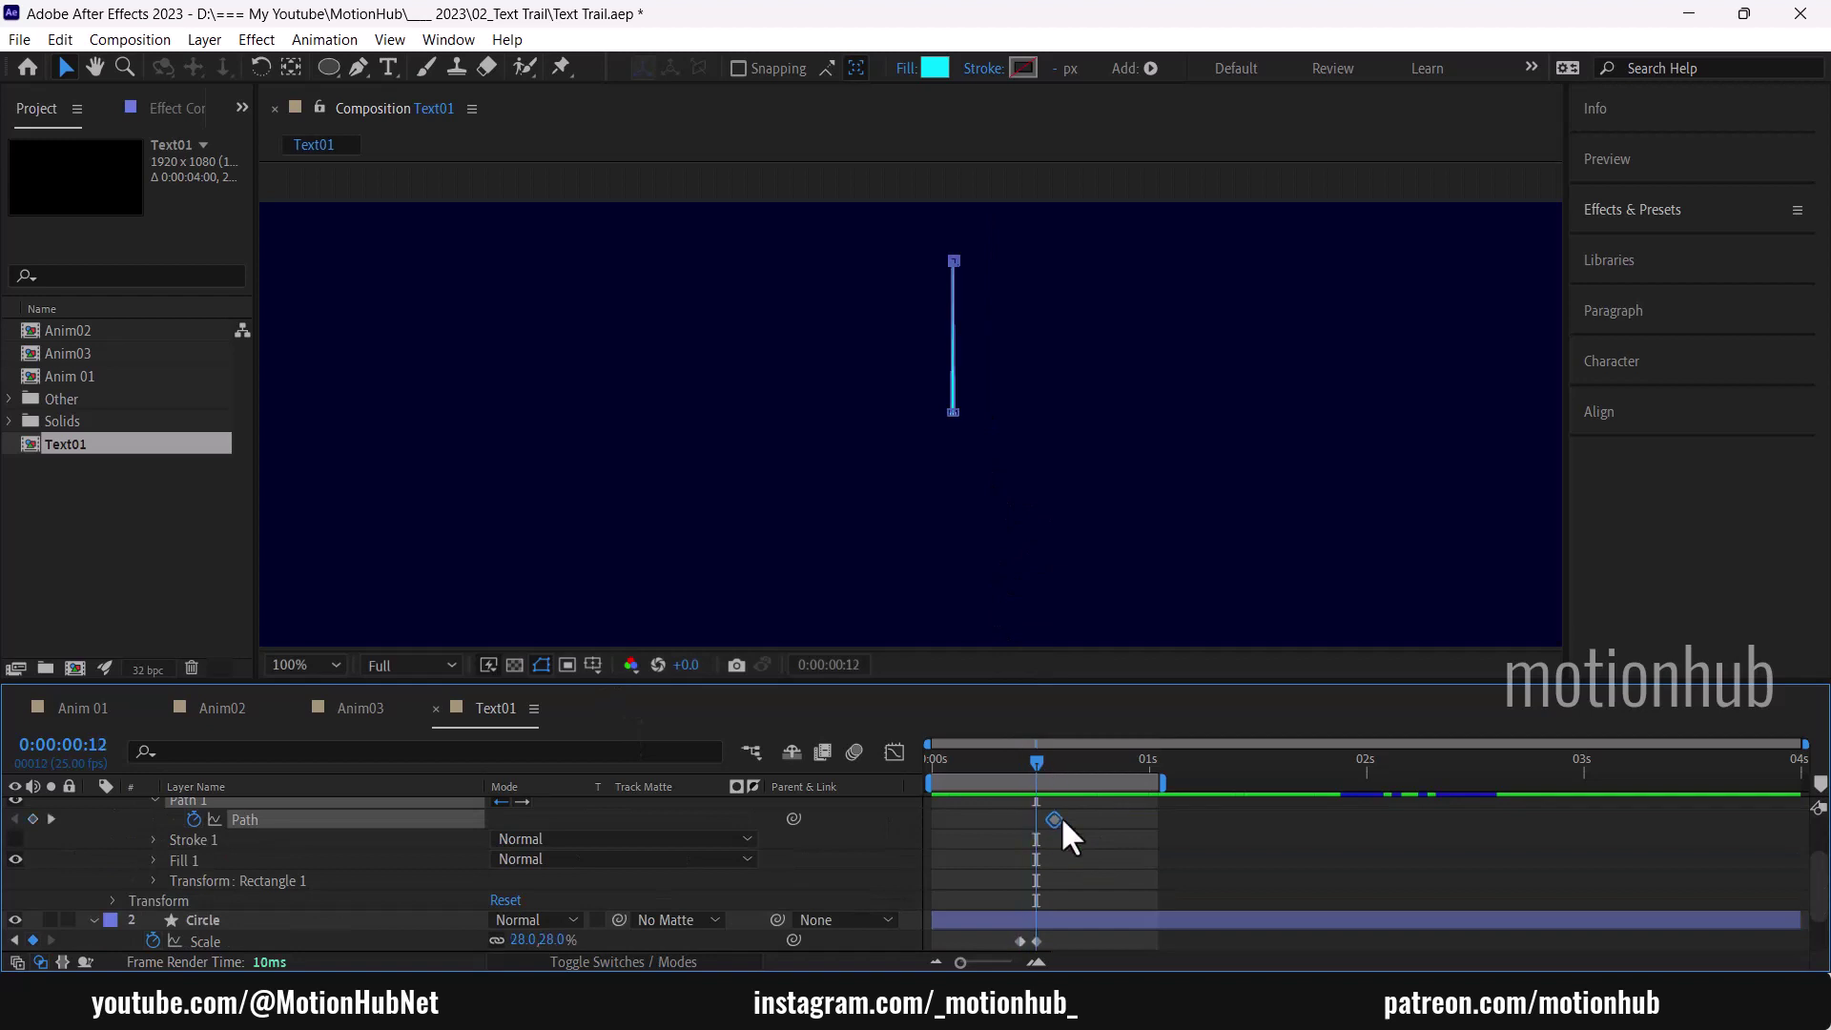
pyautogui.moveTo(953, 261); pyautogui.dragTo(953, 412)
pyautogui.moveTo(1035, 818); pyautogui.dragTo(1019, 818)
pyautogui.moveTo(1052, 819); pyautogui.dragTo(1010, 765)
pyautogui.press('space')
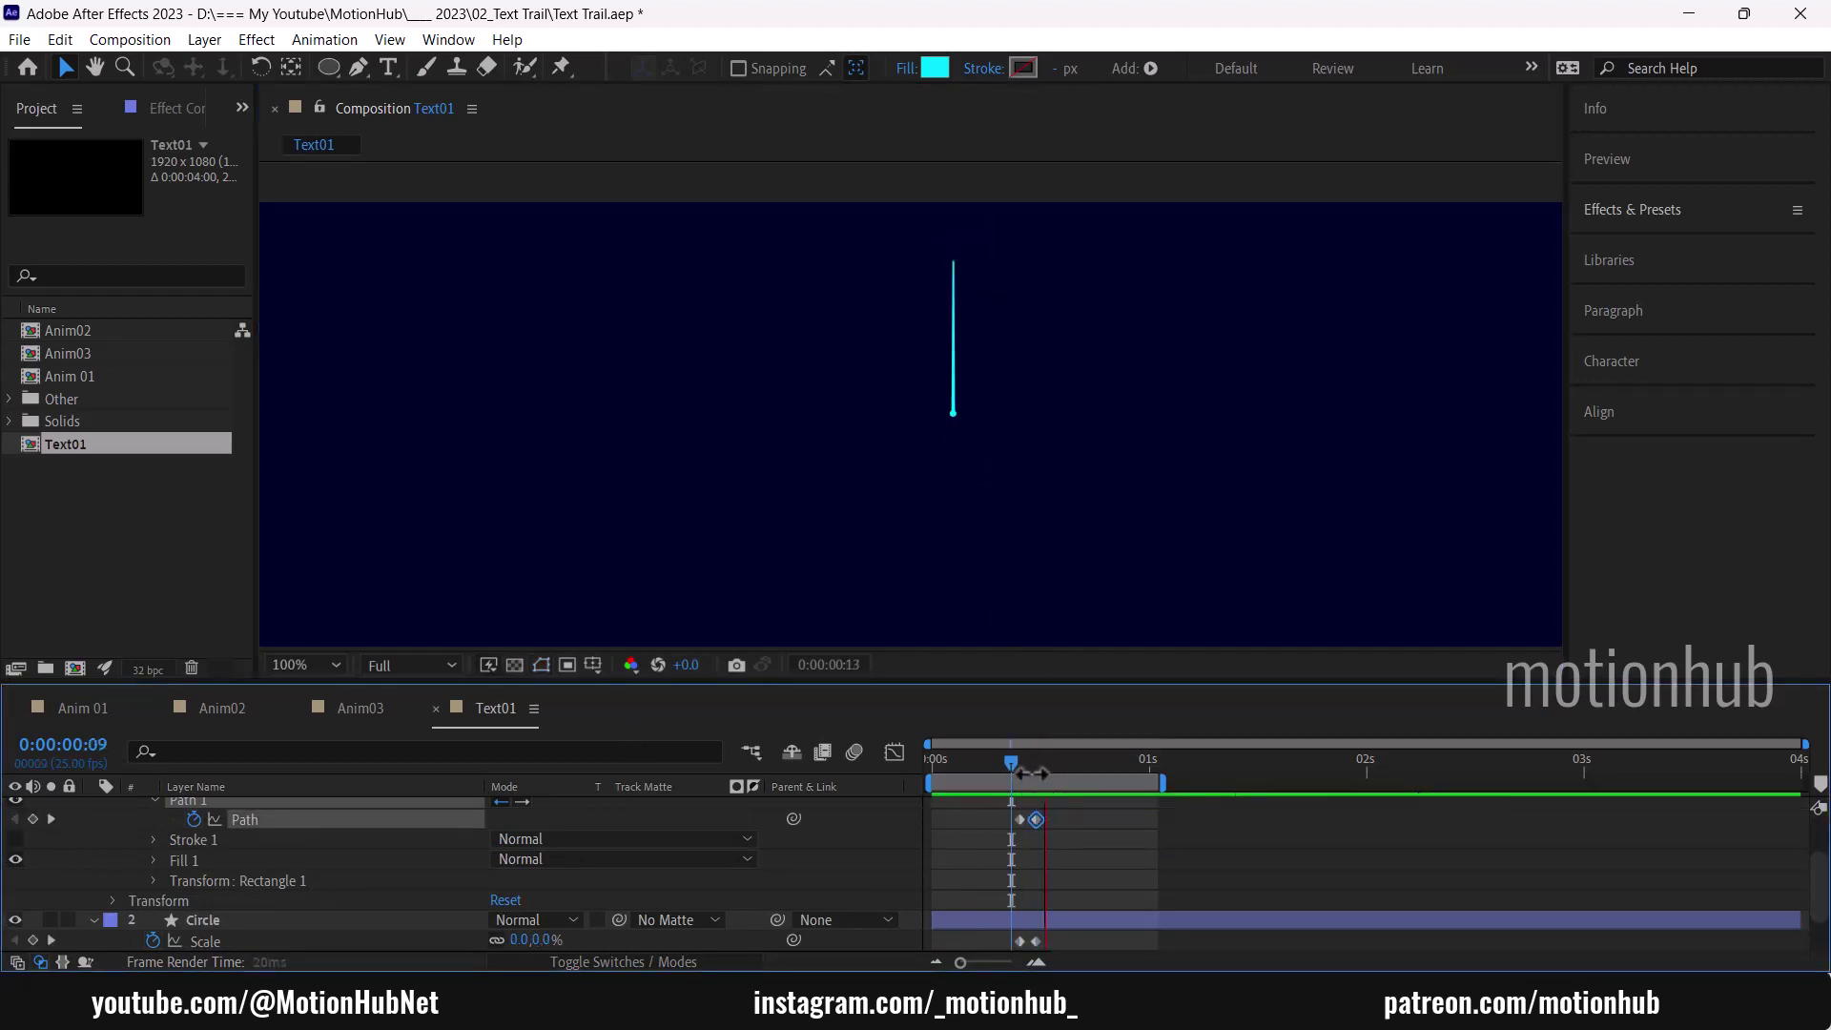
# Step: Shift both Trail Path keyframes one frame later, to 0:00:00:11 and 0:00:00:13, and check the growth frame by frame
pyautogui.click(1034, 767)
pyautogui.moveTo(1054, 894); pyautogui.dragTo(1011, 812)
pyautogui.moveTo(1035, 819); pyautogui.dragTo(1027, 764)
pyautogui.click(1010, 766)
pyautogui.press('space')
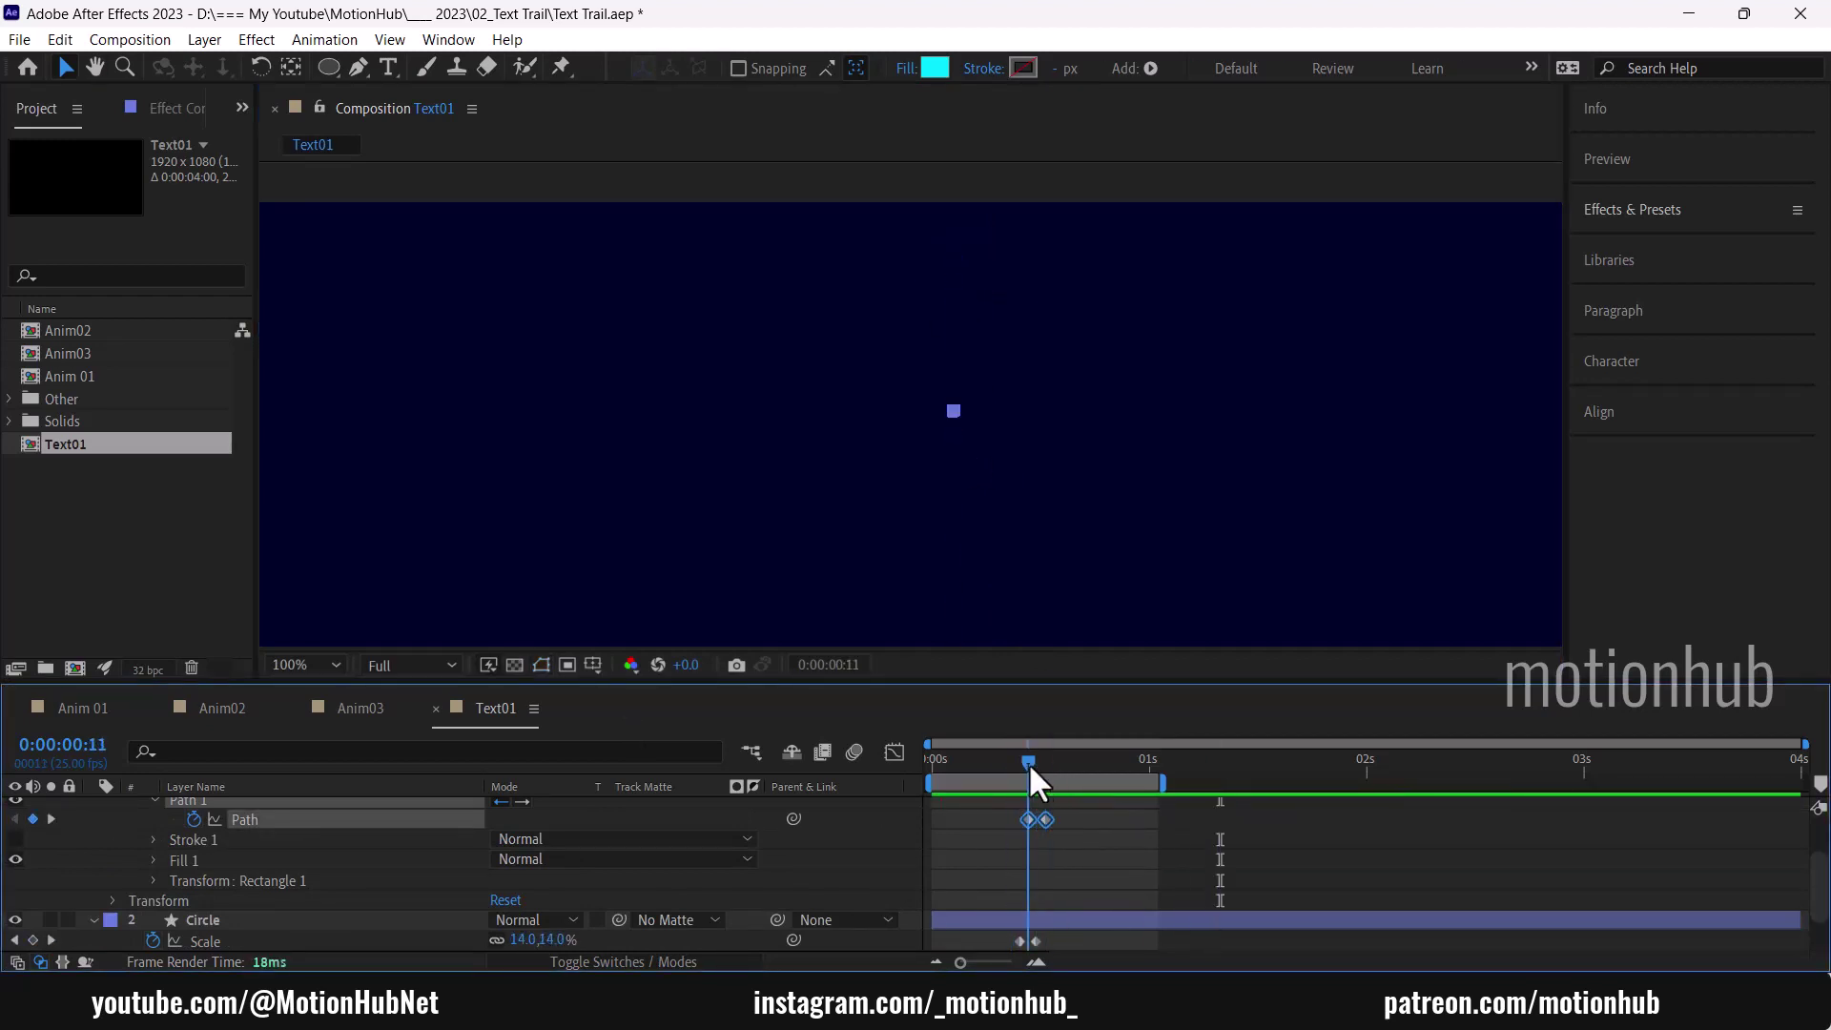
pyautogui.press('pagedown')
pyautogui.press('pagedown')
pyautogui.press('.')
pyautogui.press('.')
pyautogui.press(',')
pyautogui.press(',')
pyautogui.press(',')
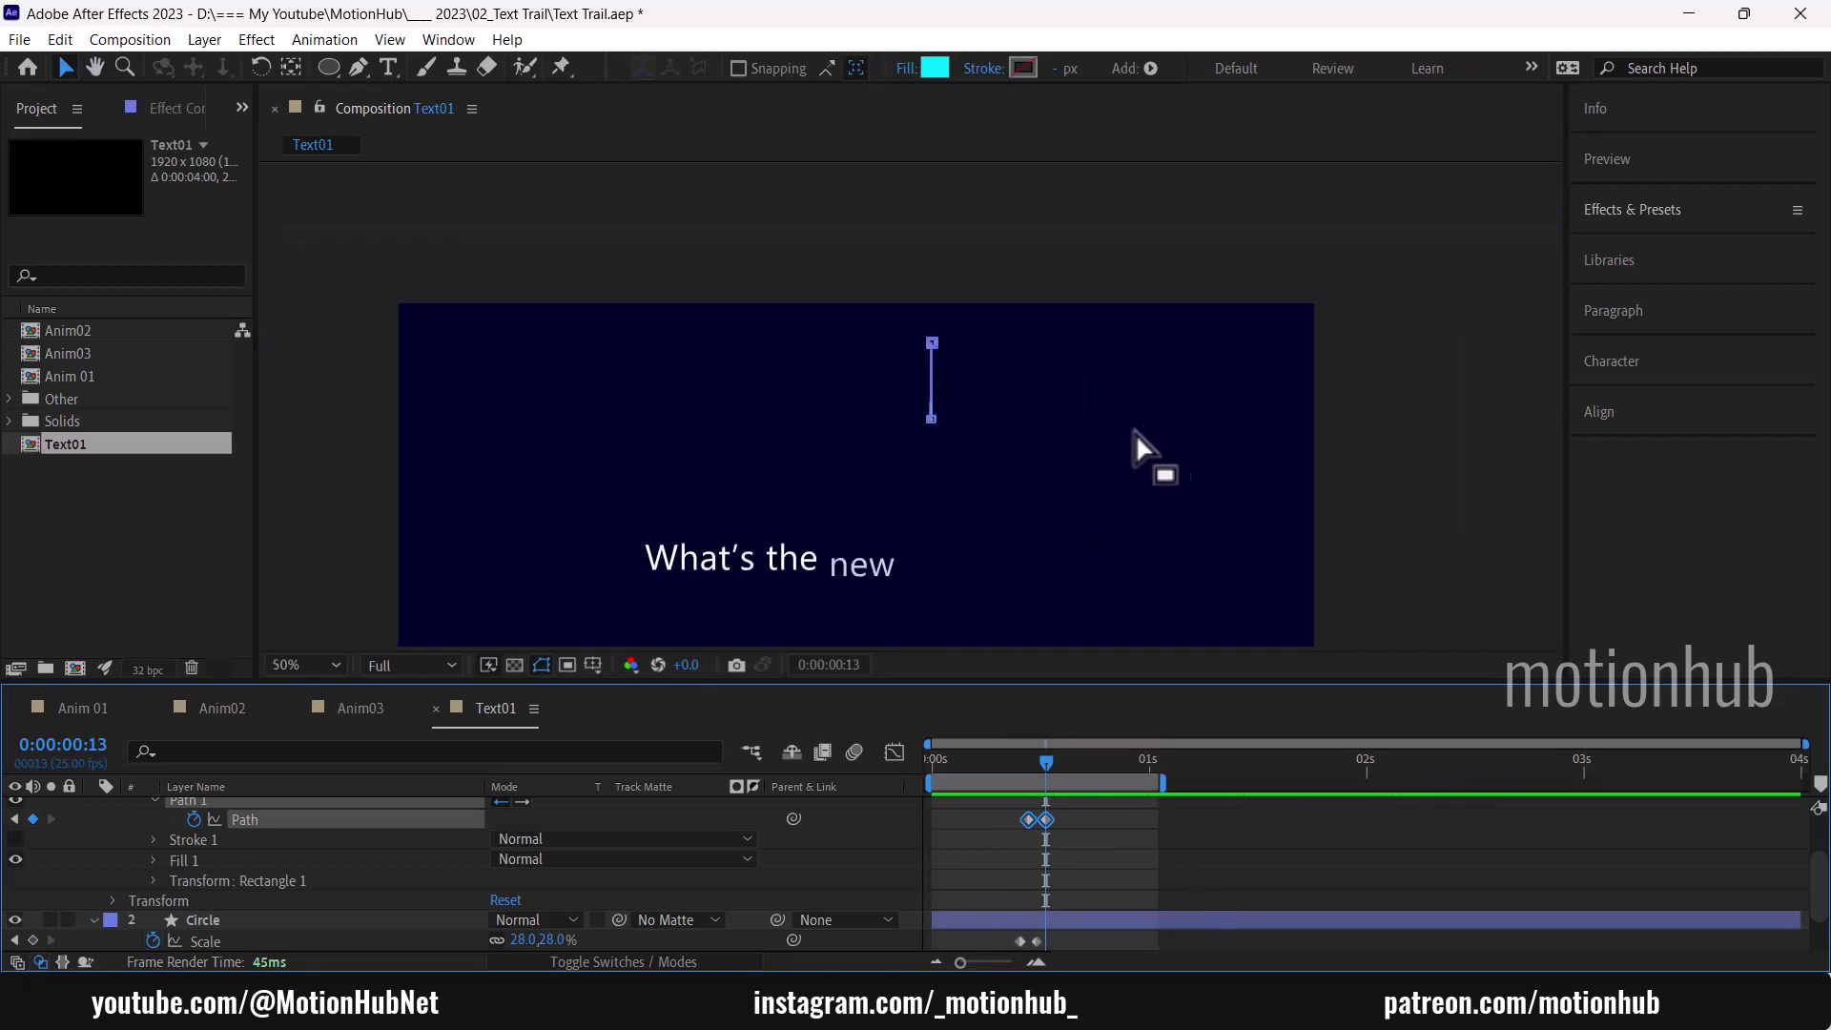
# Step: Move the Trail layer's anchor point to the lower end of the trail with the Pan Behind tool
pyautogui.click(292, 68)
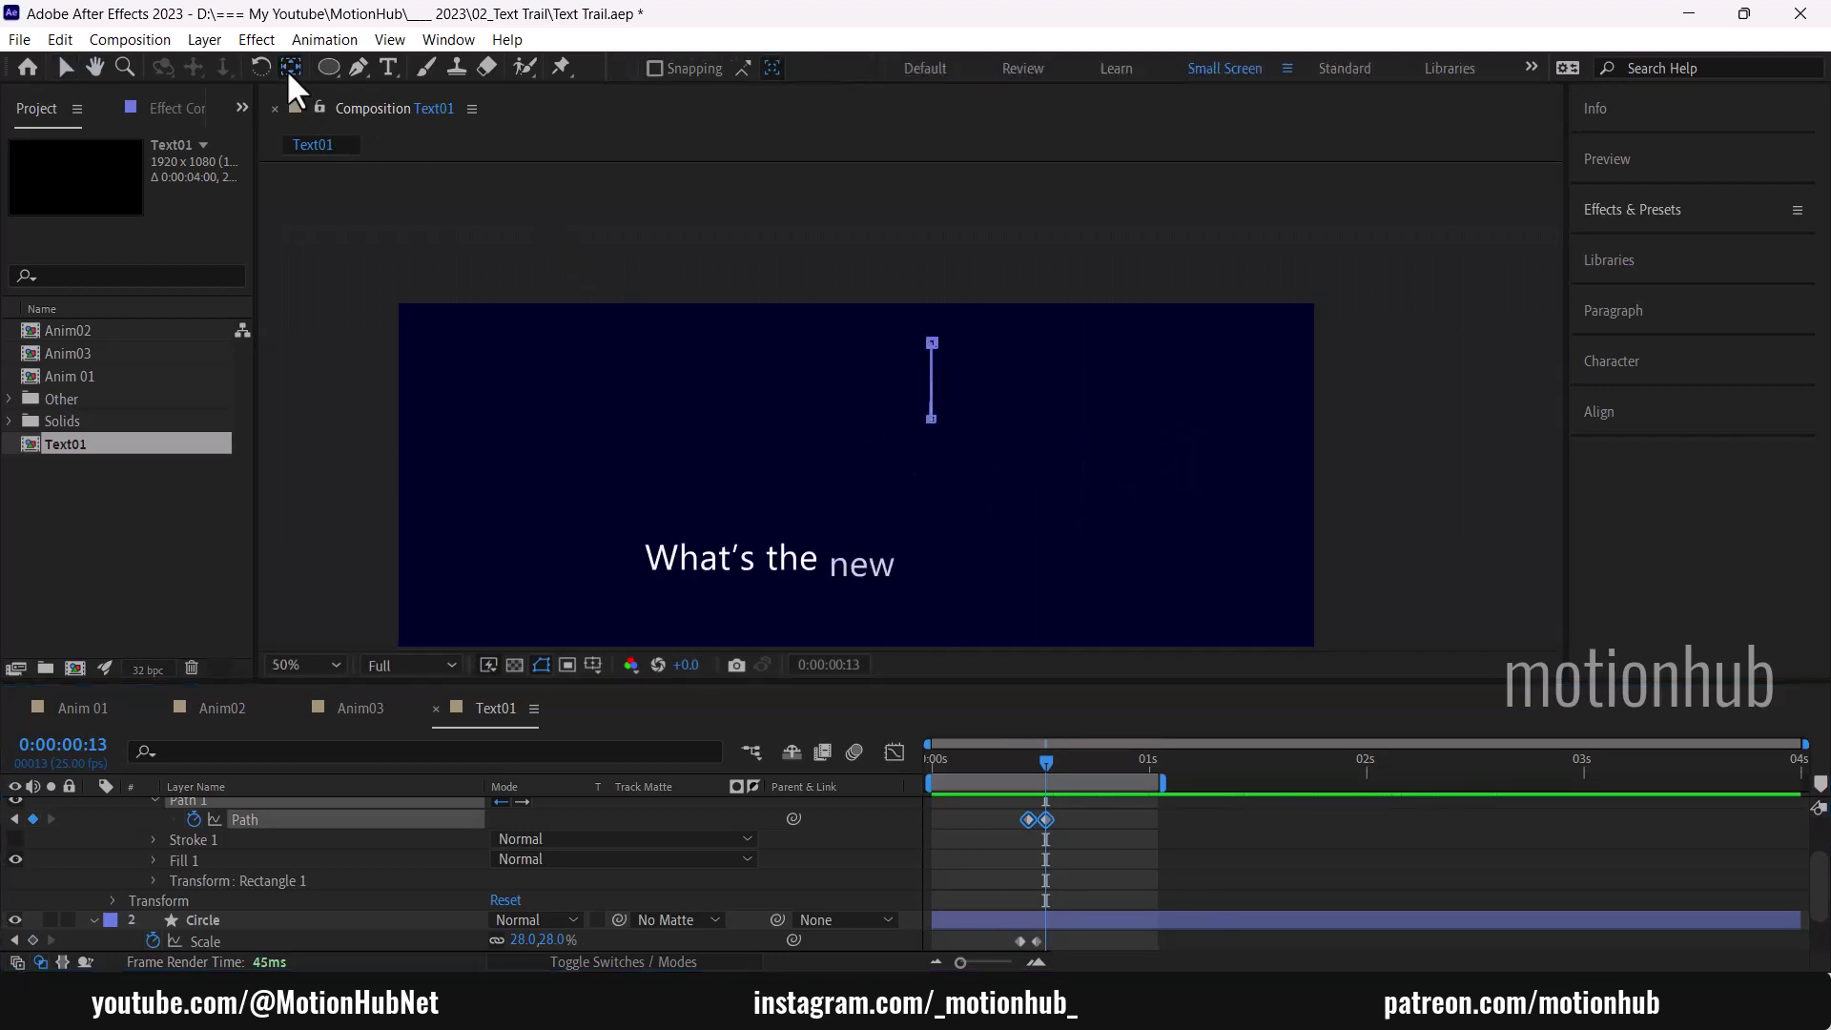
pyautogui.keyDown('ctrl'); pyautogui.click(222, 826); pyautogui.keyUp('ctrl')
pyautogui.scroll(2, 229, 822)
pyautogui.click(286, 797)
pyautogui.press('.')
pyautogui.press('.')
pyautogui.press('.')
pyautogui.press('.')
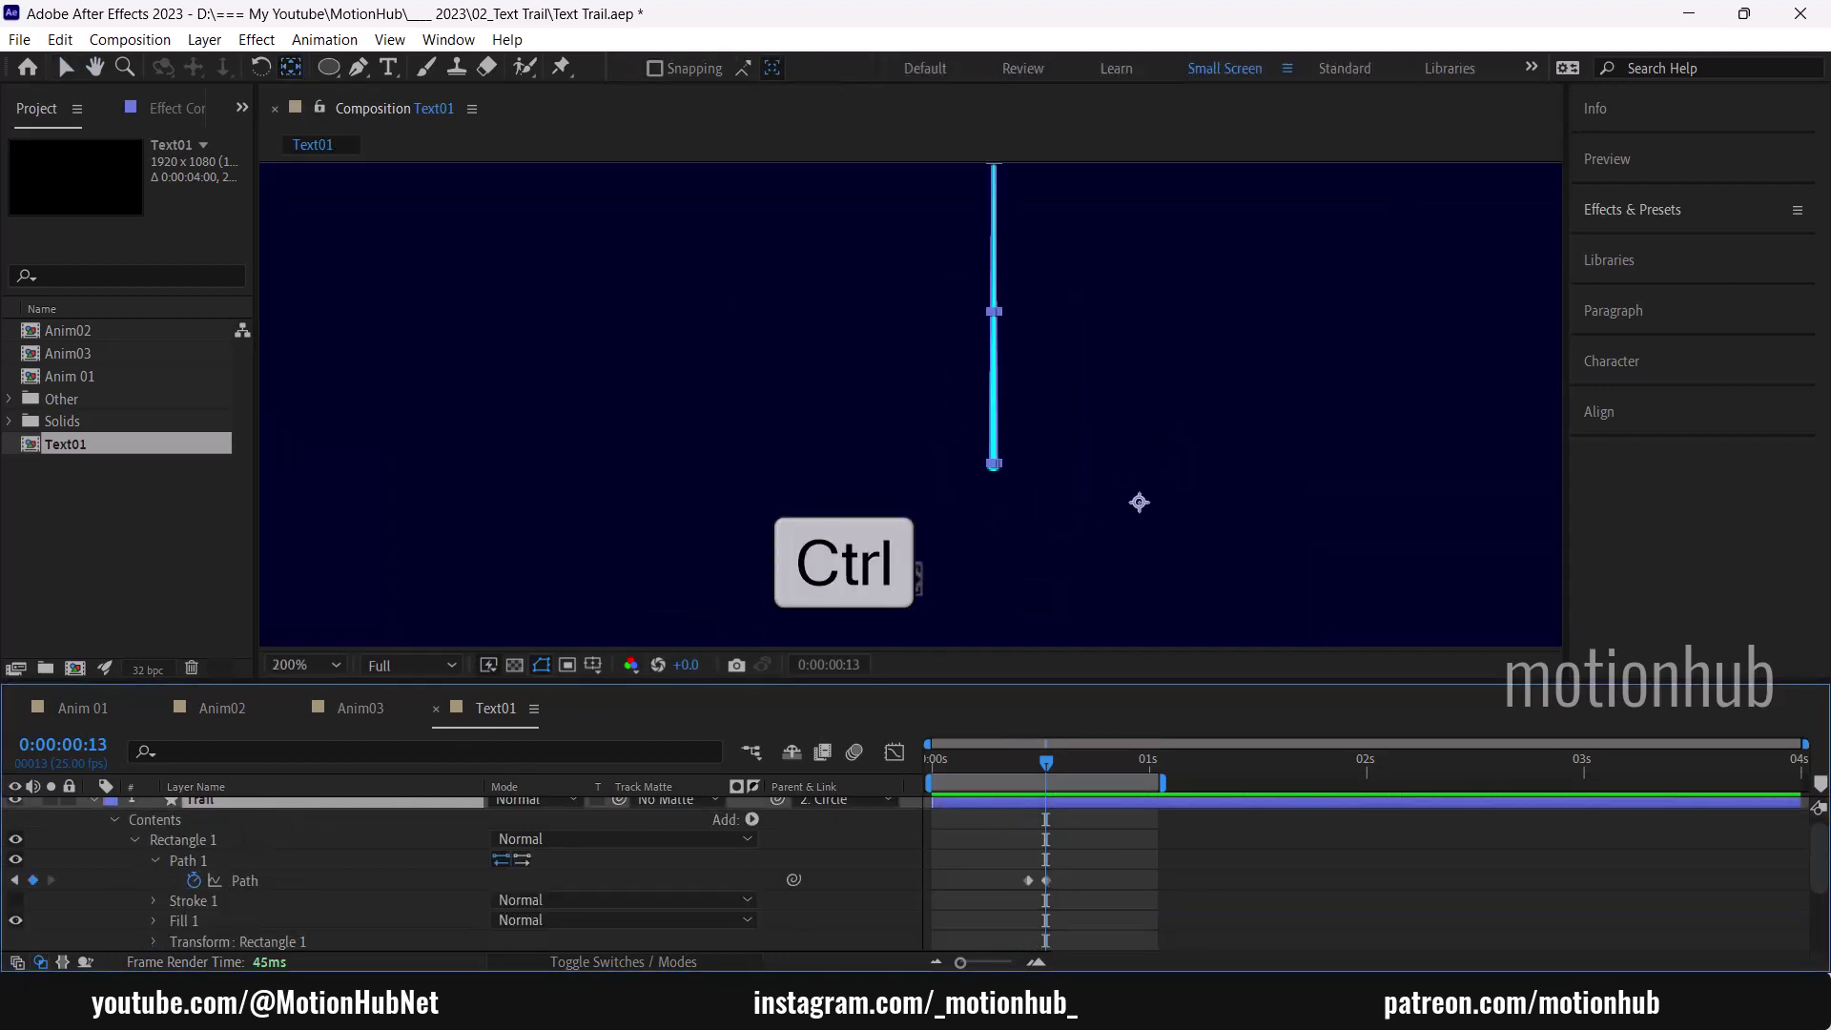
pyautogui.moveTo(1354, 596); pyautogui.dragTo(1076, 526)
pyautogui.scroll(1, 1096, 543)
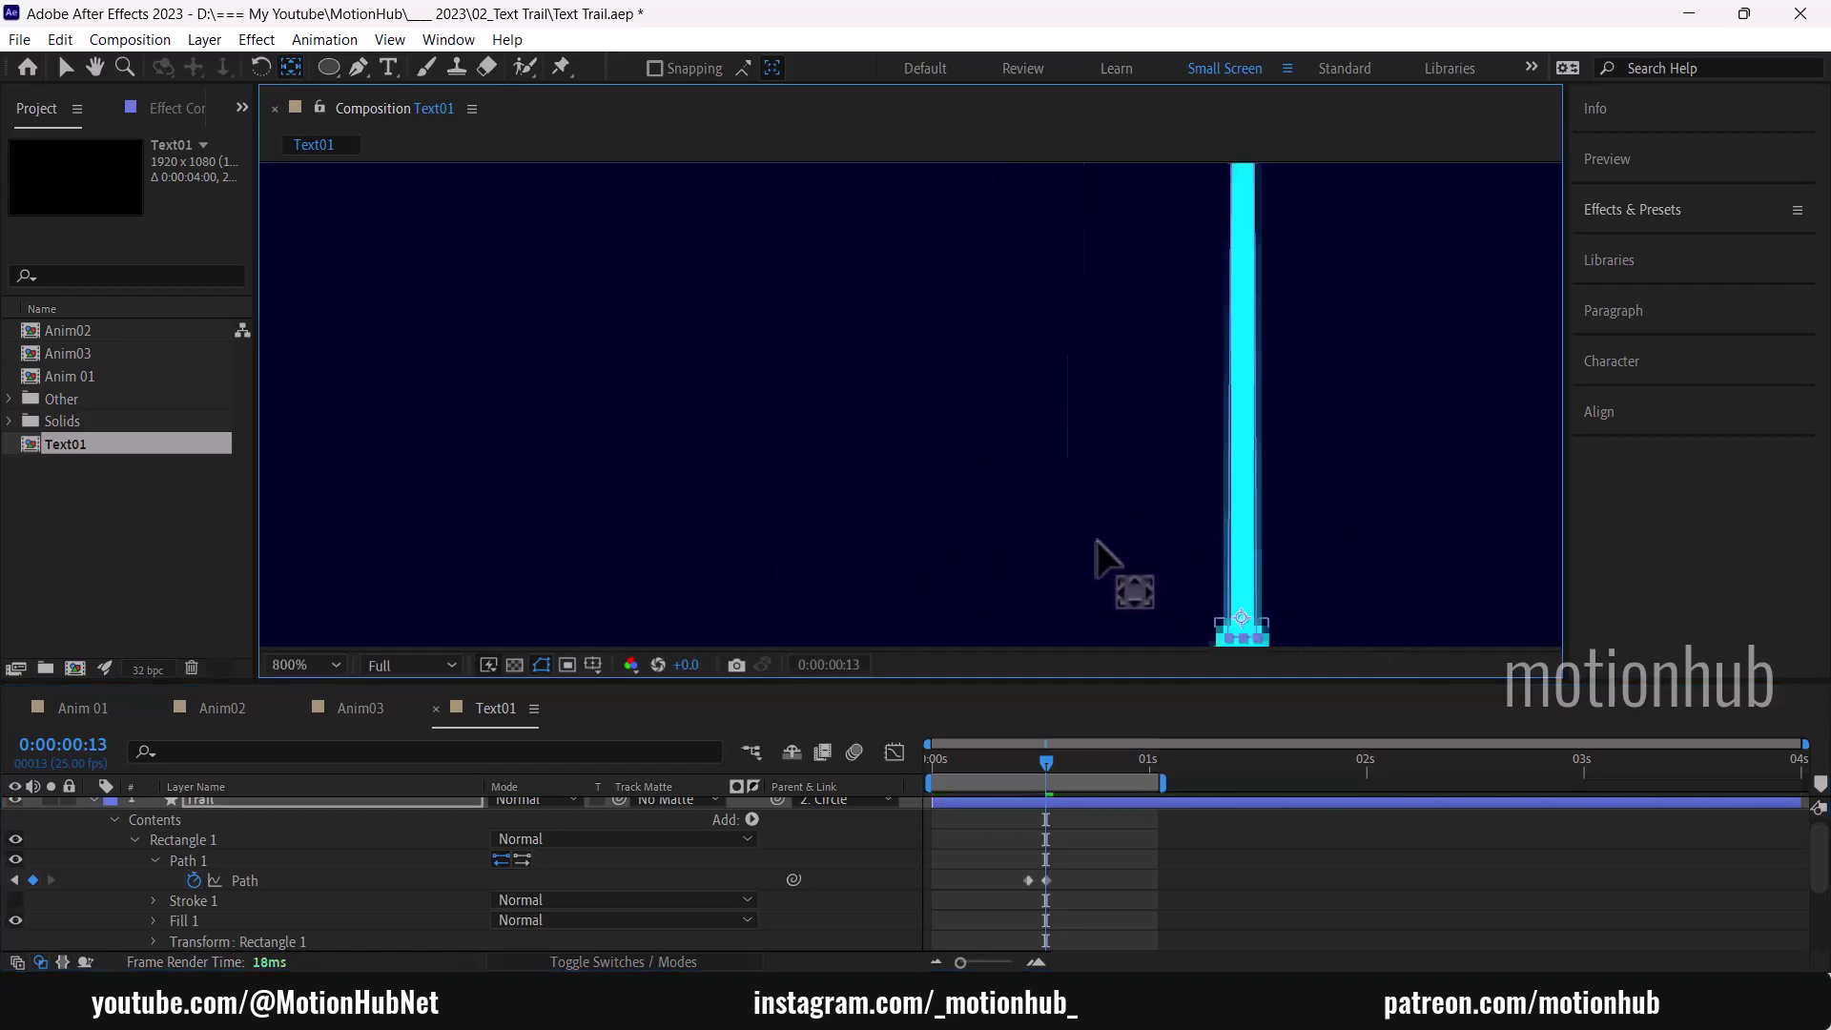
pyautogui.scroll(-2, 1095, 543)
pyautogui.click(307, 803)
pyautogui.click(1123, 441)
# Step: Move the Trail's collapsed Path keyframe to 0:00:00:12 and its full-length Path keyframe to about 0:00:00:20
pyautogui.moveTo(1046, 761)
pyautogui.mouseDown()
pyautogui.moveTo(1032, 755)
pyautogui.moveTo(1043, 770)
pyautogui.mouseUp()
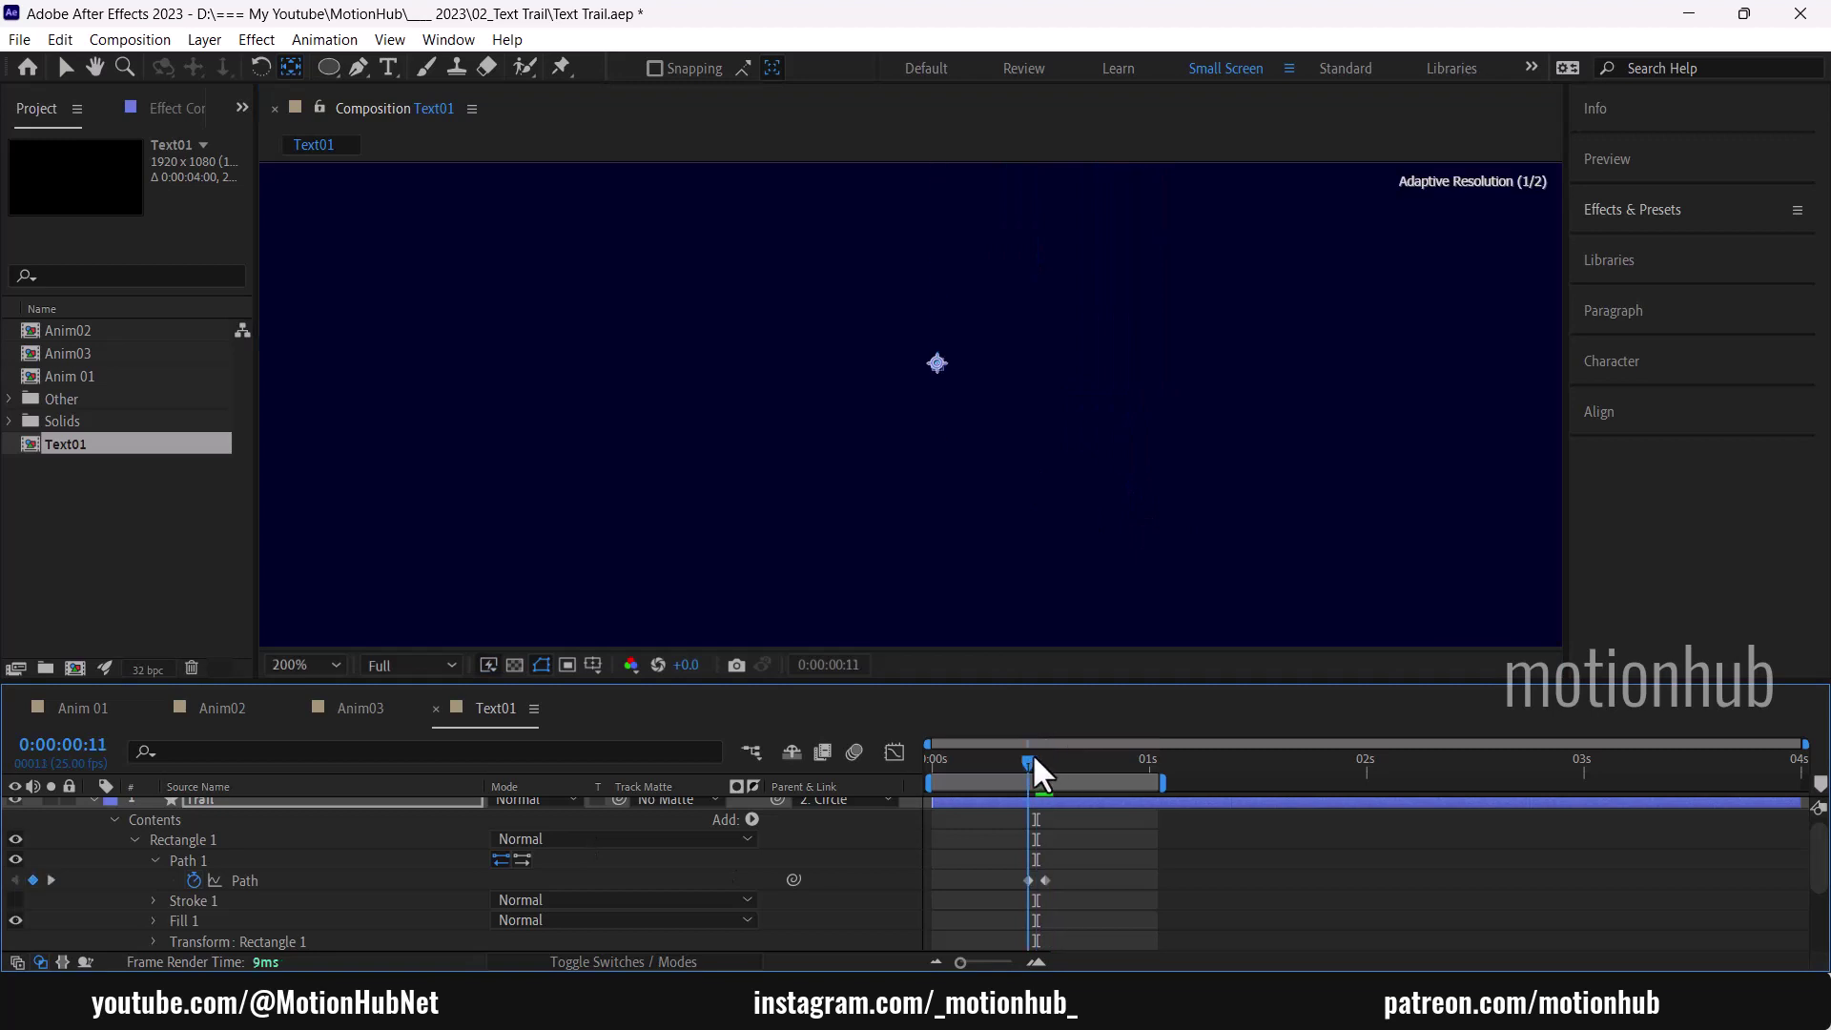
pyautogui.scroll(-1, 1043, 772)
pyautogui.moveTo(1045, 819); pyautogui.dragTo(1062, 819)
pyautogui.moveTo(1027, 819); pyautogui.dragTo(1046, 762)
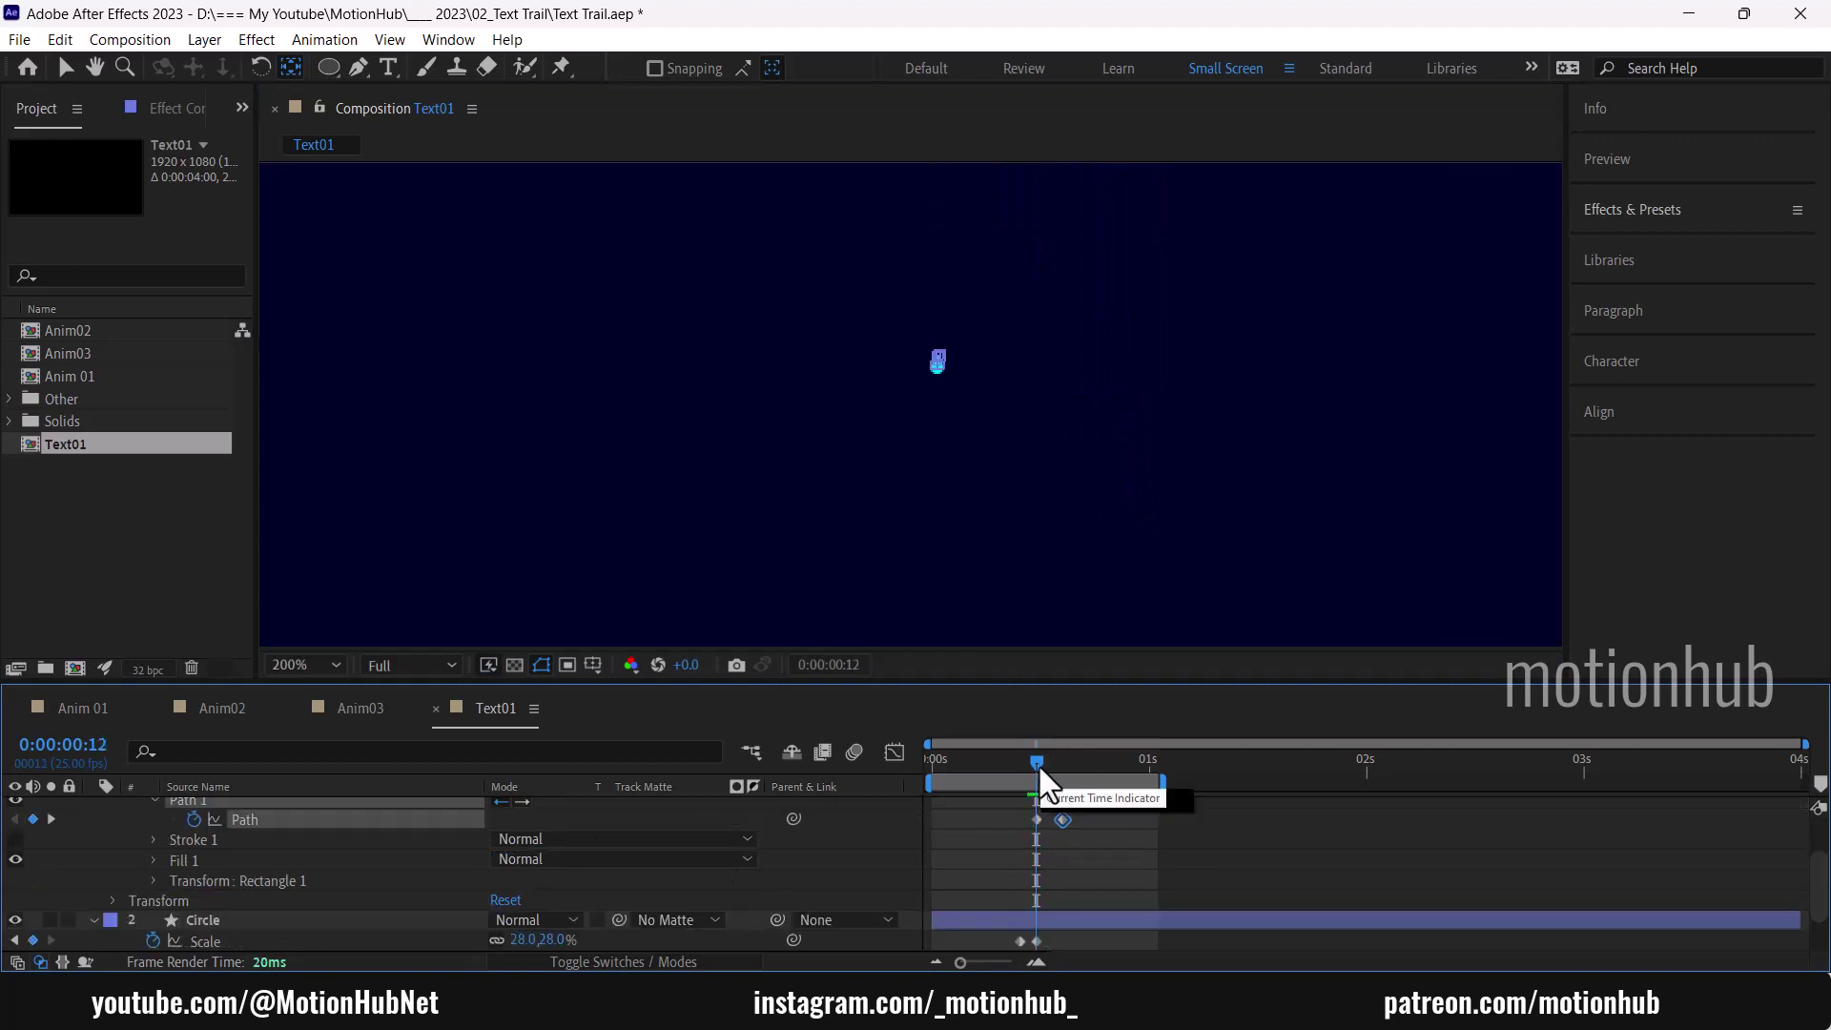
pyautogui.moveTo(1062, 819); pyautogui.dragTo(1106, 819)
pyautogui.scroll(-2, 990, 522)
pyautogui.moveTo(1046, 763); pyautogui.dragTo(1036, 762)
pyautogui.scroll(2, 1036, 773)
# Step: Enable motion blur for the Trail and Circle layers and for the composition
pyautogui.press('F4')
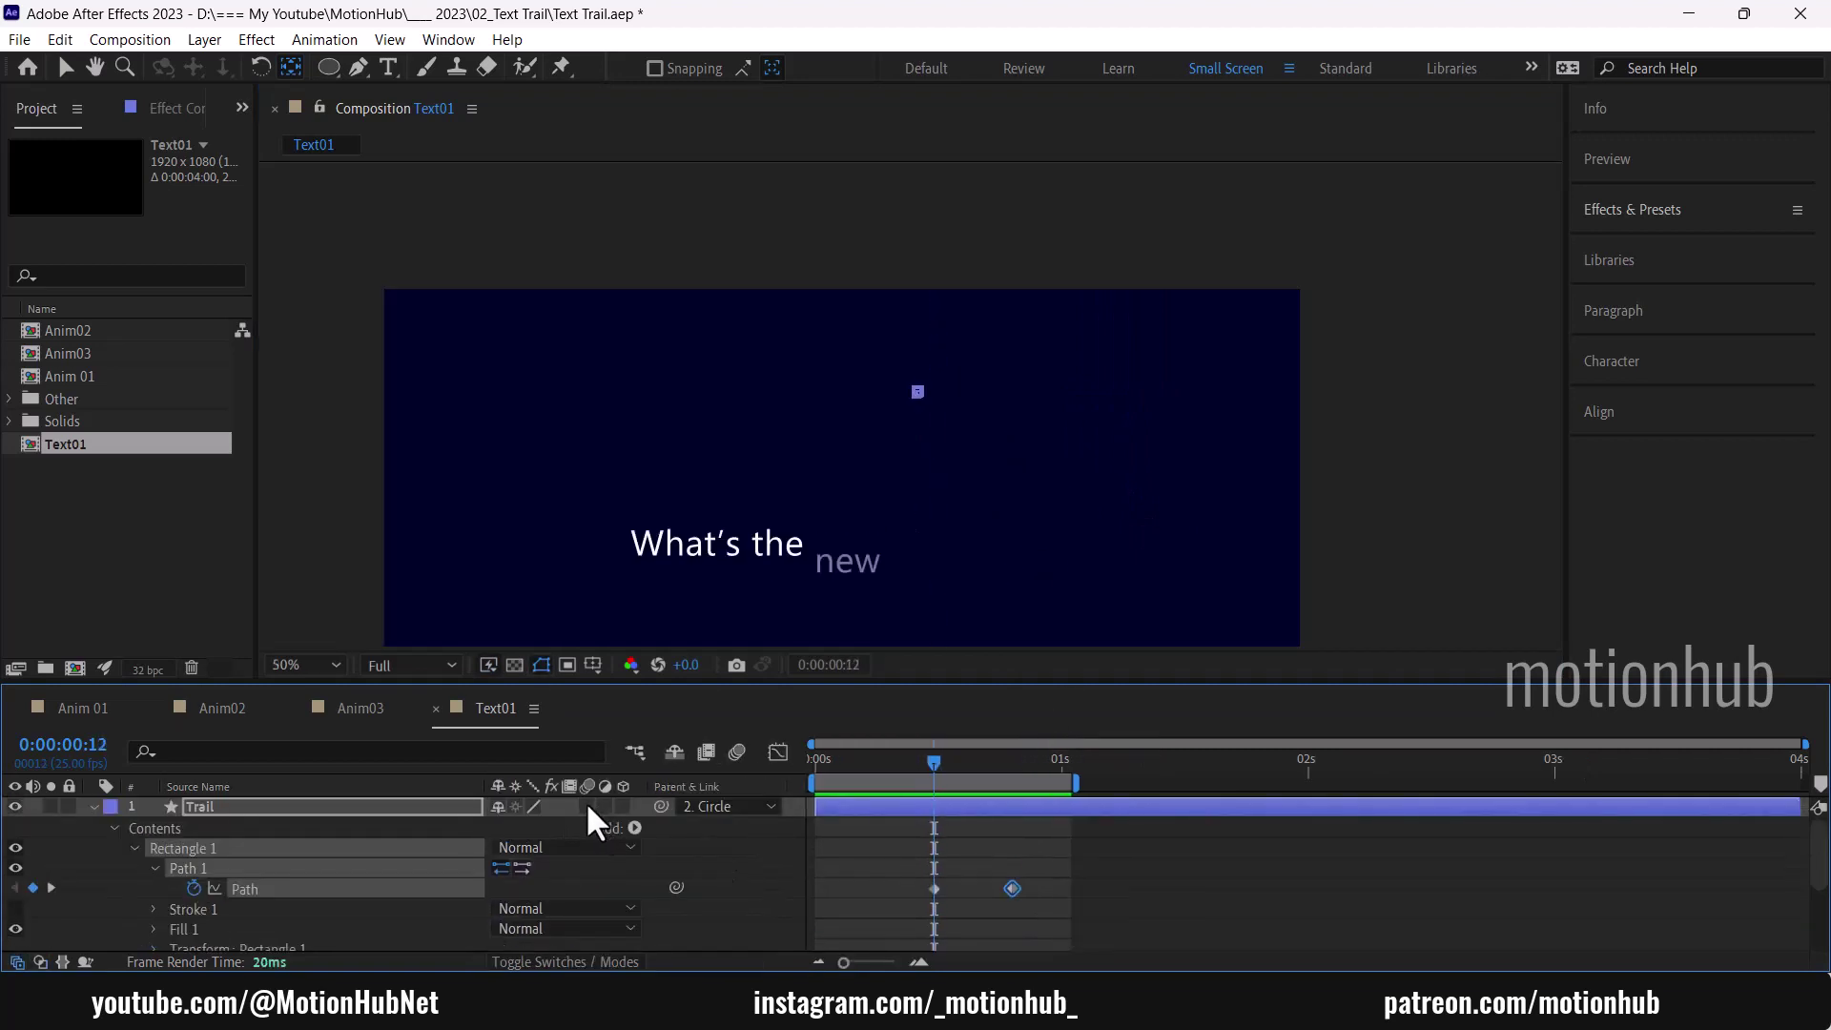
pyautogui.click(587, 802)
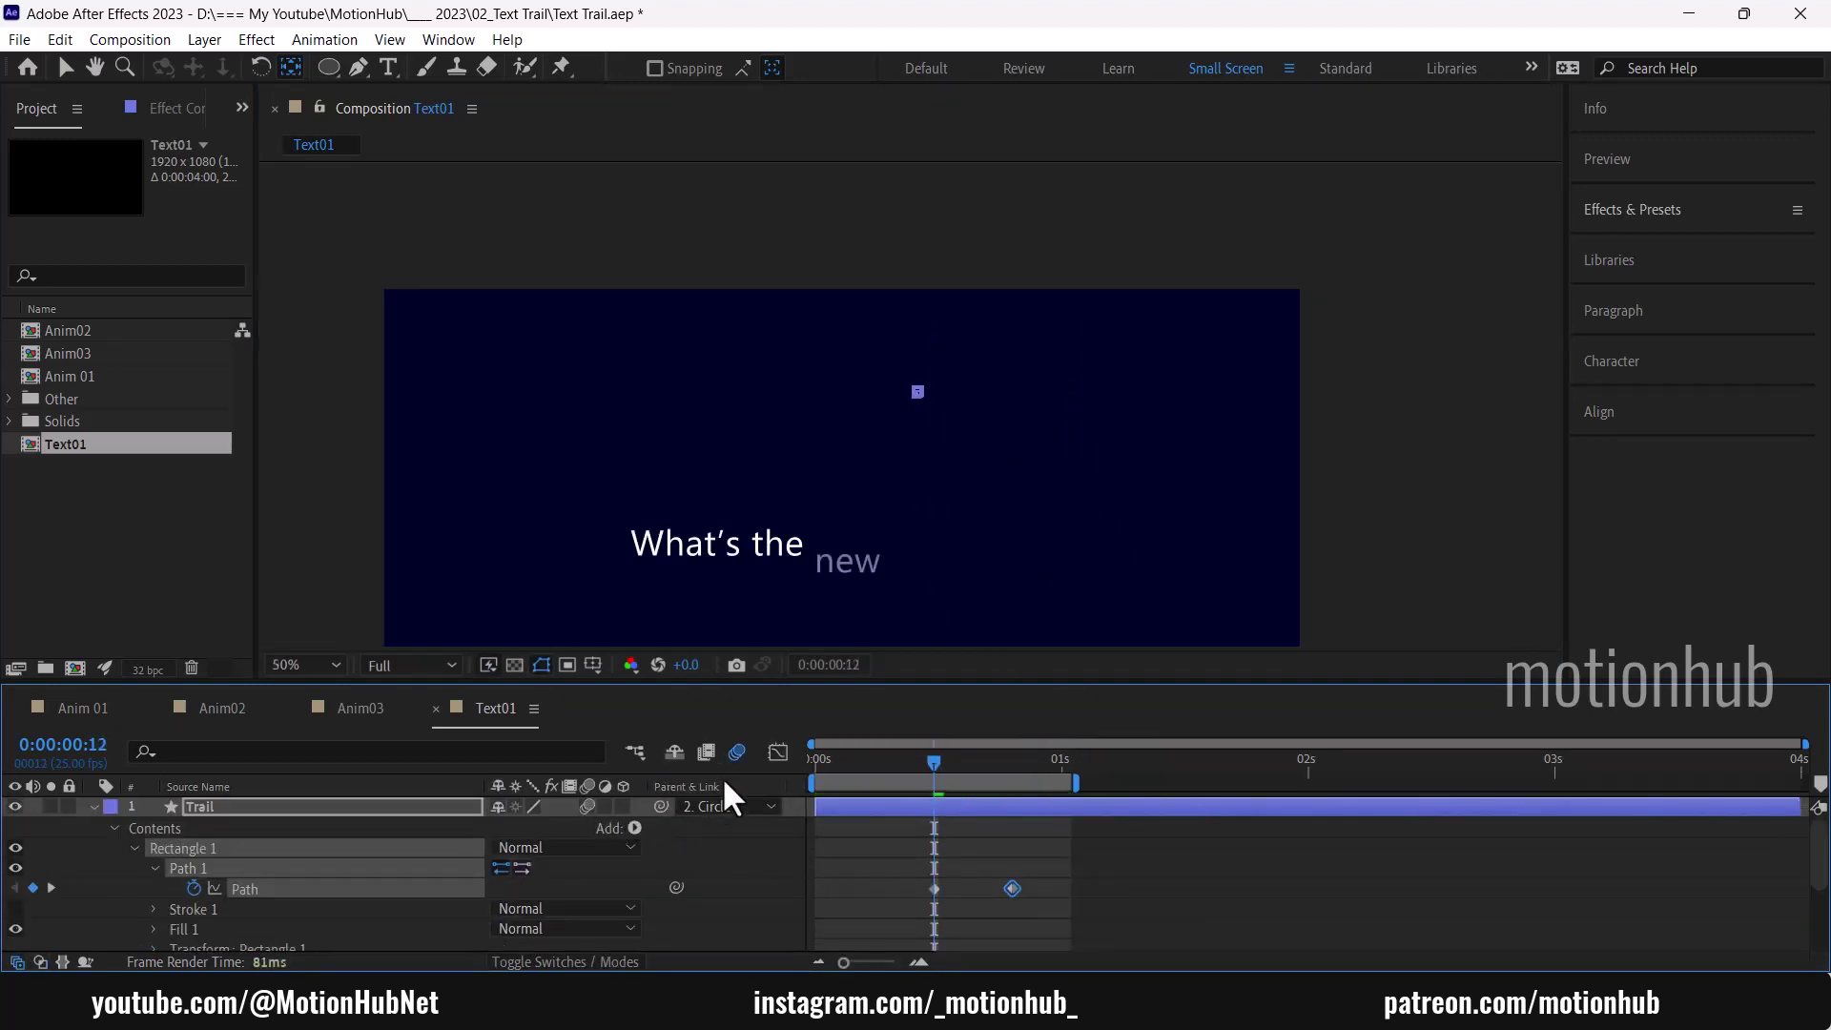
pyautogui.click(93, 805)
pyautogui.click(244, 826)
pyautogui.hotkey('ctrl', 'shift', 'a')
pyautogui.press('.')
# Step: Move the Circle's first Scale keyframe to about 0:00:00:02, and shift the Trail Path and Circle Position keyframes to start at 0:00:00:16
pyautogui.click(826, 806)
pyautogui.press('u')
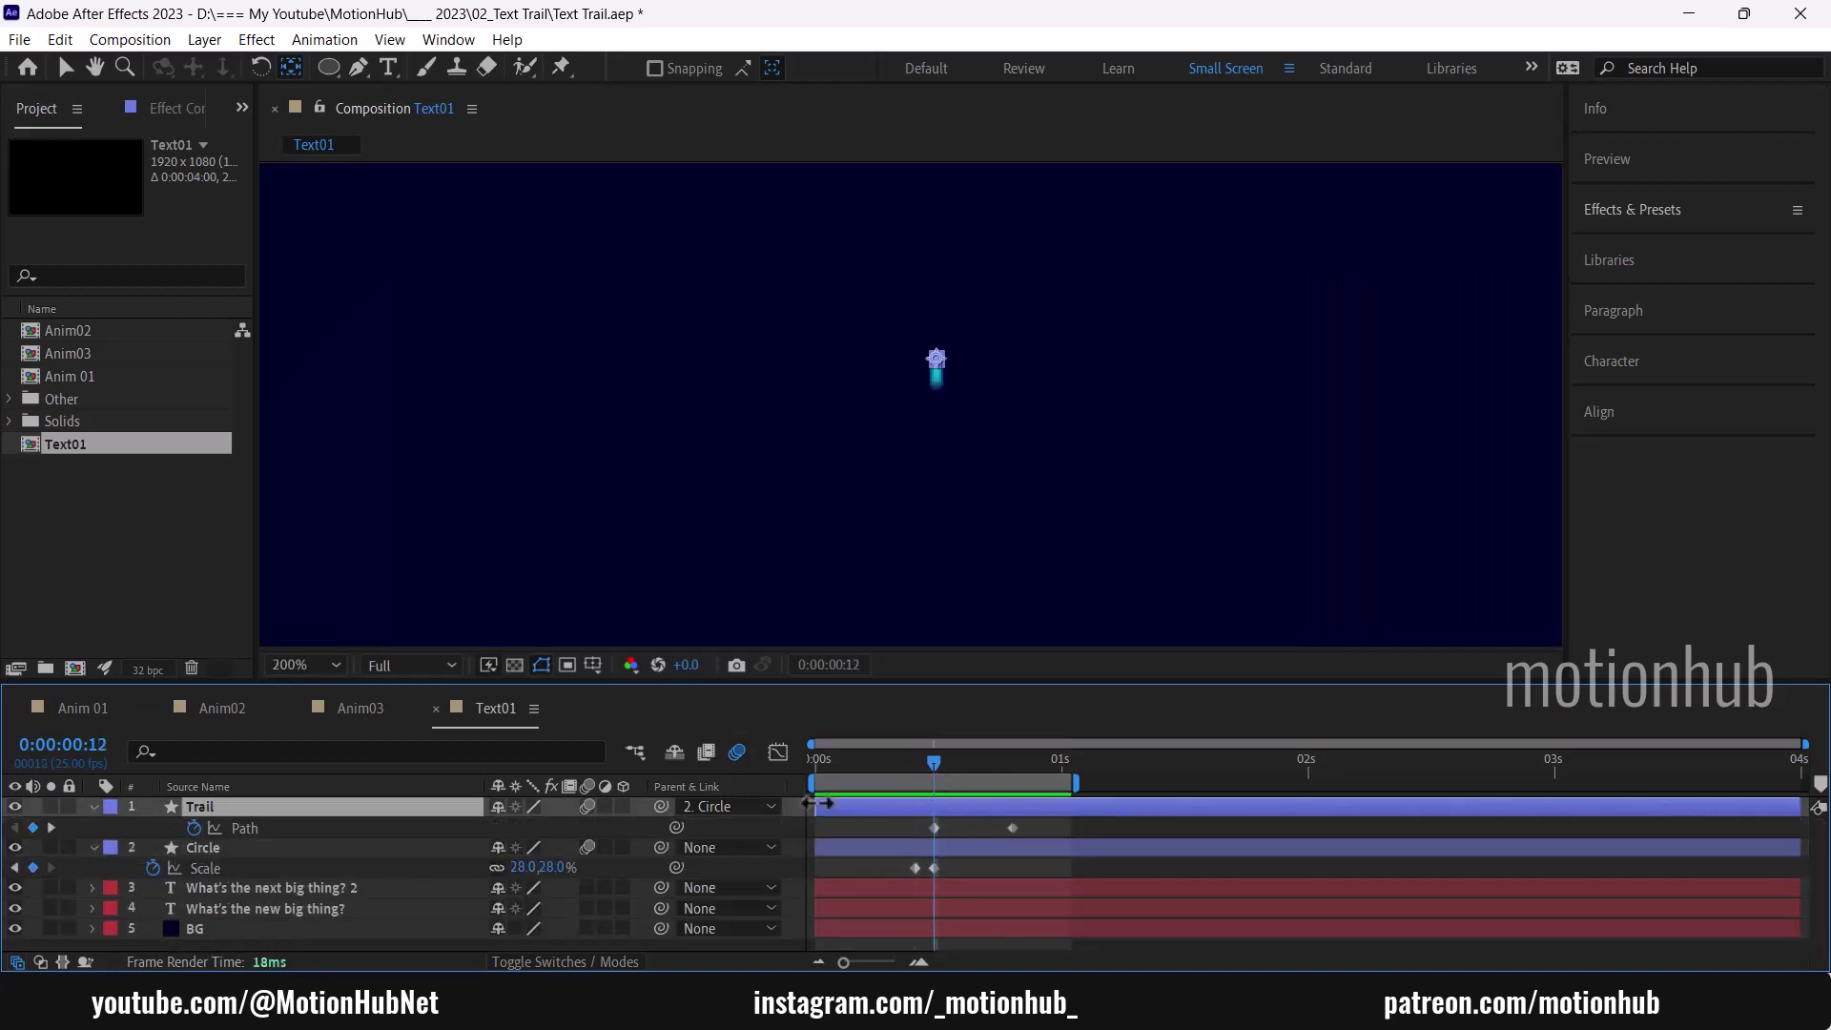
pyautogui.click(848, 847)
pyautogui.press('u')
pyautogui.moveTo(915, 888); pyautogui.dragTo(836, 888)
pyautogui.moveTo(1082, 581); pyautogui.dragTo(1096, 429)
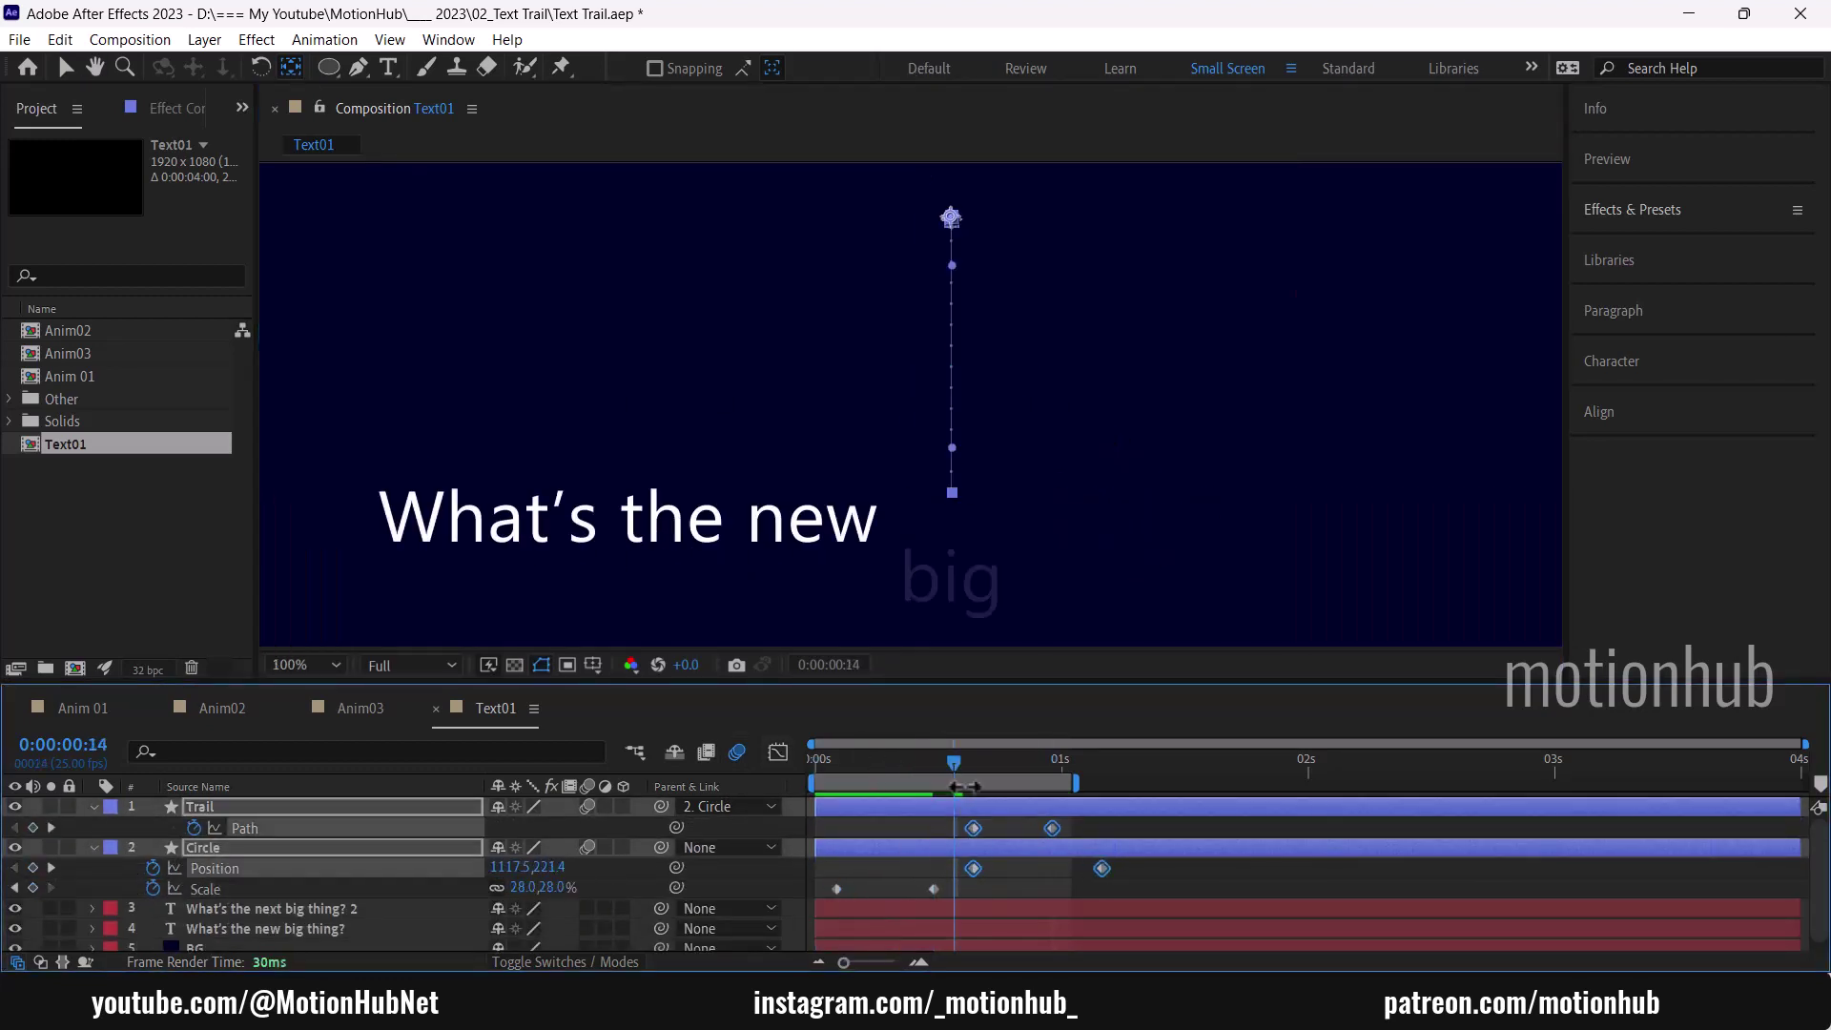
# Step: Keyframe the Trail's Scale at its current size at 0:00:00:16 and at 0% at 0:00:00:15, and preview it
pyautogui.moveTo(957, 777); pyautogui.dragTo(973, 777)
pyautogui.click(282, 844)
pyautogui.click(303, 808)
pyautogui.press('u')
pyautogui.press('s')
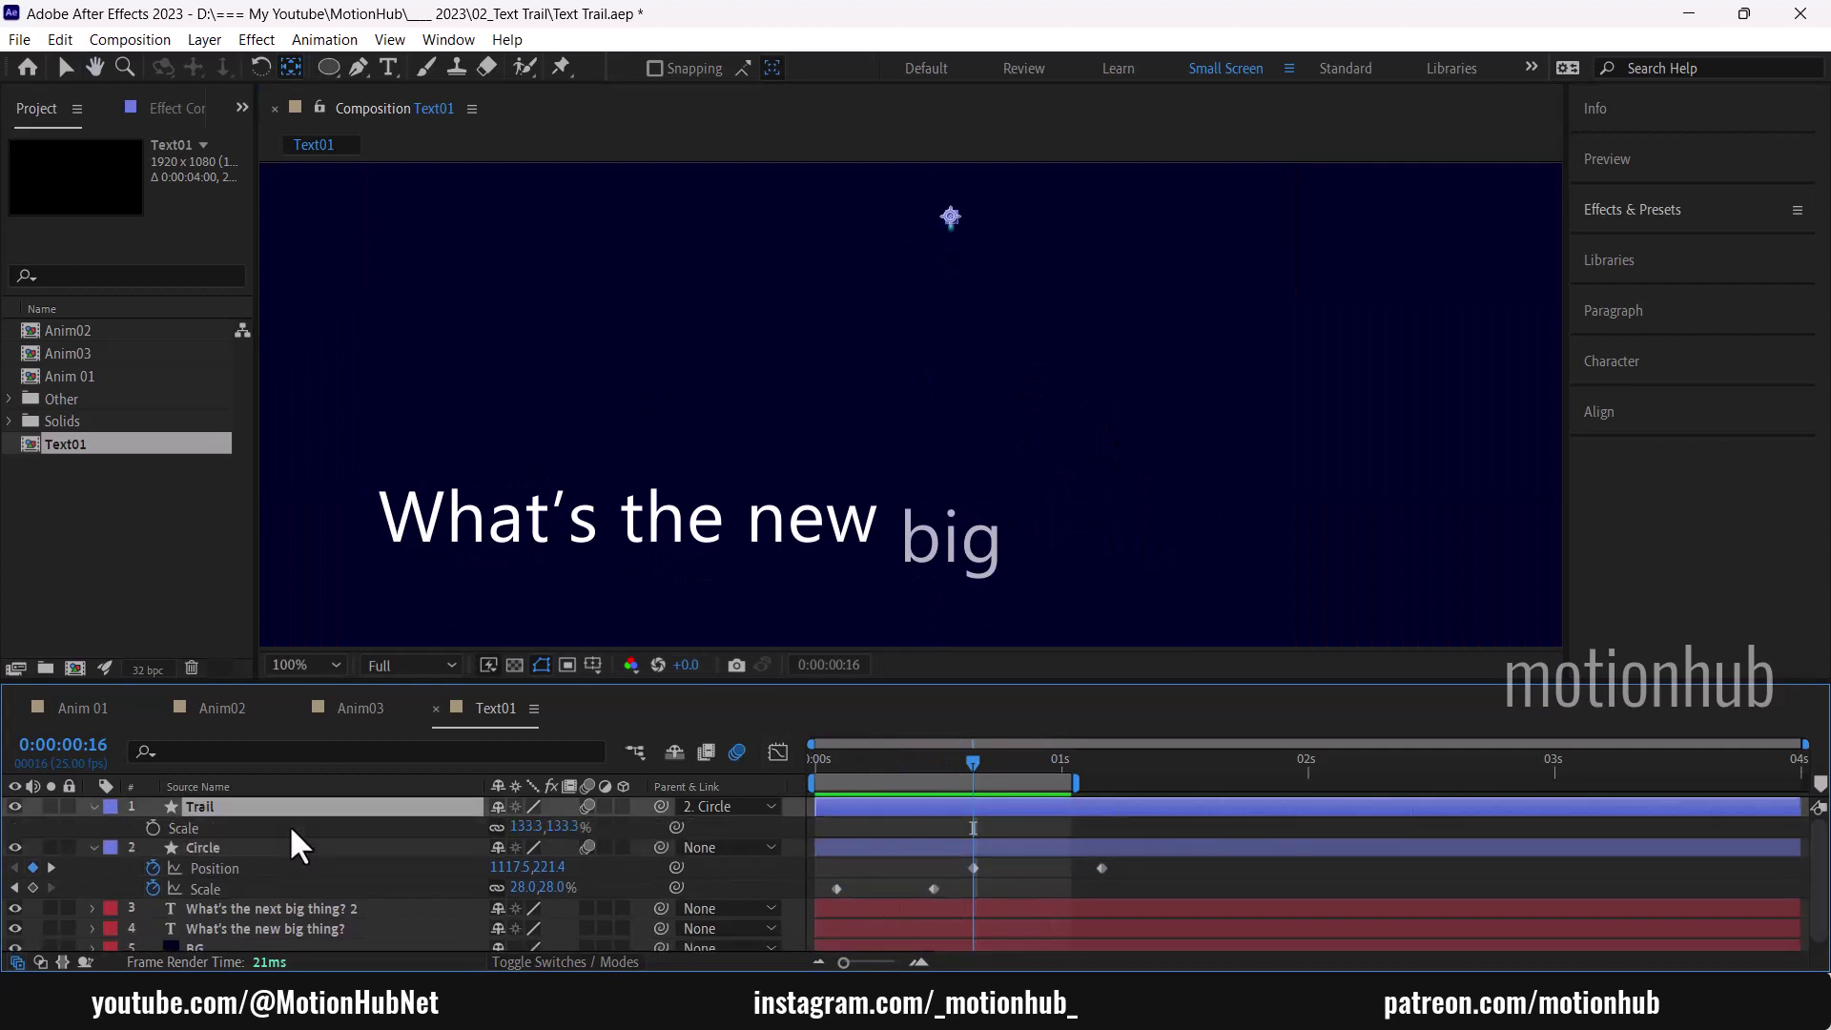
pyautogui.click(153, 827)
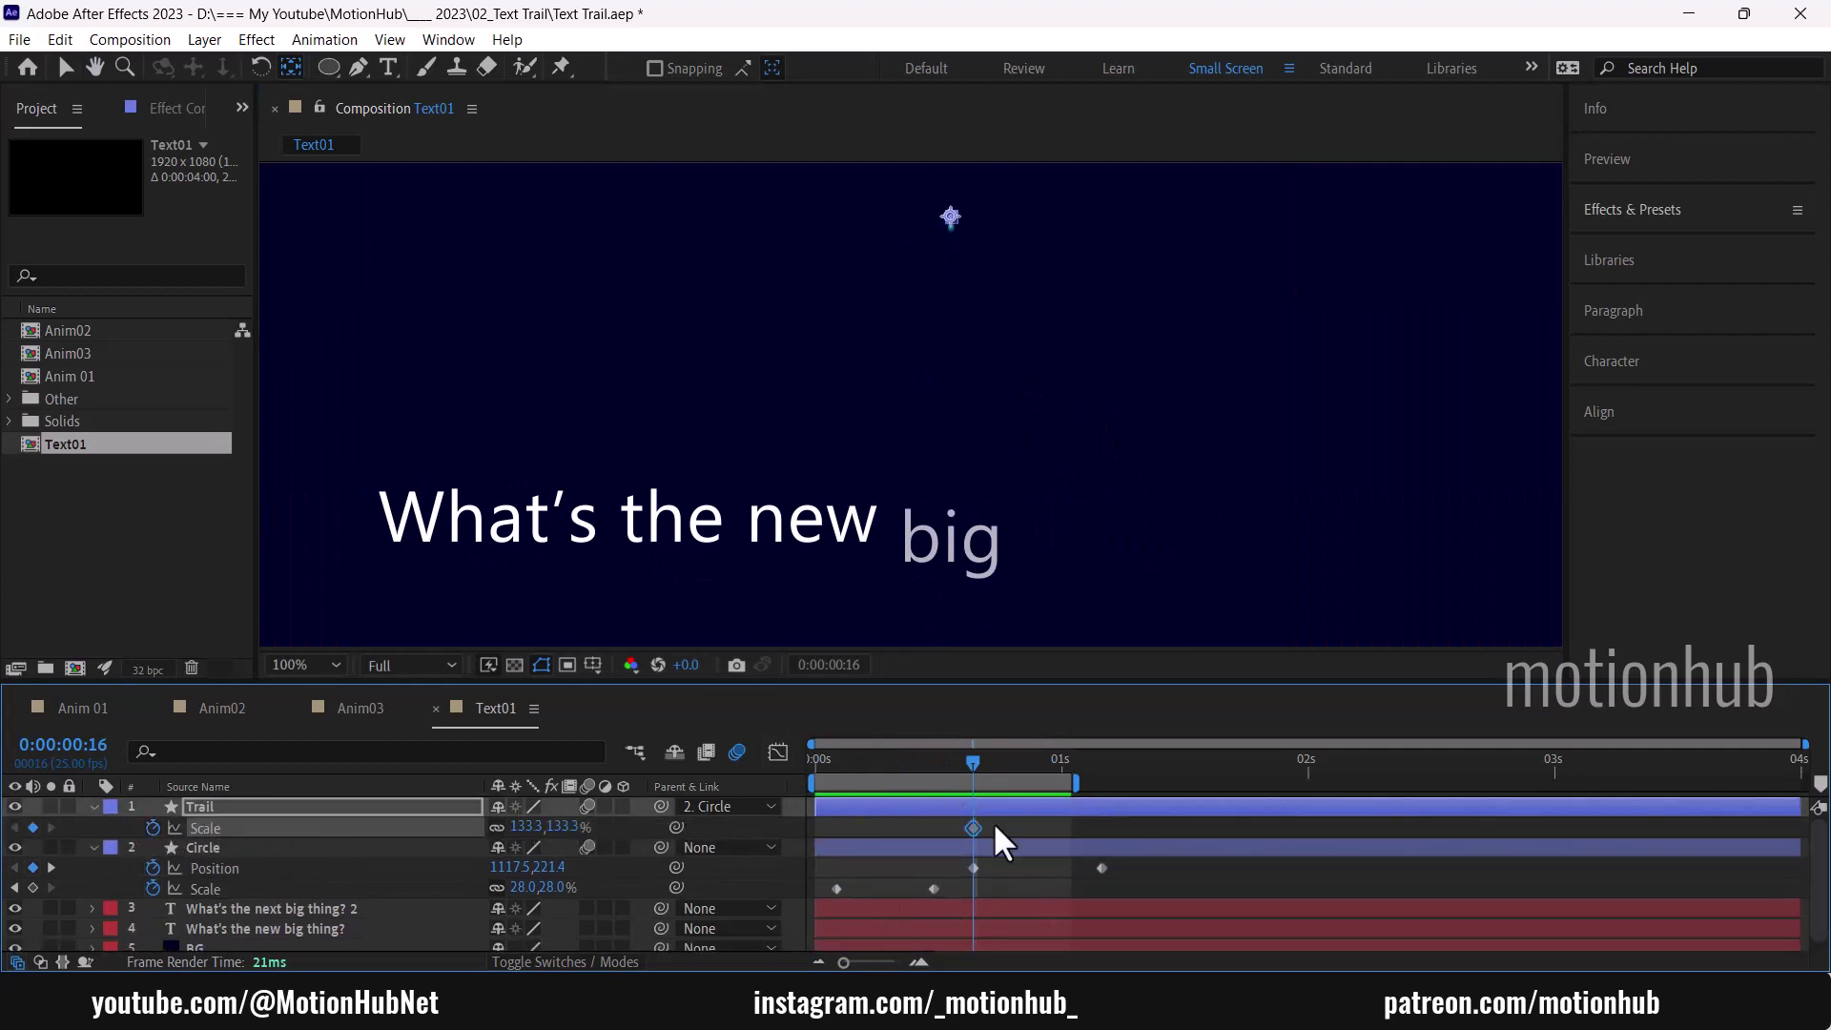
pyautogui.click(964, 762)
pyautogui.click(526, 826)
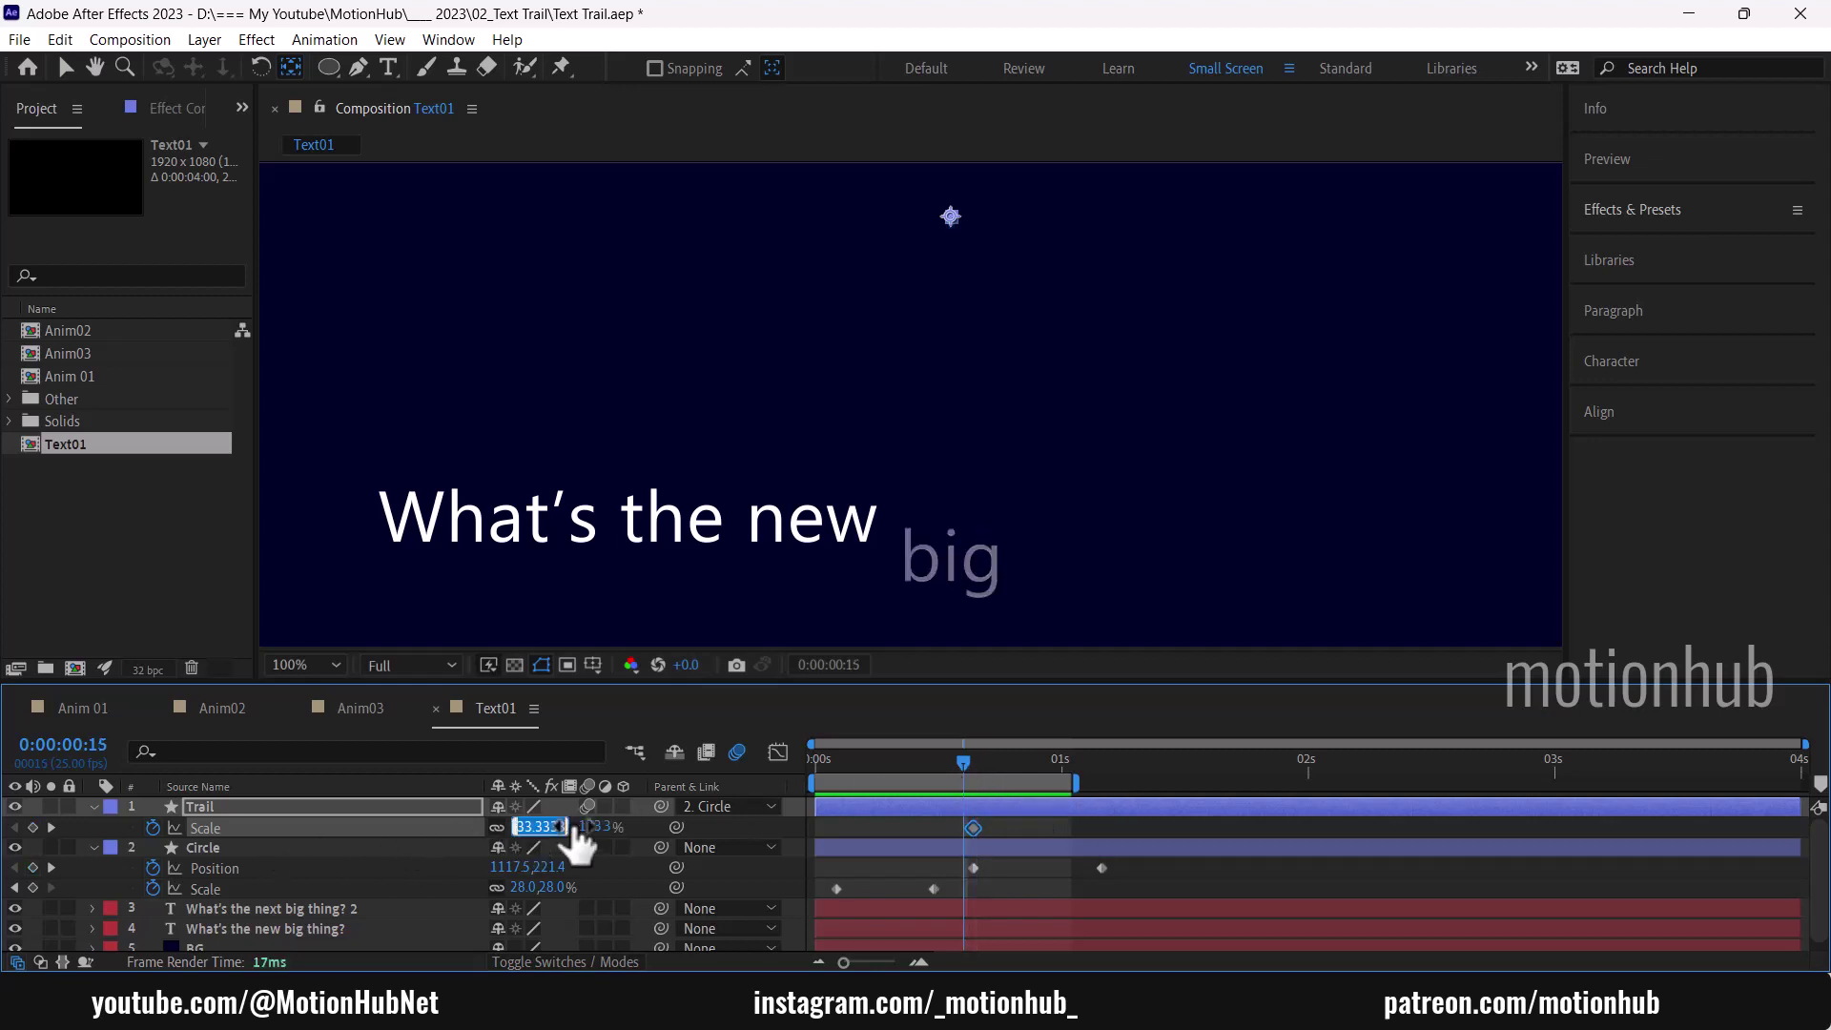
pyautogui.write('0')
pyautogui.press('Return')
pyautogui.click(861, 832)
pyautogui.press('space')
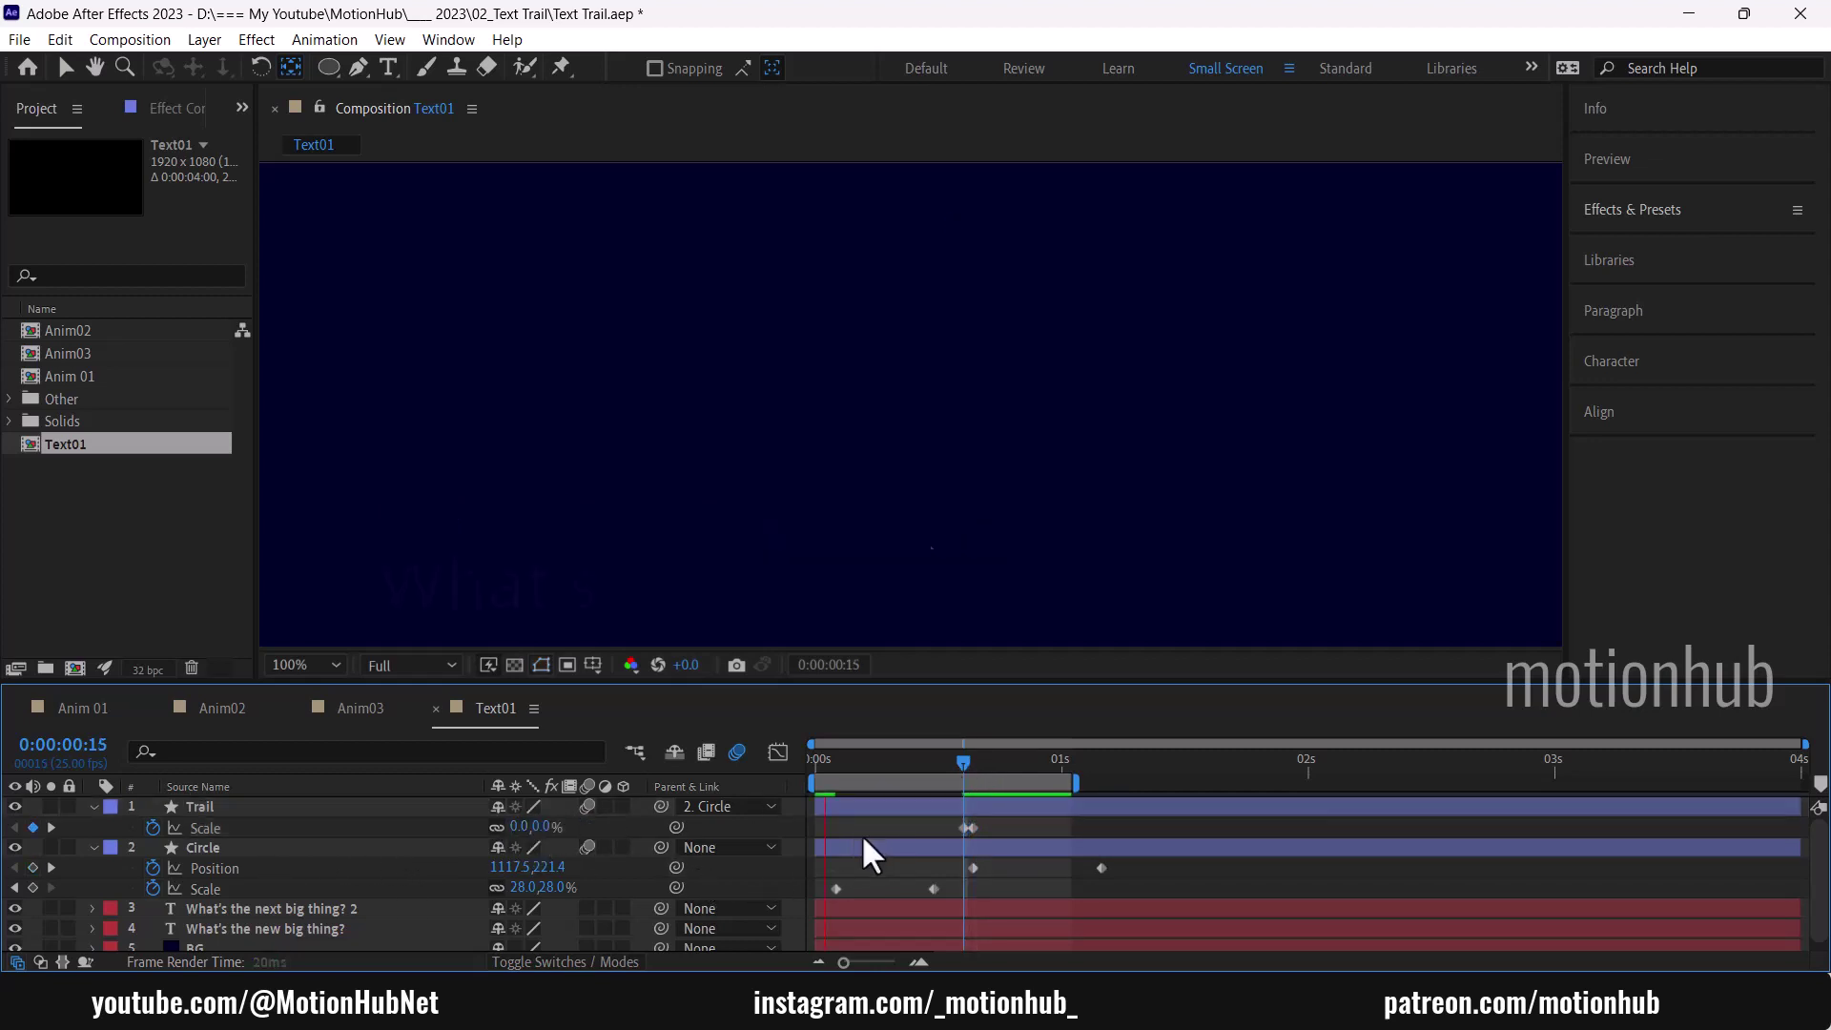
# Step: Extend the end of the work area to about 0:00:02:14 and play the longer preview
pyautogui.moveTo(1074, 783); pyautogui.dragTo(1448, 783)
pyautogui.click(1104, 763)
pyautogui.press('space')
# Step: Turn off the composition's motion blur and add a Position keyframe to the Trail layer near the end of the drop
pyautogui.click(265, 807)
pyautogui.scroll(-1, 1002, 366)
pyautogui.press('v')
pyautogui.moveTo(1002, 365); pyautogui.dragTo(1075, 519)
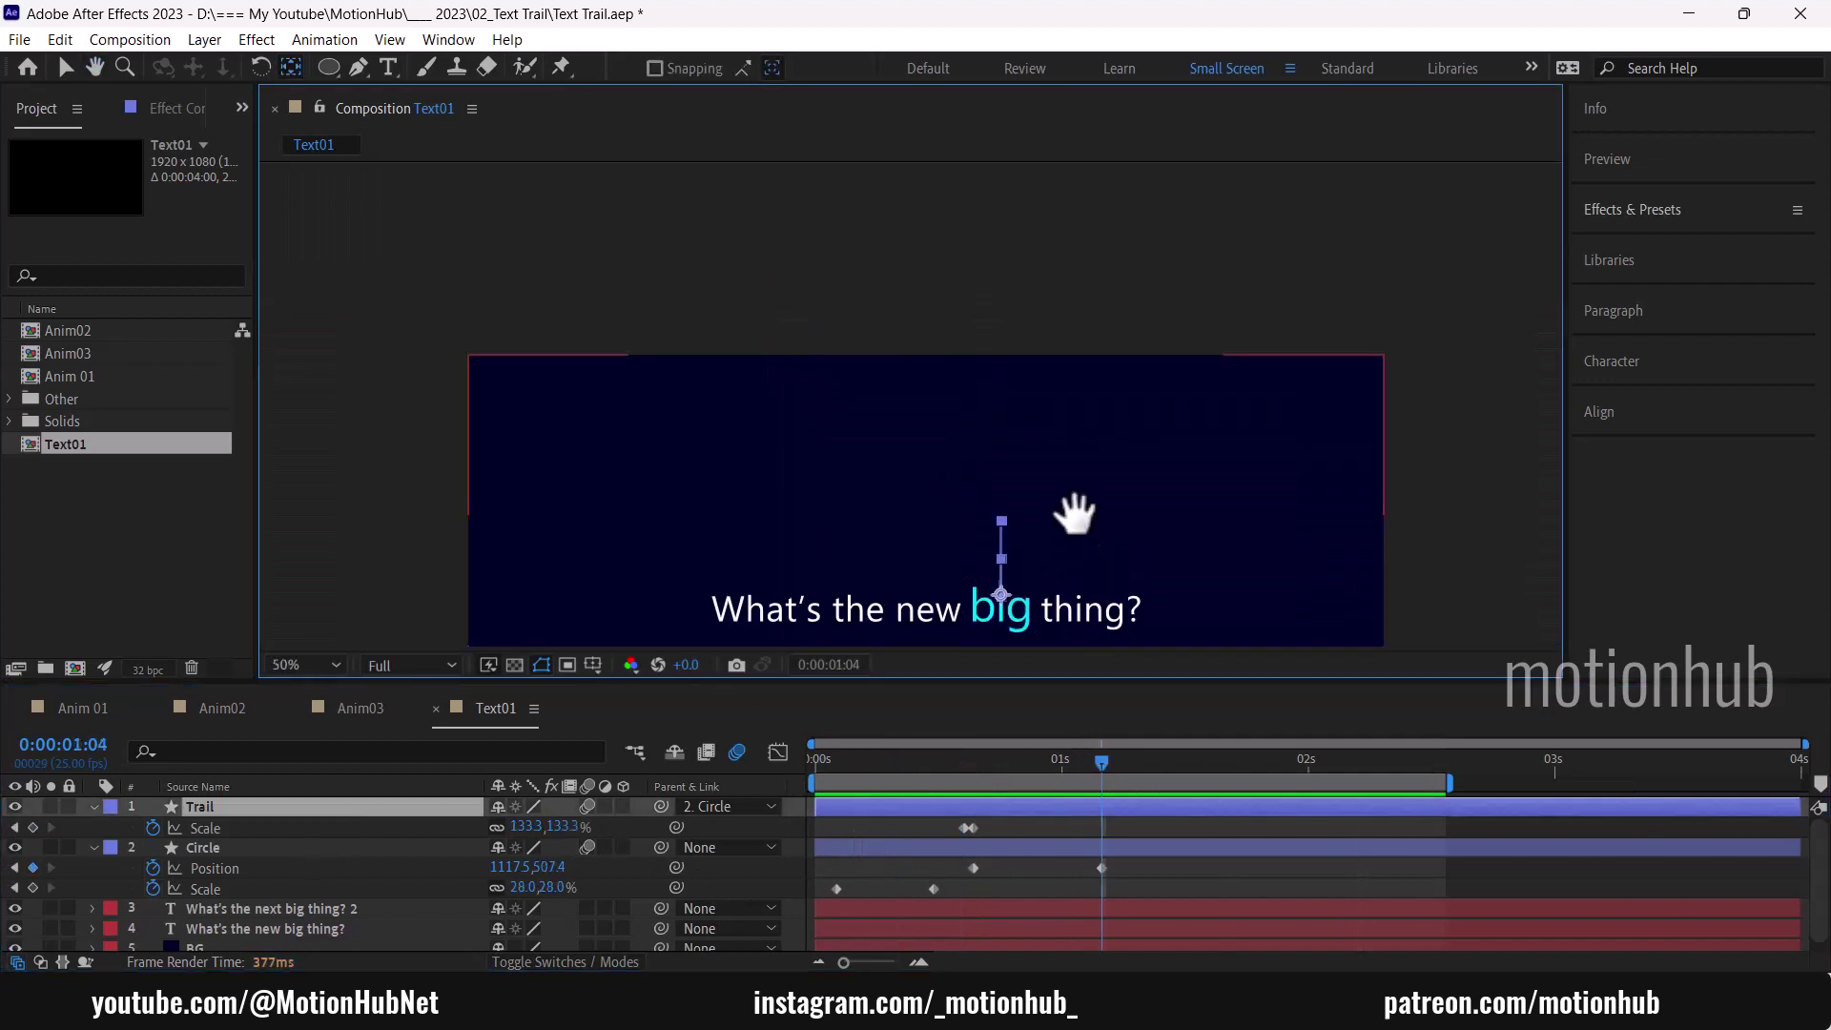
pyautogui.scroll(3, 996, 611)
pyautogui.click(263, 847)
pyautogui.click(257, 806)
pyautogui.hotkey('alt', 'shift', 'p')
pyautogui.scroll(-1, 908, 463)
pyautogui.moveTo(1101, 763)
pyautogui.mouseDown()
pyautogui.moveTo(1062, 762)
pyautogui.moveTo(1130, 761)
pyautogui.moveTo(1067, 763)
pyautogui.mouseUp()
pyautogui.click(735, 751)
pyautogui.hotkey('alt', 'shift', 'p')
pyautogui.scroll(-2, 1010, 520)
pyautogui.click(542, 664)
pyautogui.press('space')
# Step: Move the Circle's last Position keyframe to 0:00:01:00, in line with the Trail's Position keyframe
pyautogui.press('.')
pyautogui.press('.')
pyautogui.keyDown('shift'); pyautogui.click(1129, 849); pyautogui.keyUp('shift')
pyautogui.click(1128, 869)
pyautogui.press('j')
pyautogui.click(1063, 828)
pyautogui.moveTo(1103, 868)
pyautogui.mouseDown()
pyautogui.moveTo(1062, 867)
pyautogui.moveTo(1116, 836)
pyautogui.mouseUp()
pyautogui.moveTo(1056, 755)
pyautogui.mouseDown()
pyautogui.moveTo(1020, 757)
pyautogui.moveTo(1074, 769)
pyautogui.moveTo(1056, 769)
pyautogui.mouseUp()
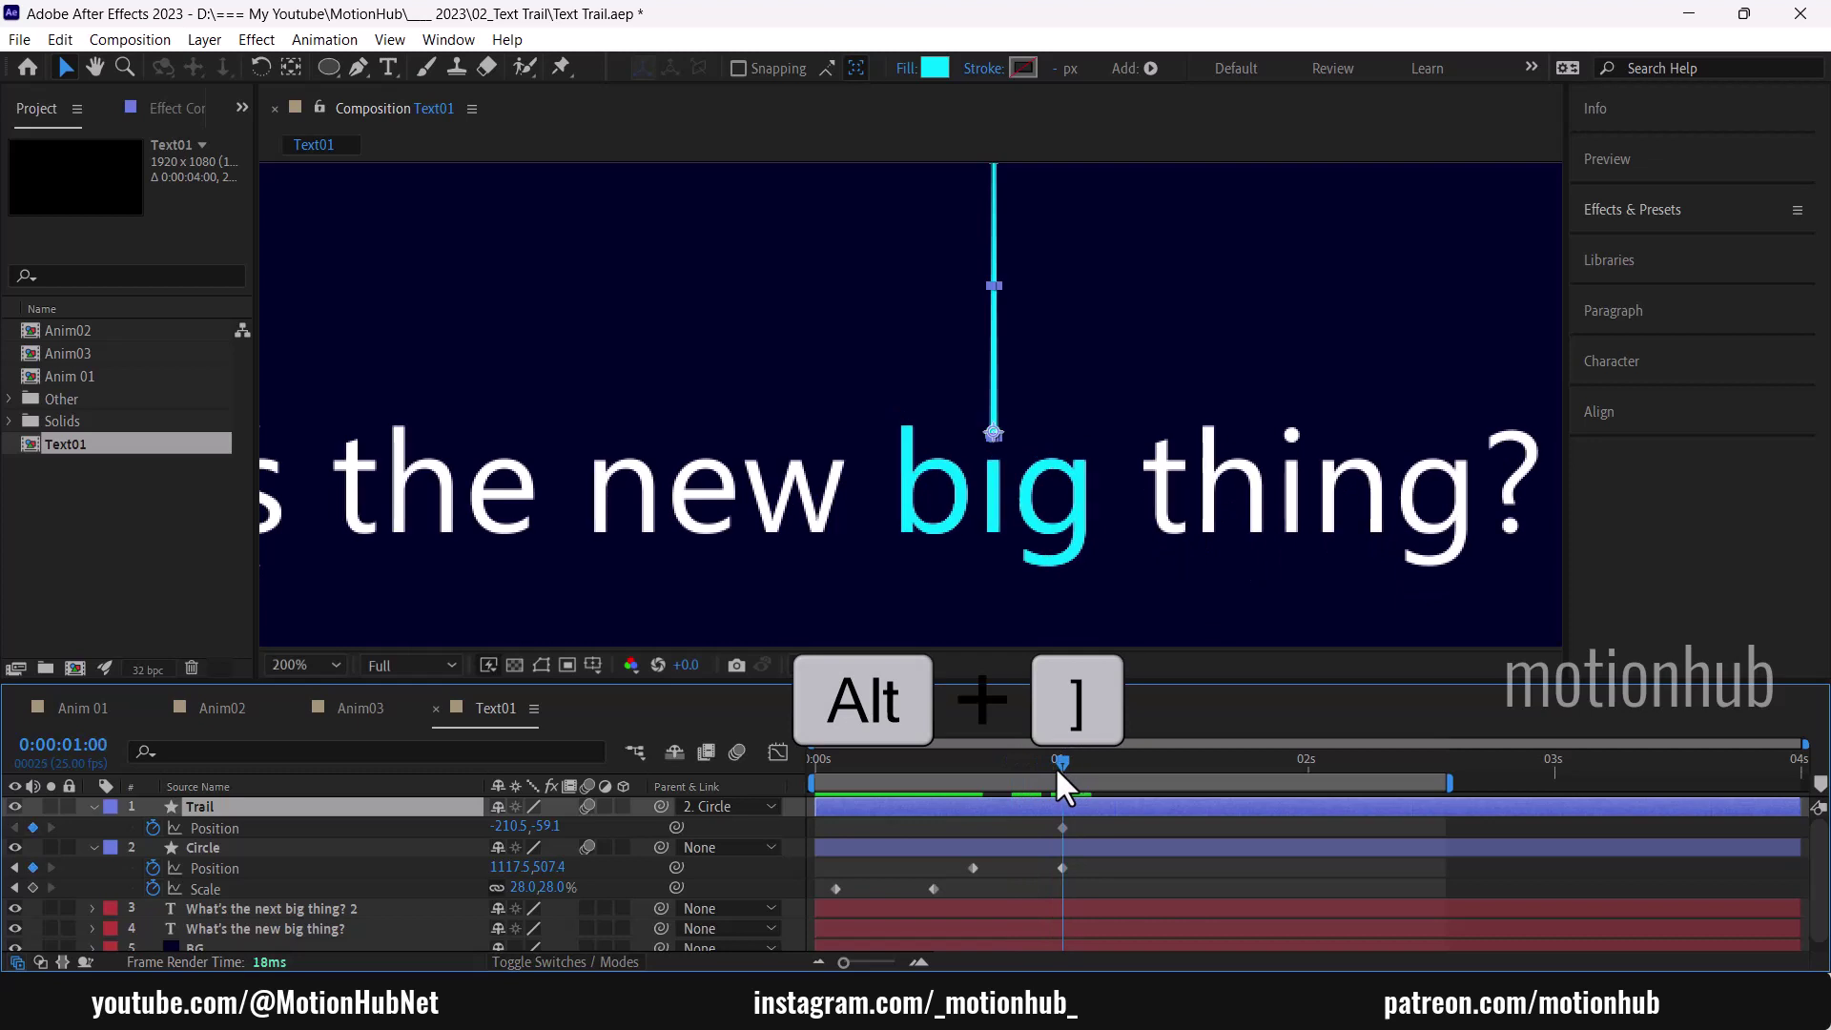
# Step: Trim the end of the Circle layer at 0:00:01:00 and the end of the Trail layer at about 0:00:01:02
pyautogui.keyDown('shift'); pyautogui.click(1085, 848); pyautogui.keyUp('shift')
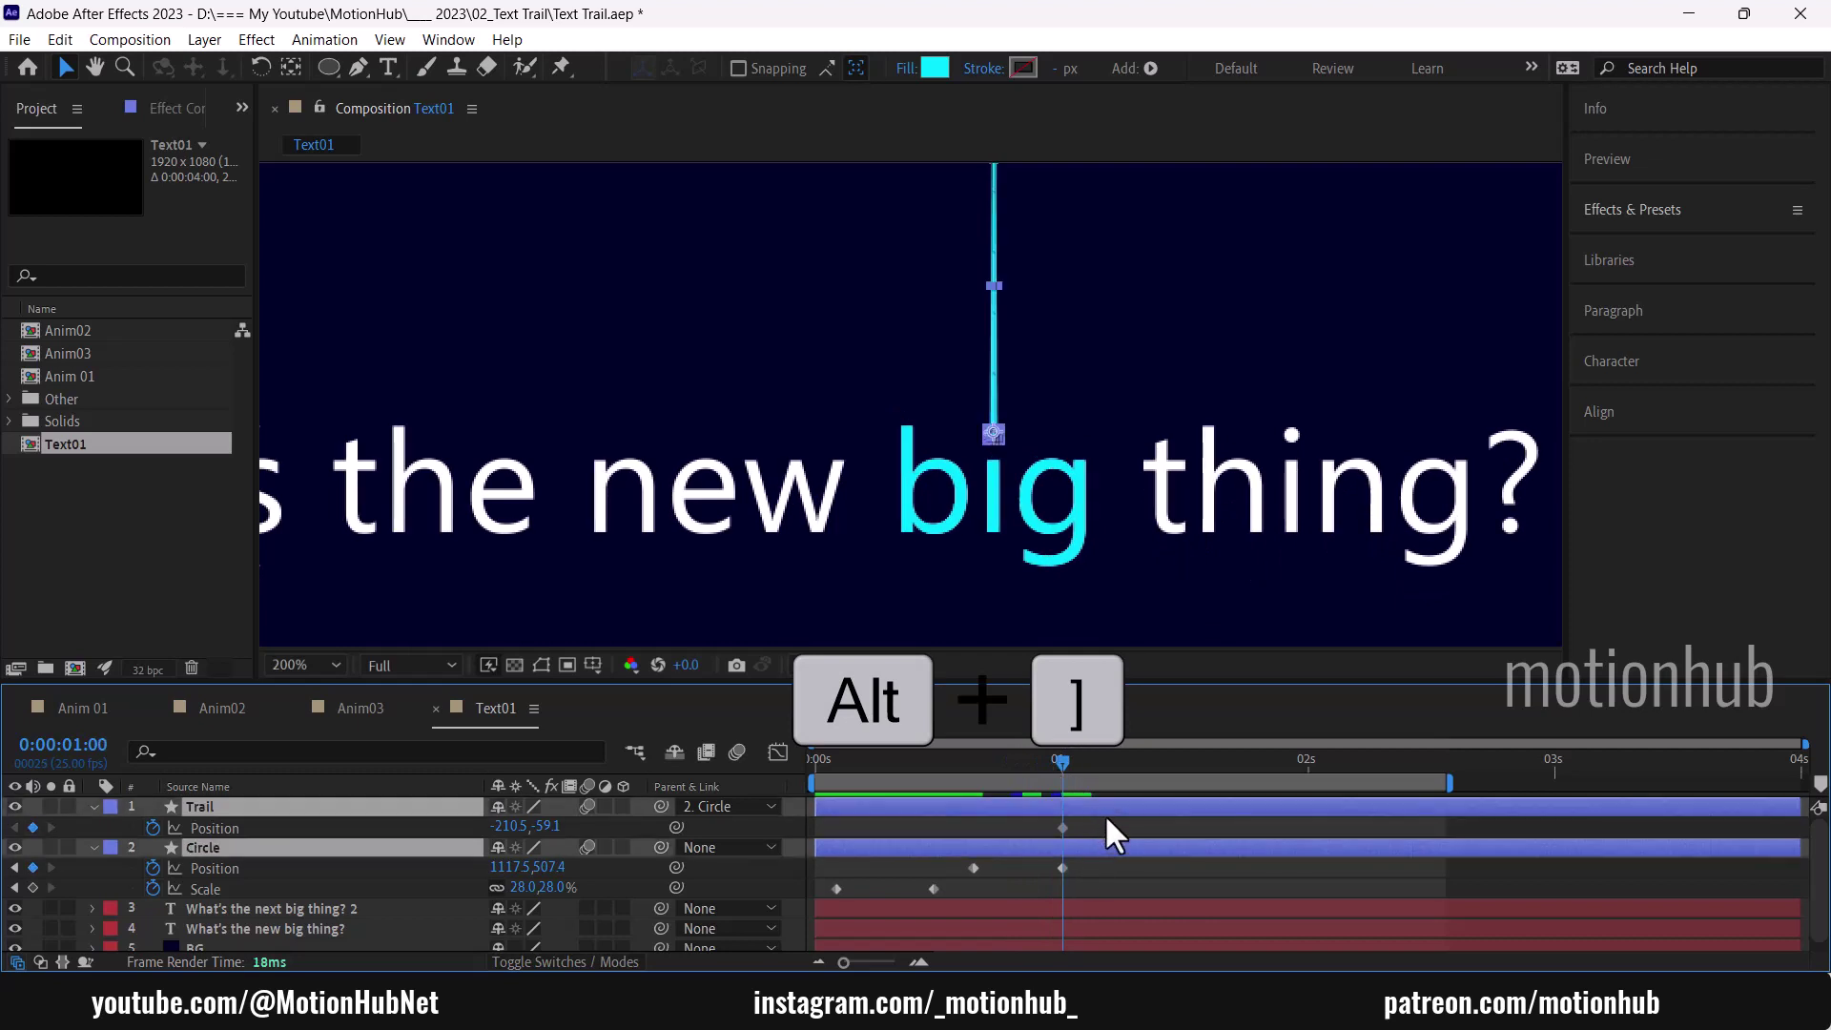
pyautogui.hotkey('alt', ']')
pyautogui.moveTo(1062, 760); pyautogui.dragTo(1075, 827)
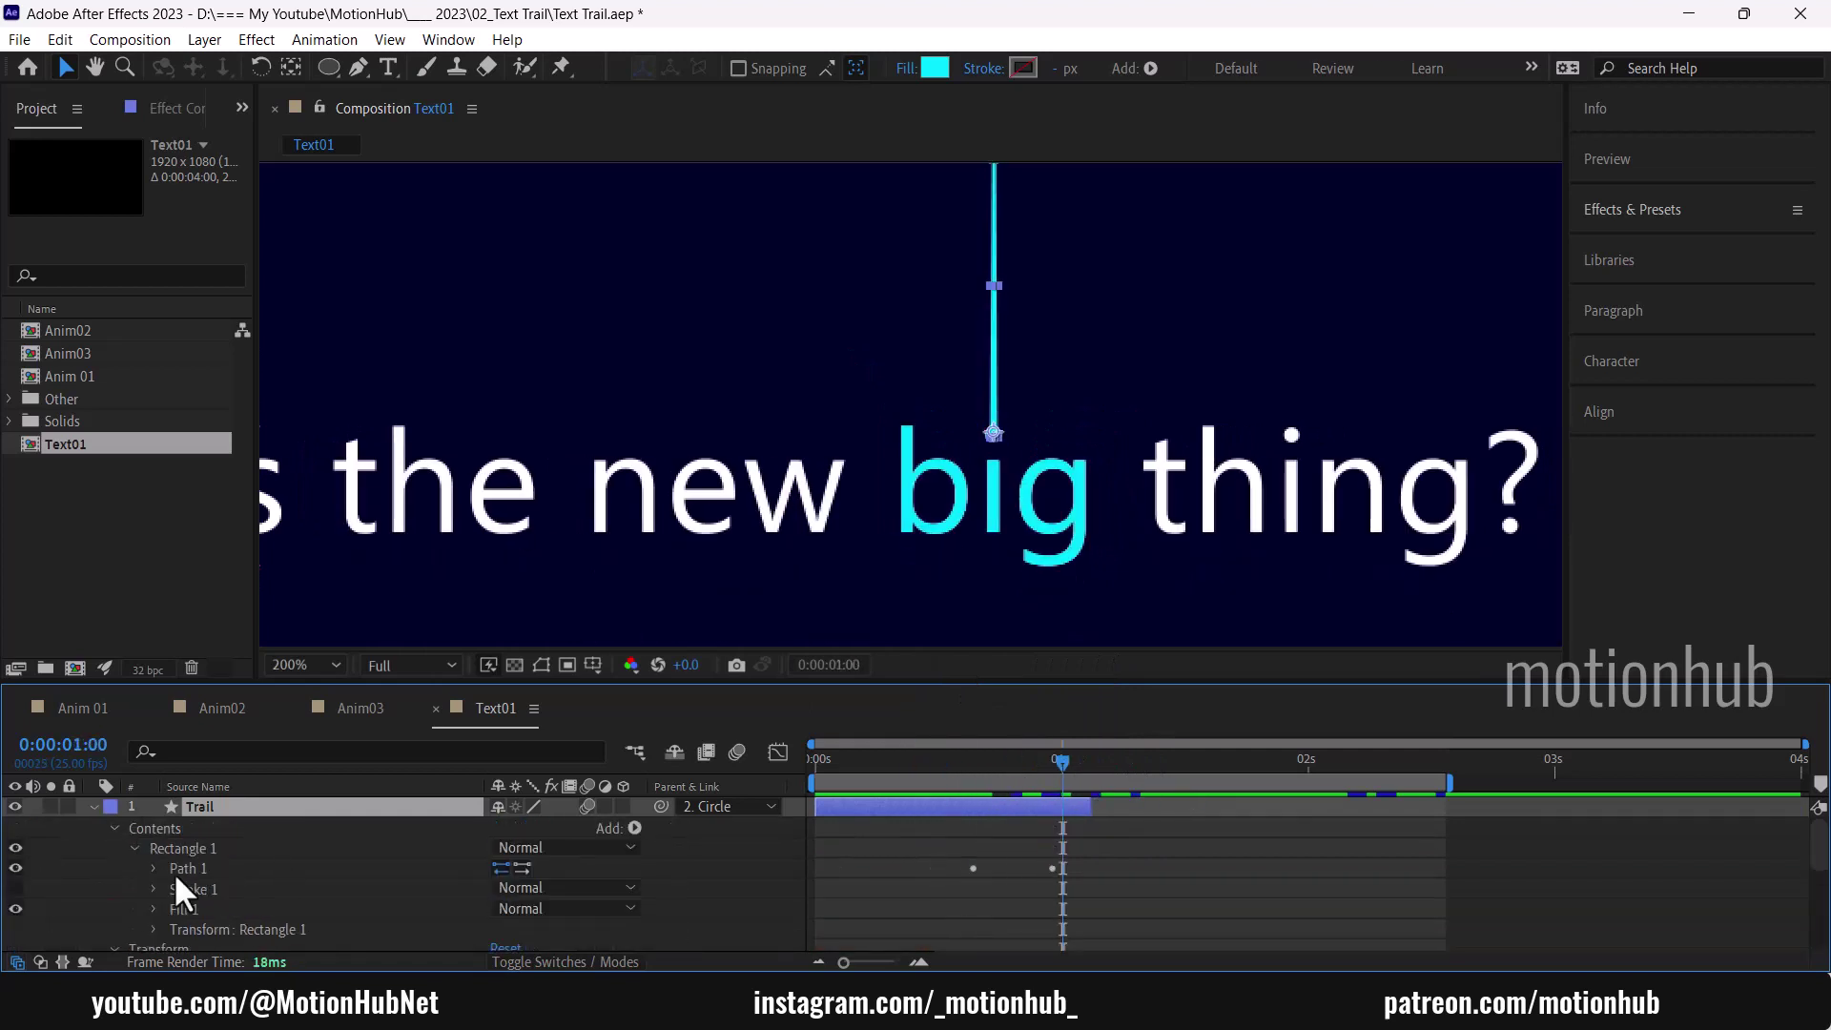
pyautogui.scroll(-1, 1094, 306)
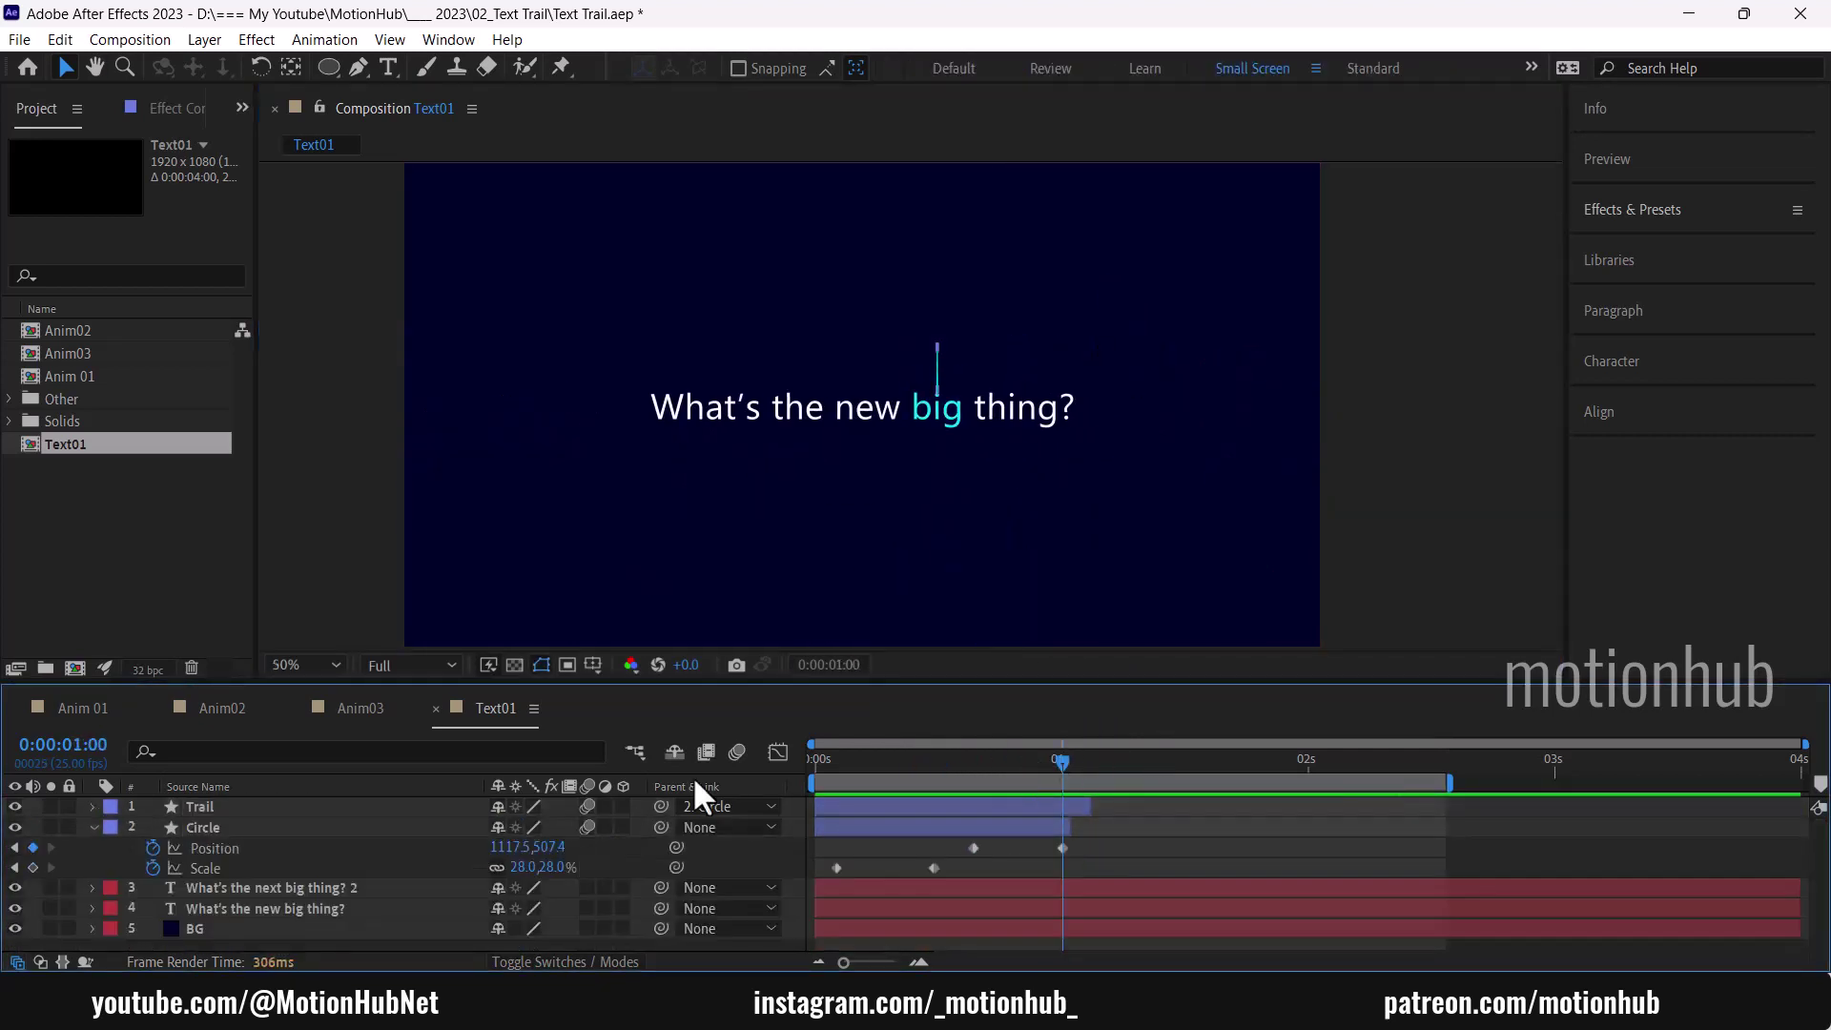
# Step: Turn the composition's motion blur back on and check the Circle's drop around 0:00:01:00
pyautogui.click(736, 752)
pyautogui.moveTo(1001, 767); pyautogui.dragTo(1062, 760)
pyautogui.click(253, 827)
pyautogui.press('.')
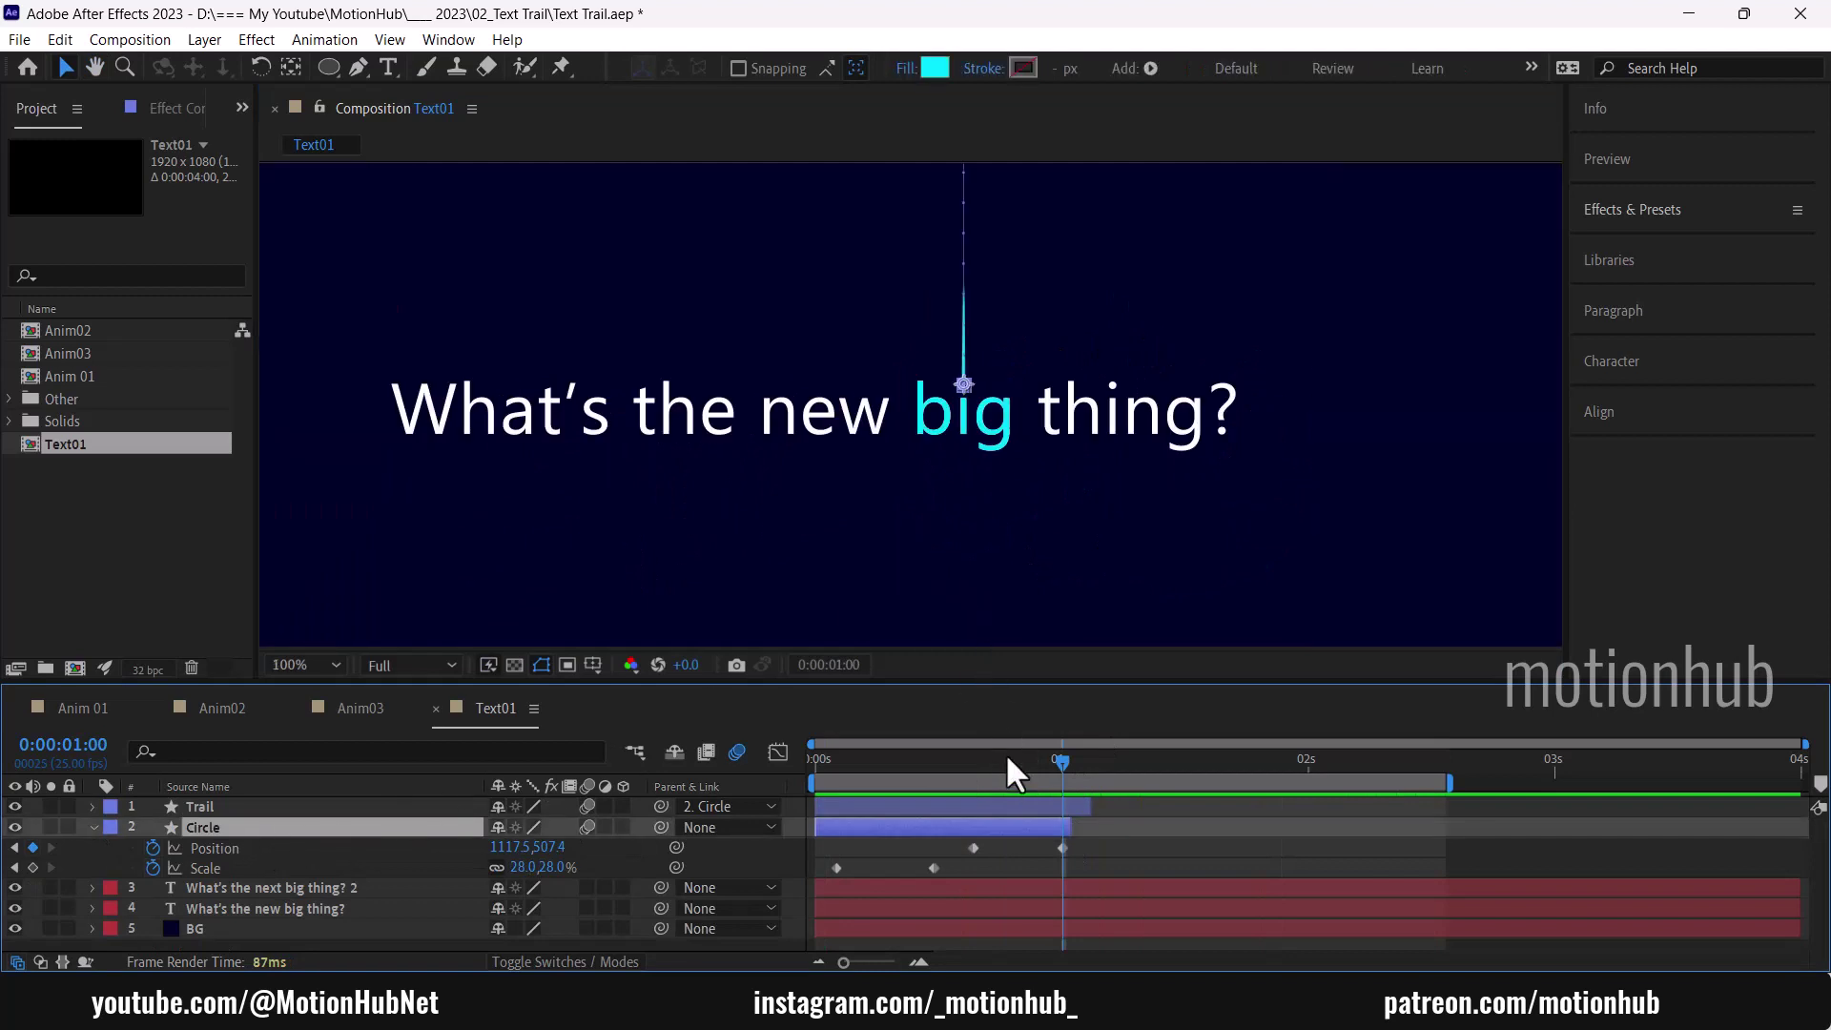
pyautogui.click(988, 753)
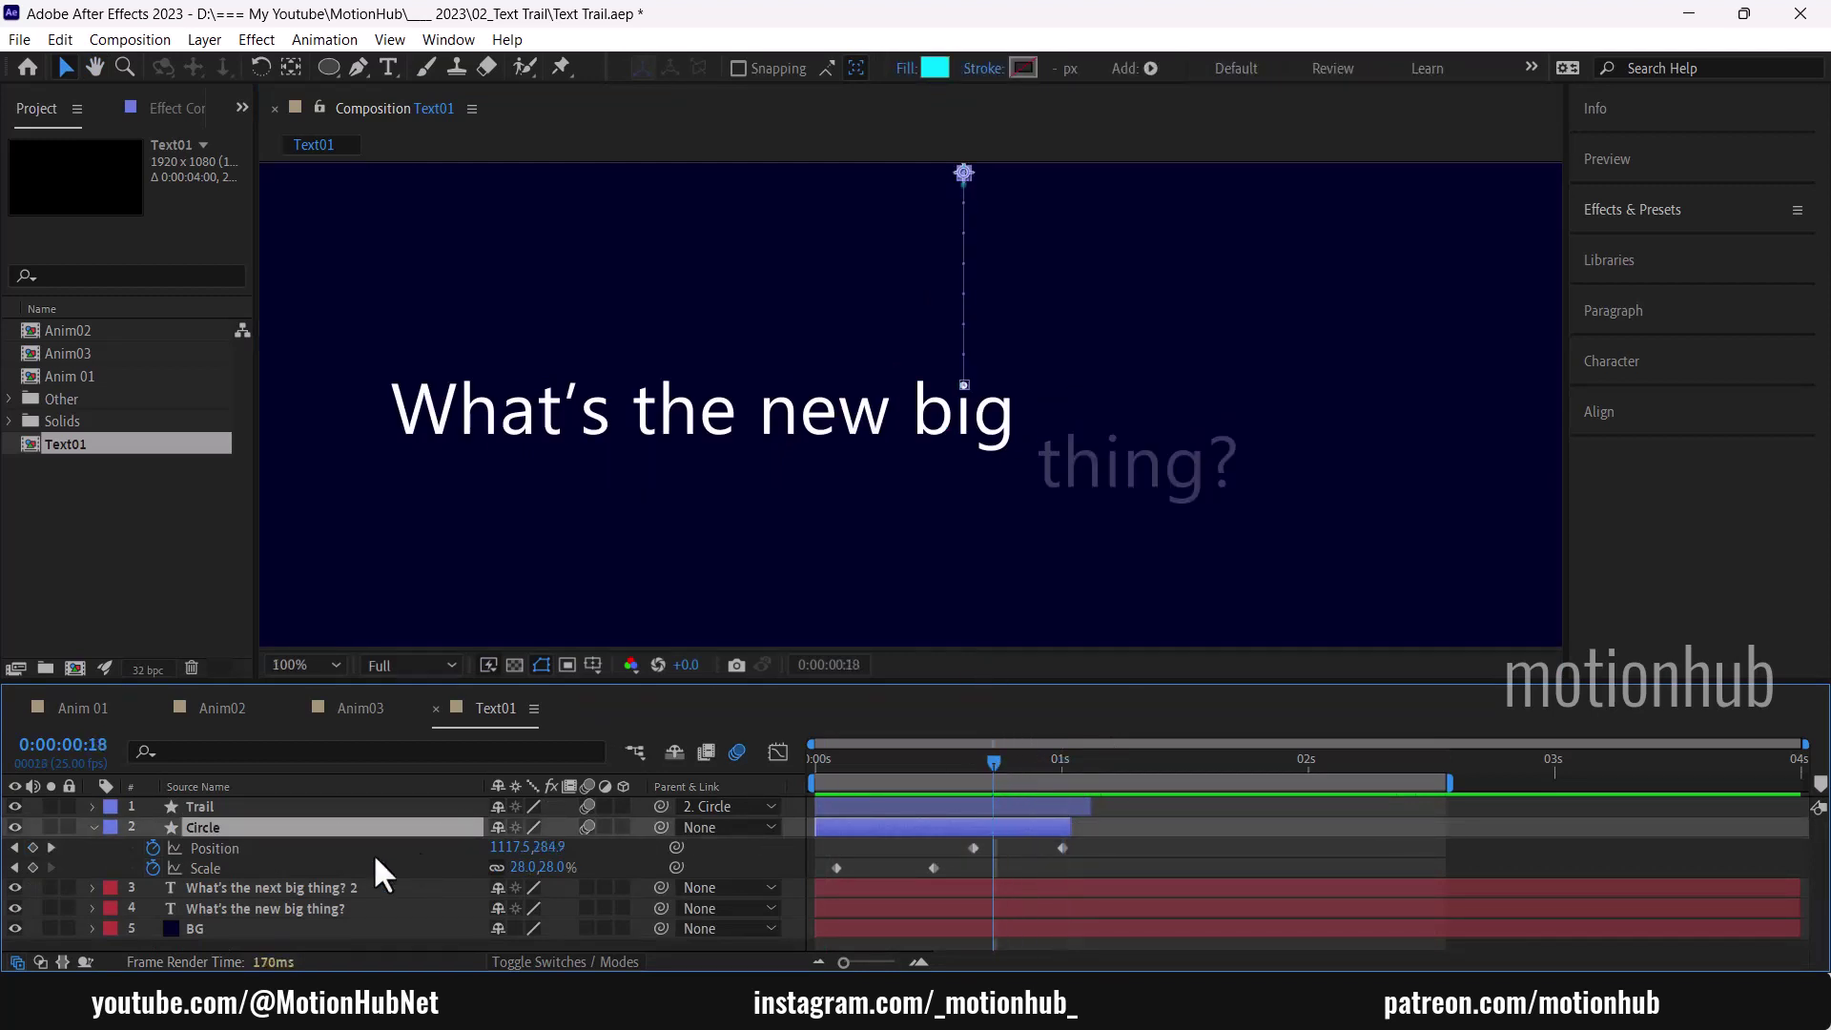
# Step: Separate the Circle's Position into X and Y dimensions and apply Easy Ease to their keyframes
pyautogui.click(301, 849)
pyautogui.rightClick(246, 843)
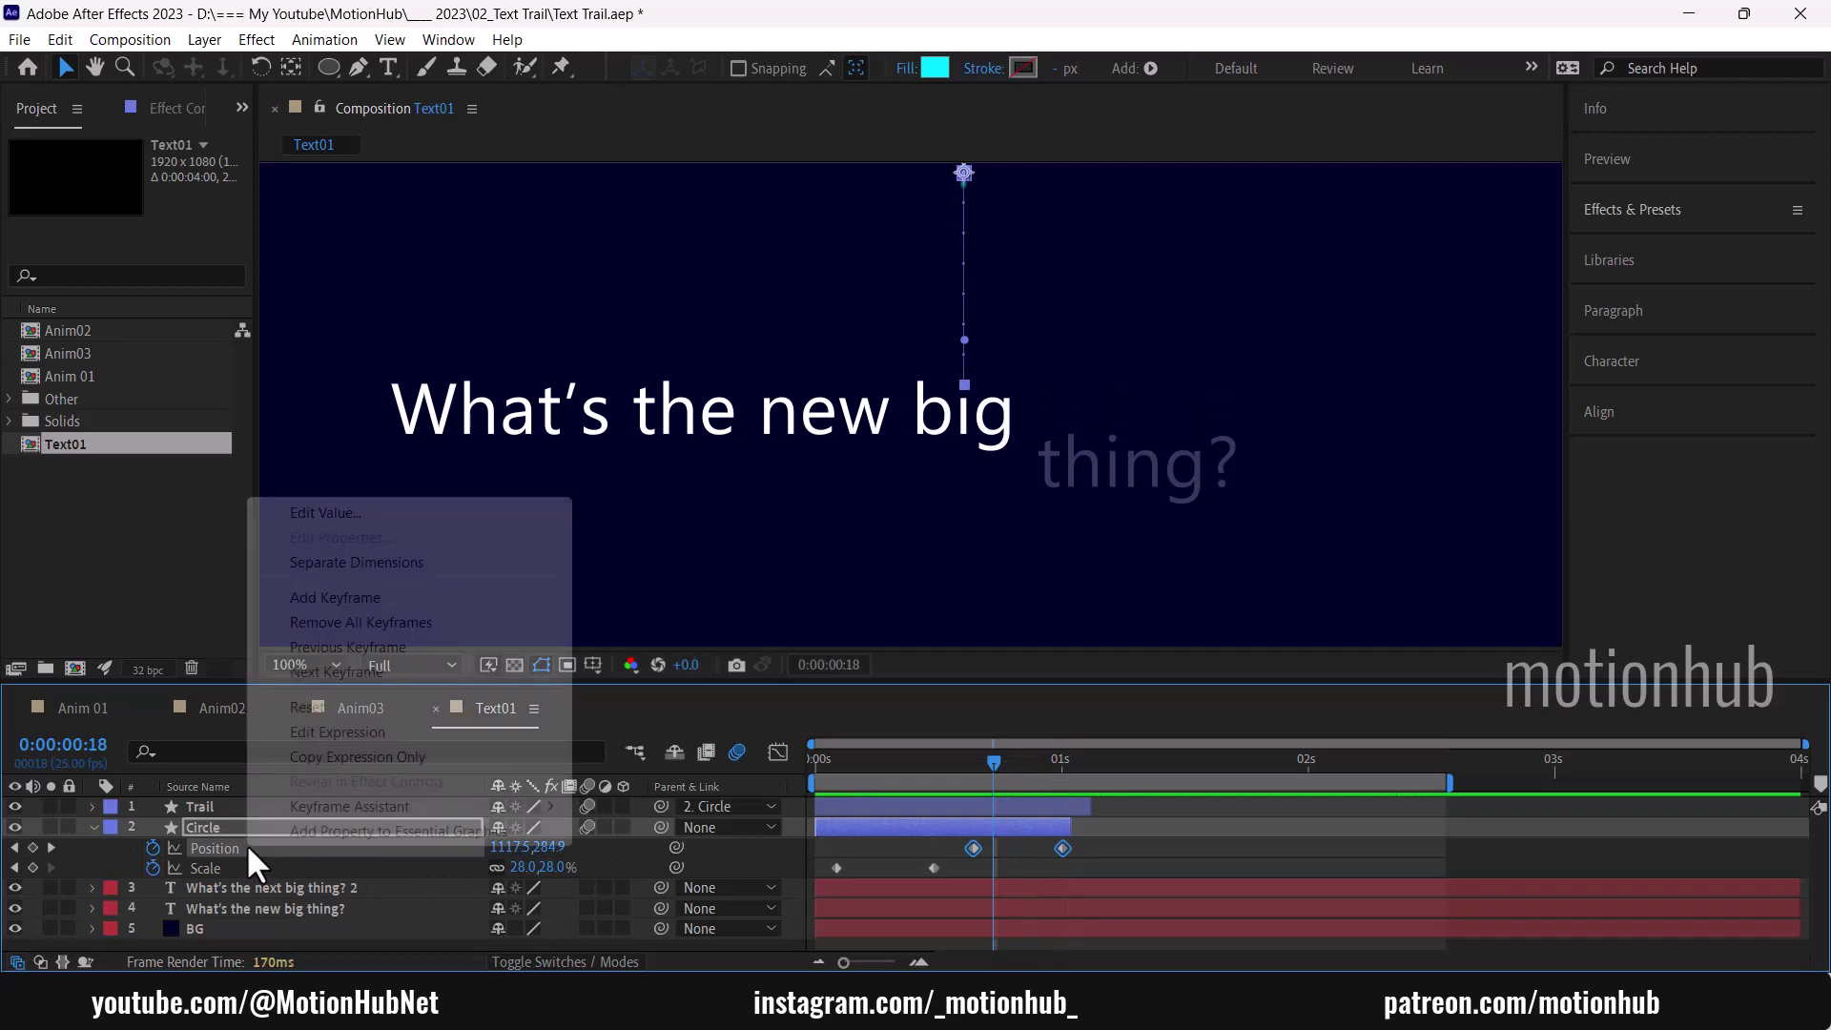
pyautogui.click(426, 560)
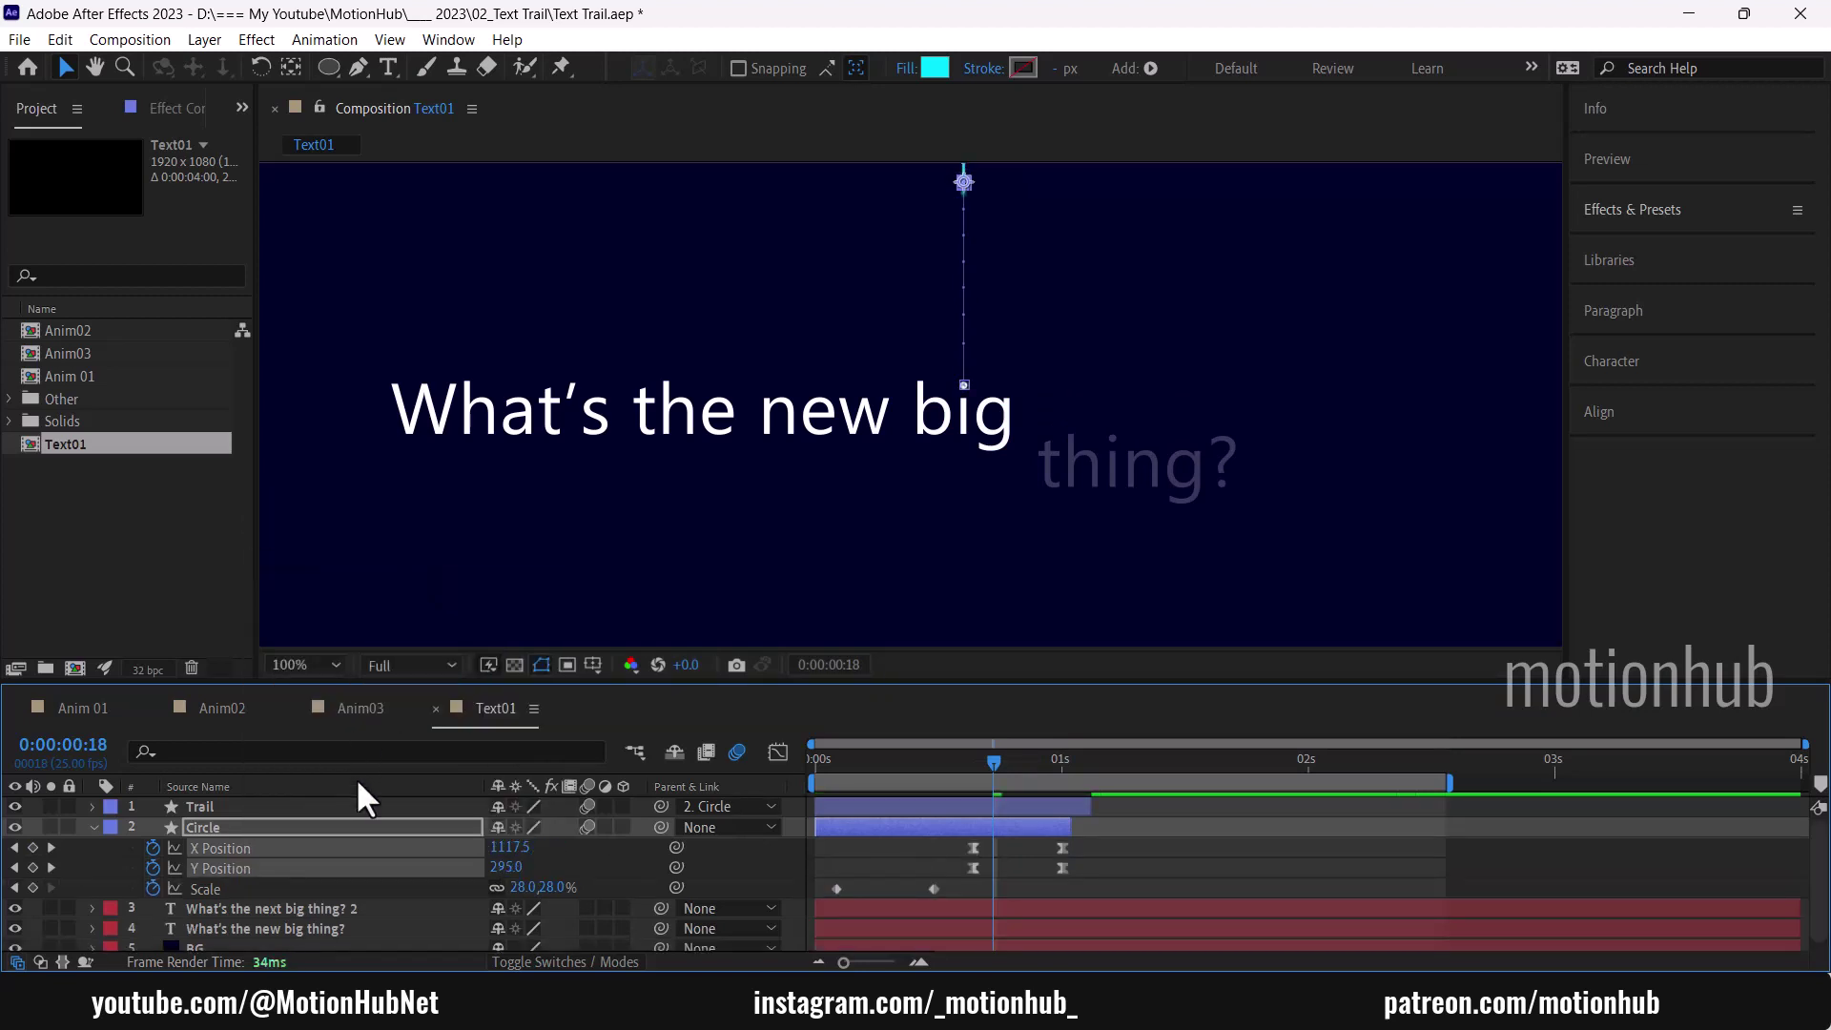
pyautogui.click(1073, 839)
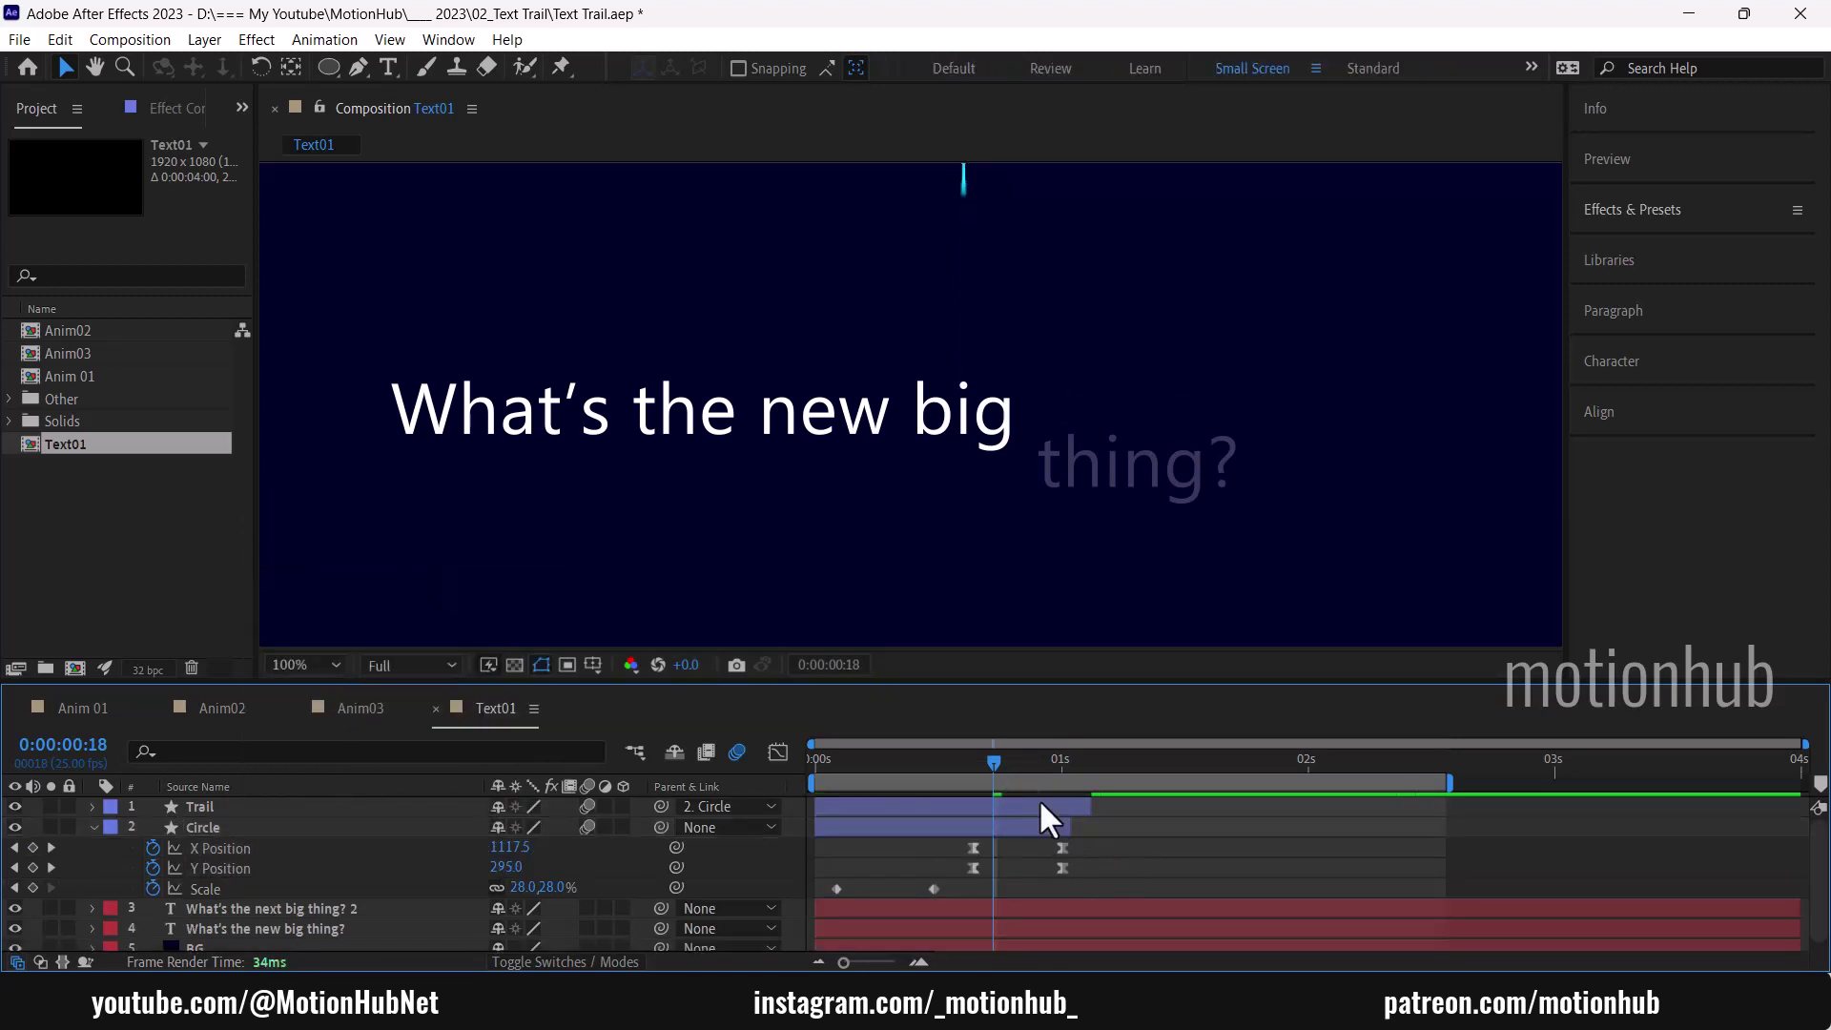
pyautogui.moveTo(1100, 837); pyautogui.dragTo(925, 846)
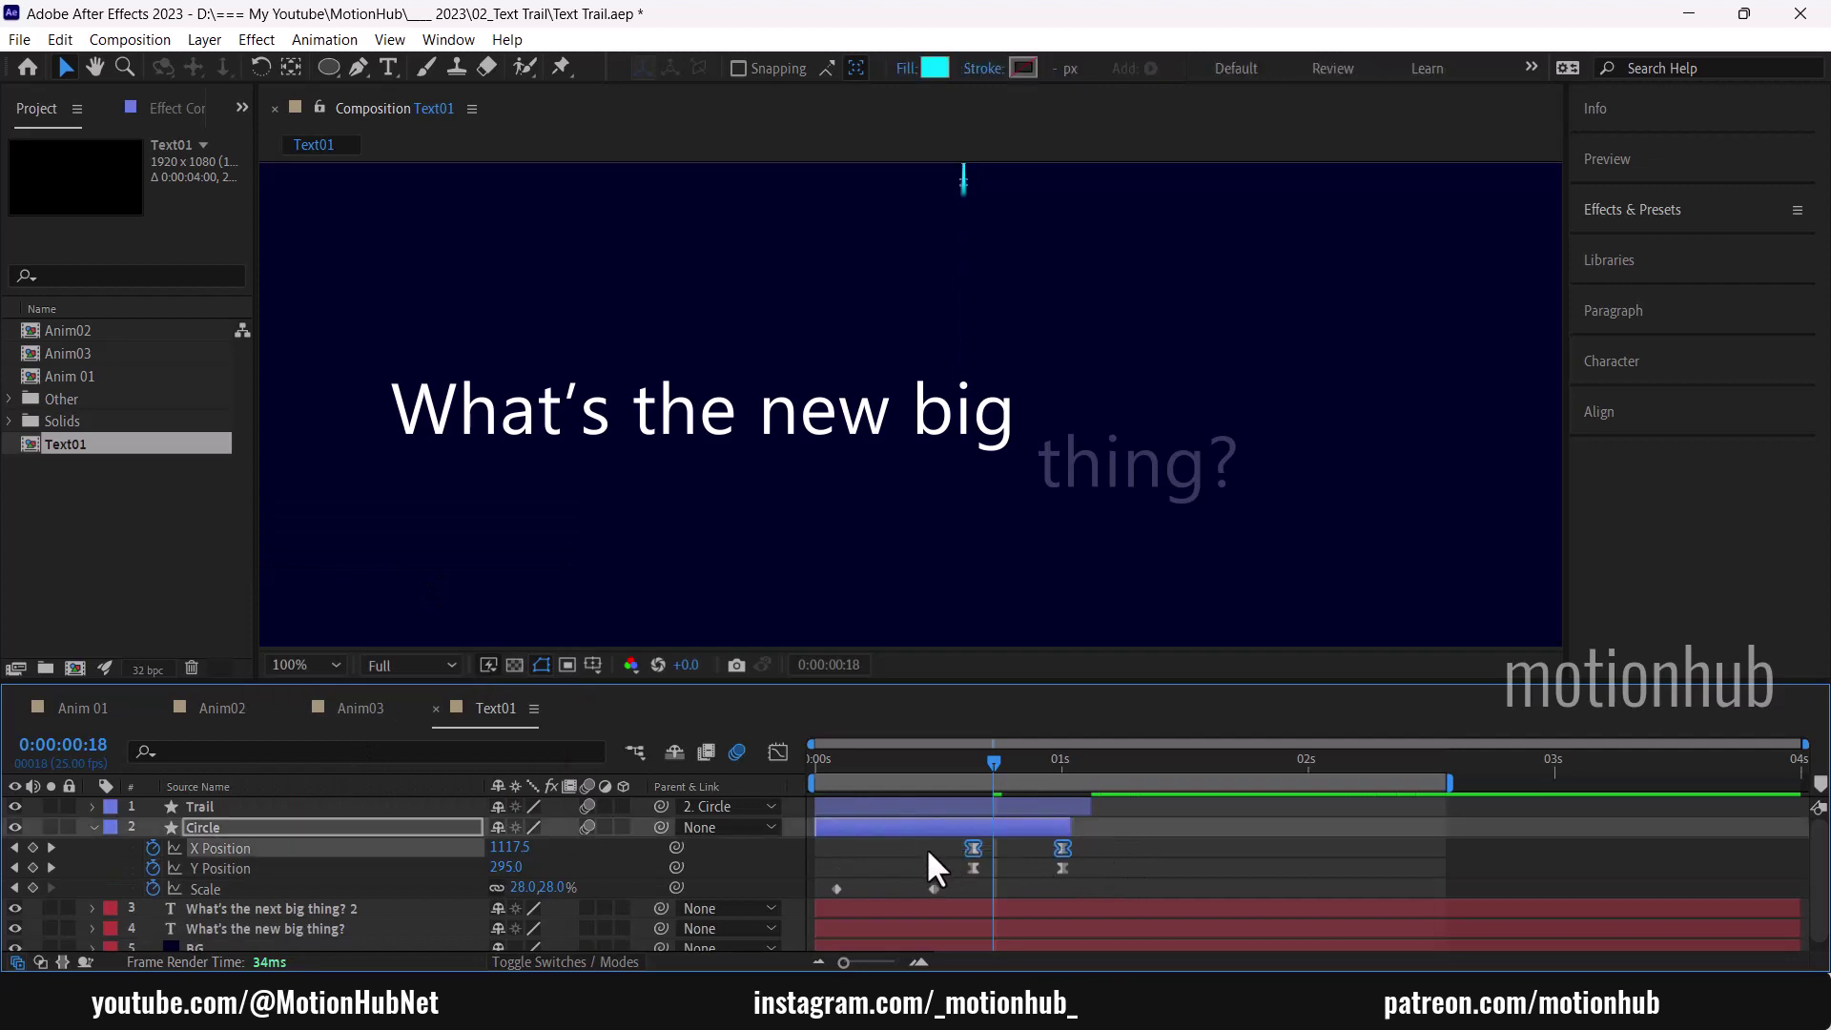
# Step: In an enlarged Graph Editor, lengthen the outgoing handle of the Circle's first Y Position keyframe so the drop accelerates, and preview it
pyautogui.click(778, 753)
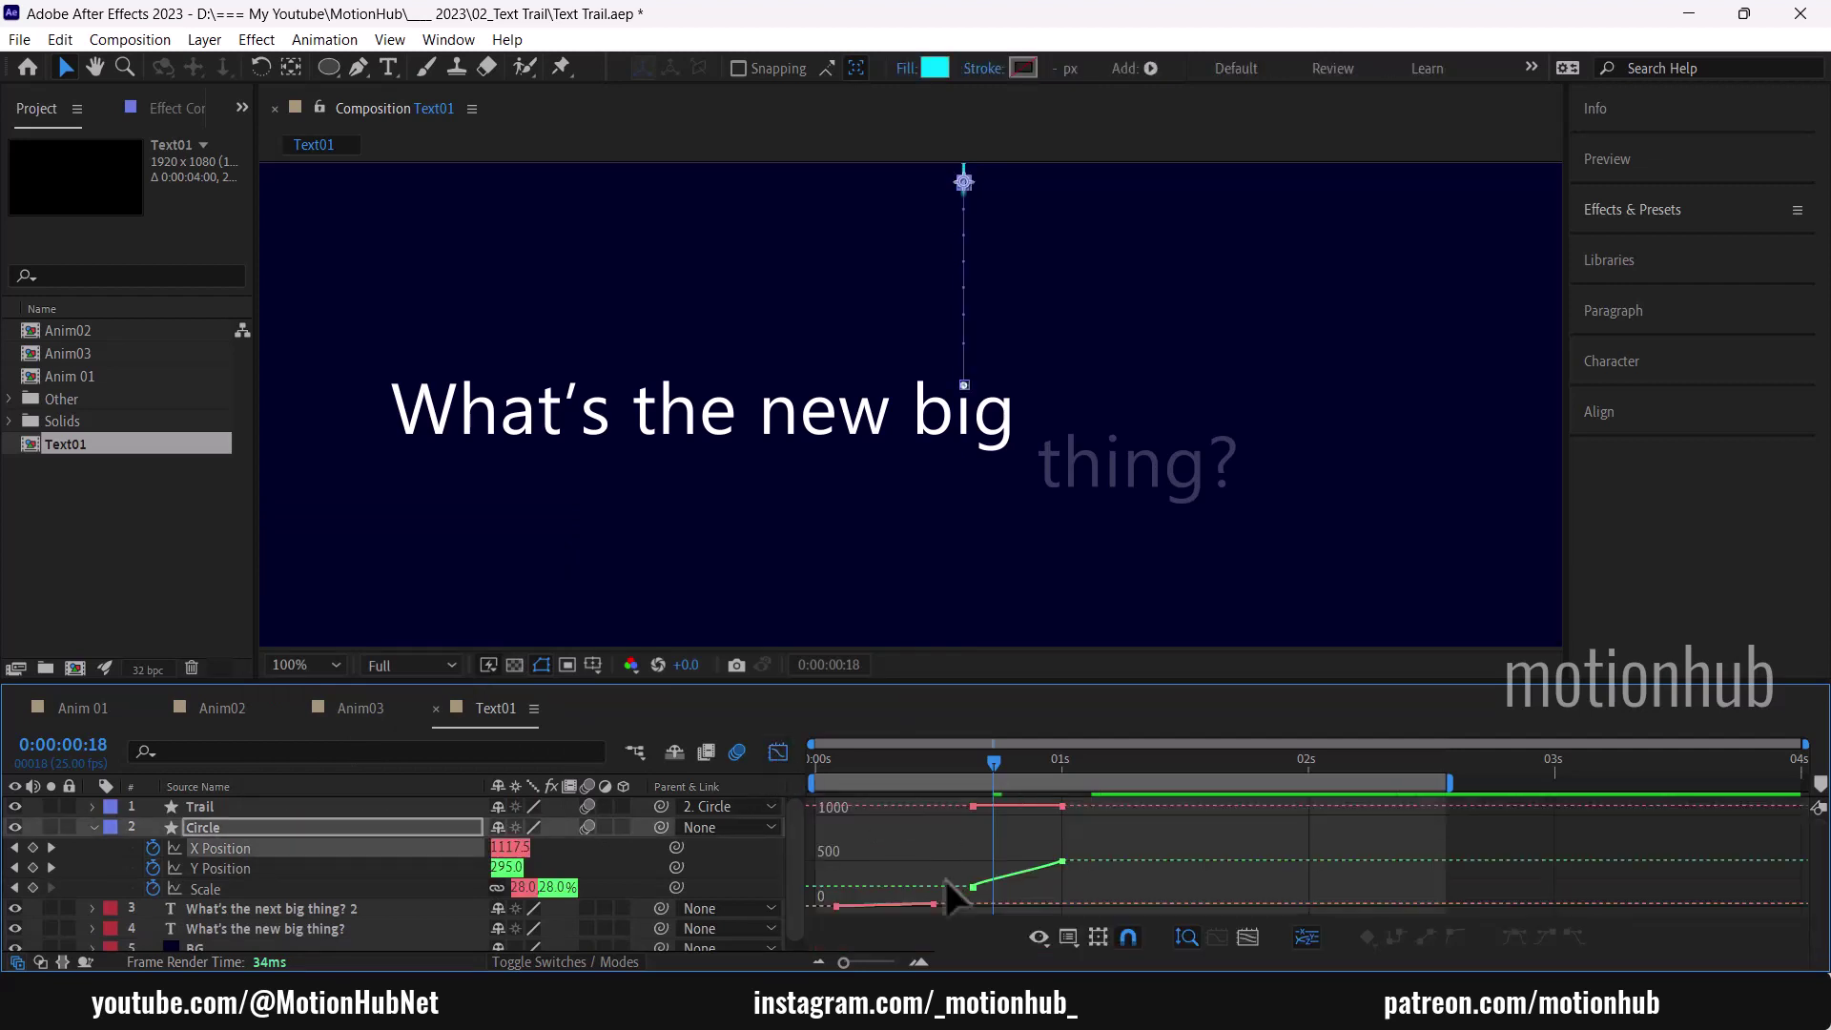
pyautogui.moveTo(1130, 843); pyautogui.dragTo(923, 893)
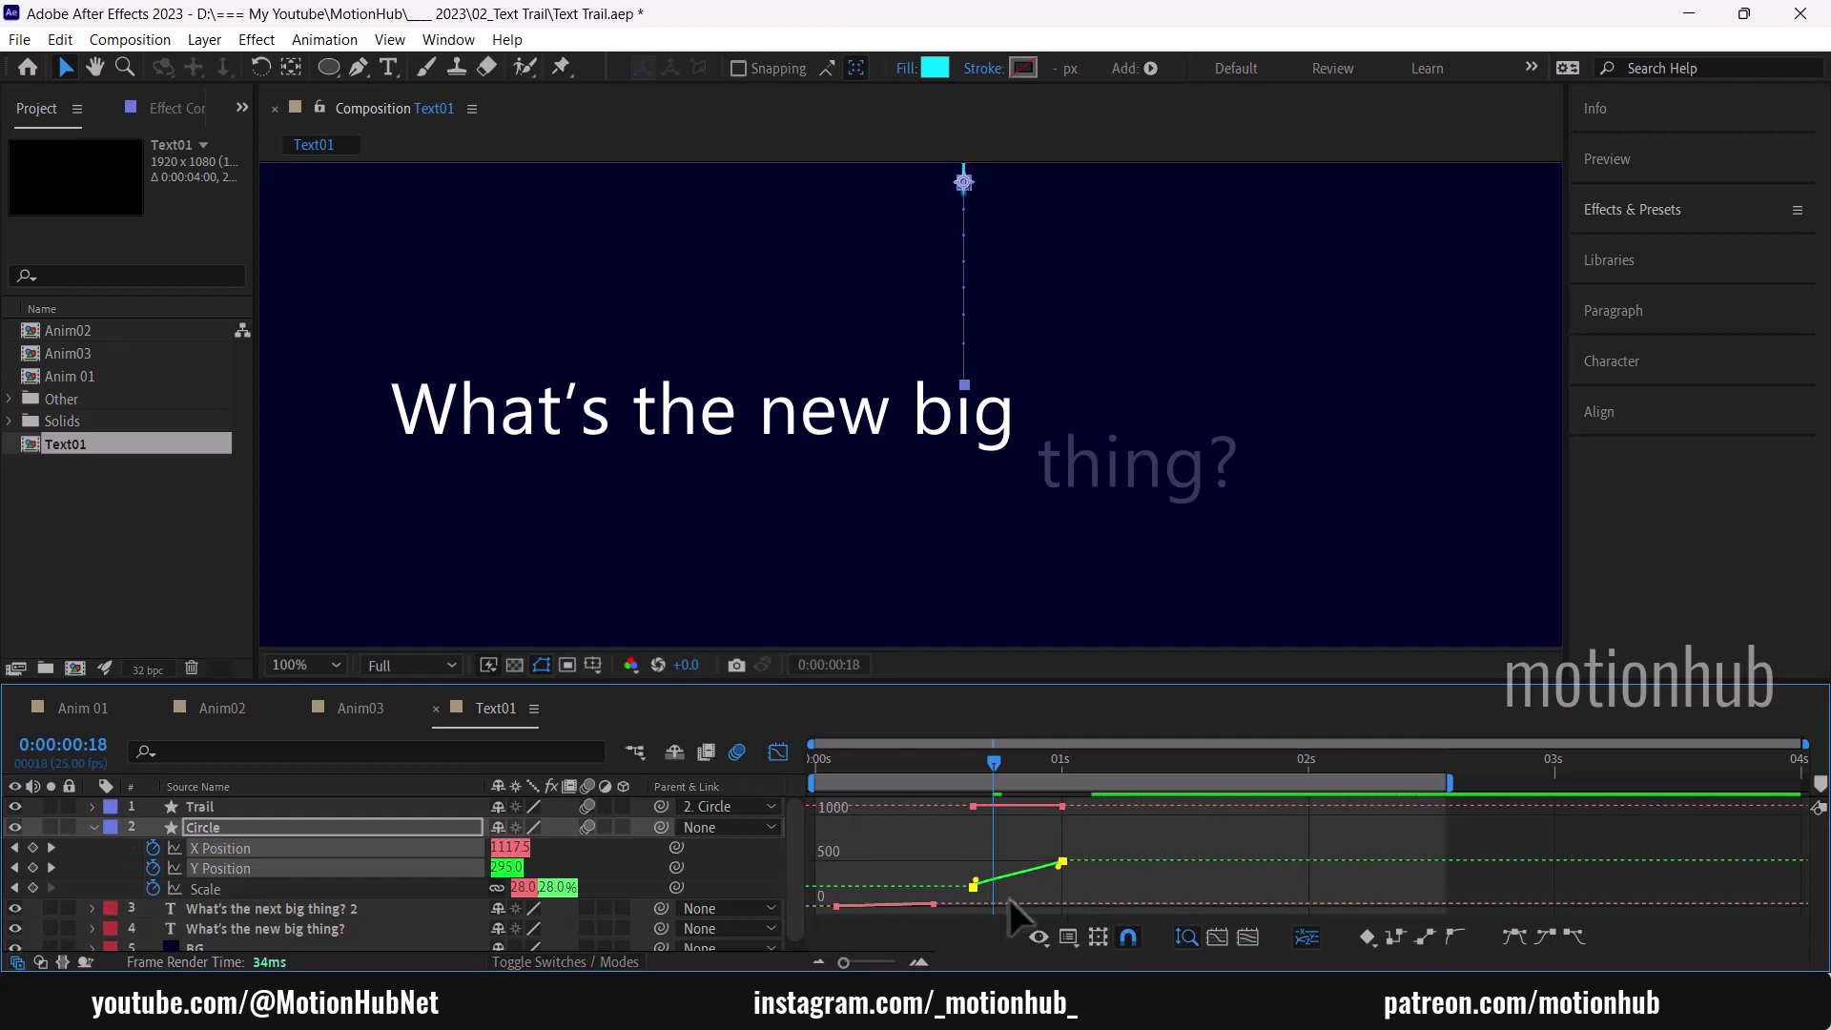
pyautogui.moveTo(1054, 682); pyautogui.dragTo(1180, 524)
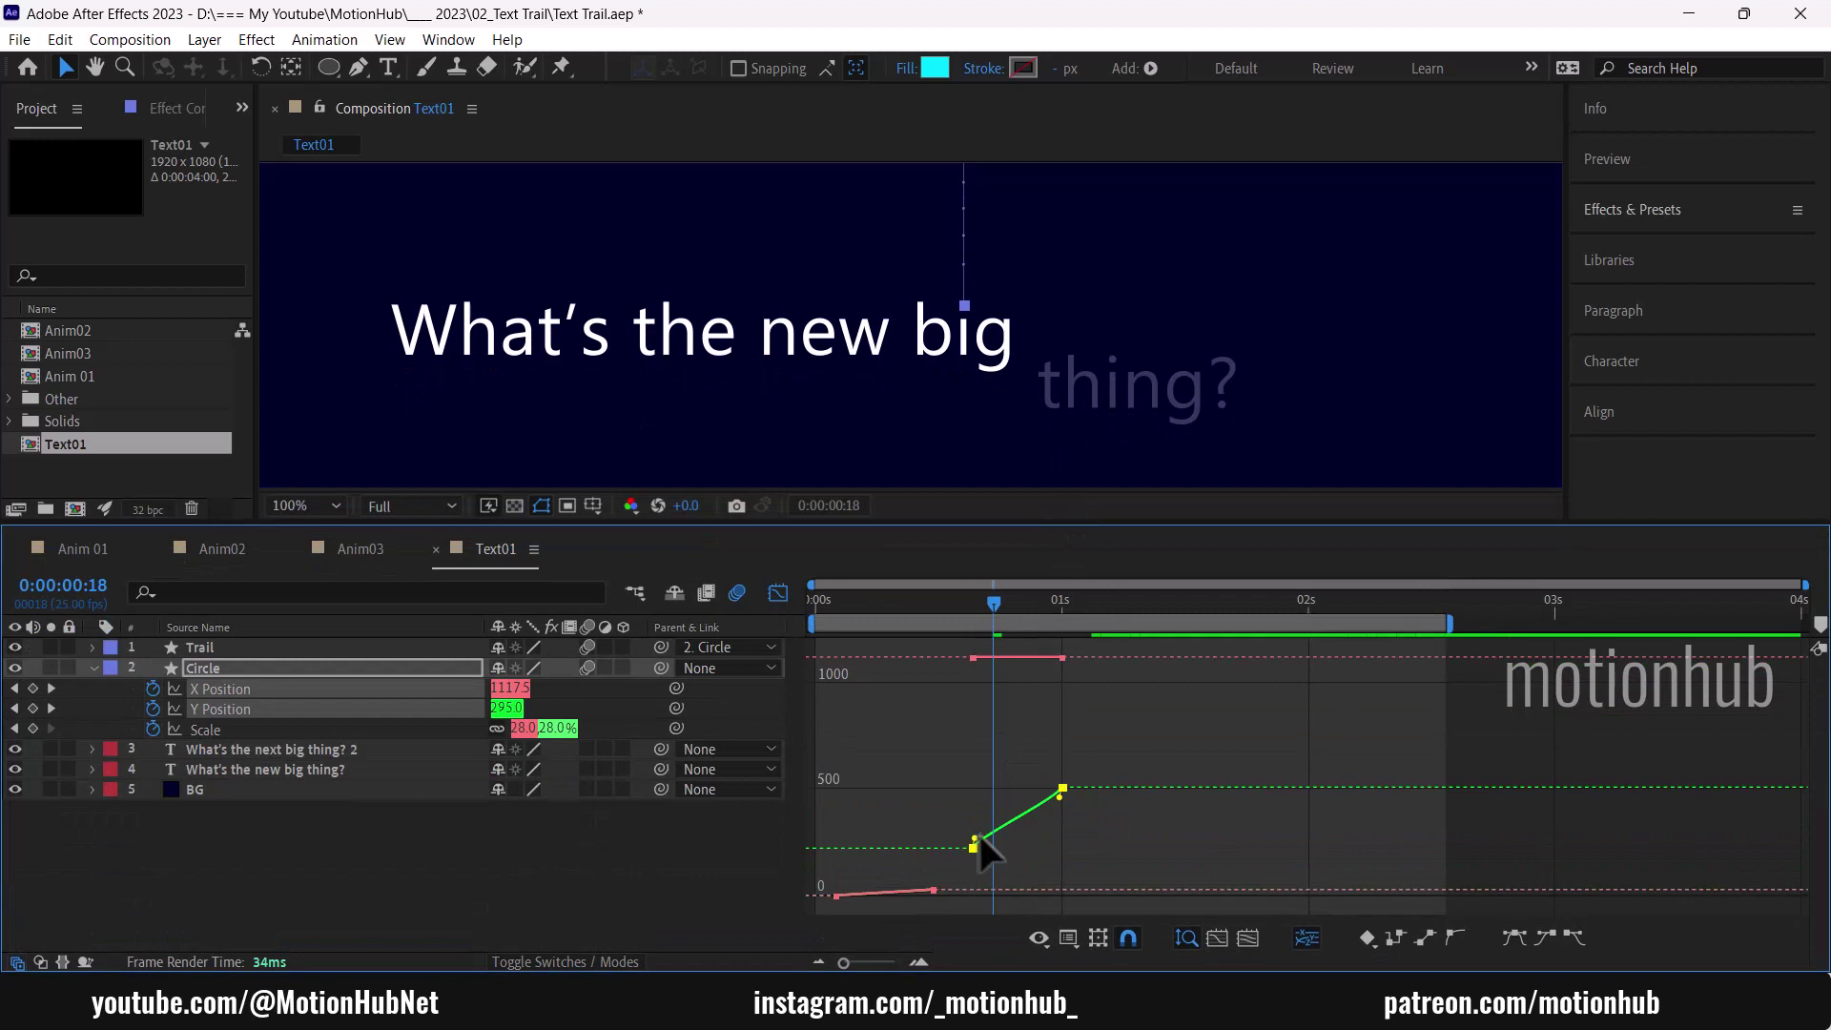
pyautogui.moveTo(977, 839); pyautogui.dragTo(1008, 846)
pyautogui.moveTo(996, 601); pyautogui.dragTo(968, 596)
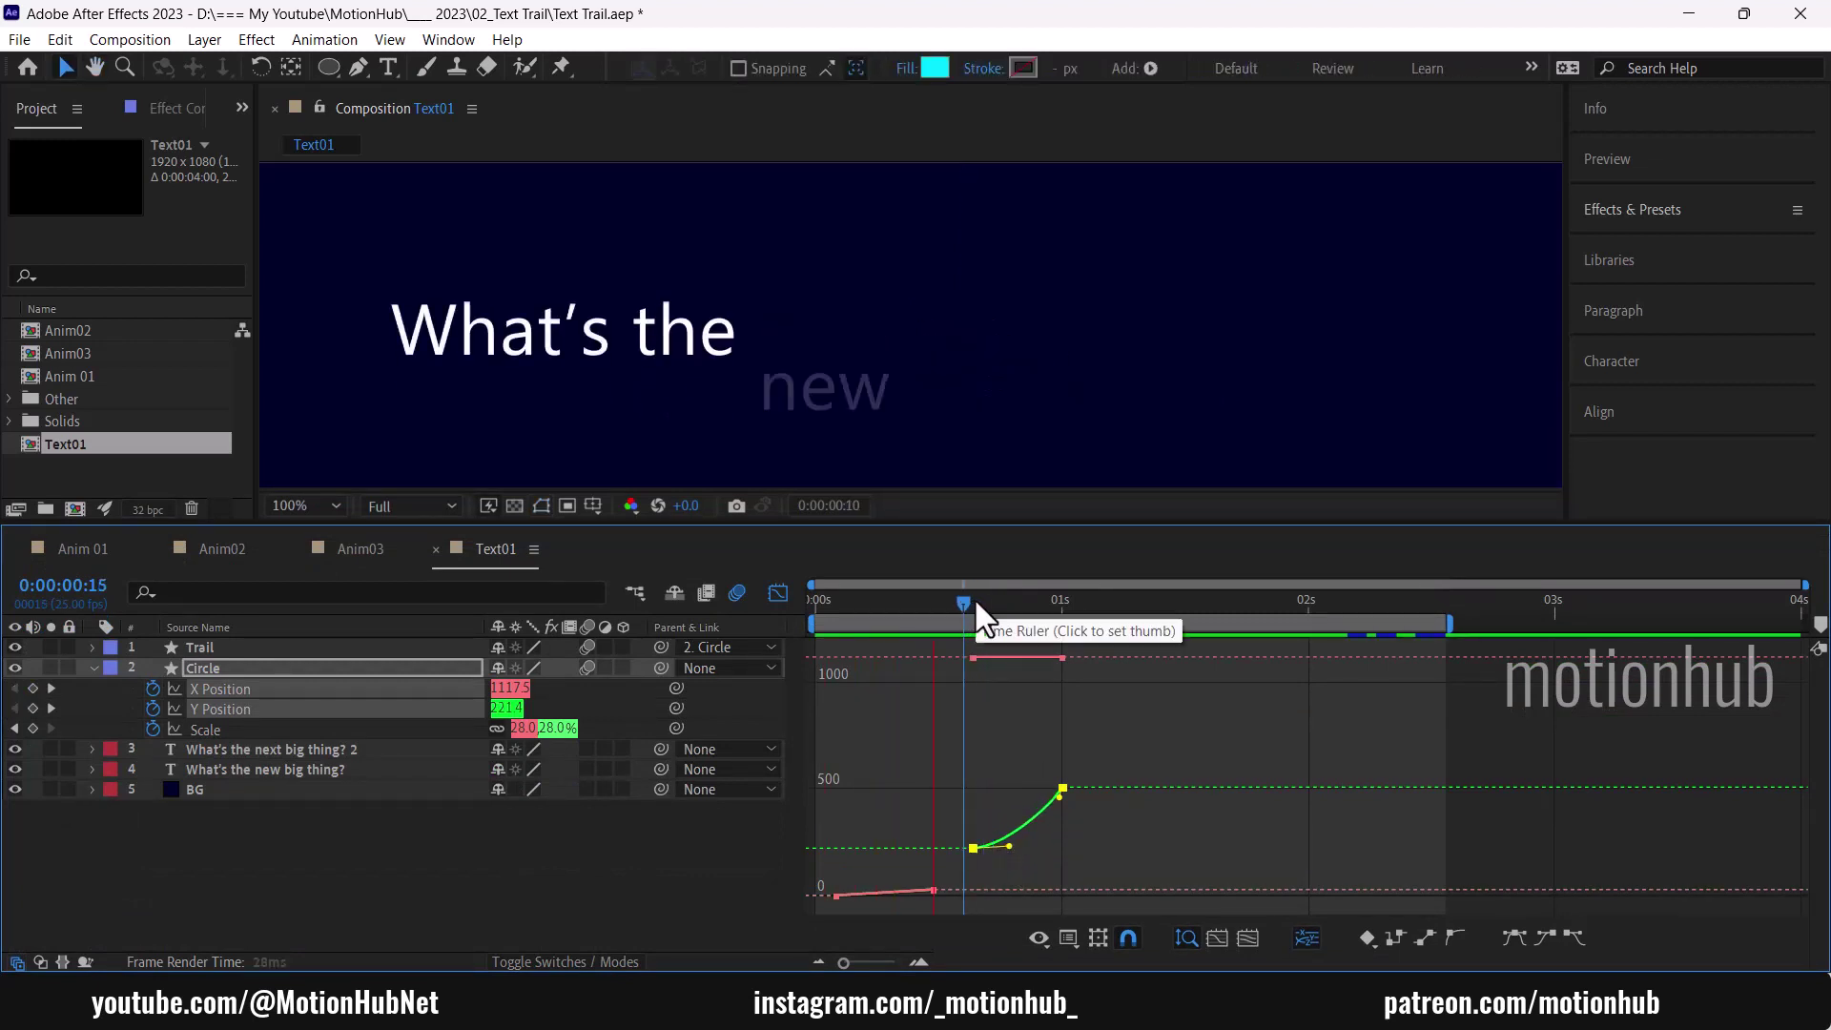
pyautogui.press('space')
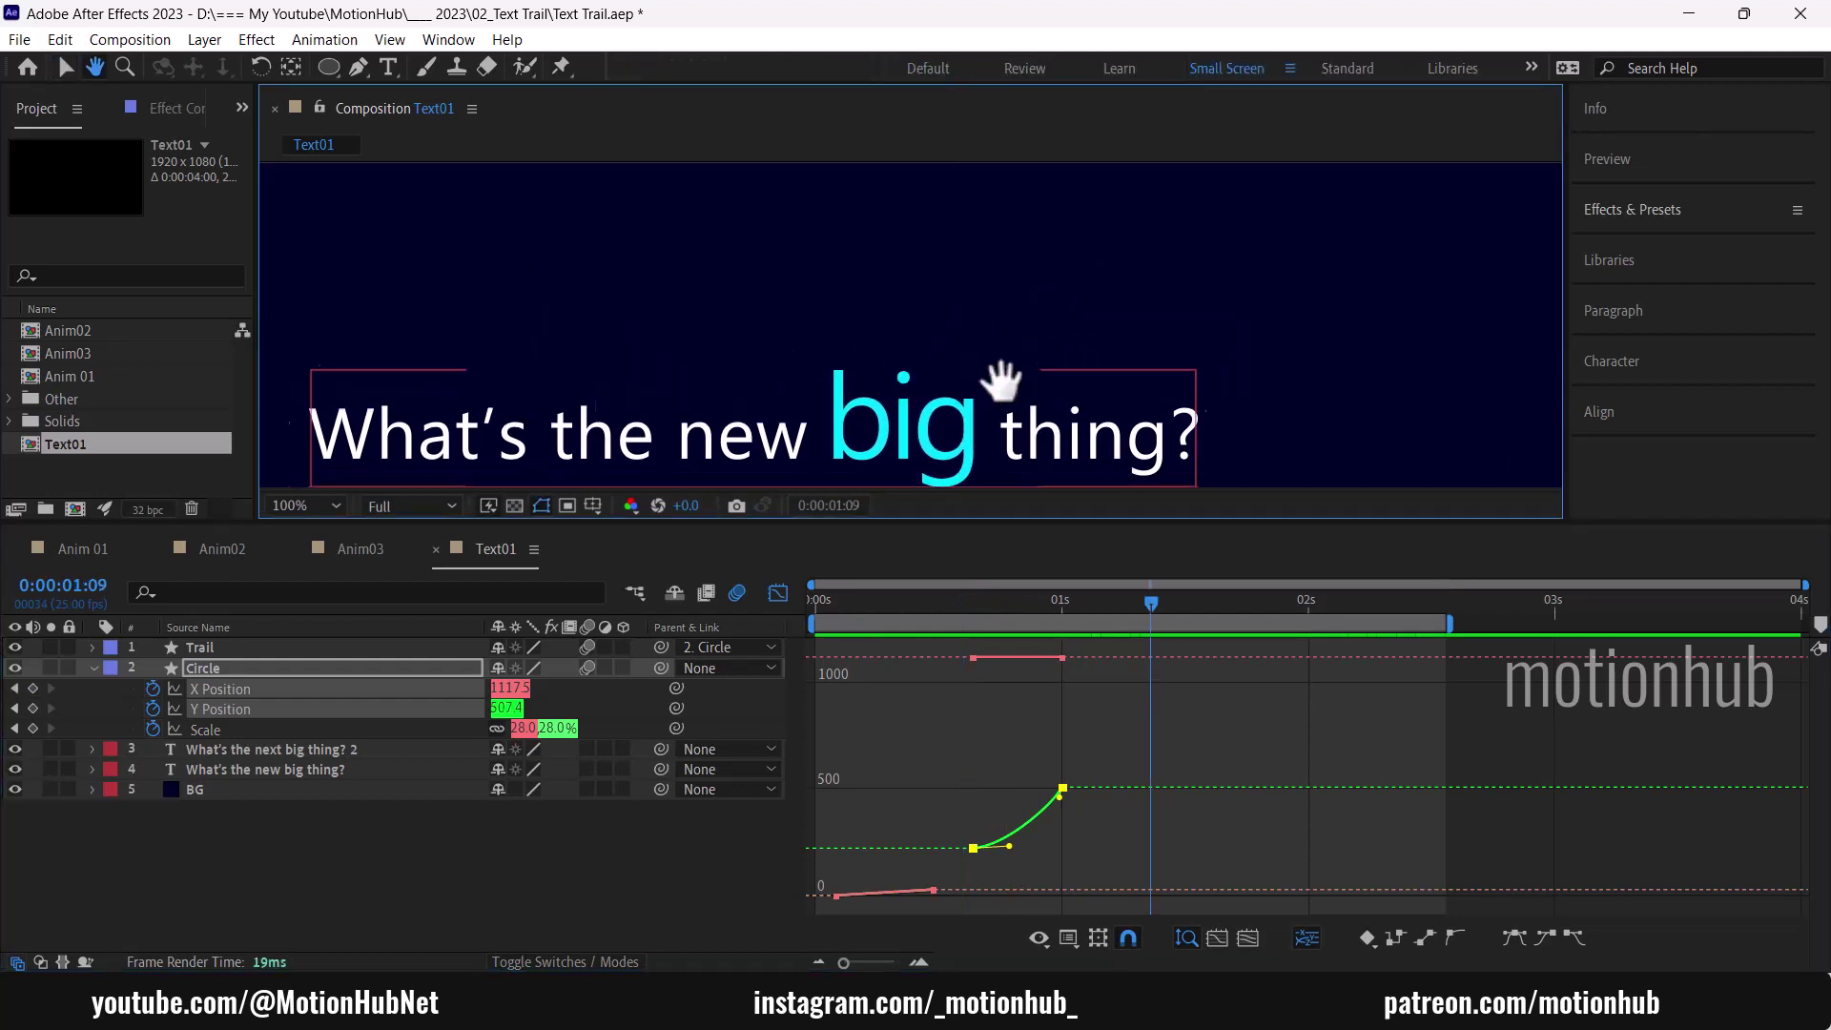
# Step: Stretch the outgoing handle of the first Y Position keyframe further for a steeper finish, and fit the selected curve to view
pyautogui.moveTo(991, 380); pyautogui.dragTo(999, 380)
pyautogui.scroll(-1, 999, 379)
pyautogui.scroll(-1, 1016, 351)
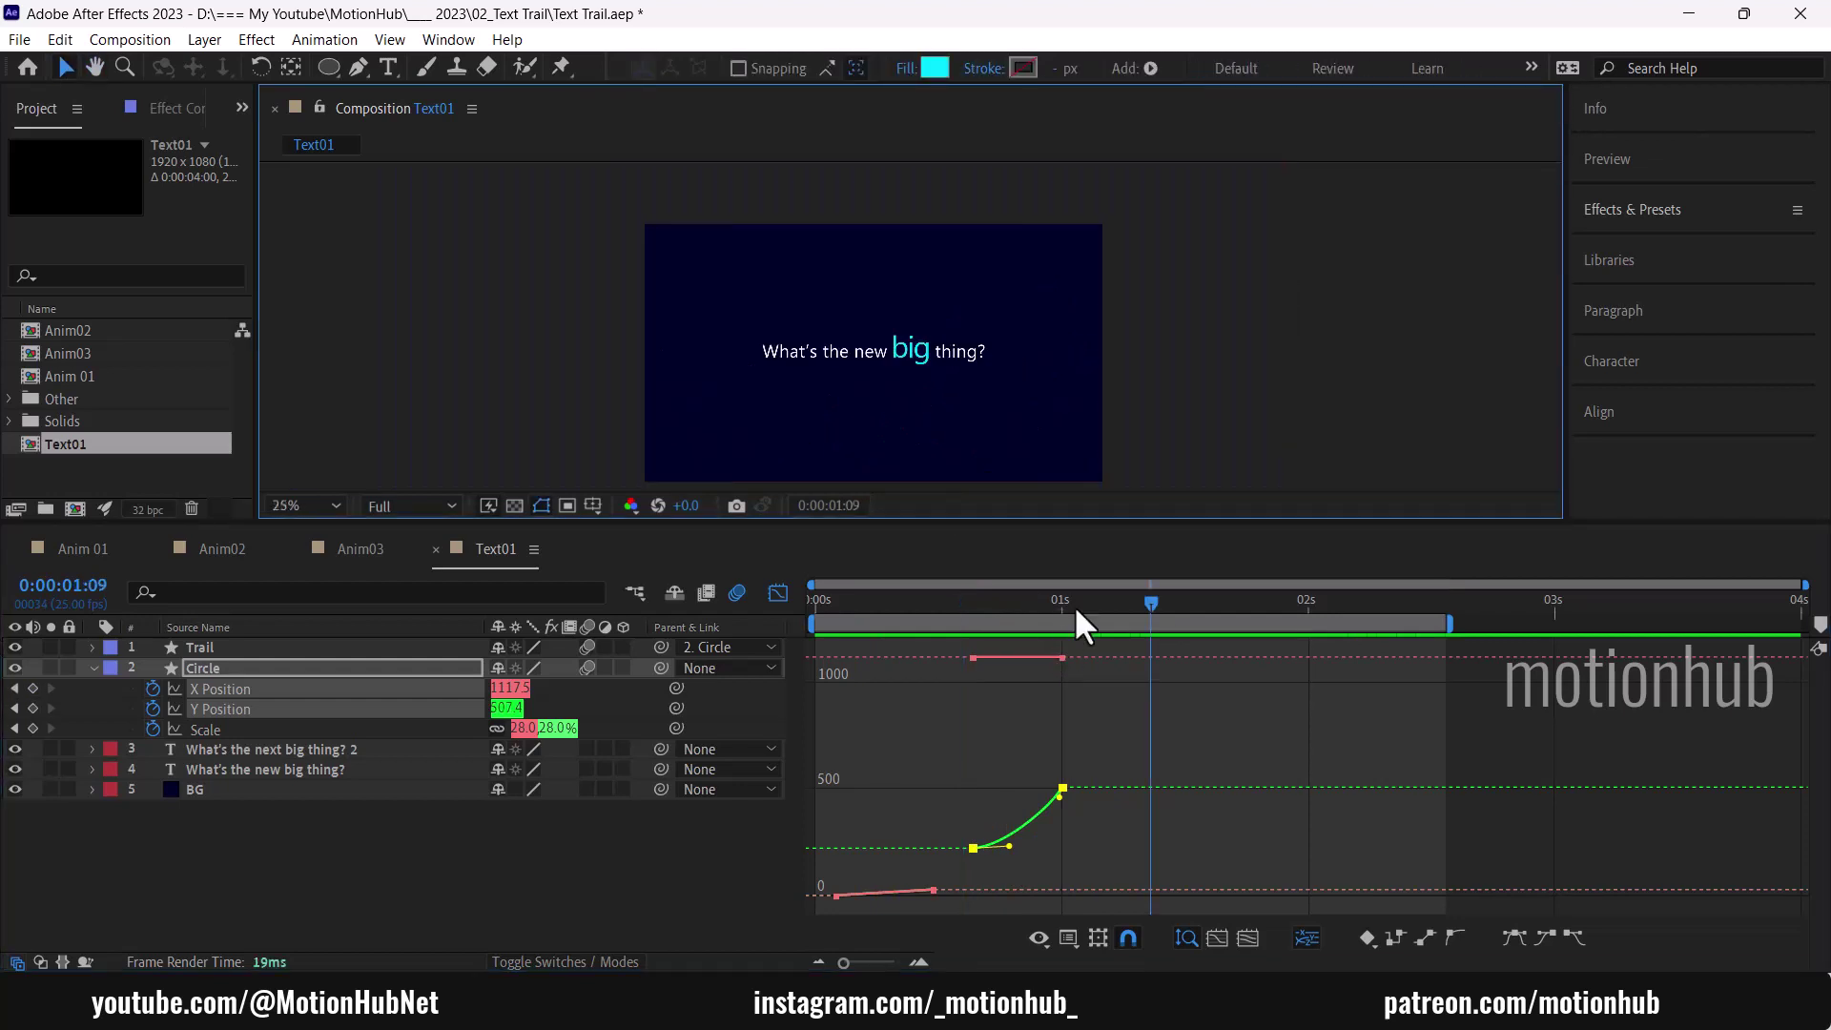
pyautogui.moveTo(1074, 605); pyautogui.dragTo(947, 609)
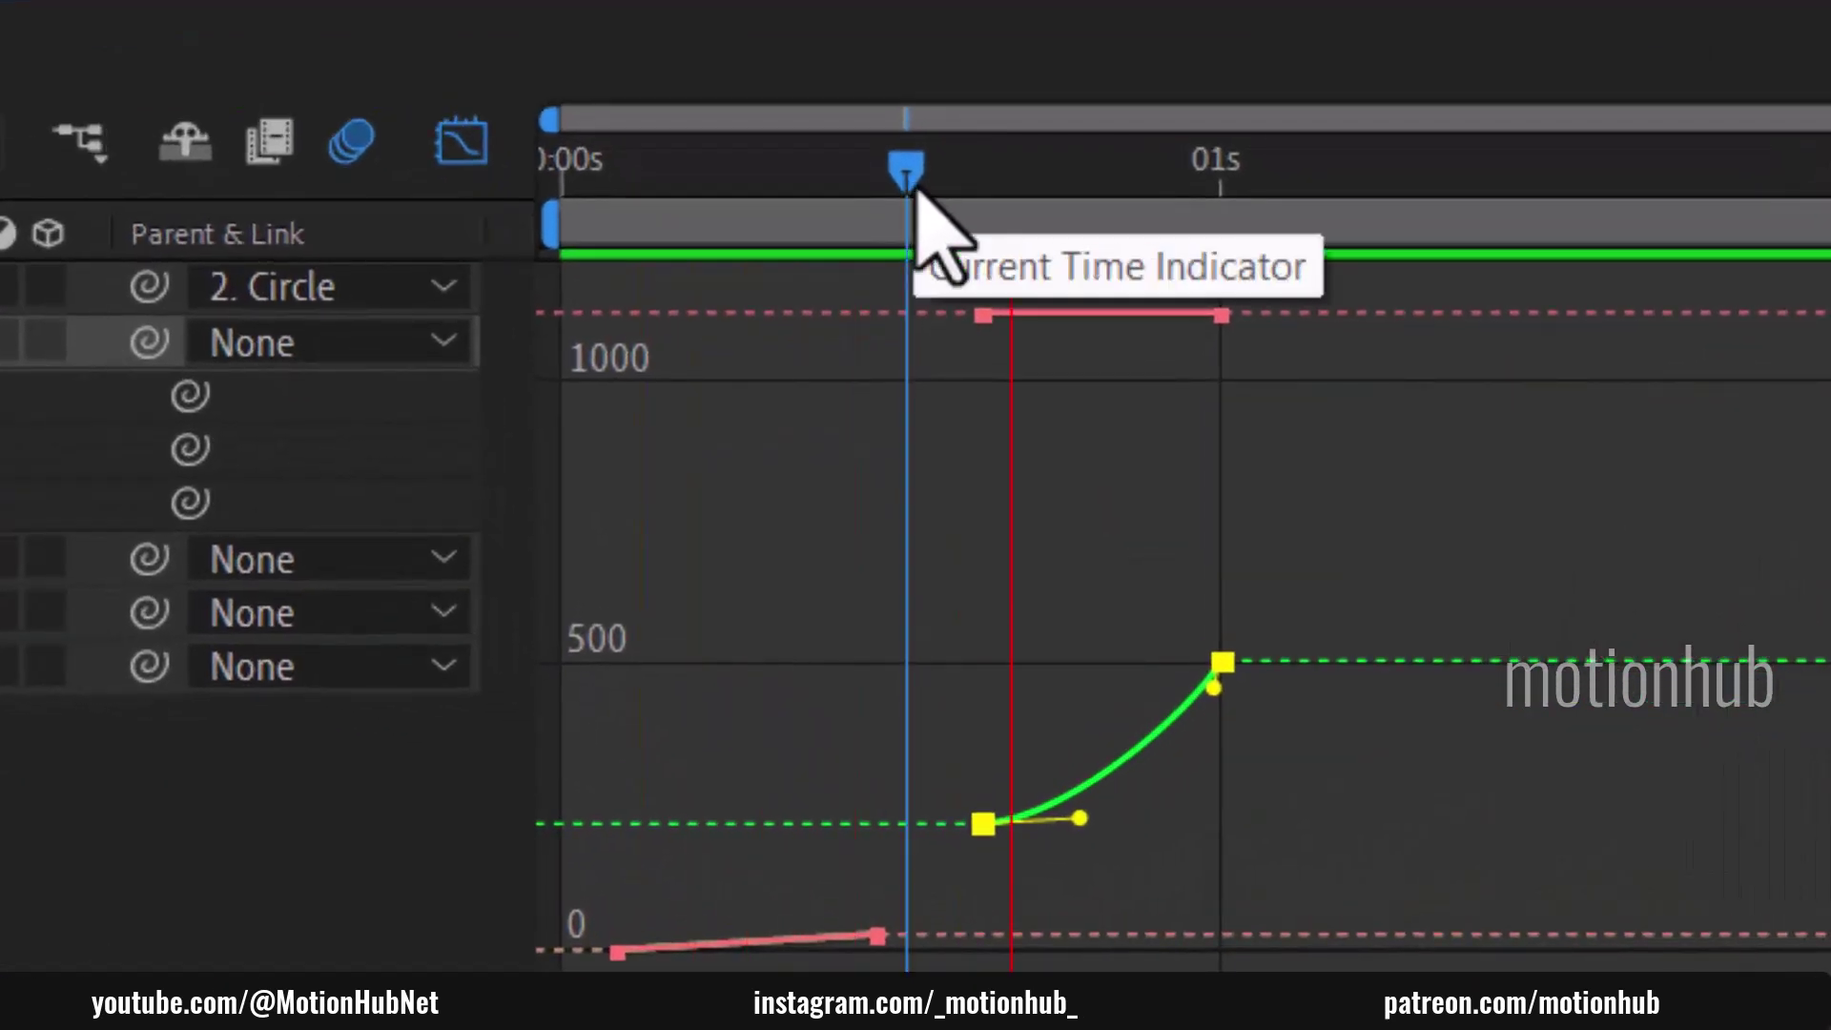
pyautogui.press('space')
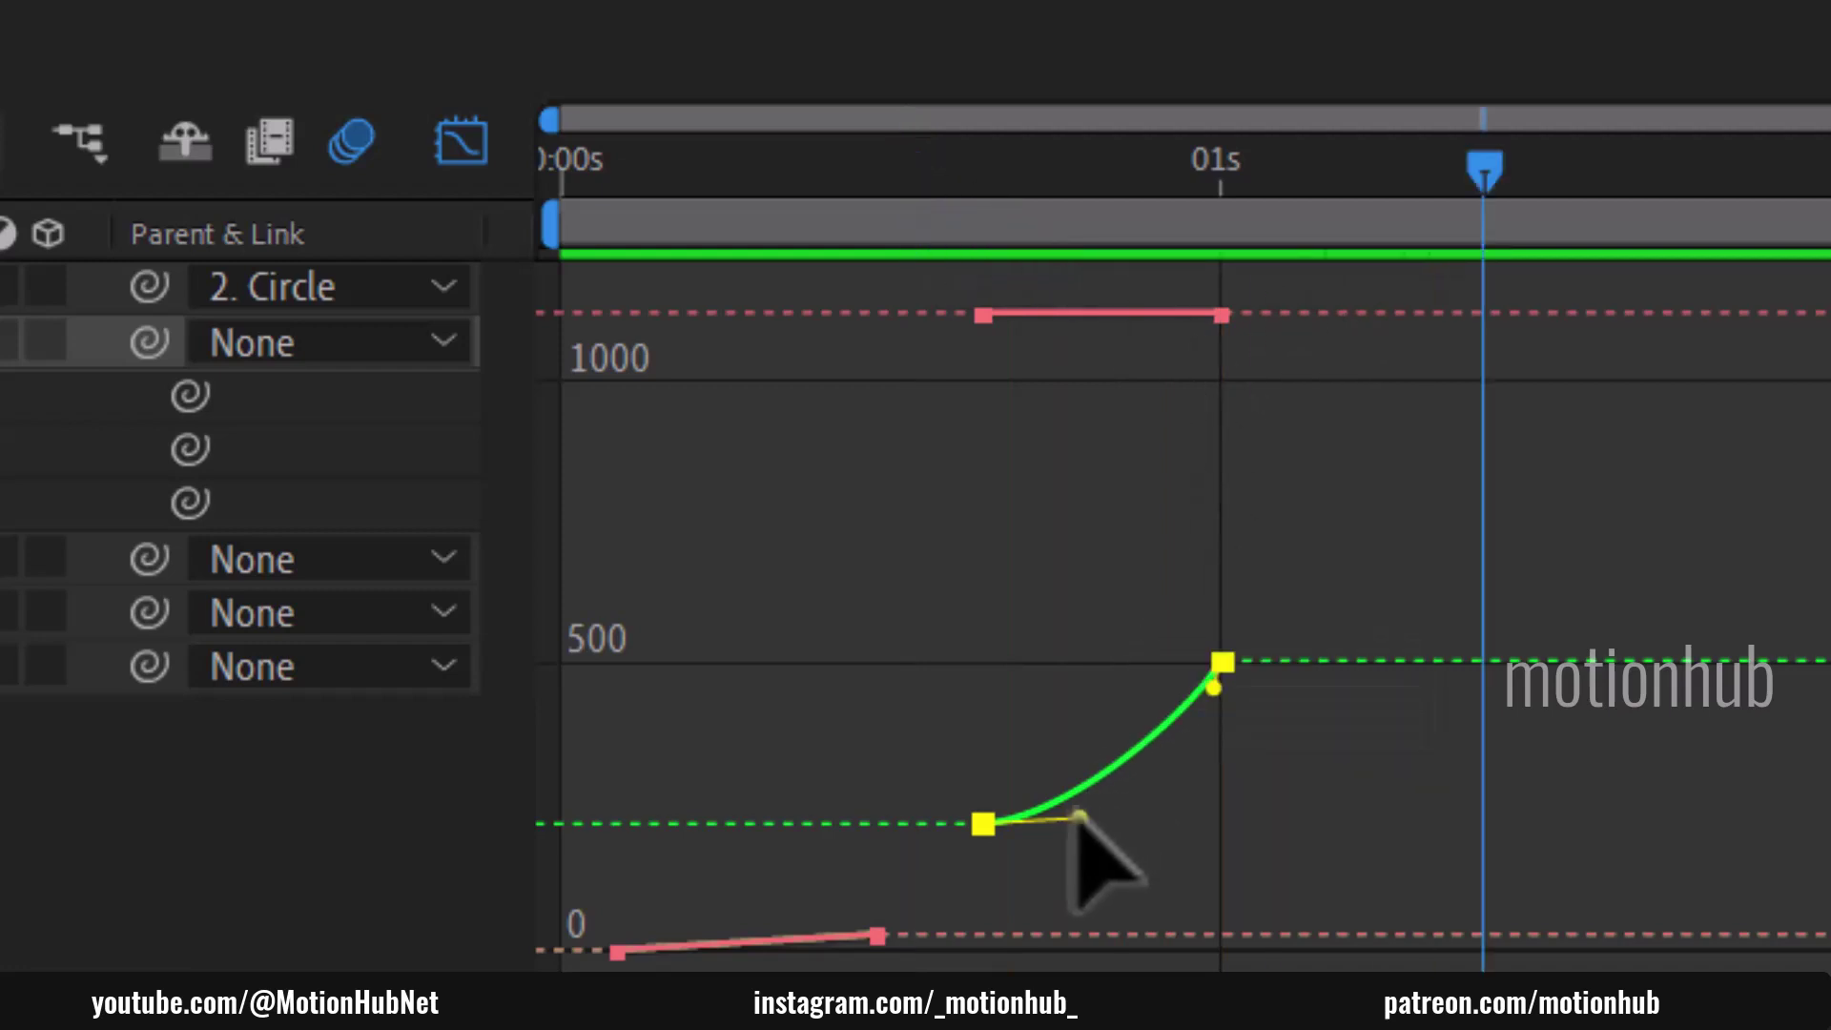
pyautogui.moveTo(1075, 818); pyautogui.dragTo(1144, 819)
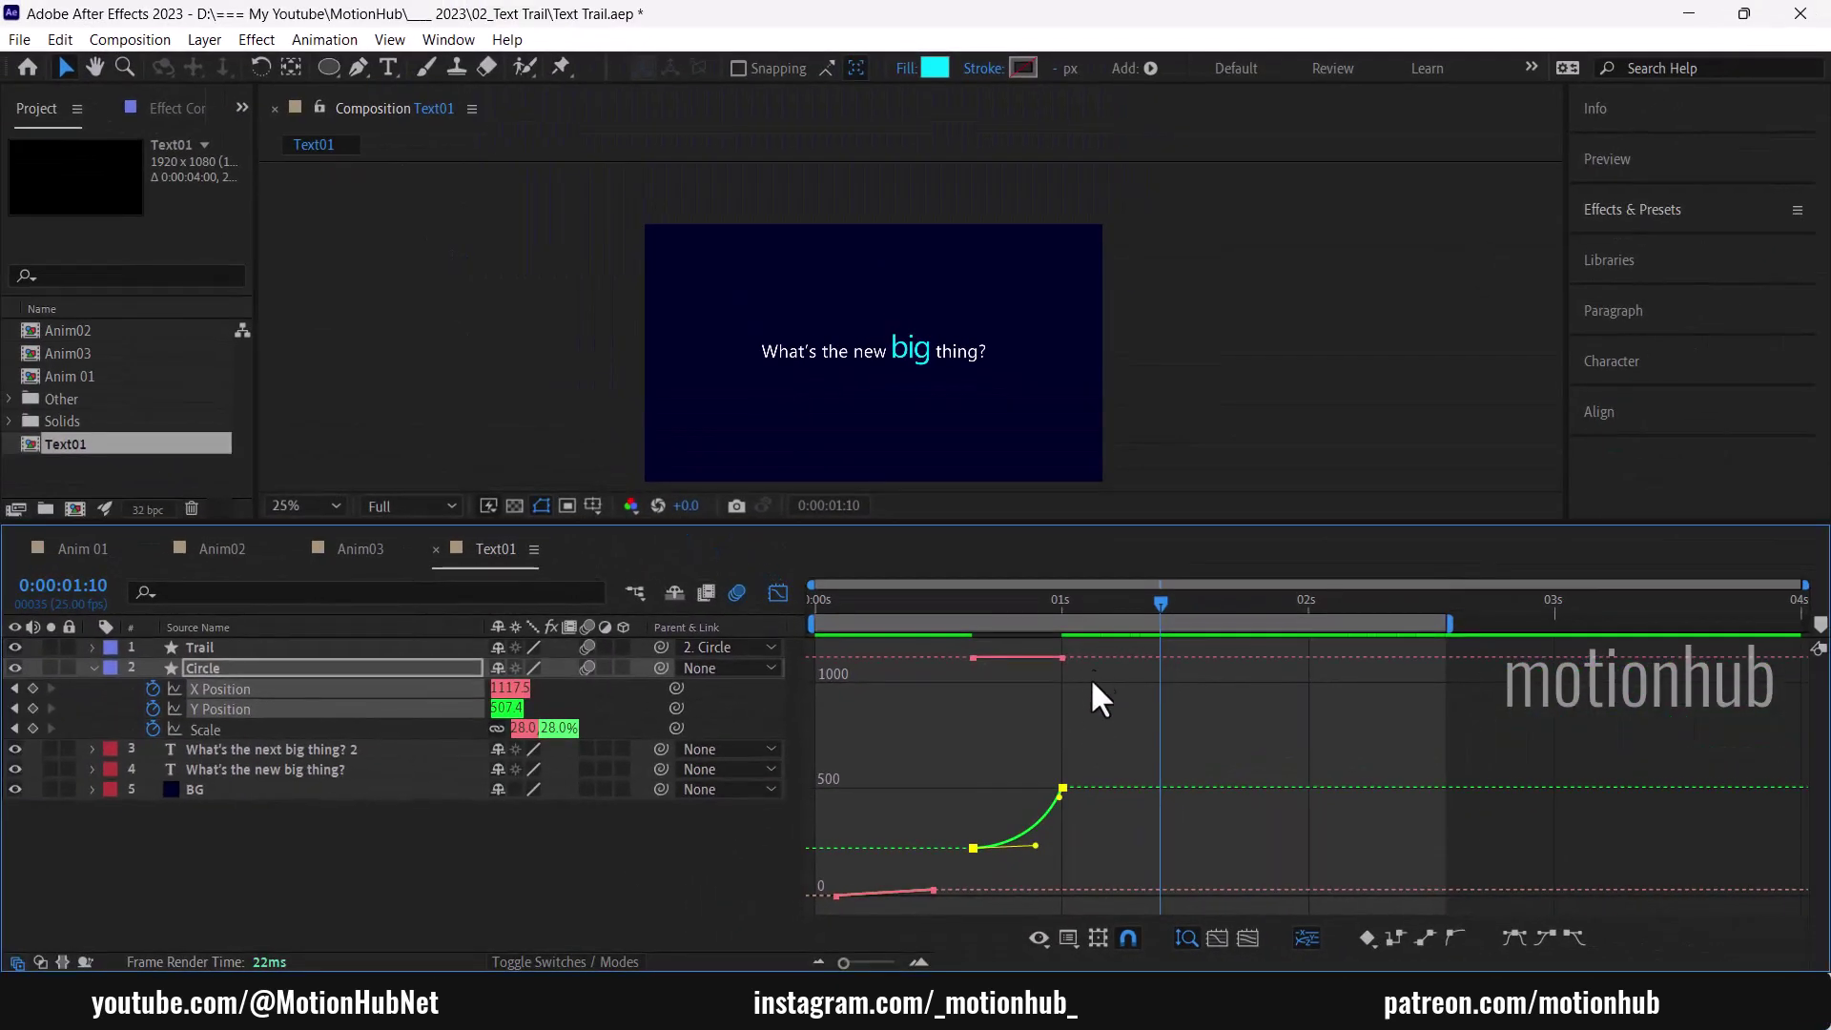
pyautogui.click(1186, 937)
pyautogui.click(1215, 938)
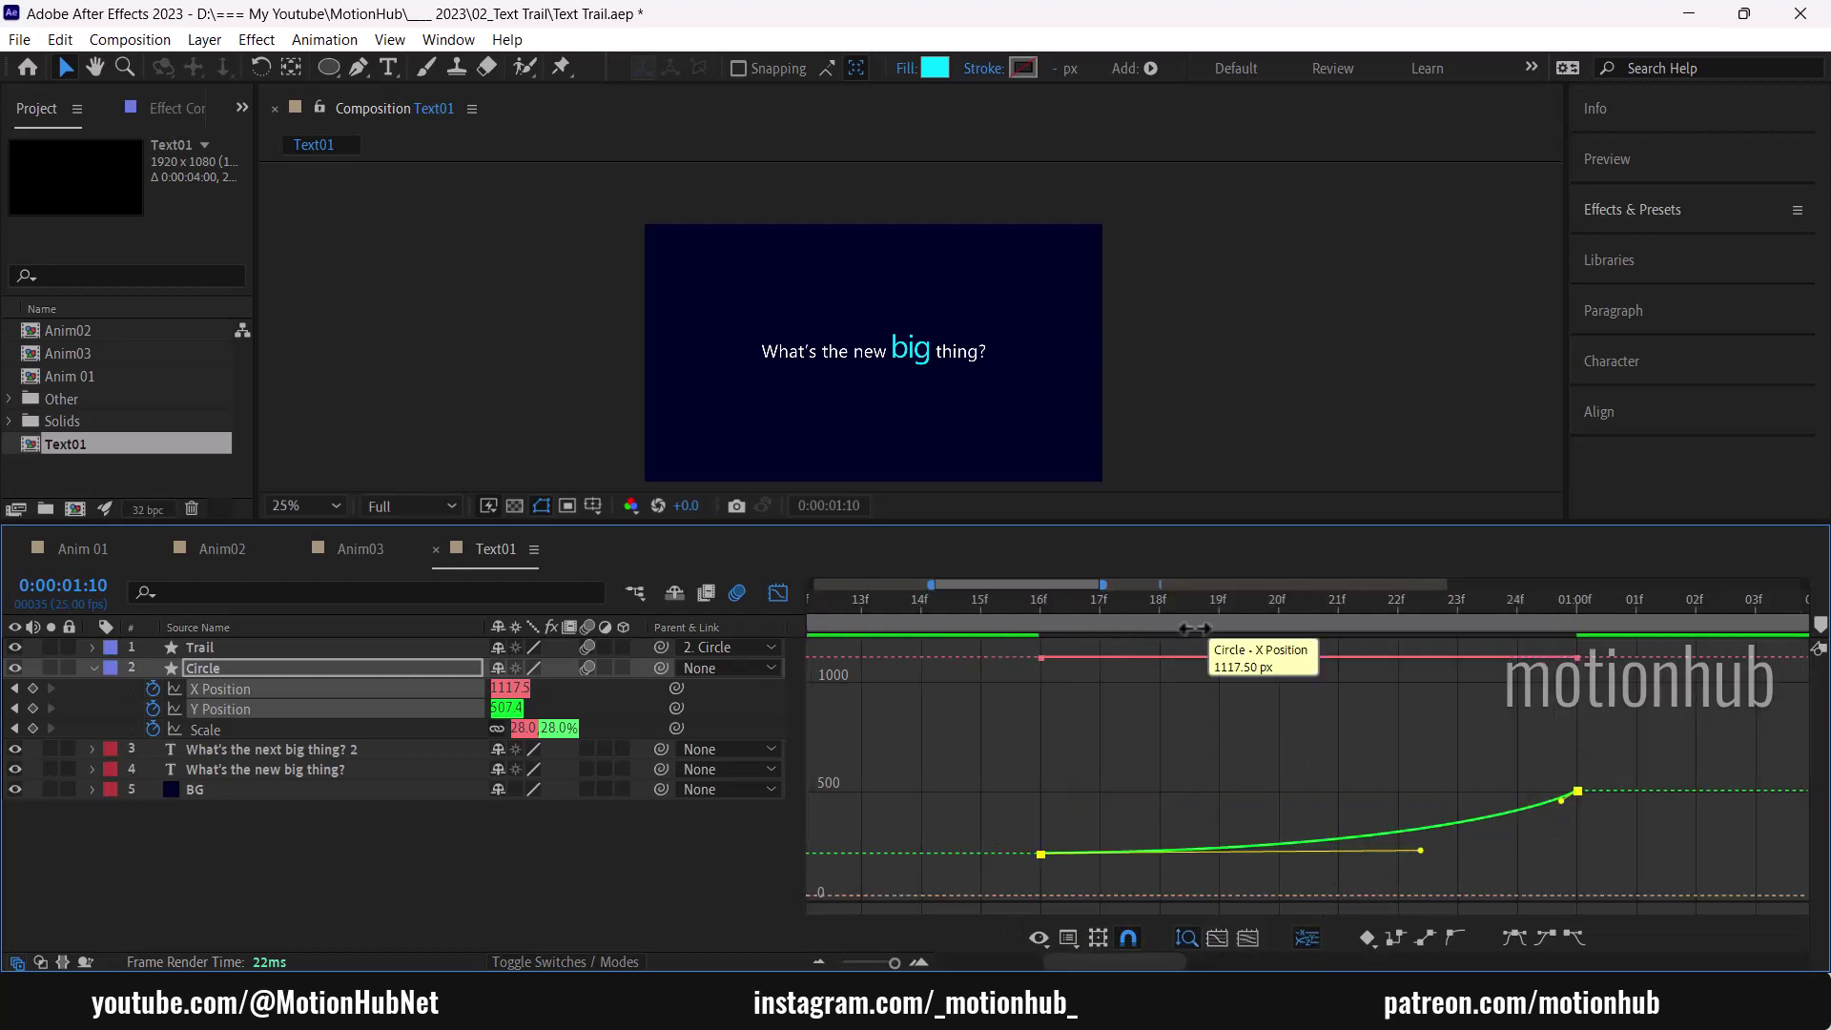
# Step: Preview the Circle's eased drop from 0:00:00:16 and return from the Graph Editor to the layer bars
pyautogui.click(1338, 602)
pyautogui.moveTo(1246, 604); pyautogui.dragTo(1037, 605)
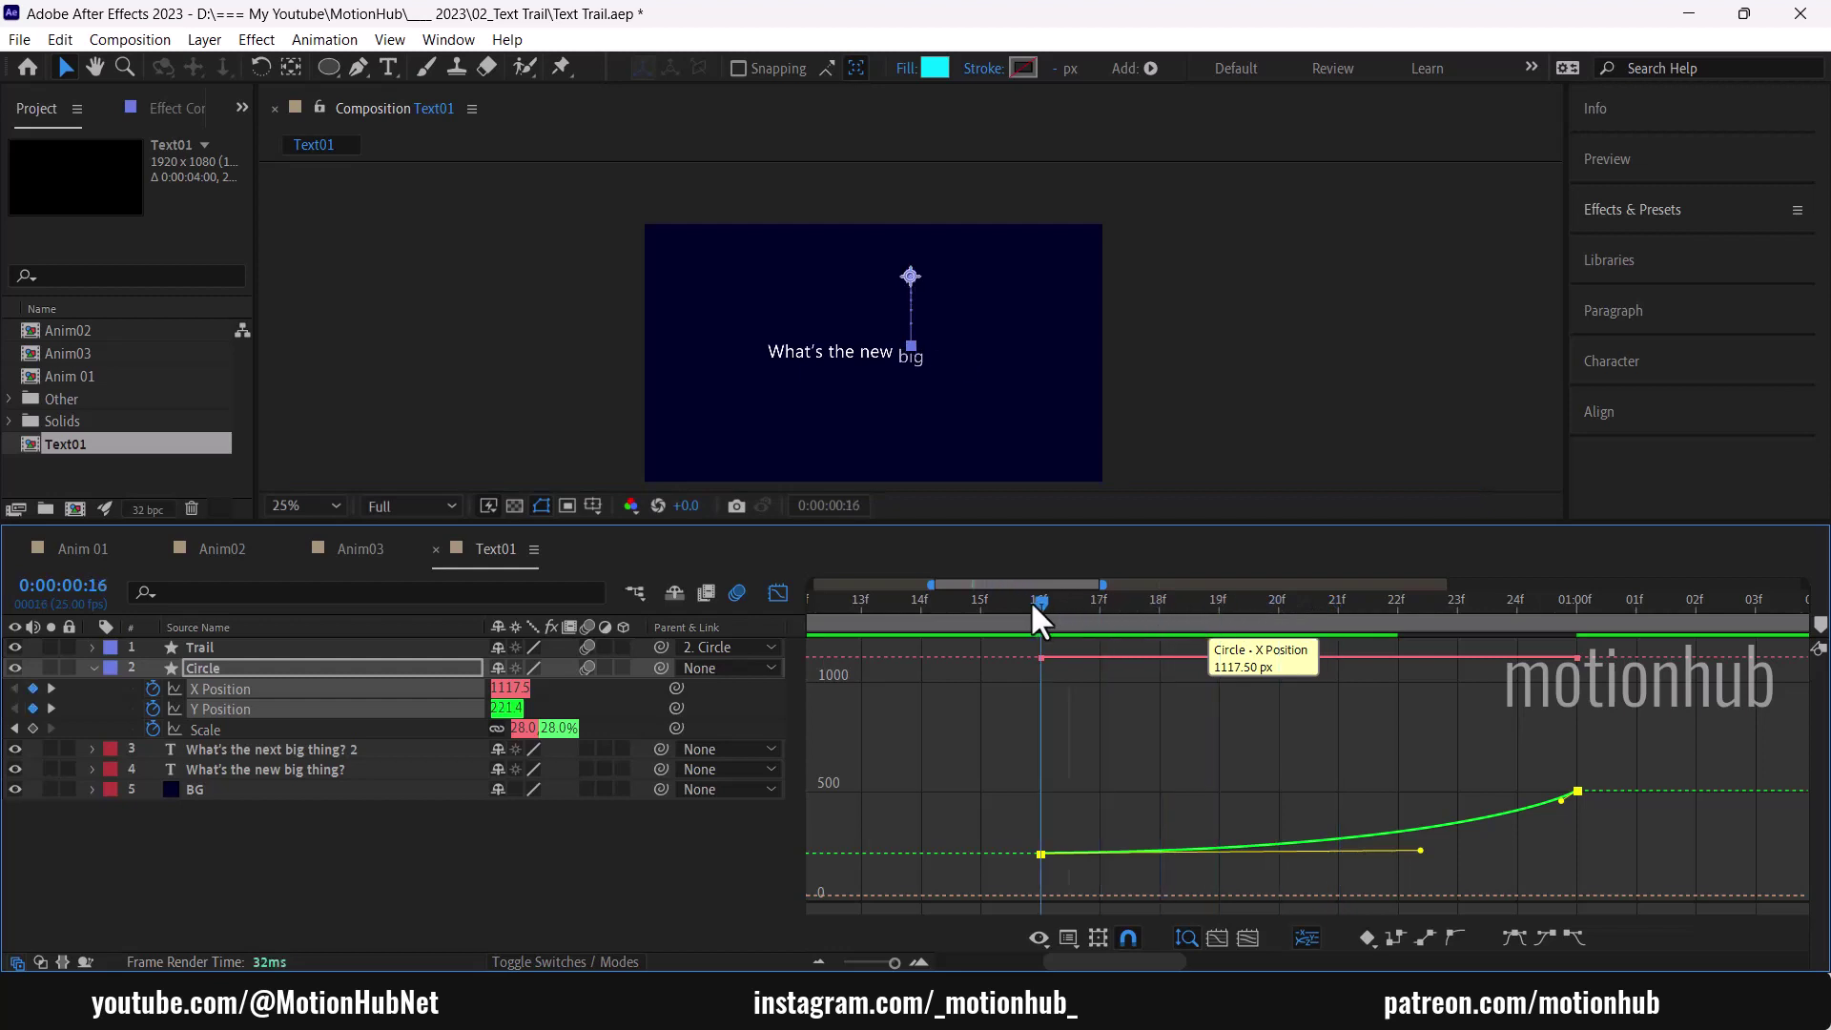
pyautogui.press('space')
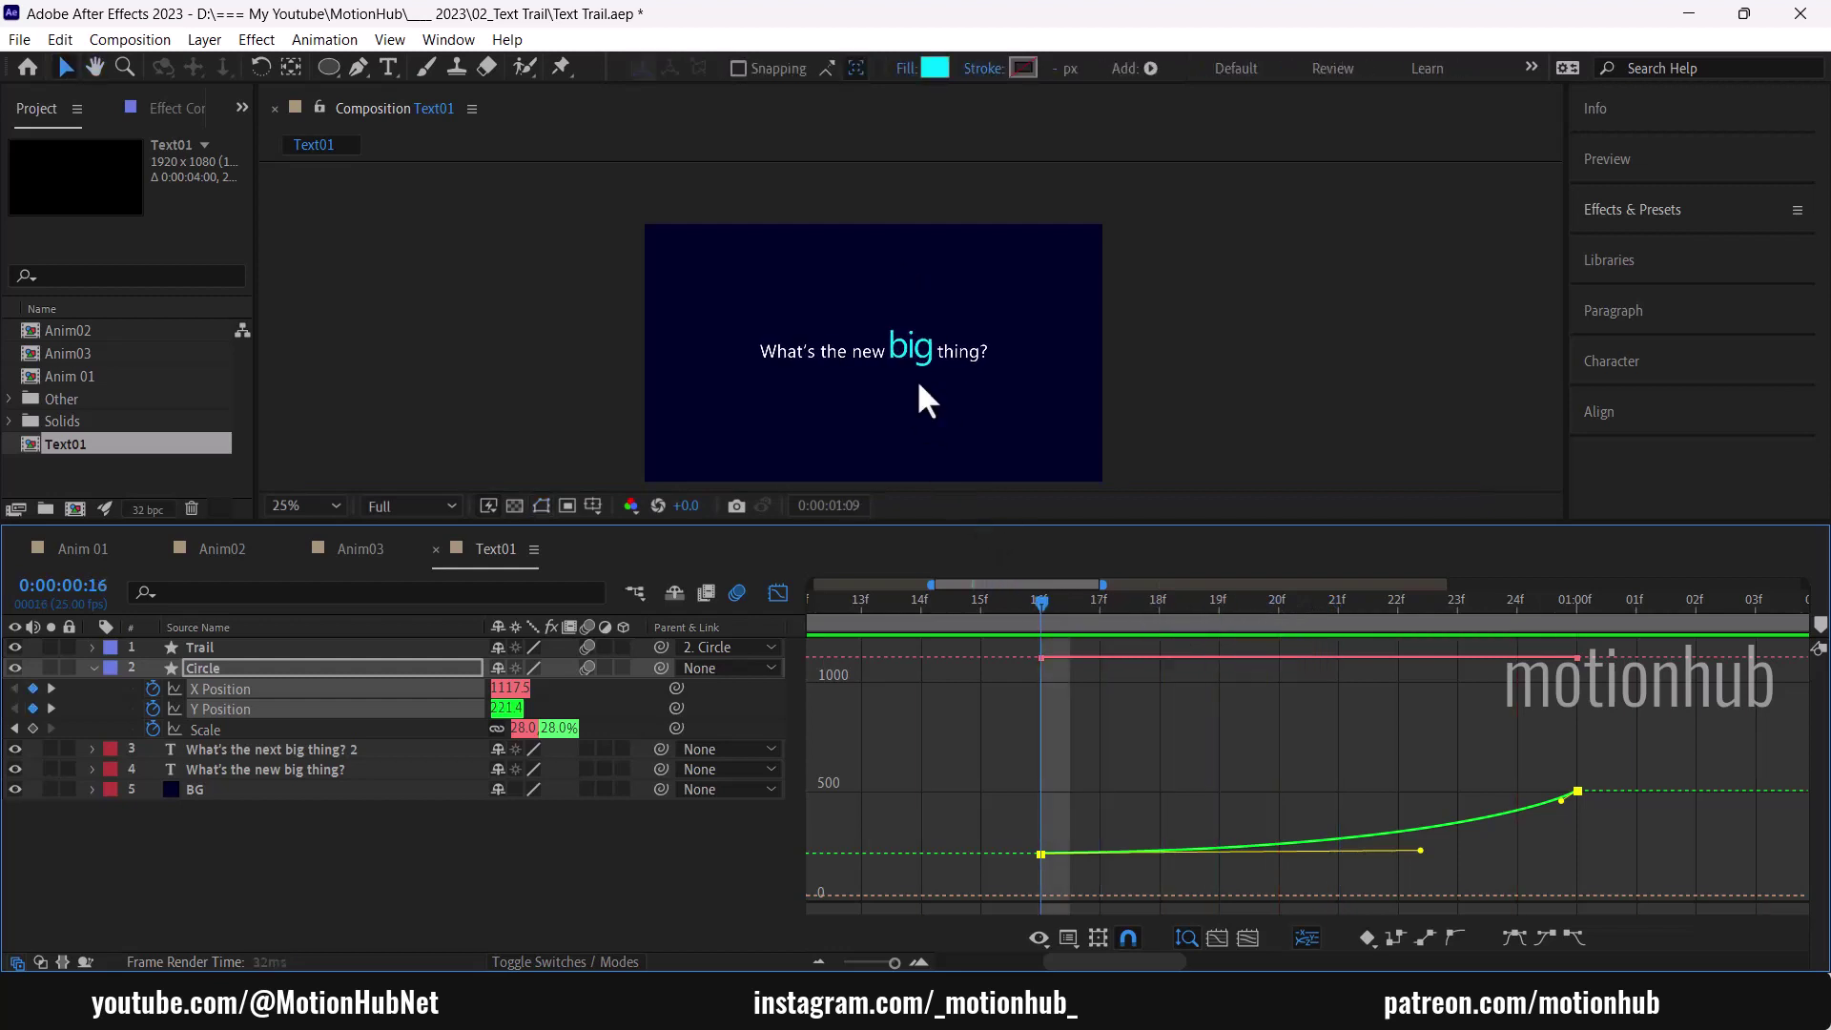
pyautogui.scroll(2, 917, 379)
pyautogui.scroll(-2, 1072, 429)
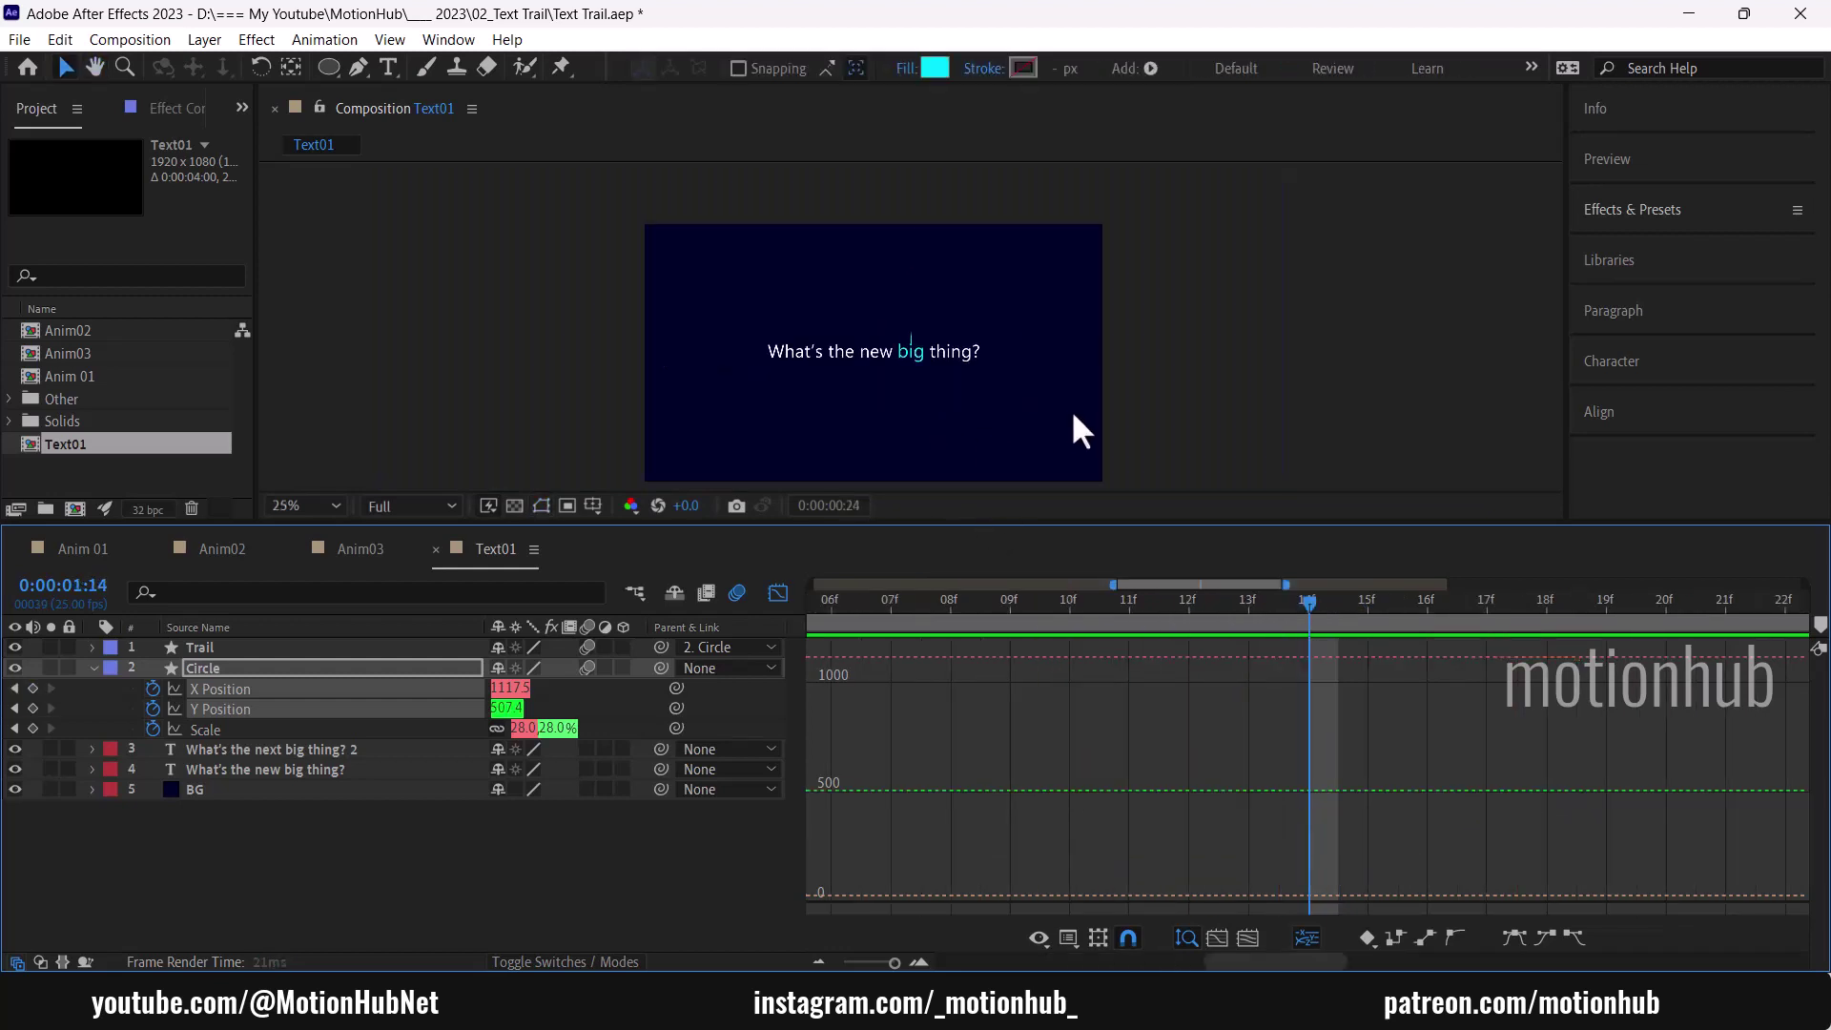
pyautogui.moveTo(1368, 599); pyautogui.dragTo(685, 614)
pyautogui.hotkey('shift', 'F3')
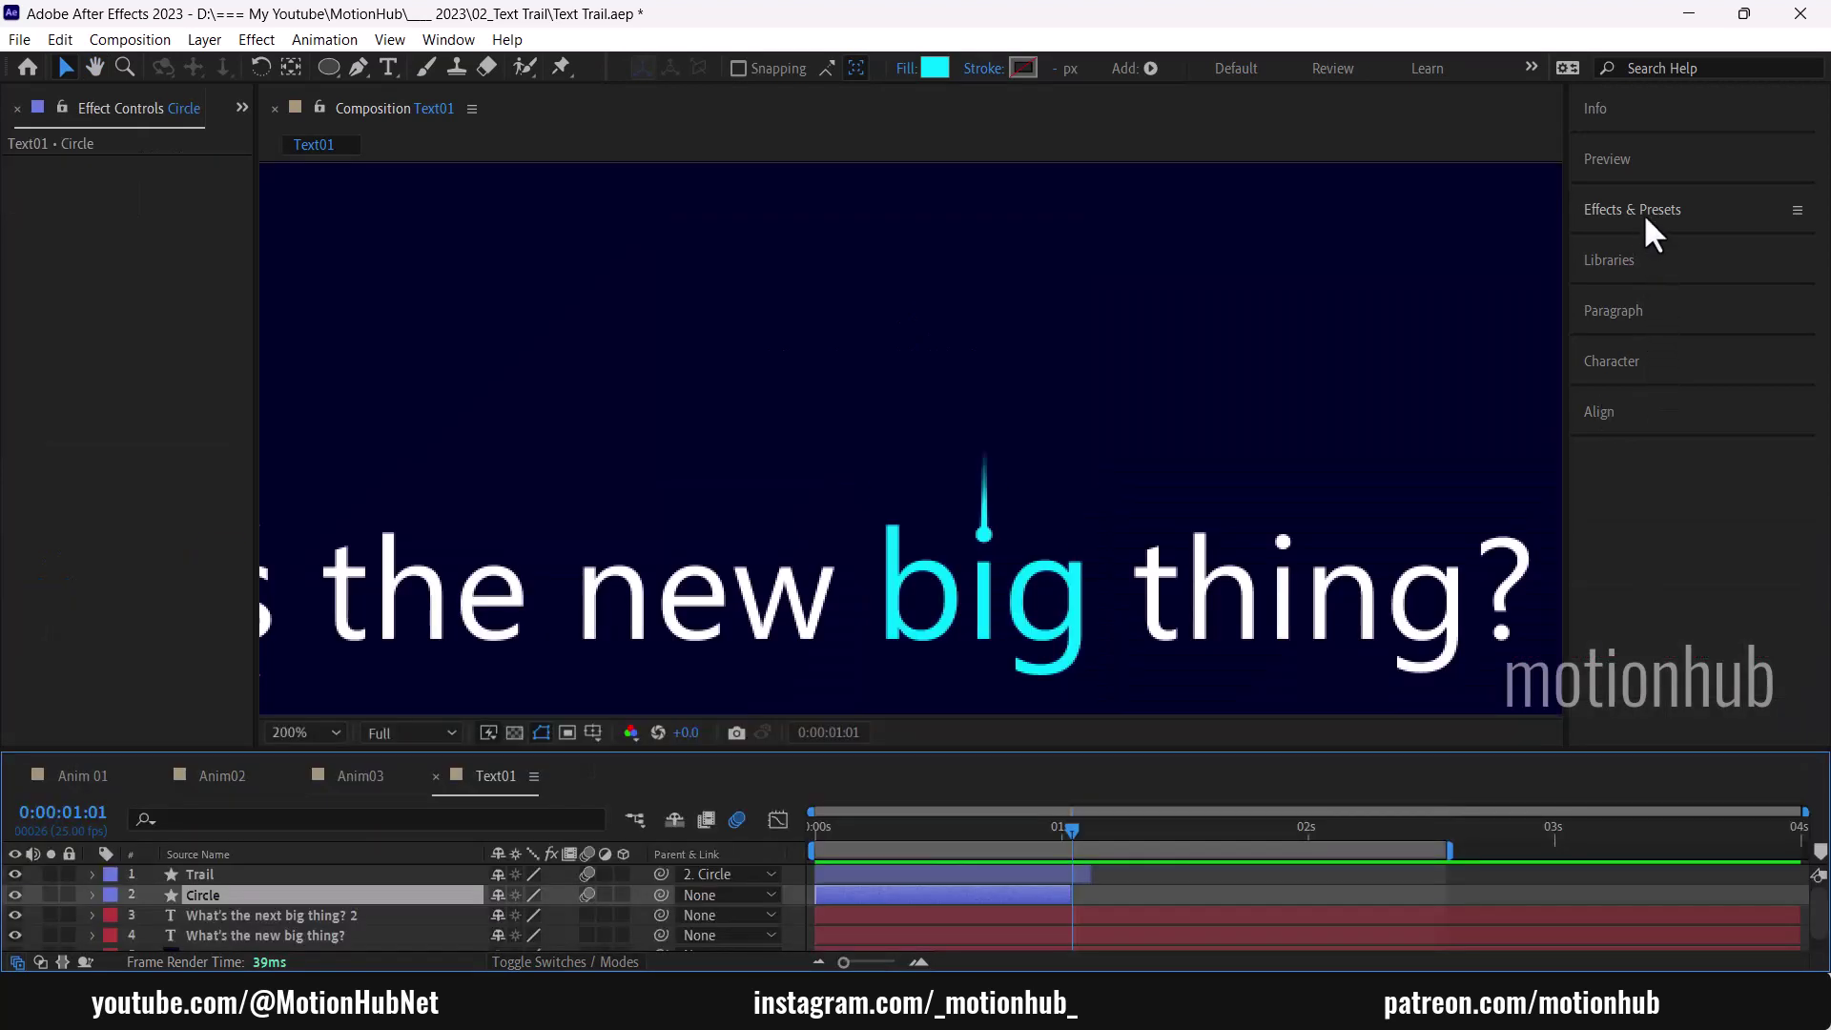
# Step: Apply the Stylize Glow effect to the Circle layer and check it at 0:00:01:00
pyautogui.click(1644, 218)
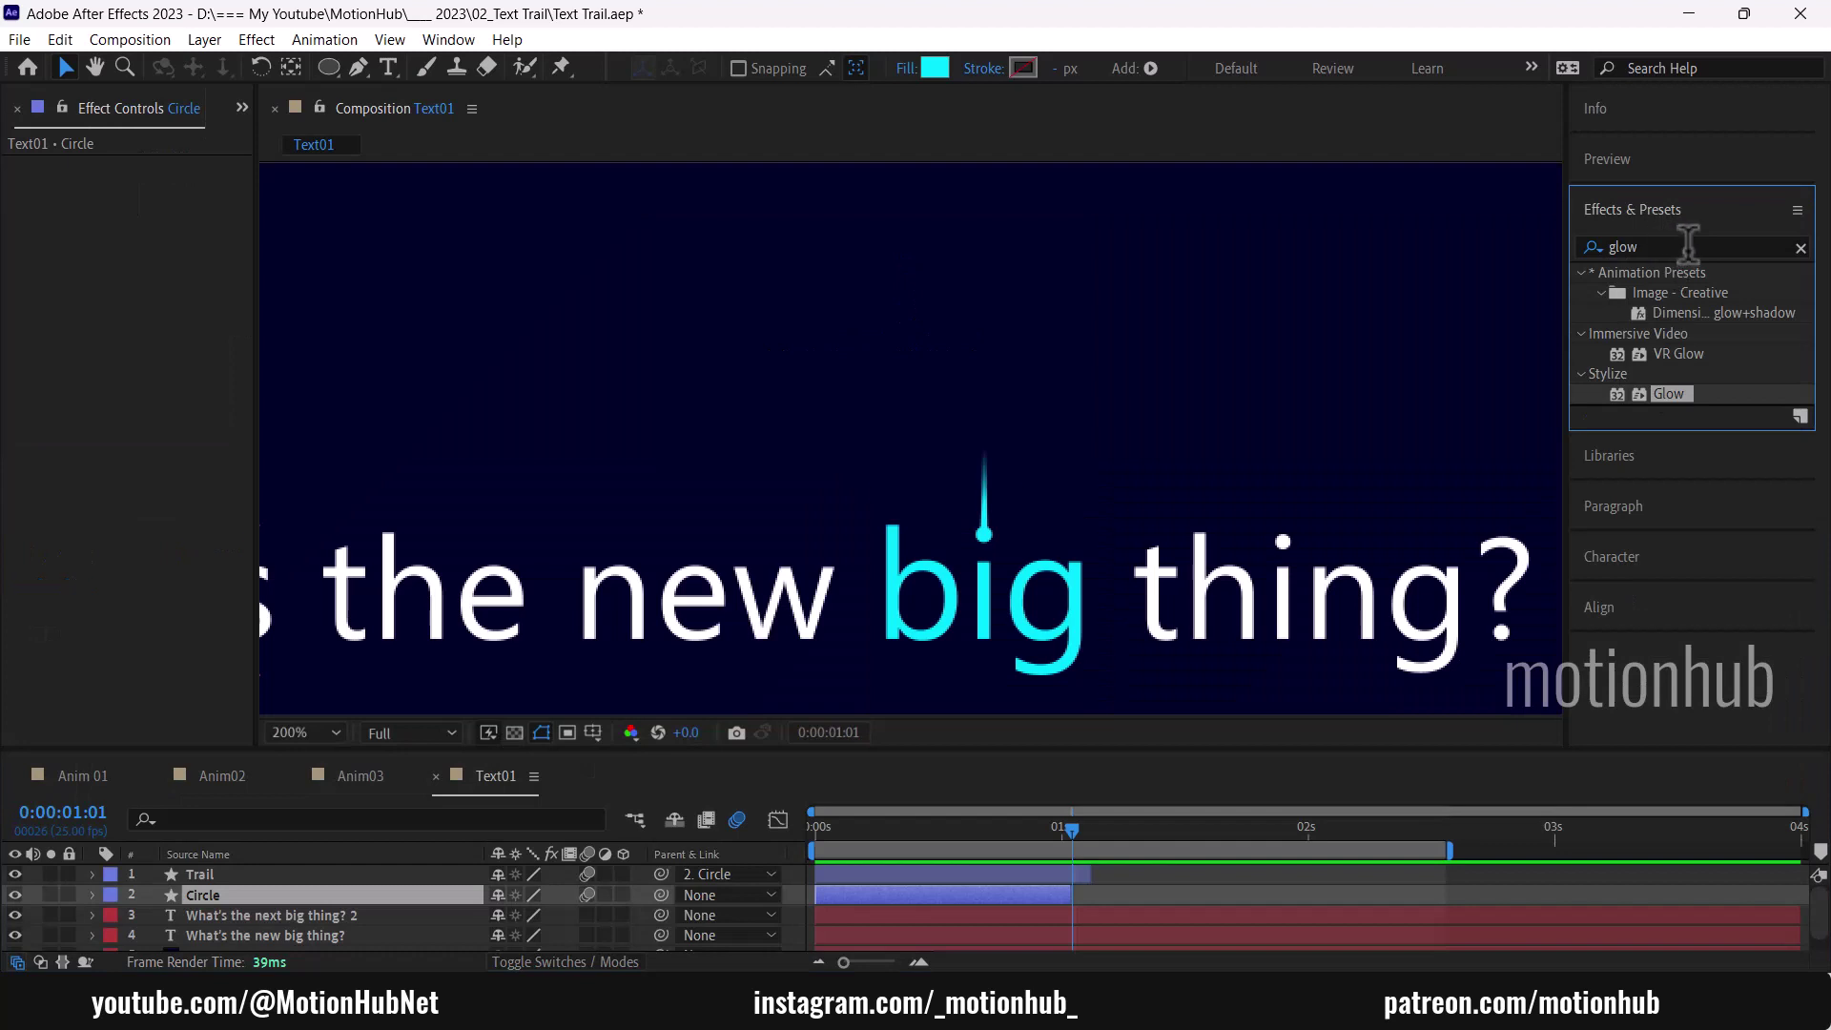
pyautogui.moveTo(1669, 391); pyautogui.dragTo(164, 233)
pyautogui.click(1056, 839)
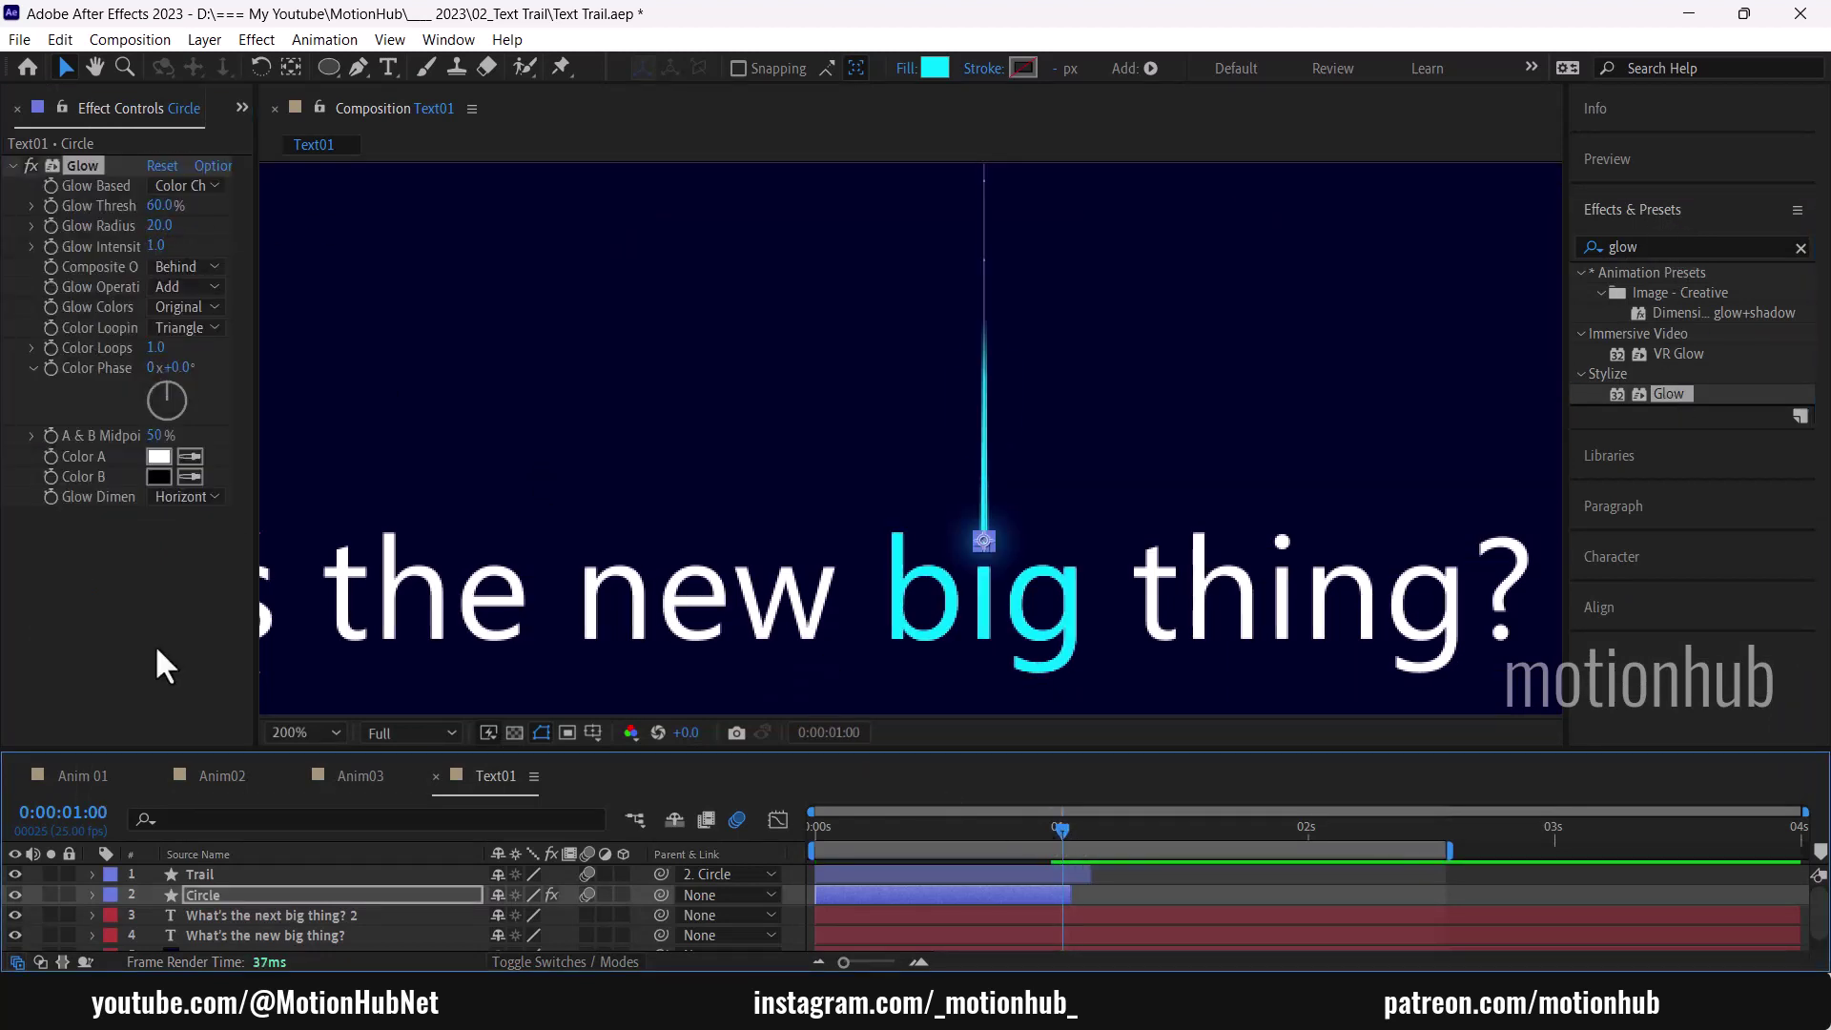
# Step: Copy the Circle's Glow to the Trail layer with an 80% threshold and a radius of 12, and preview the result
pyautogui.click(294, 913)
pyautogui.click(295, 896)
pyautogui.click(87, 166)
pyautogui.hotkey('ctrl', 'c')
pyautogui.click(219, 874)
pyautogui.hotkey('ctrl', 'v')
pyautogui.moveTo(161, 226); pyautogui.dragTo(215, 209)
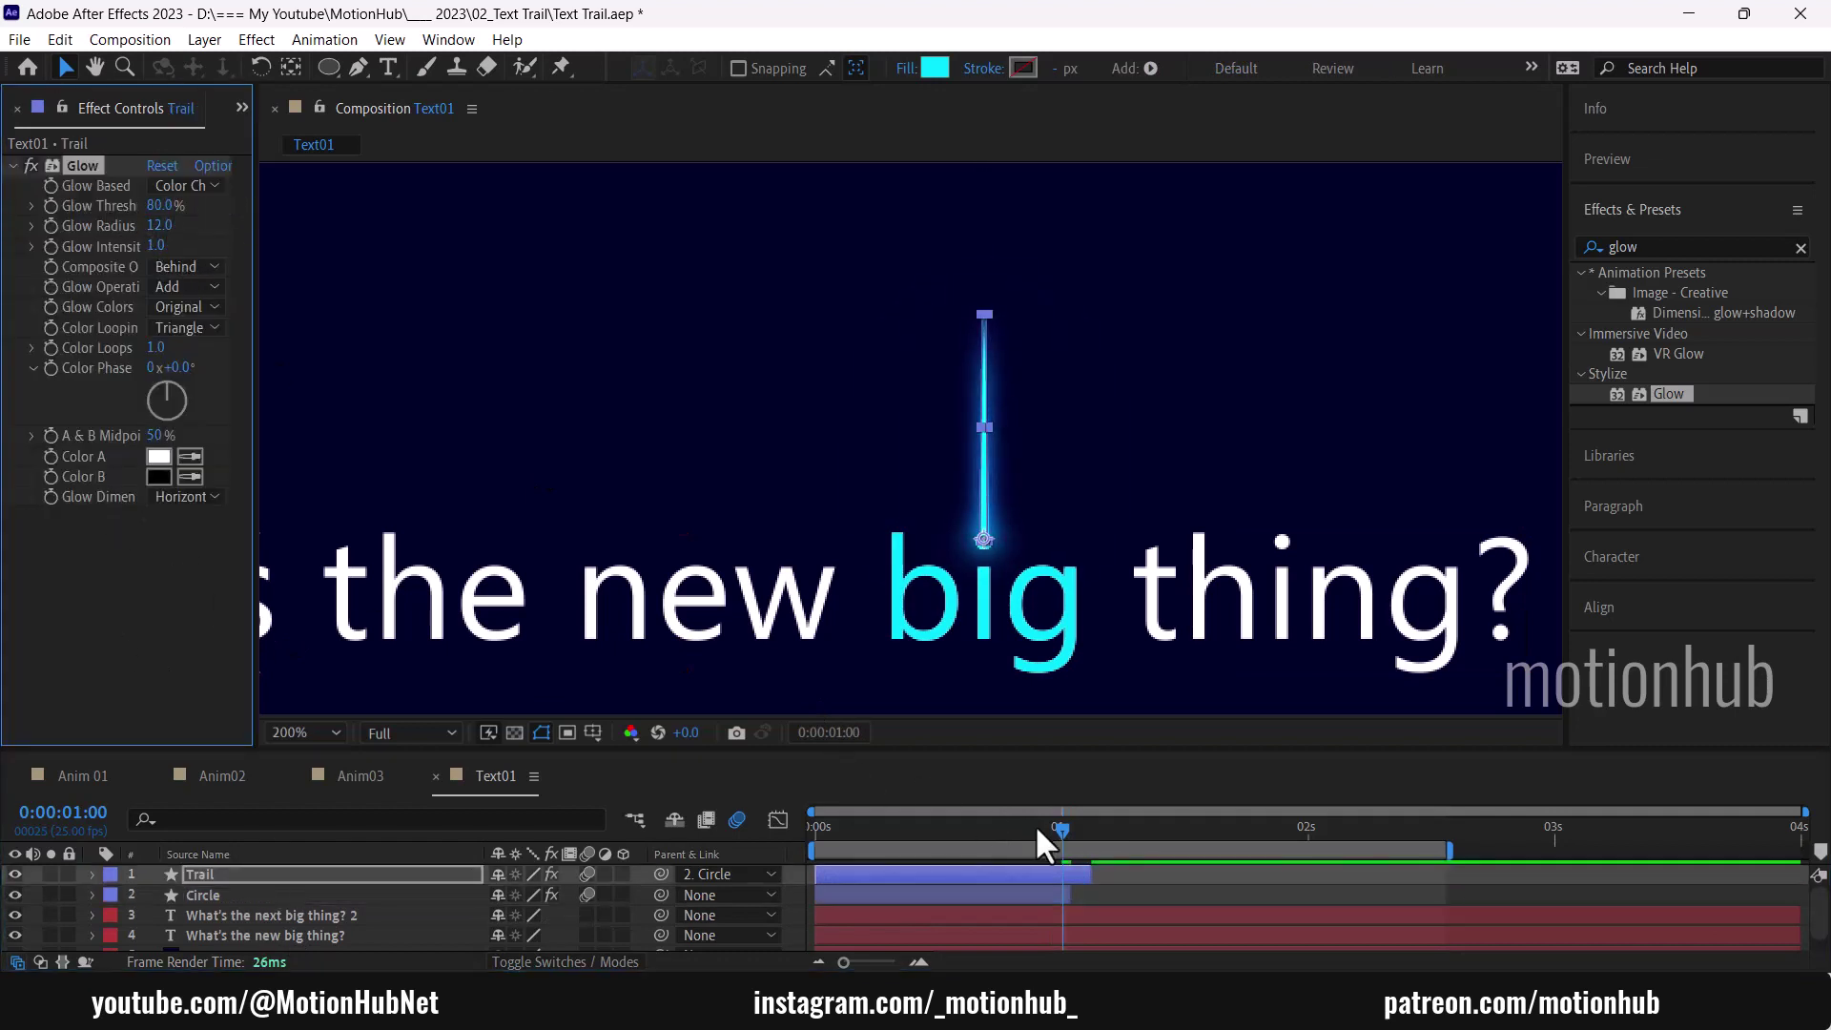
pyautogui.scroll(-2, 953, 357)
pyautogui.moveTo(1036, 826)
pyautogui.mouseDown()
pyautogui.moveTo(944, 826)
pyautogui.moveTo(1091, 832)
pyautogui.moveTo(1065, 832)
pyautogui.mouseUp()
pyautogui.press('space')
pyautogui.press('space')
# Step: Paste the Glow effect onto the text layer containing the cyan word "big" and set its Glow Intensity to 0
pyautogui.click(425, 915)
pyautogui.hotkey('ctrl', 'v')
pyautogui.scroll(1, 909, 436)
pyautogui.click(157, 246)
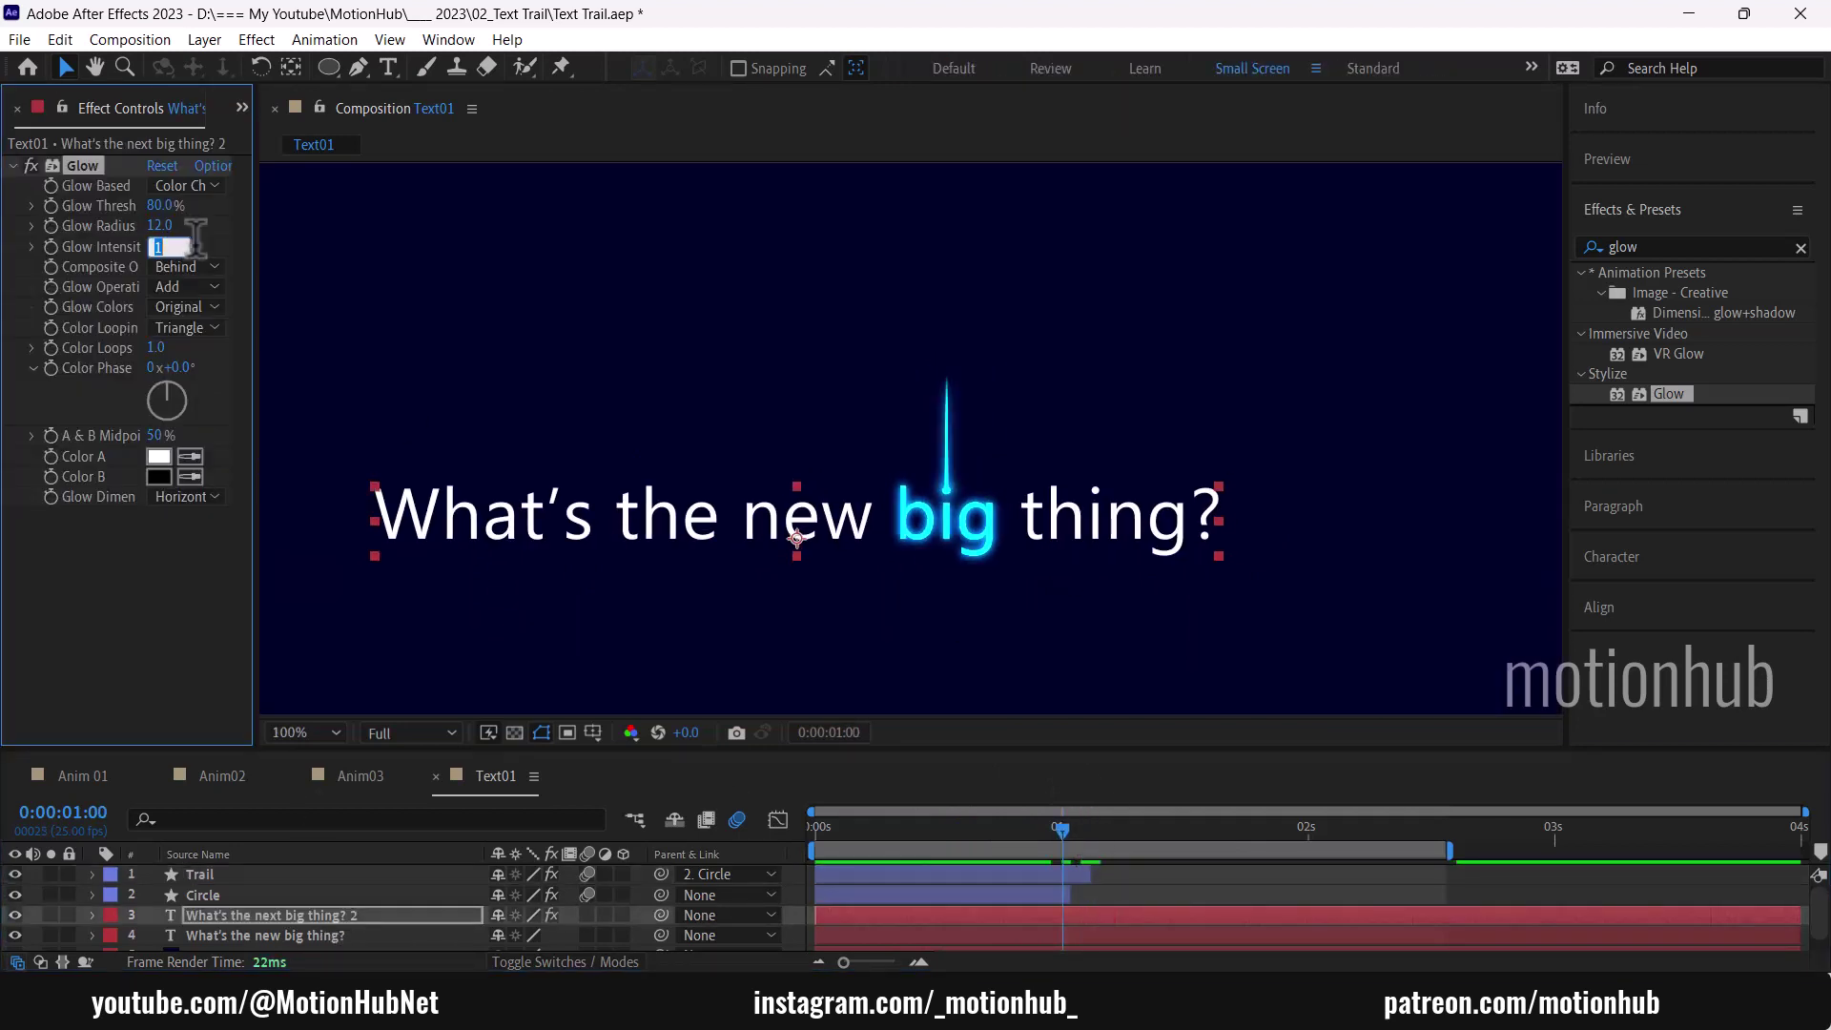
pyautogui.write('0')
pyautogui.press('Return')
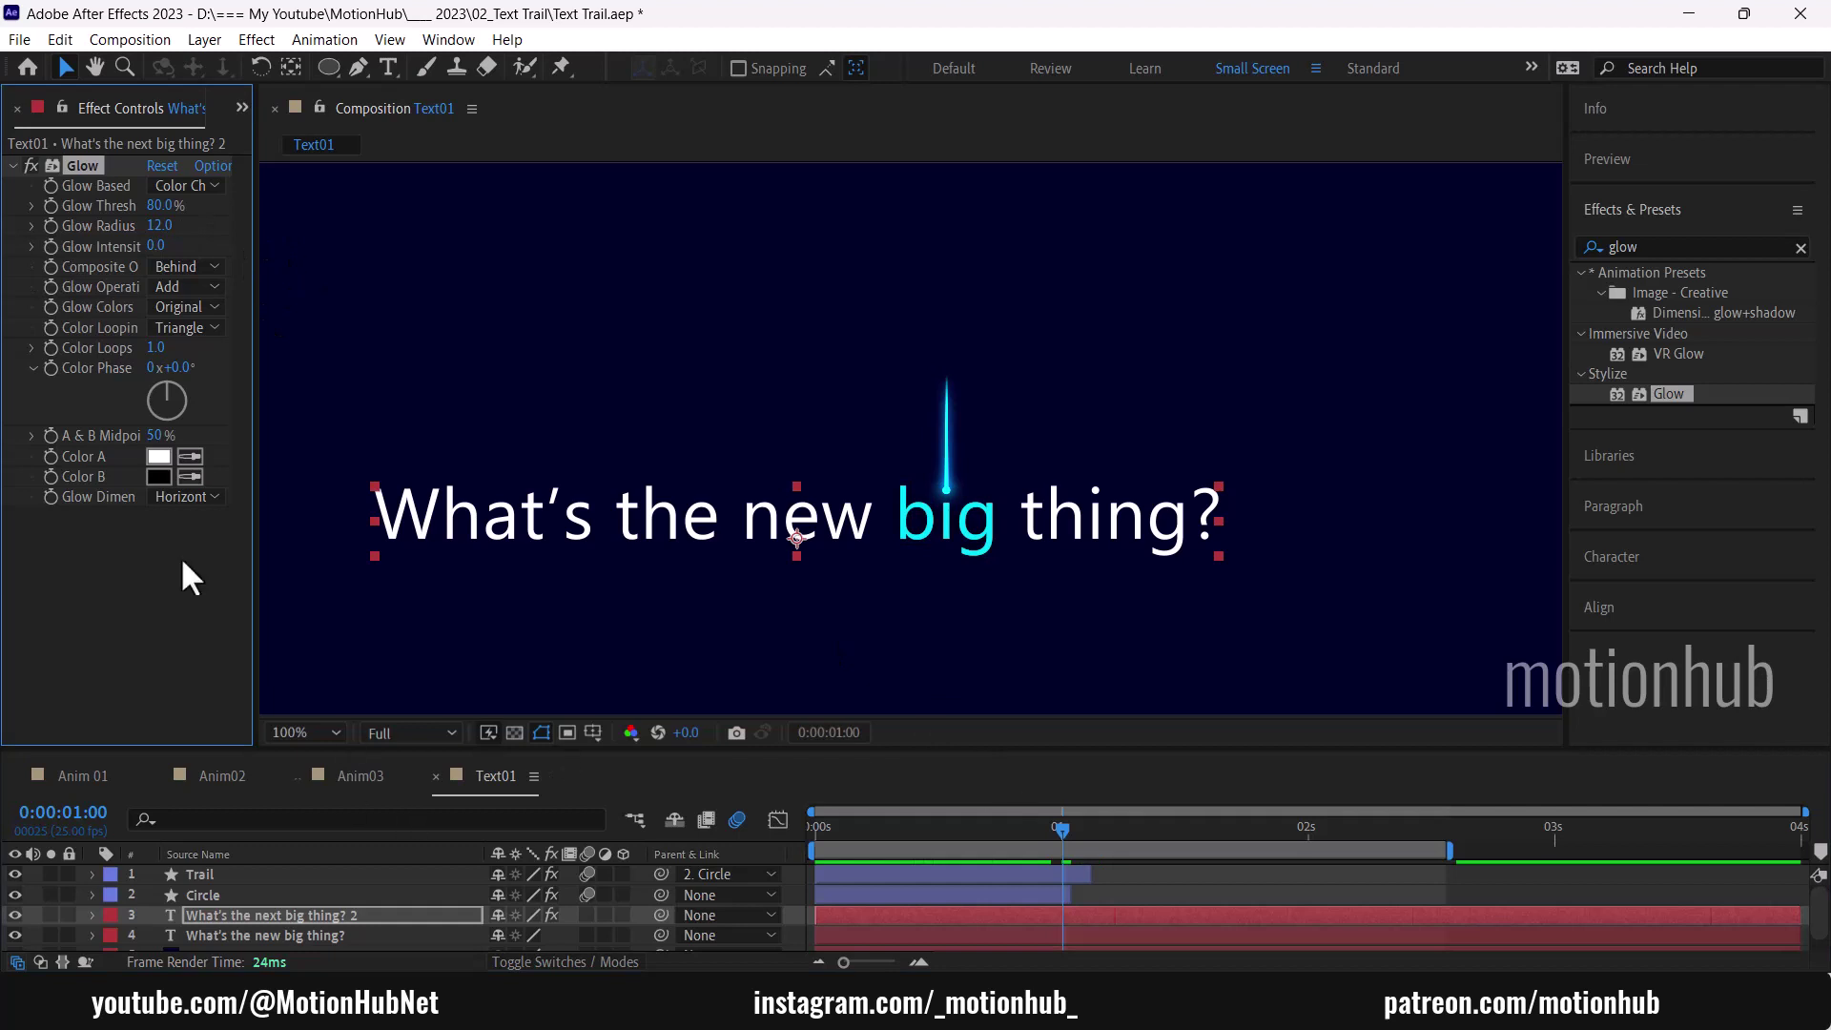